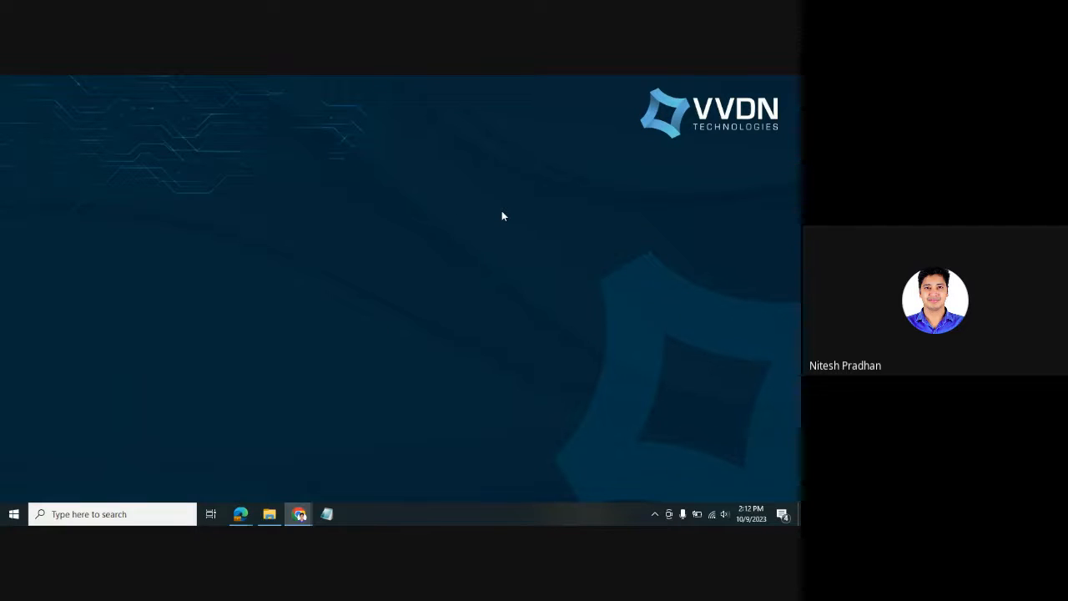
- Search the Start menu for 'multi' and launch NI Multisim 14.3
click(56, 509)
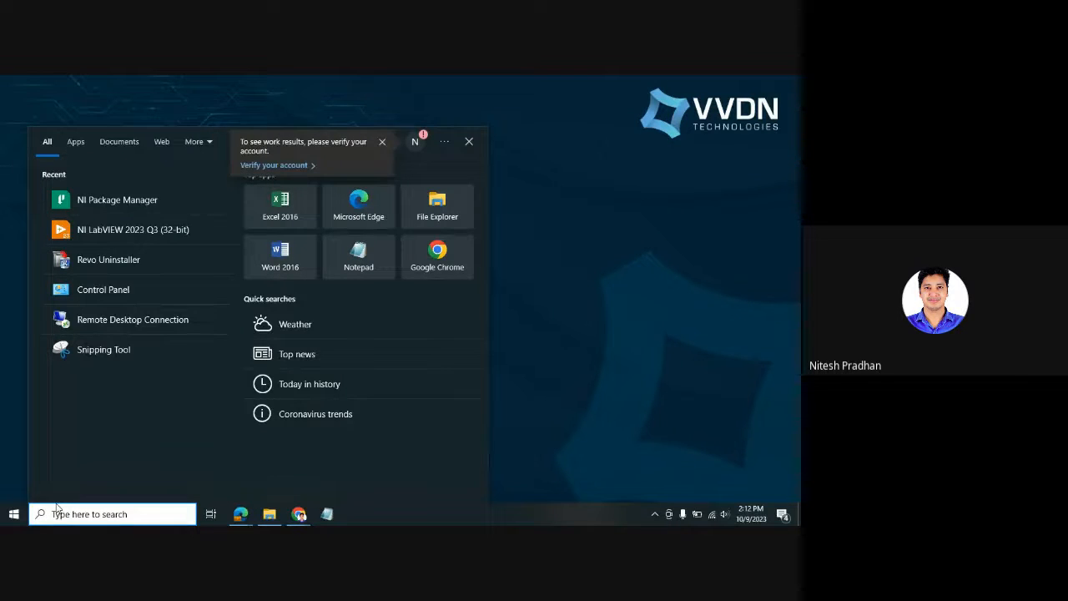
text(n)
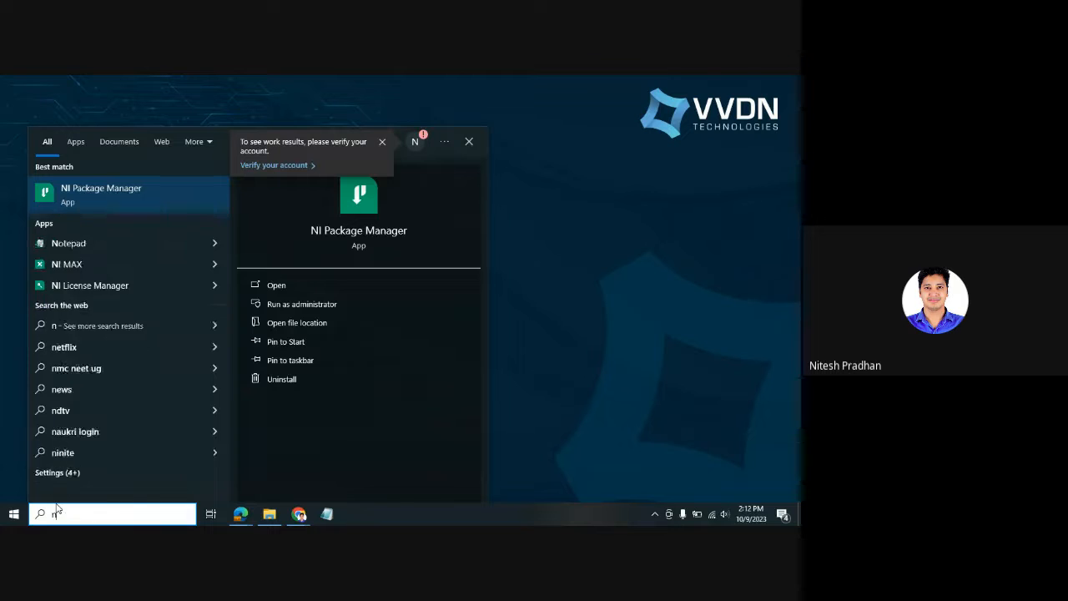
key(BackSpace)
text(multi)
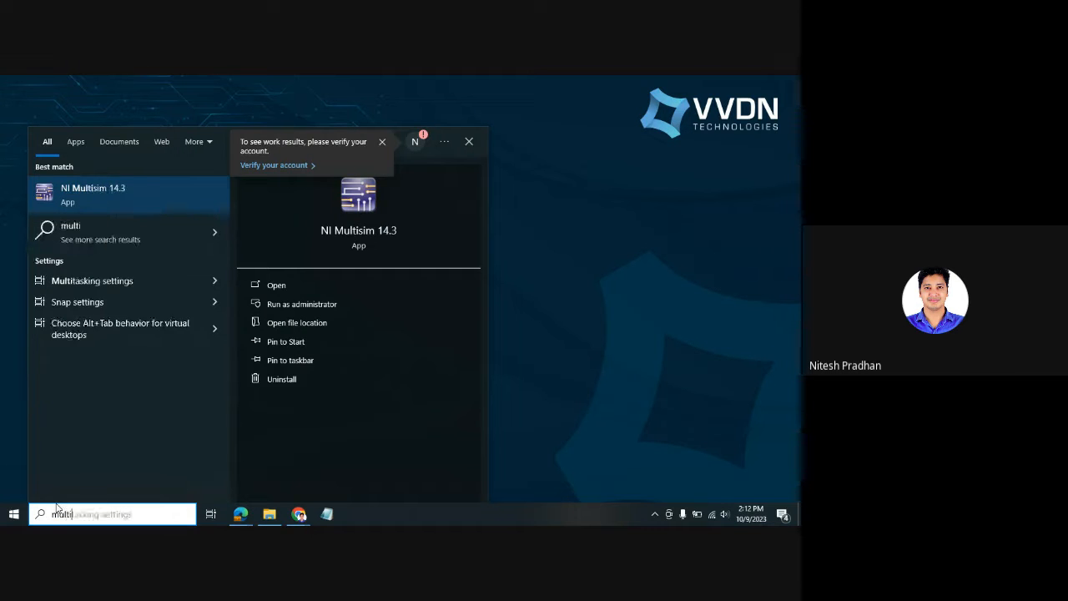
key(BackSpace)
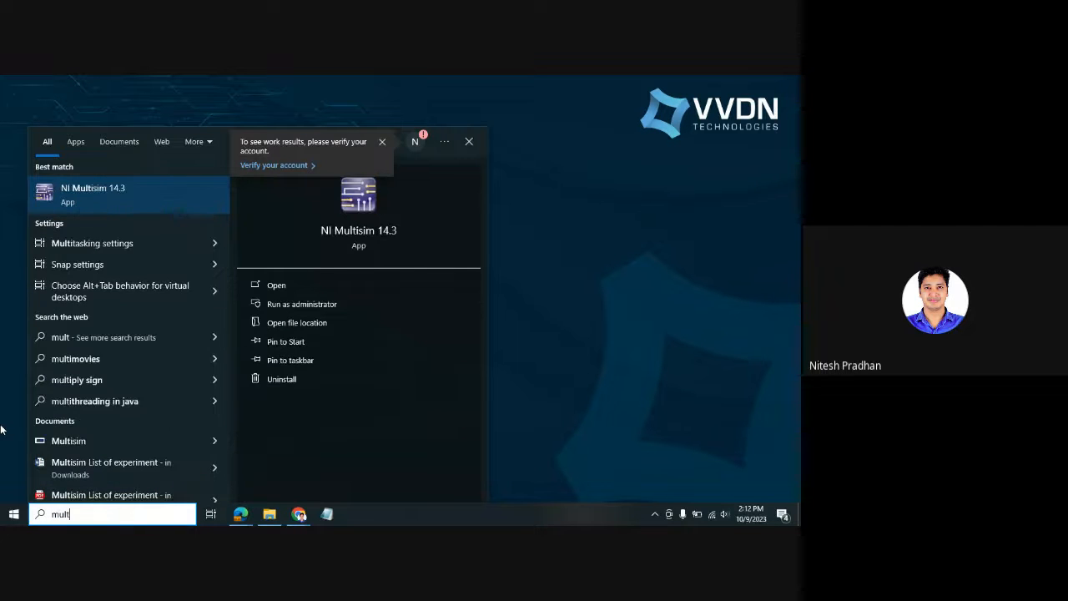
click(69, 197)
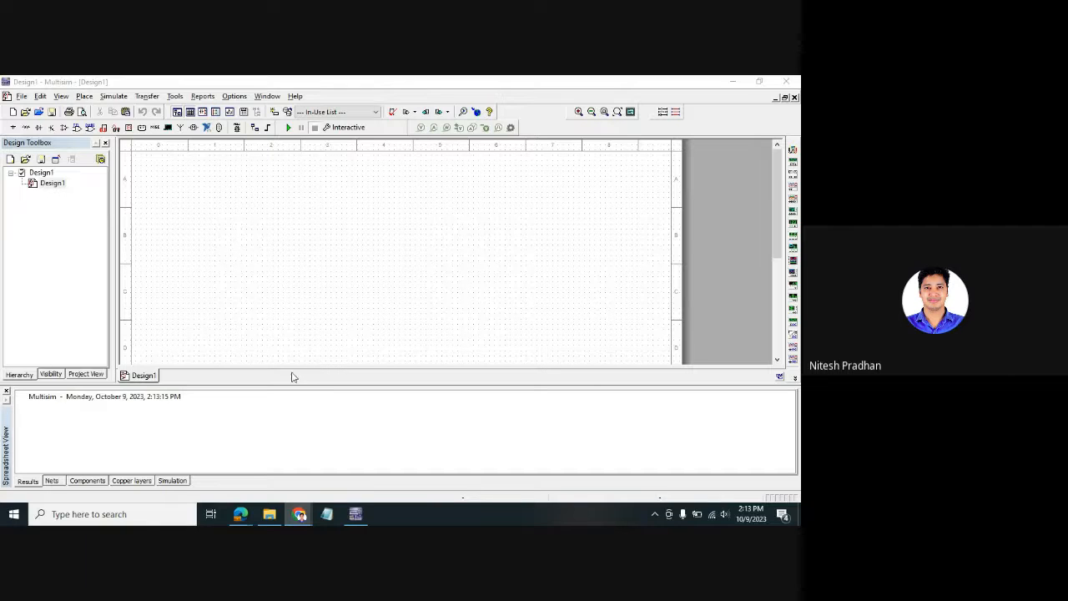
- Shorten the Spreadsheet View panel so the Design1 schematic area is taller
drag(294, 384, 294, 426)
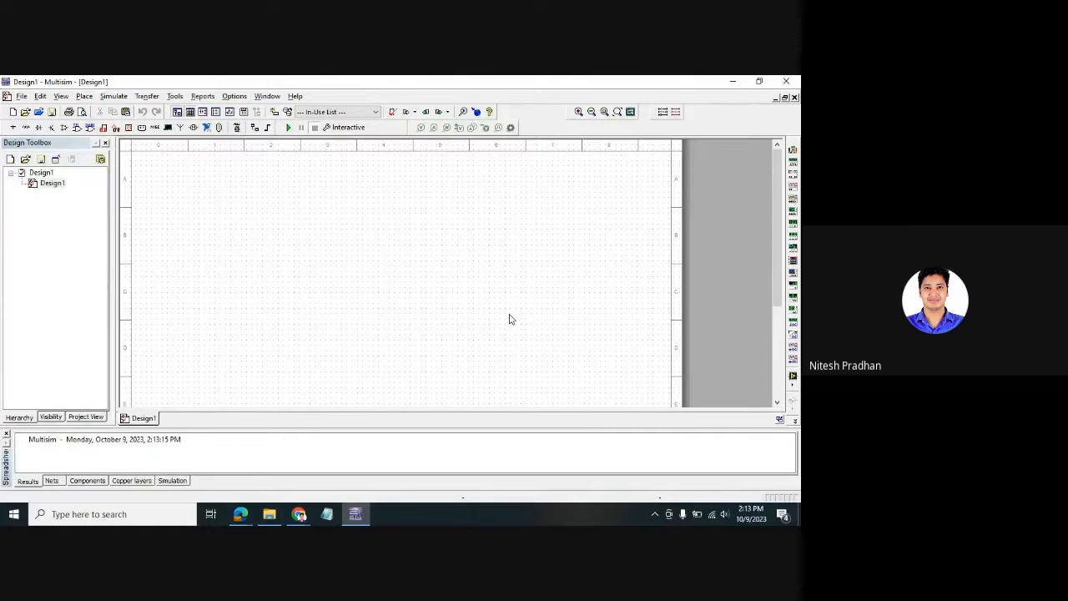
key(alt+Tab)
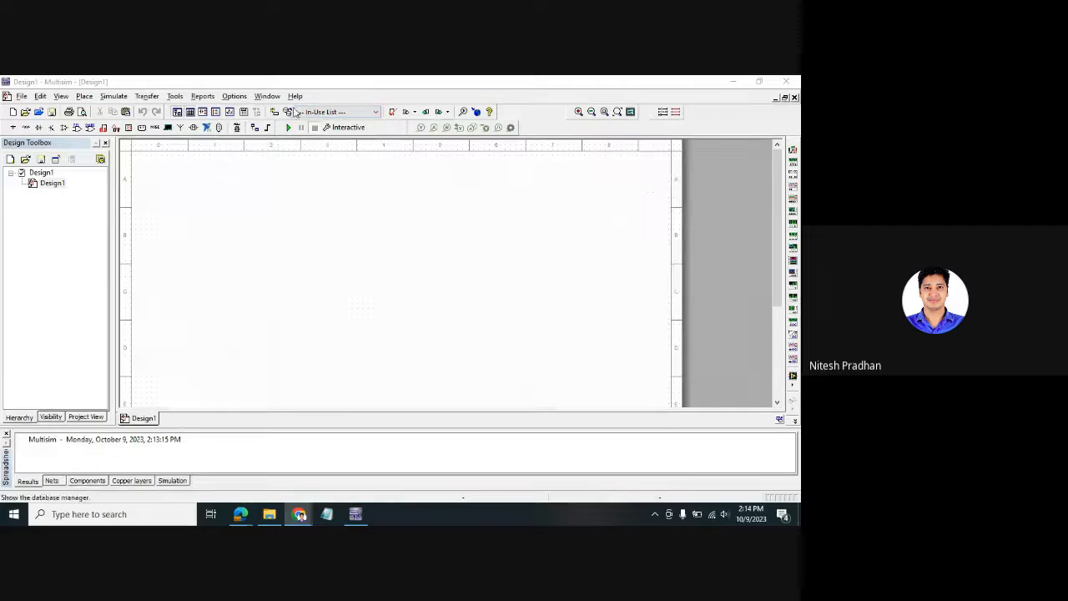
click(22, 97)
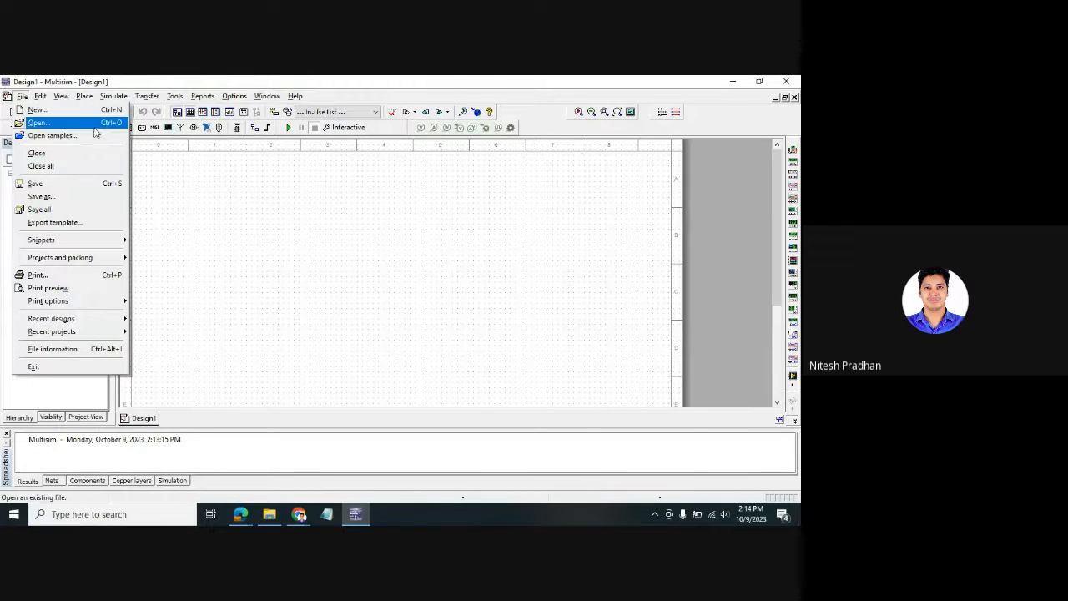
- Create a second blank design, Design2, from File > New with the Blank template
mouse_move(108, 100)
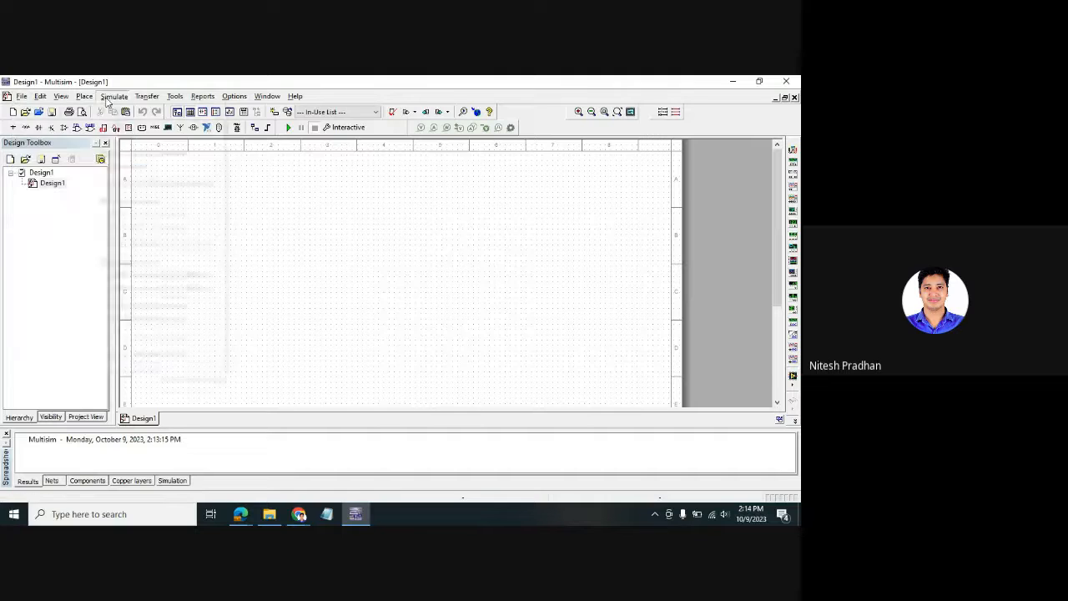
click(373, 231)
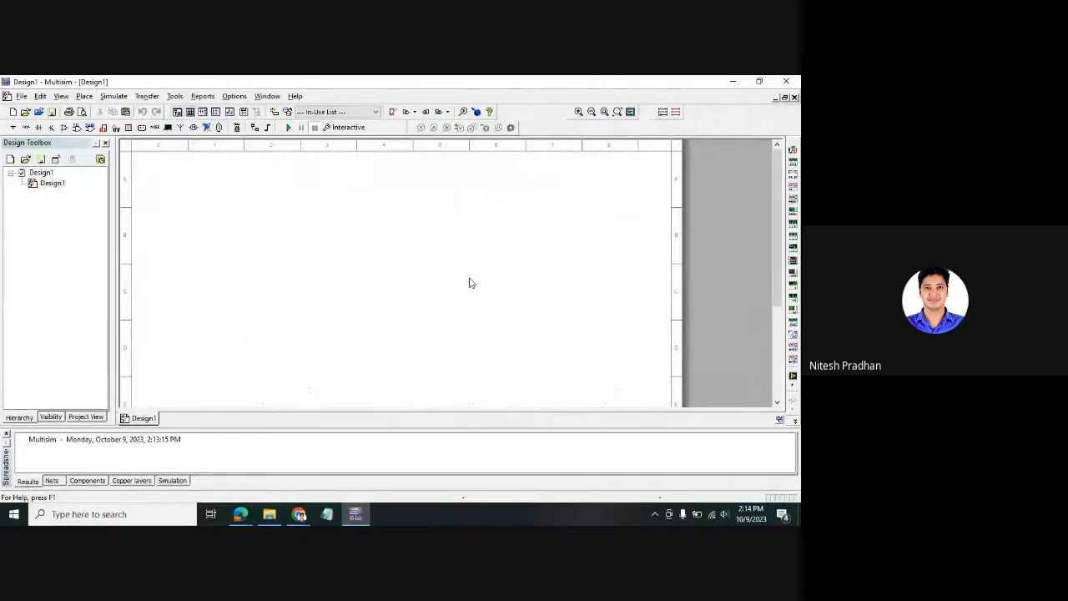
click(20, 97)
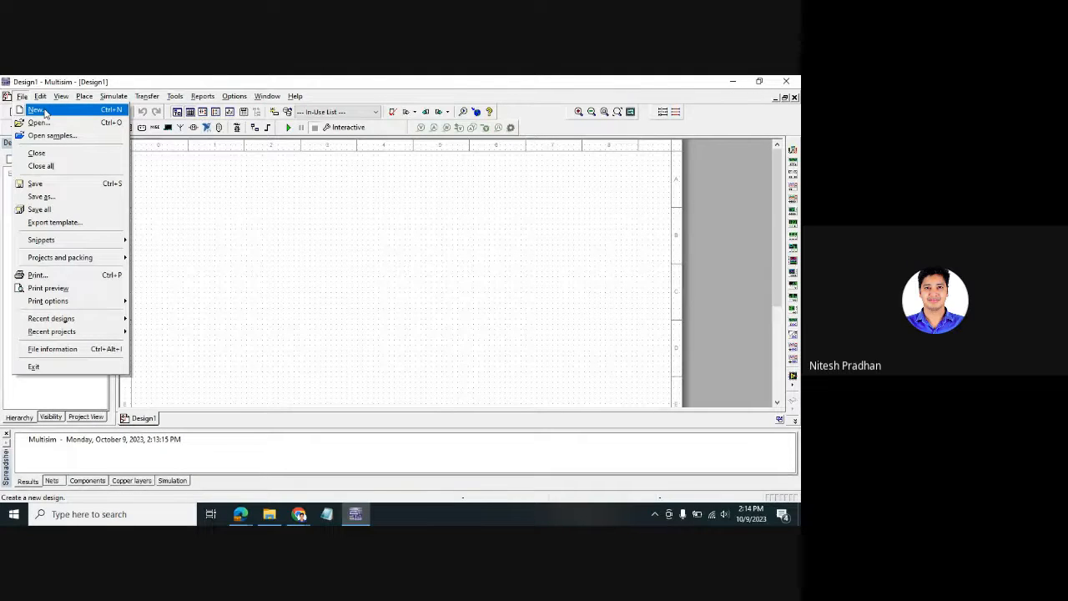
click(178, 216)
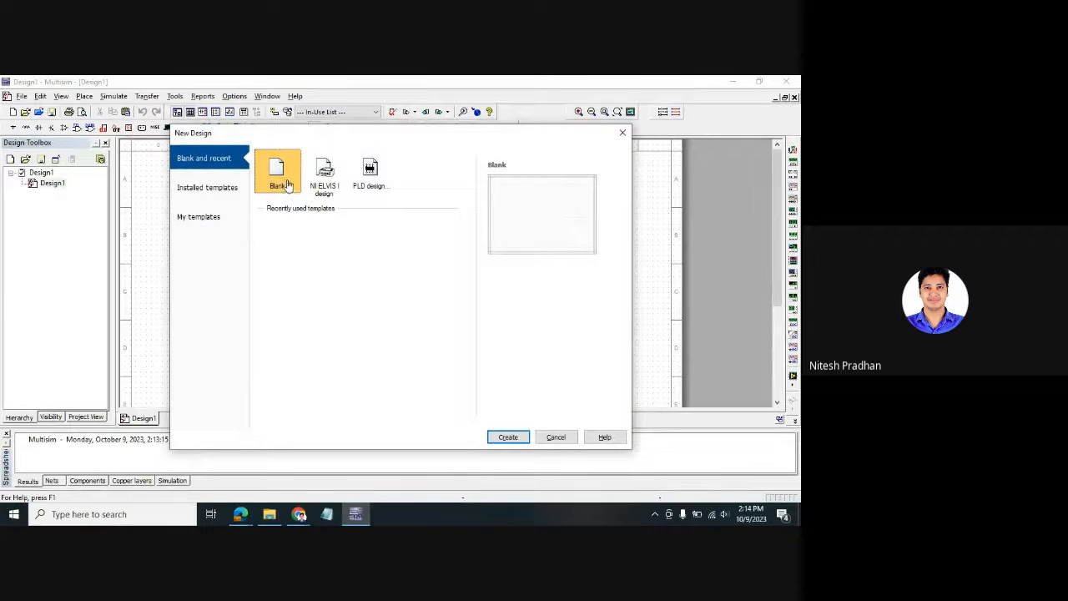
click(513, 438)
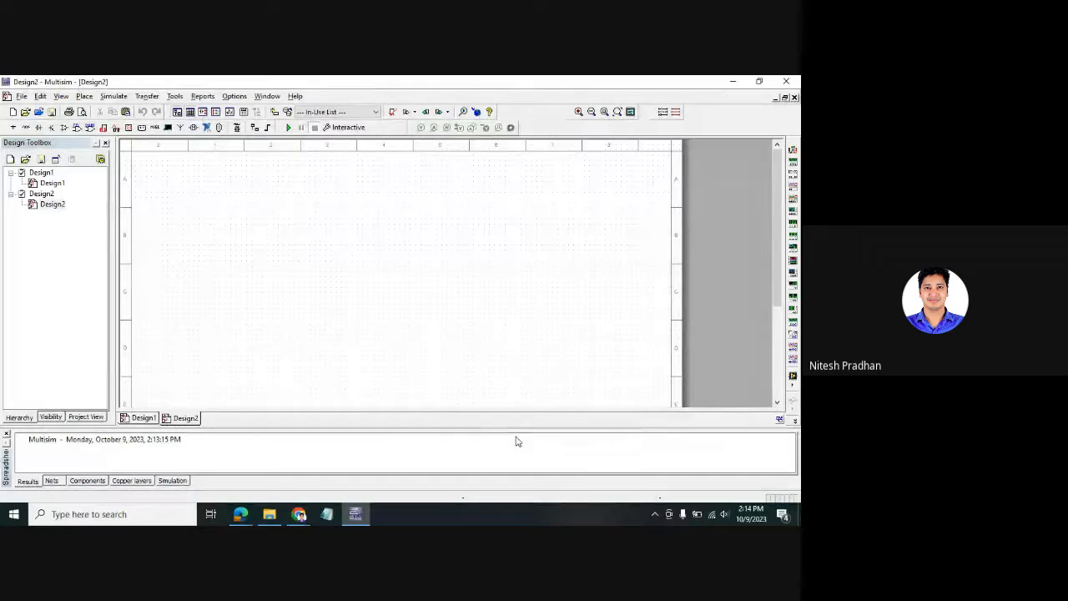
- Switch between the Design1 and Design2 tabs and expand Design2 in the Design Toolbox tree
click(149, 418)
click(185, 418)
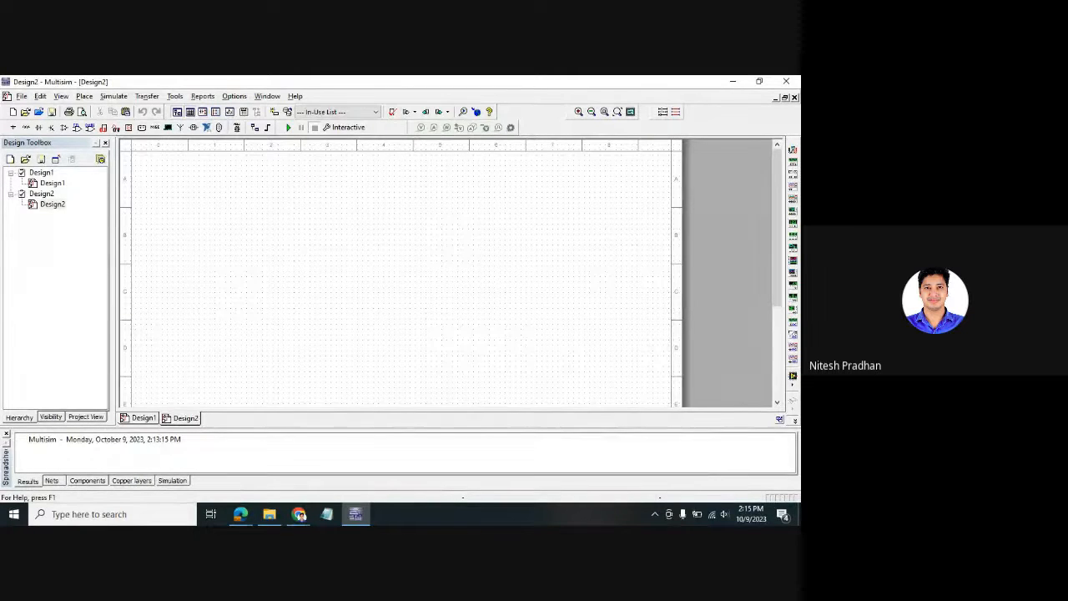
click(55, 205)
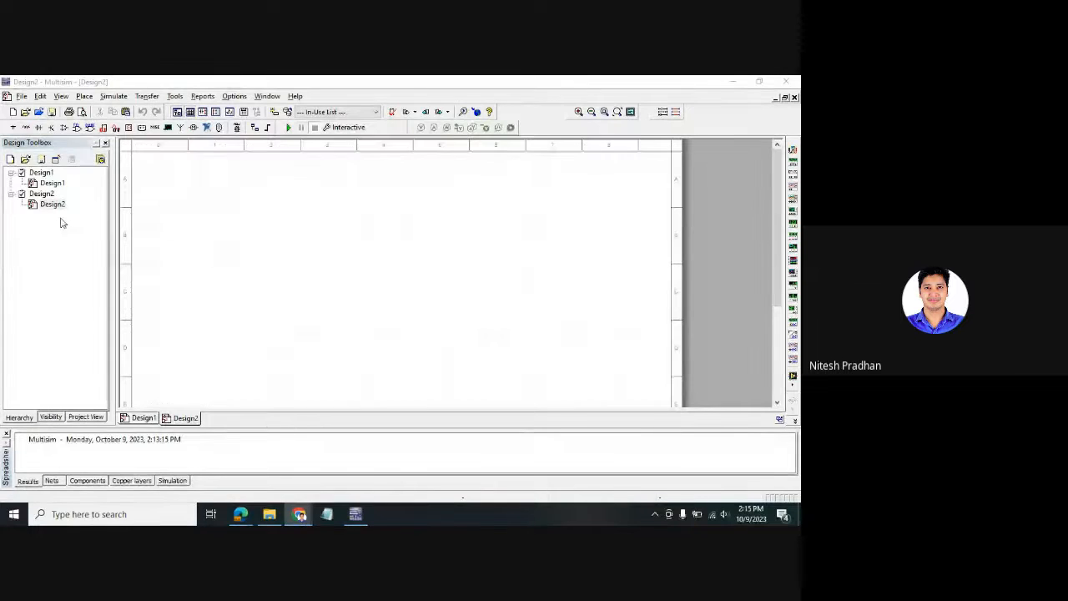
click(52, 183)
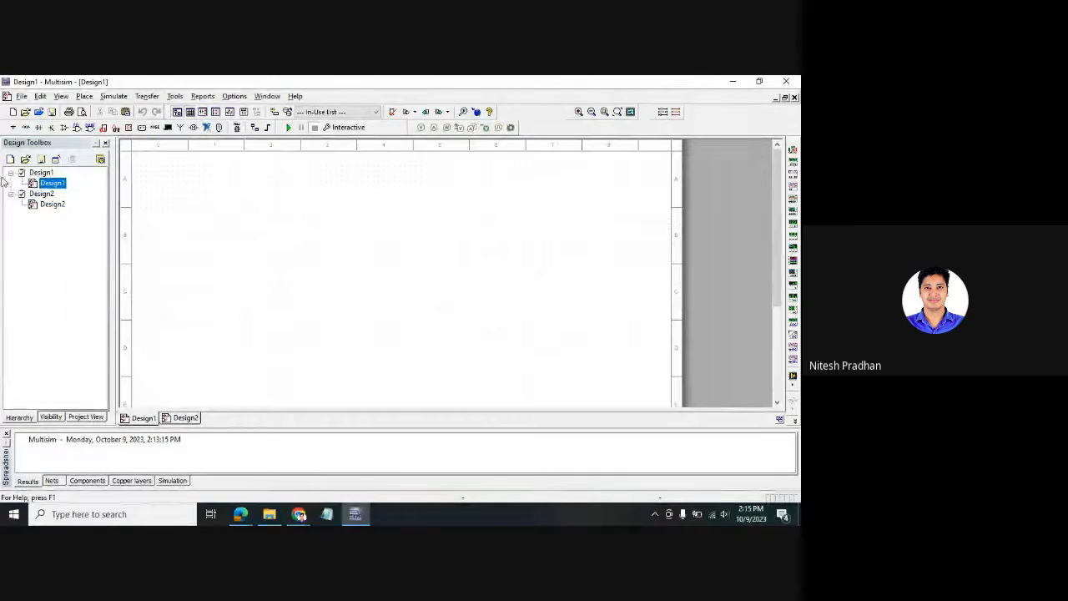
click(10, 172)
click(10, 182)
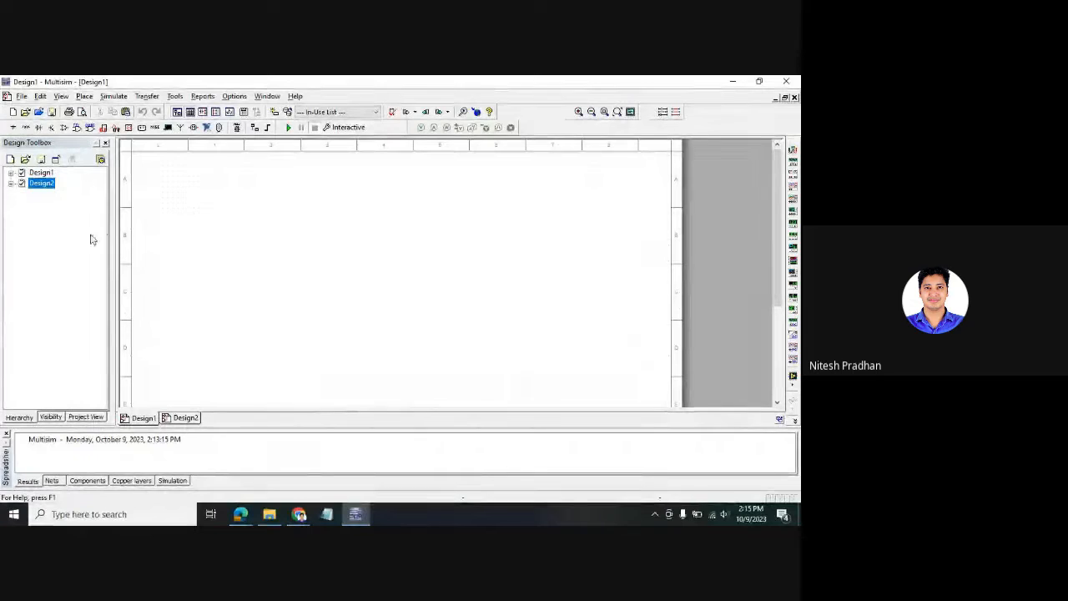
click(190, 420)
click(143, 421)
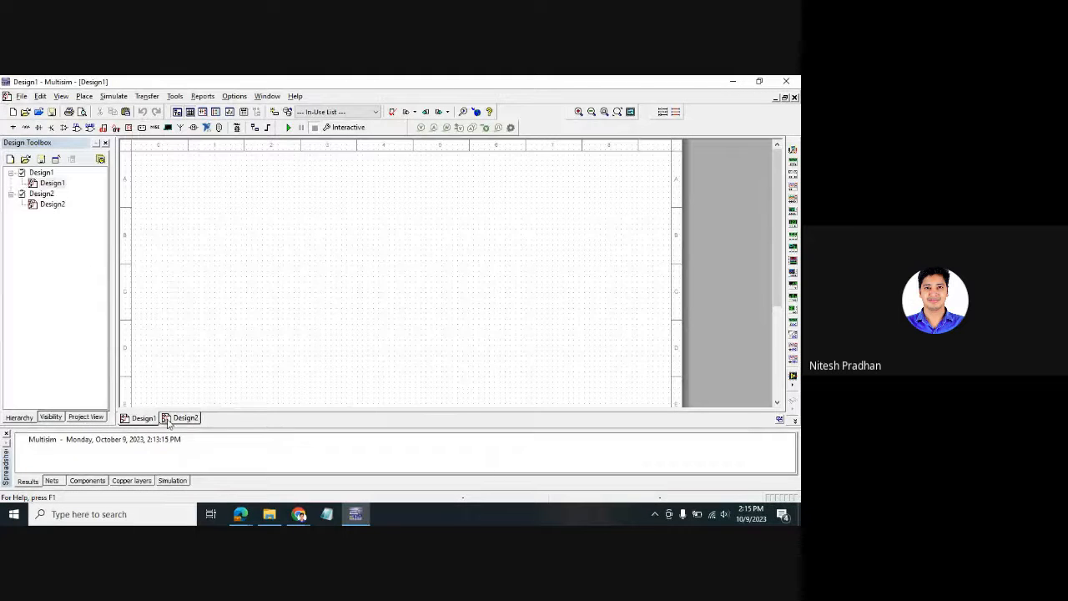
click(177, 421)
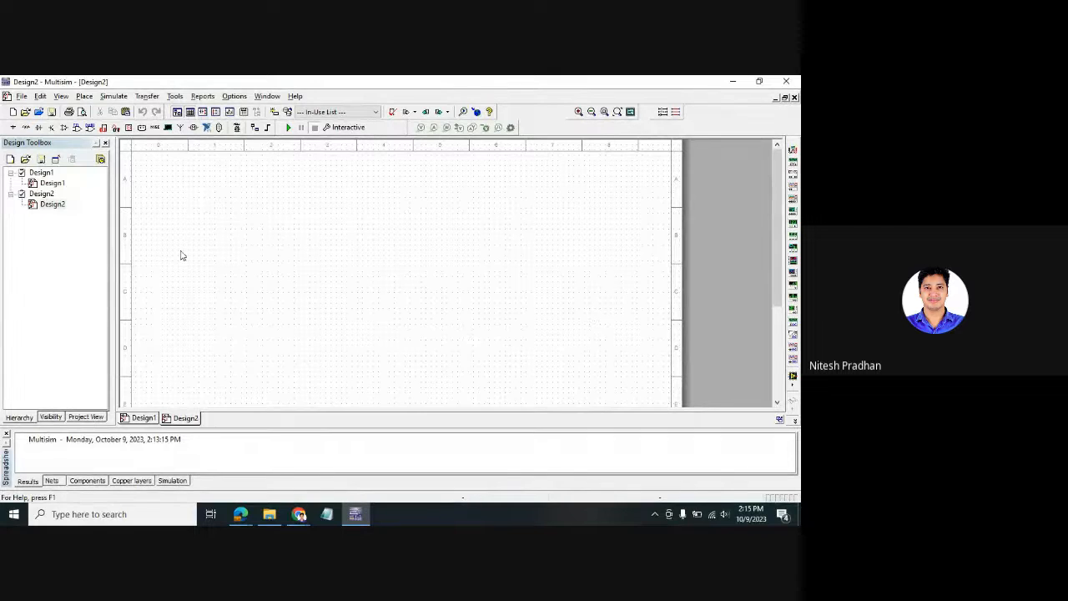
click(10, 195)
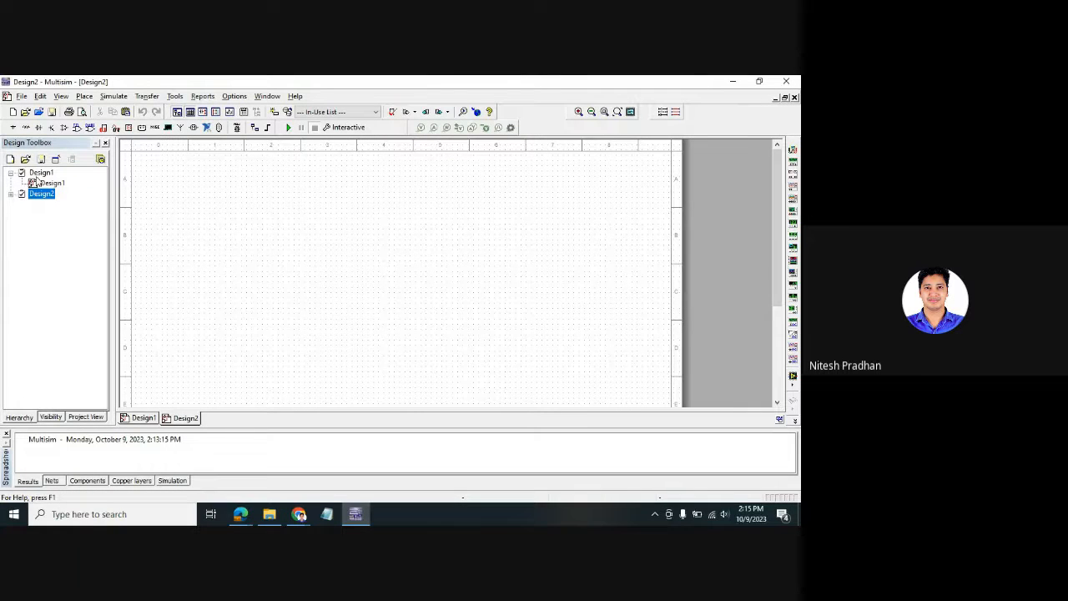
click(10, 195)
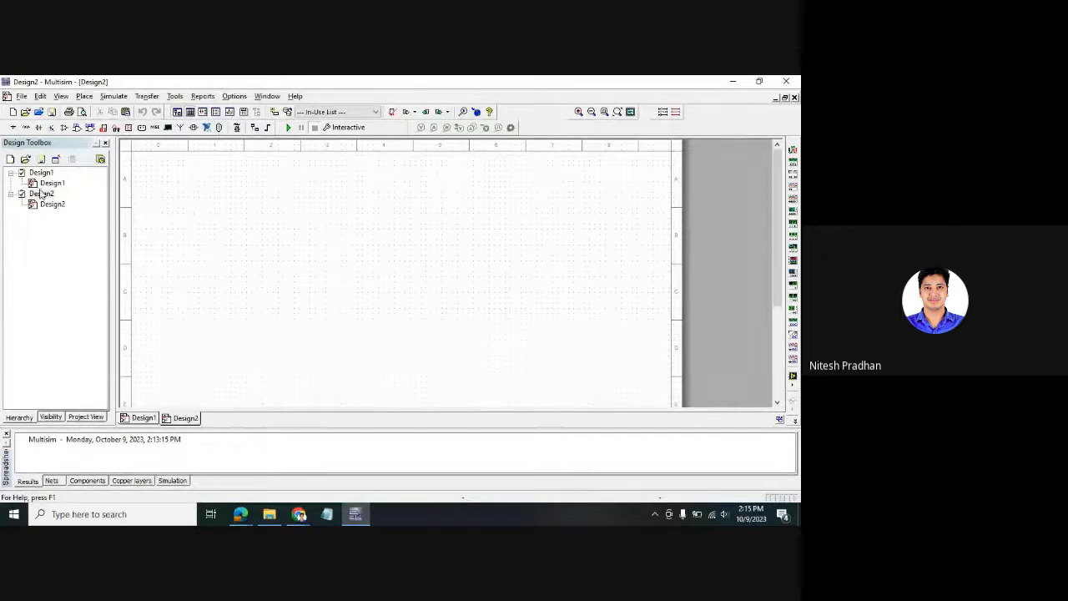
- Close Design2 from its right-click menu, leaving only Design1 open
right_click(40, 194)
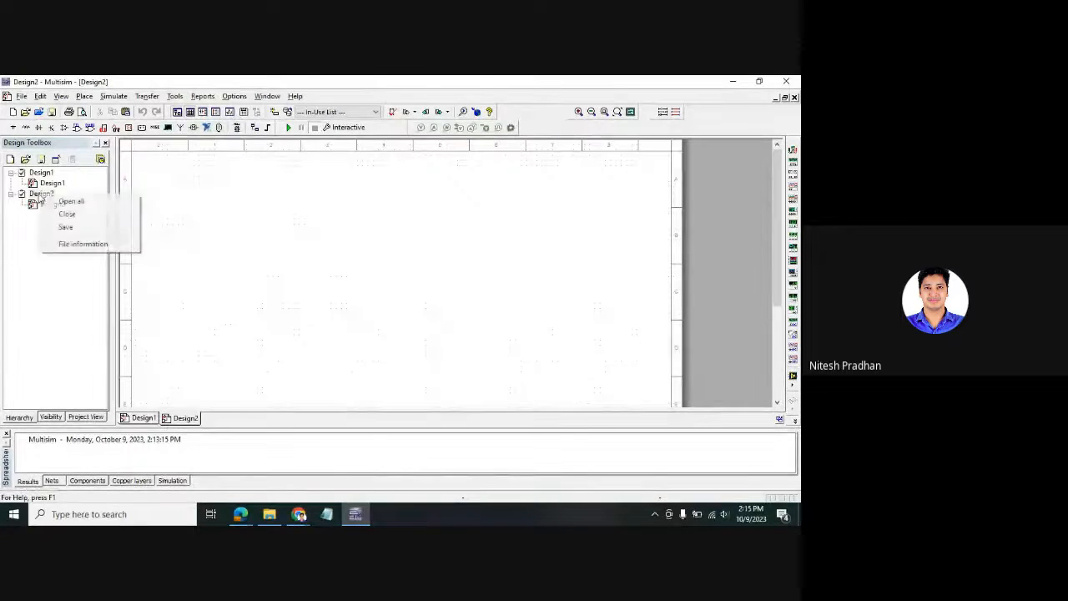
click(83, 215)
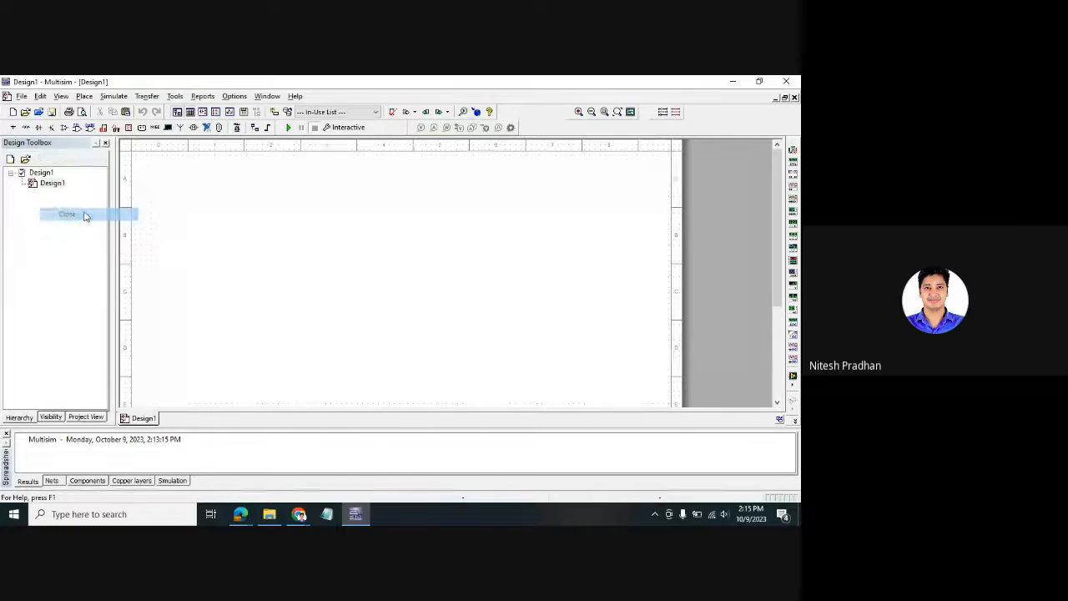
right_click(53, 176)
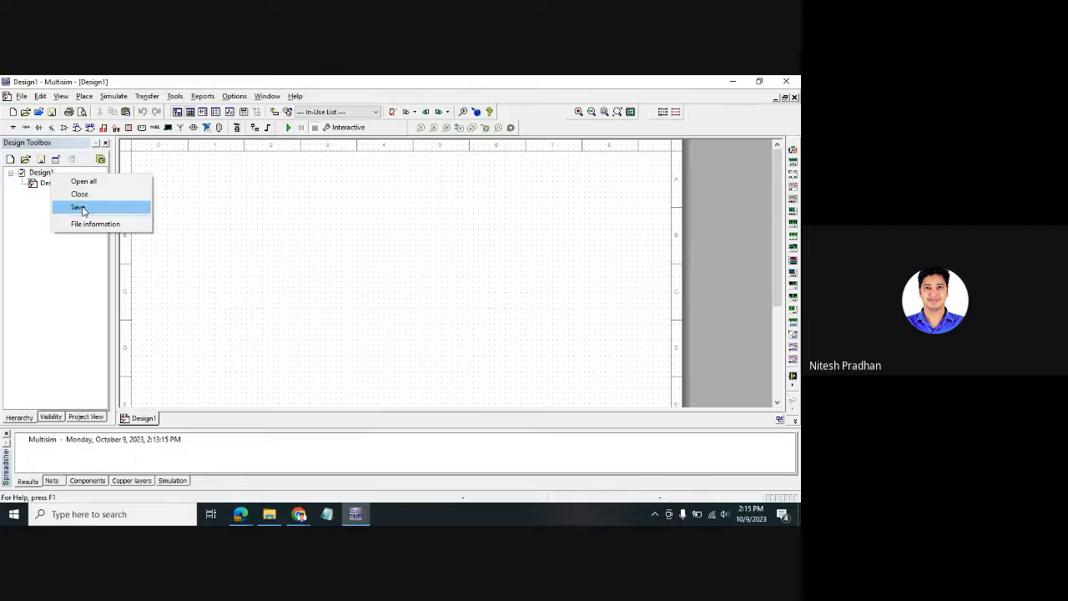
click(295, 226)
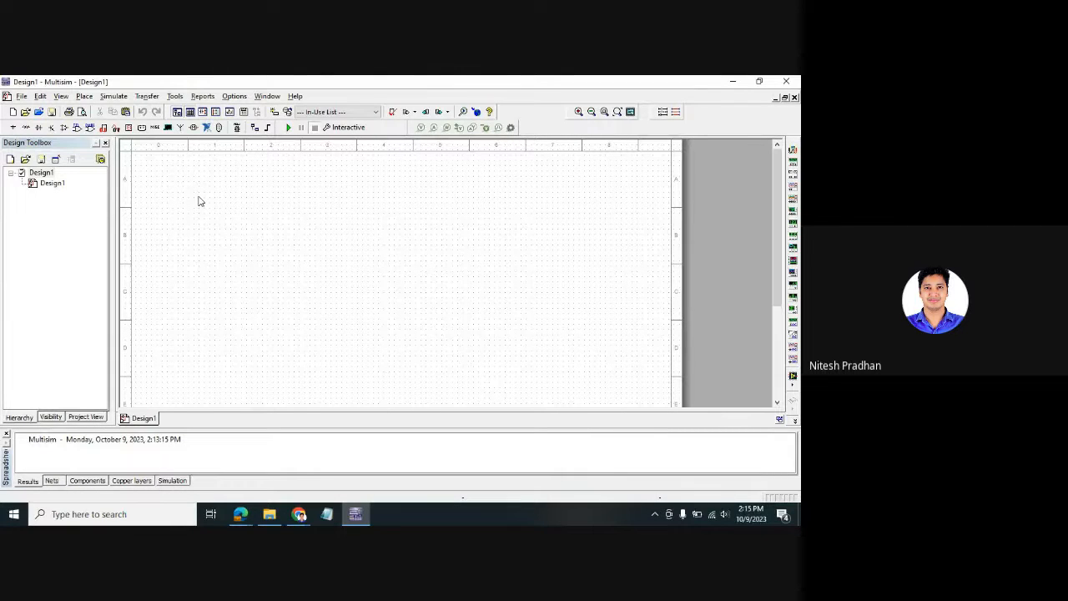
- Browse the Edit and File menus, then move to the Place menu
click(42, 99)
click(385, 276)
click(21, 98)
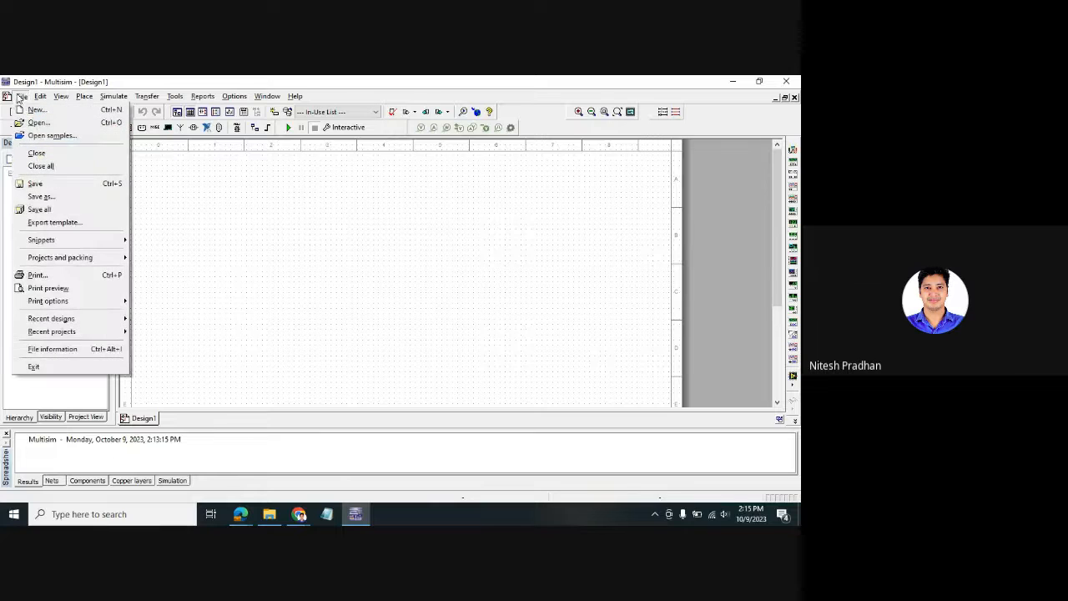
click(22, 98)
click(38, 98)
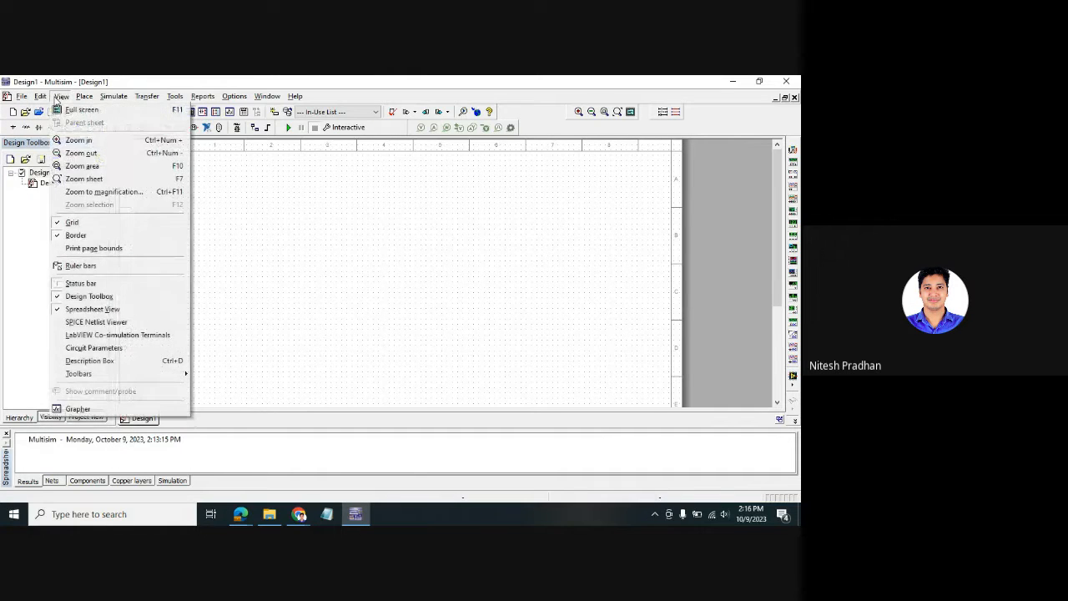
mouse_move(86, 101)
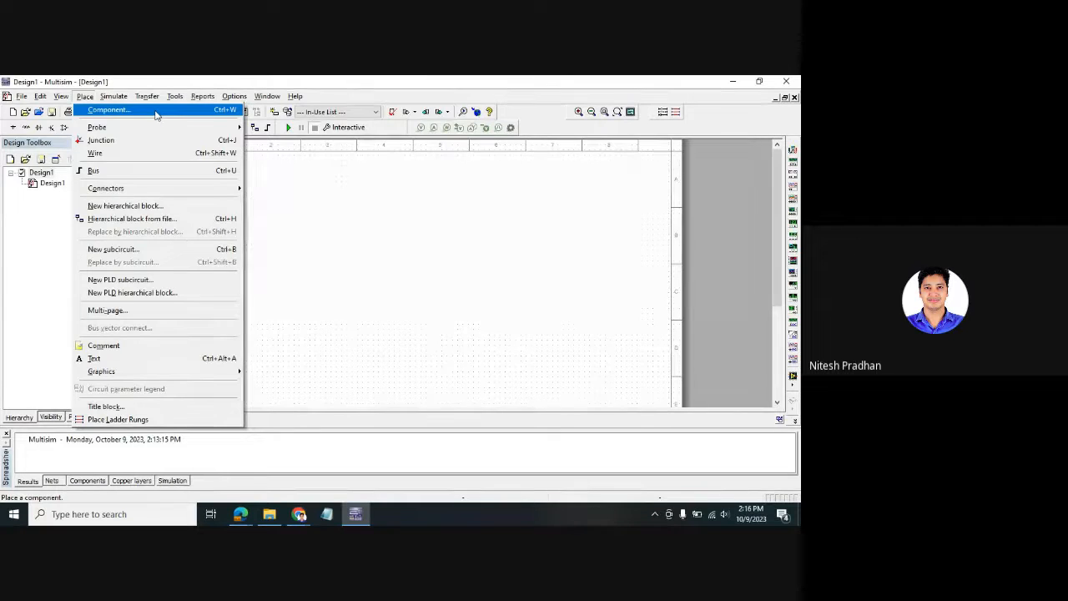
click(298, 295)
key(ctrl+w)
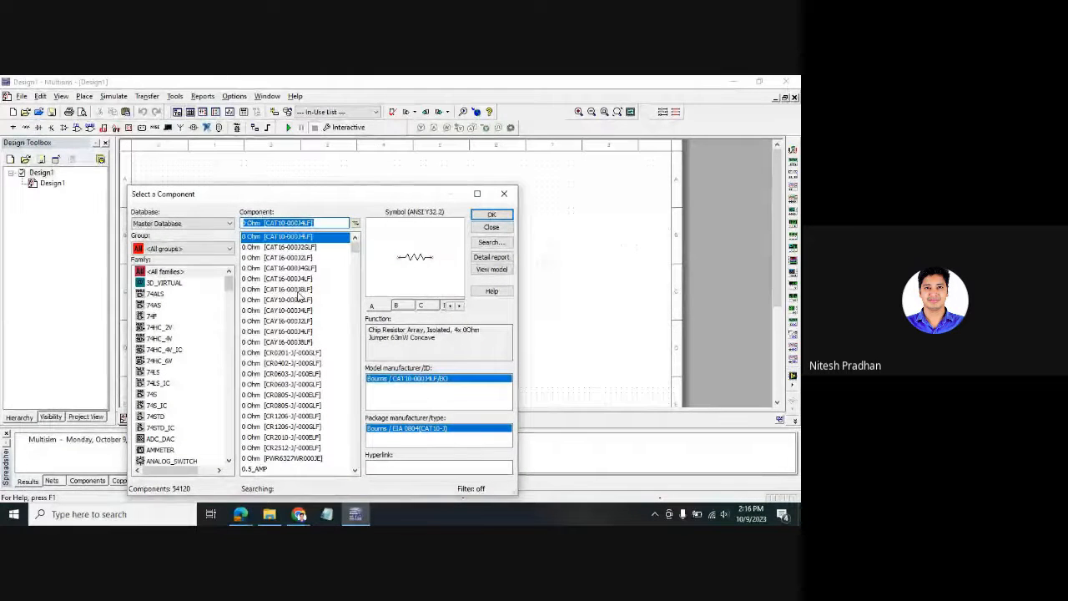
drag(342, 197, 444, 108)
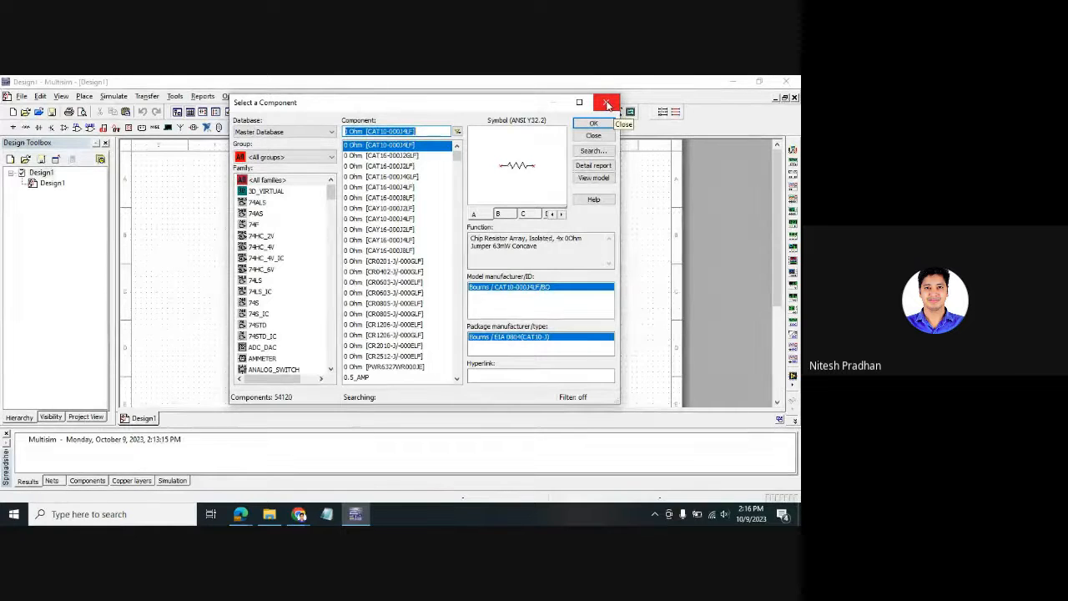
click(607, 102)
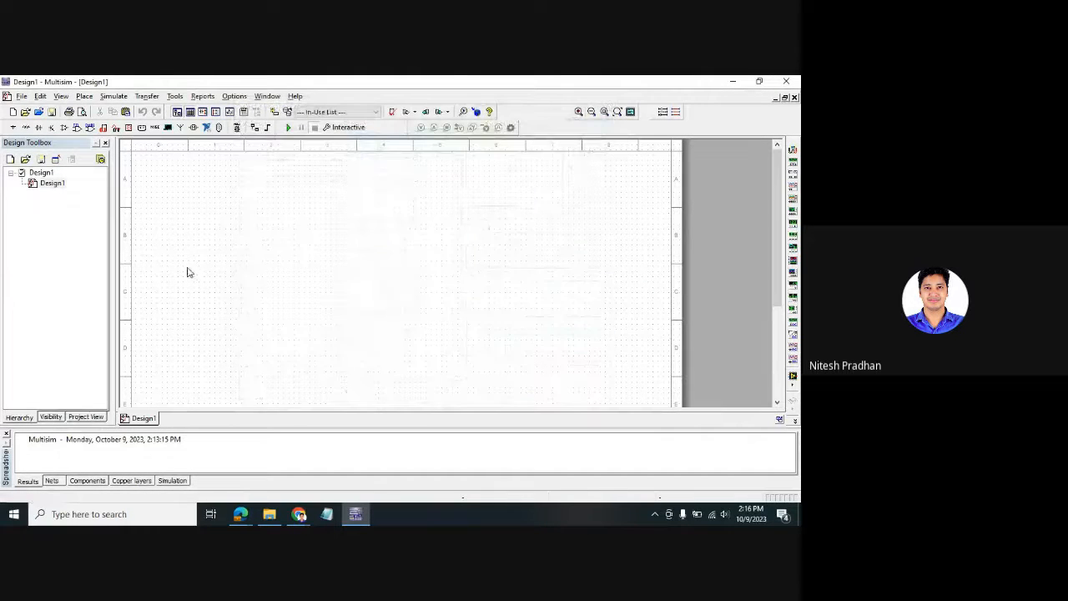
click(85, 97)
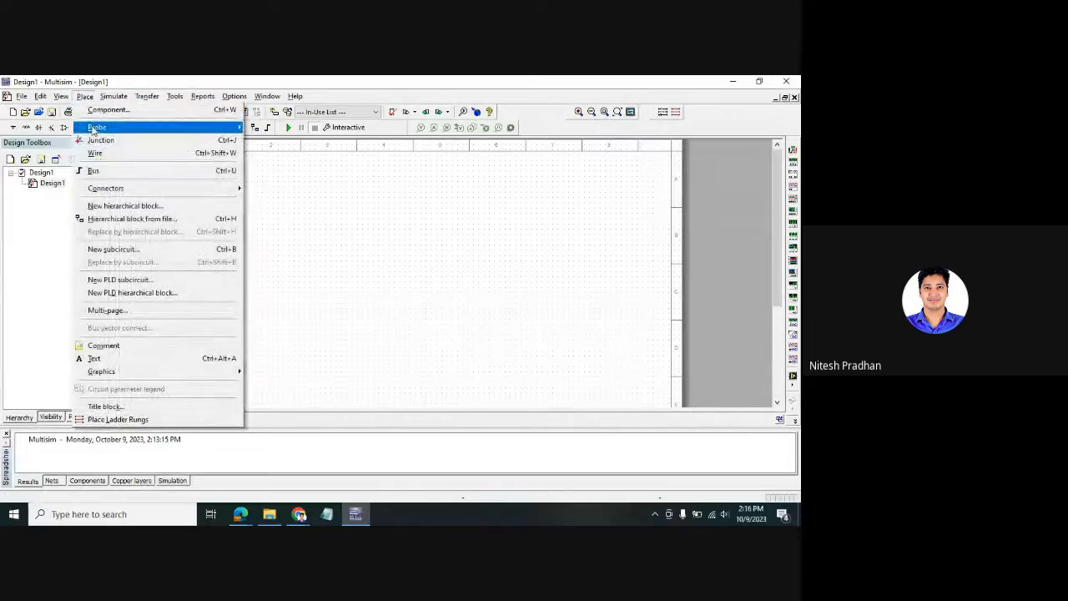
mouse_move(94, 129)
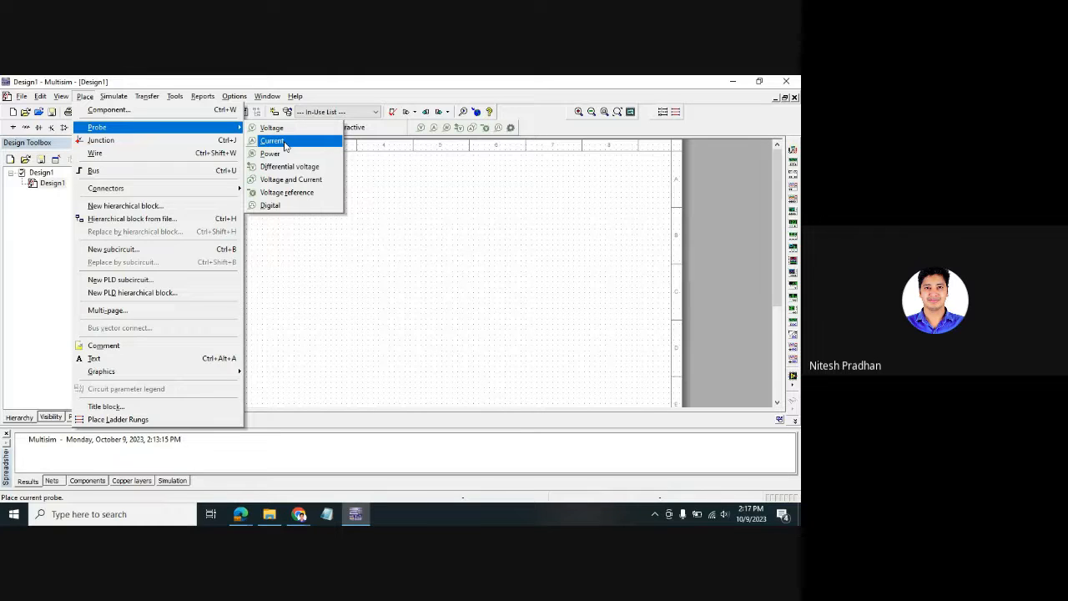
click(147, 154)
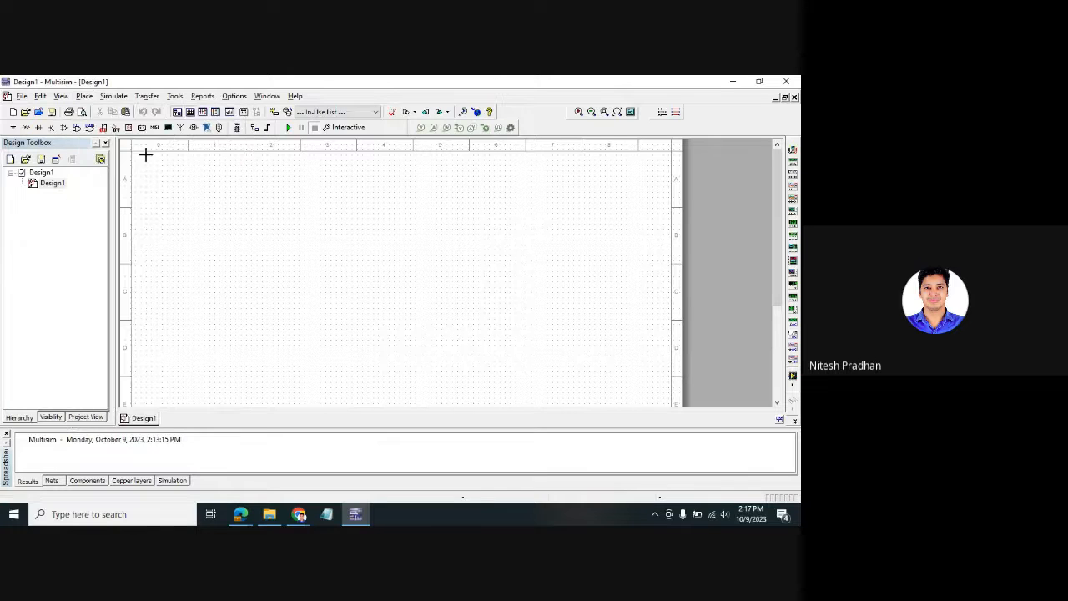
click(167, 212)
key(Escape)
right_click(298, 212)
click(225, 205)
click(85, 98)
click(98, 154)
click(172, 202)
double_click(298, 216)
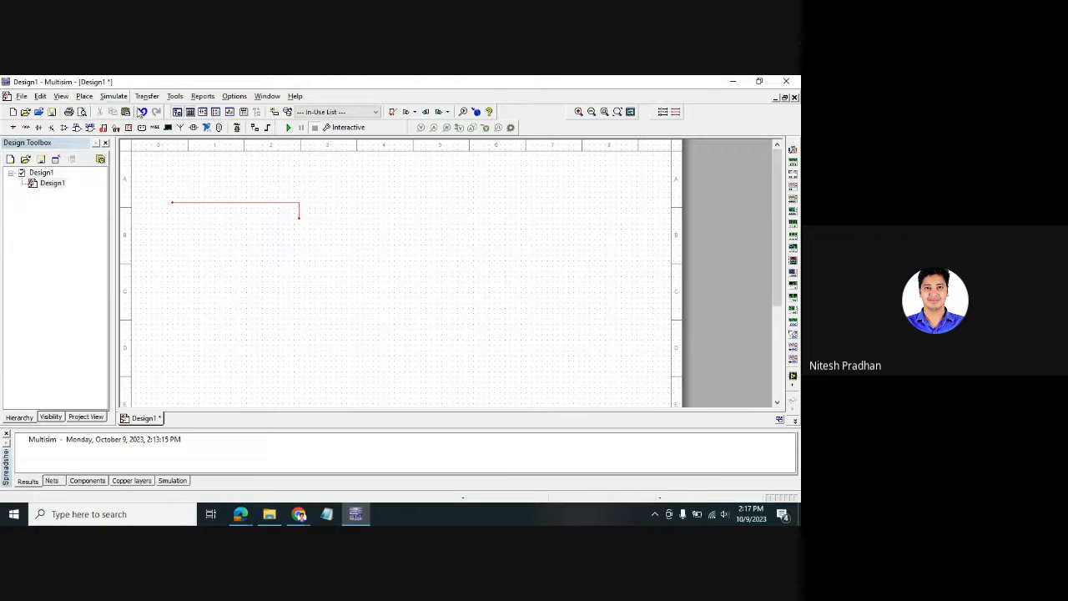
click(83, 98)
click(98, 154)
click(352, 229)
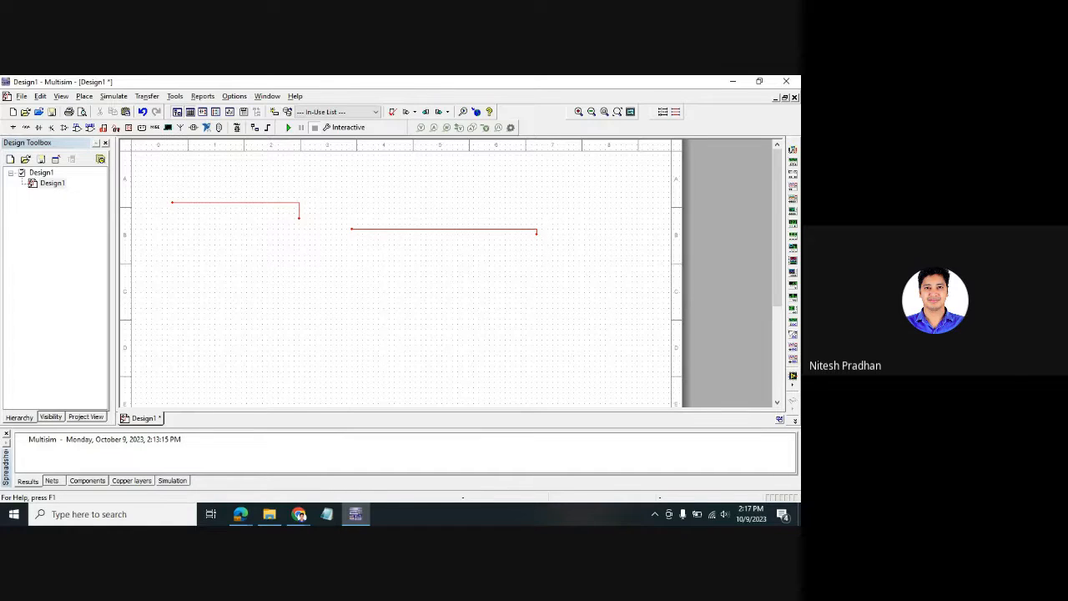
key(alt+Tab)
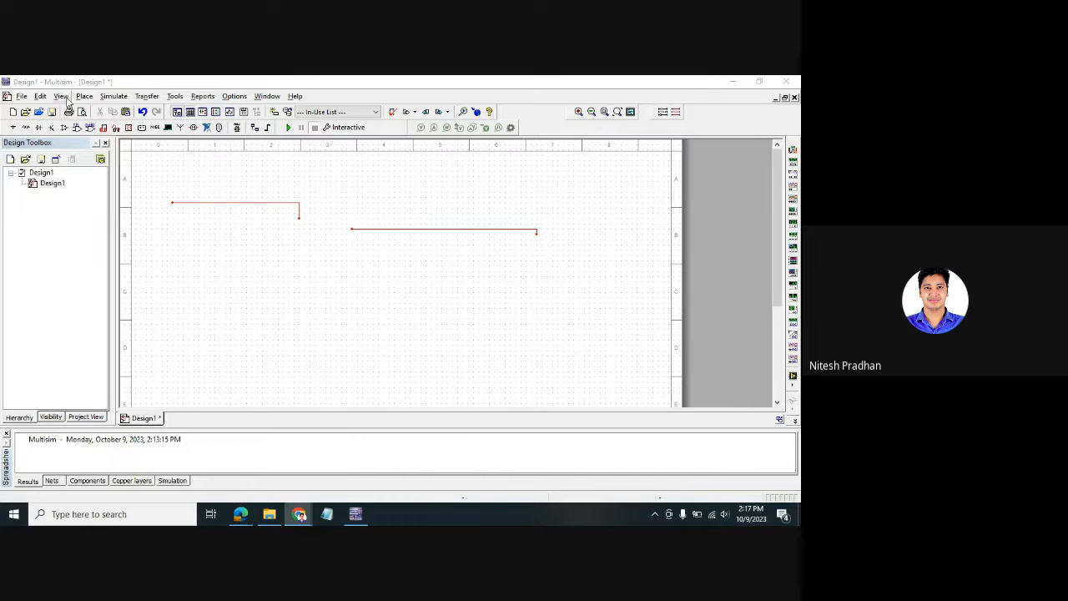
key(alt+Tab)
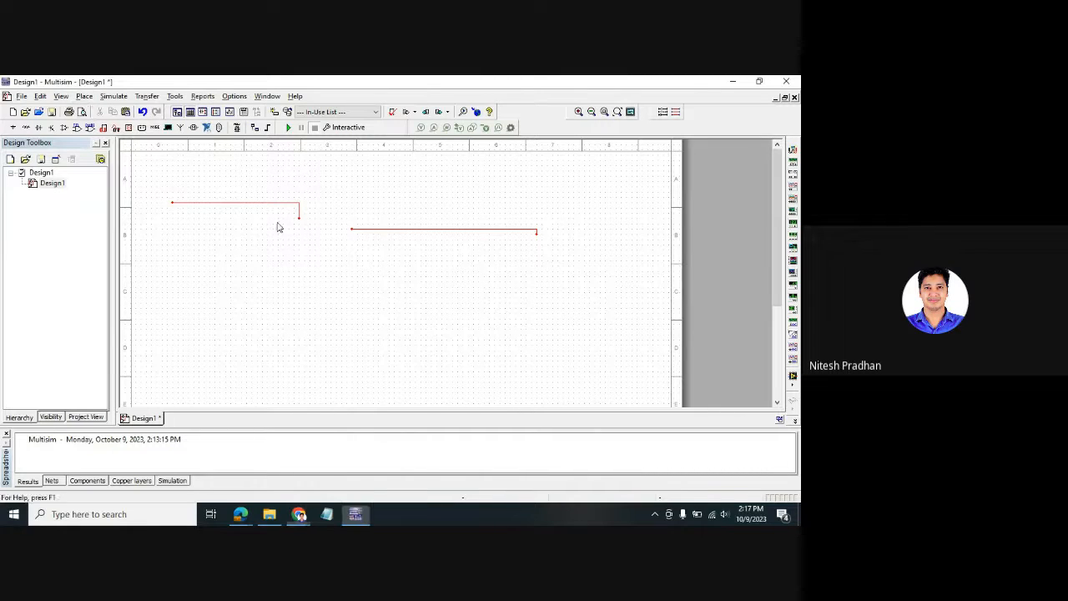
click(217, 202)
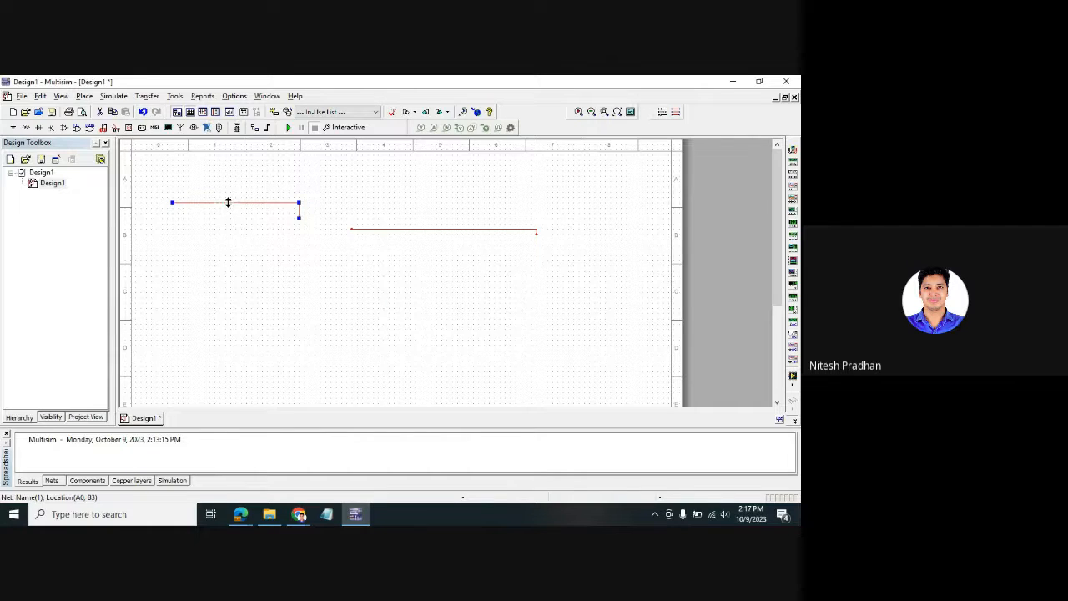
key(ctrl+d)
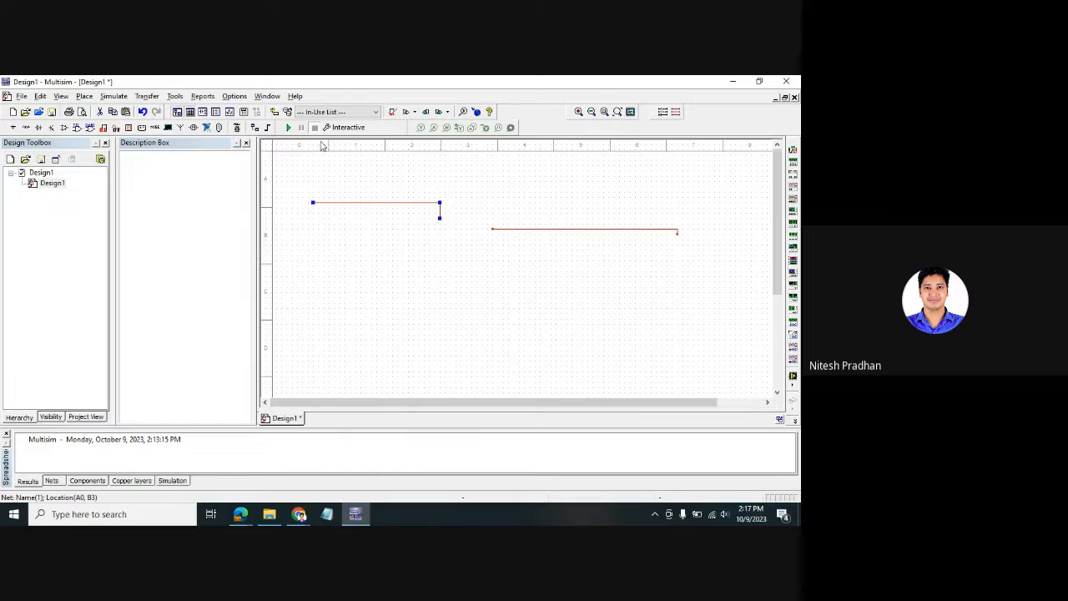
click(246, 142)
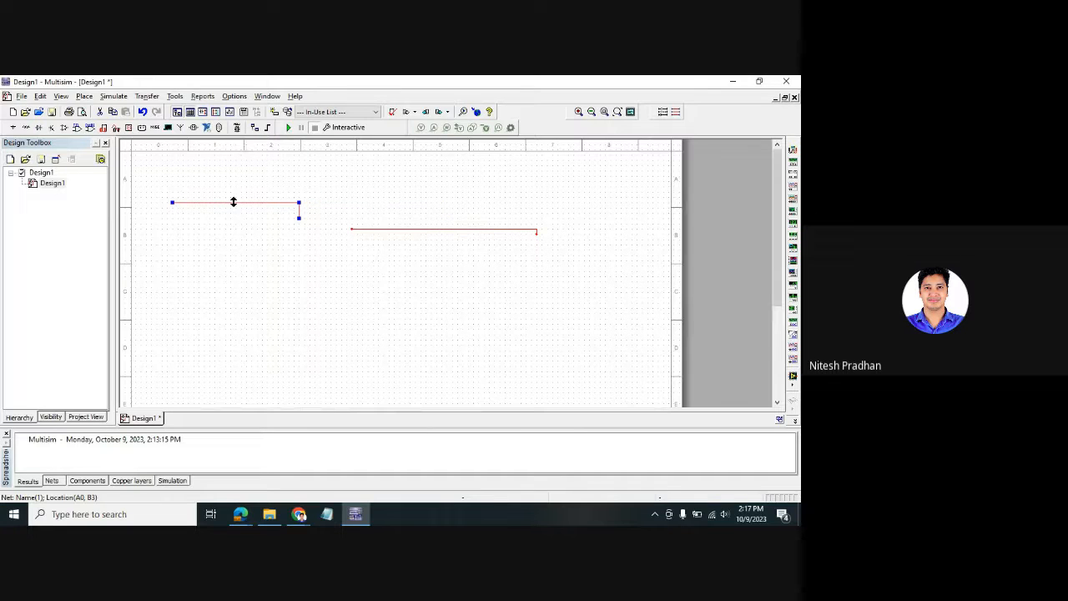
click(274, 231)
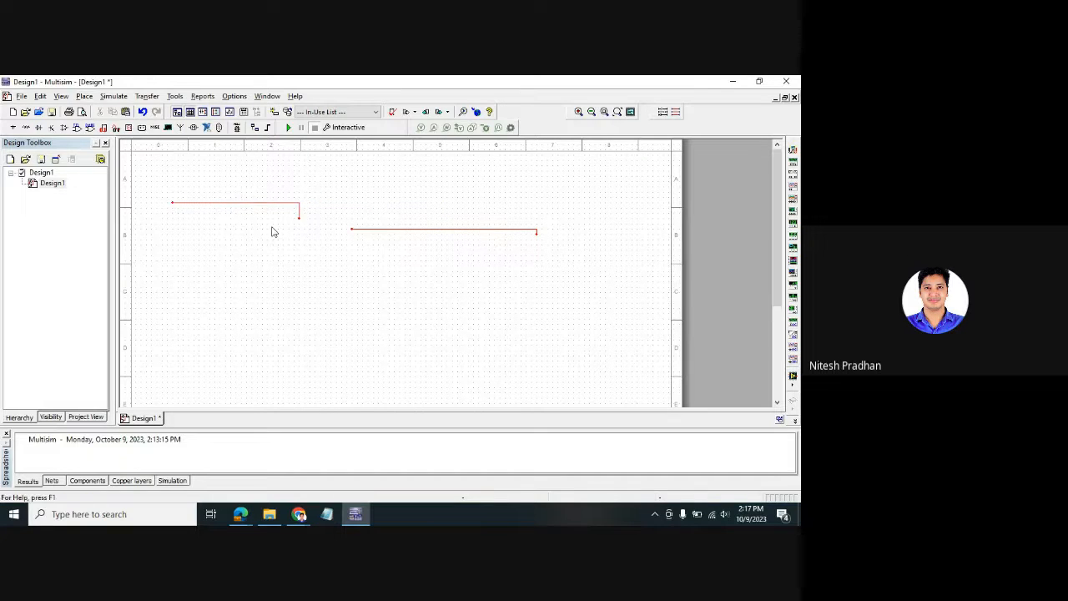
click(84, 96)
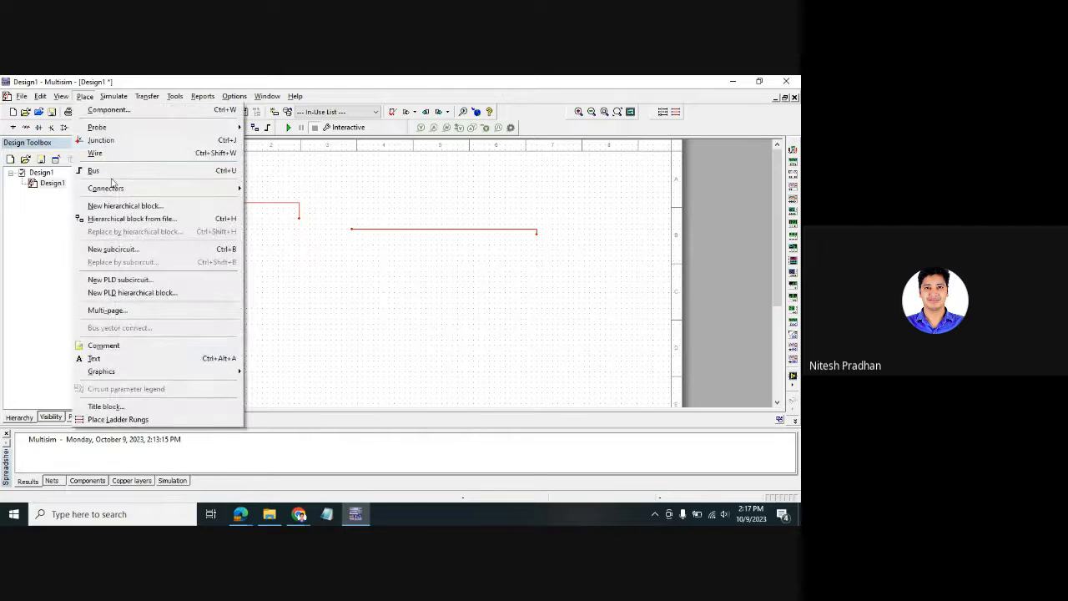
click(114, 153)
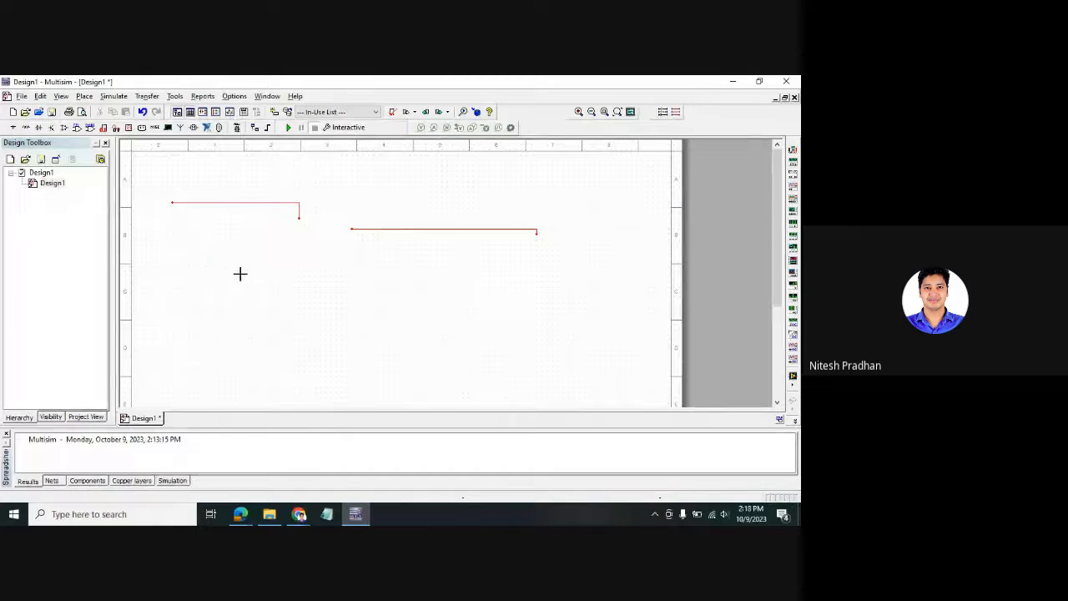
click(203, 260)
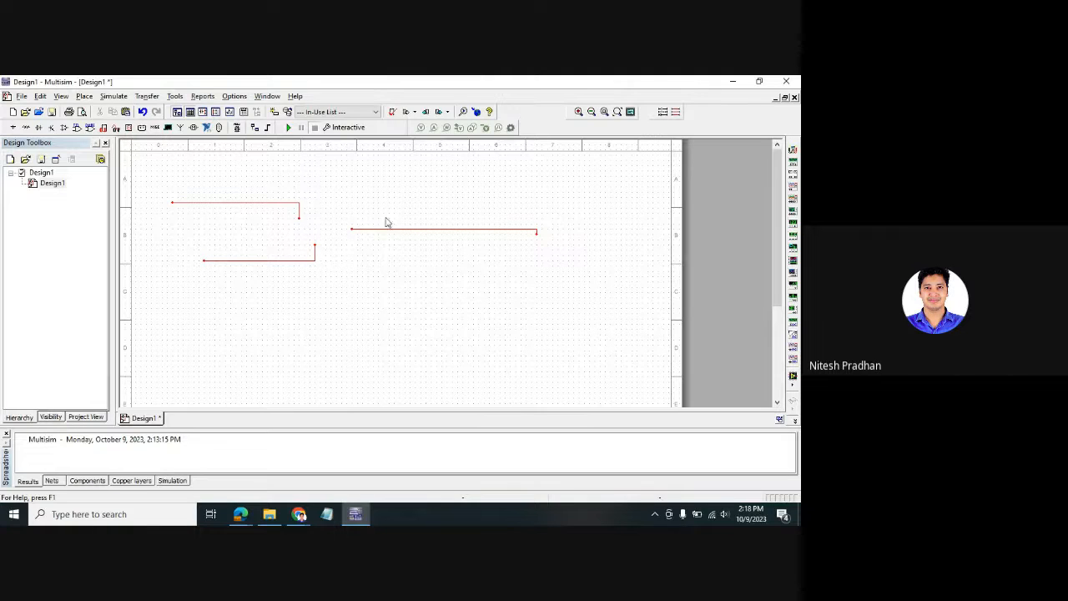
click(85, 96)
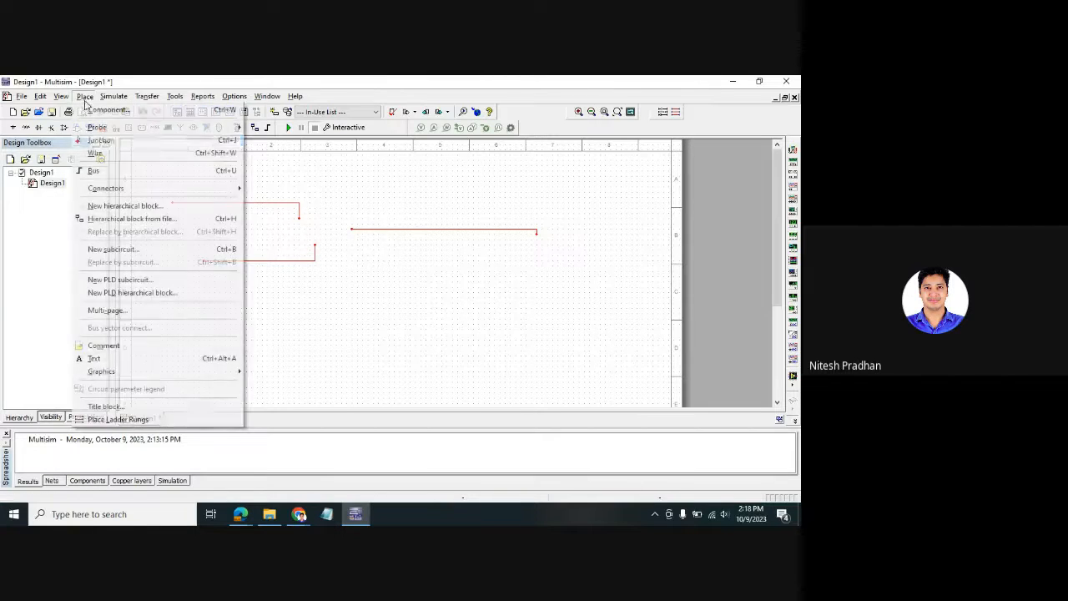
click(100, 141)
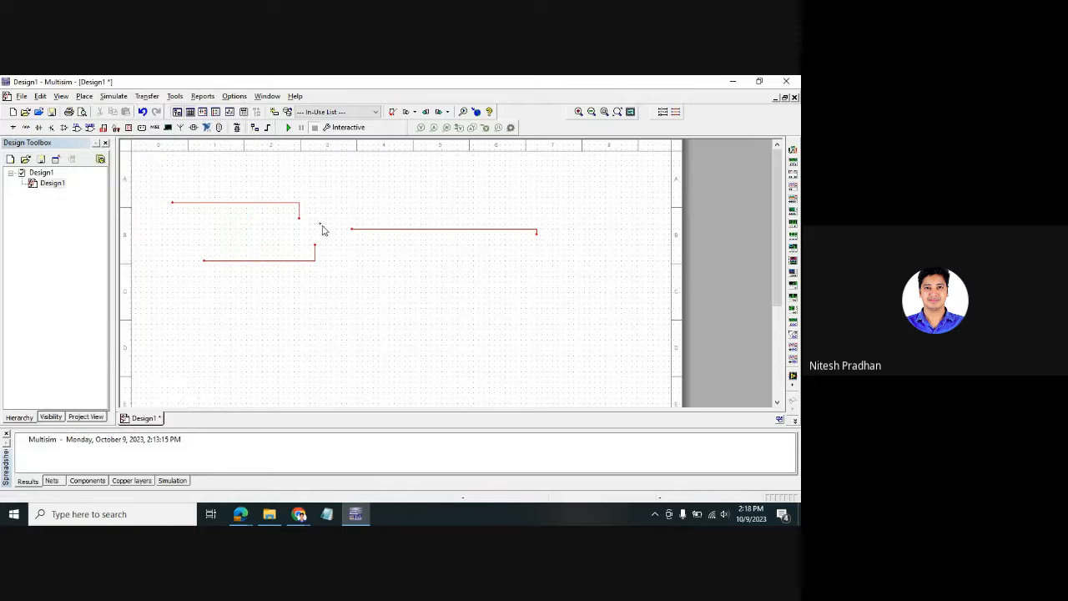
click(320, 229)
click(319, 227)
click(320, 228)
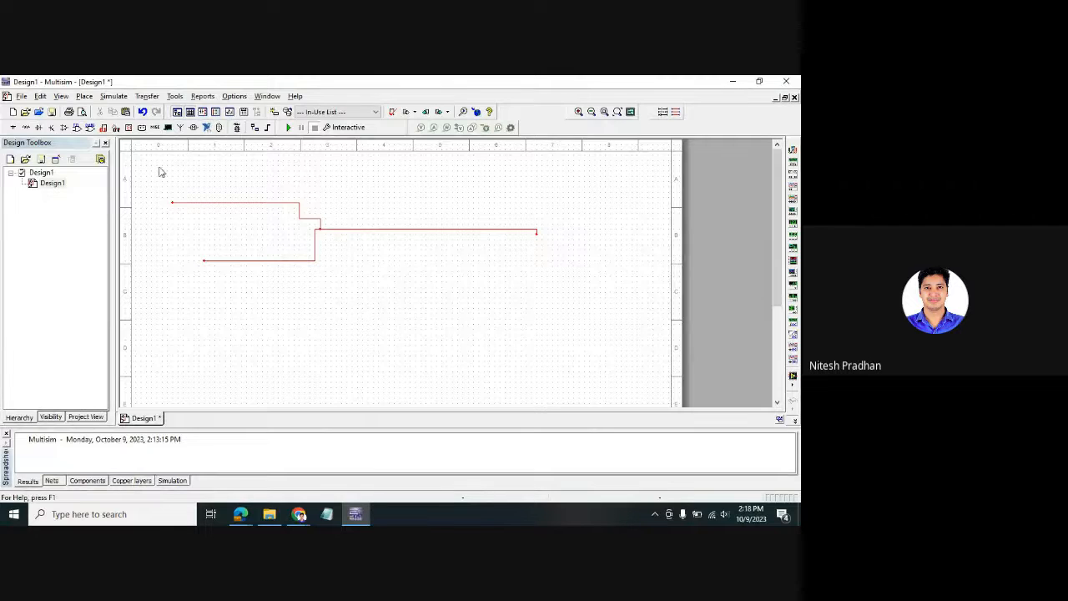
key(ctrl+a)
- Delete the remaining wires, browse Place > Connectors, then open the Simulate menu
key(Delete)
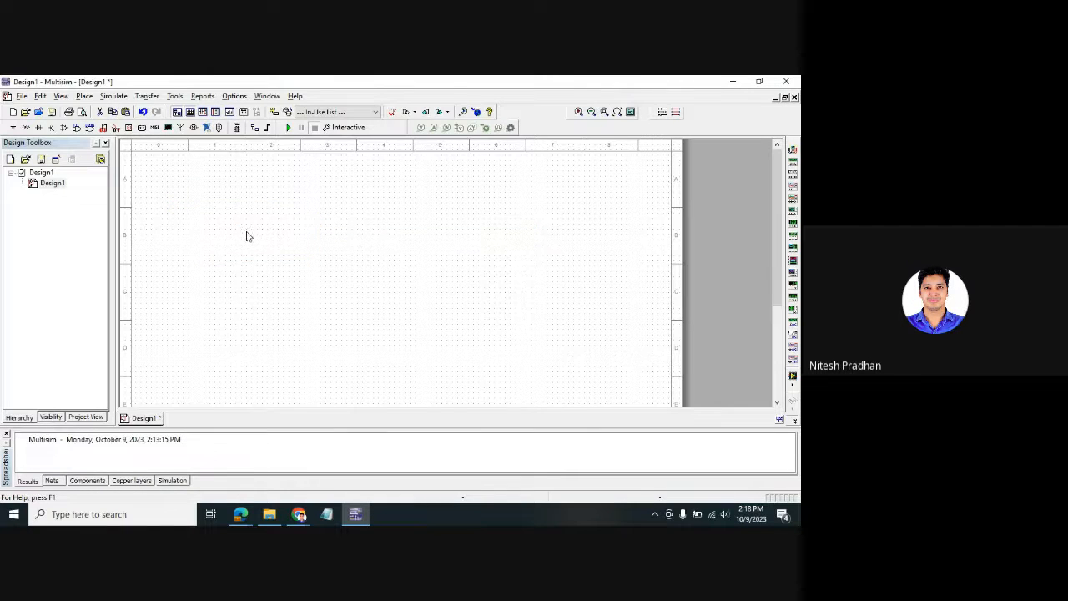
click(84, 97)
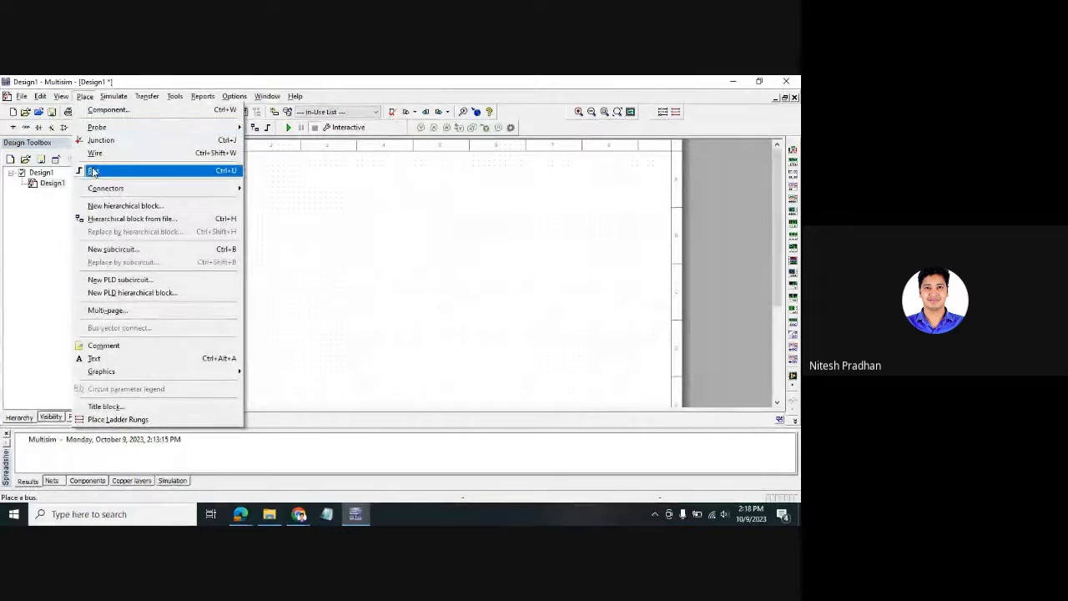
mouse_move(113, 189)
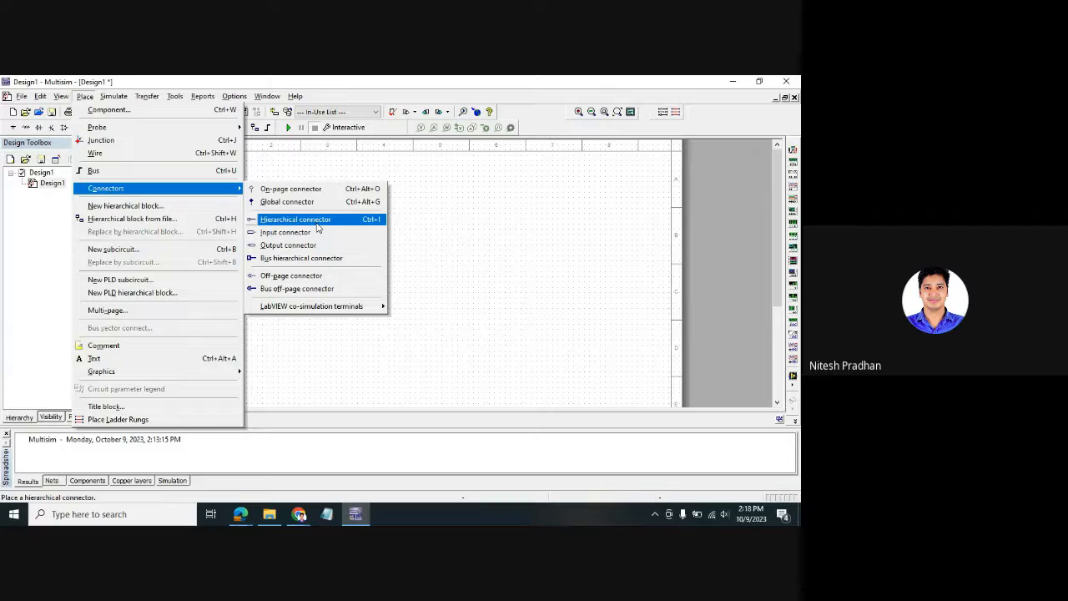
mouse_move(349, 307)
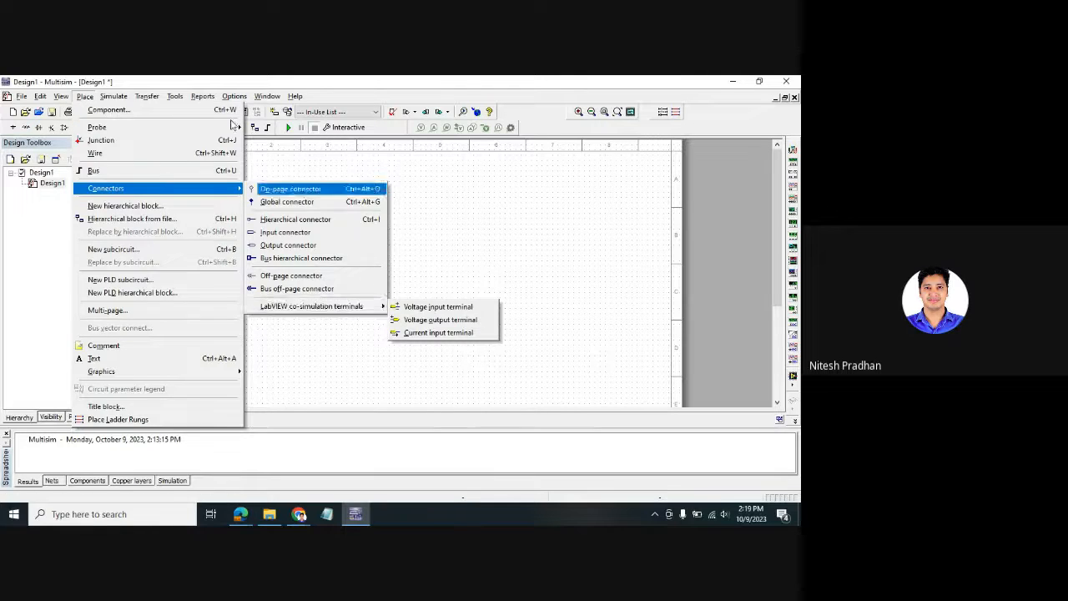
click(107, 99)
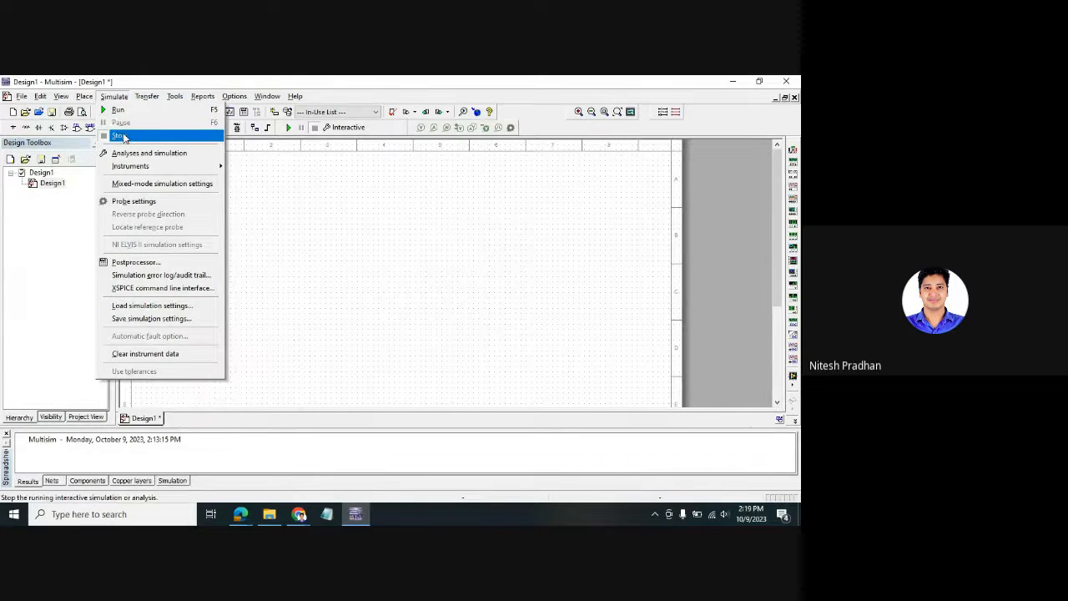
- Browse the Transfer, Tools and Simulate > Instruments menus, then dismiss them on the blank sheet
mouse_move(151, 99)
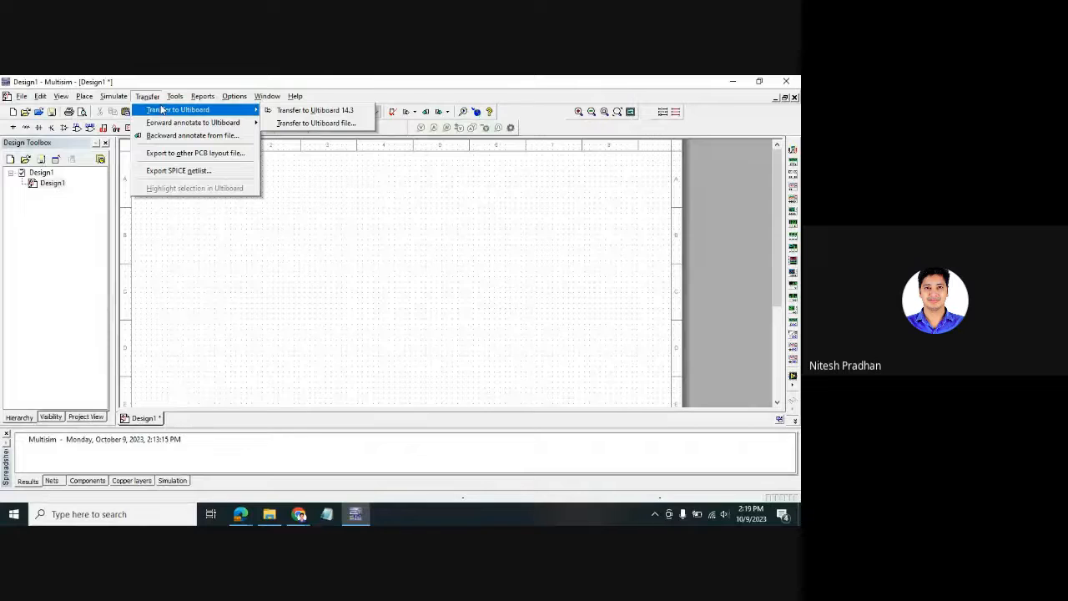
click(149, 96)
click(176, 96)
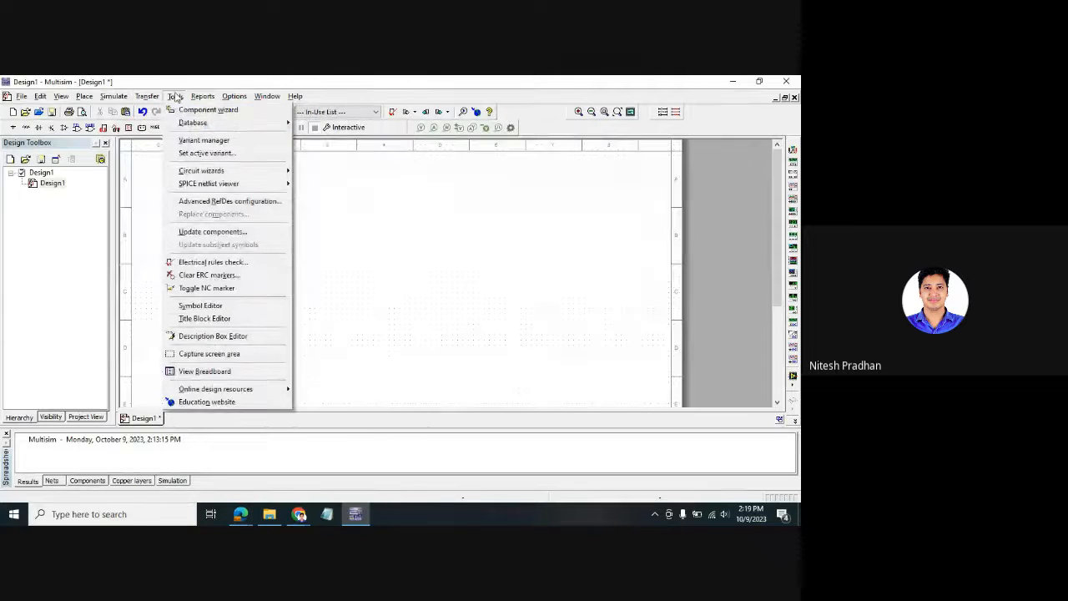
click(175, 97)
click(121, 97)
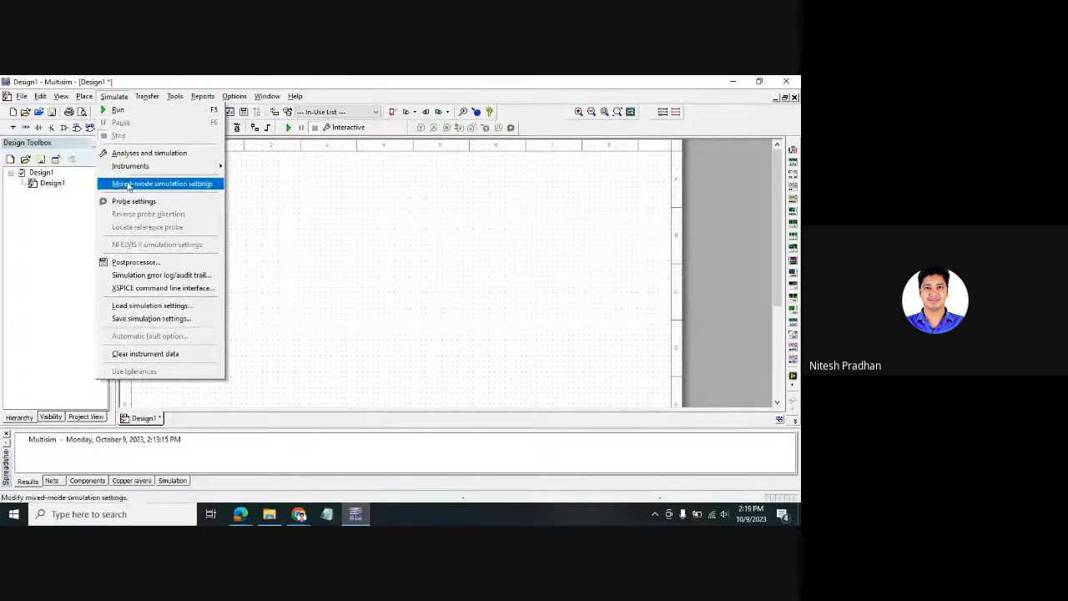
mouse_move(142, 170)
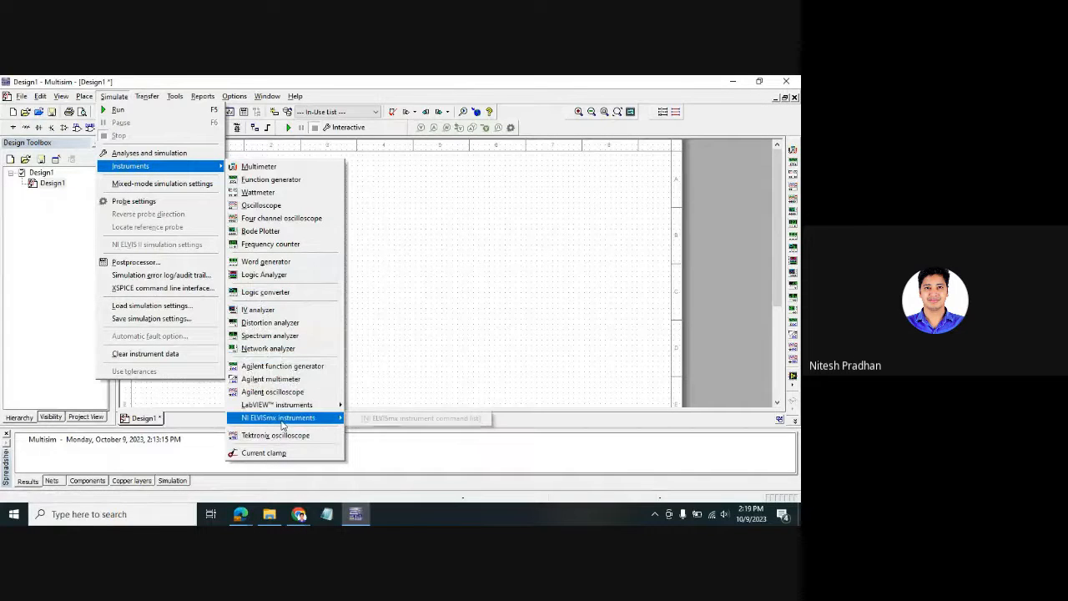
mouse_move(324, 409)
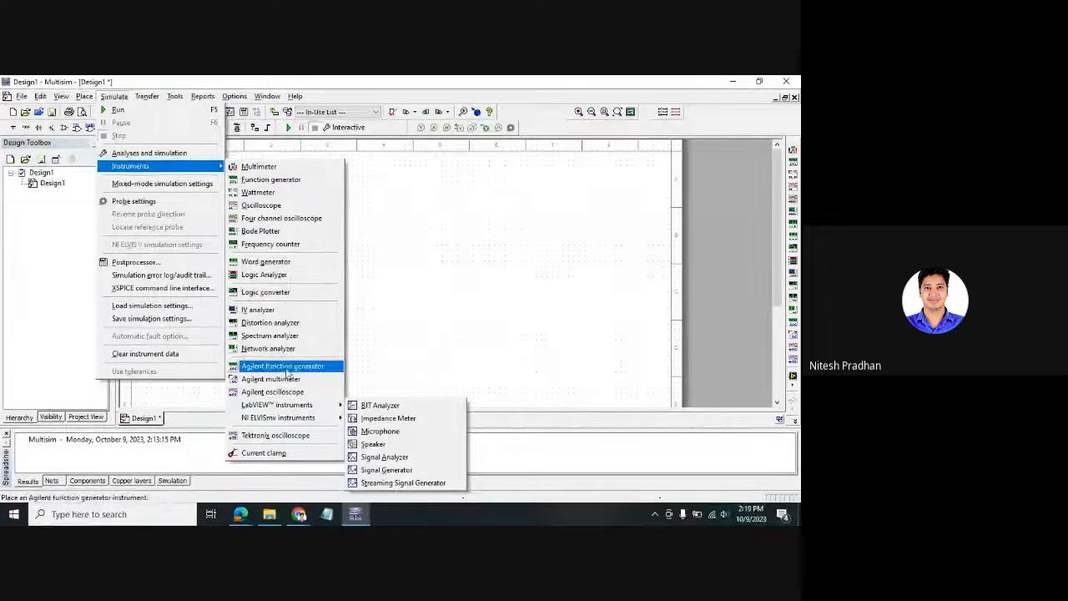
click(456, 268)
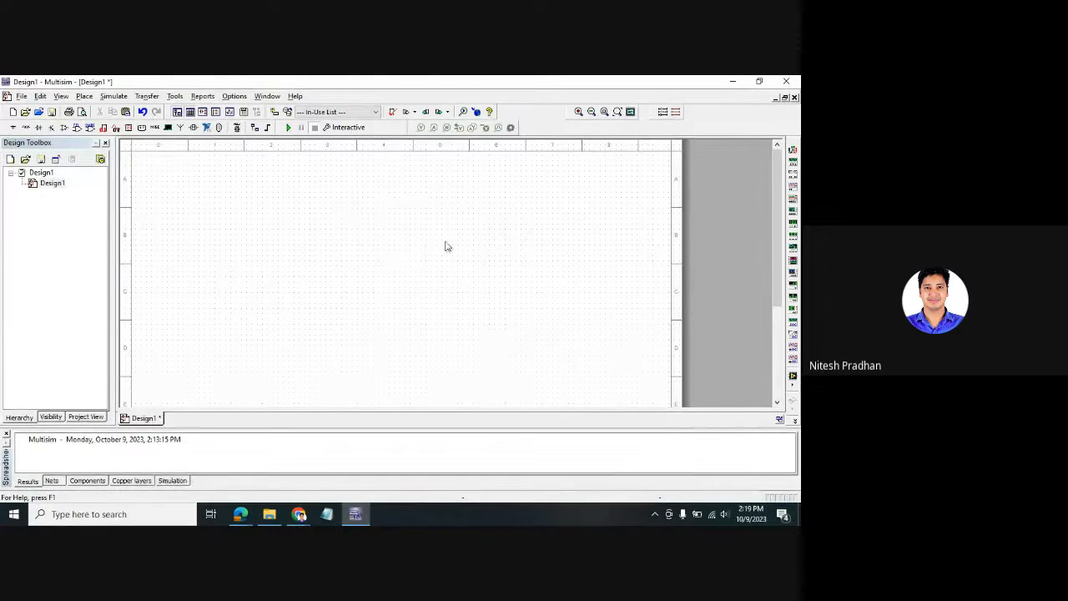
scroll(357, 255, up, 1)
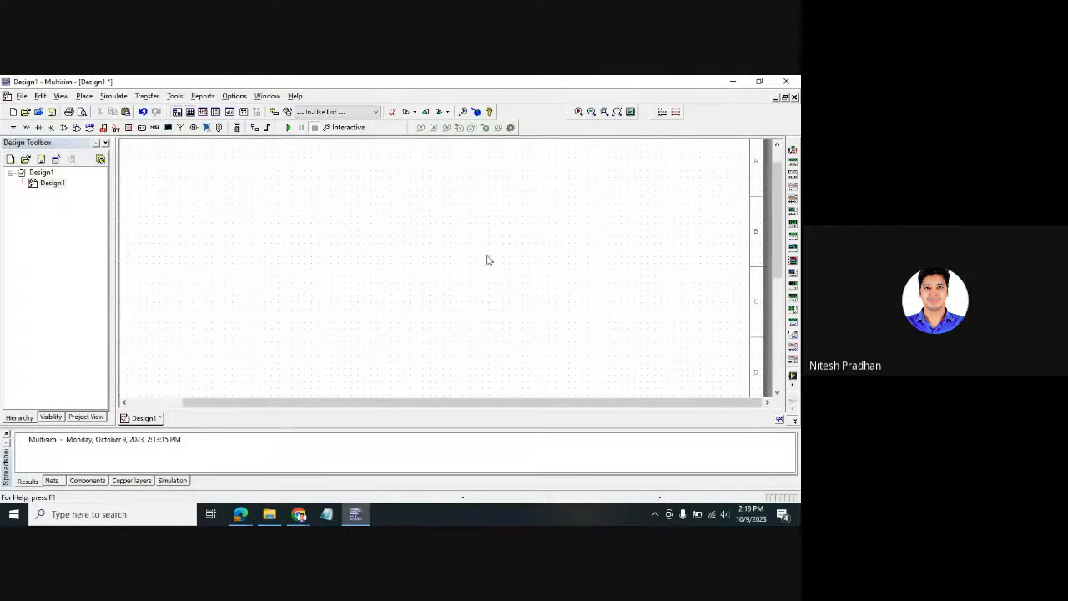
drag(649, 429, 649, 453)
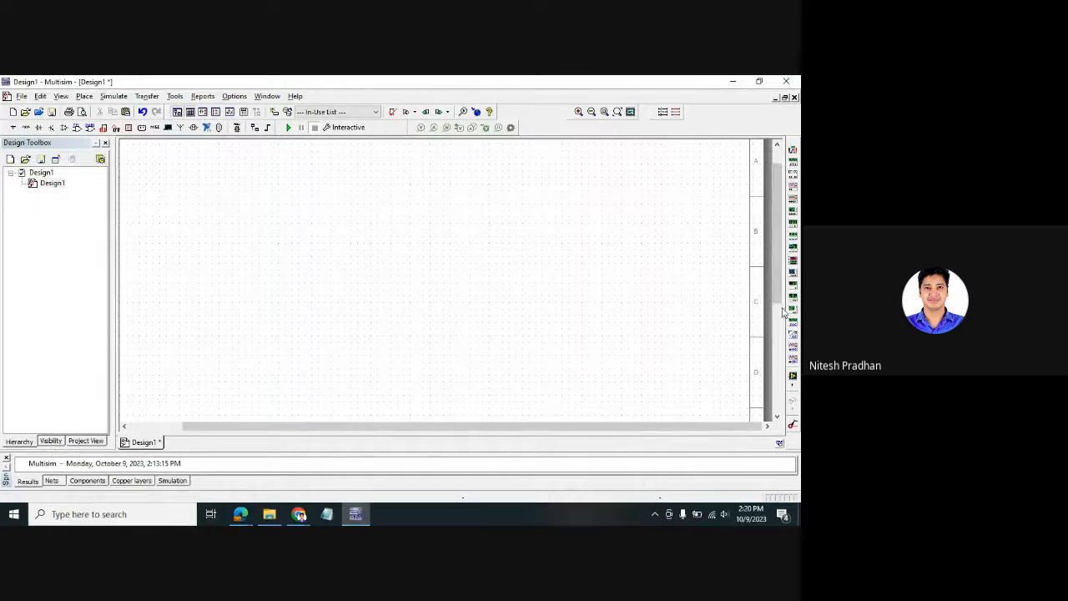
drag(777, 280, 776, 299)
scroll(776, 299, up, 2)
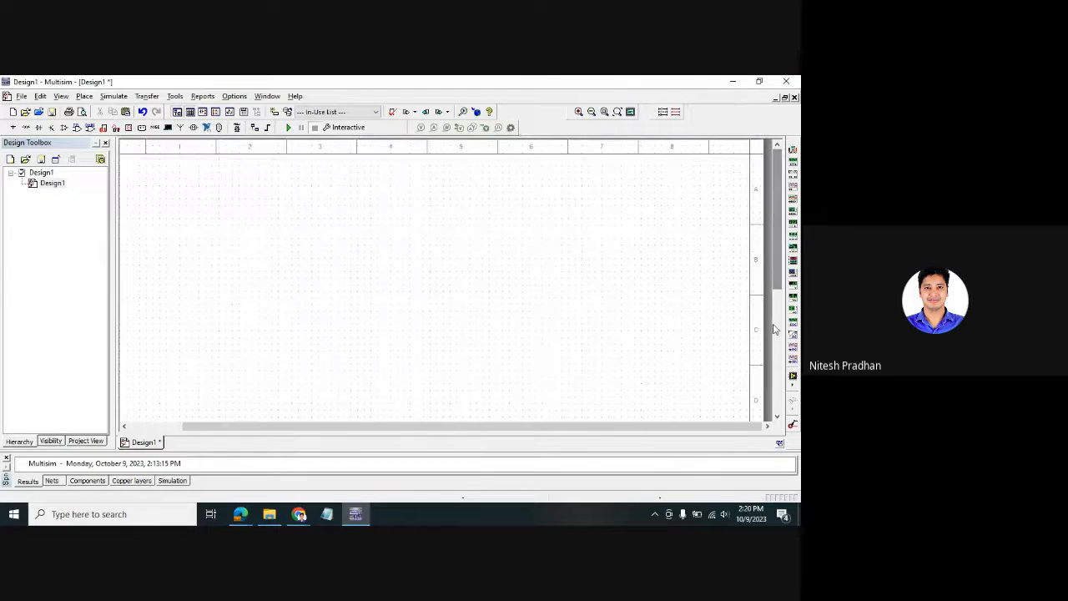
click(792, 150)
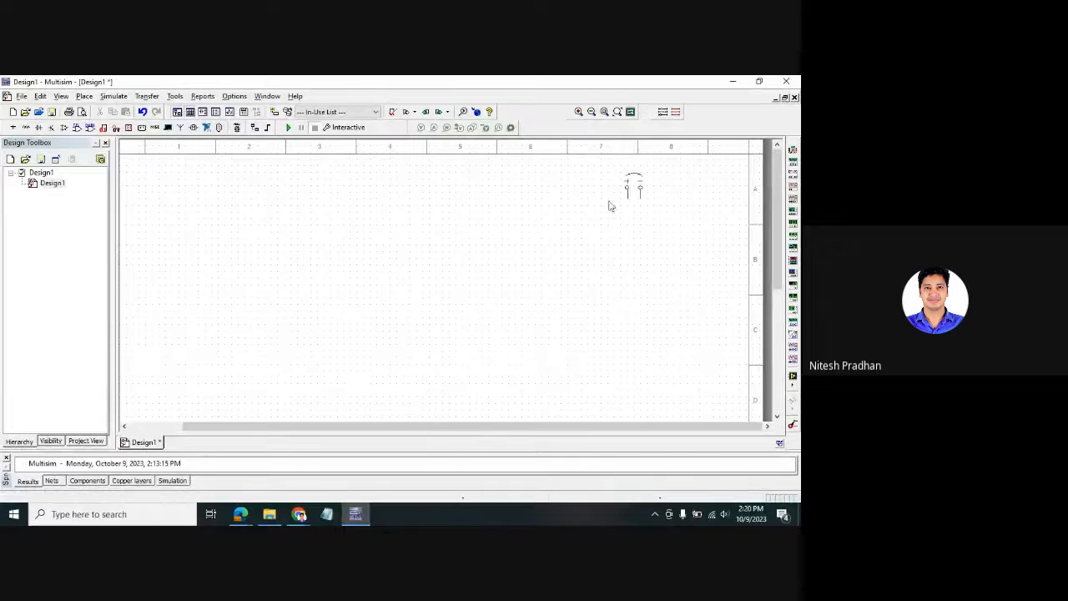
click(499, 203)
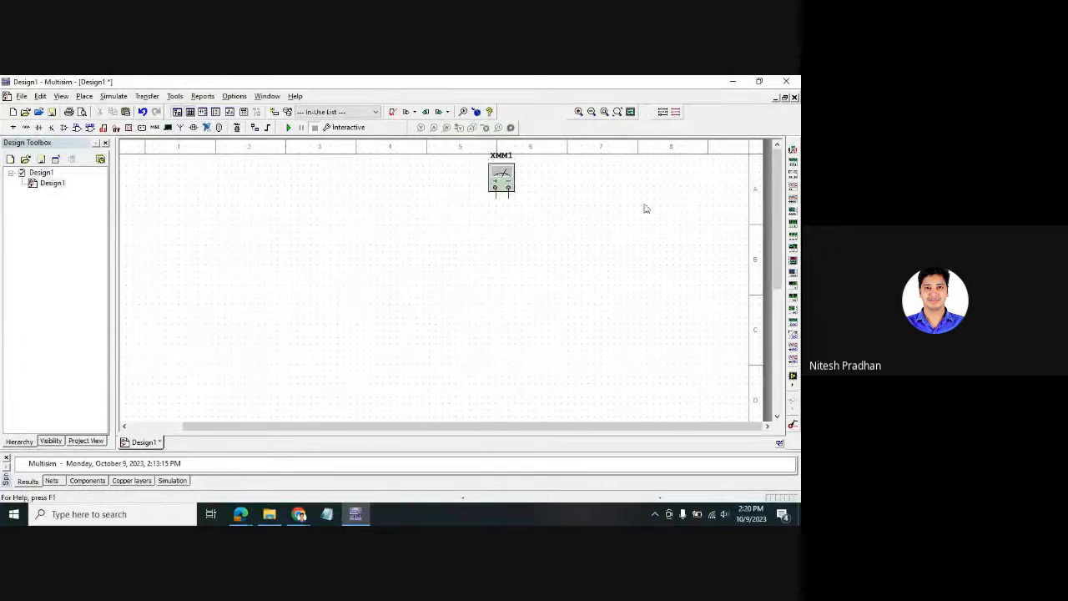
click(793, 163)
click(489, 245)
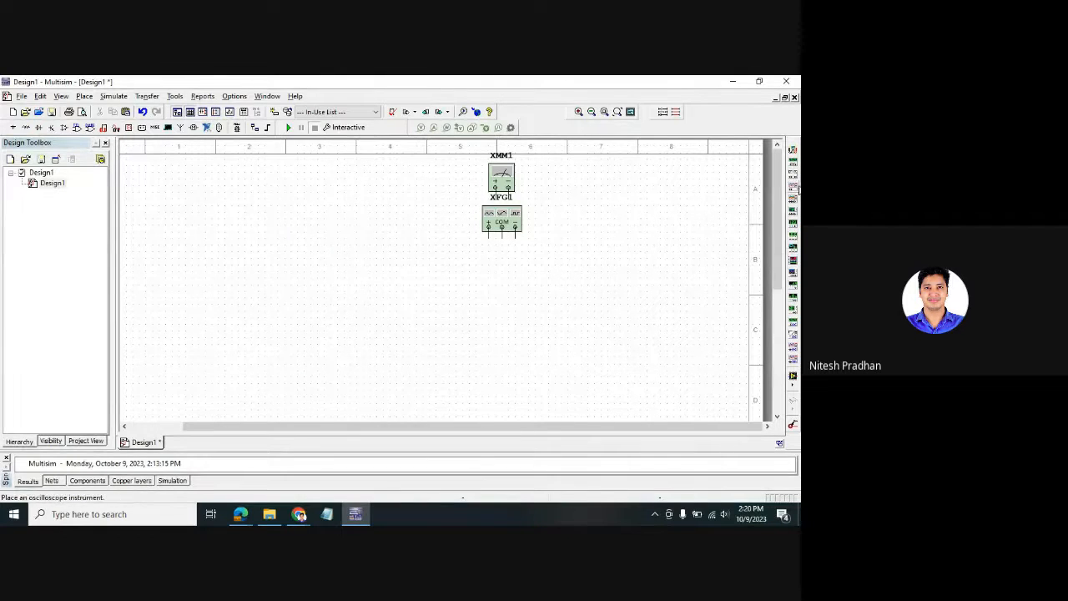
click(793, 198)
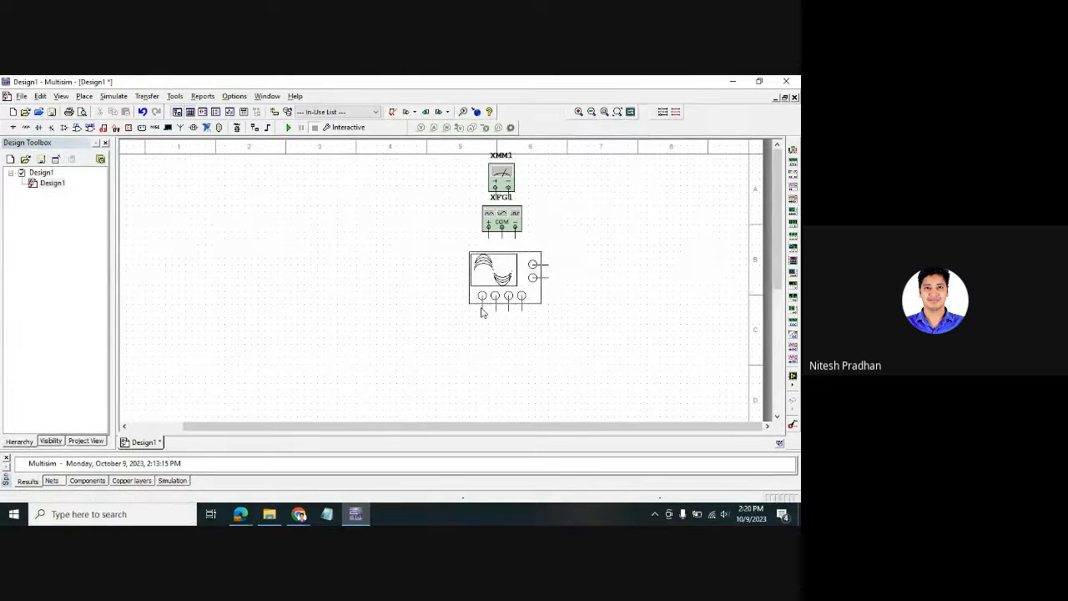
click(482, 312)
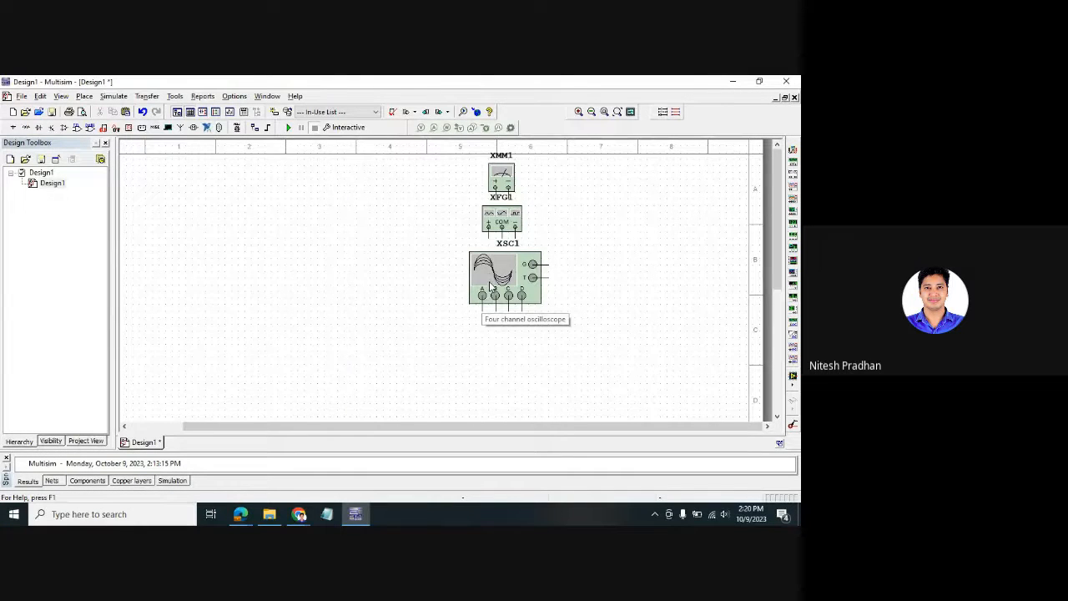
click(504, 177)
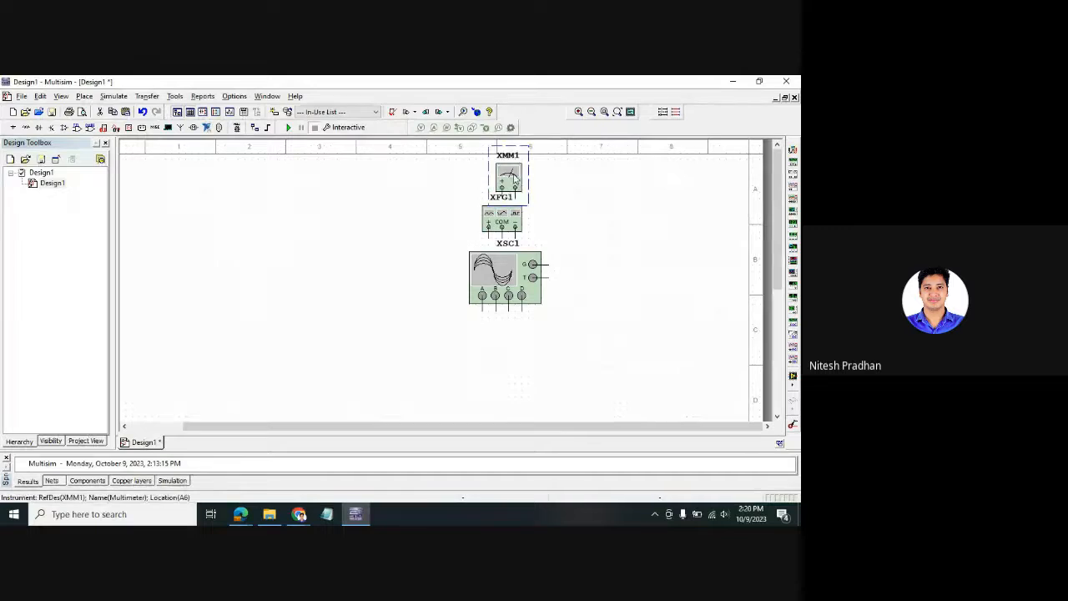
key(Delete)
click(512, 215)
key(Delete)
click(511, 276)
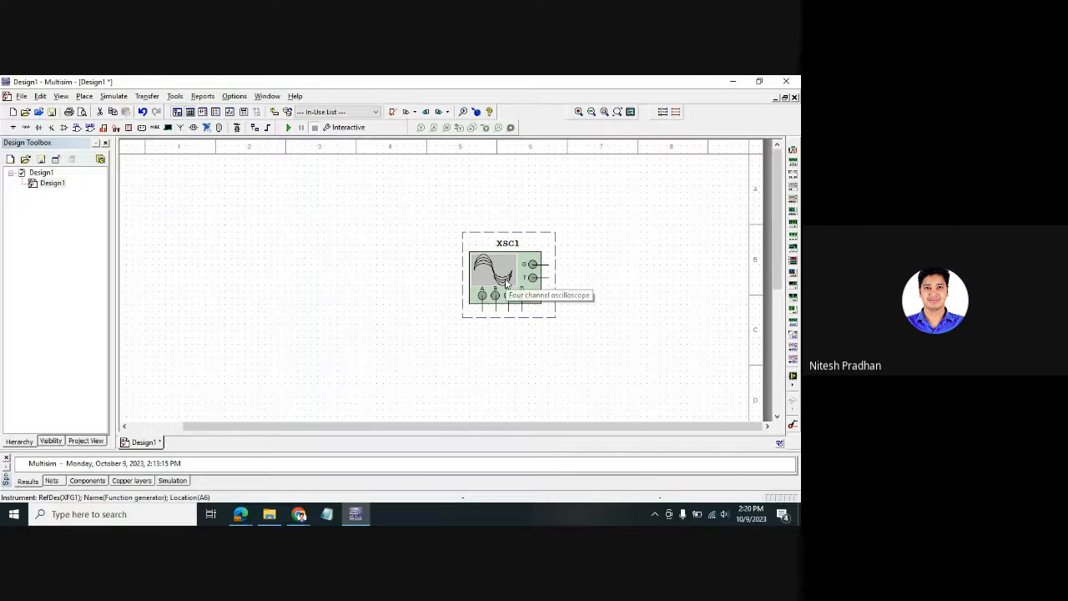
key(Delete)
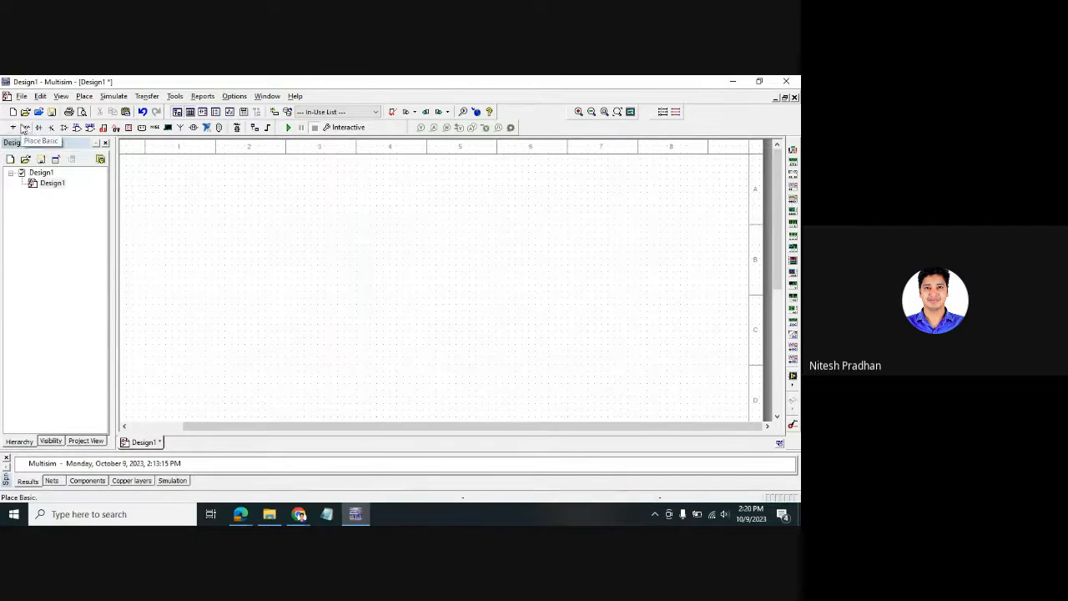
right_click(245, 193)
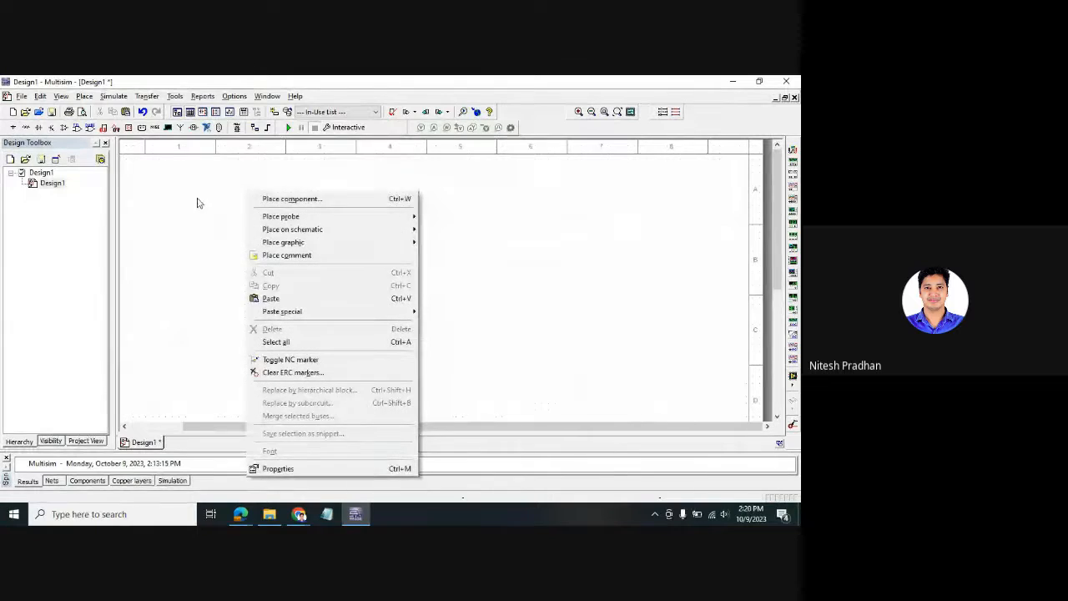
click(294, 202)
drag(504, 103, 523, 171)
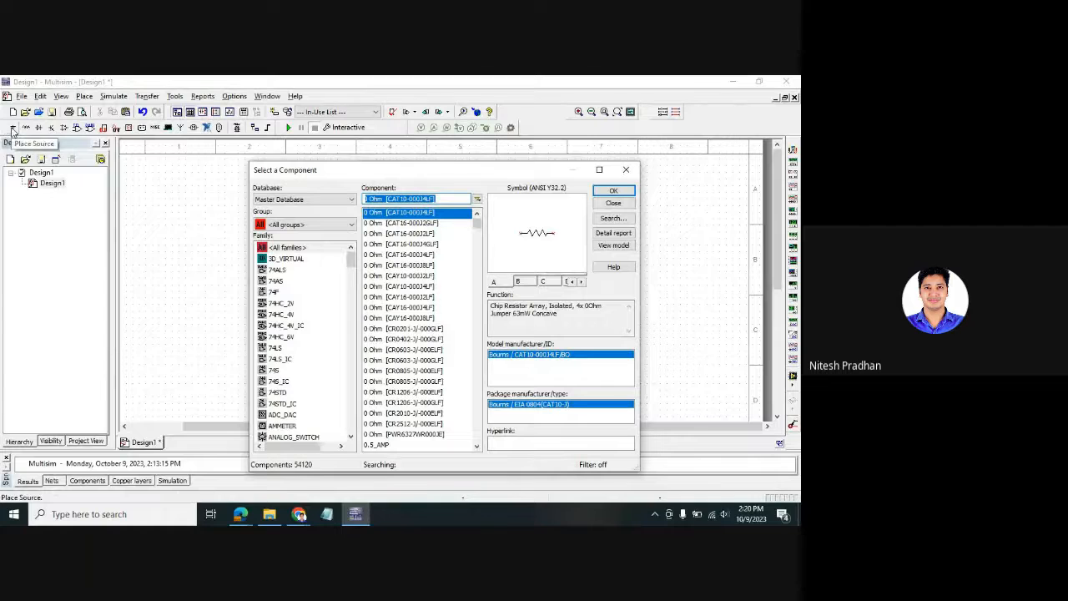
click(334, 200)
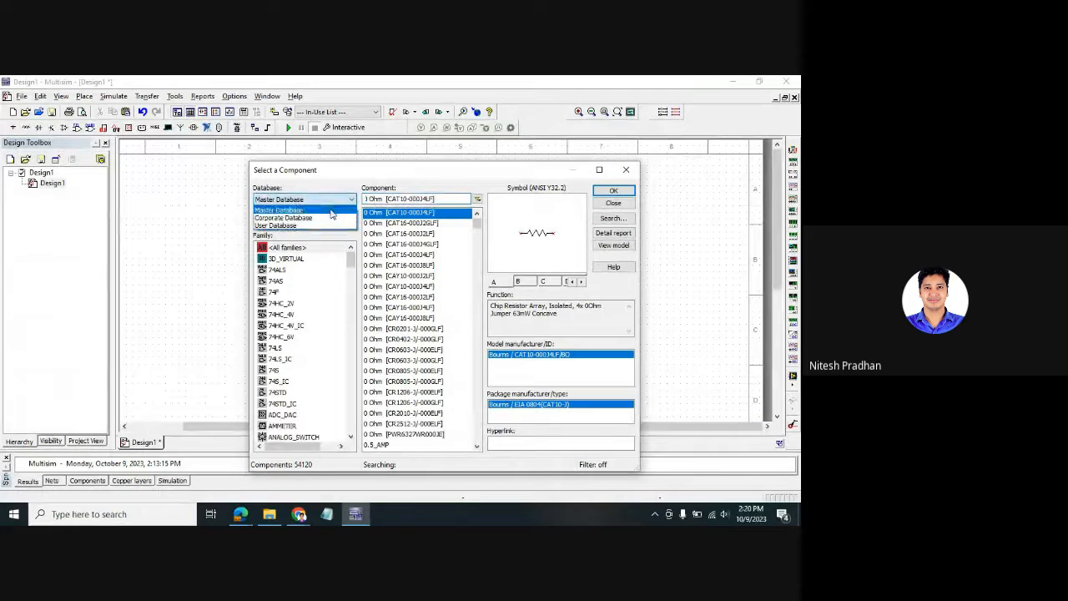
click(339, 248)
click(342, 226)
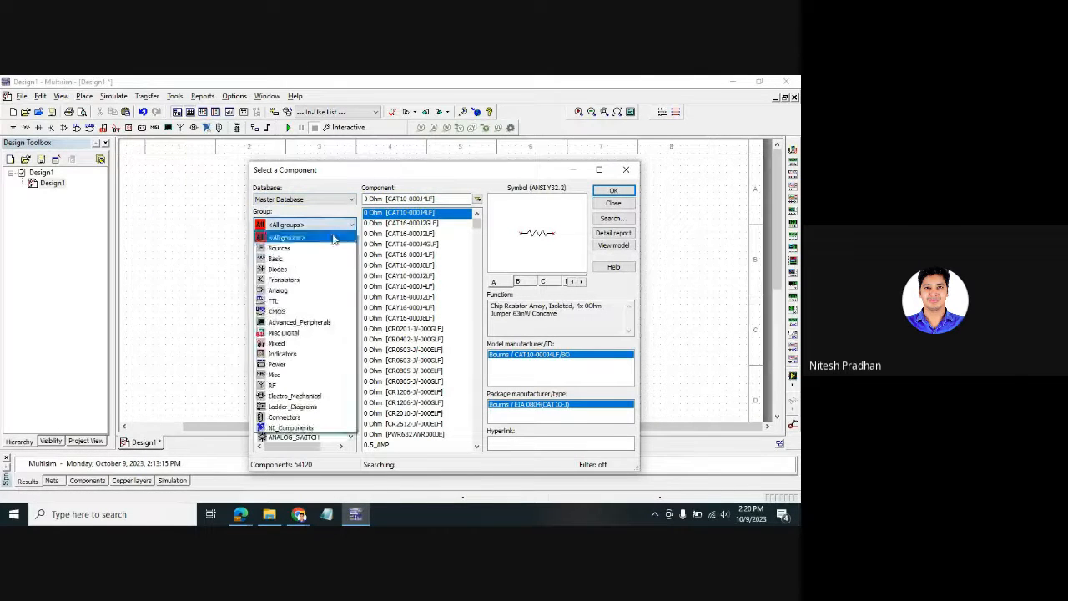
click(12, 131)
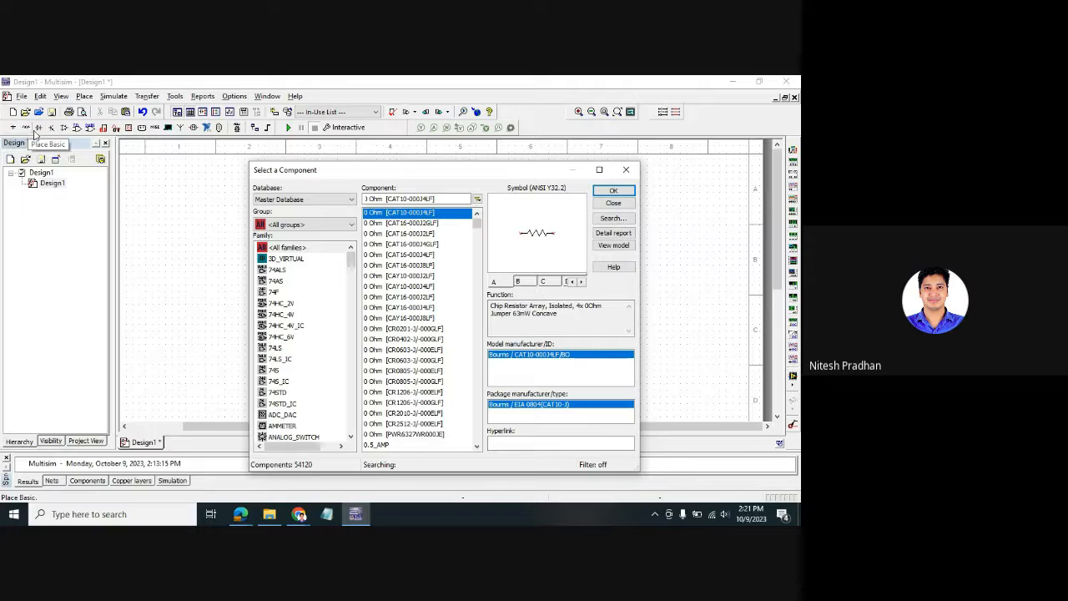
click(626, 170)
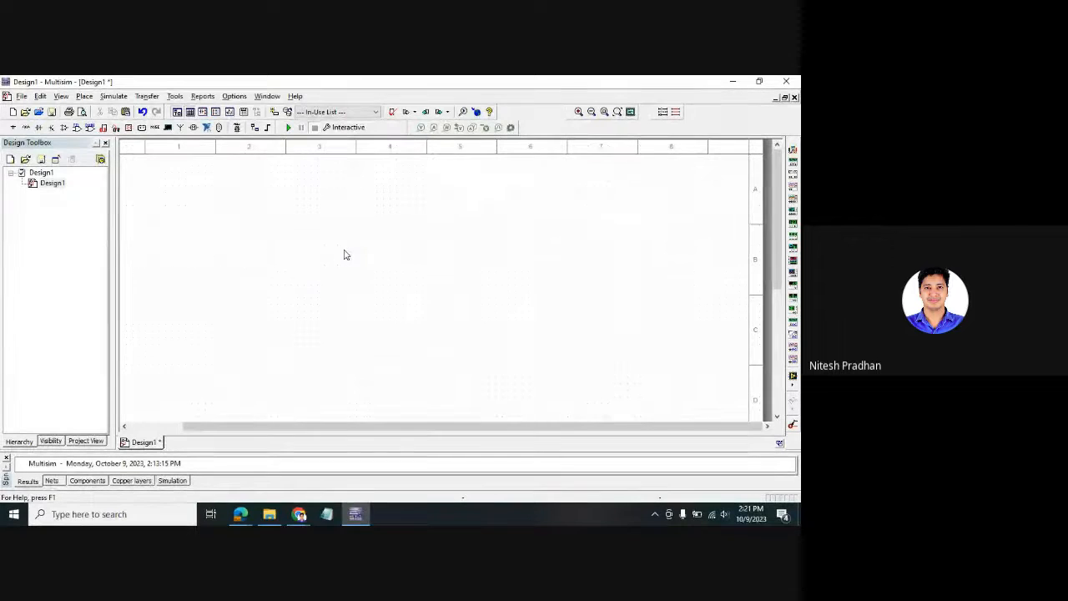
key(ctrl+w)
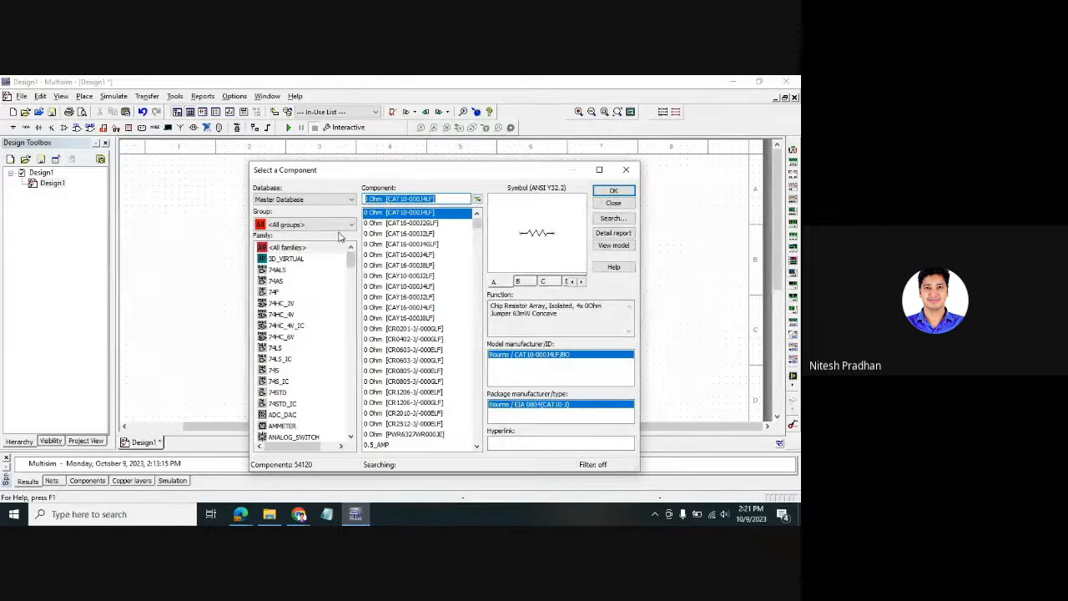
click(337, 226)
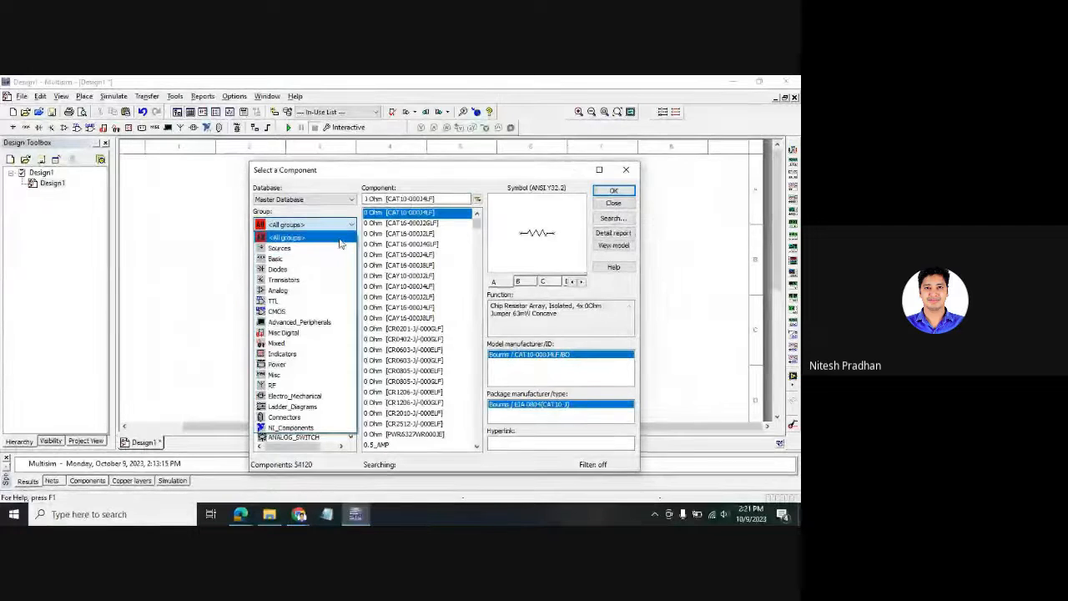
click(337, 224)
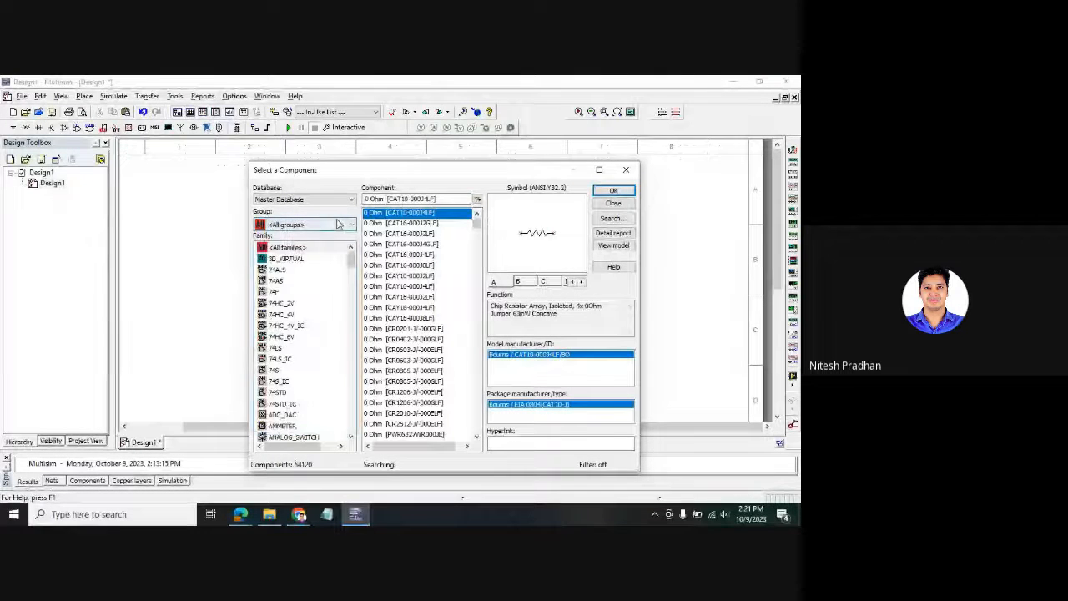
click(337, 224)
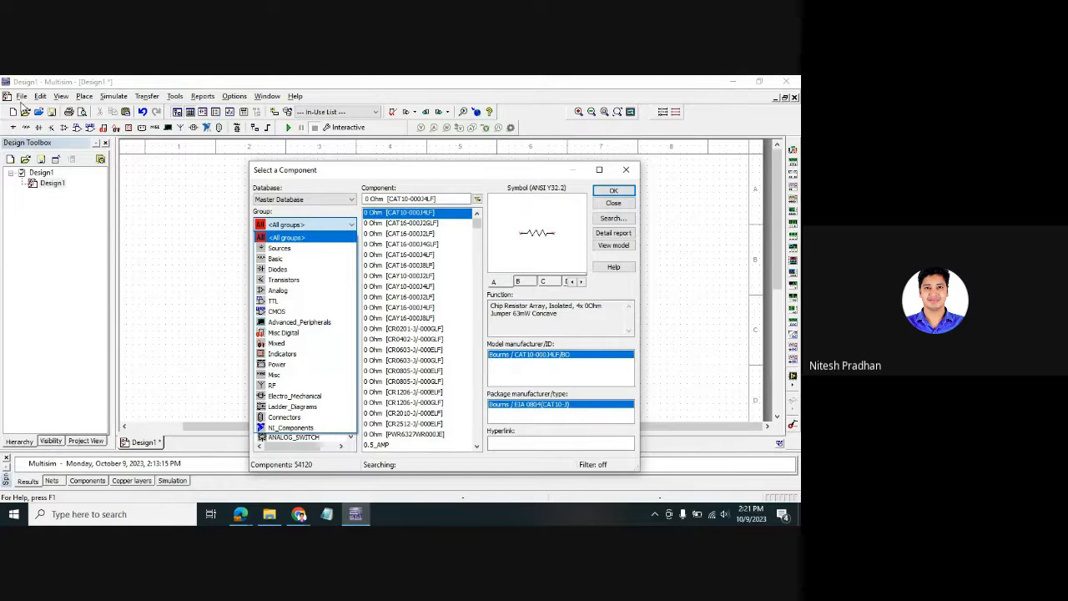
click(625, 170)
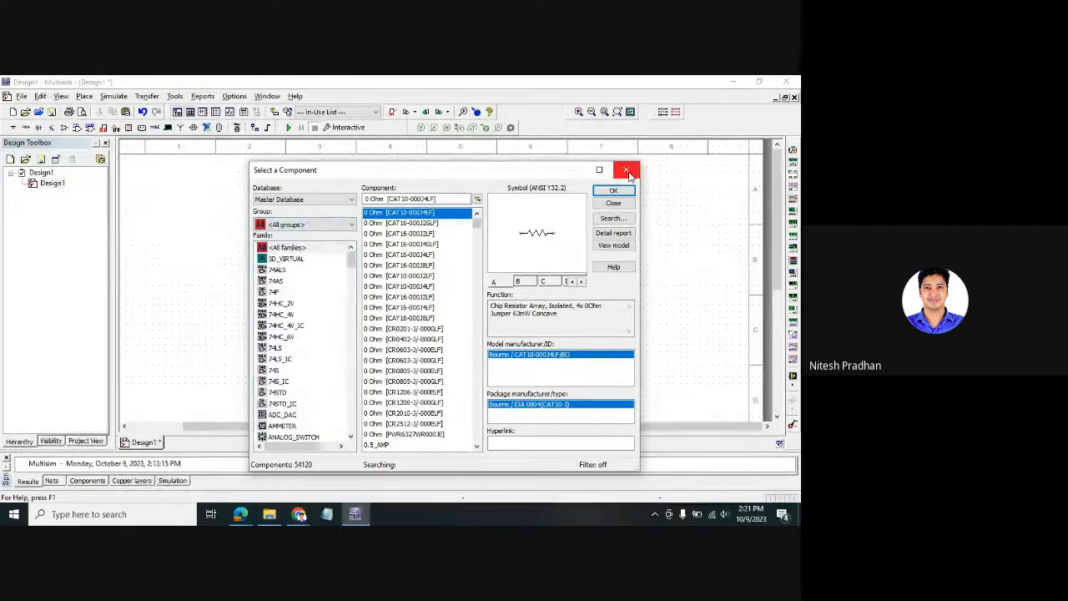
click(625, 170)
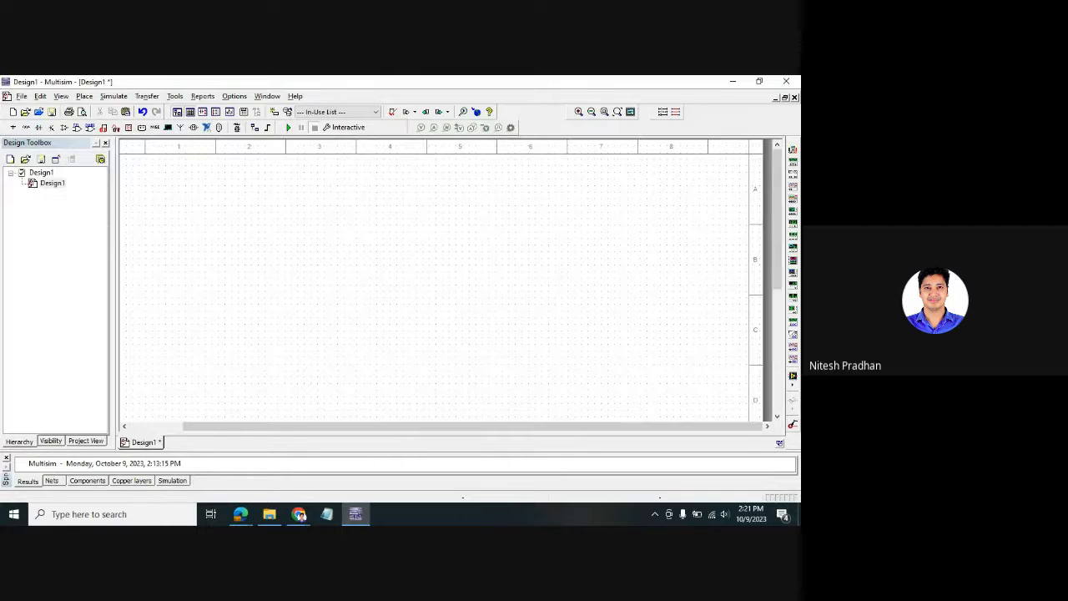
key(alt+Tab)
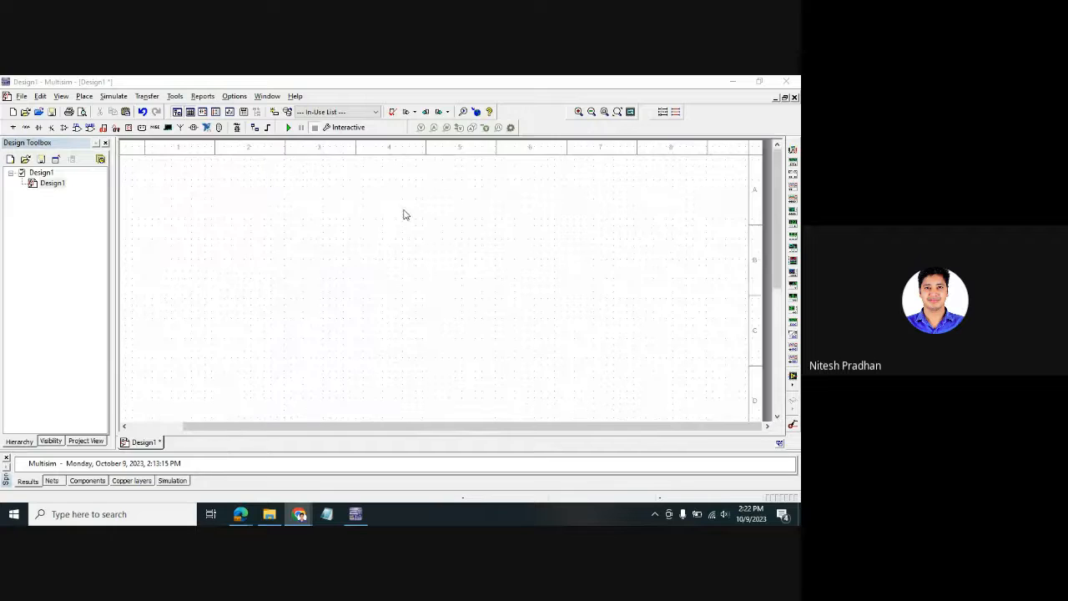
scroll(401, 214, down, 1)
scroll(479, 217, up, 1)
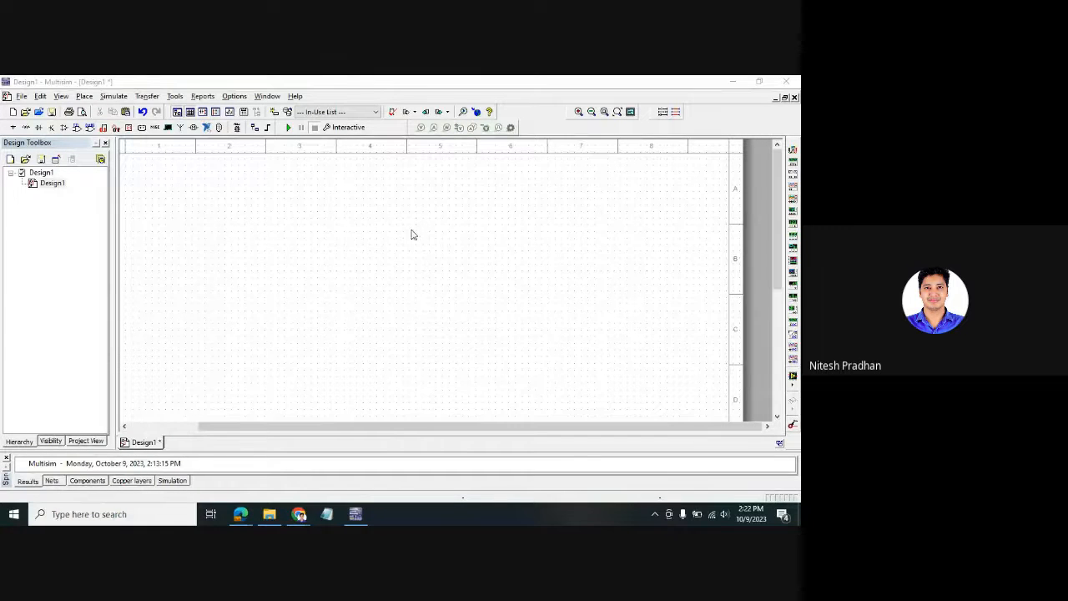
click(95, 514)
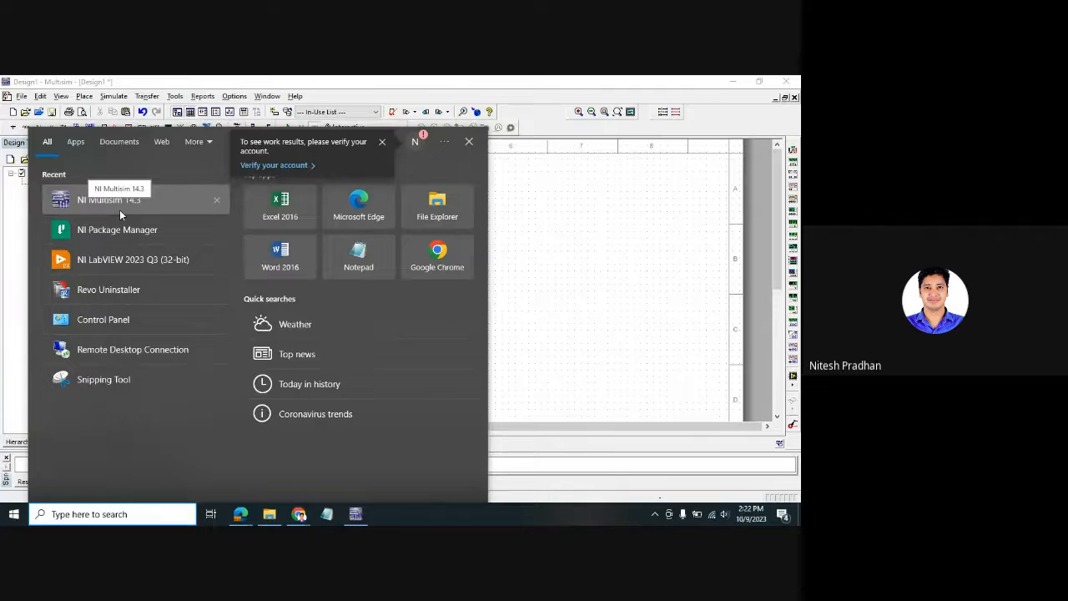
click(508, 228)
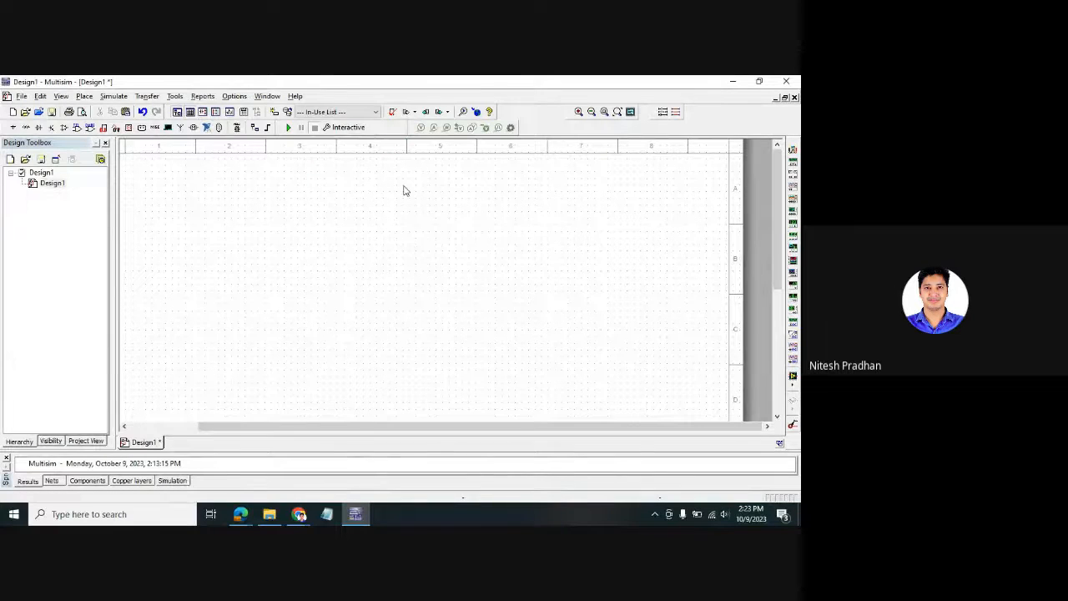
click(22, 97)
click(204, 264)
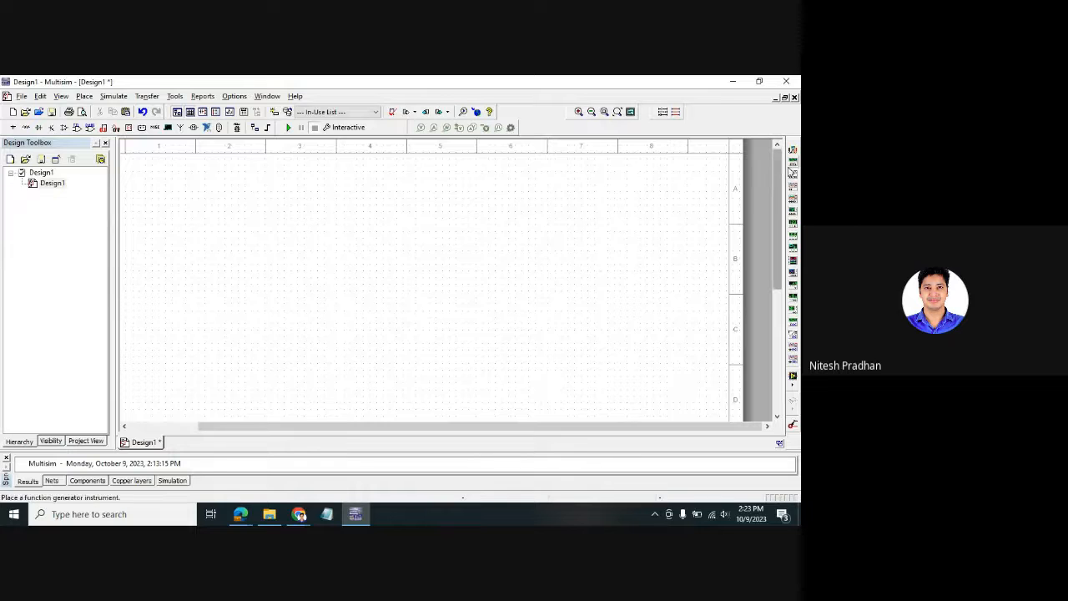
- Place function generator XFG1 at the top-left of the sheet and fine-tune its position
click(793, 162)
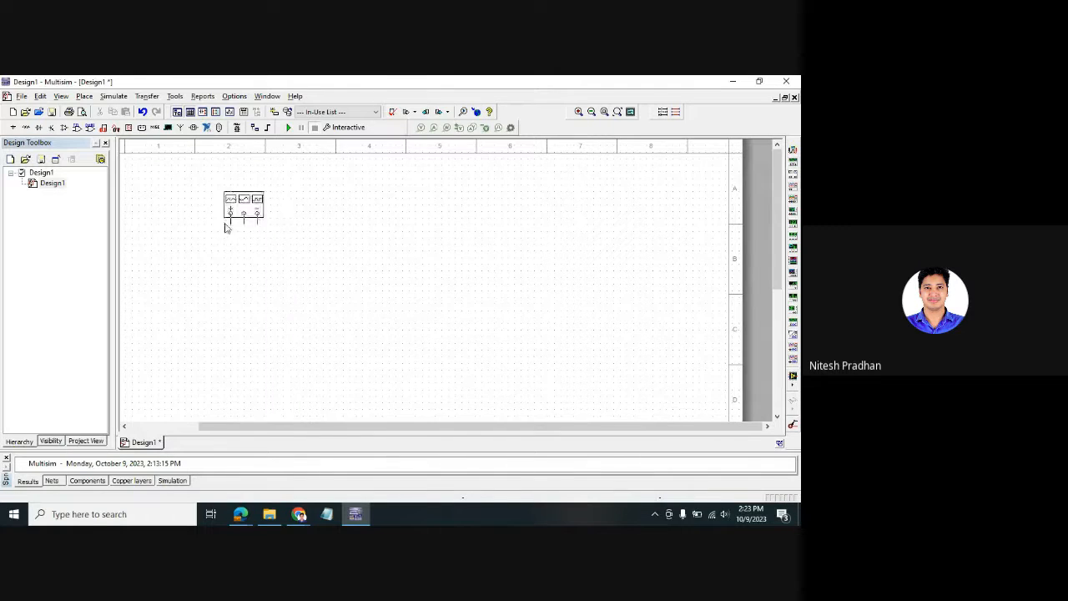
click(173, 232)
drag(192, 215, 185, 227)
click(288, 243)
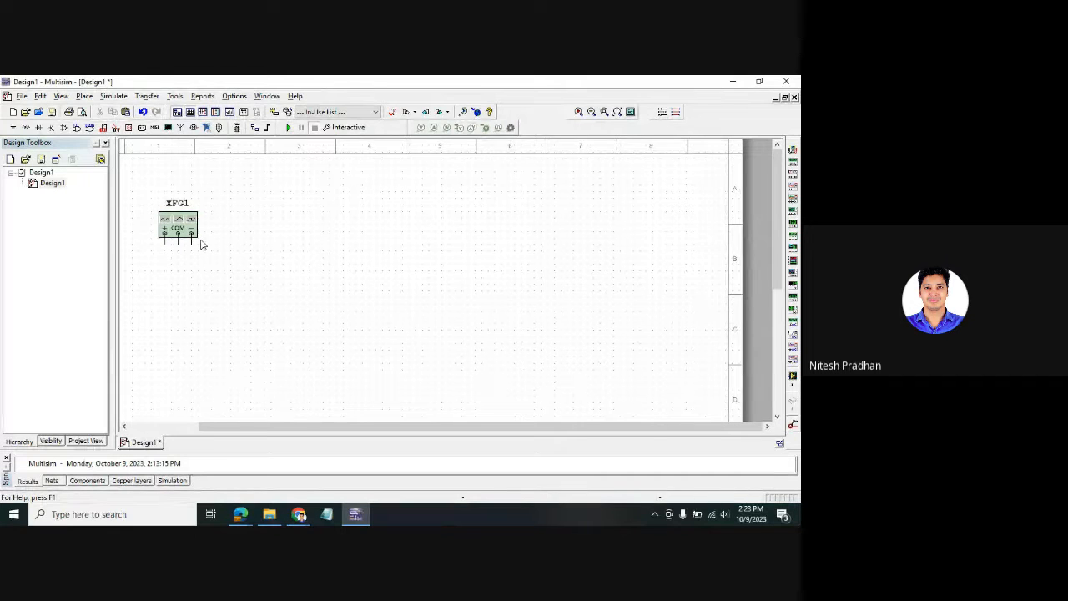
scroll(201, 239, up, 2)
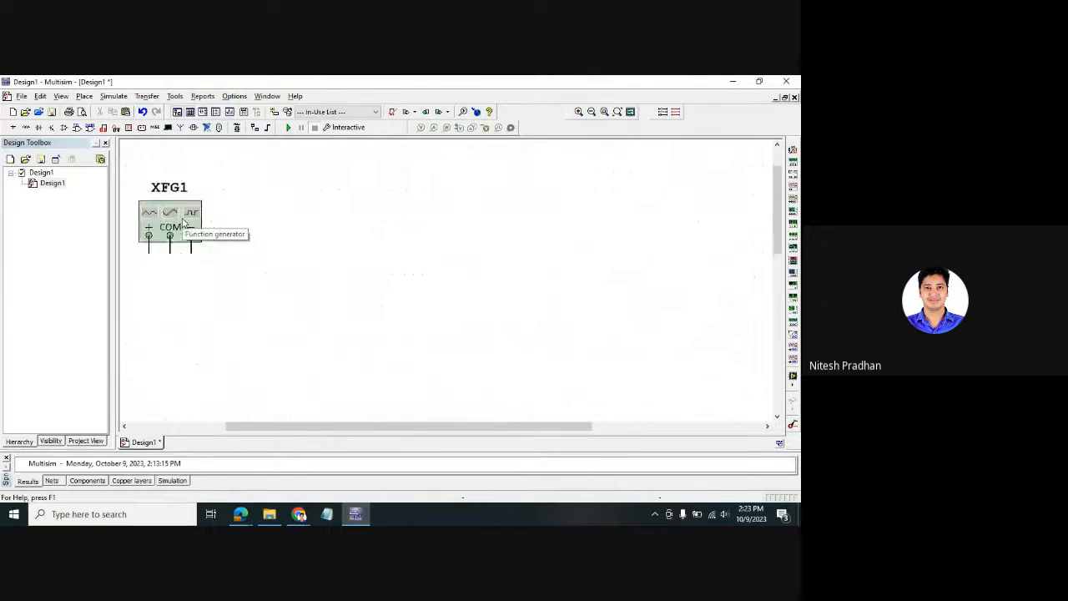
scroll(182, 227, up, 2)
scroll(182, 227, up, 1)
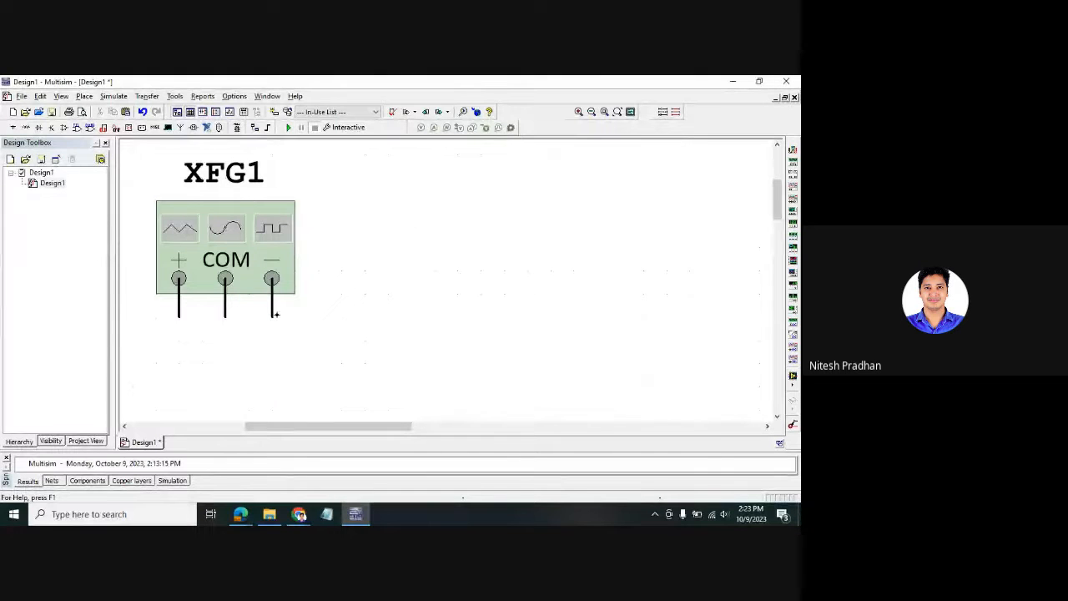
scroll(229, 236, down, 1)
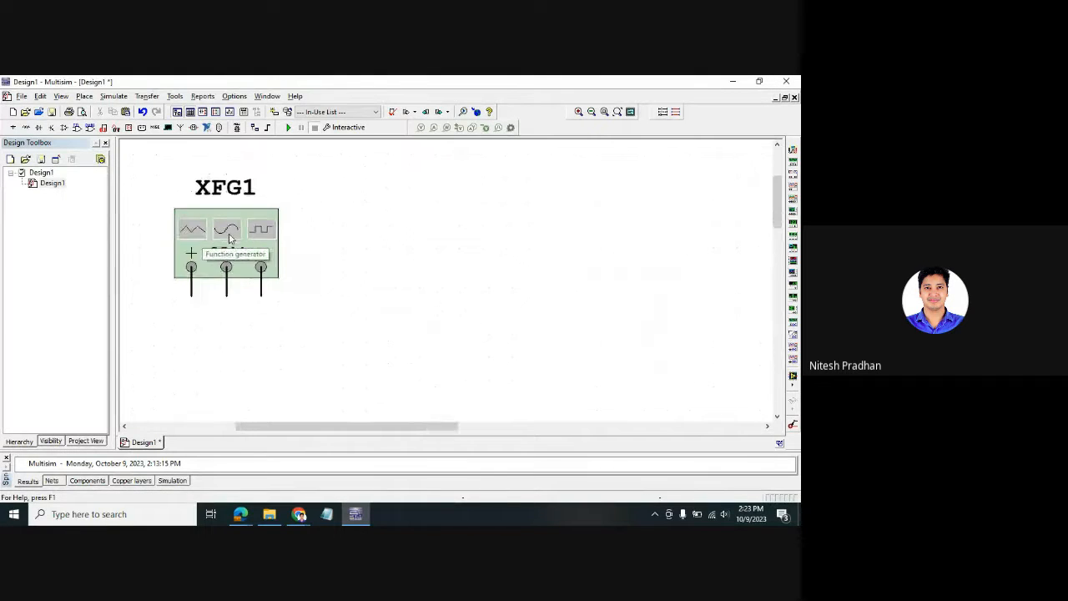
scroll(229, 238, down, 1)
drag(229, 238, 164, 236)
click(334, 260)
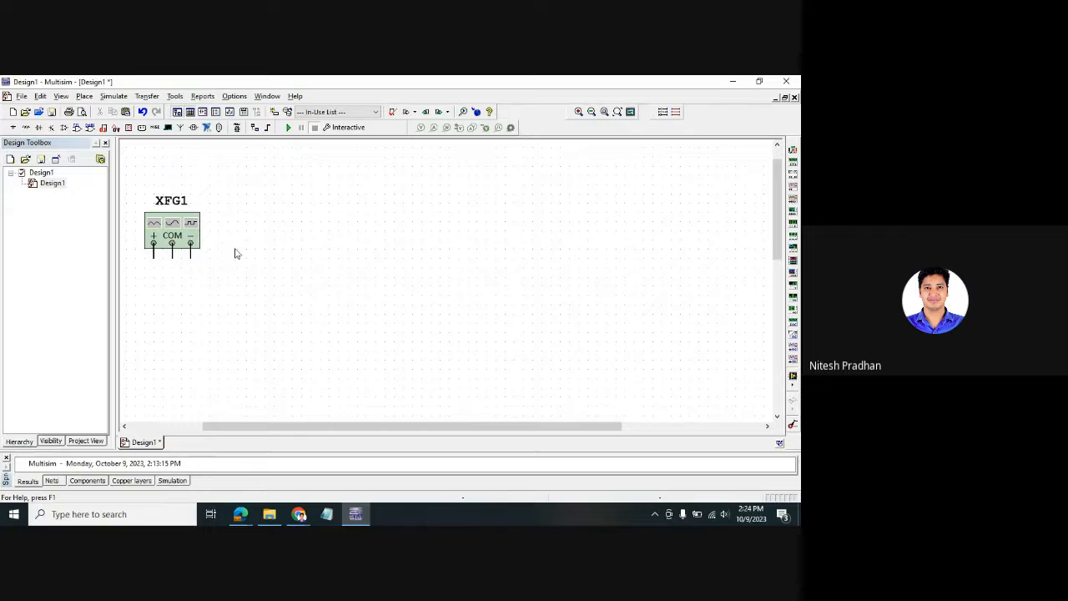
- Place oscilloscope XSC1 right of XFG1 and shift both instruments rightward
click(794, 190)
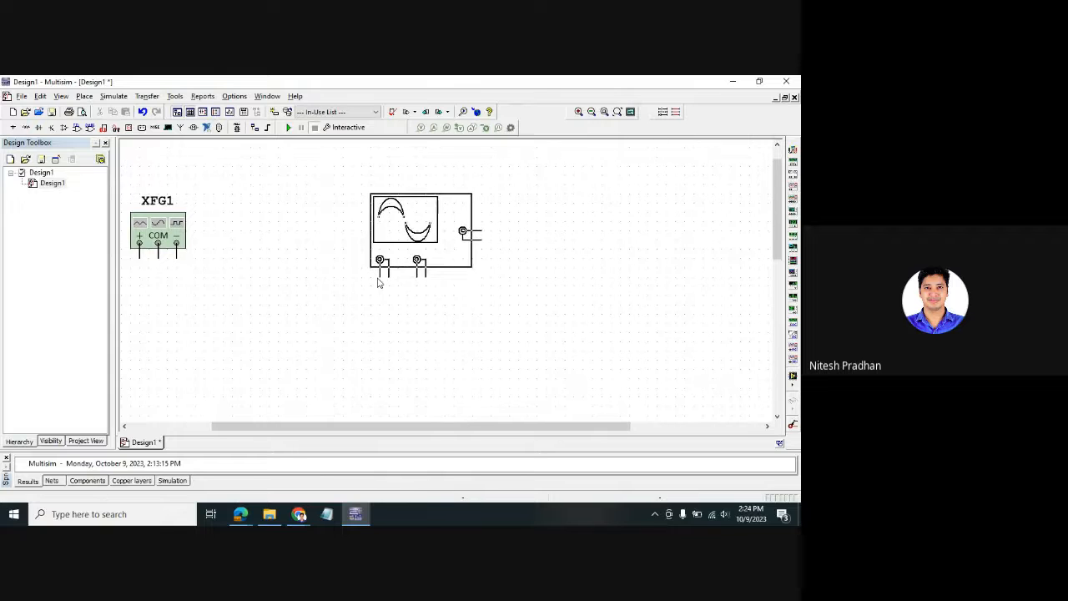
click(376, 277)
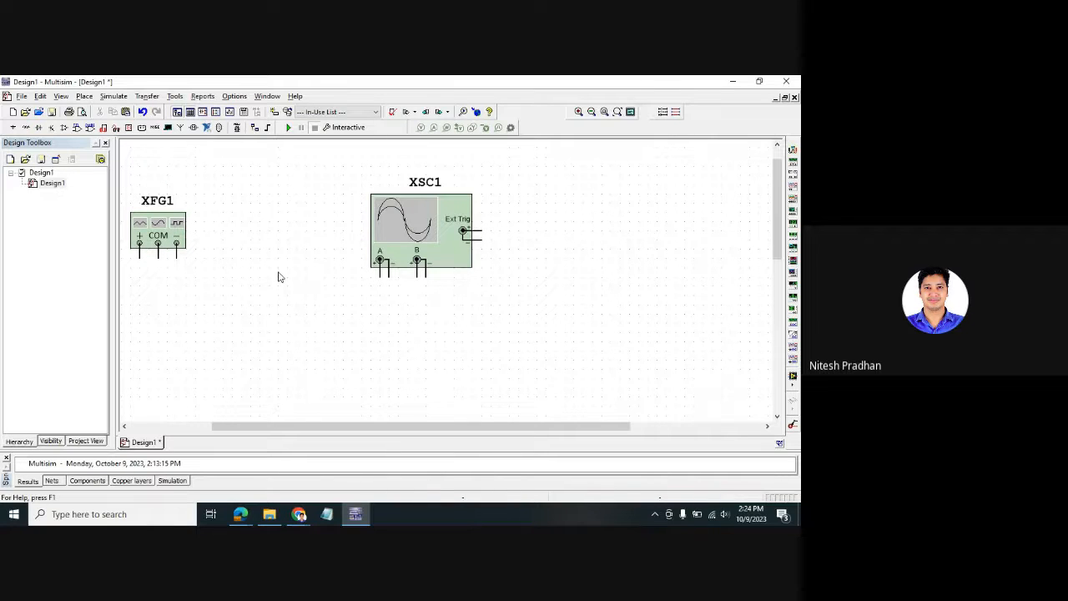
drag(404, 250, 514, 250)
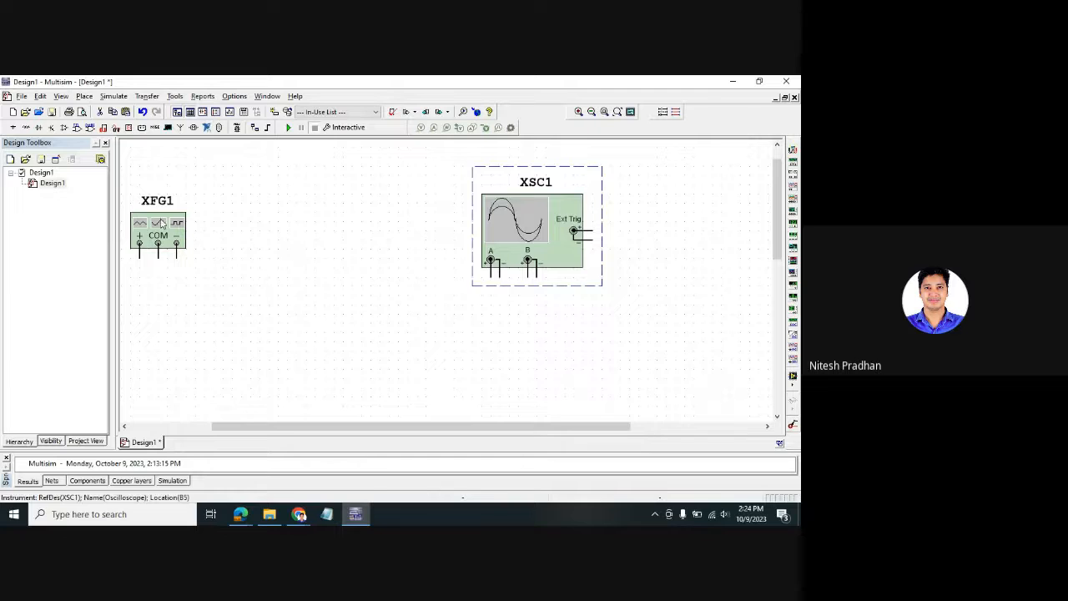
drag(164, 224, 206, 219)
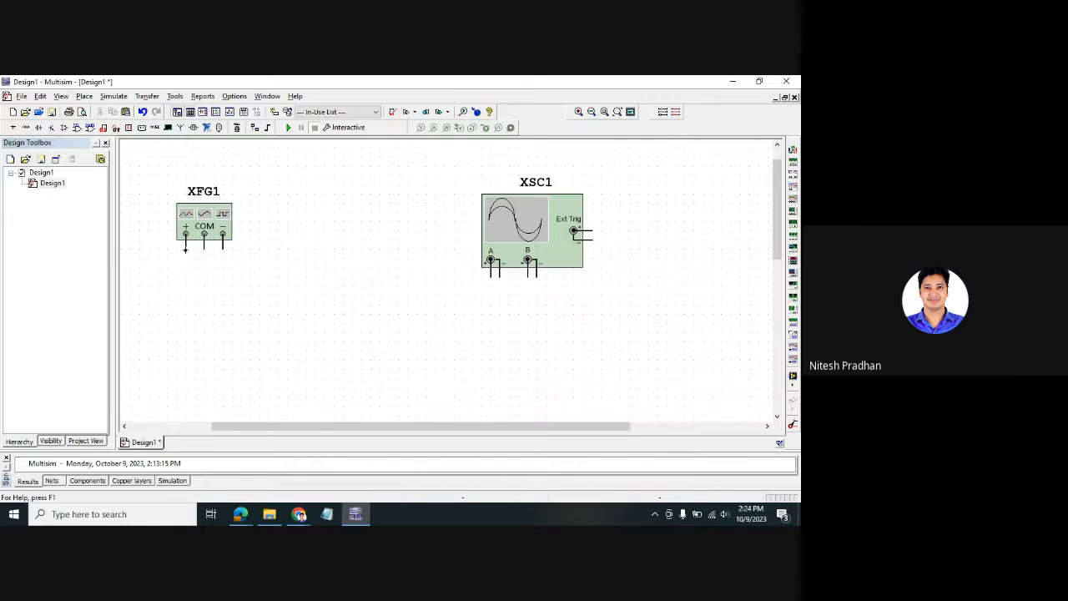
- Wire XFG1 + and COM to XSC1 channel A + and −, then move XSC1 slightly left
click(185, 248)
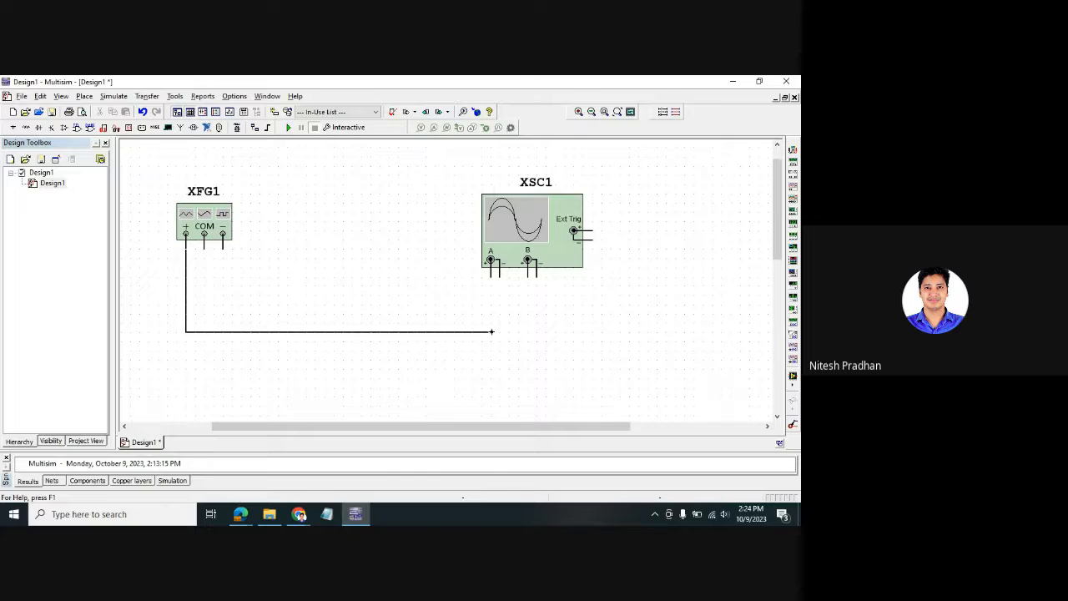
click(492, 278)
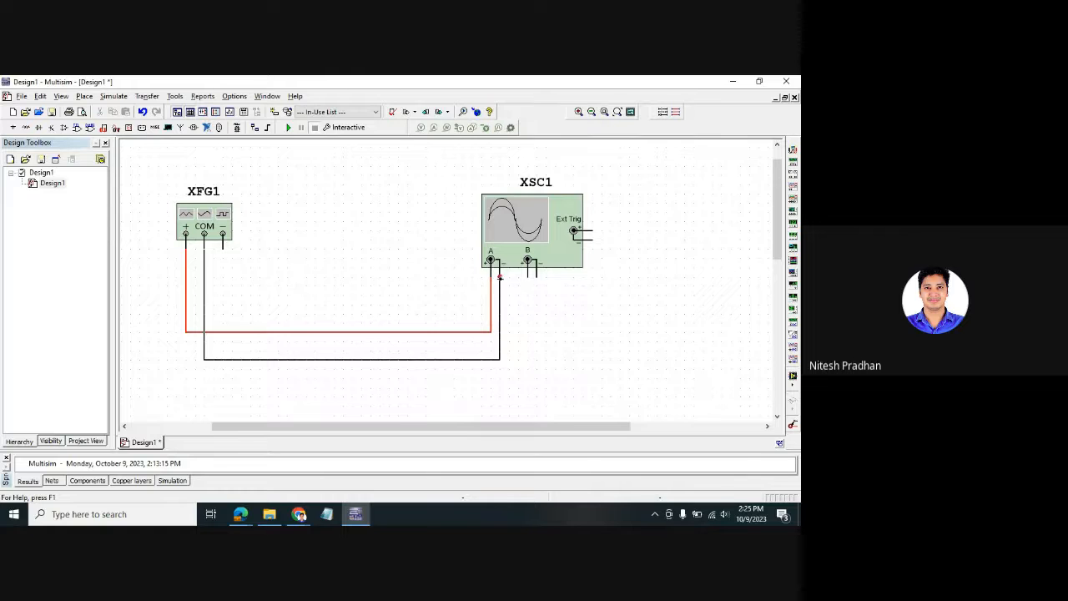
click(500, 277)
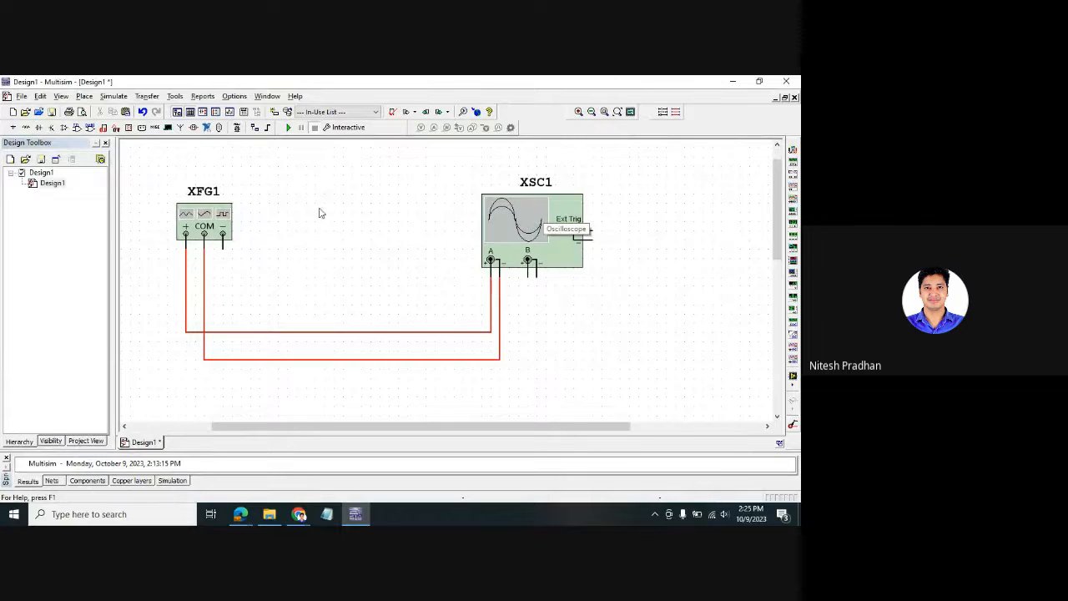
drag(537, 230, 511, 231)
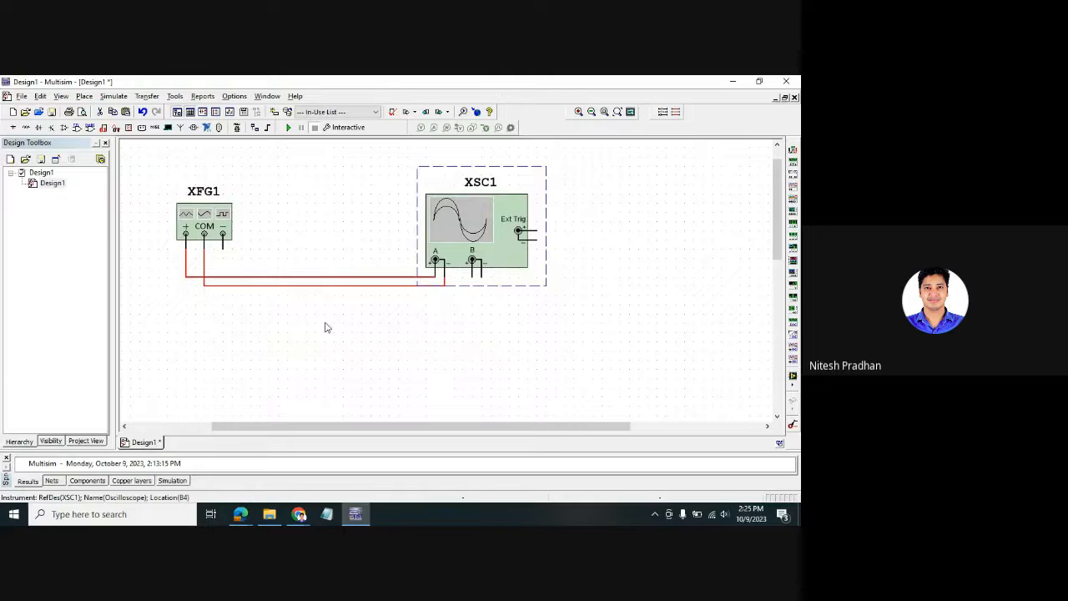
click(325, 327)
click(473, 242)
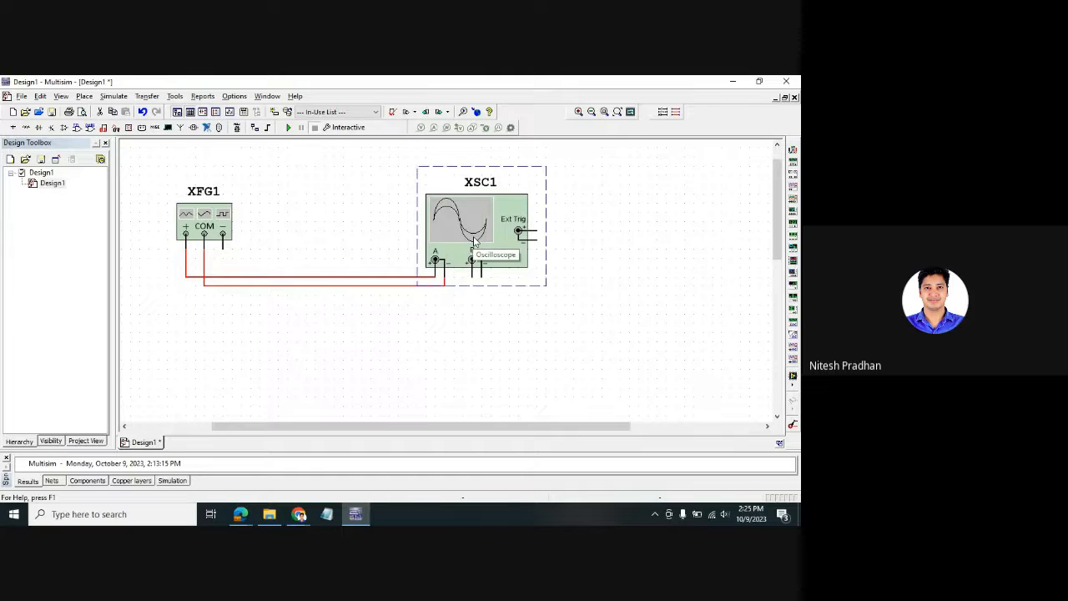
click(281, 328)
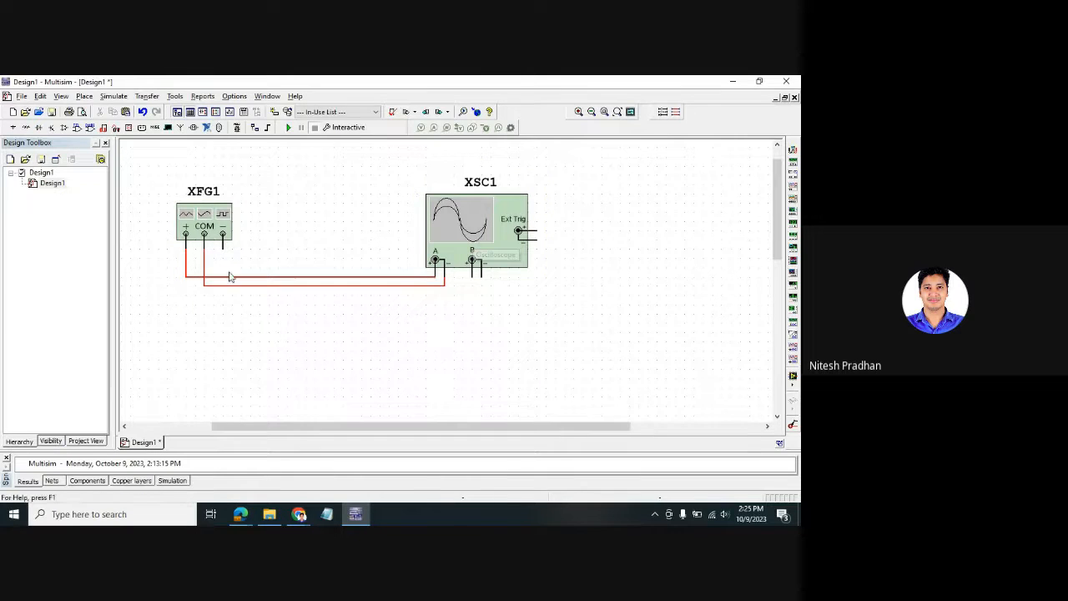
- Open the XFG1 function generator and XSC1 oscilloscope panels and arrange them beside the schematic
double_click(214, 228)
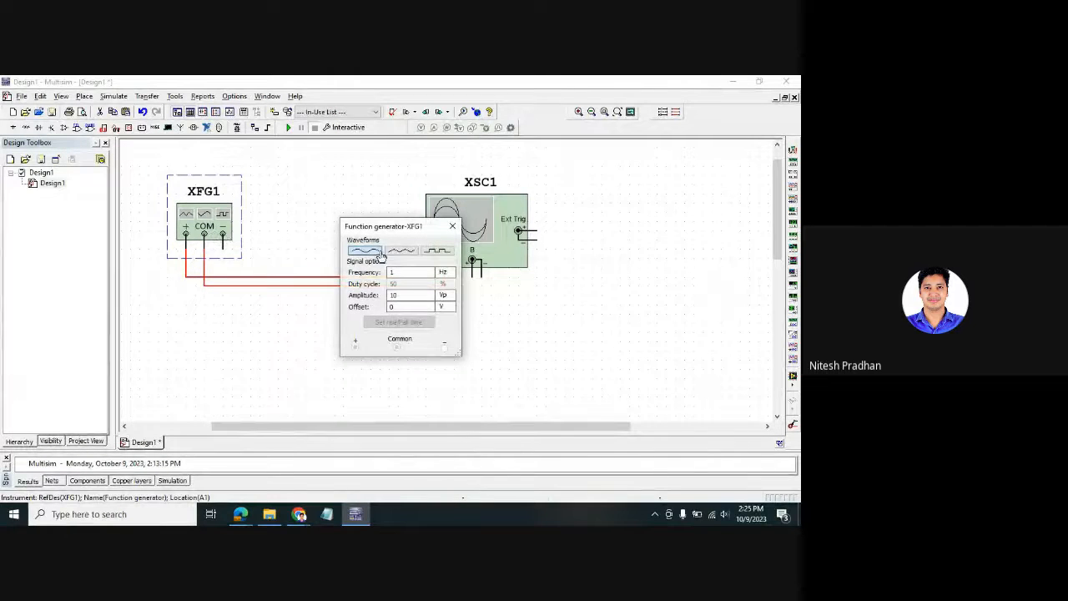
drag(396, 240, 191, 313)
click(392, 334)
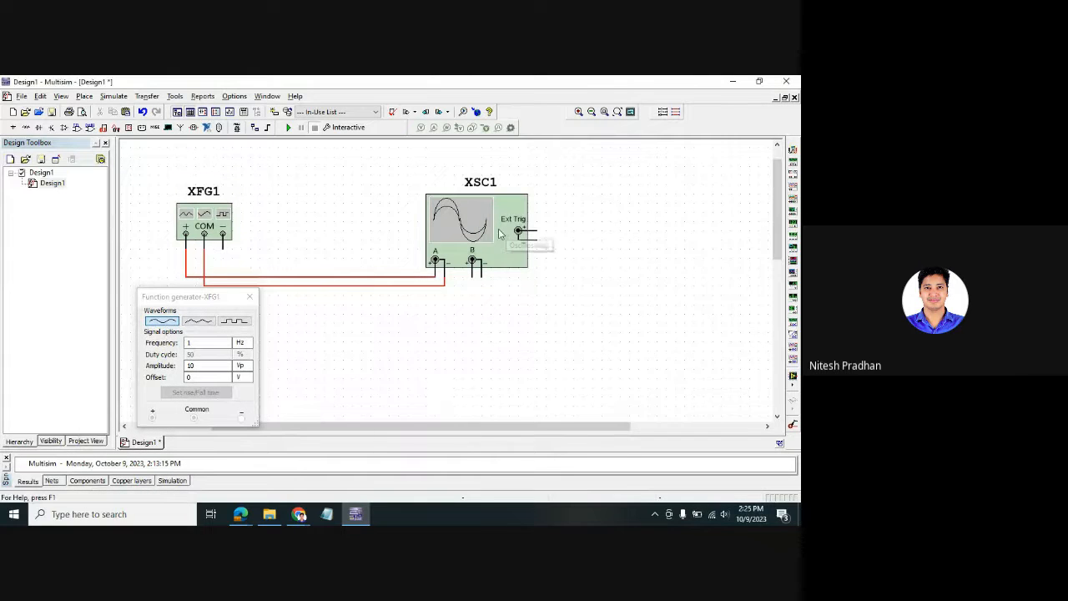
double_click(501, 232)
drag(443, 172, 641, 178)
click(333, 352)
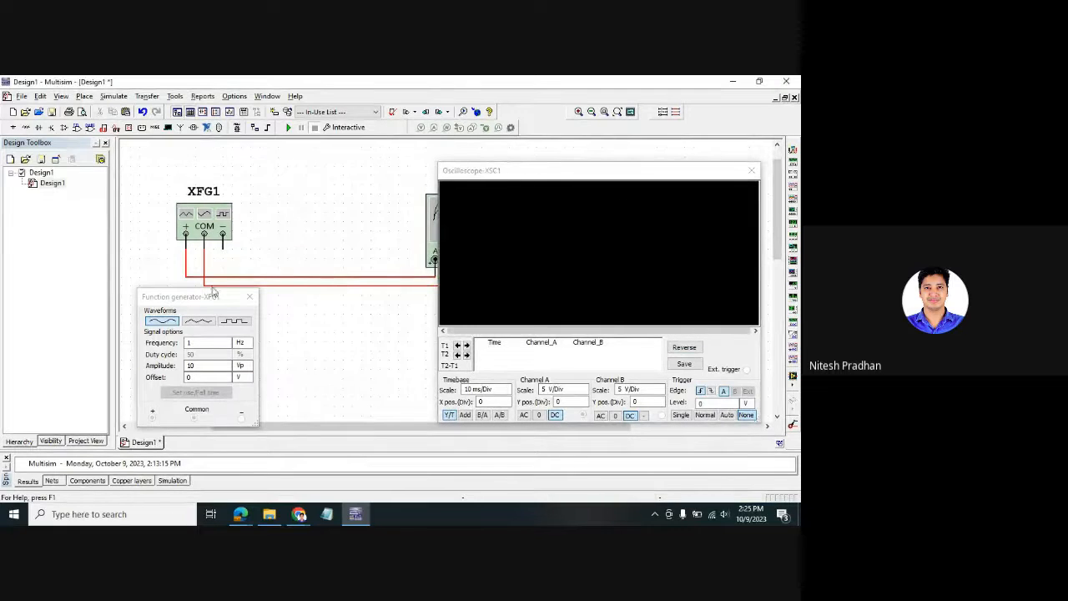
drag(201, 297, 216, 183)
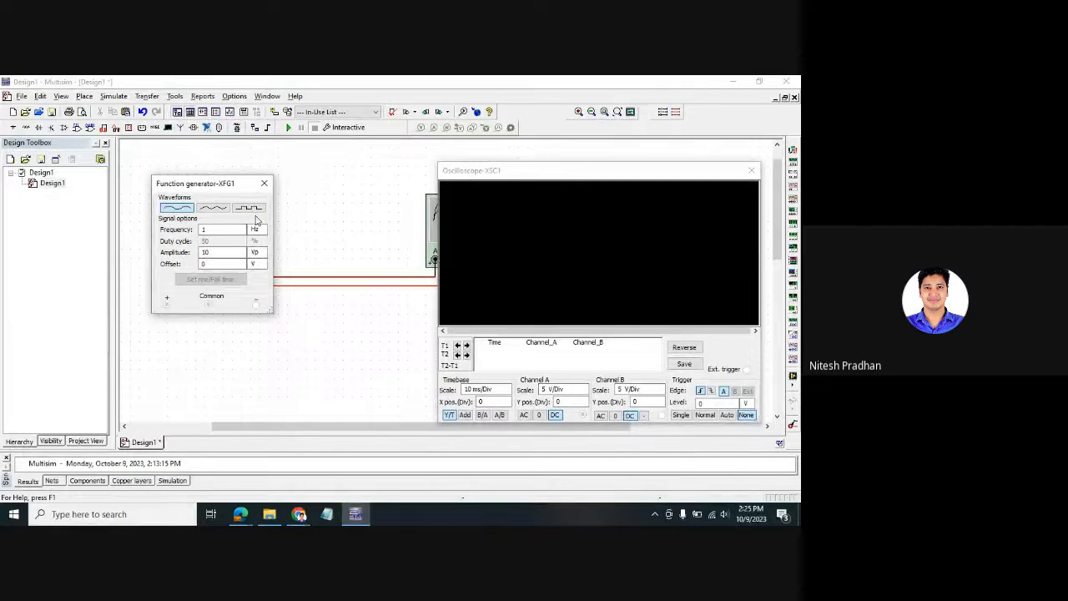
- Try triangle and square waveforms, then leave XFG1 on a 1 Hz, 10 Vp sine wave
click(206, 211)
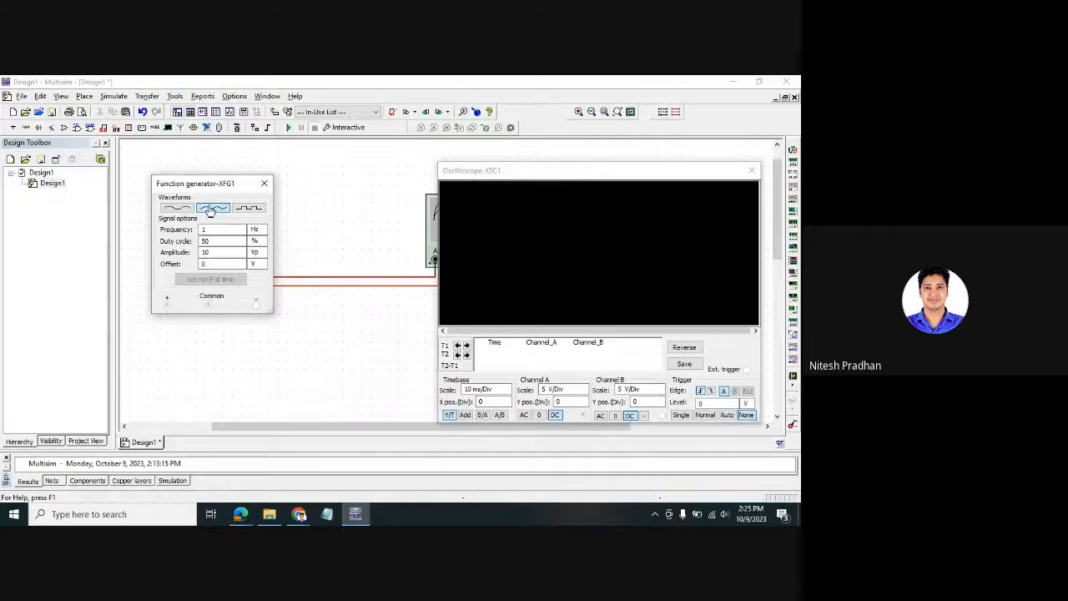
click(251, 217)
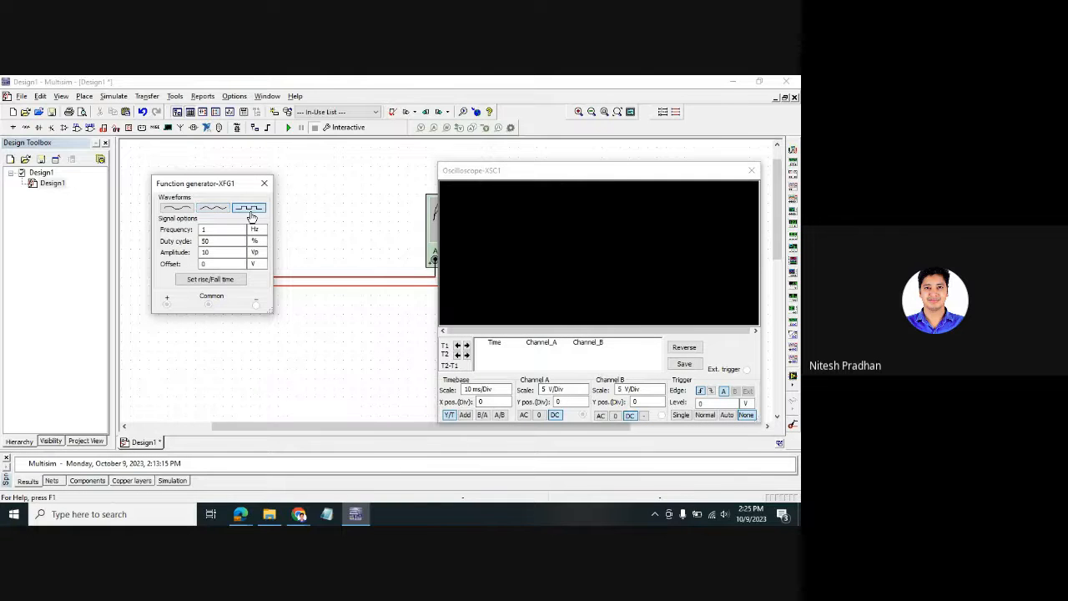
click(208, 212)
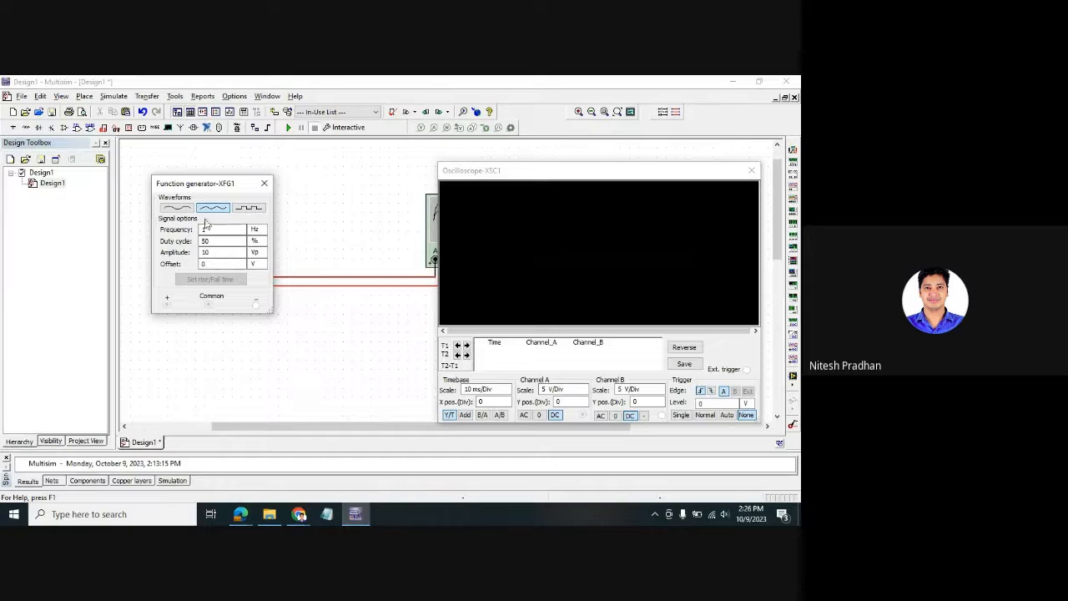
click(172, 209)
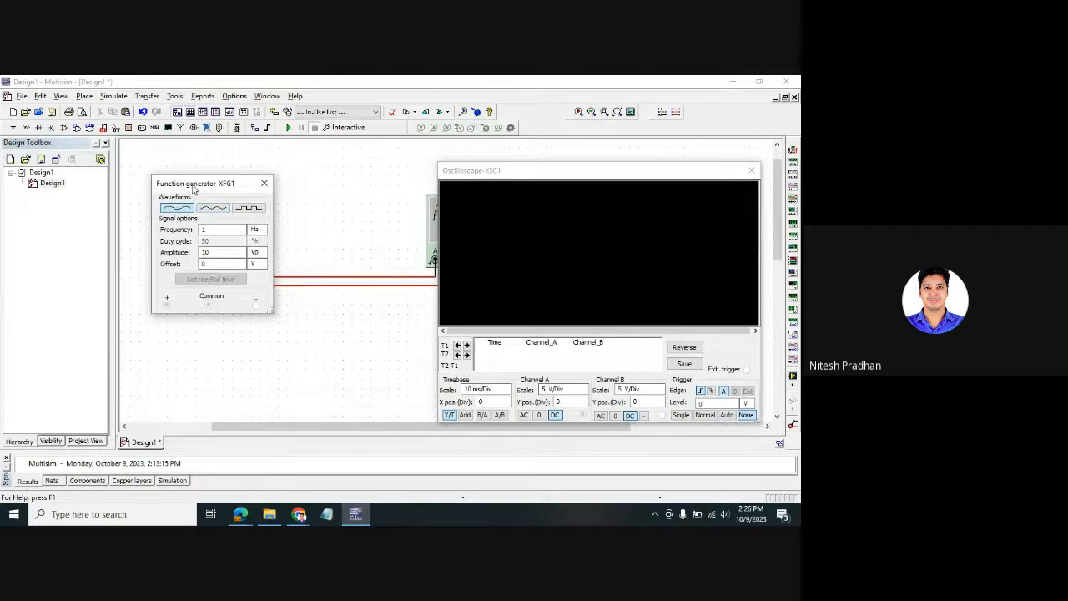
drag(192, 188, 143, 265)
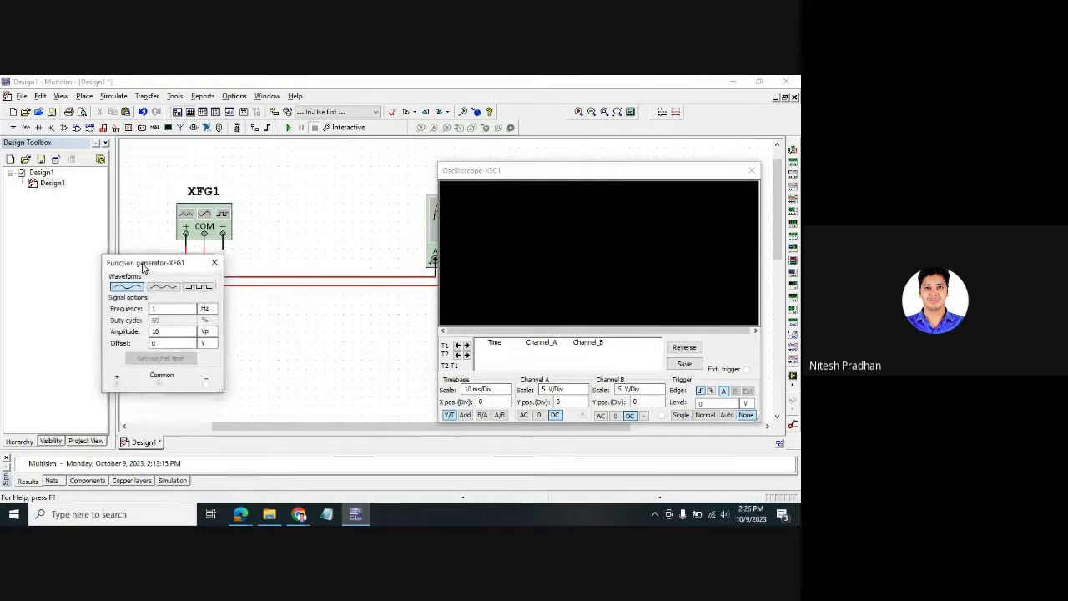
click(162, 310)
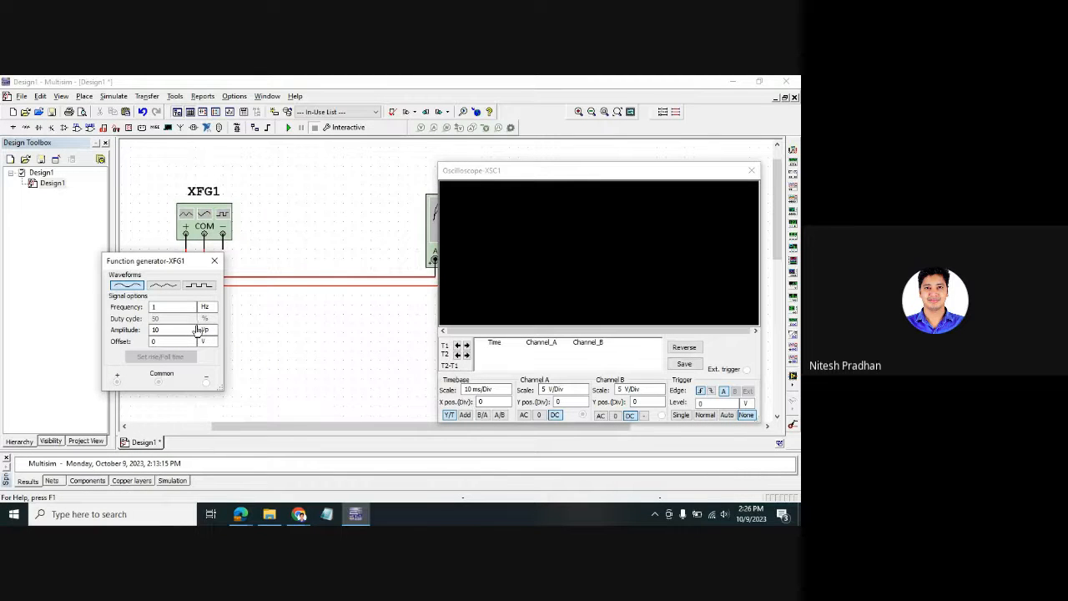
click(189, 334)
- Run the simulation and invert the oscilloscope display to a white background
click(288, 127)
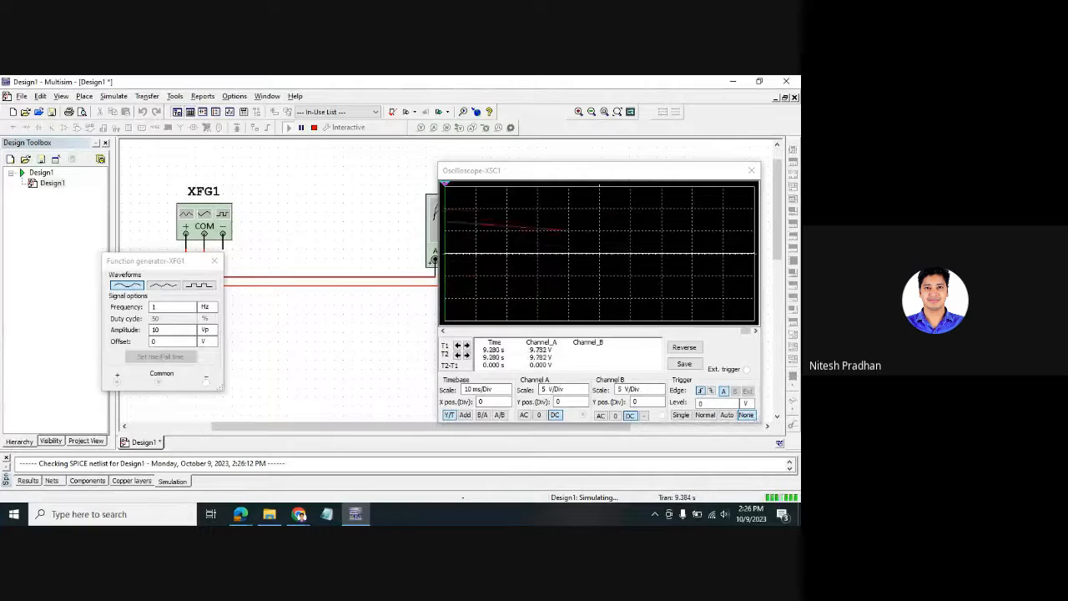
key(alt+Tab)
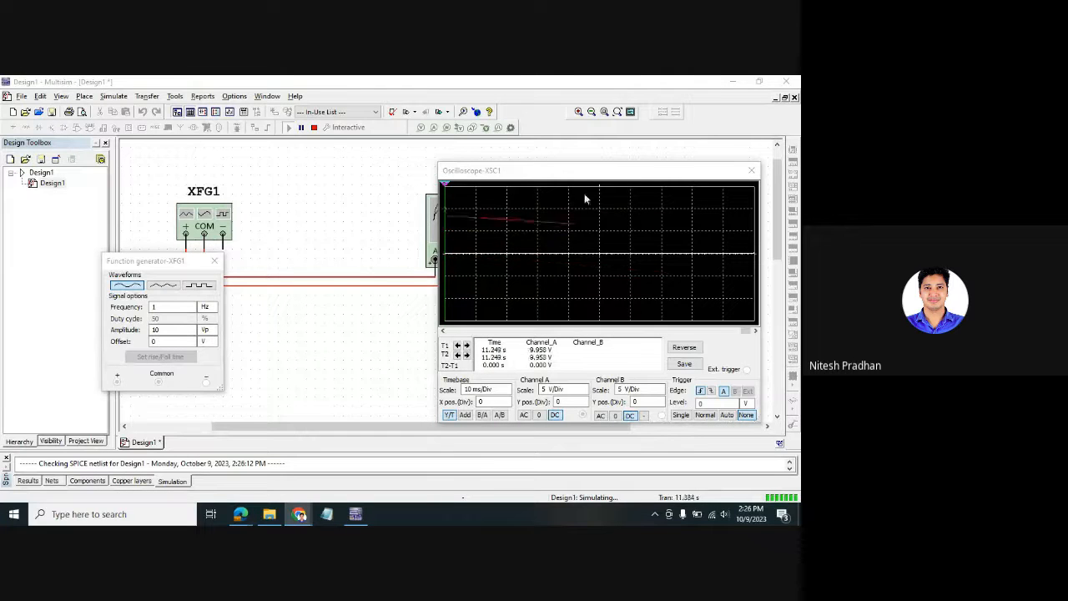
click(685, 349)
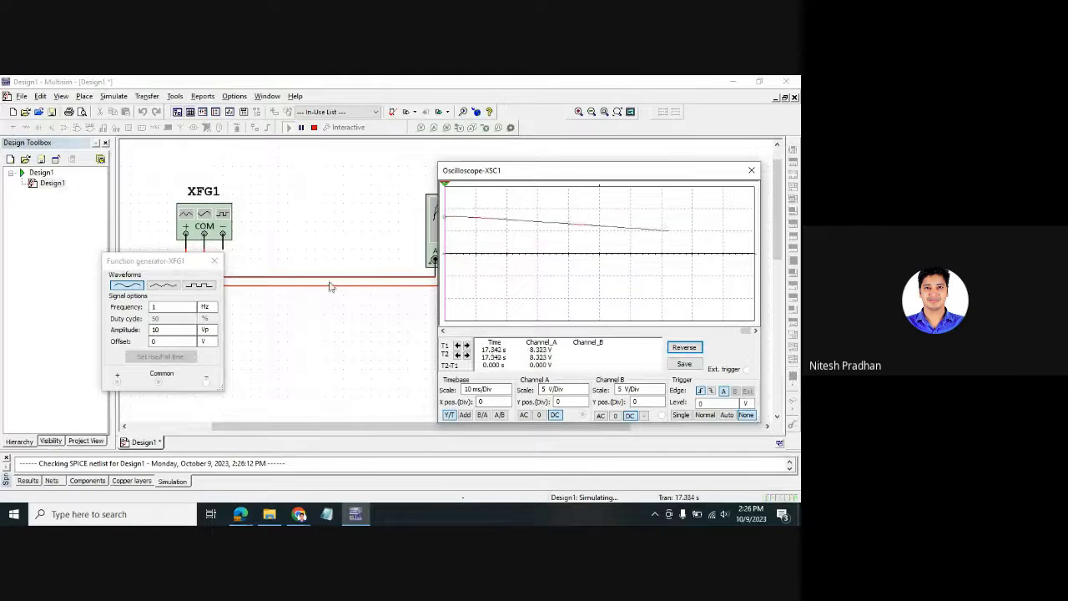
- Set the generator frequency to 10 Hz, then 100 Hz, and center the scope window
click(176, 309)
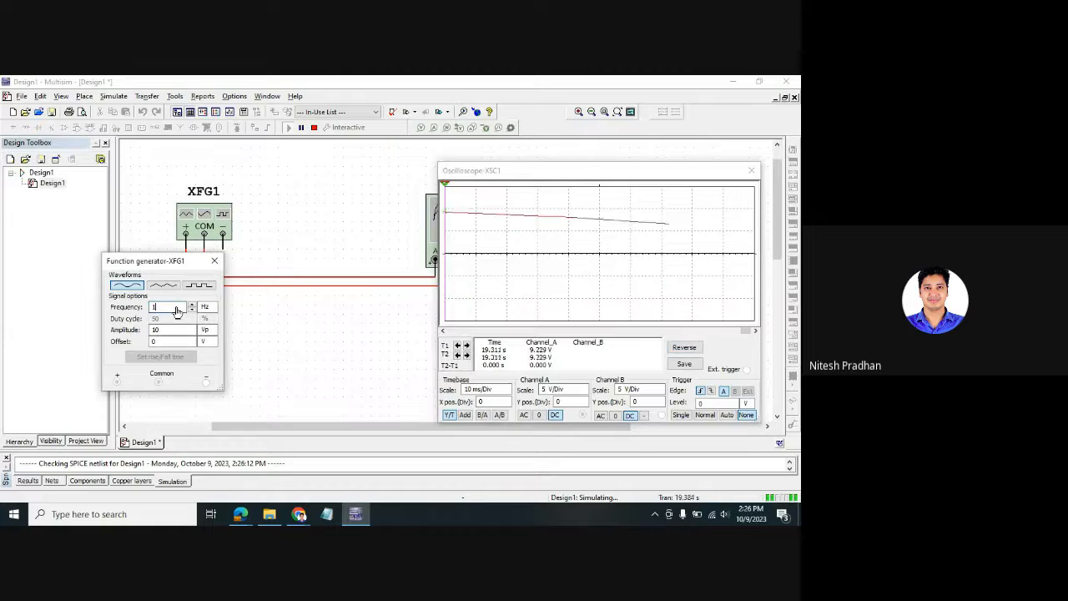
text(0)
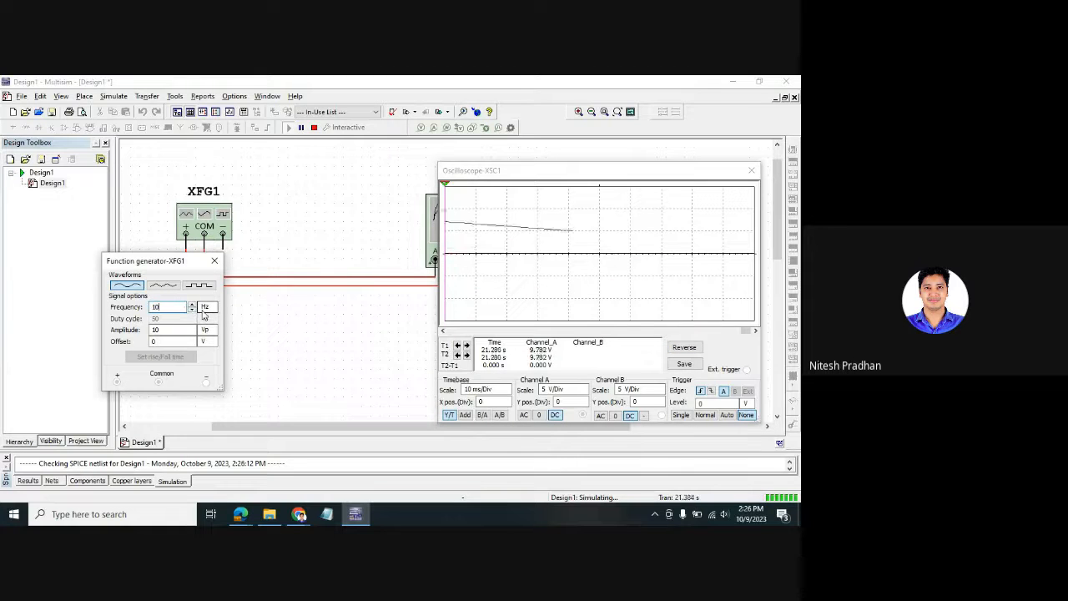
click(241, 320)
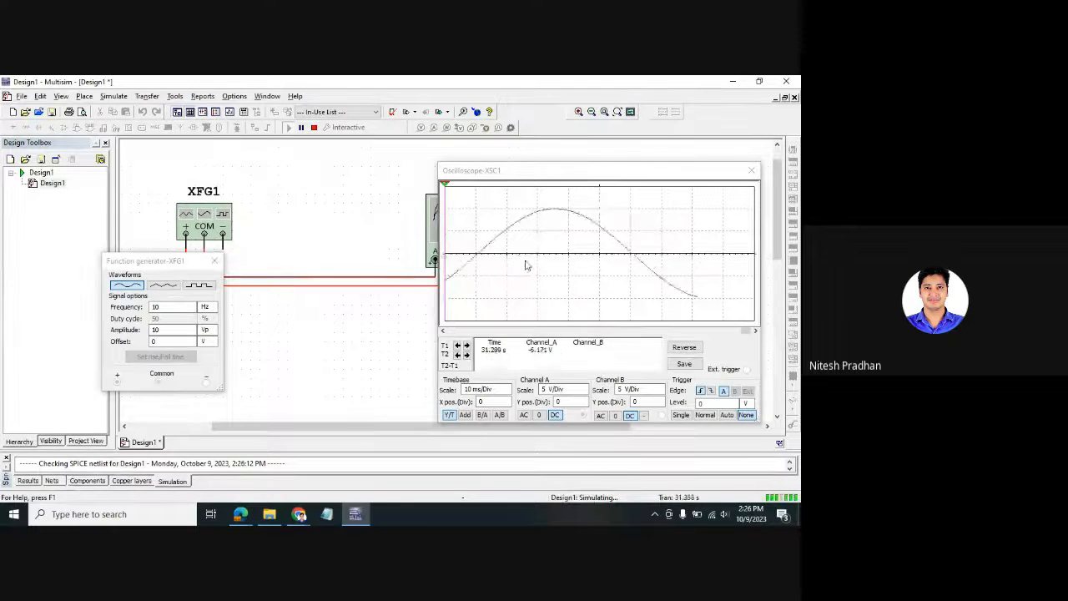
click(170, 310)
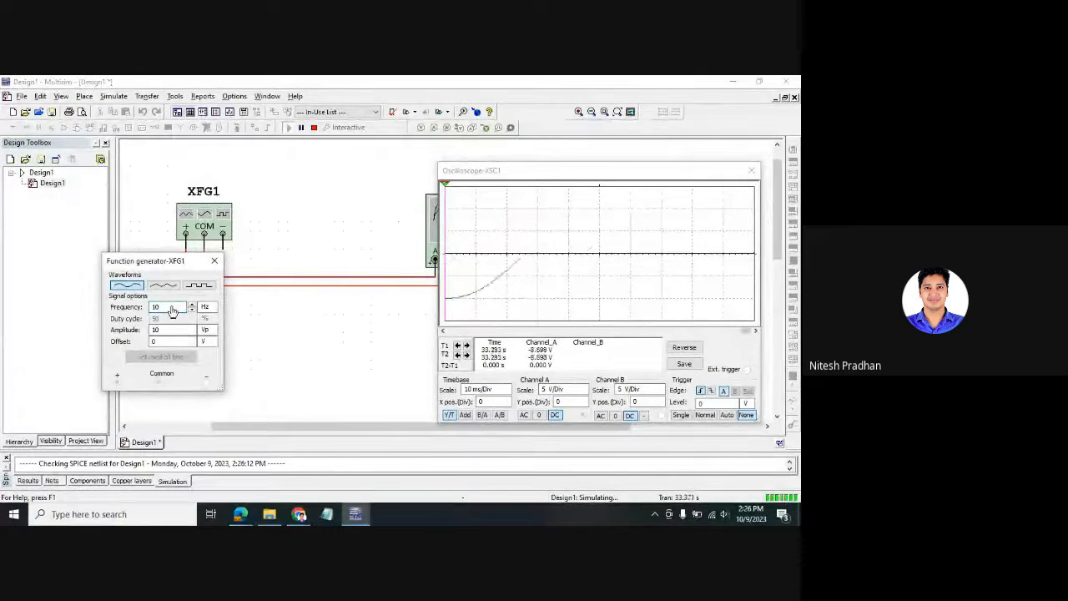
text(0)
click(263, 344)
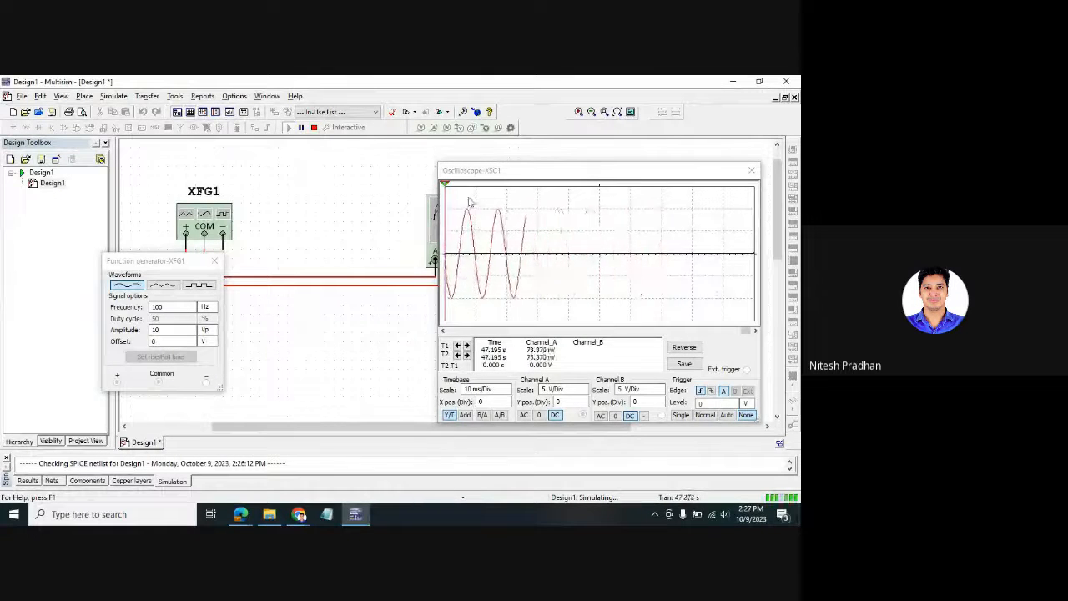
drag(505, 170, 384, 156)
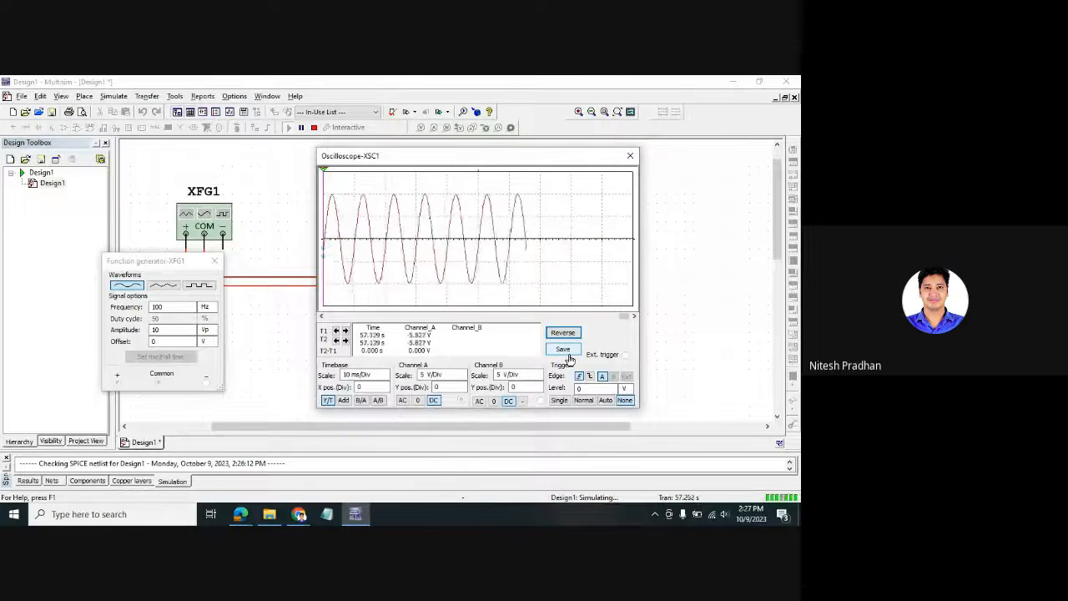
- Cancel saving the oscilloscope data and keep watching the 100 Hz, 10 Vp sine trace
click(563, 349)
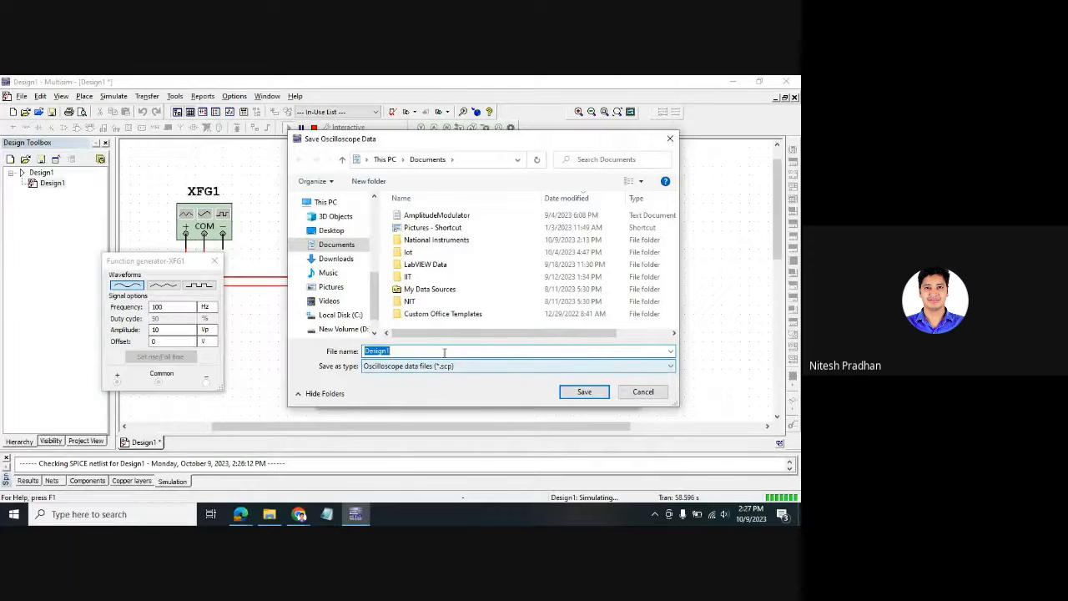
click(670, 139)
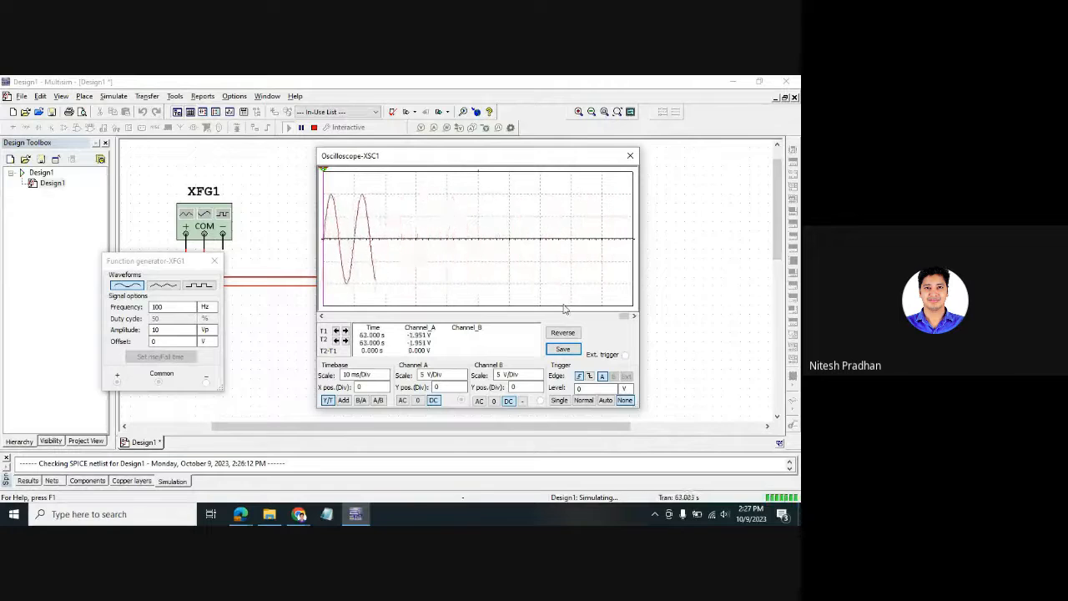
mouse_move(630, 324)
mouse_down()
mouse_move(334, 311)
mouse_move(518, 323)
mouse_up()
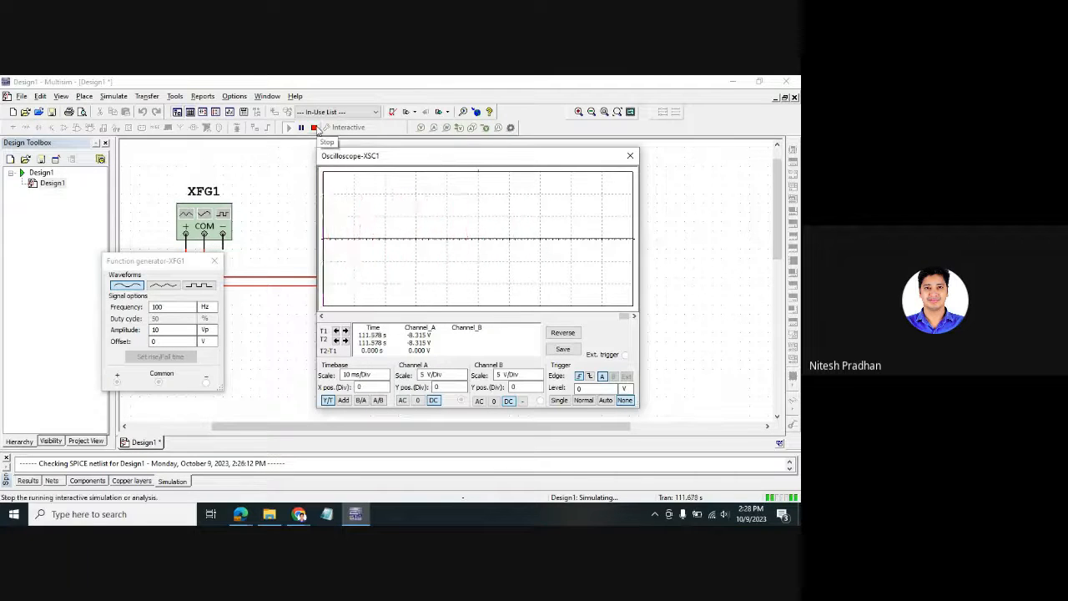
- Stop the simulation, enlarge the results pane, and move both instrument windows off XSC1 and XFG1
click(316, 129)
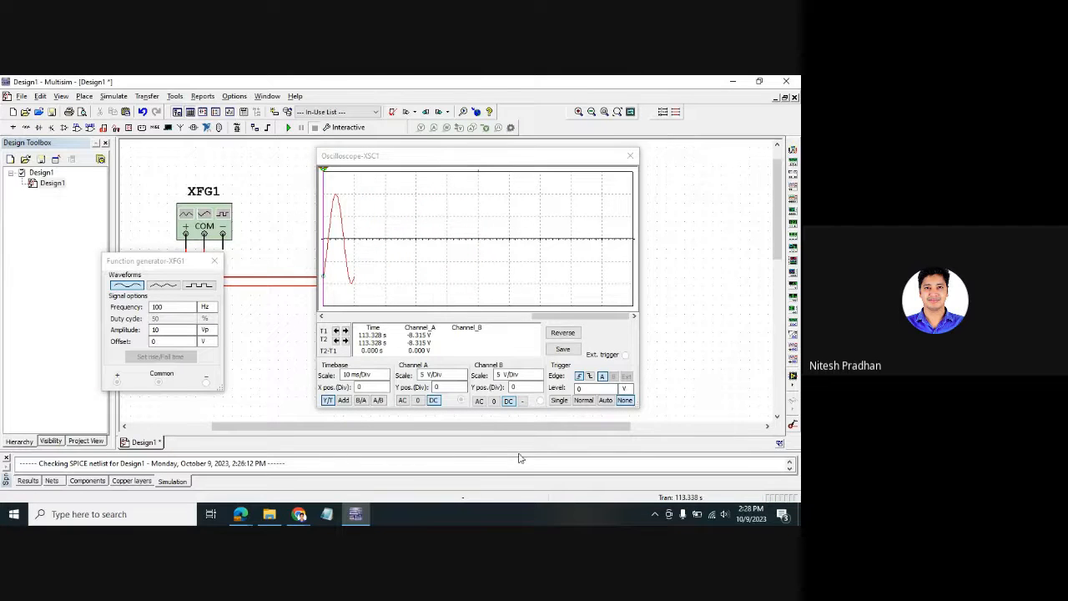
drag(519, 452, 522, 407)
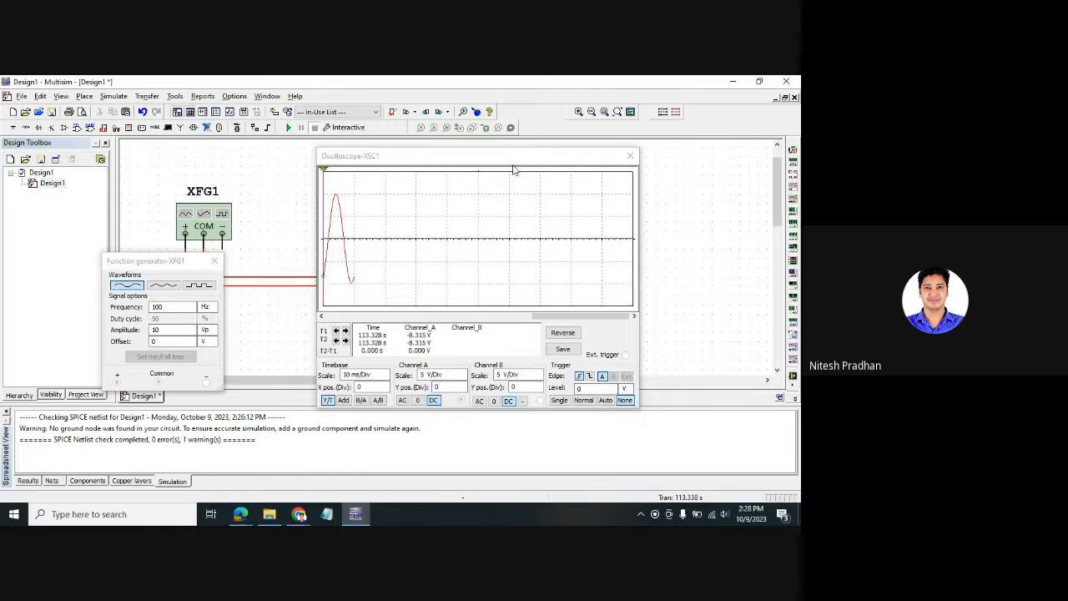
drag(514, 159, 620, 124)
drag(149, 266, 188, 151)
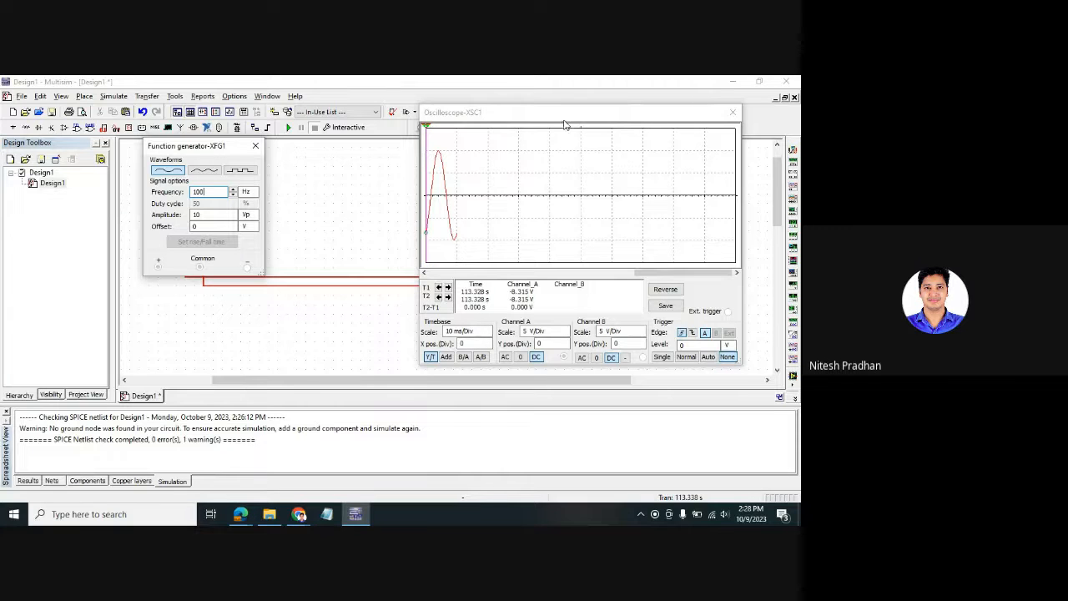
drag(585, 123, 672, 248)
drag(204, 150, 83, 202)
drag(579, 246, 619, 146)
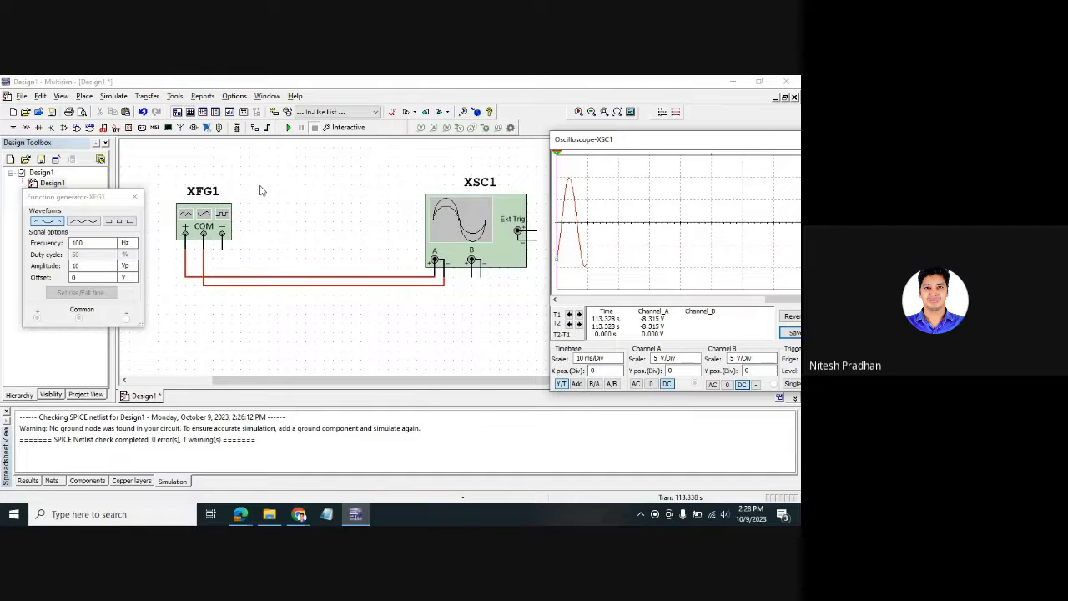
- Open the Select a Component browser with Ctrl+W after several dismissed attempts
click(297, 206)
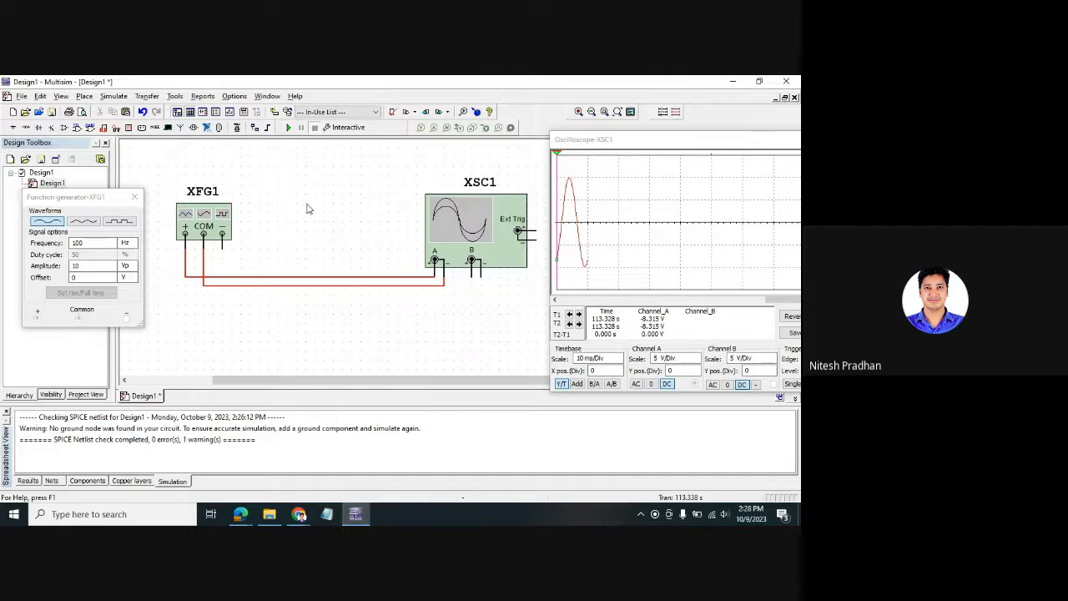
key(ctrl+w)
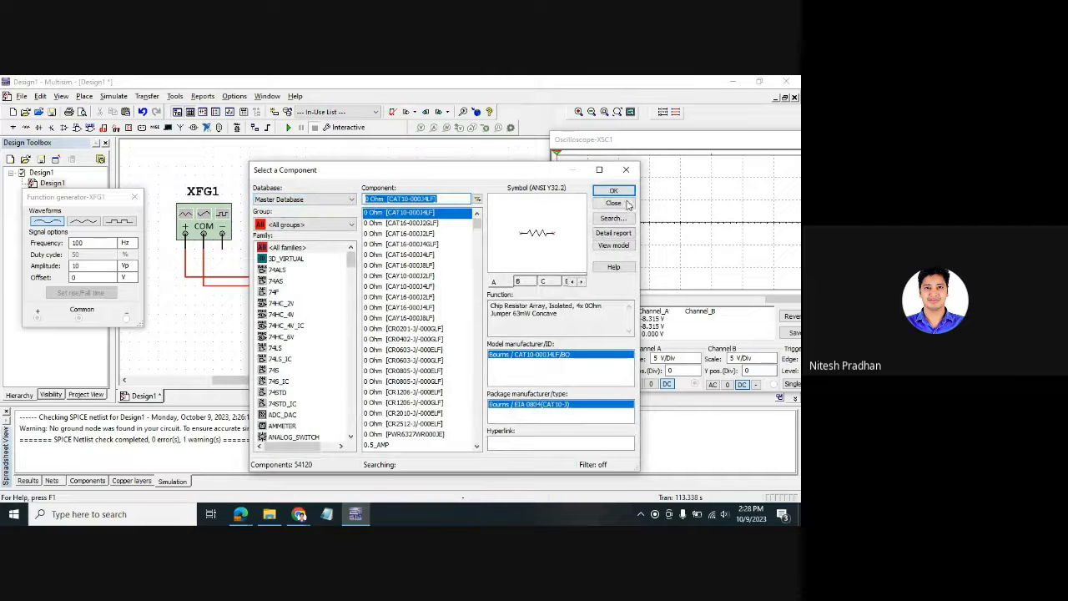
click(628, 173)
right_click(314, 168)
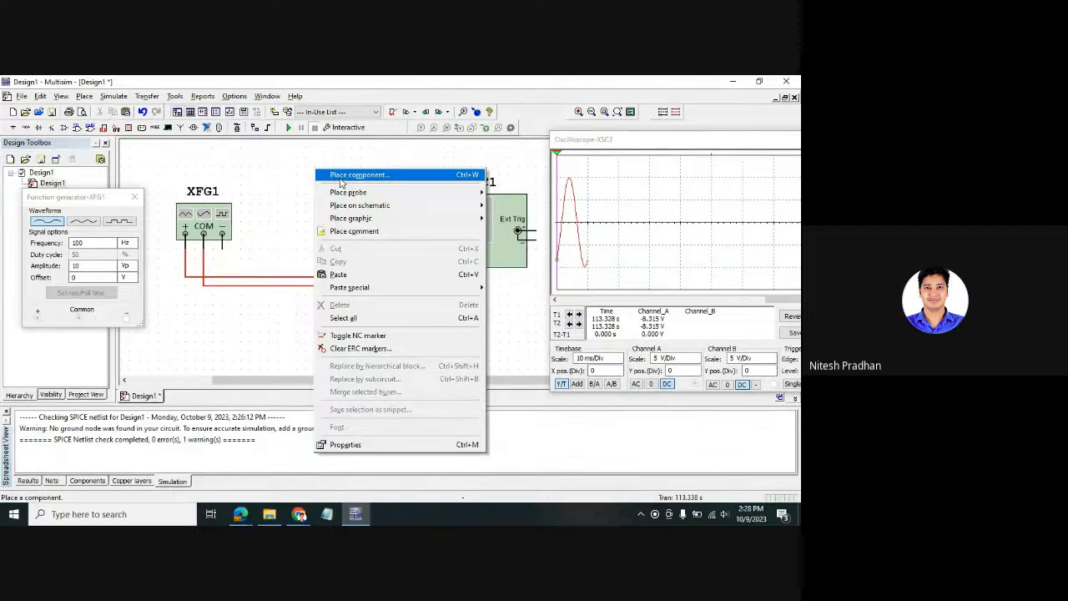
click(341, 183)
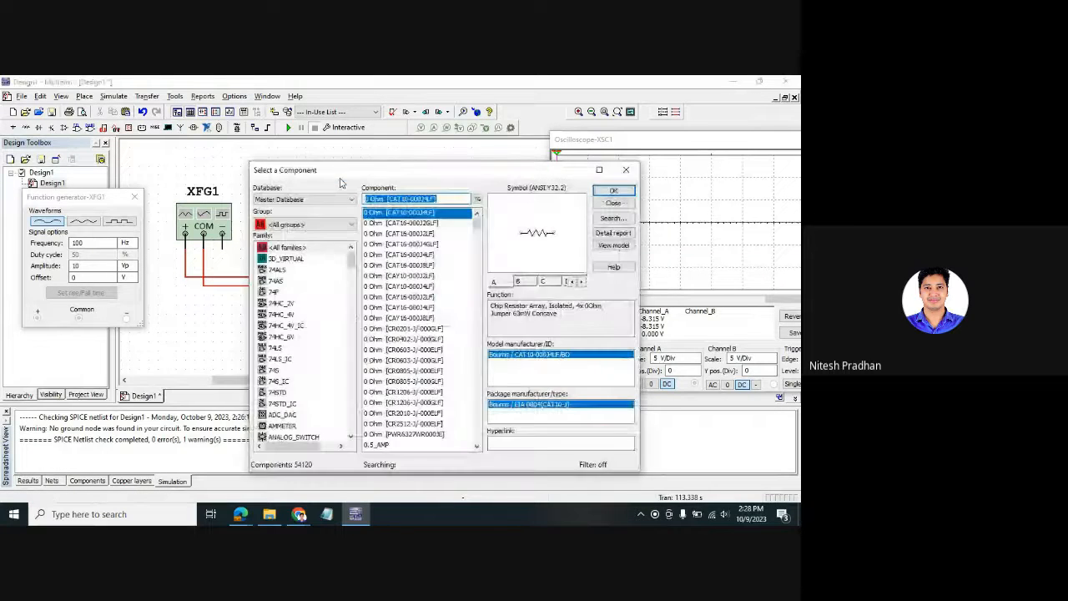
click(626, 170)
click(85, 96)
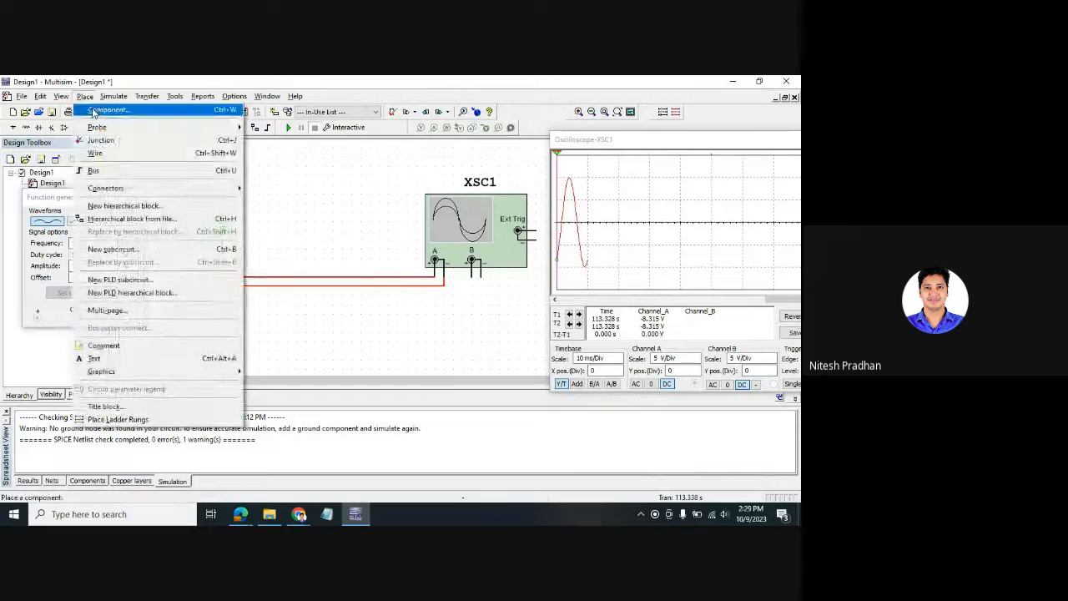
click(97, 108)
click(626, 170)
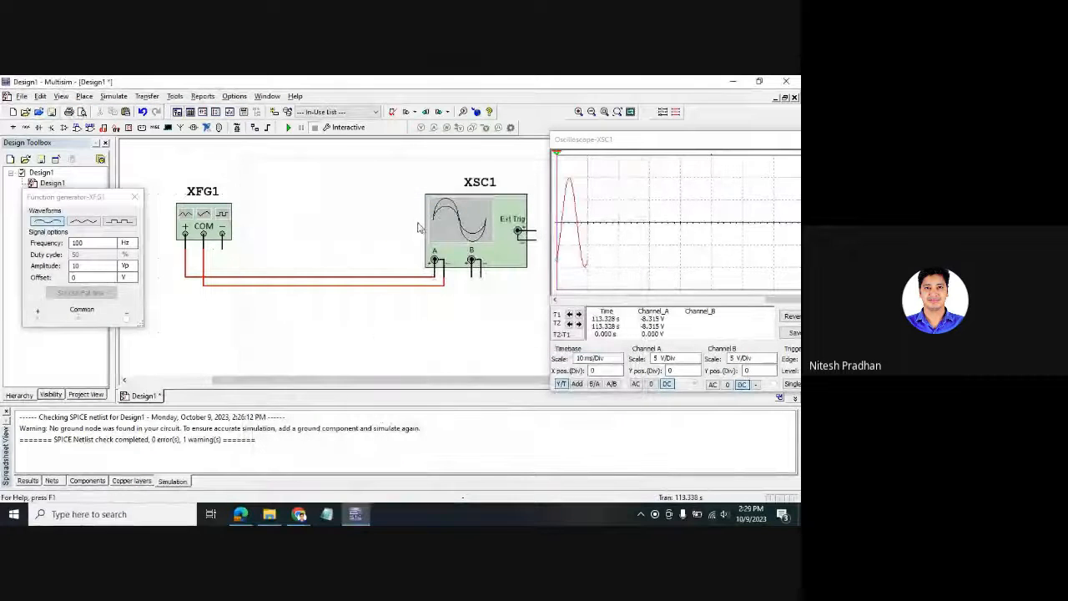
key(ctrl+w)
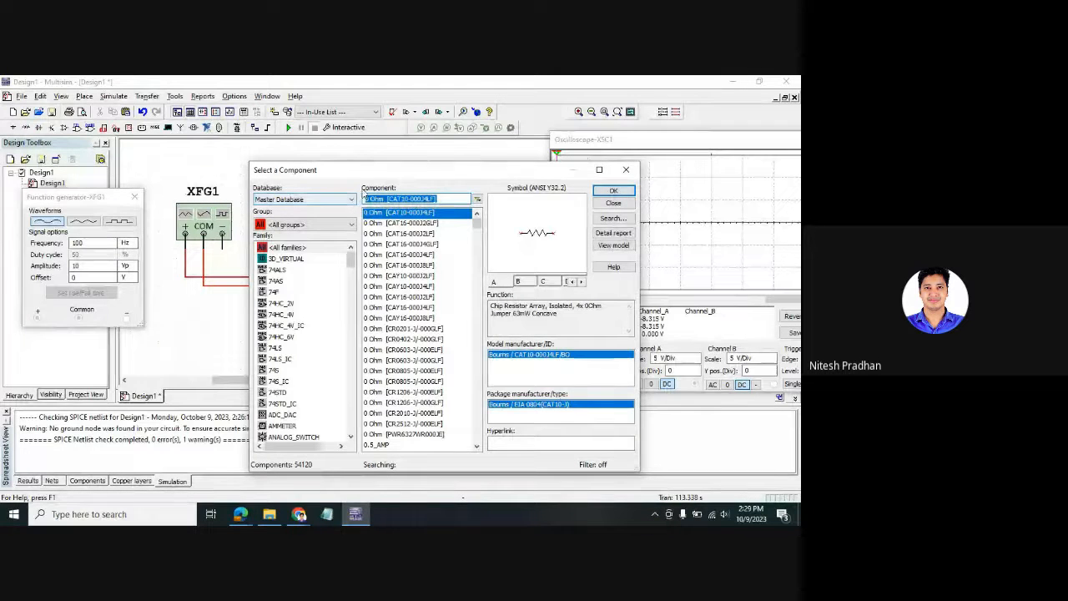
- Choose analog GROUND from Master Database, Sources, POWER_SOURCES and place it on the XFG1–XSC1 wire
drag(349, 174, 259, 154)
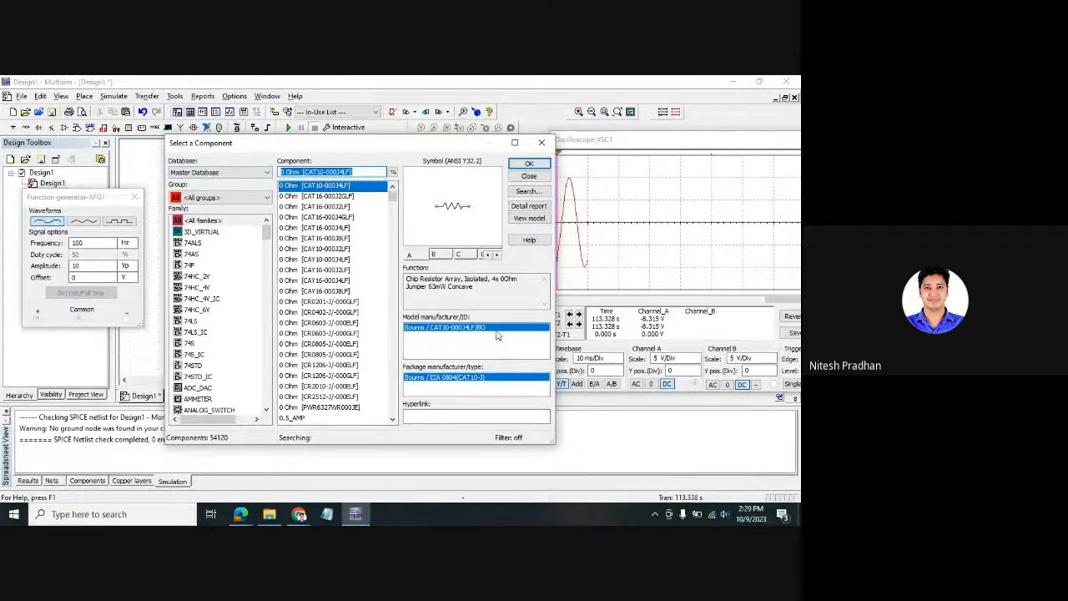
click(267, 173)
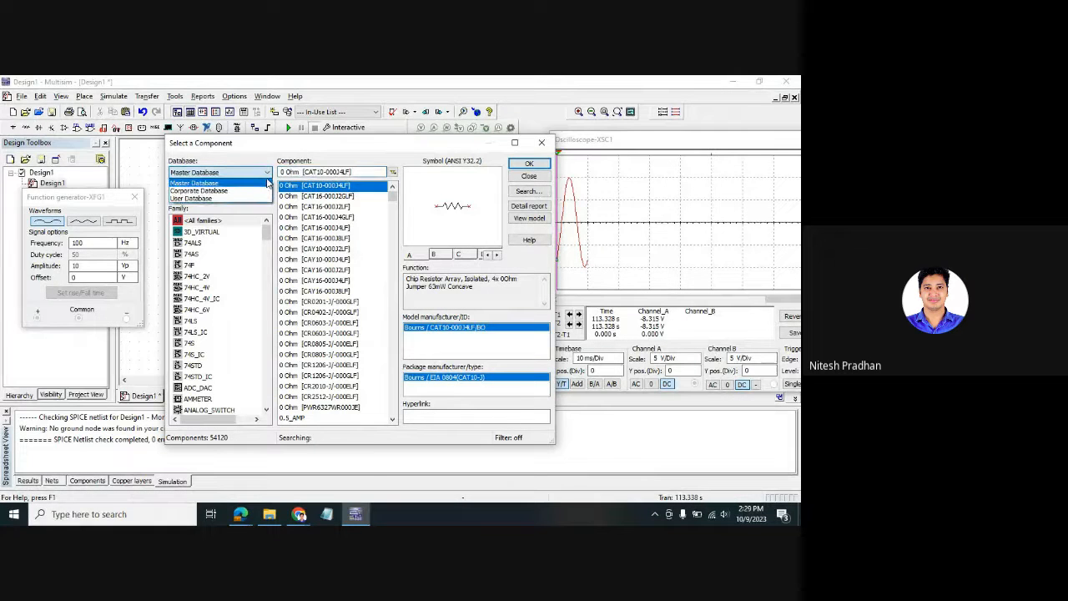
click(251, 184)
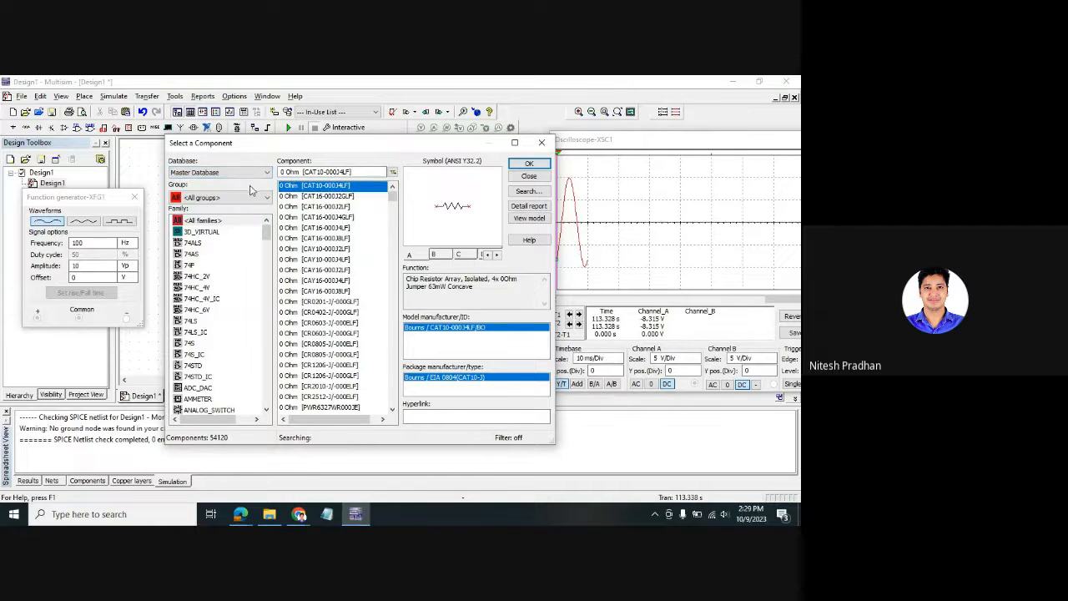
click(246, 199)
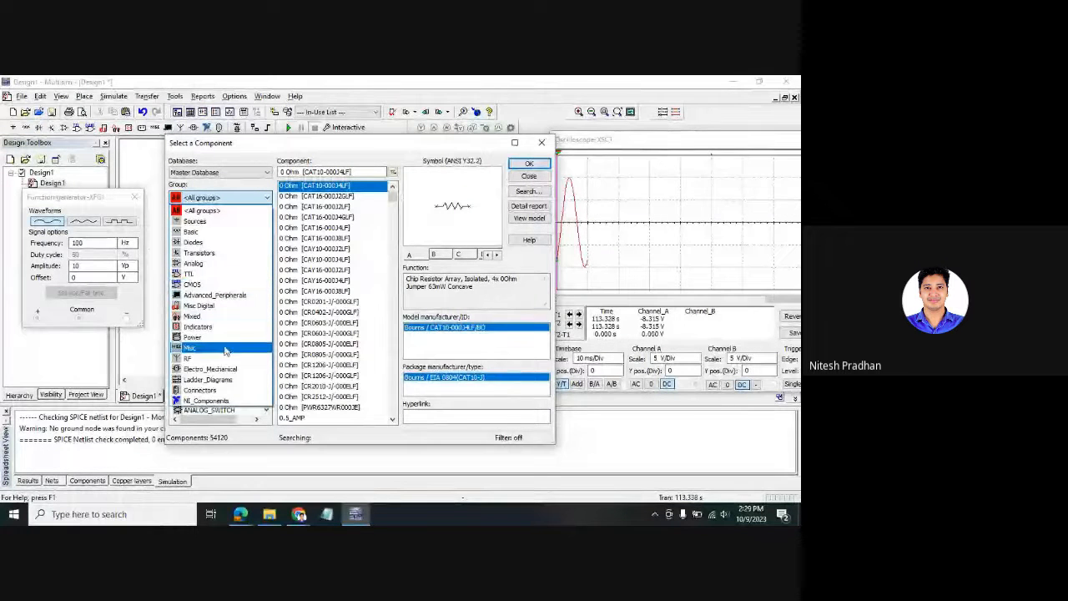
click(235, 221)
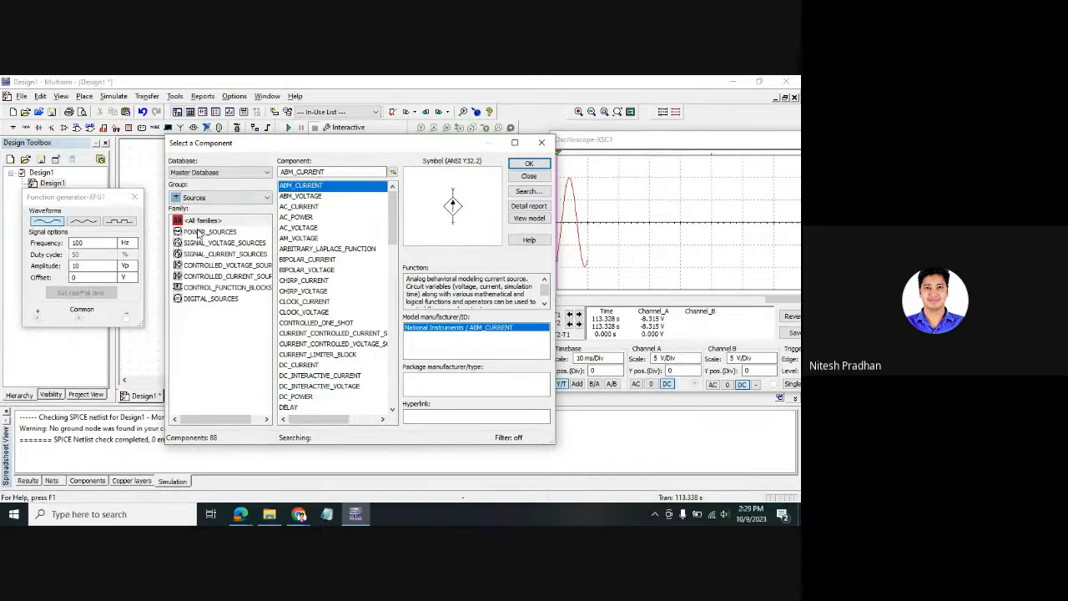
click(204, 242)
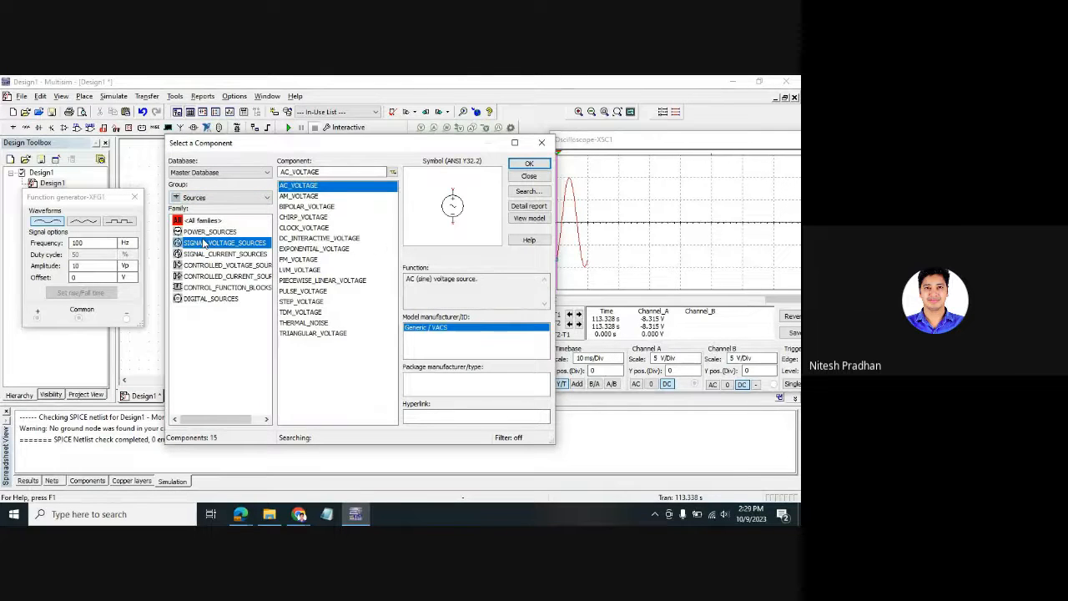
click(205, 234)
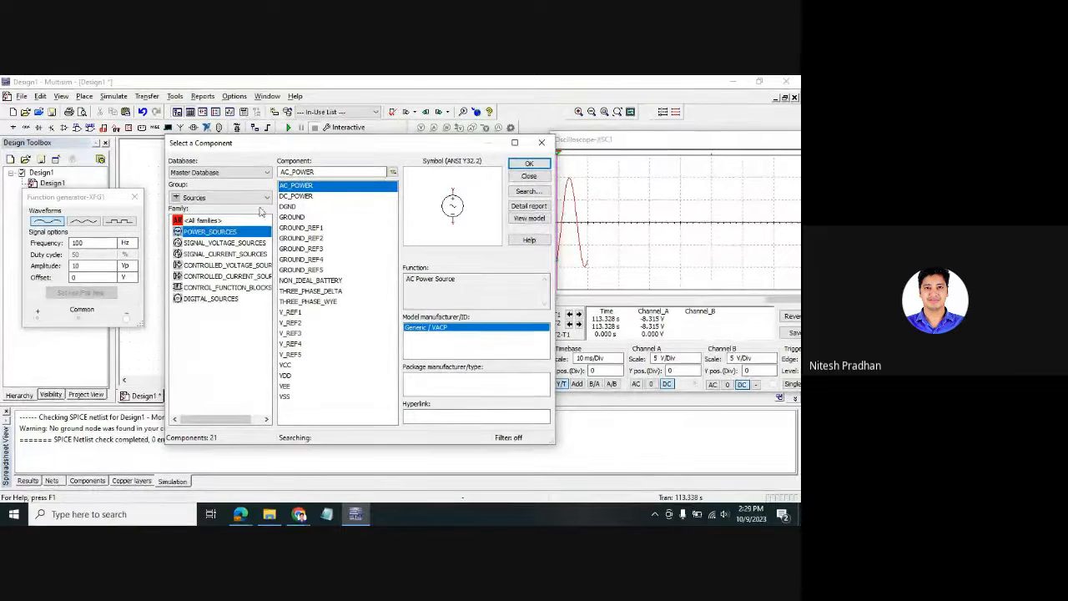
click(288, 207)
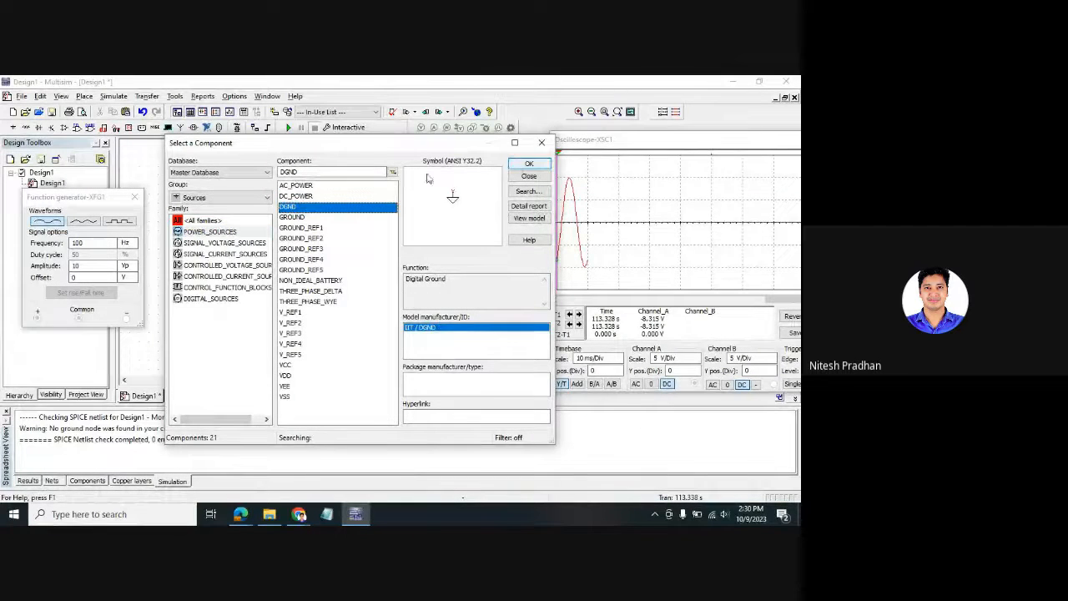
click(311, 218)
click(536, 166)
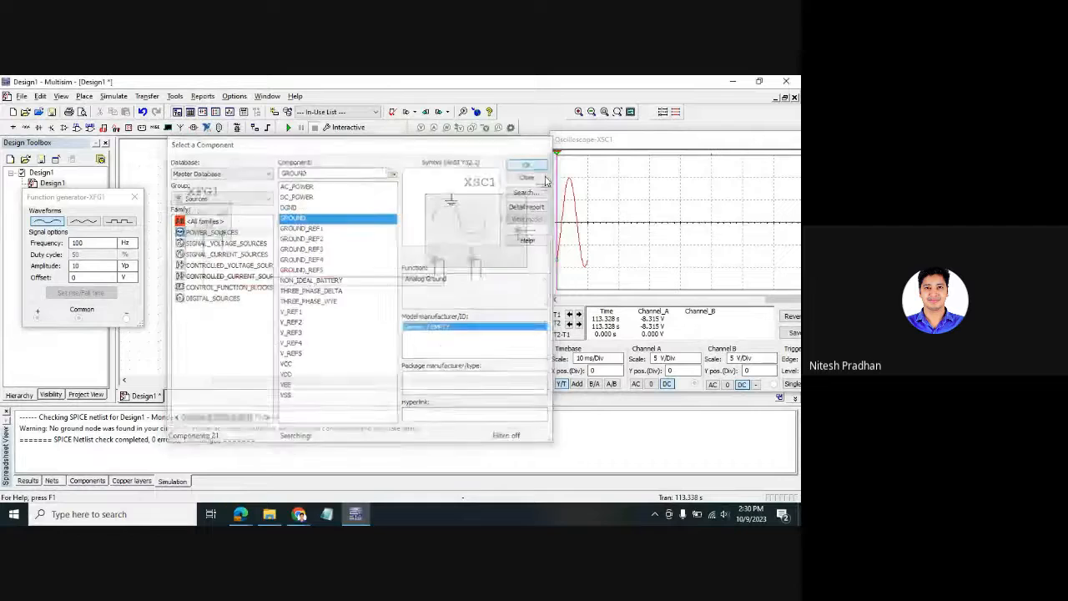
click(327, 289)
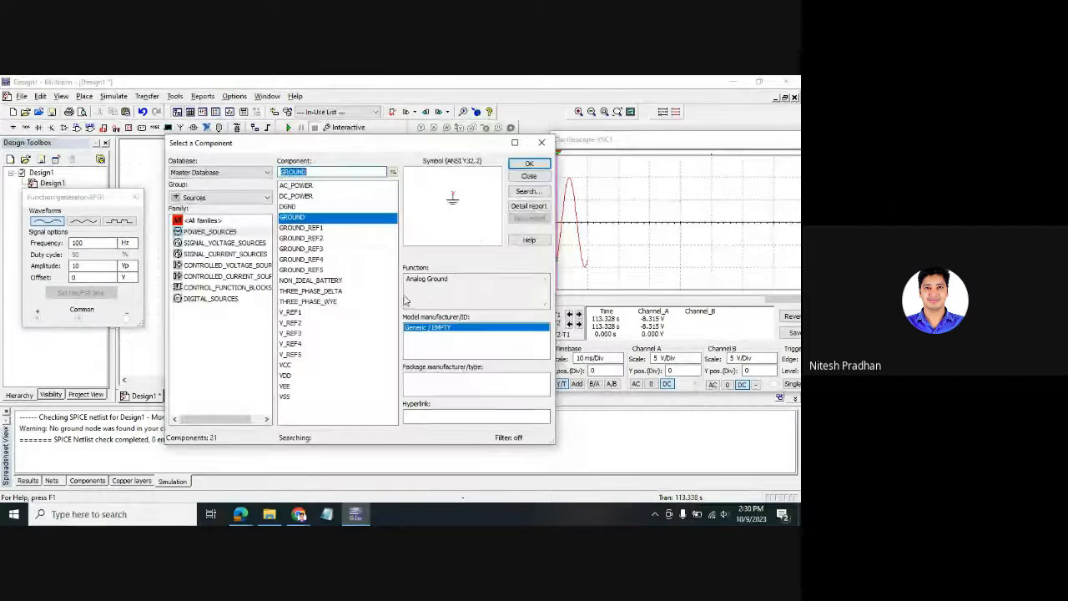
- Nudge the ground just below the wire and rerun the simulation with the scope in view
click(541, 143)
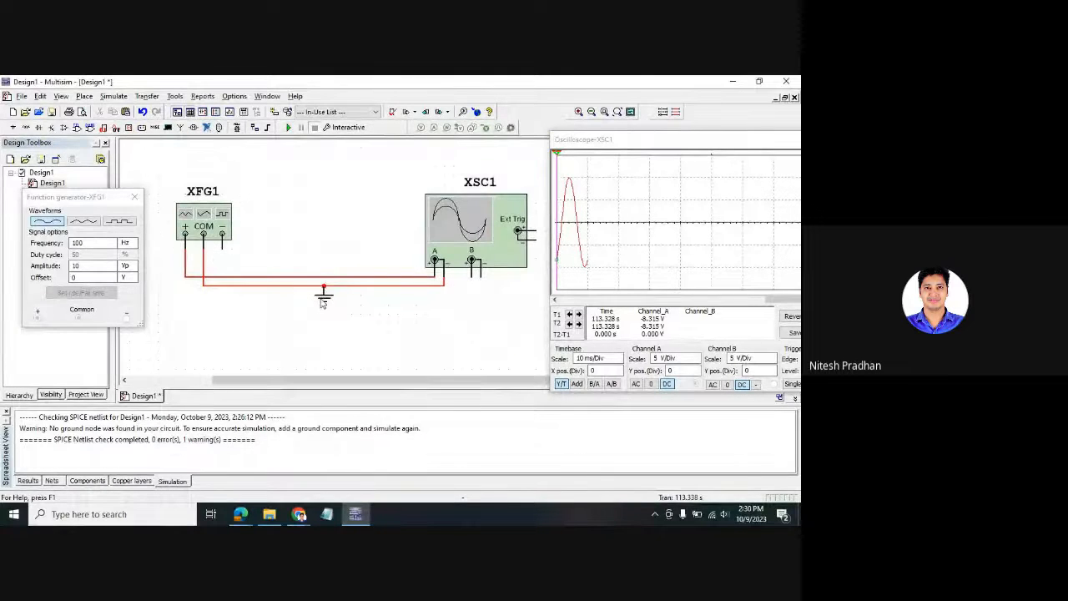
drag(322, 303, 324, 322)
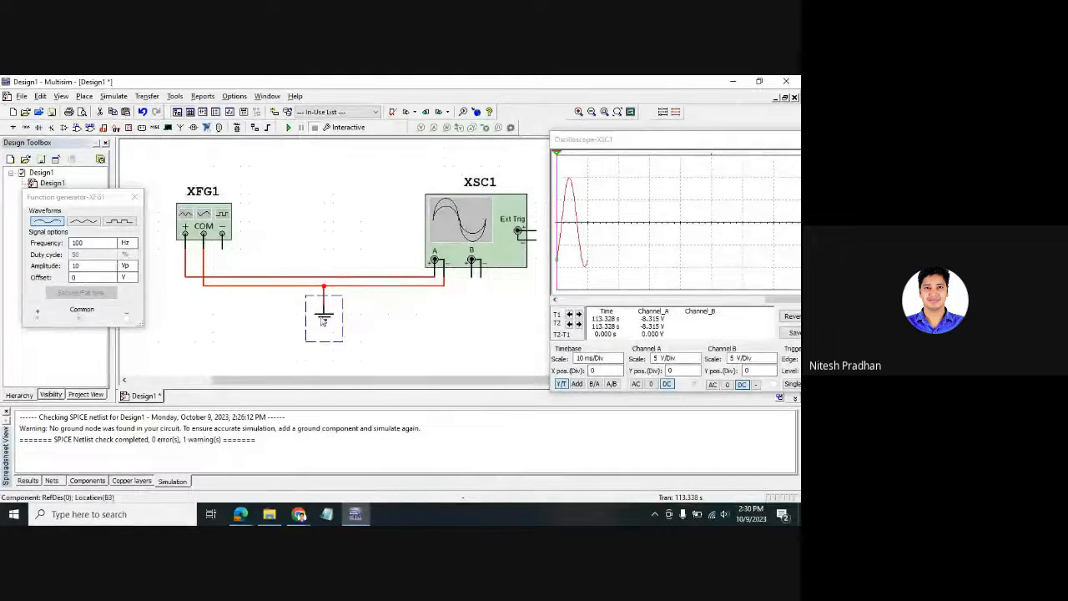
click(396, 324)
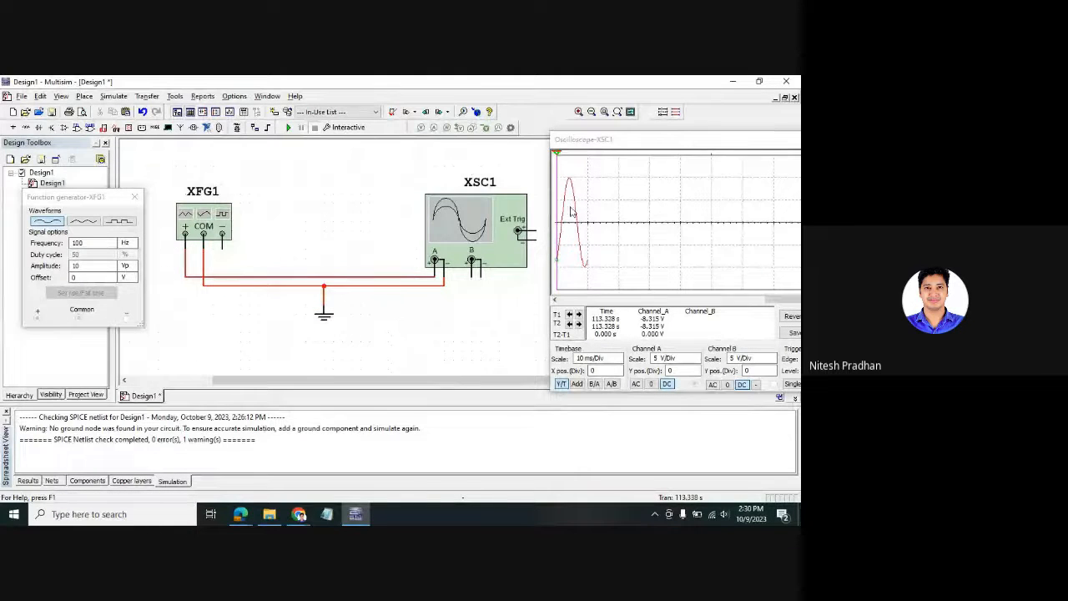
click(288, 127)
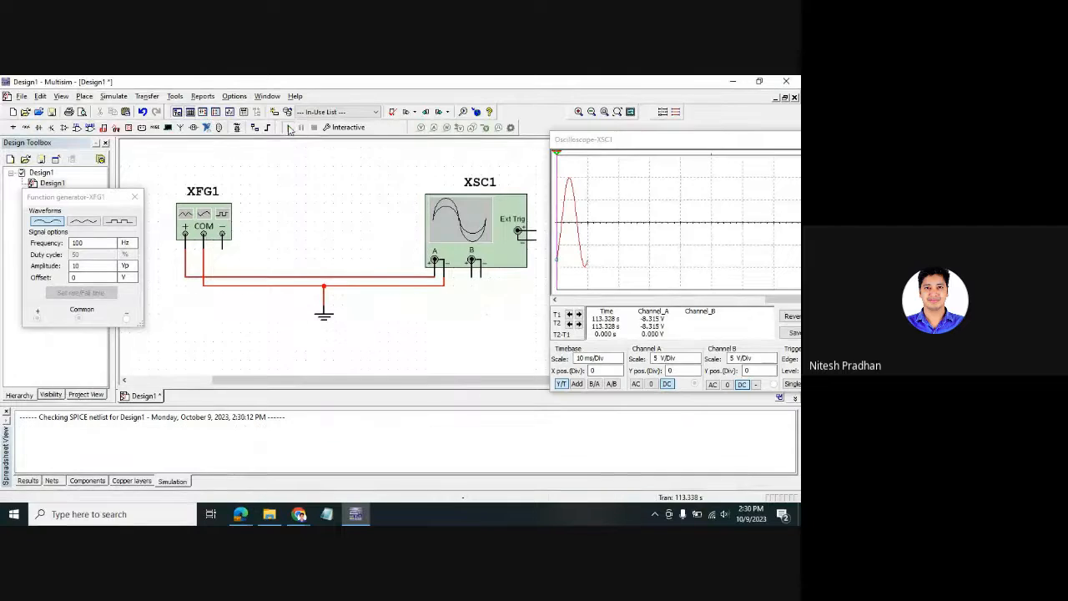
drag(600, 139, 390, 149)
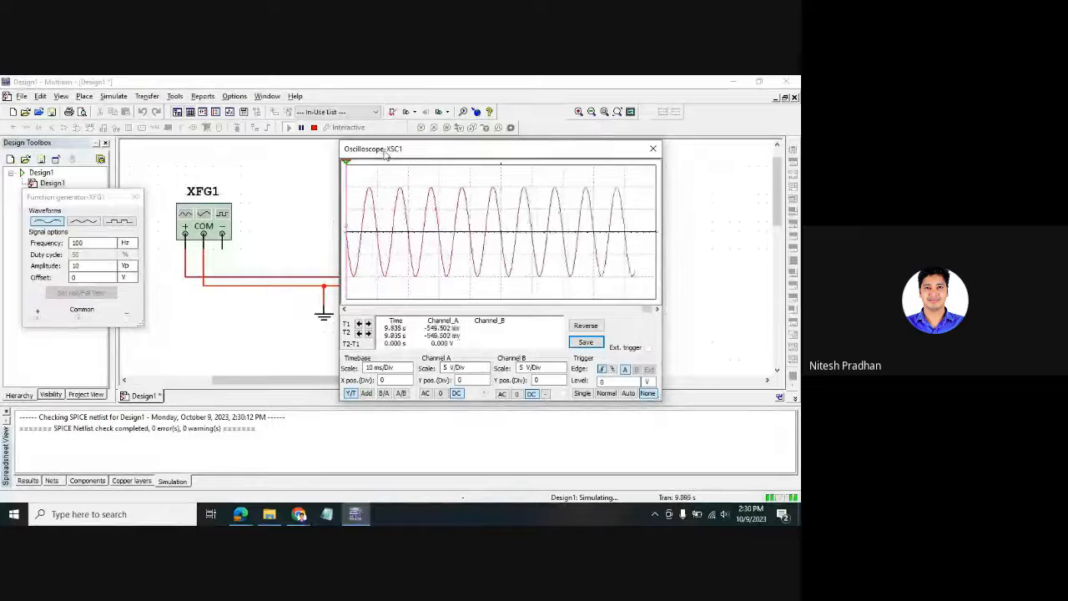
- Switch XFG1 to a square wave with a 50% duty cycle
click(77, 222)
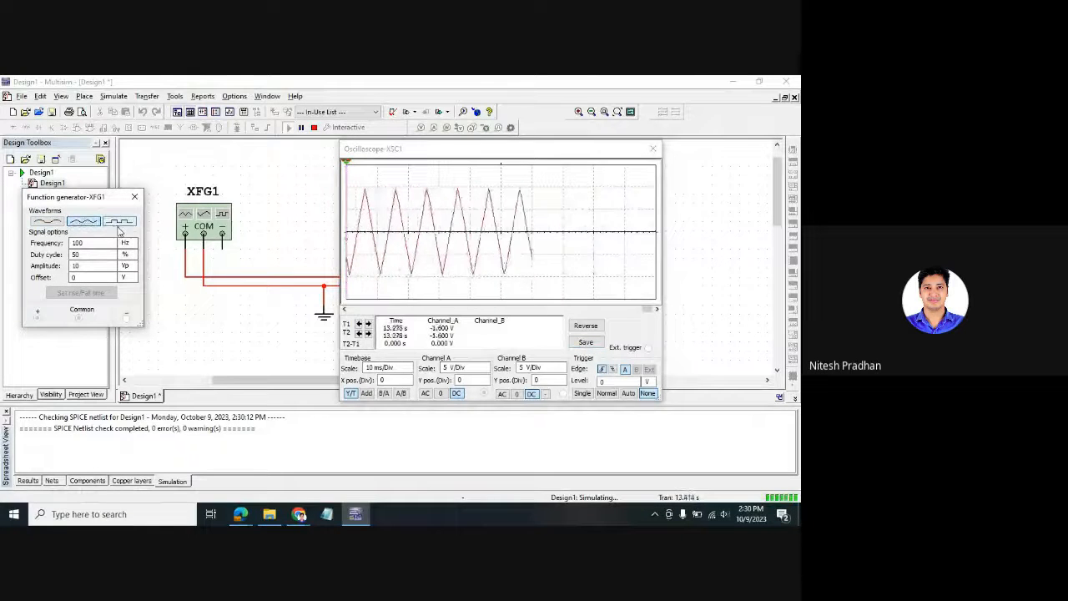
double_click(83, 257)
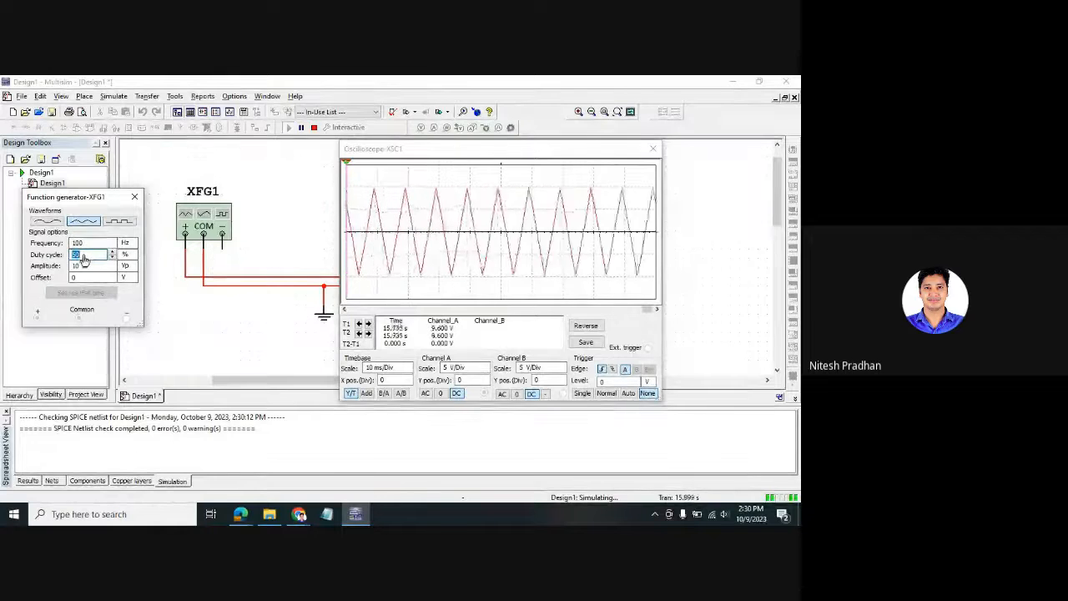
text(1)
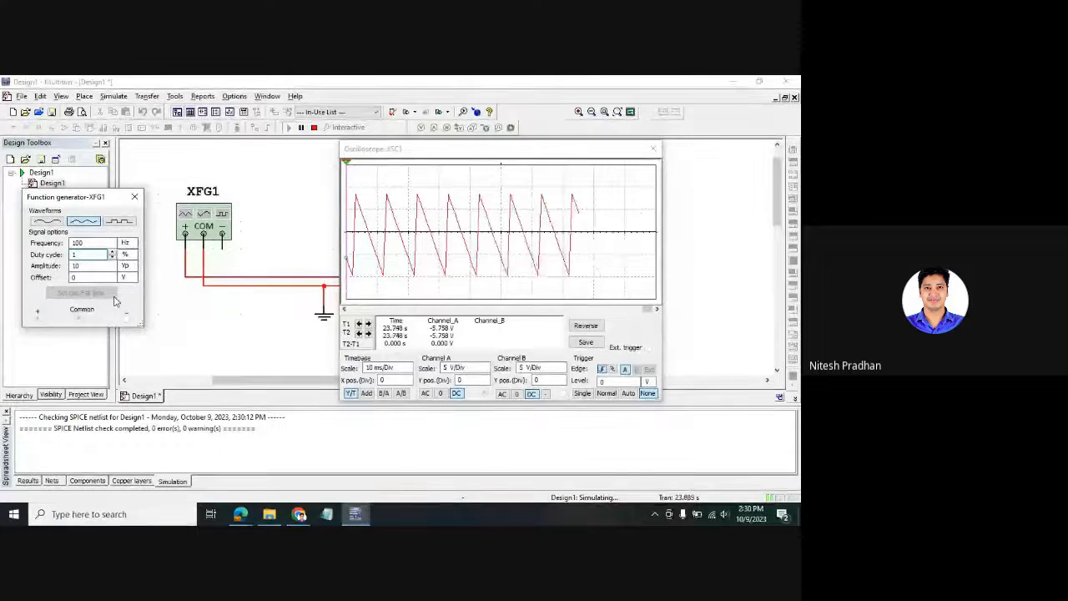
click(120, 221)
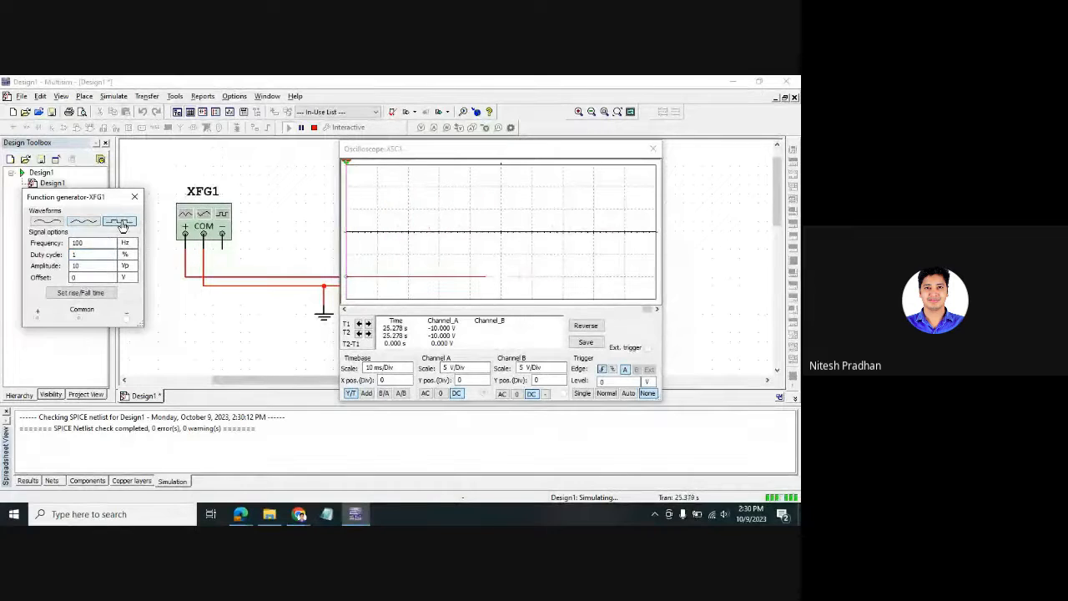
click(102, 259)
key(BackSpace)
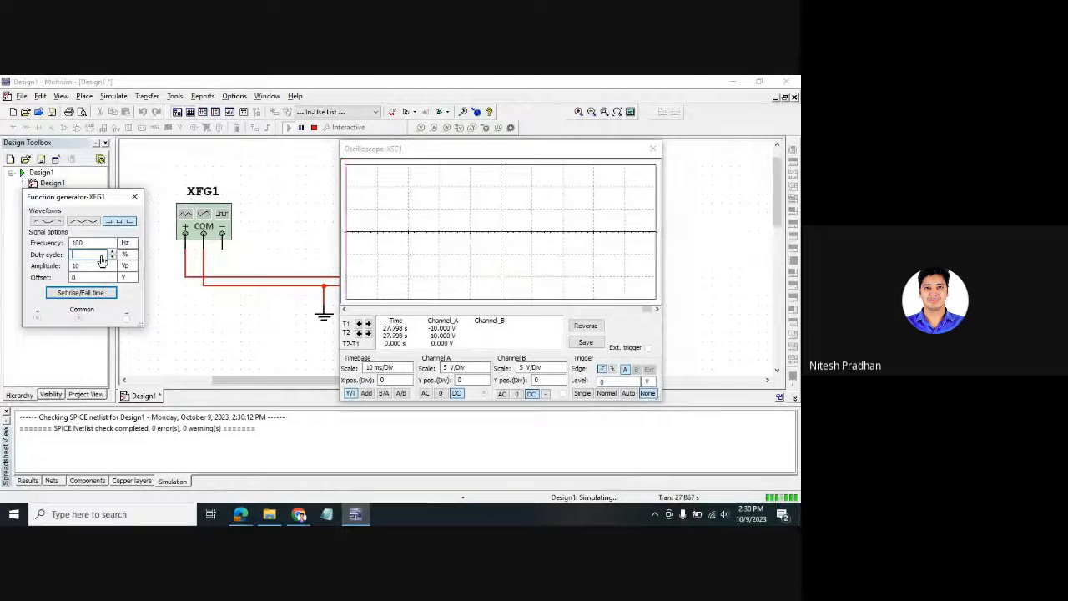
text(50)
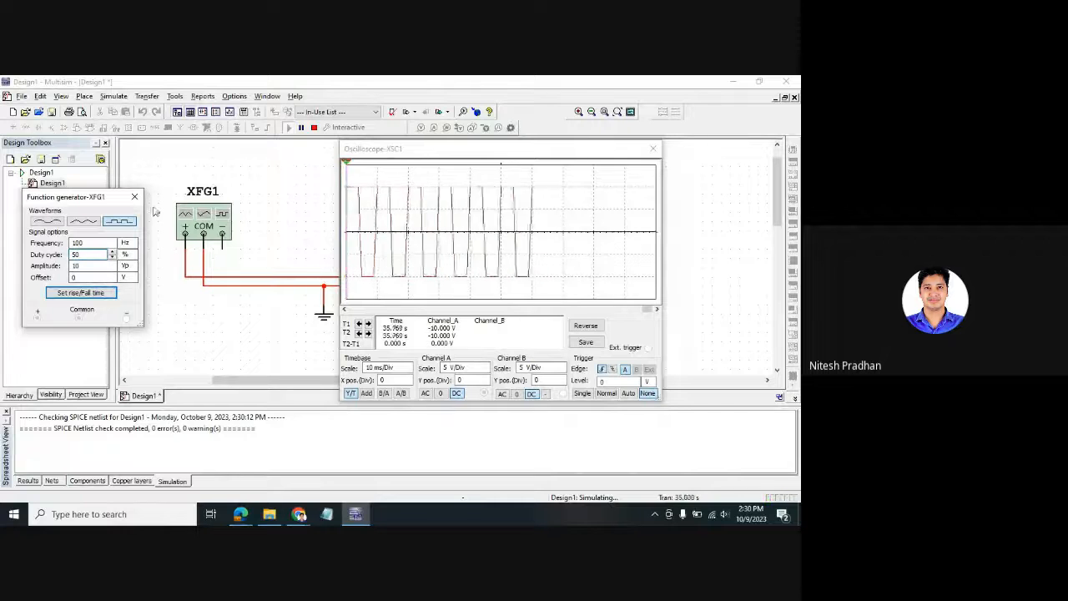
- Stop the simulation and close the oscilloscope and function generator windows
click(314, 127)
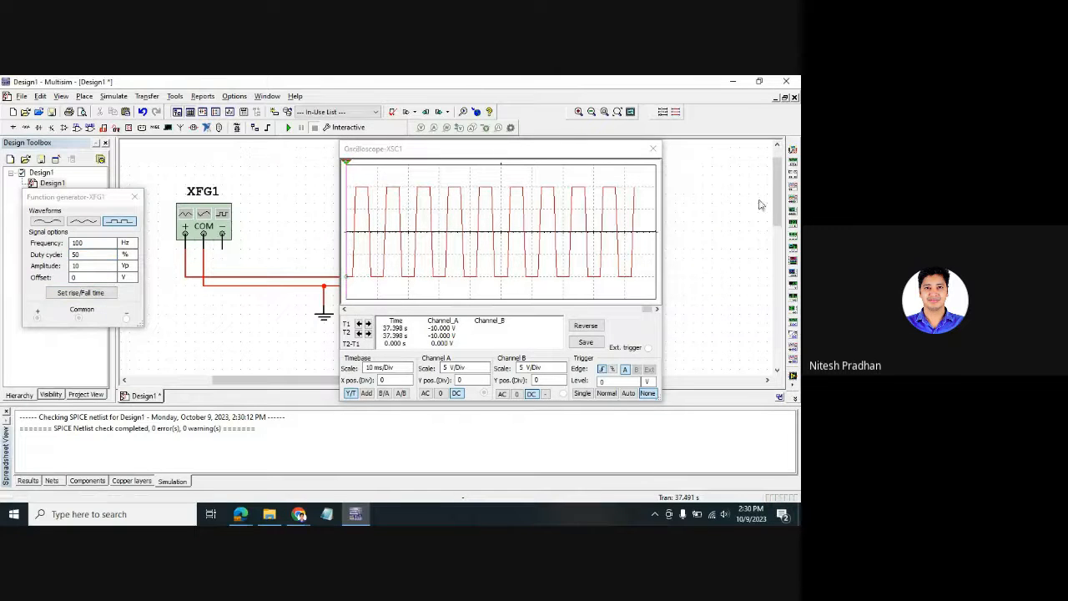
click(653, 150)
click(134, 197)
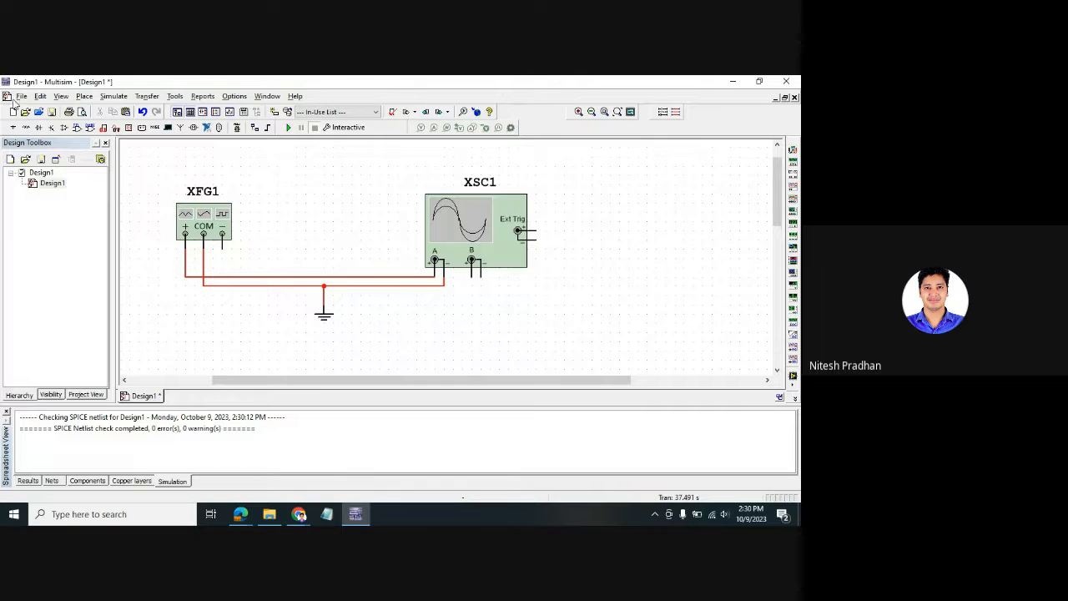
- Start File > Save and accept the file size warning
click(22, 96)
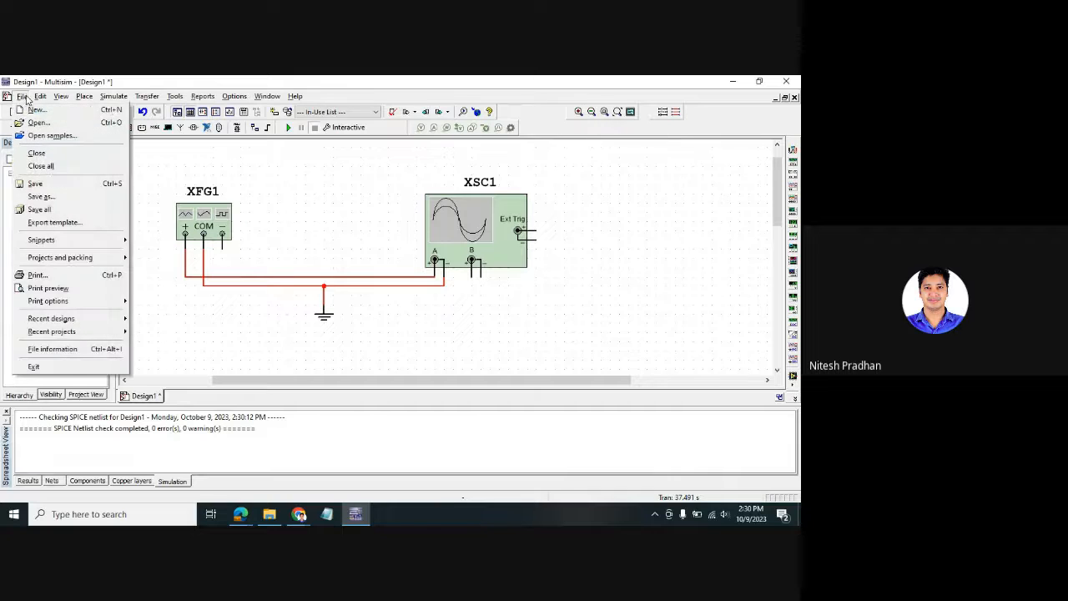
click(35, 184)
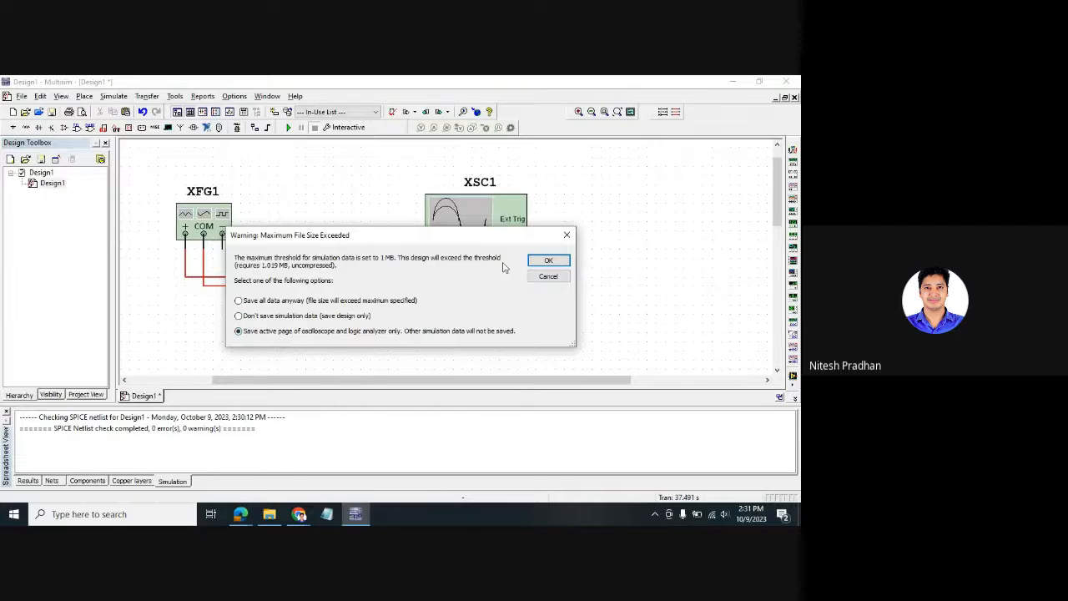
click(547, 260)
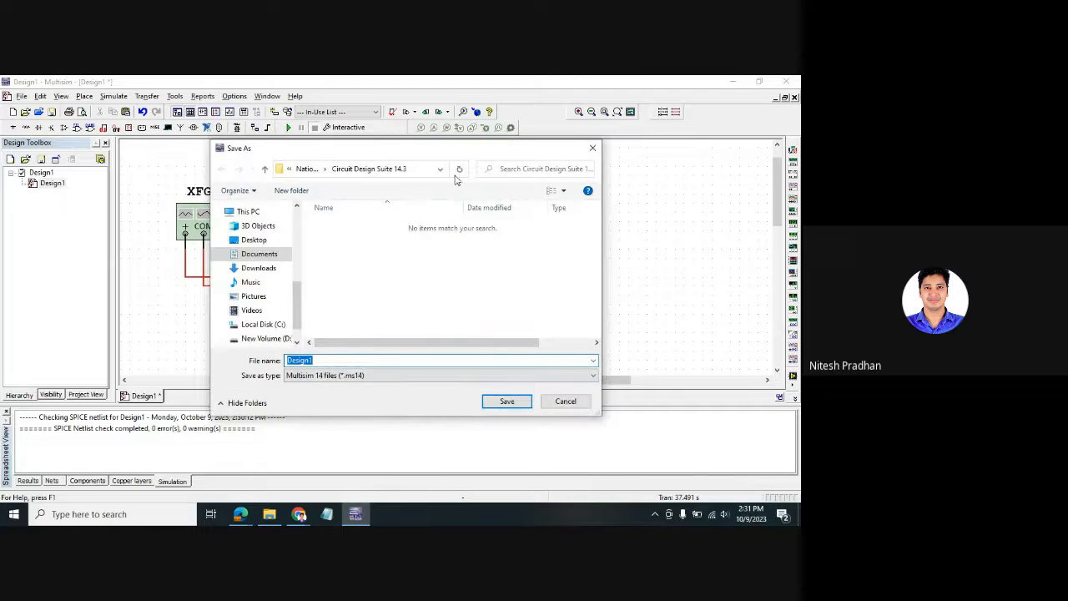
- Save the design as 'Demo Circuit' in Documents\National Instruments\Circuit Design Suite 14.3
drag(456, 150, 456, 110)
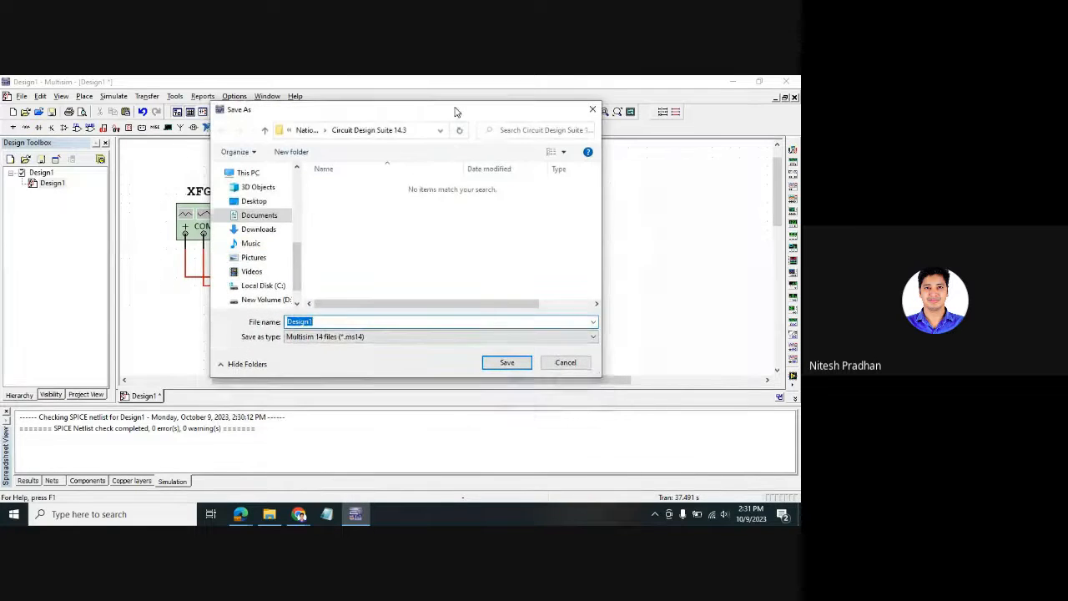
click(306, 130)
click(269, 215)
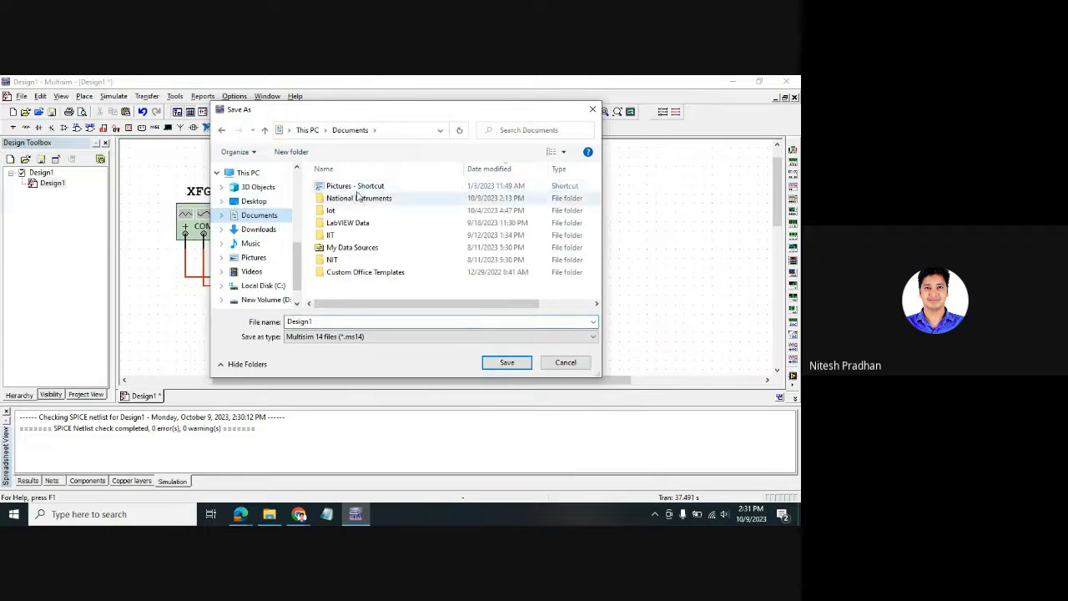
double_click(367, 199)
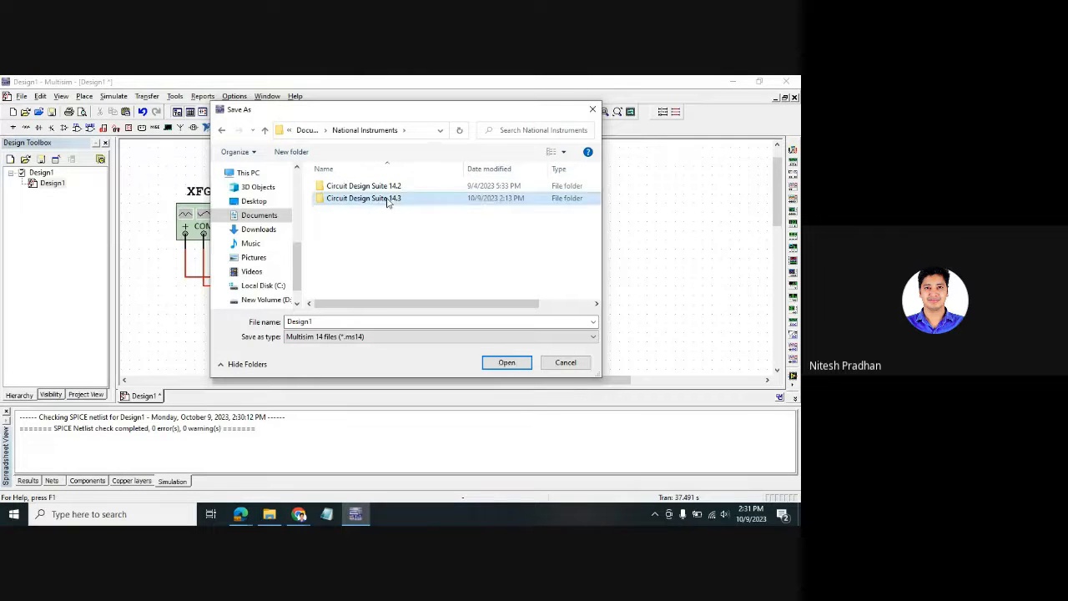
double_click(376, 200)
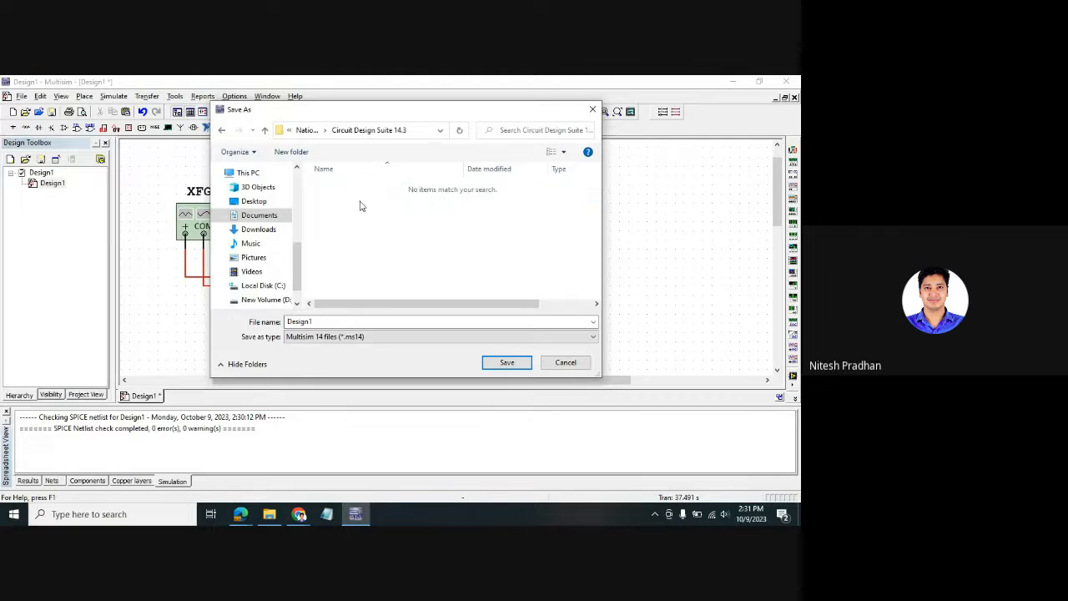
double_click(336, 320)
text(Dem)
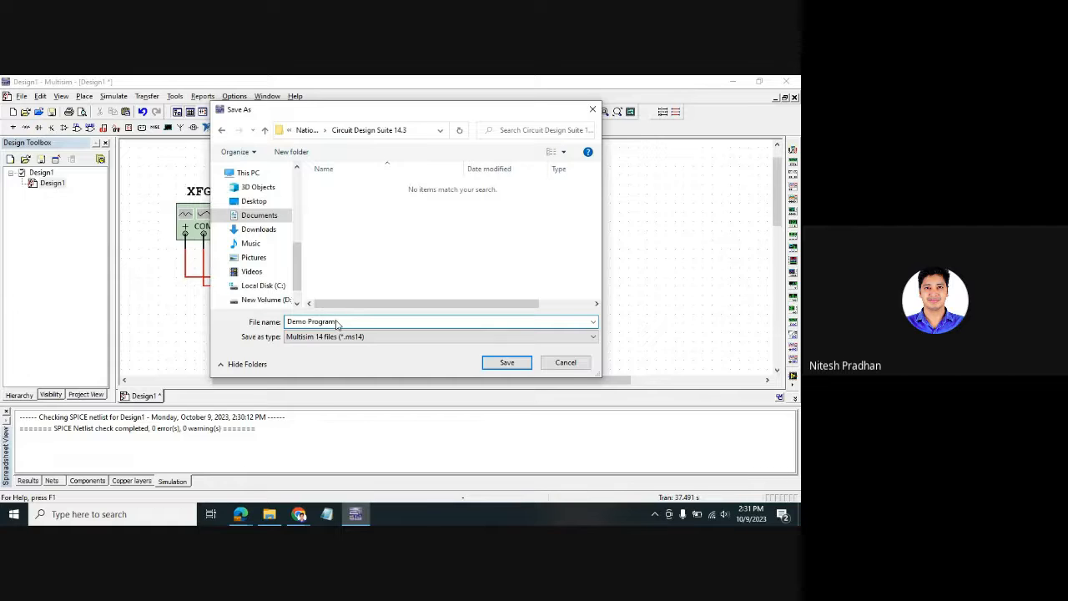
text(o Prog)
key(BackSpace)
key(BackSpace)
key(BackSpace)
key(BackSpace)
key(Return)
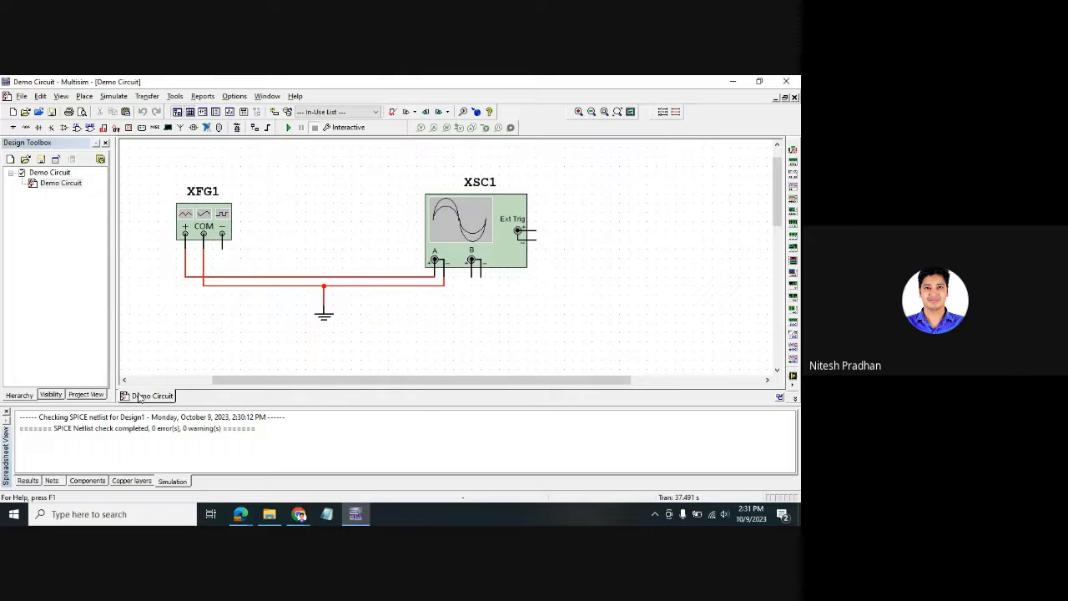
- Create a new blank design via File > New
mouse_move(140, 398)
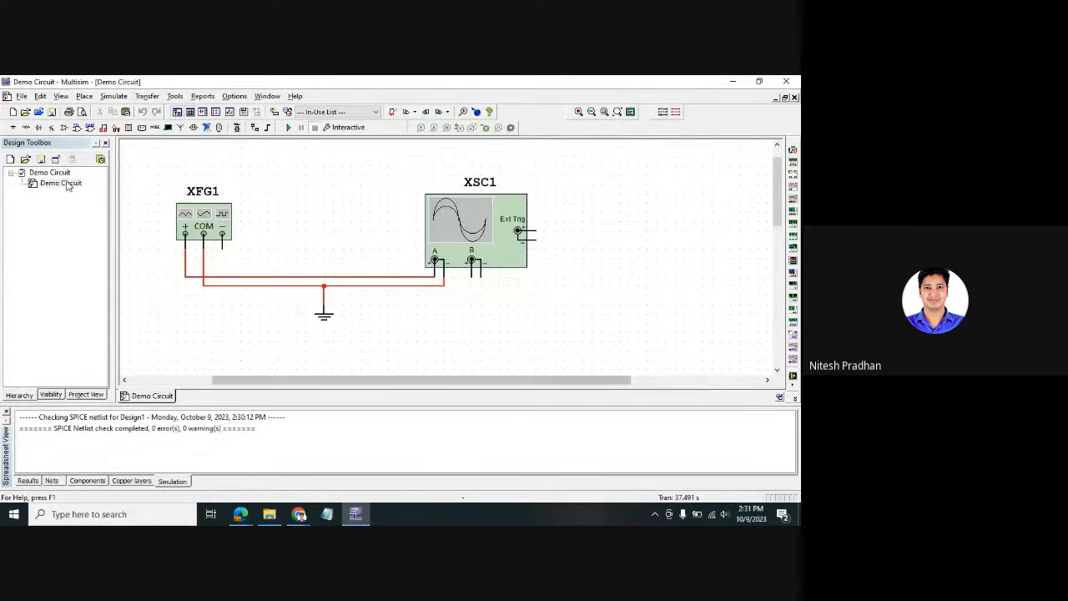
click(23, 96)
click(33, 110)
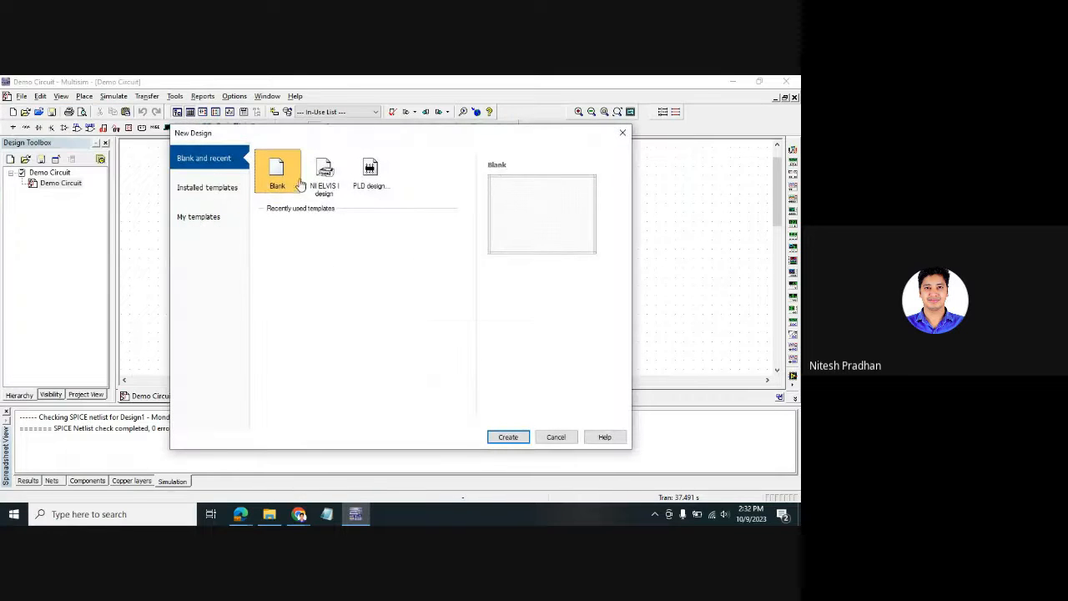
click(508, 437)
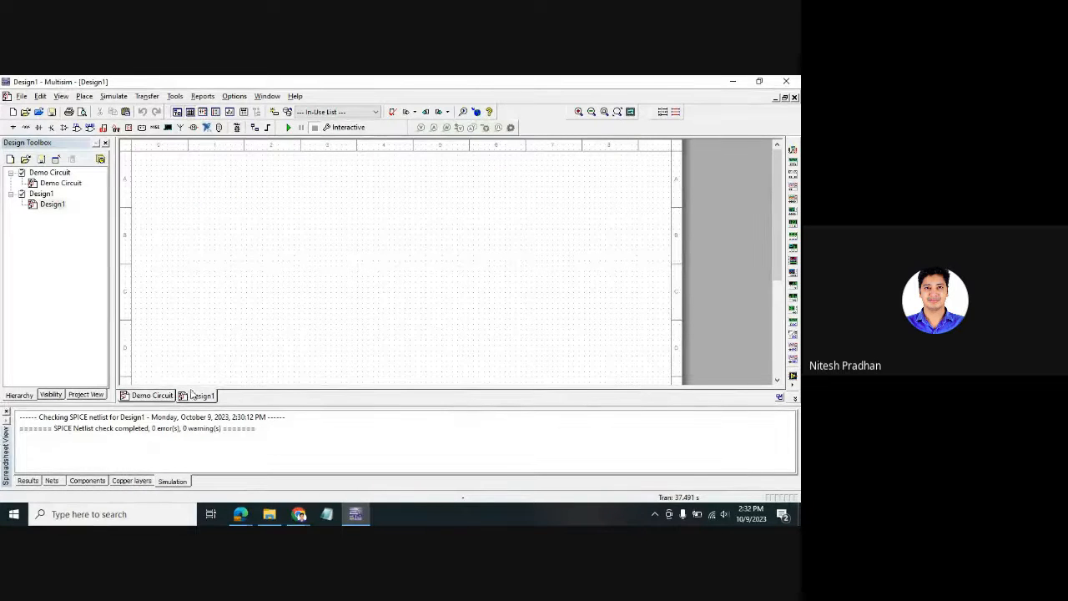
- Close Demo Circuit from the Design Toolbox, leaving Design1 open
right_click(50, 186)
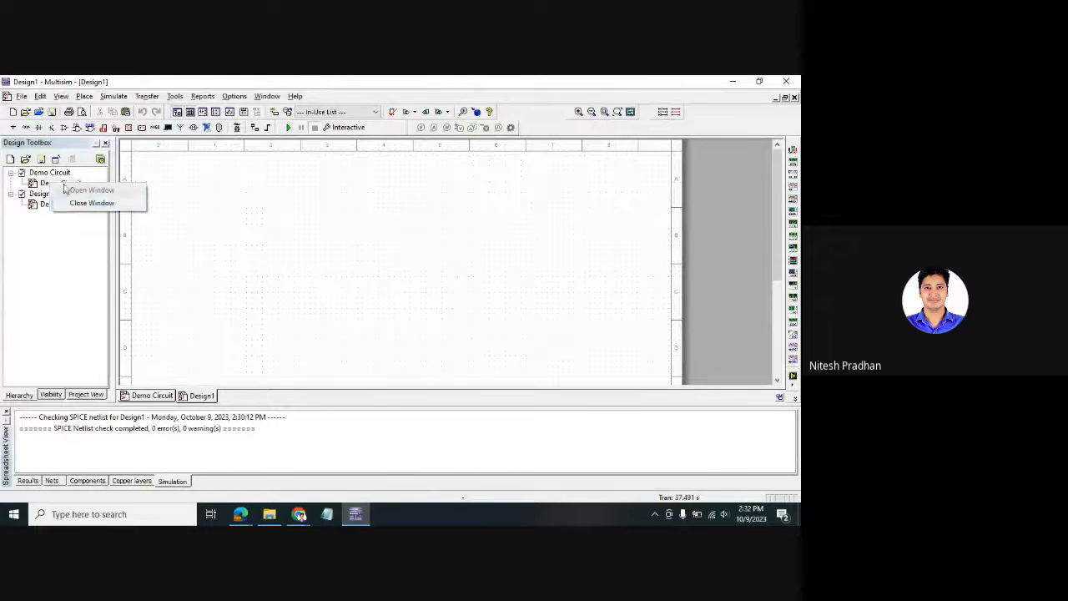
click(62, 179)
right_click(62, 177)
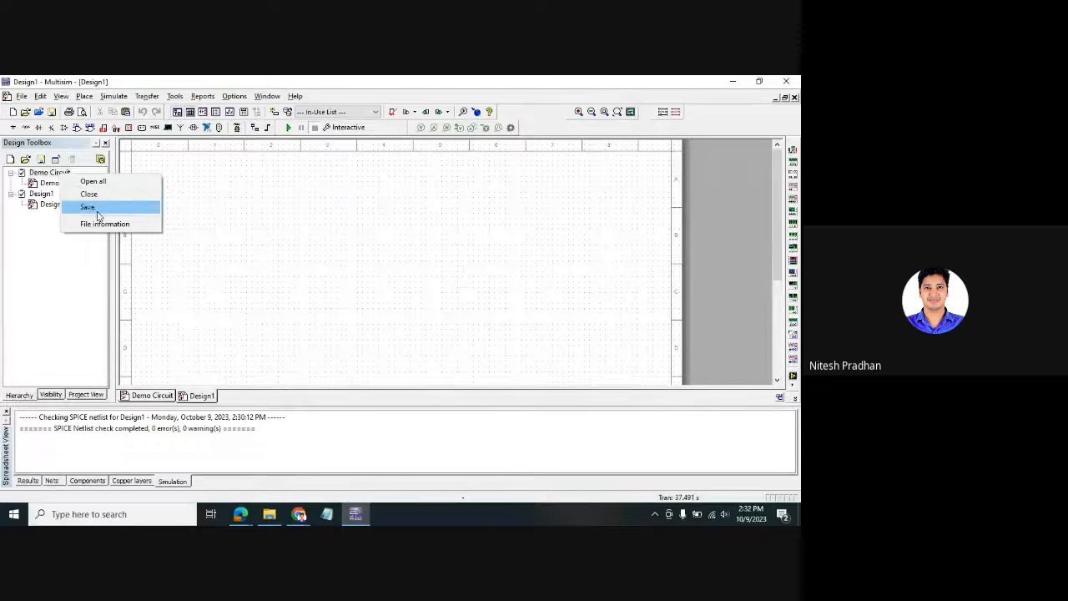
click(93, 195)
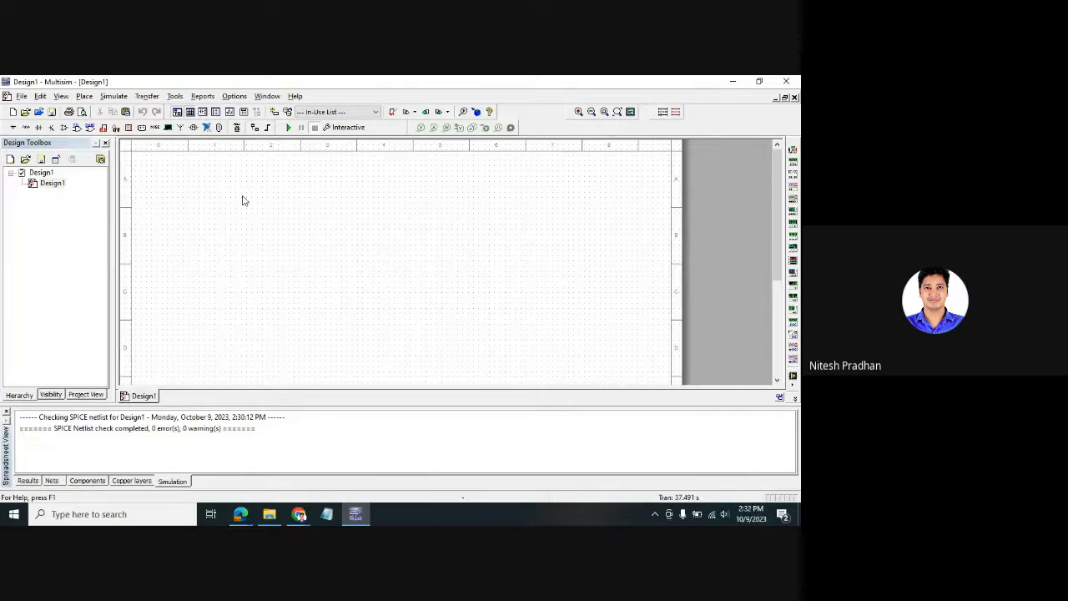
- Browse the Master Database power sources in the component browser and select the AC power source
key(ctrl+w)
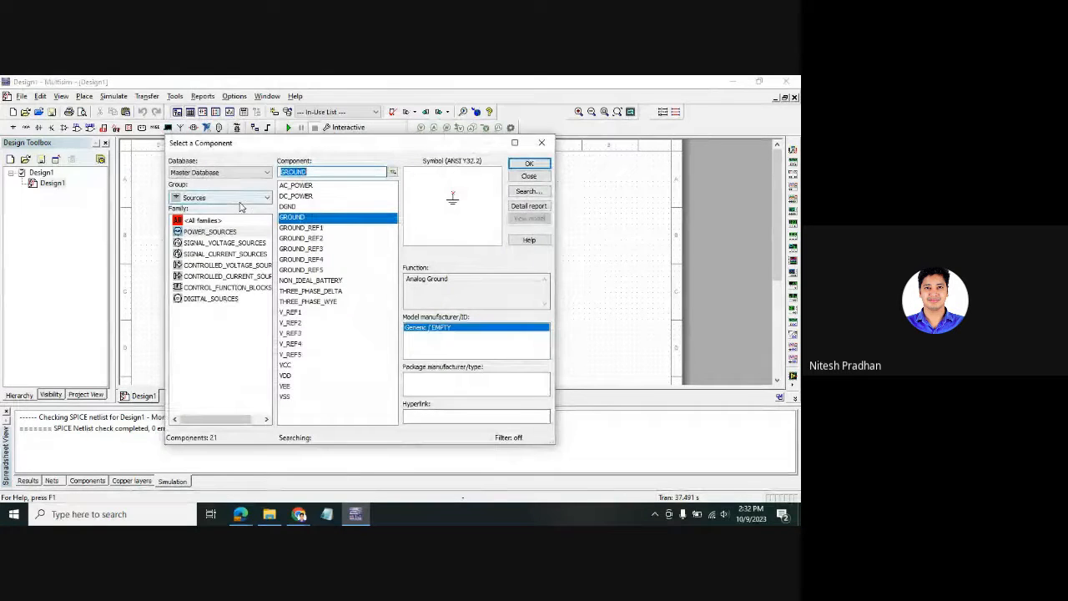
click(555, 141)
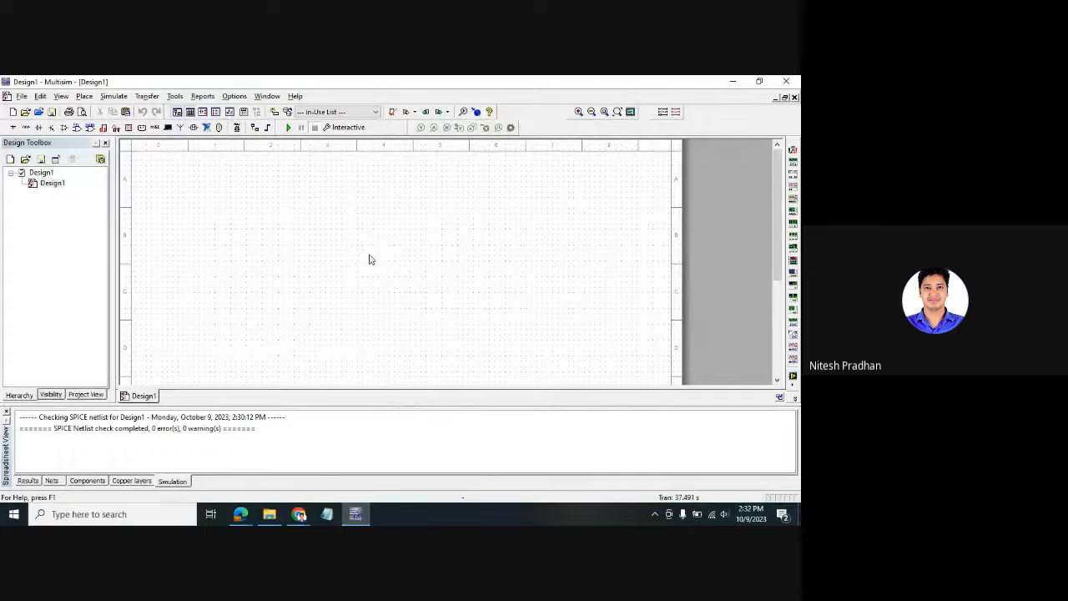
key(ctrl+w)
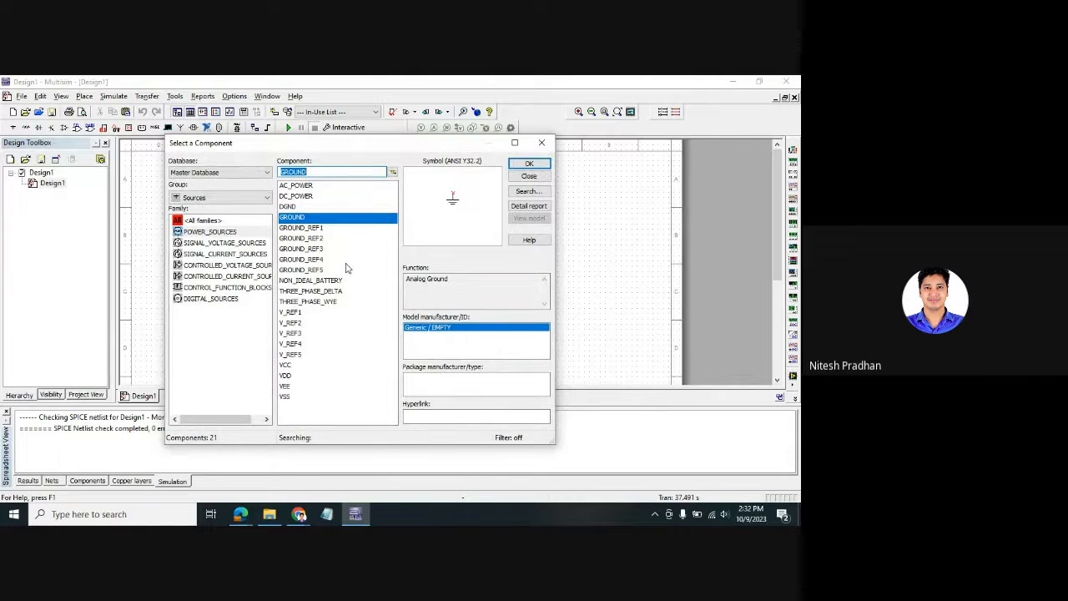
click(234, 177)
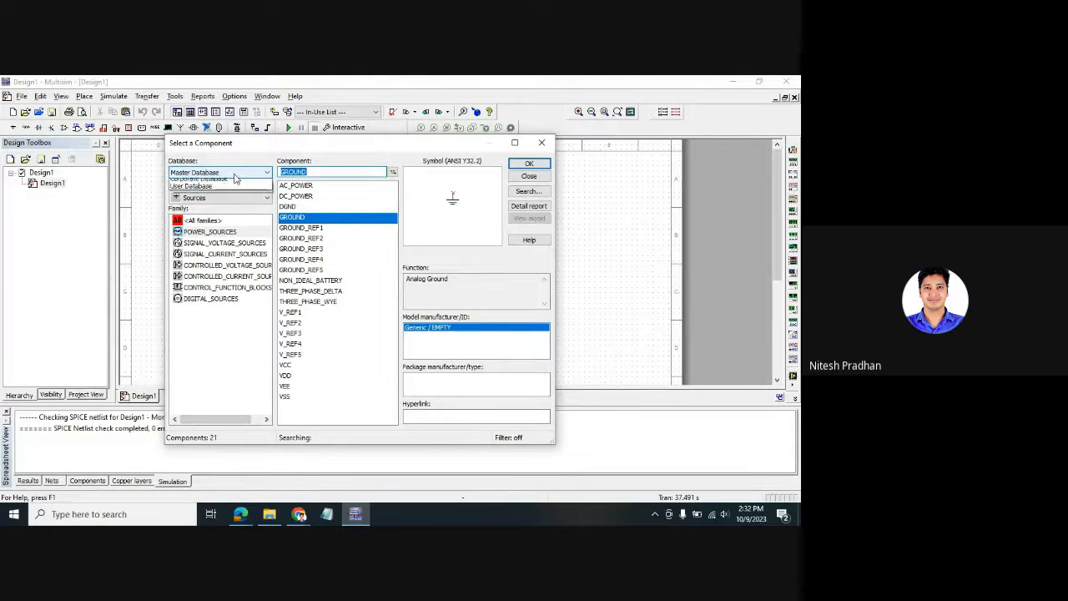
click(236, 301)
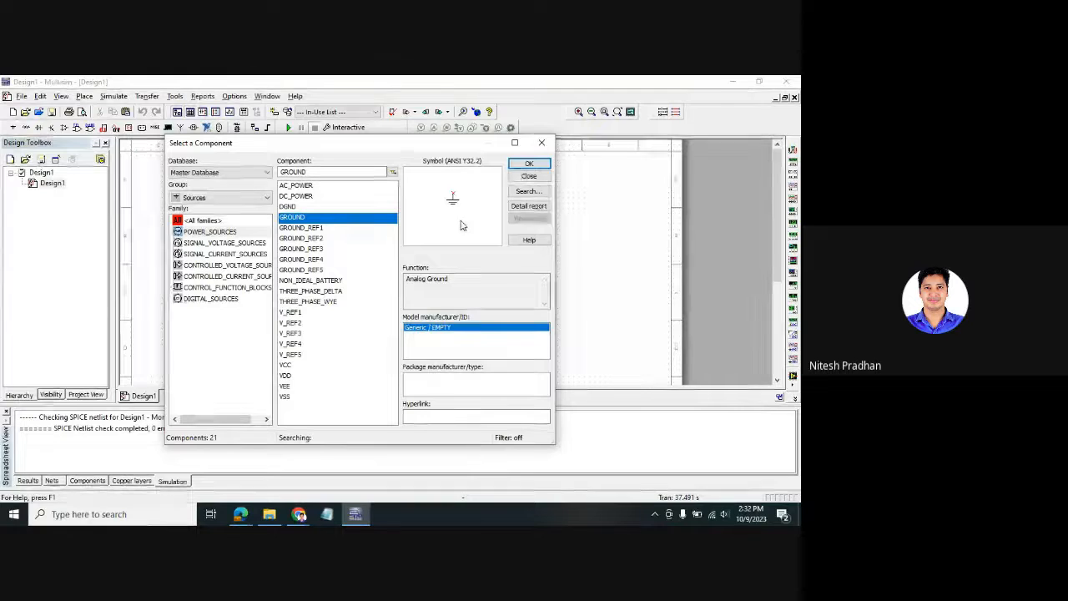
click(307, 196)
click(309, 186)
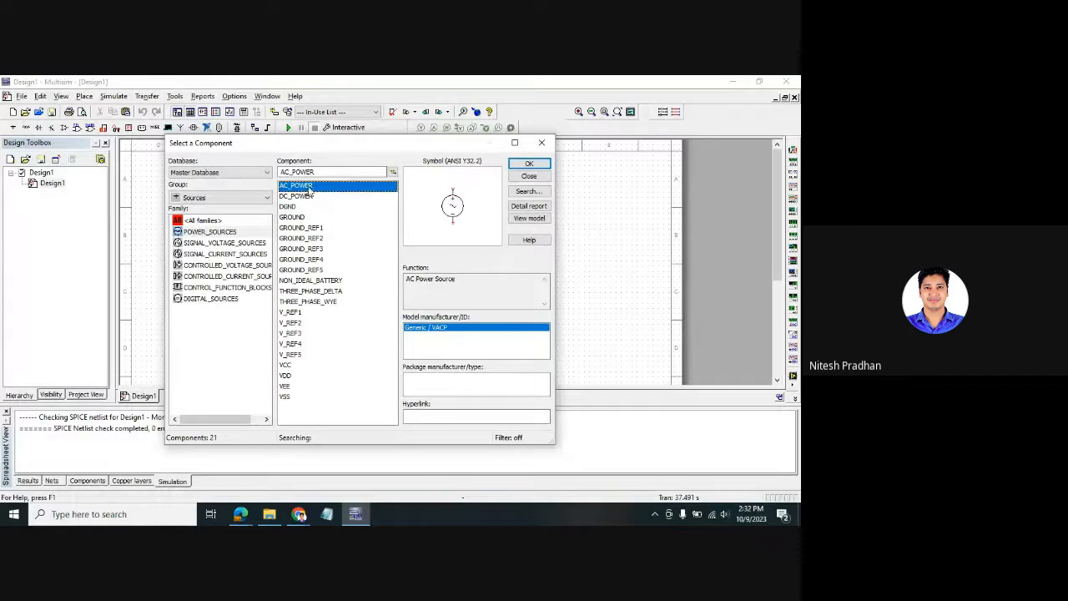
drag(412, 279, 464, 275)
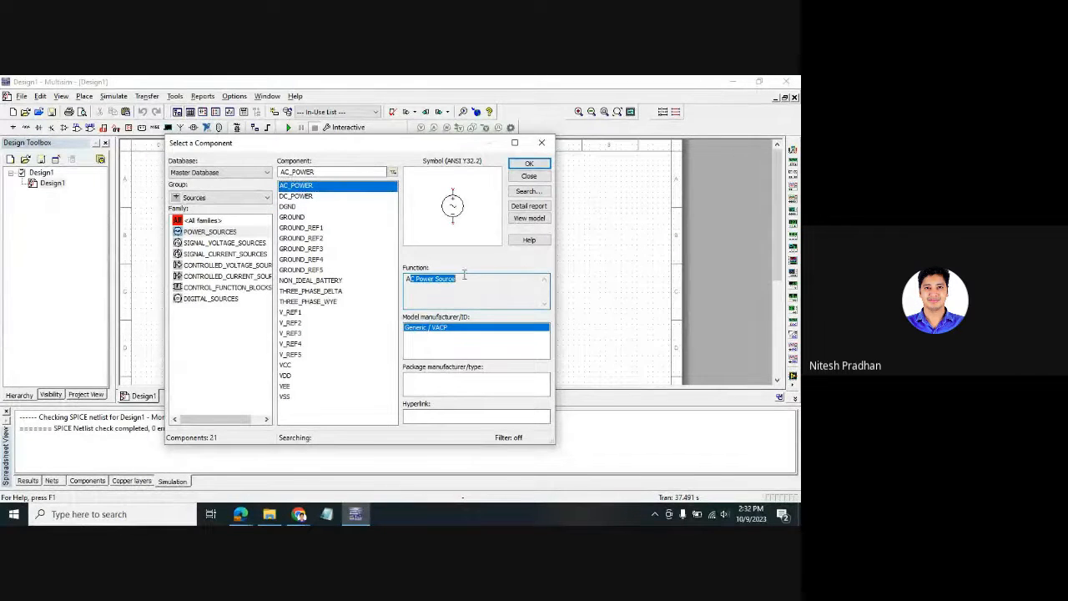
click(480, 344)
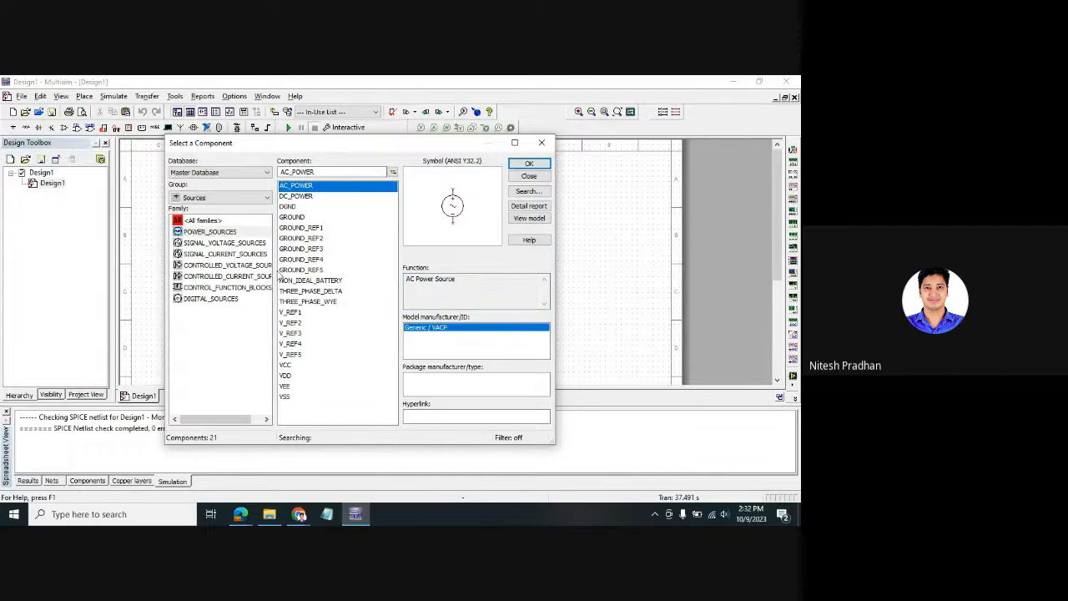
- Compare other source types, then place the AC power source on the schematic
click(304, 253)
click(307, 291)
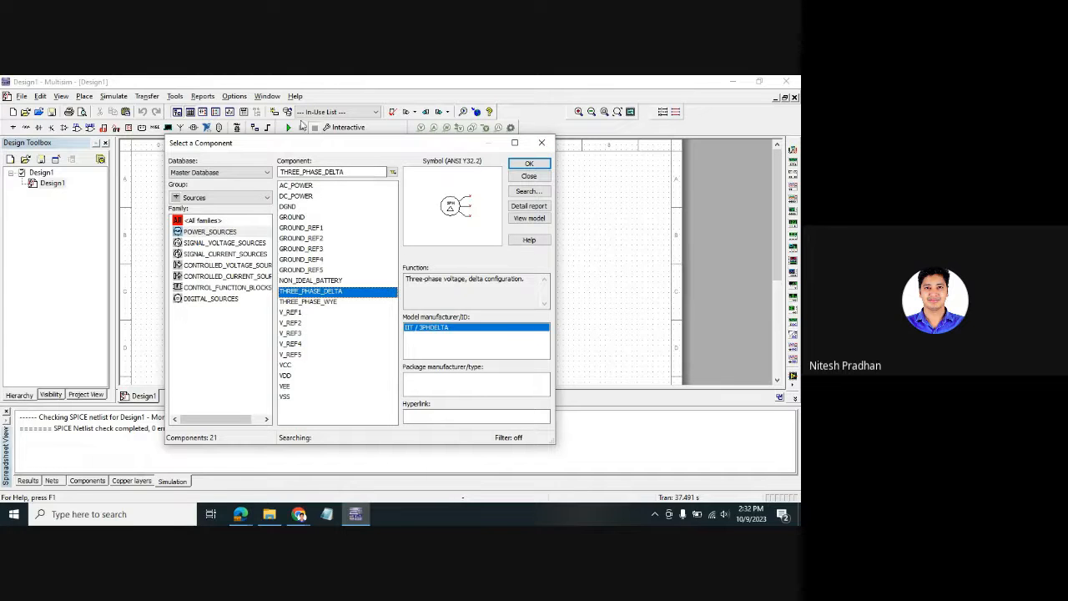
click(297, 186)
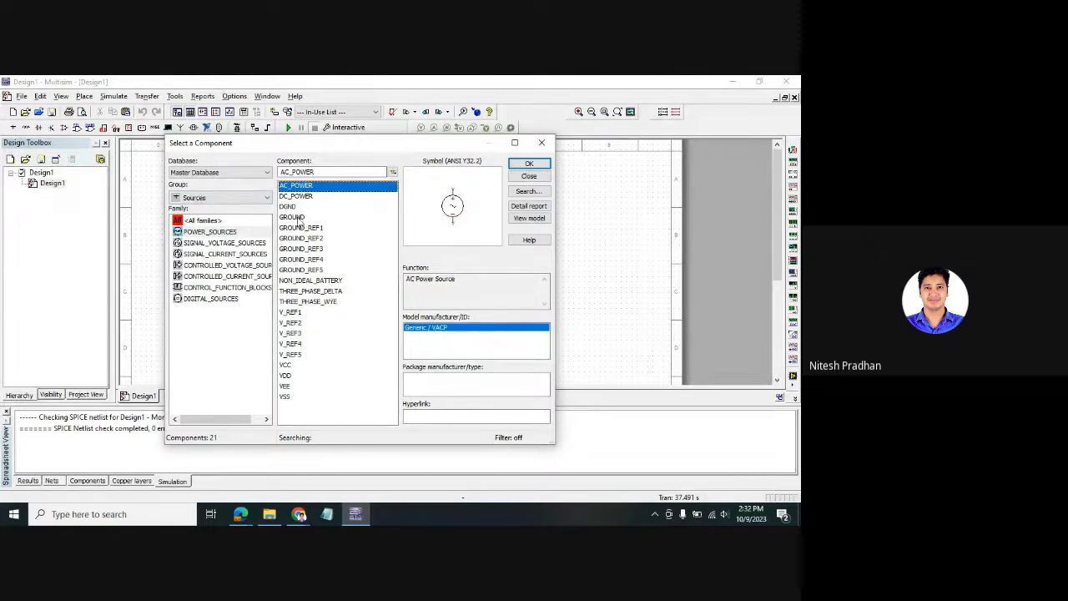
click(531, 165)
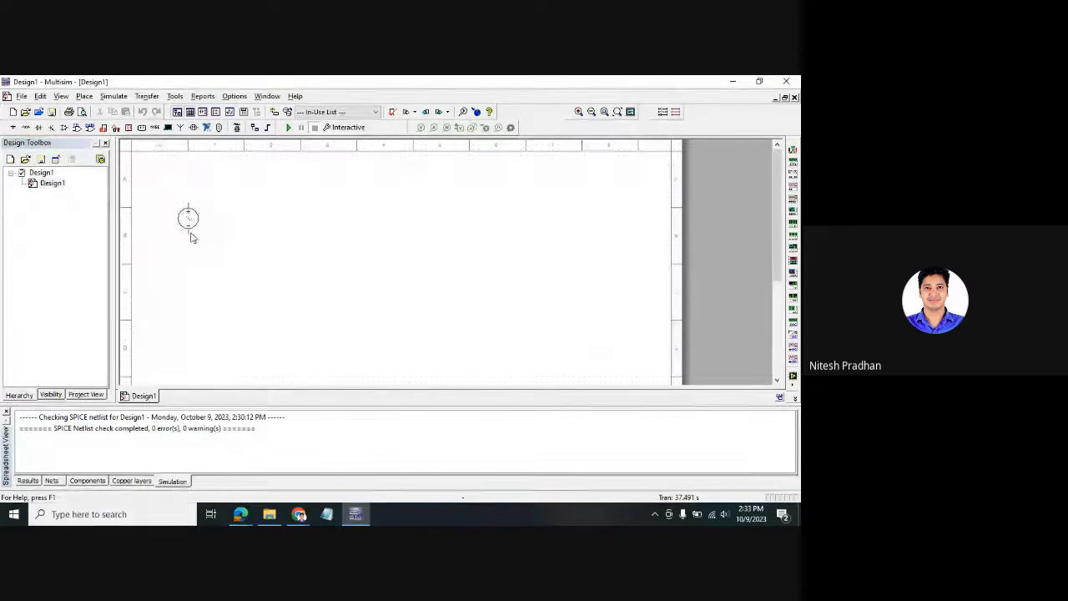
click(189, 218)
- Place two GROUND symbols, close the browser, and shift V1 and V2 slightly right
click(291, 217)
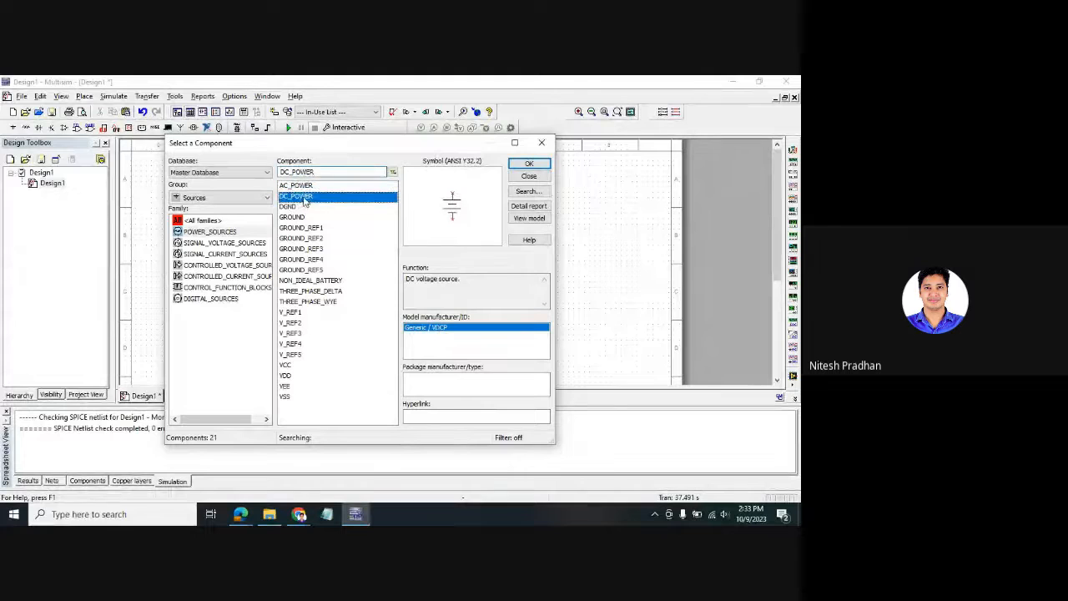
click(529, 164)
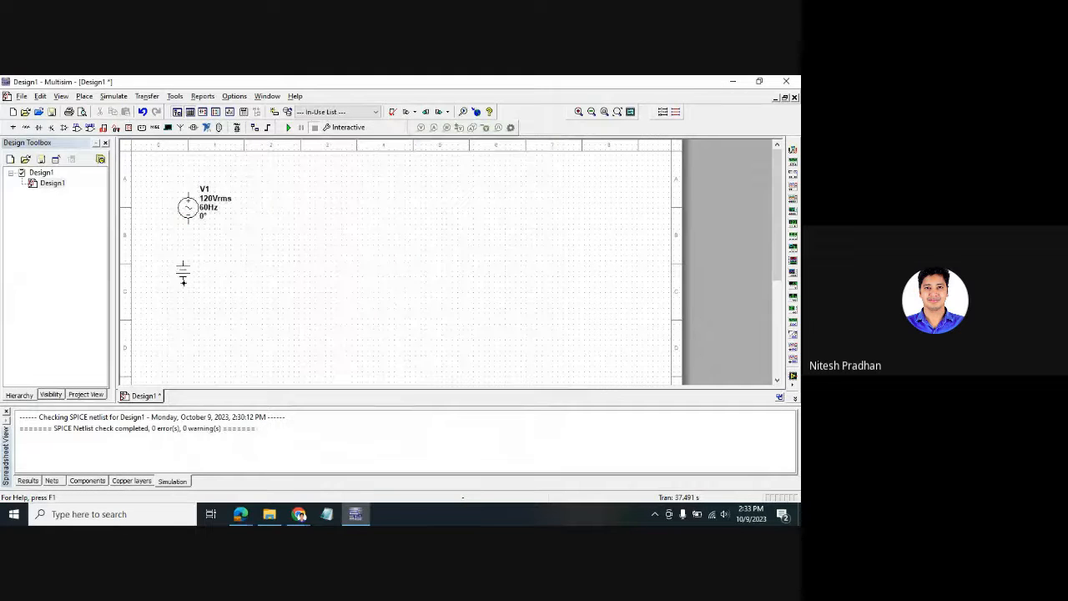
click(186, 284)
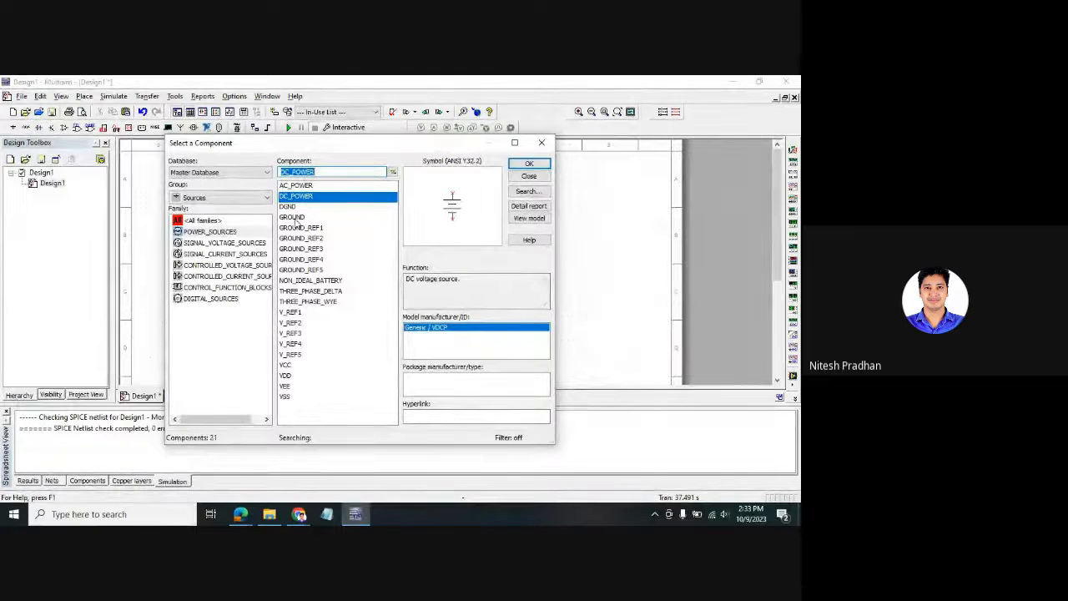
click(296, 217)
click(526, 165)
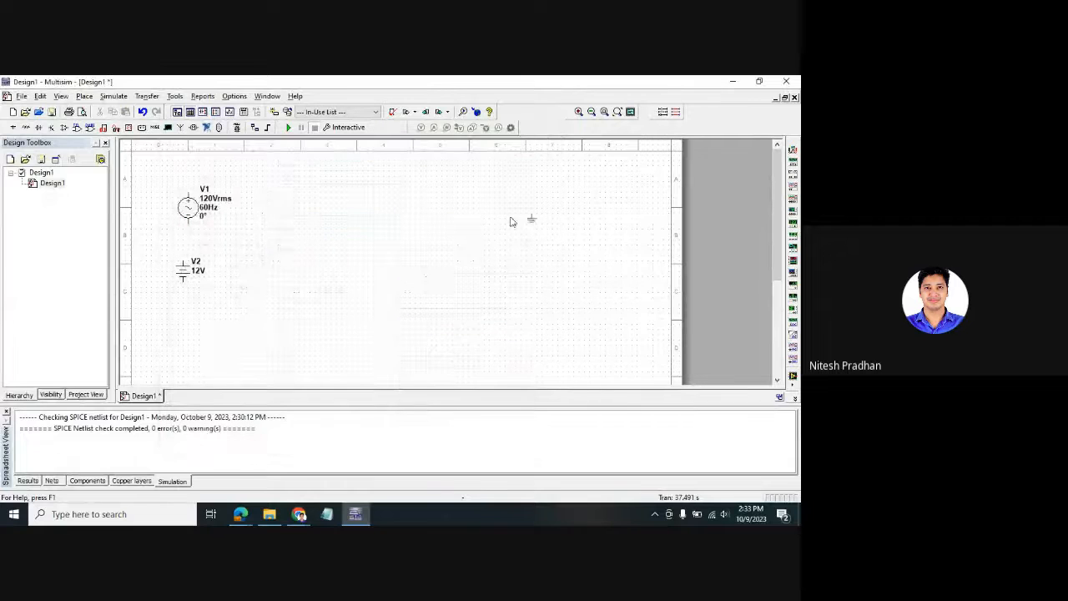
click(451, 226)
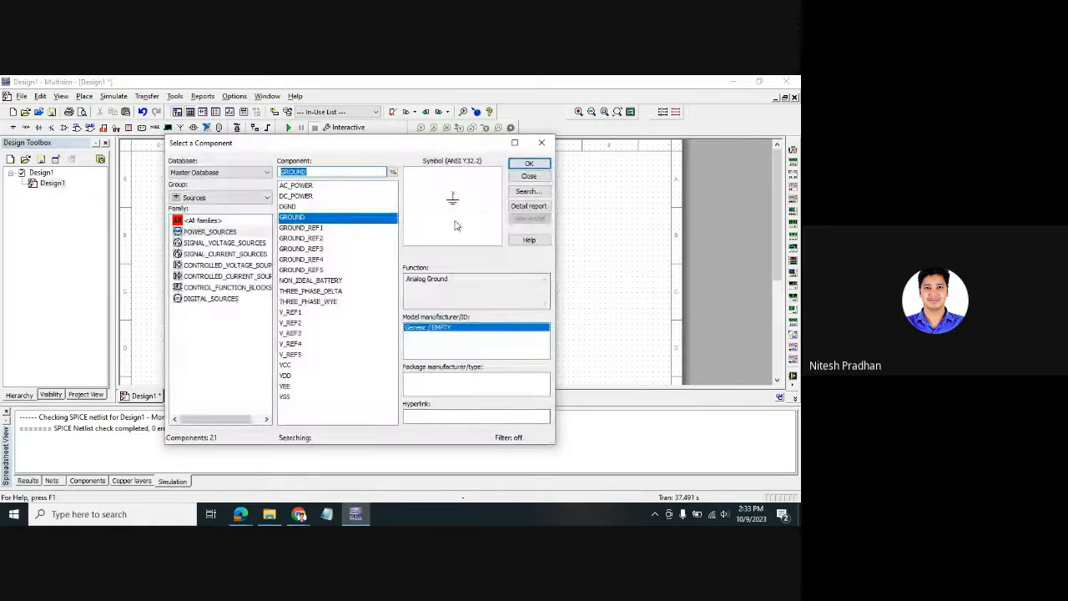
click(526, 166)
click(445, 286)
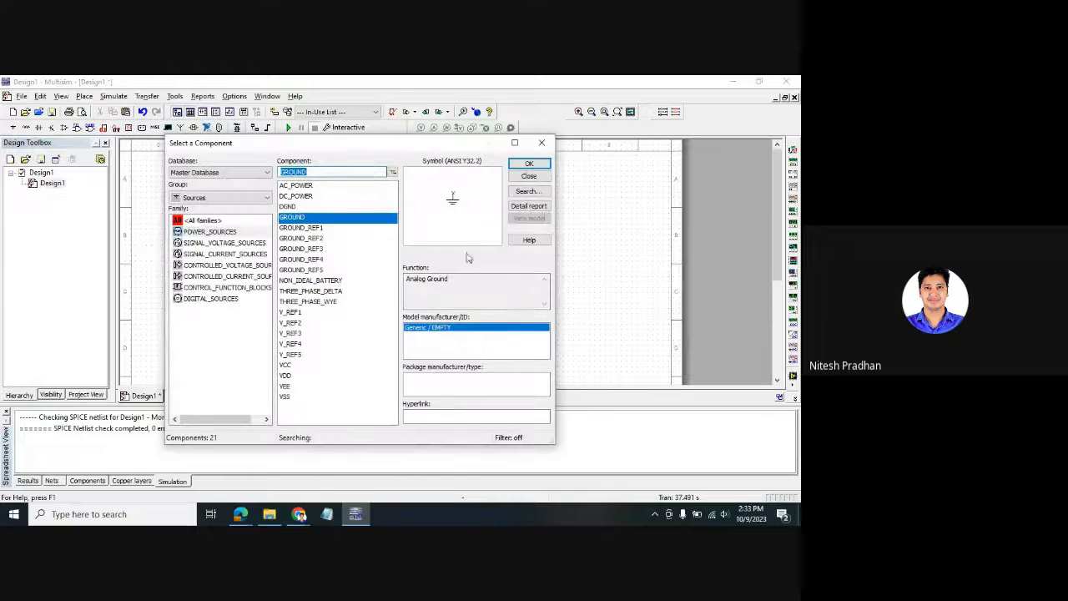
click(542, 143)
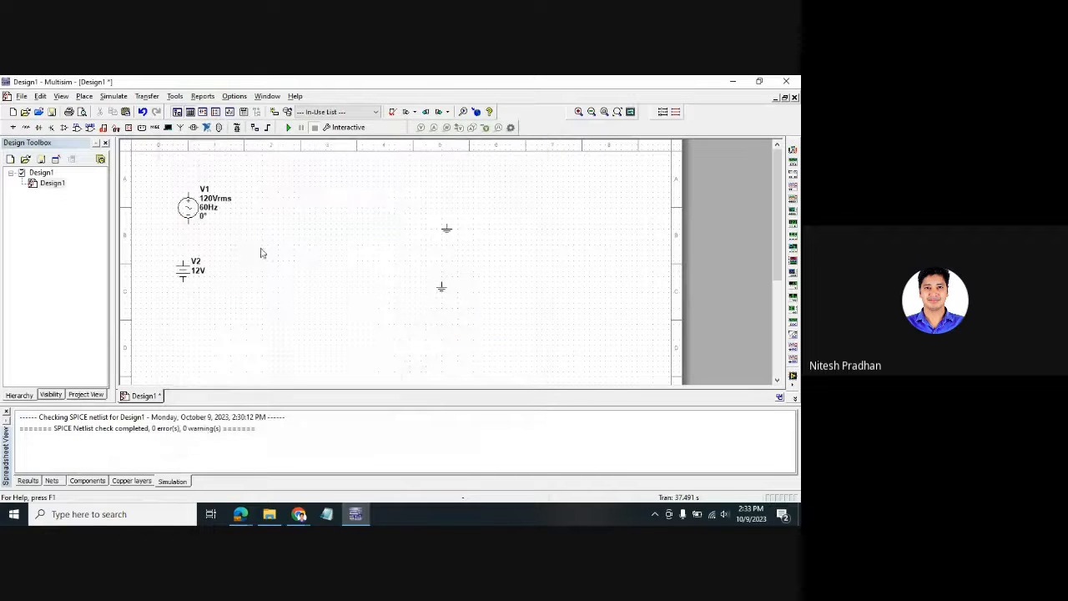
drag(196, 212, 217, 206)
drag(183, 269, 216, 269)
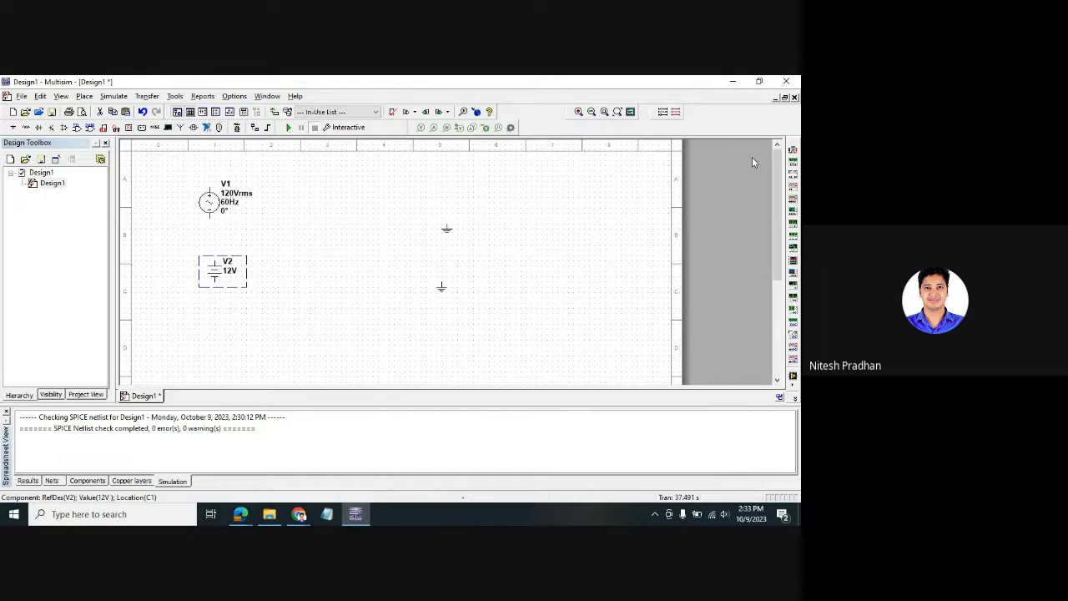
- Place multimeter XMM1 above the AC source, nudge it left, and dock its readout panel top-right
click(793, 161)
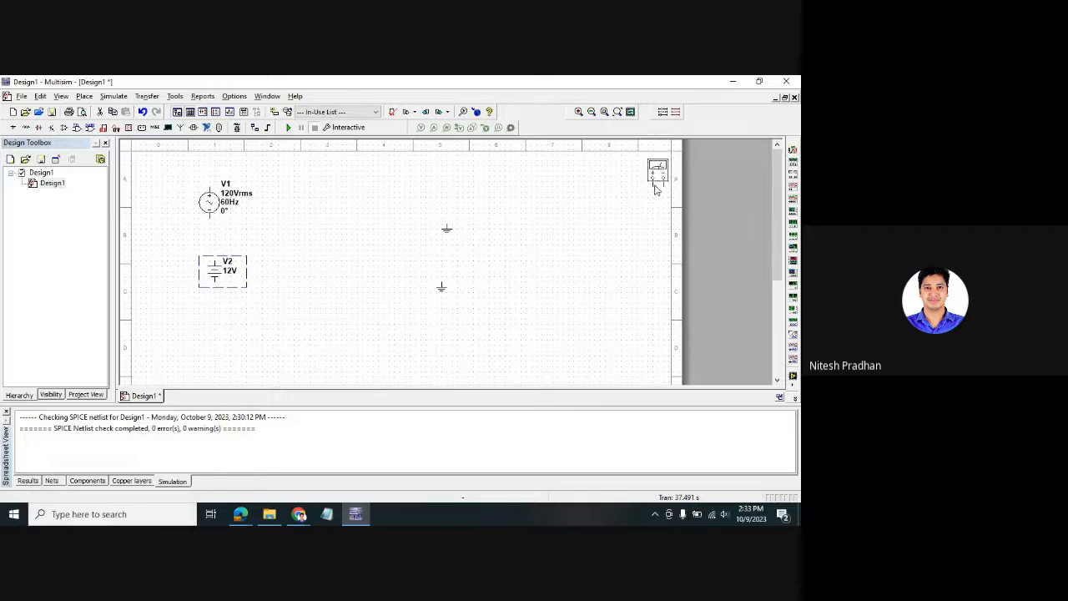
click(367, 188)
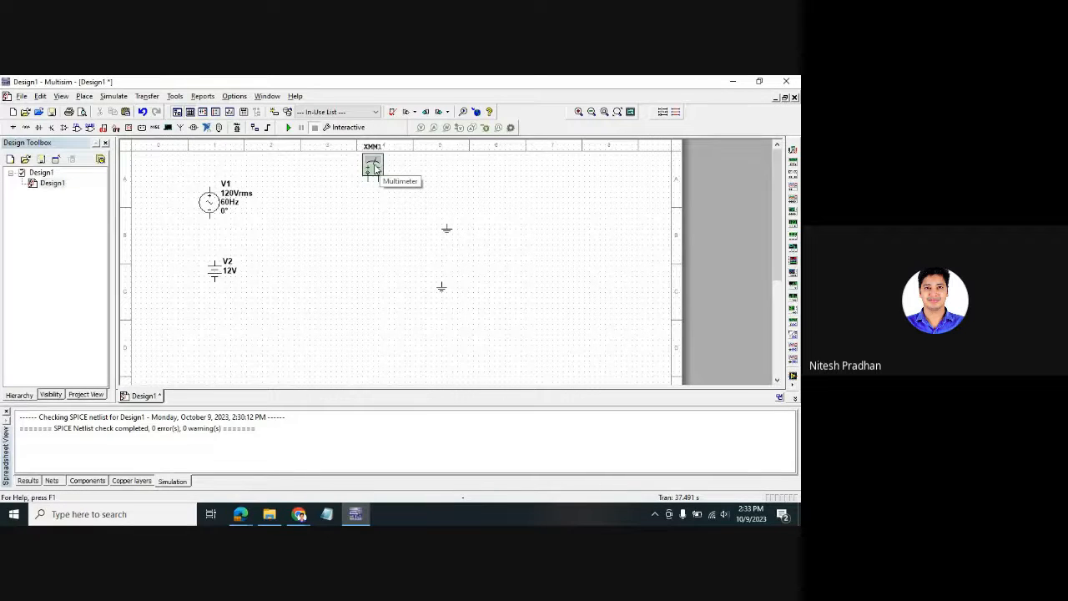
drag(374, 167, 348, 167)
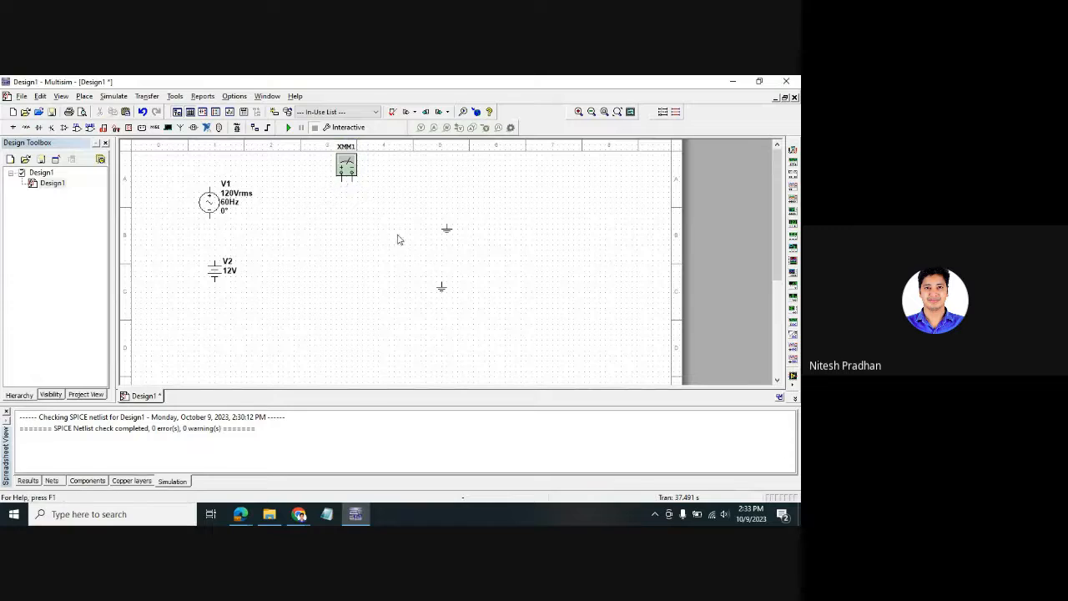
double_click(348, 167)
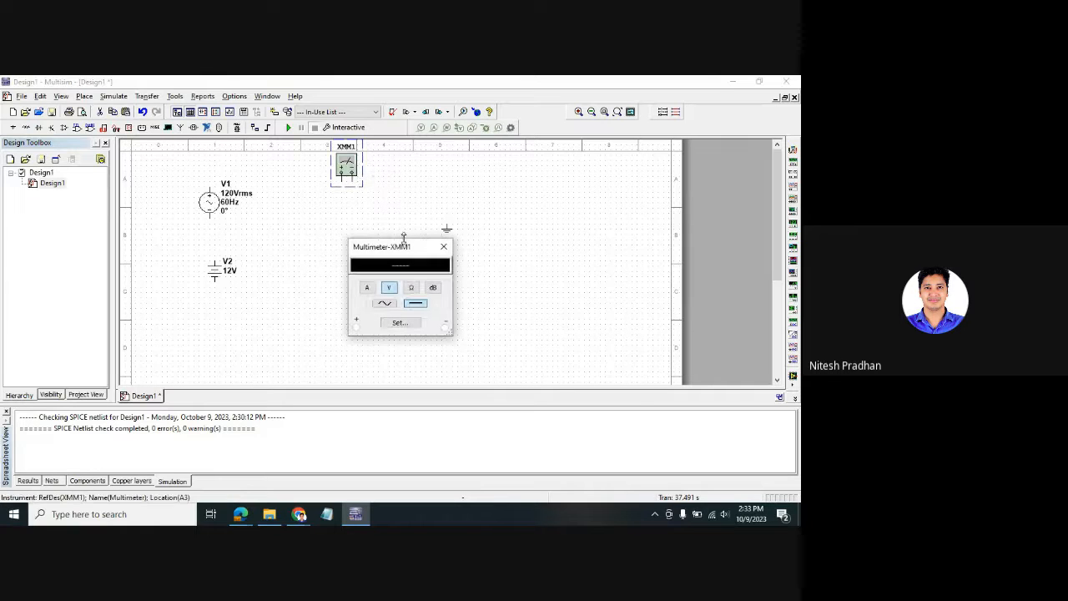
drag(396, 247, 584, 137)
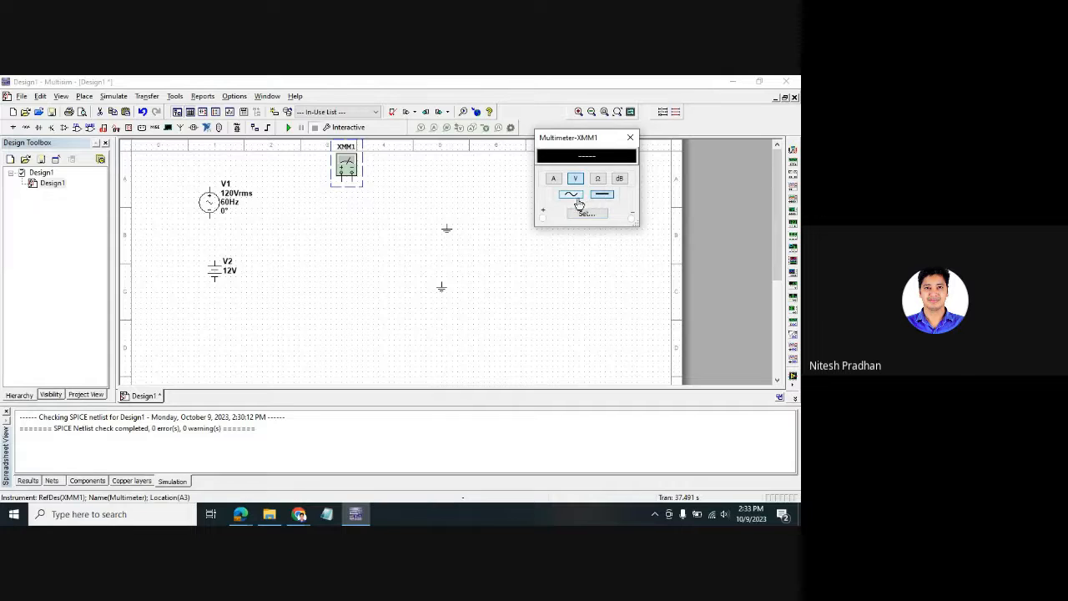
- Wire V1's terminals to XMM1's + and − inputs, switch to AC volts, and simulate to read 119.999 V
click(341, 252)
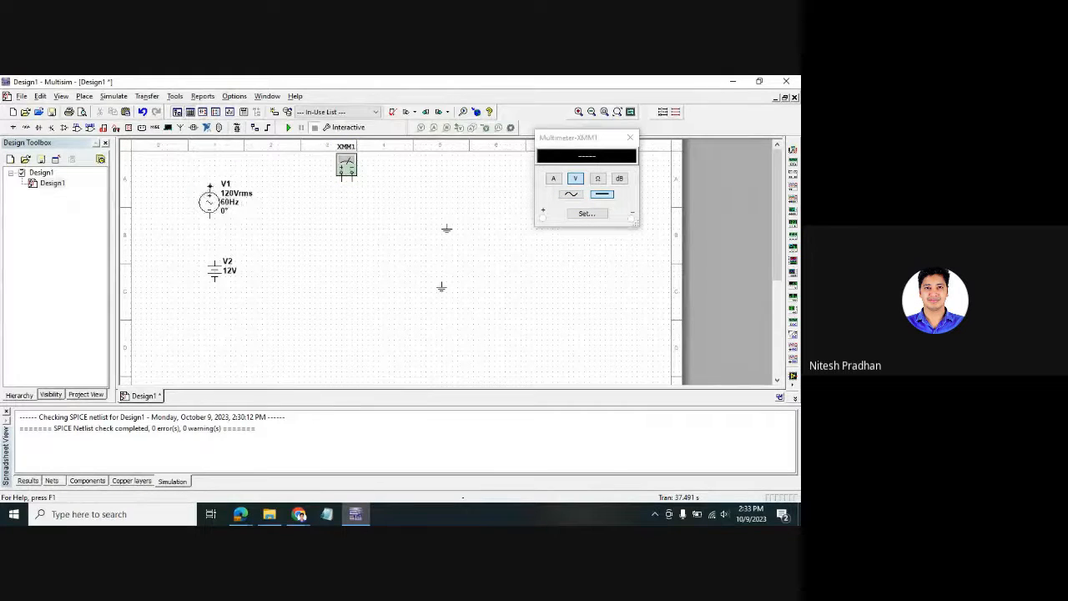
click(209, 185)
click(341, 178)
click(210, 217)
click(353, 176)
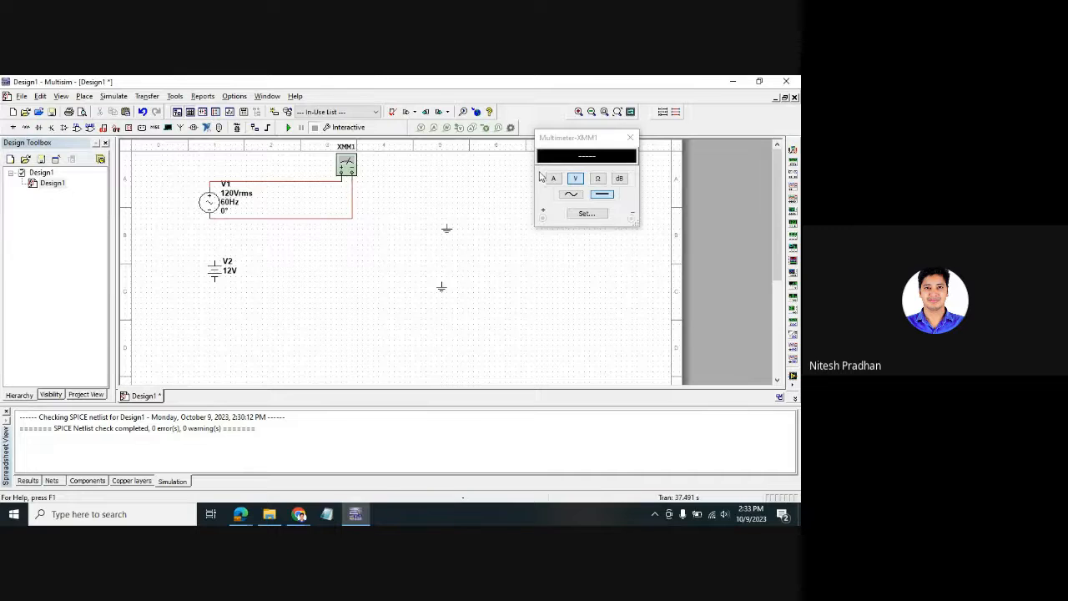
click(572, 195)
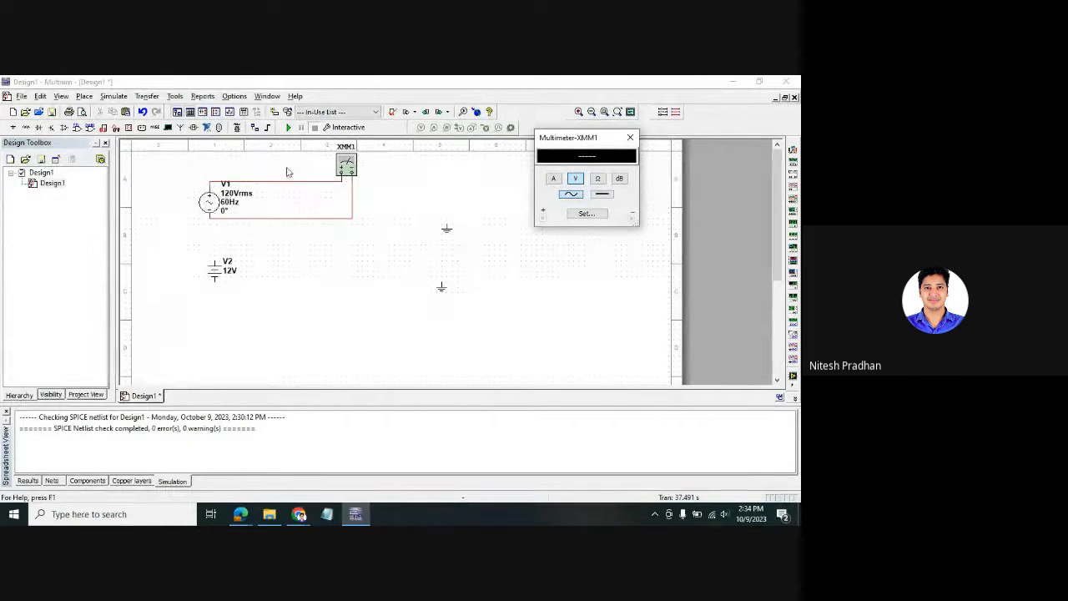
click(291, 129)
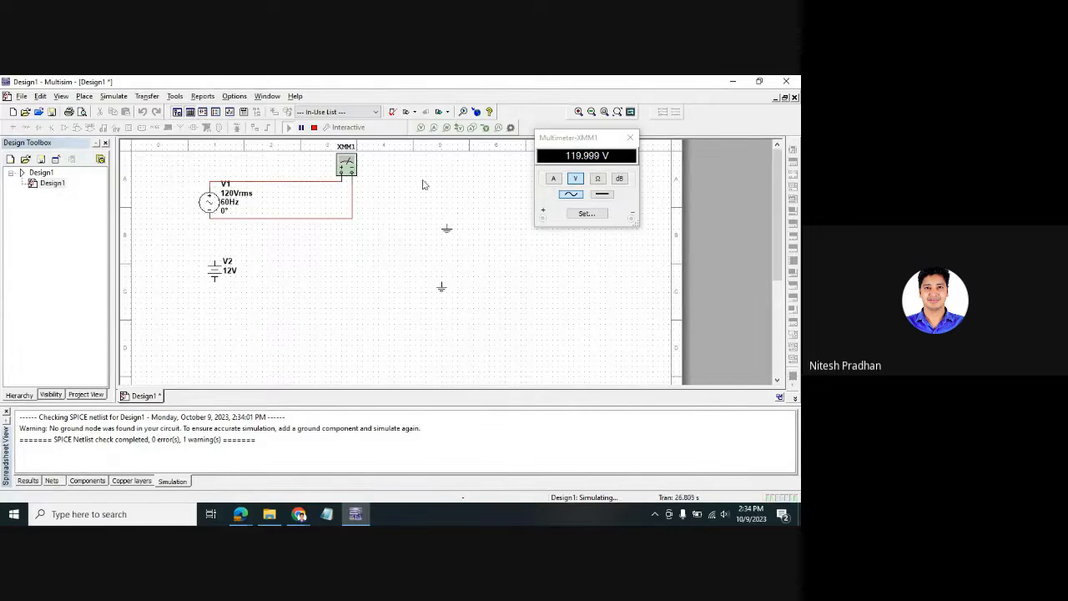
- Attach a ground to V1's return wire corner, rerun to confirm 119.999 V, then stop
click(314, 128)
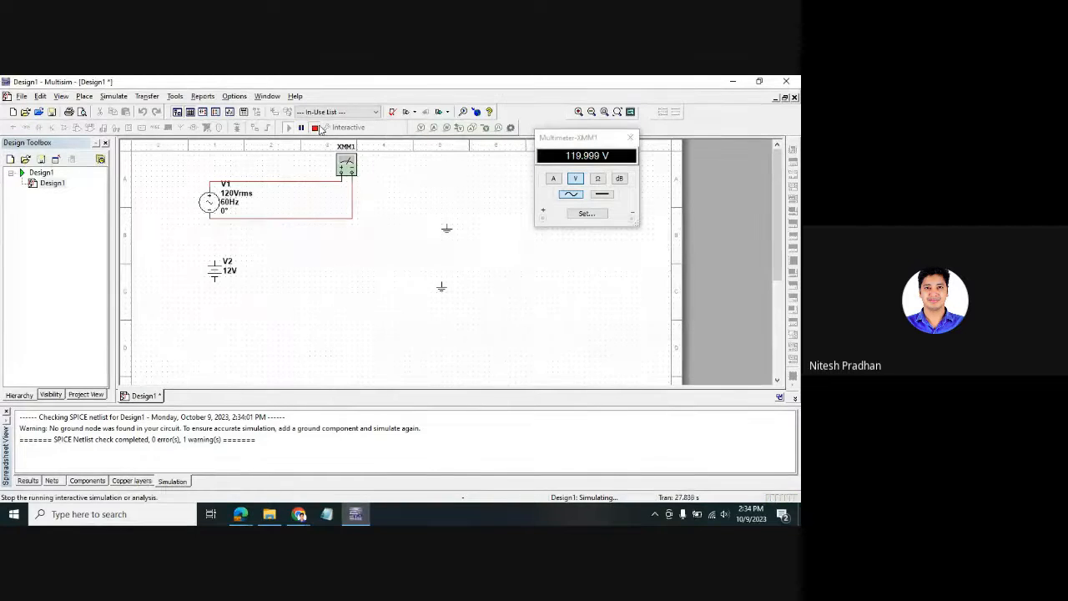
click(447, 230)
drag(418, 235, 351, 227)
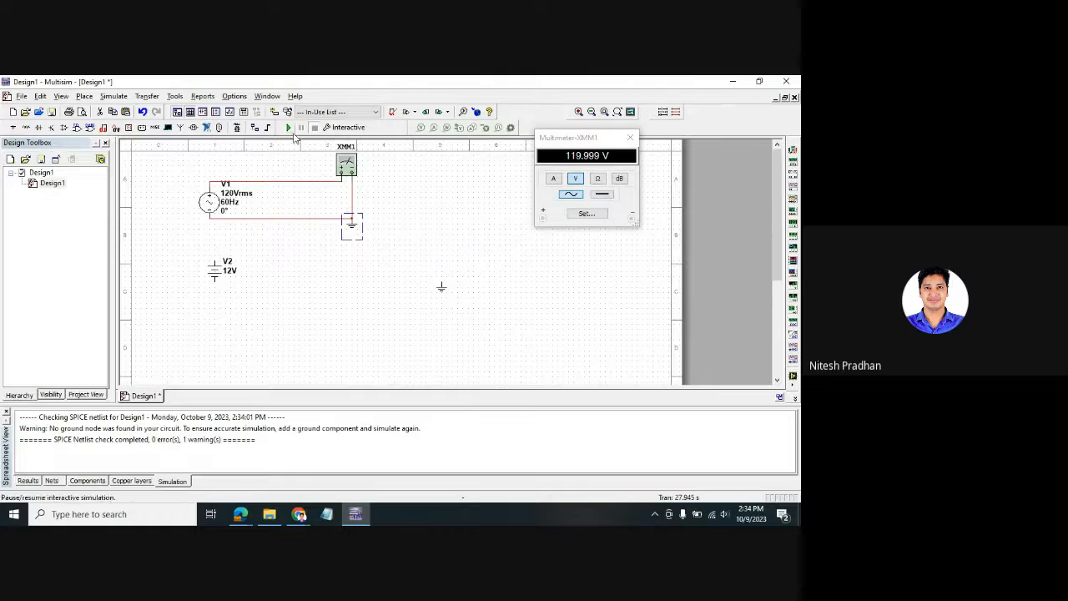
click(289, 130)
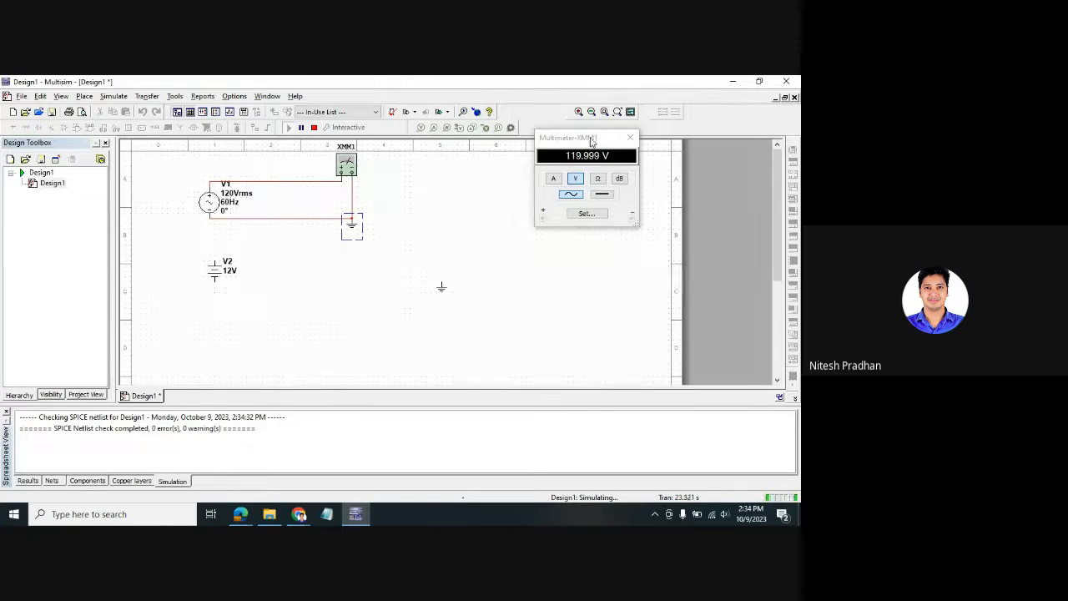
click(314, 127)
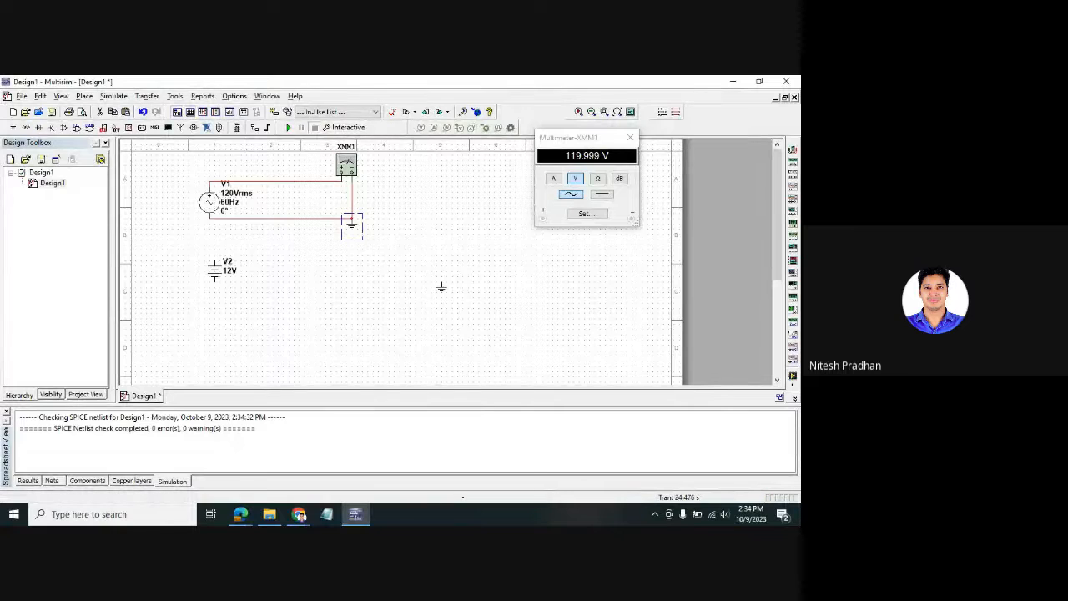
- Place a second multimeter, XMM2, and wire it across battery V2's positive and negative terminals
click(792, 150)
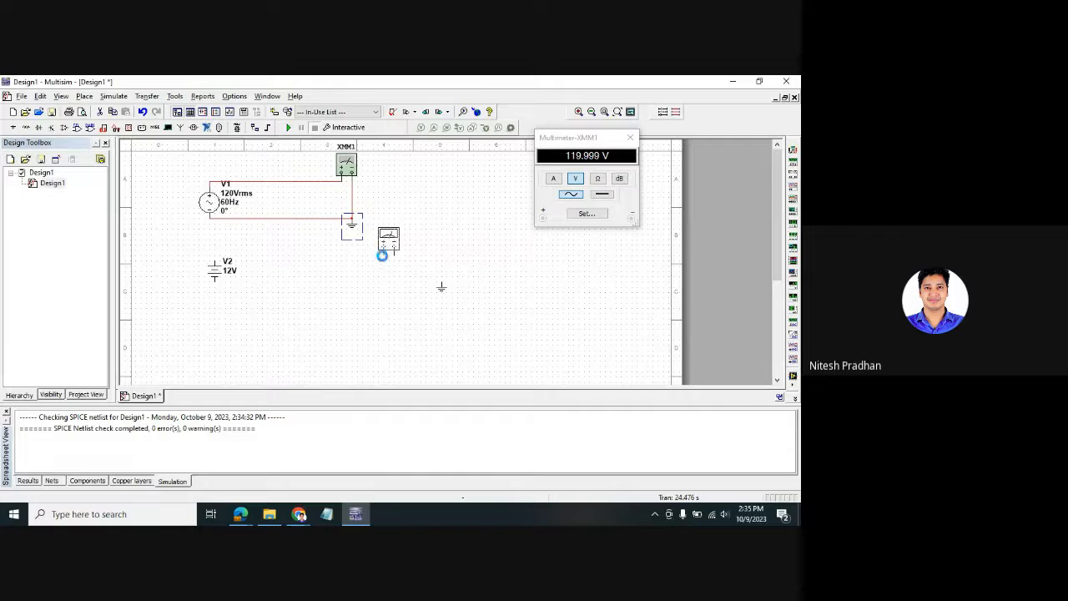
click(384, 257)
click(384, 253)
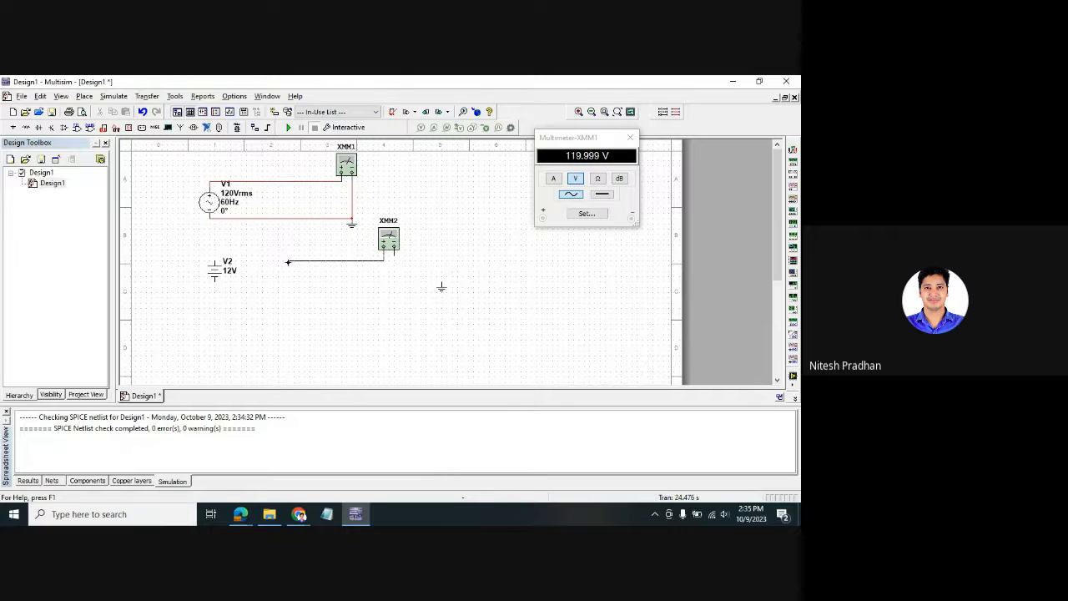
click(215, 259)
click(215, 281)
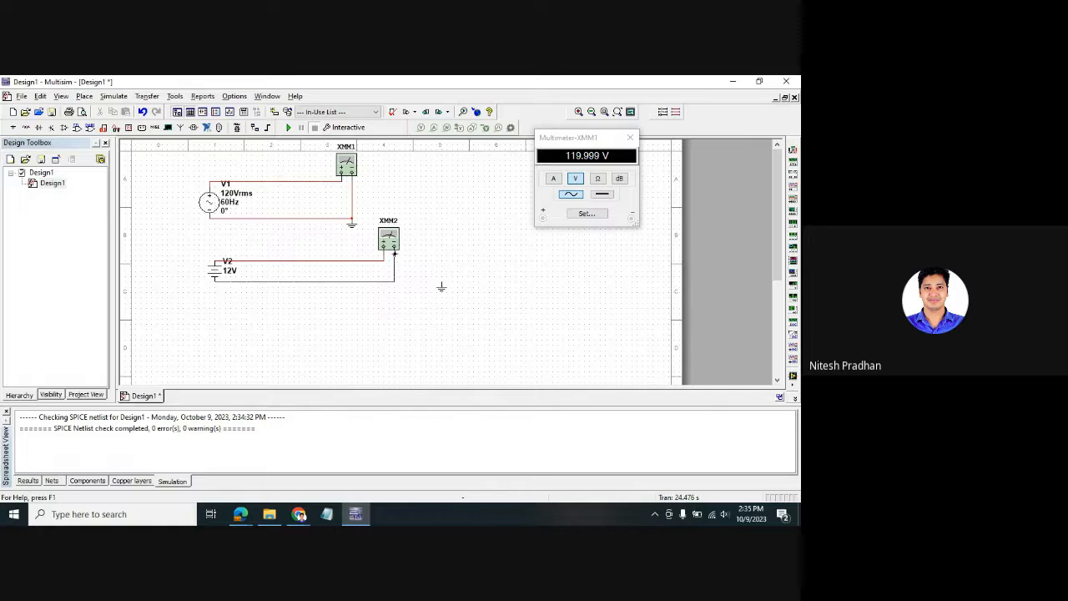
drag(321, 264, 317, 249)
drag(391, 242, 427, 227)
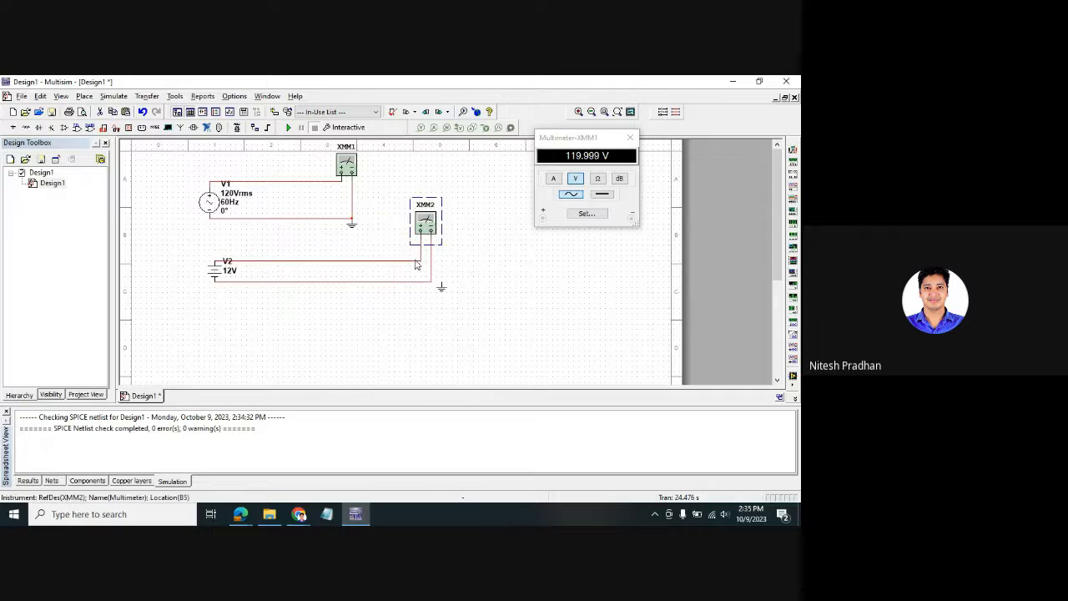
click(422, 325)
- Ground V2's return wire, open XMM2's readout panel, and simulate to read 12 V
click(443, 290)
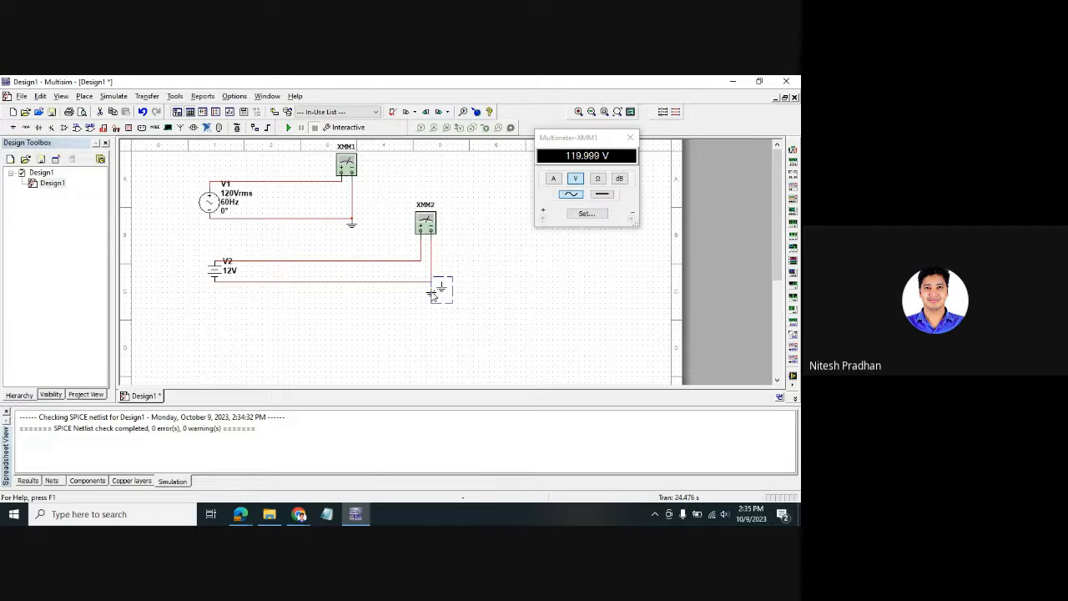
drag(429, 289, 431, 290)
click(511, 330)
double_click(427, 223)
drag(409, 253, 593, 264)
click(288, 128)
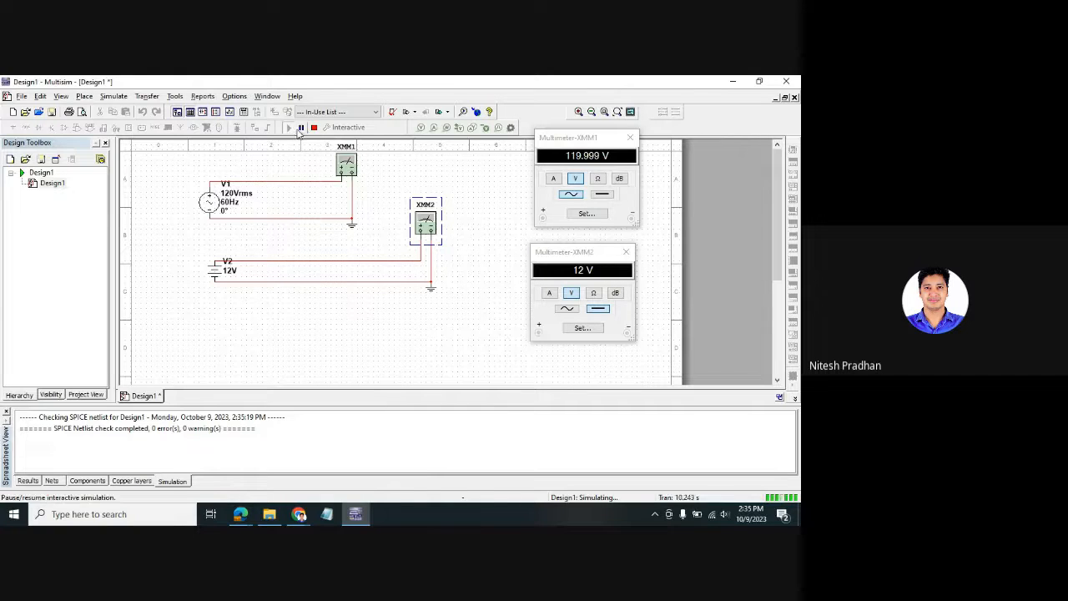
click(314, 128)
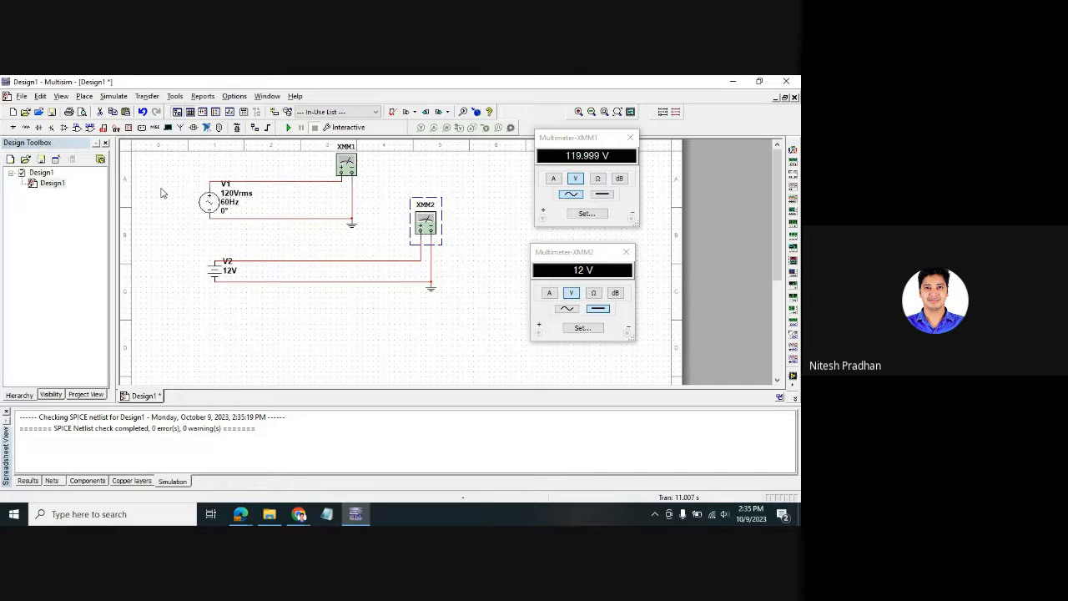
- Set V1's RMS voltage to 20 V and frequency to 50 Hz, then move its label left
double_click(210, 204)
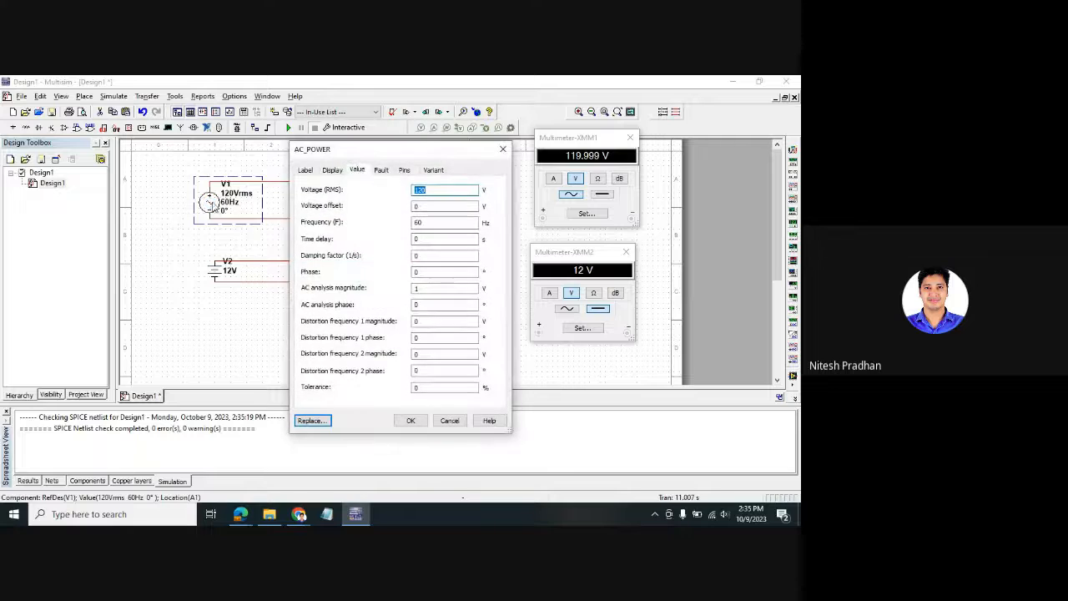
drag(351, 155, 621, 141)
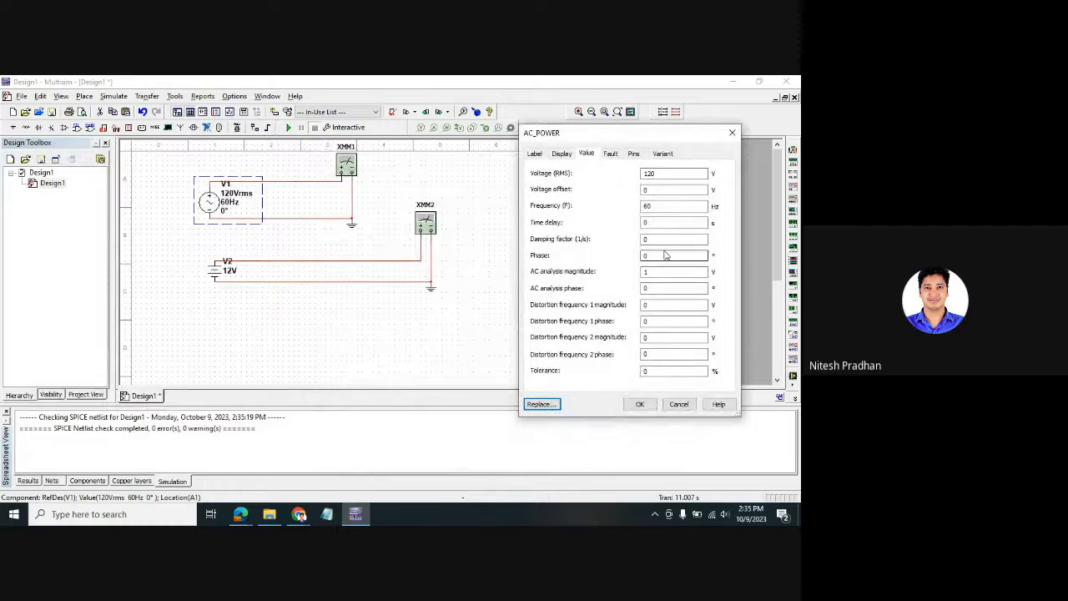
click(656, 172)
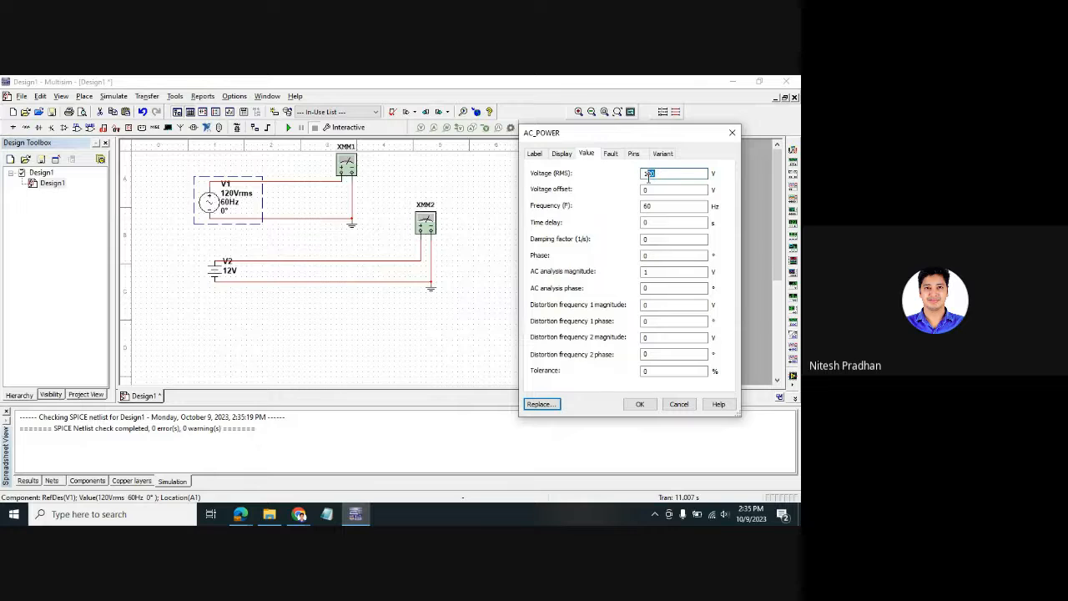
drag(649, 173, 644, 173)
key(BackSpace)
click(670, 206)
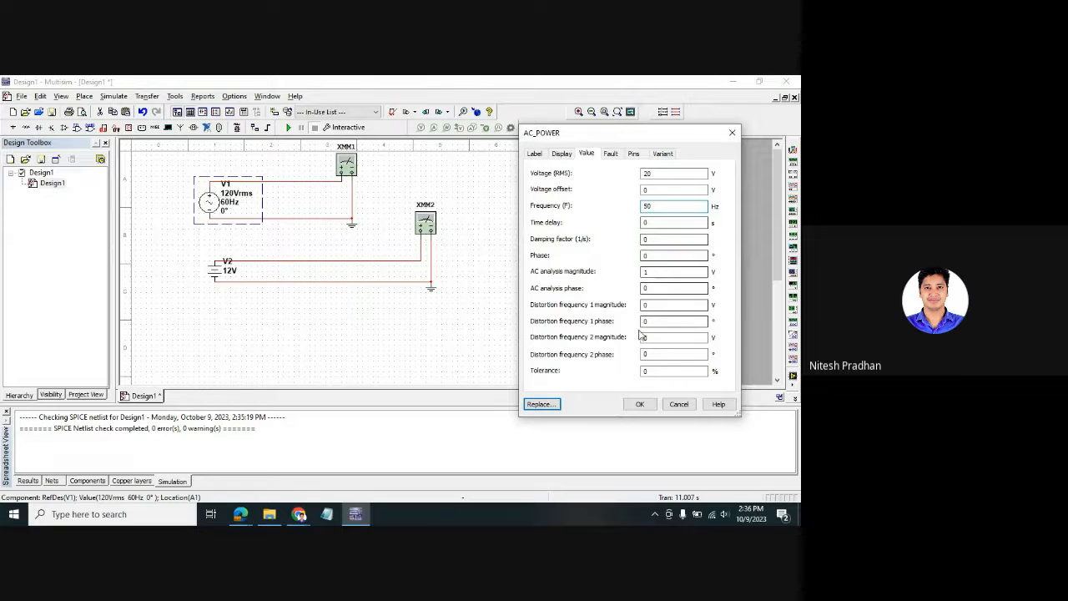
click(639, 404)
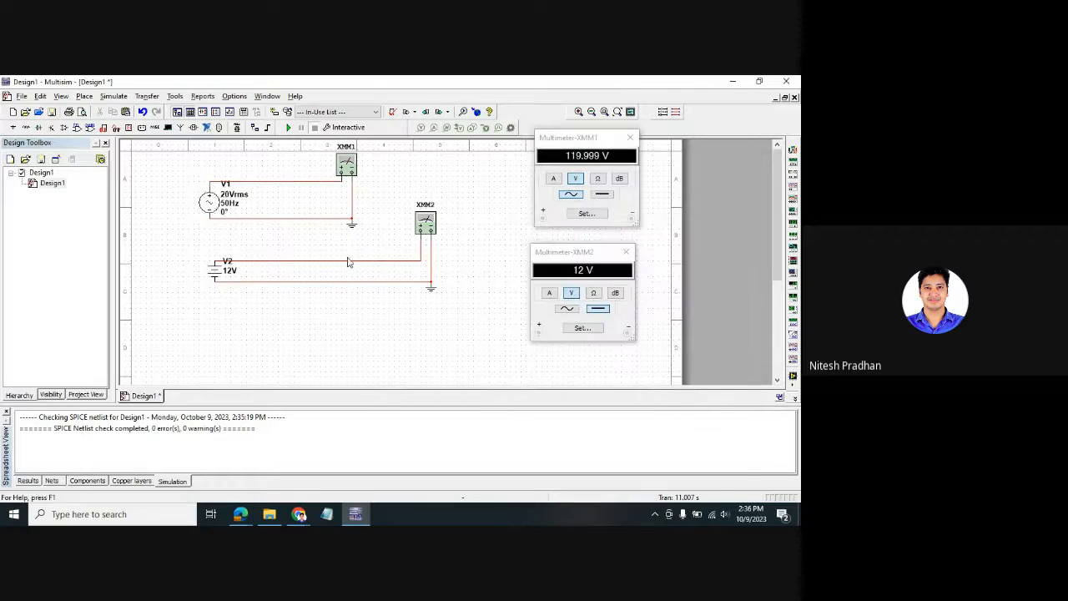
drag(227, 202, 171, 197)
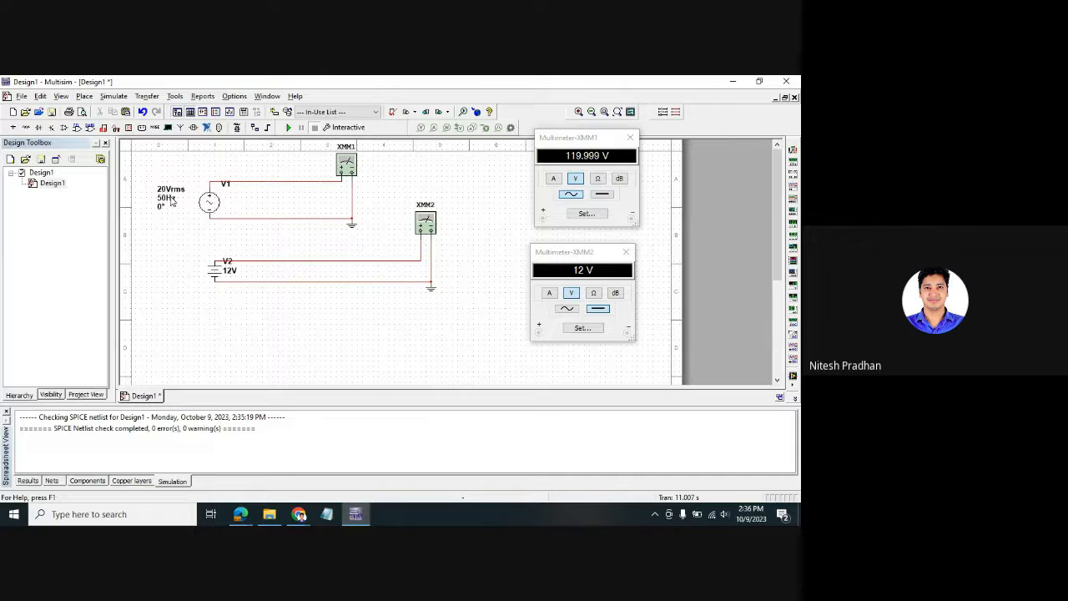
- Set battery V2 to 5 V, move its label left, and simulate to read 20 V and 5 V
double_click(215, 271)
text(5)
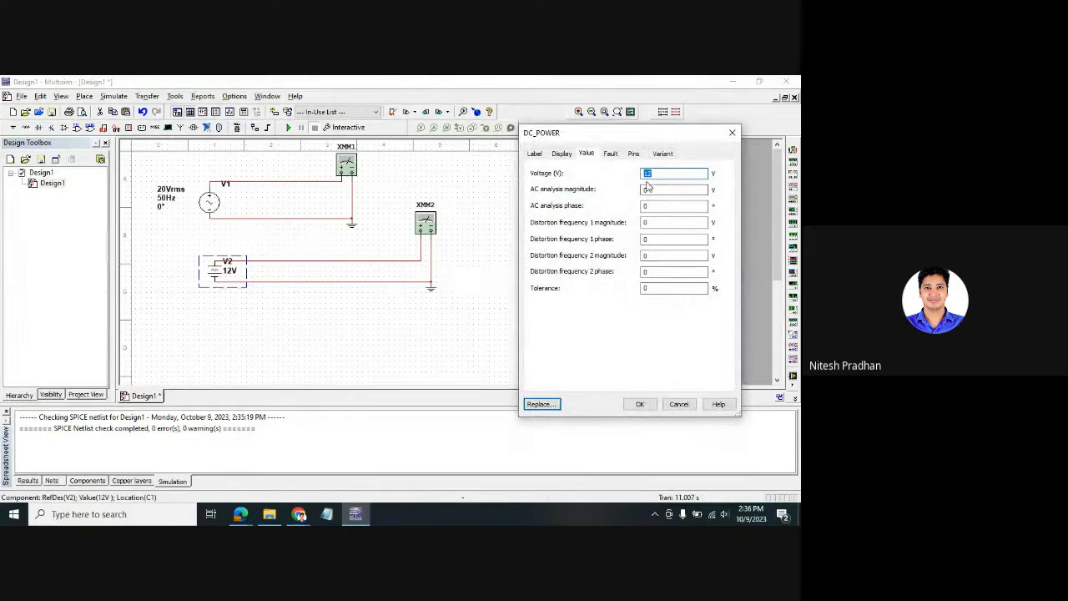
click(640, 404)
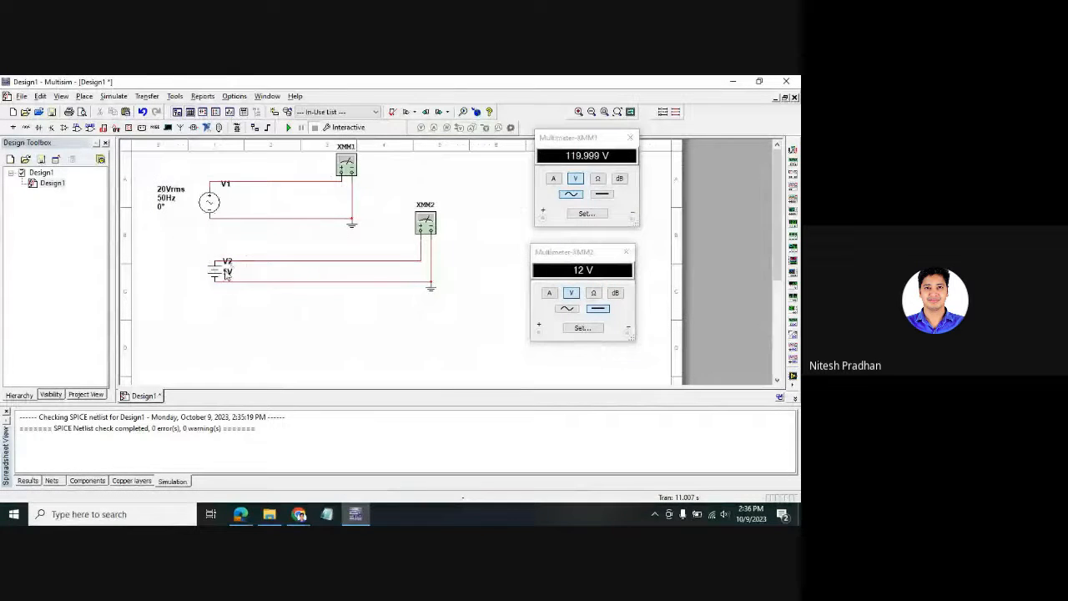
drag(219, 269, 176, 272)
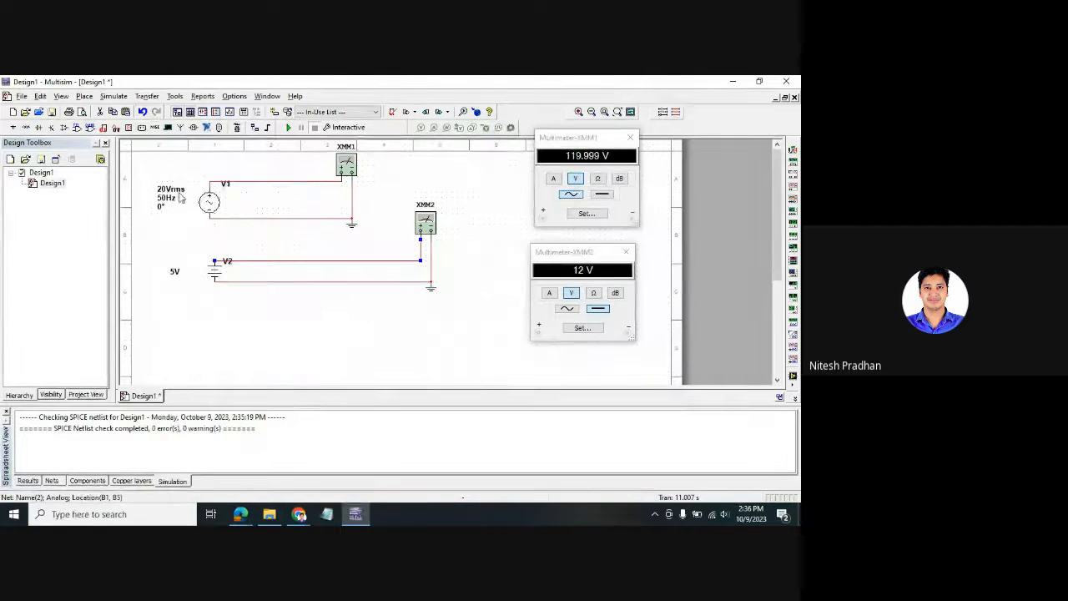
click(287, 127)
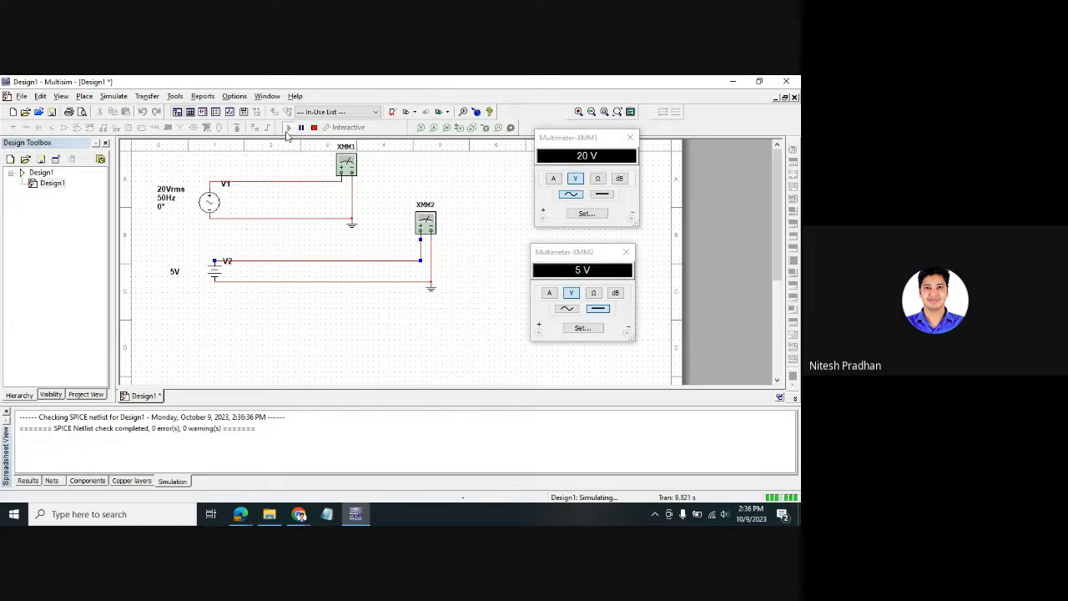
- Stop the simulation, shift XMM1 and the AC loop right, and move the DC battery circuit lower
click(314, 126)
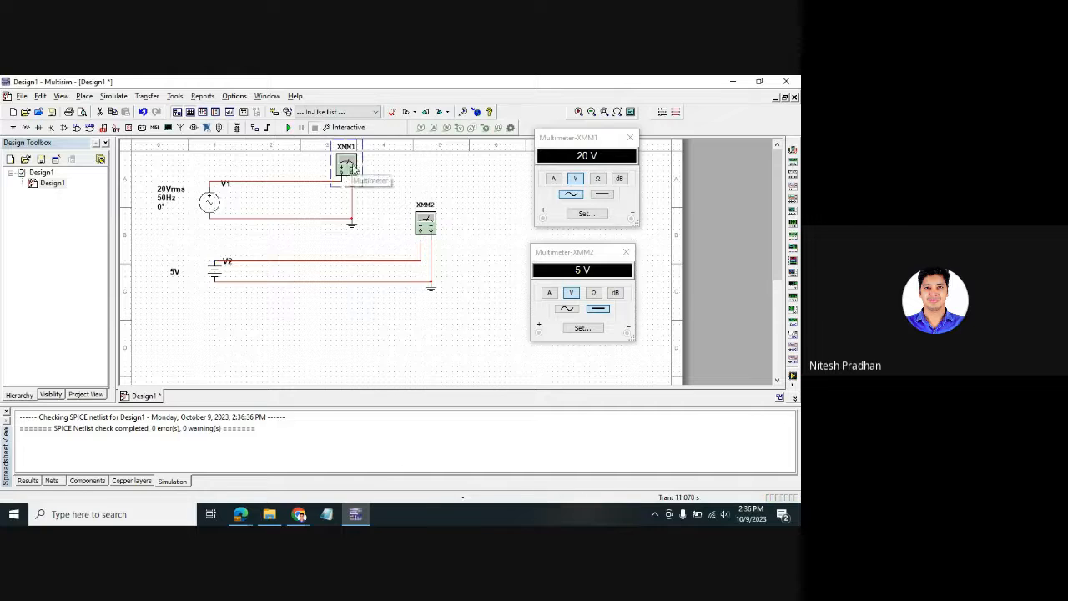
drag(350, 169, 408, 169)
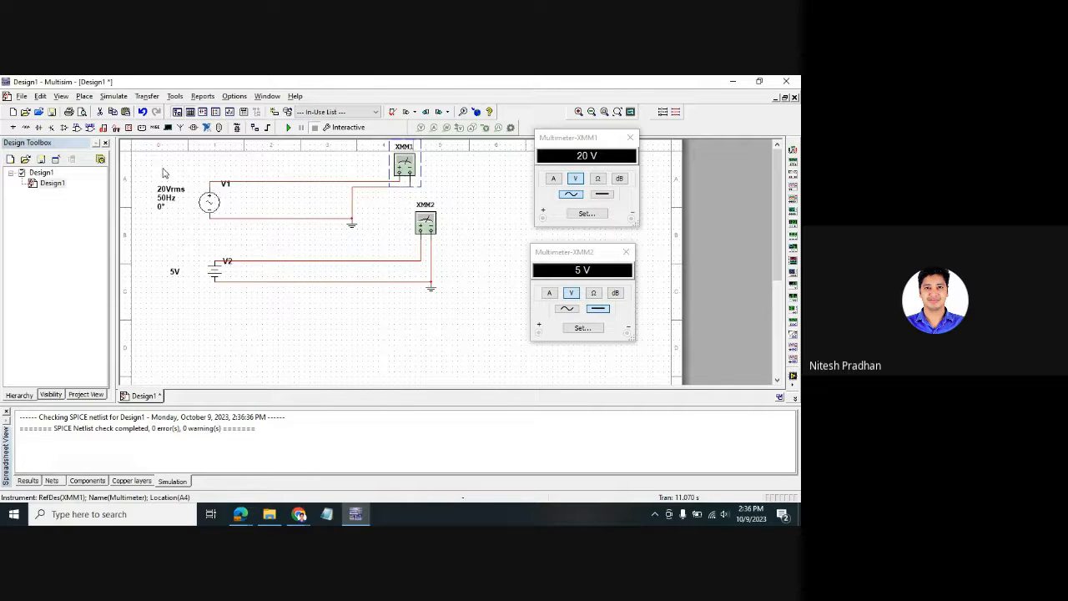
drag(163, 169, 237, 191)
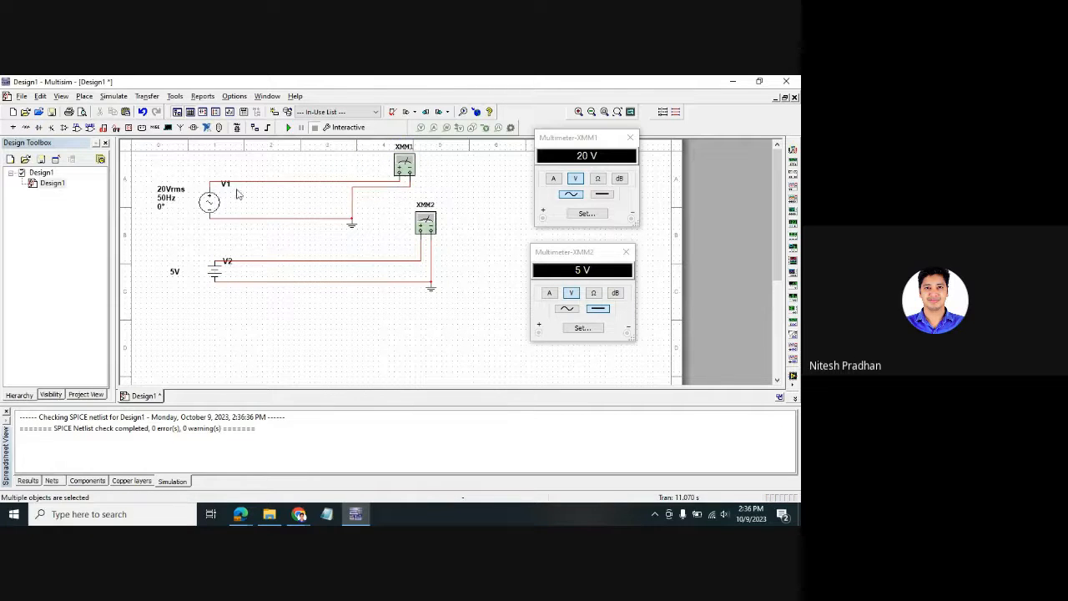
click(351, 202)
drag(380, 203, 407, 203)
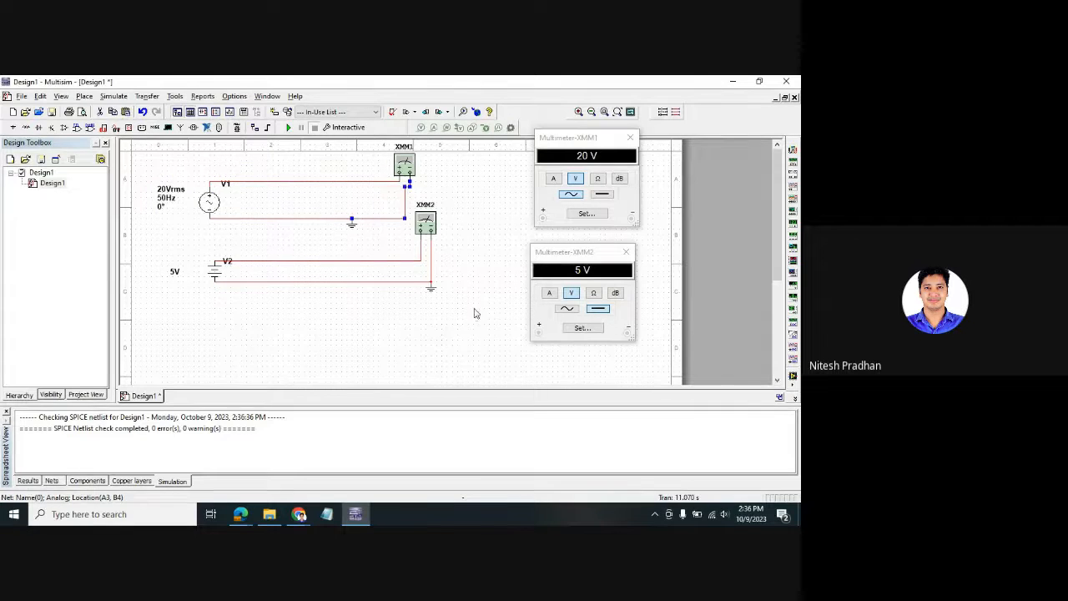
drag(472, 310, 217, 233)
drag(444, 230, 432, 283)
click(357, 280)
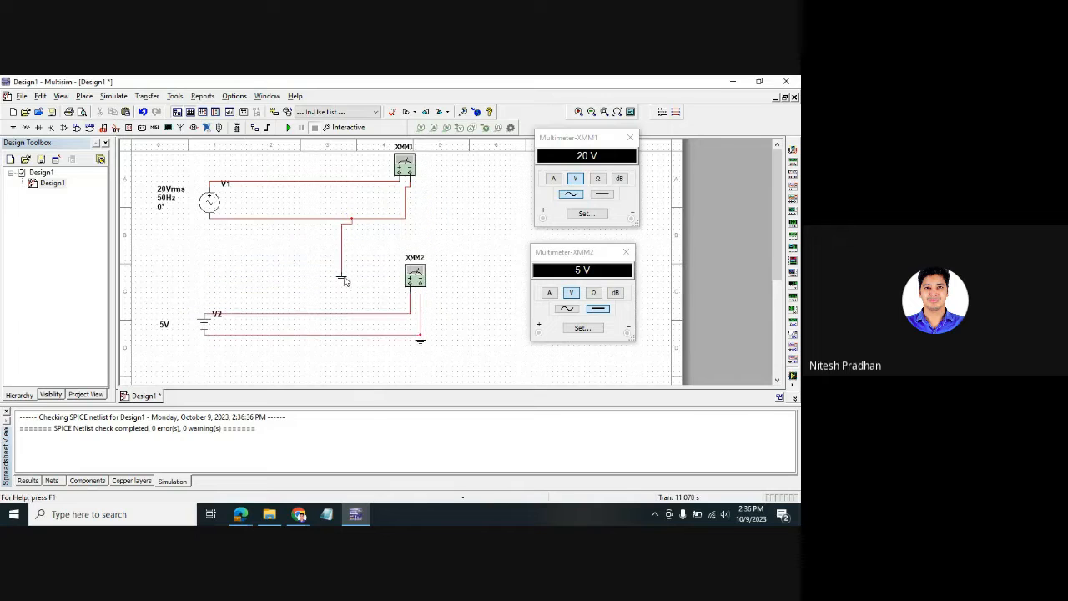
drag(345, 282, 353, 227)
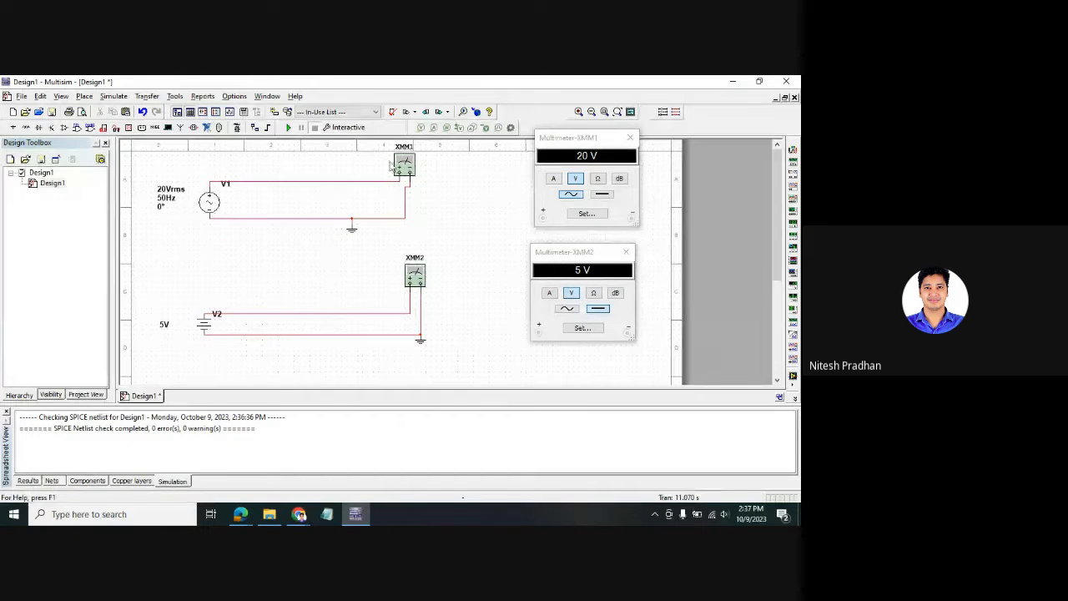
- Bring up the Select a Component browser from the canvas context menu
click(328, 182)
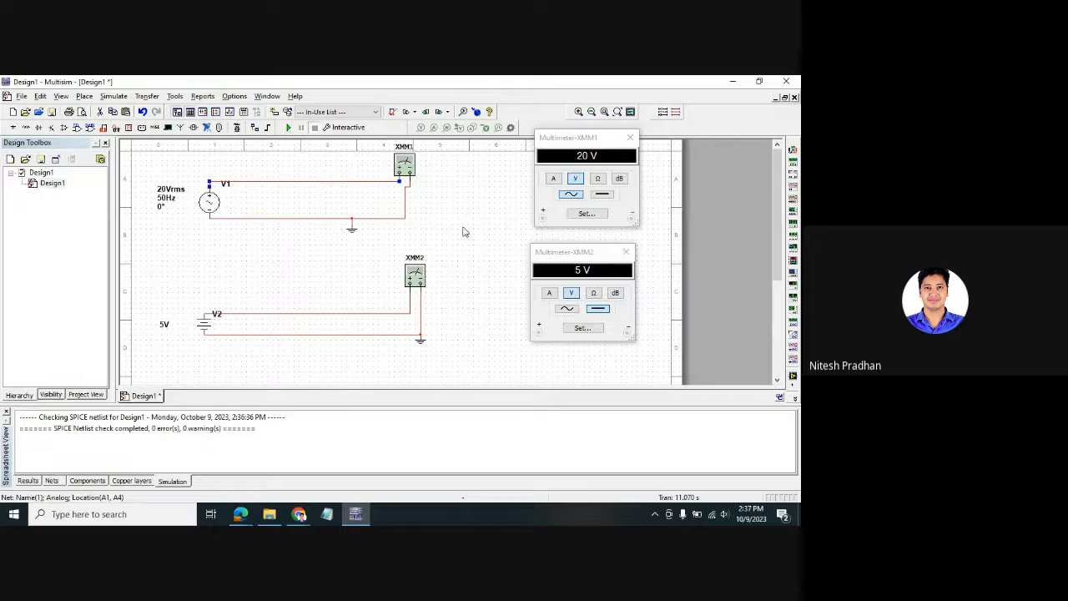
right_click(463, 231)
click(392, 227)
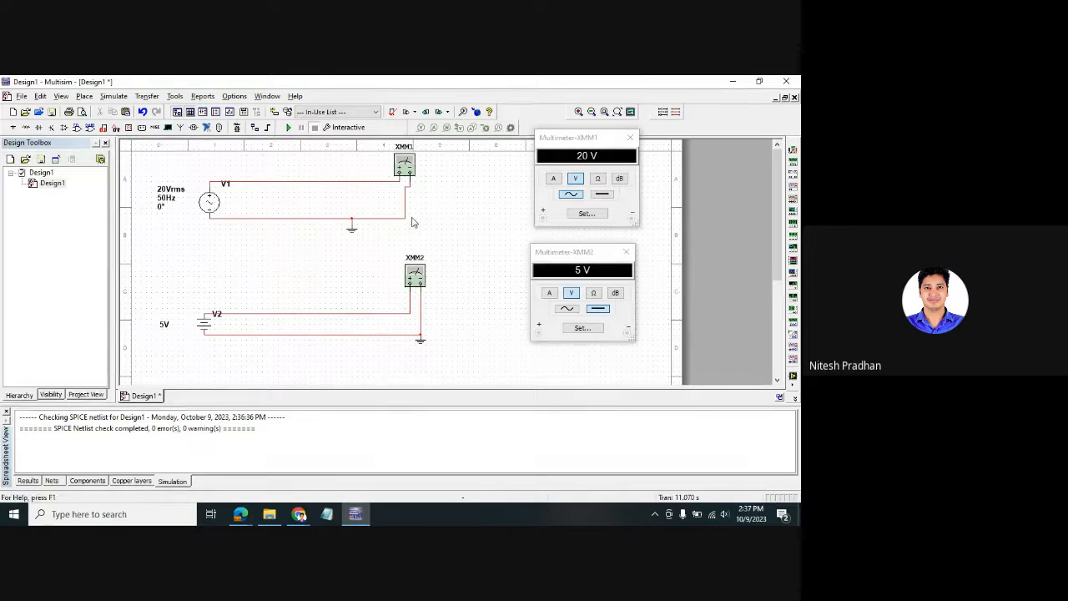
right_click(443, 220)
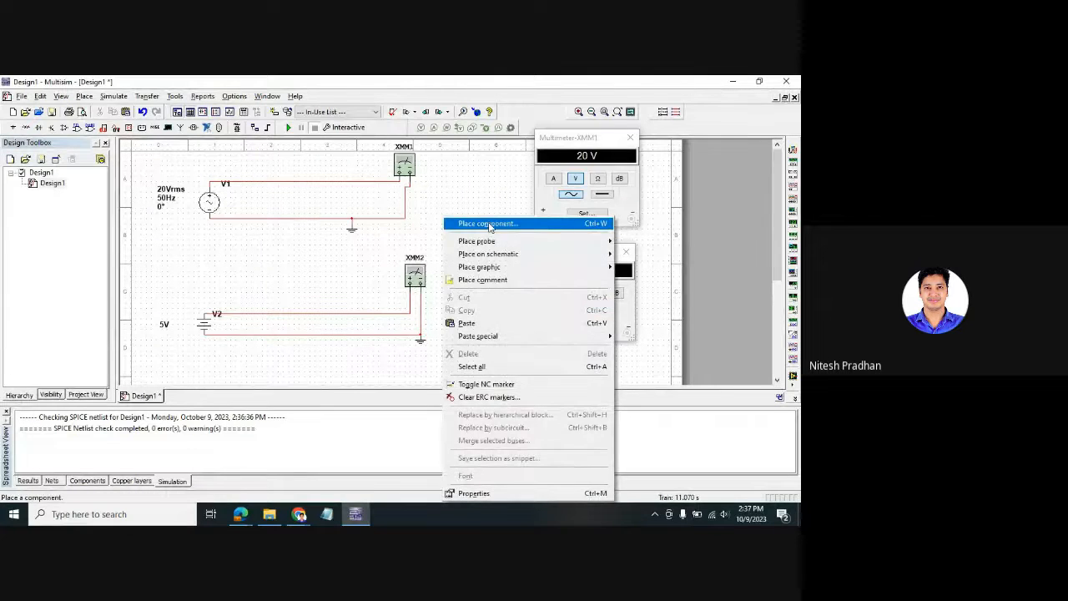
click(490, 225)
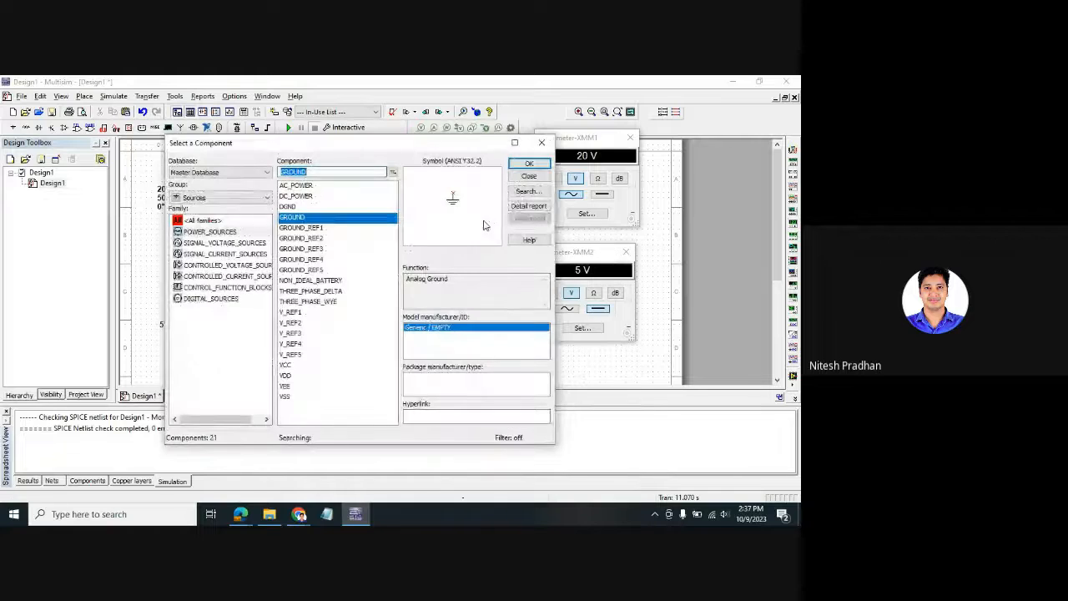
- In the component browser, choose the Basic group and the POTENTIOMETER family
click(247, 198)
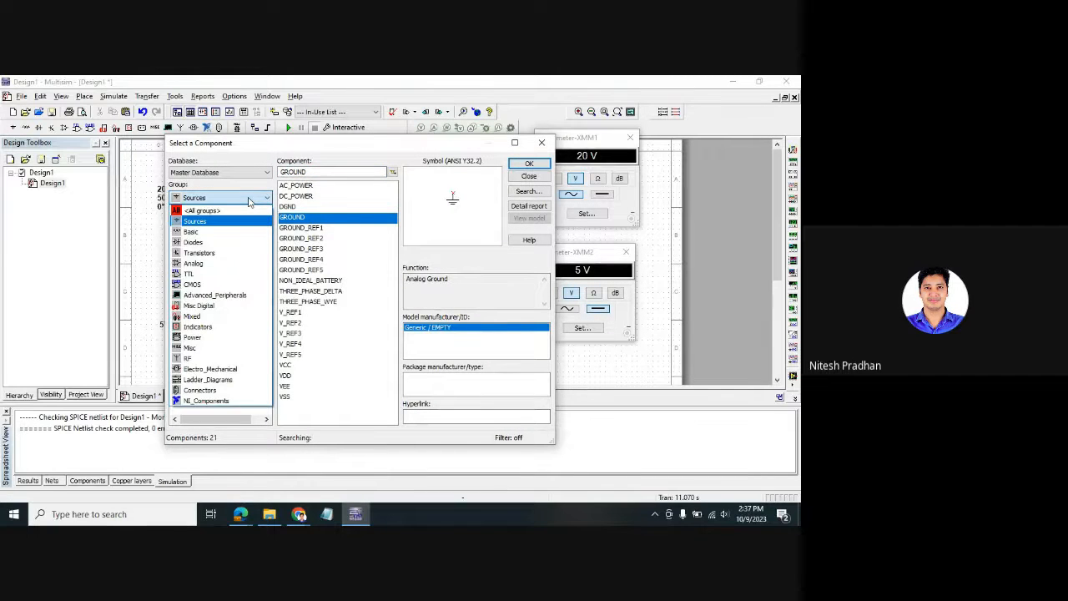
click(248, 199)
click(247, 198)
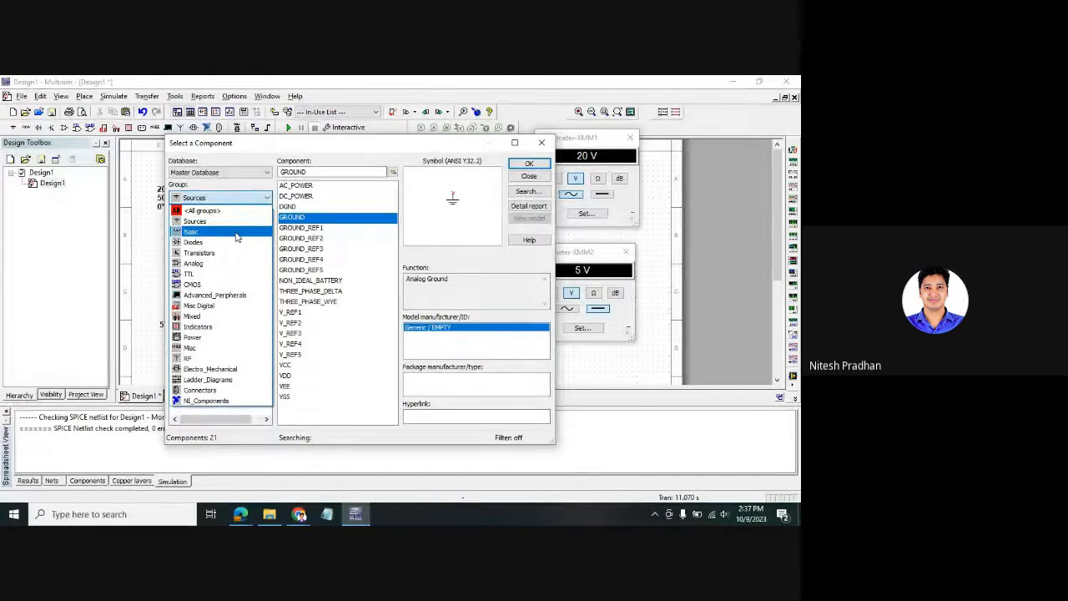
click(235, 232)
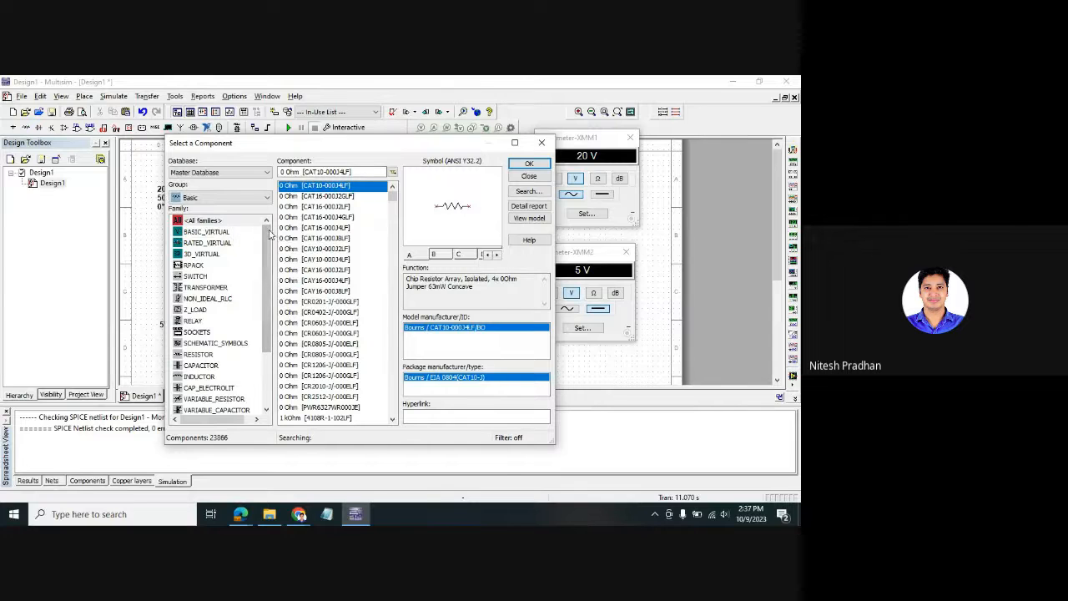
drag(267, 233, 268, 230)
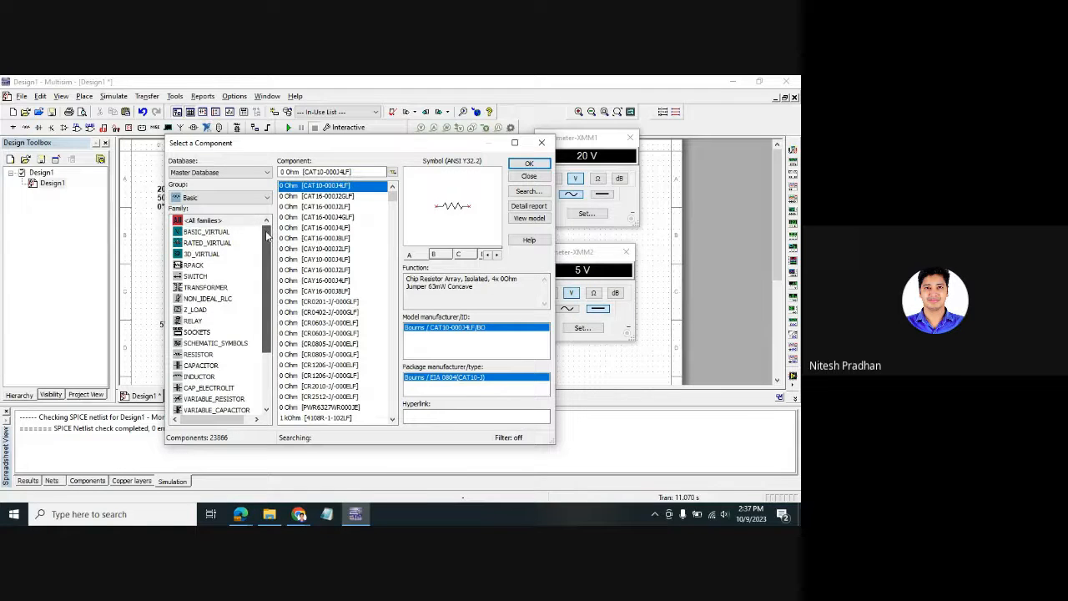
click(200, 365)
click(201, 376)
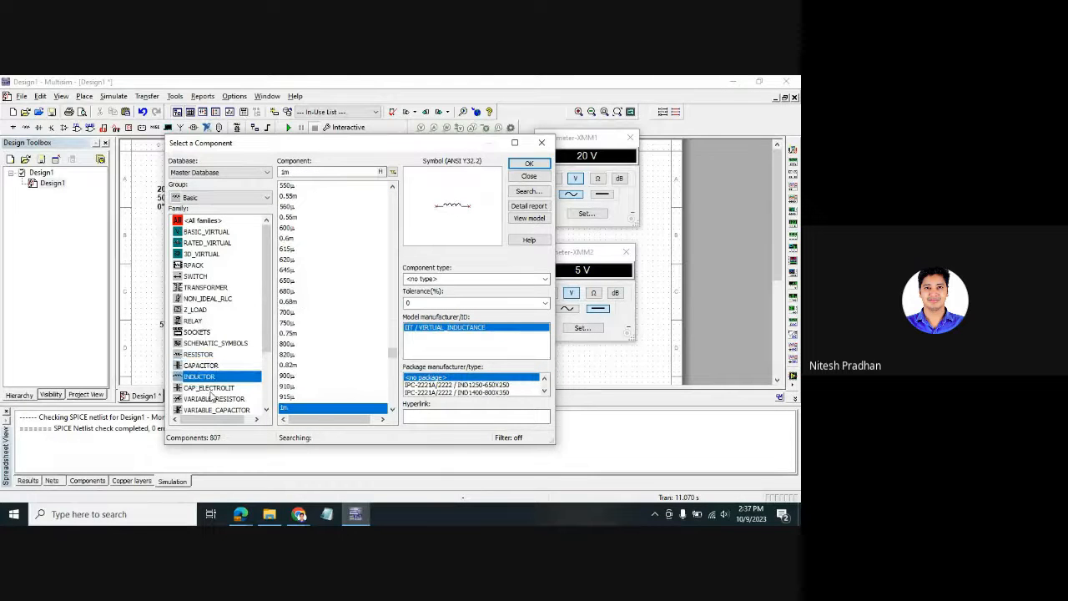
click(210, 388)
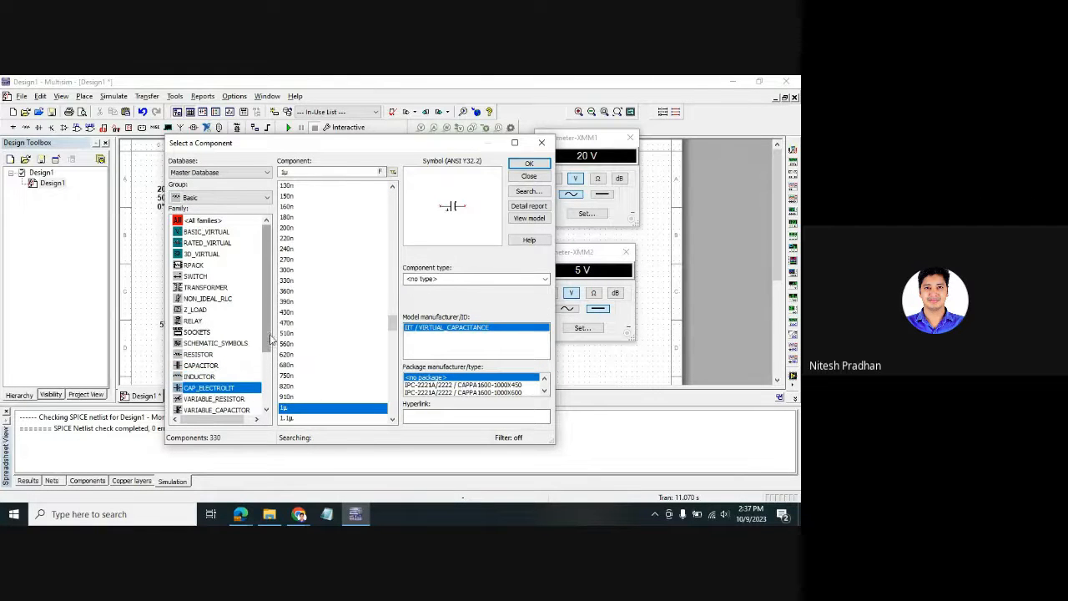
drag(269, 337, 269, 354)
click(233, 376)
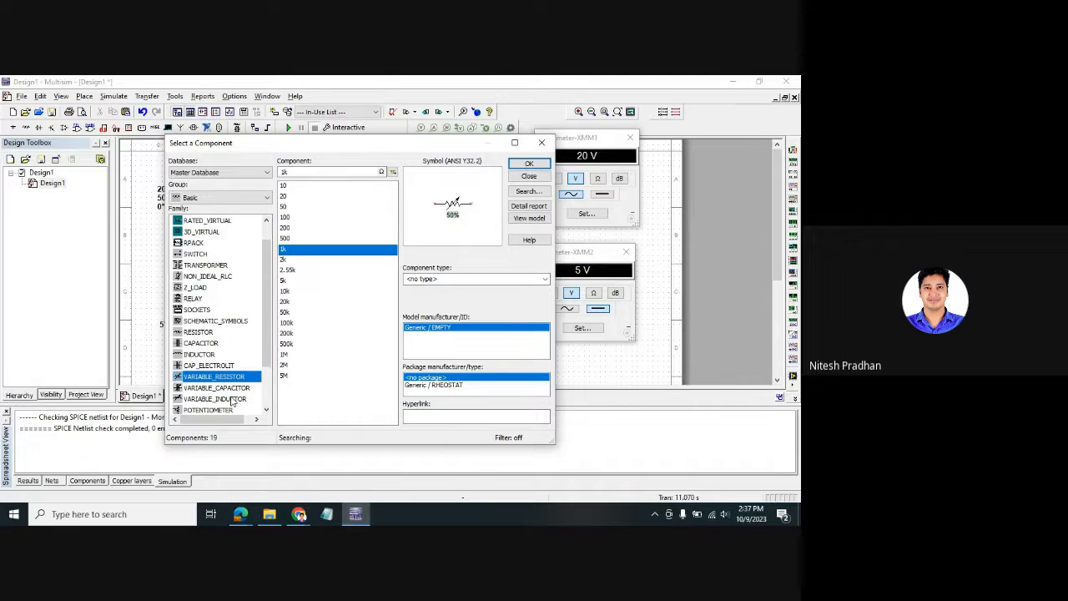
click(233, 389)
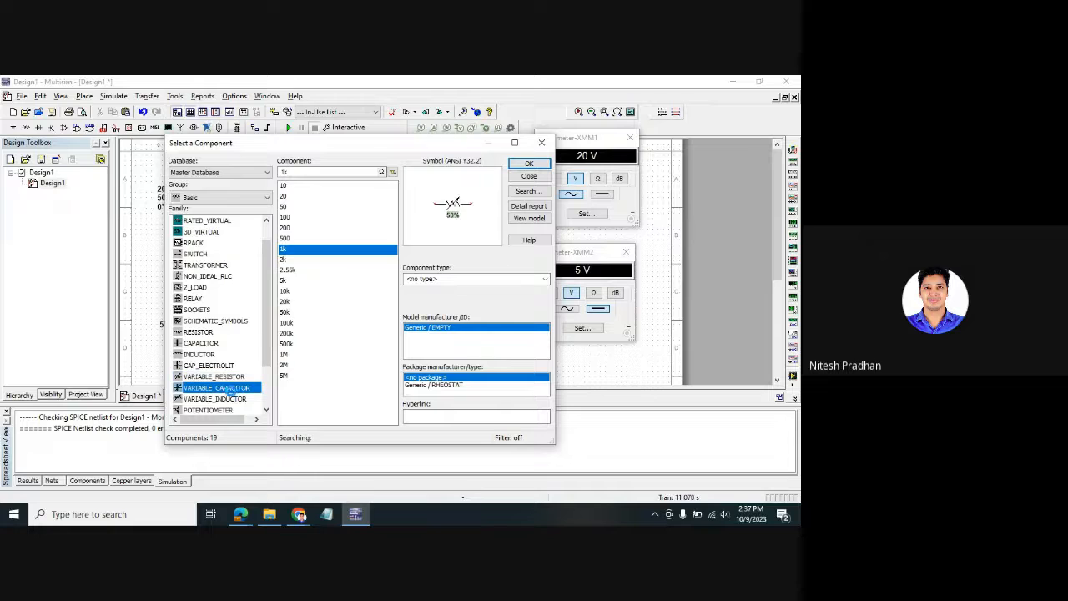
click(240, 409)
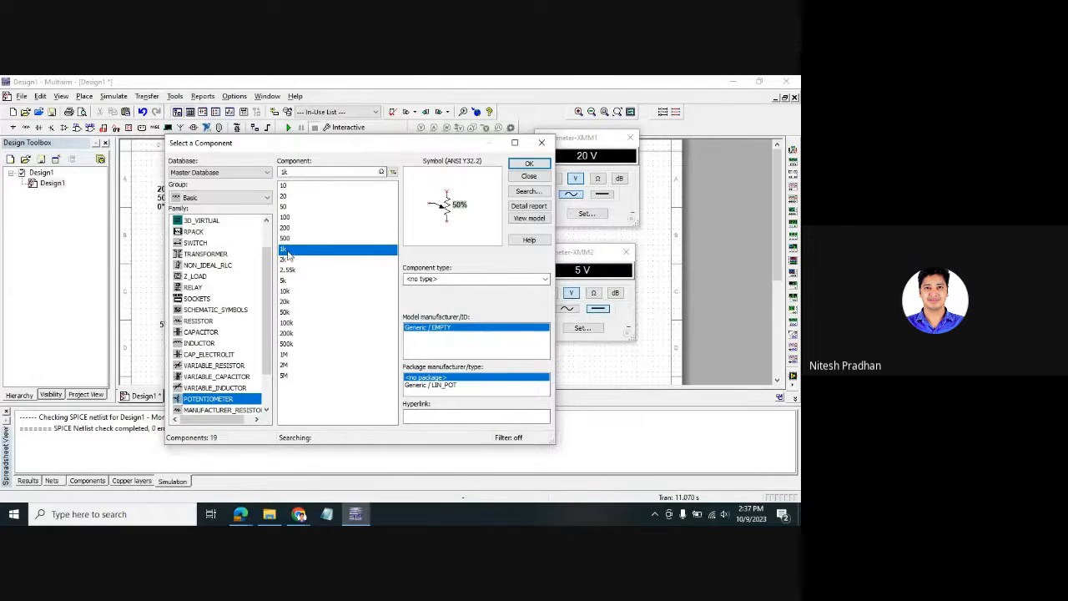
- Place a 10k potentiometer R1 beside the AC source loop and close the picker
click(289, 292)
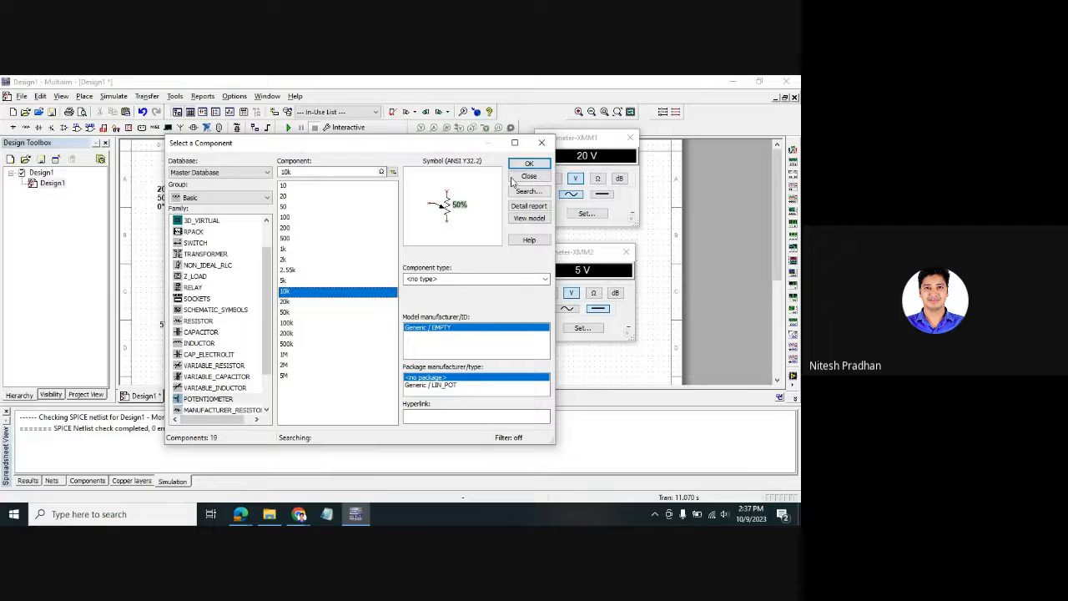
click(529, 163)
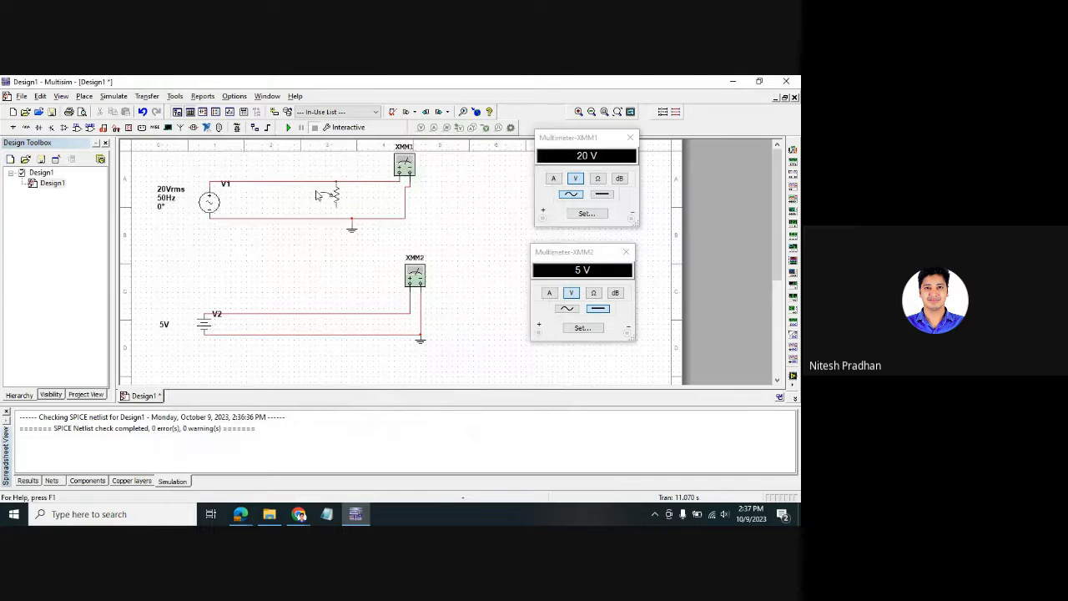
click(447, 219)
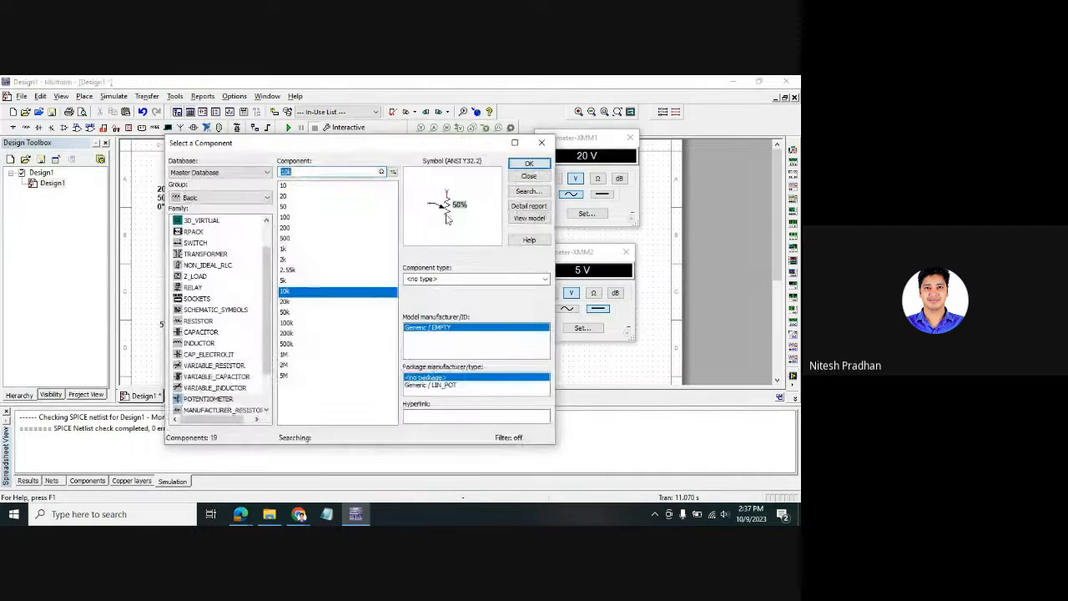
click(542, 143)
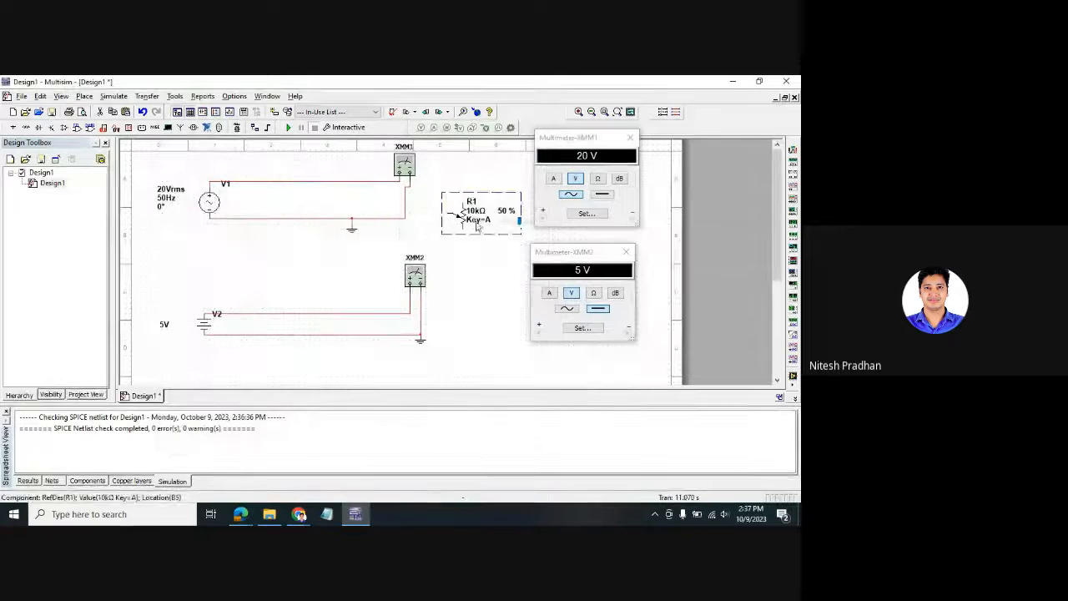
- Move R1 beside XMM2, close the XMM1 and XMM2 readouts, and enlarge the schematic area
drag(478, 226, 466, 198)
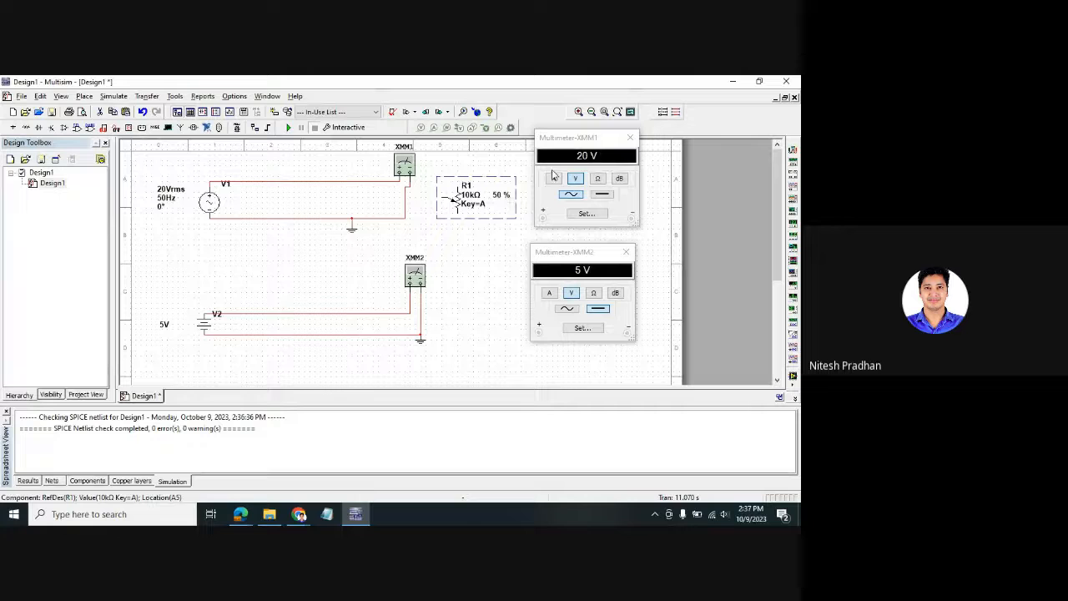
click(629, 137)
click(628, 250)
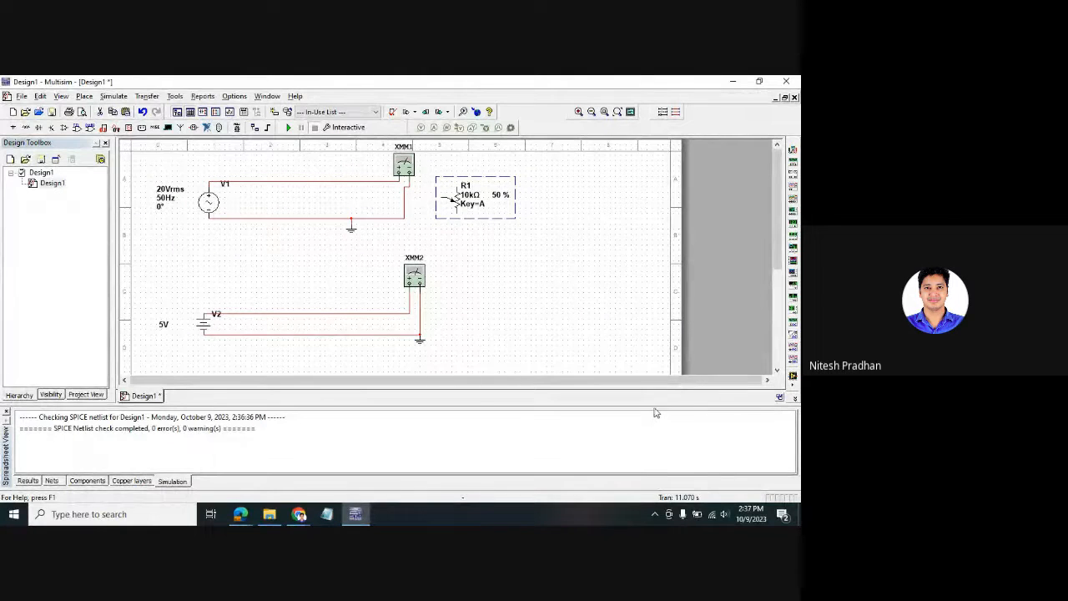
drag(657, 415, 658, 463)
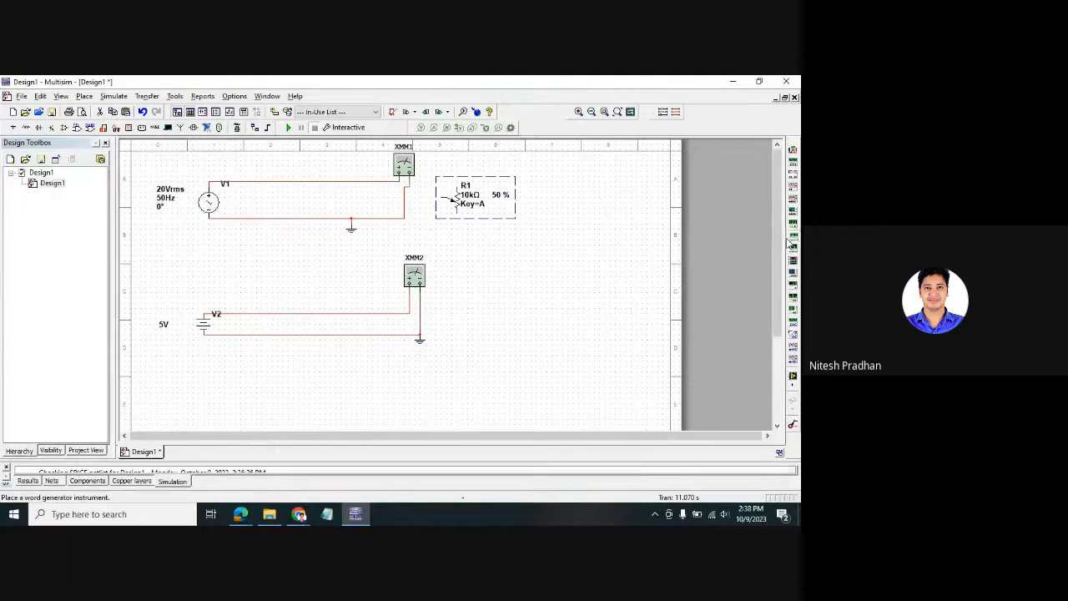
- Move the V2, XMM2 and ground circuit further down, then reselect potentiometer R1
drag(575, 350, 149, 251)
drag(417, 274, 422, 337)
click(478, 346)
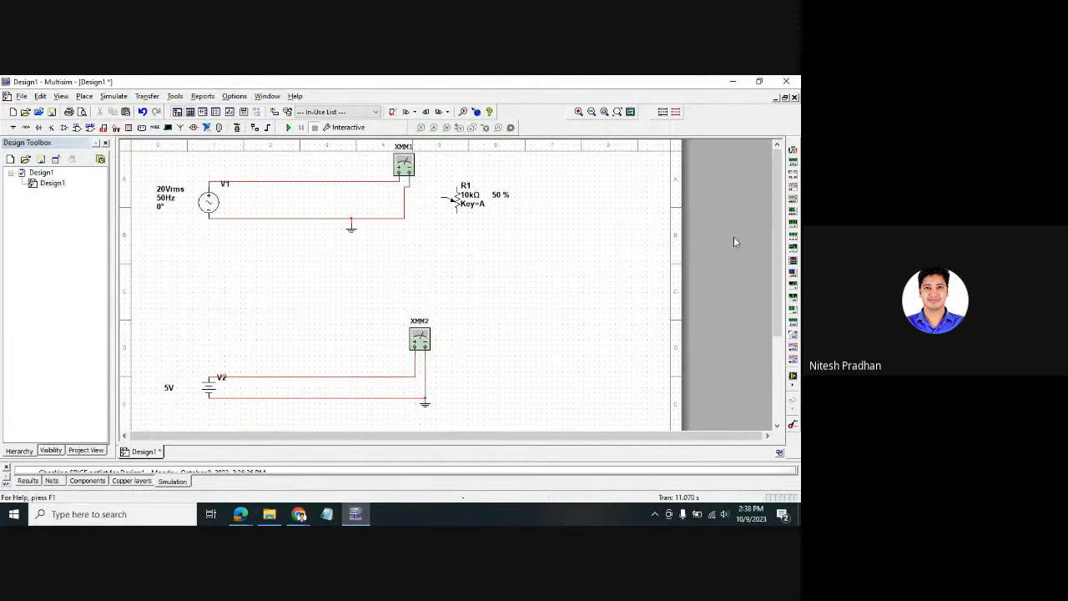
mouse_move(451, 207)
click(457, 242)
click(474, 215)
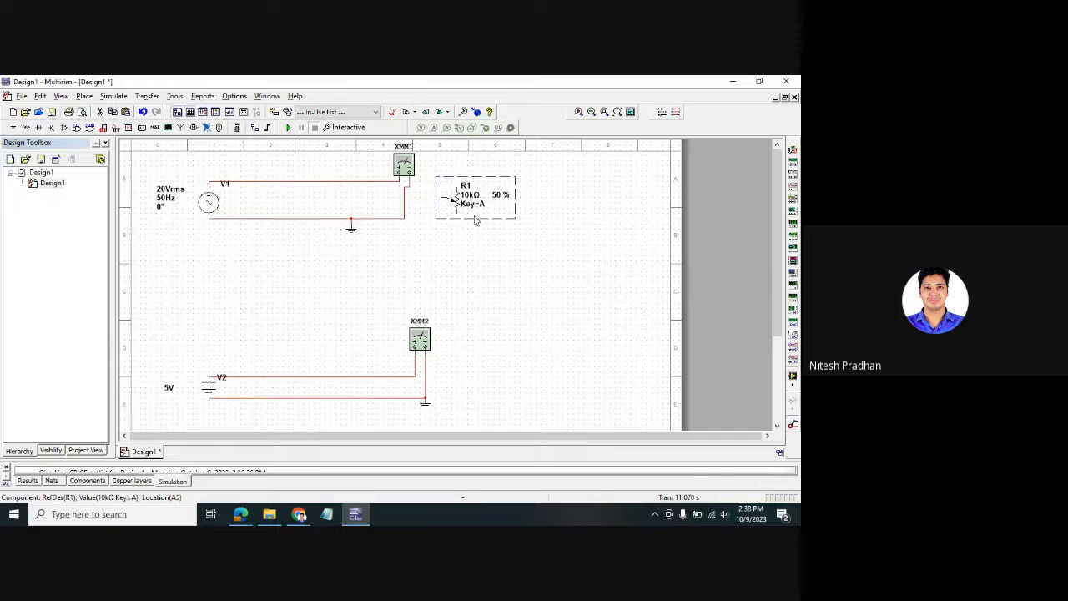
- Rotate potentiometer R1 so its labels sit above, and move it onto V1's wire
key(ctrl+r)
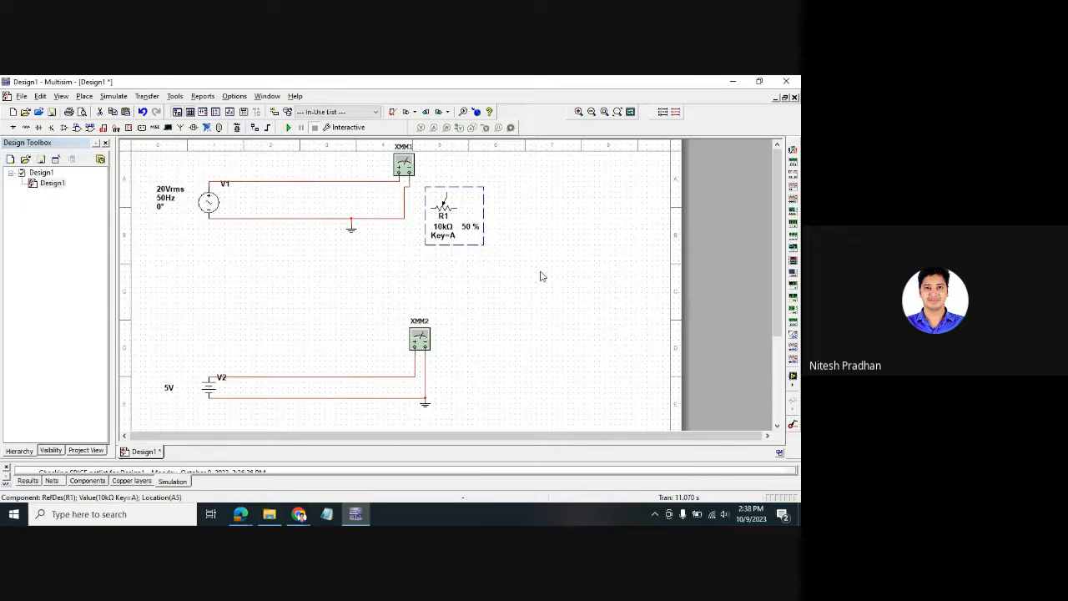
key(ctrl+d)
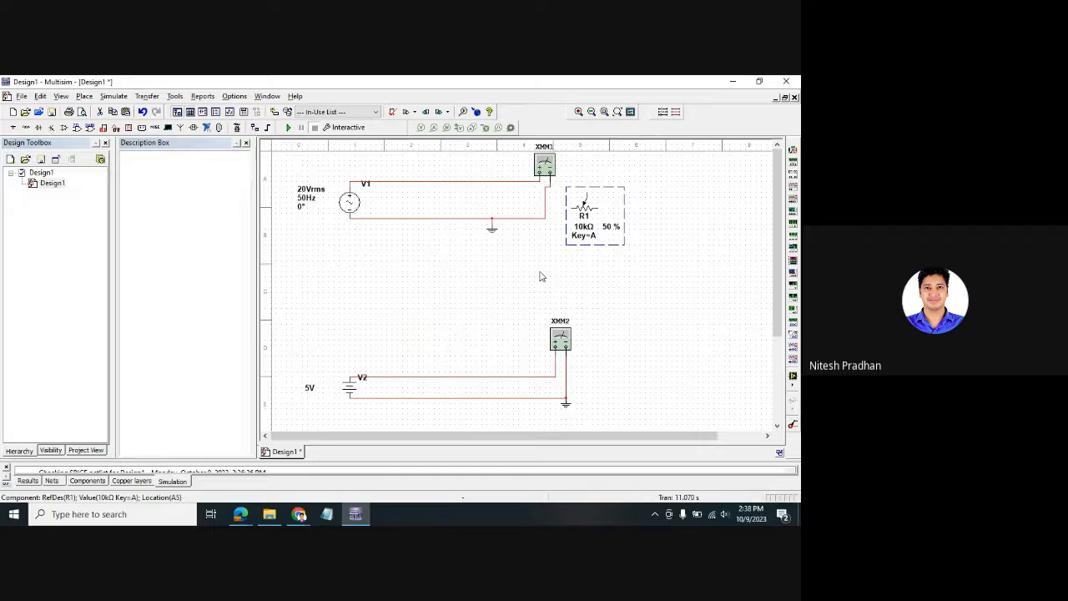
click(246, 144)
key(ctrl+r)
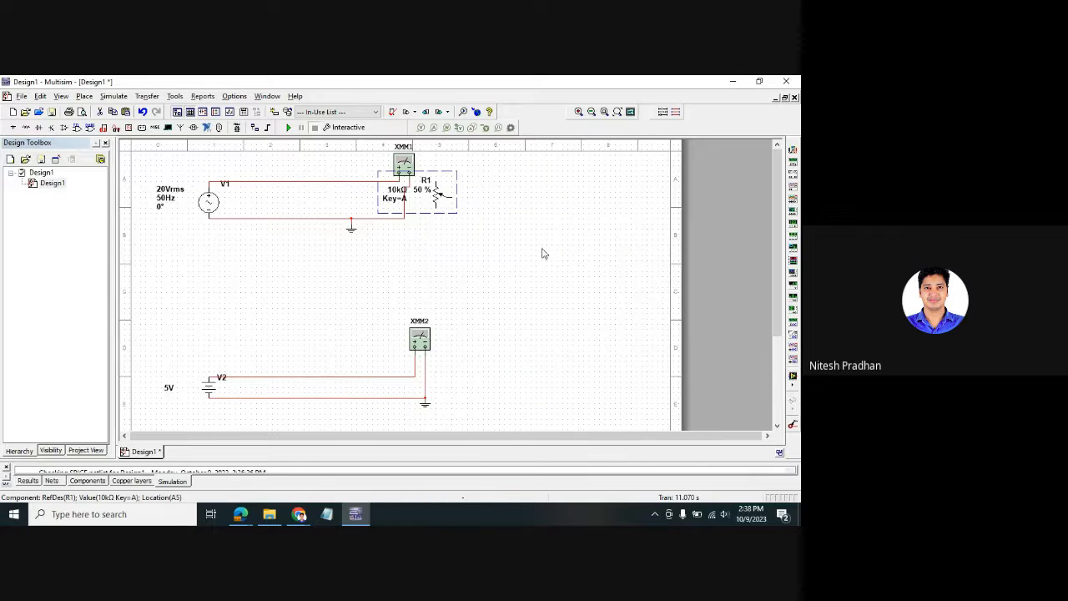
key(ctrl+r)
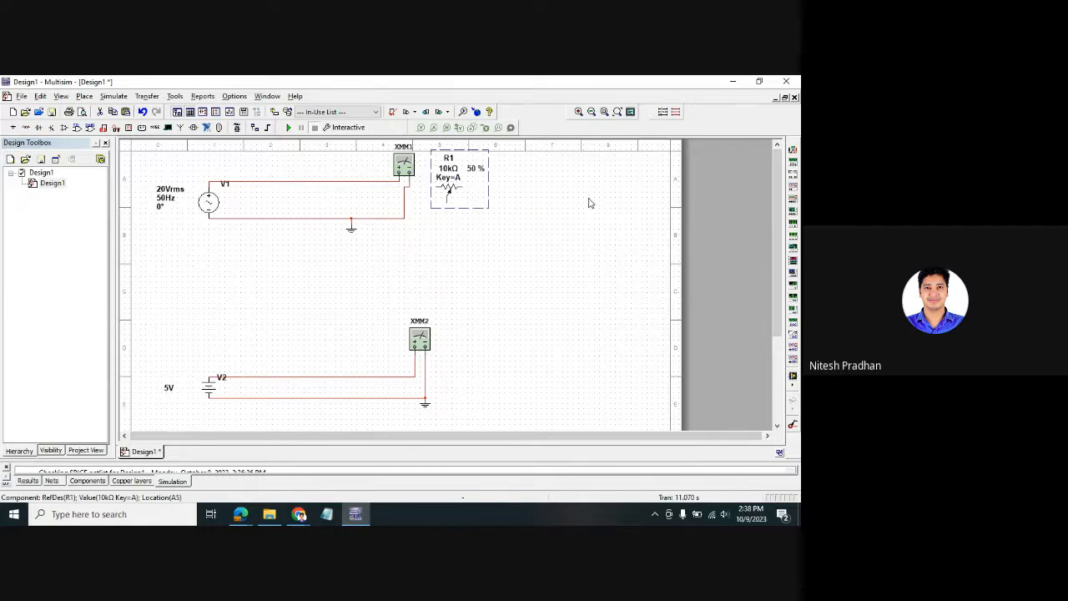
click(558, 268)
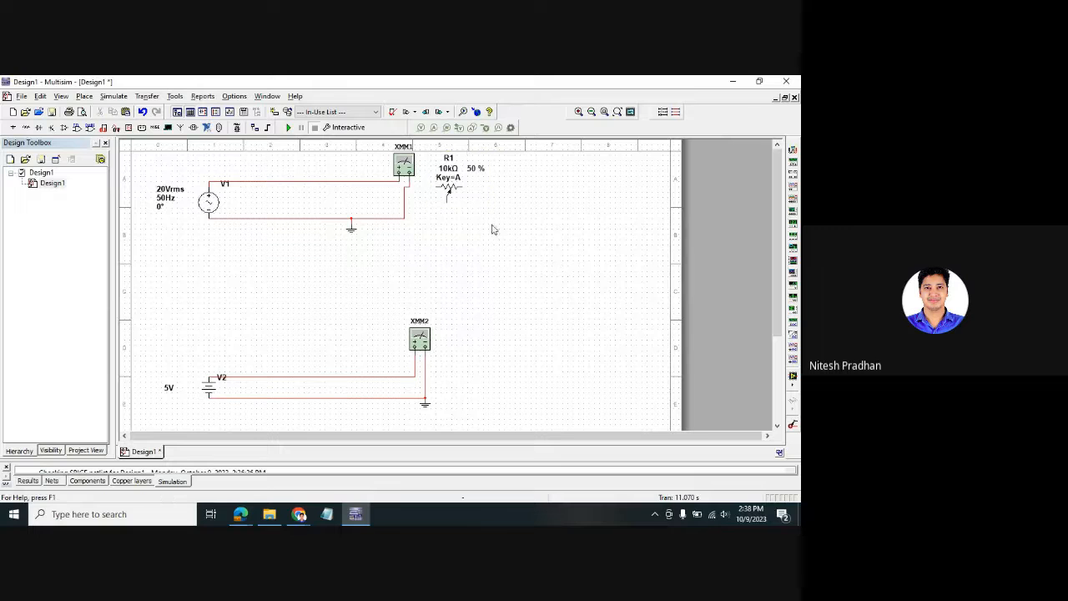
click(449, 185)
drag(451, 190, 309, 185)
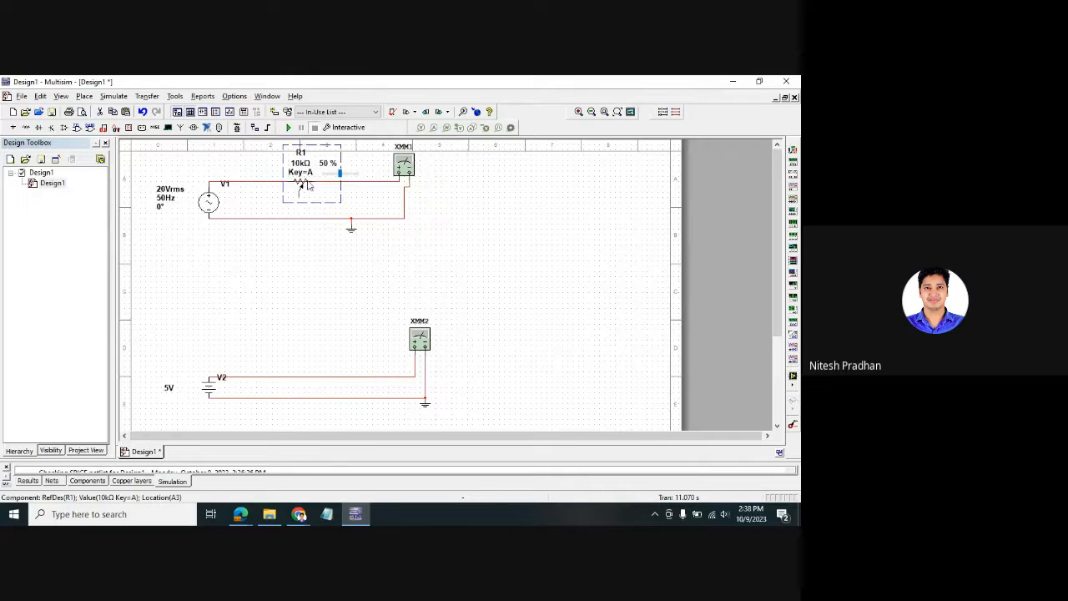
- Replace the old wire by connecting R1's left end to V1 and its wiper to XMM1
click(373, 193)
click(372, 182)
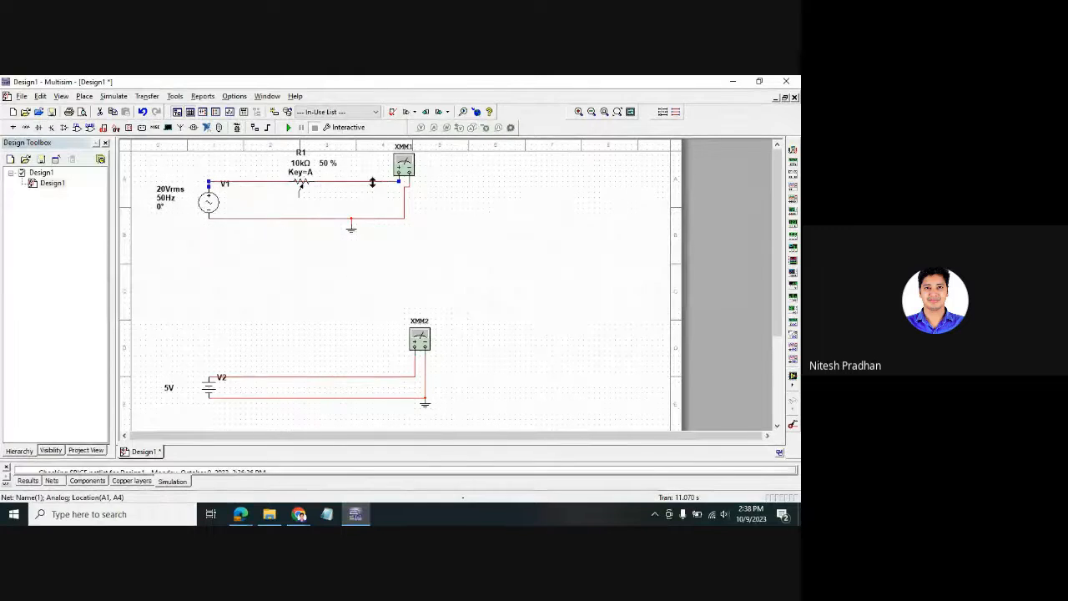
key(Delete)
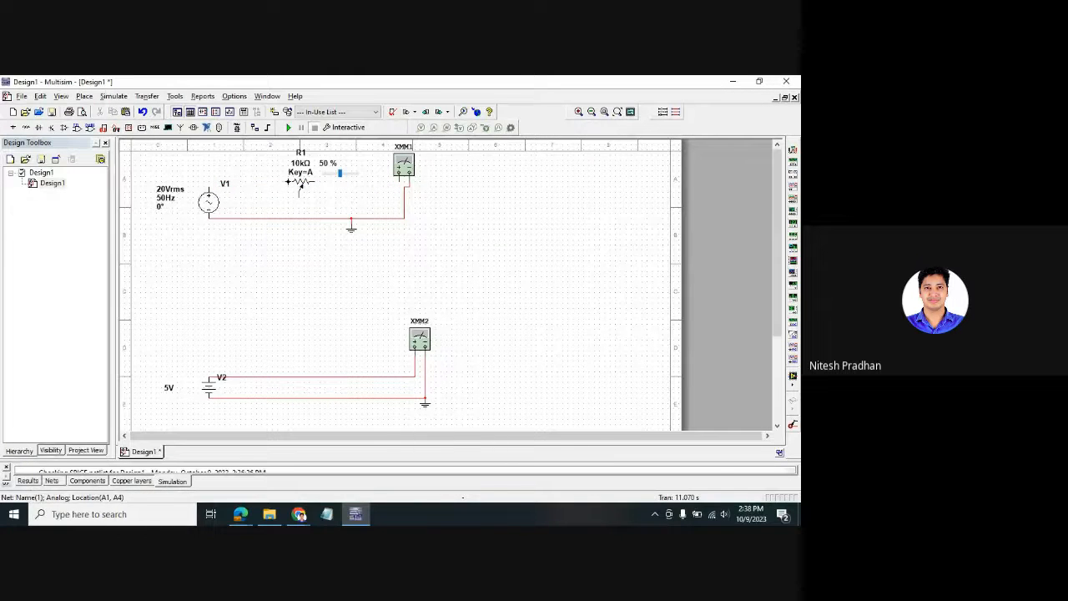
click(287, 182)
click(210, 184)
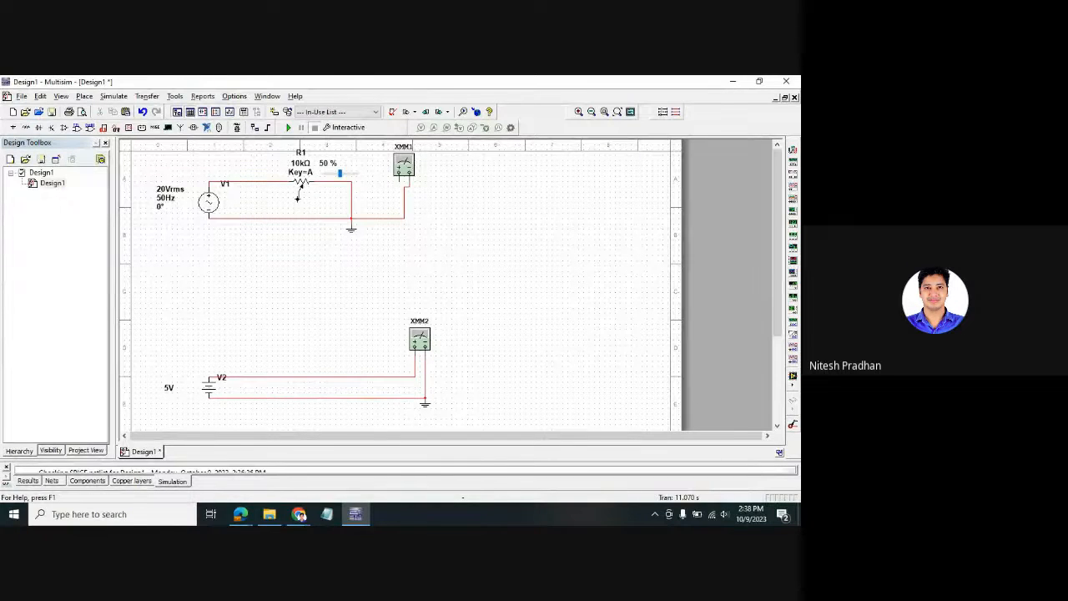
click(399, 187)
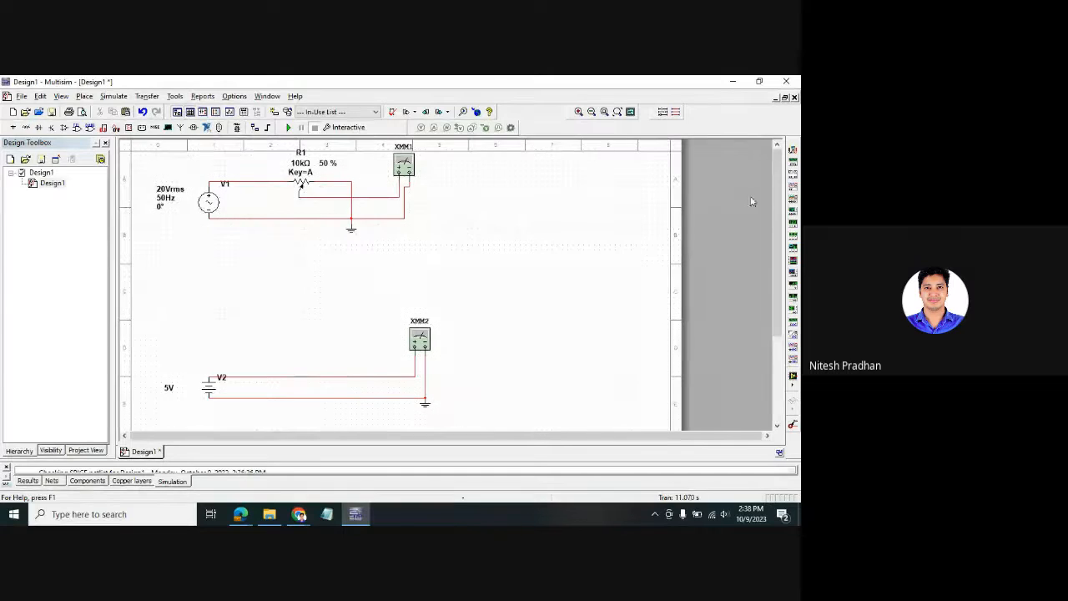
- Place an oscilloscope at the top of the sheet and wire its channel A to V1's upper terminal
click(795, 166)
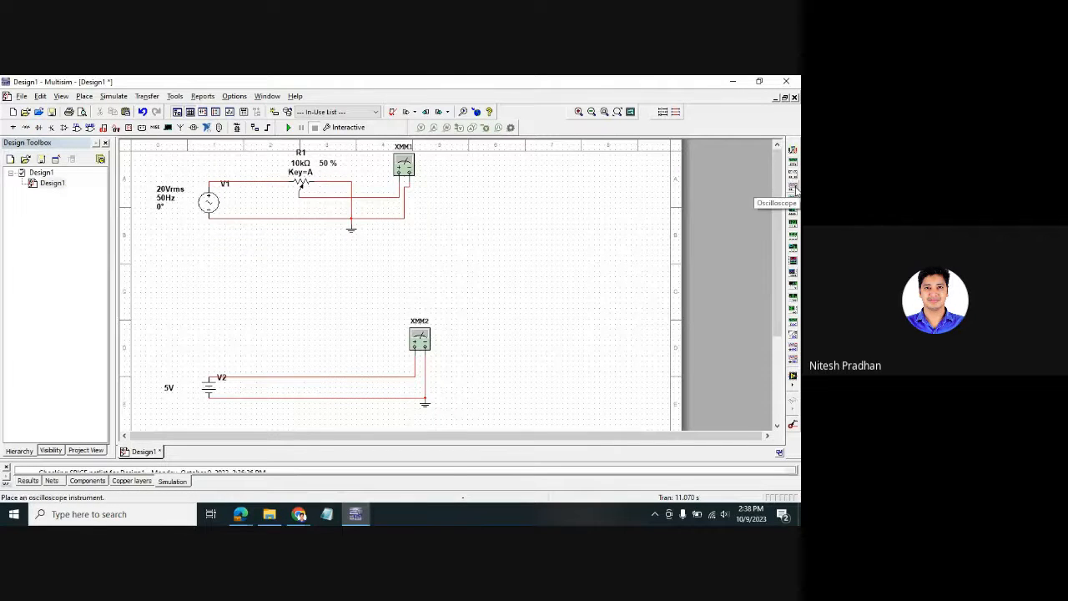
click(538, 187)
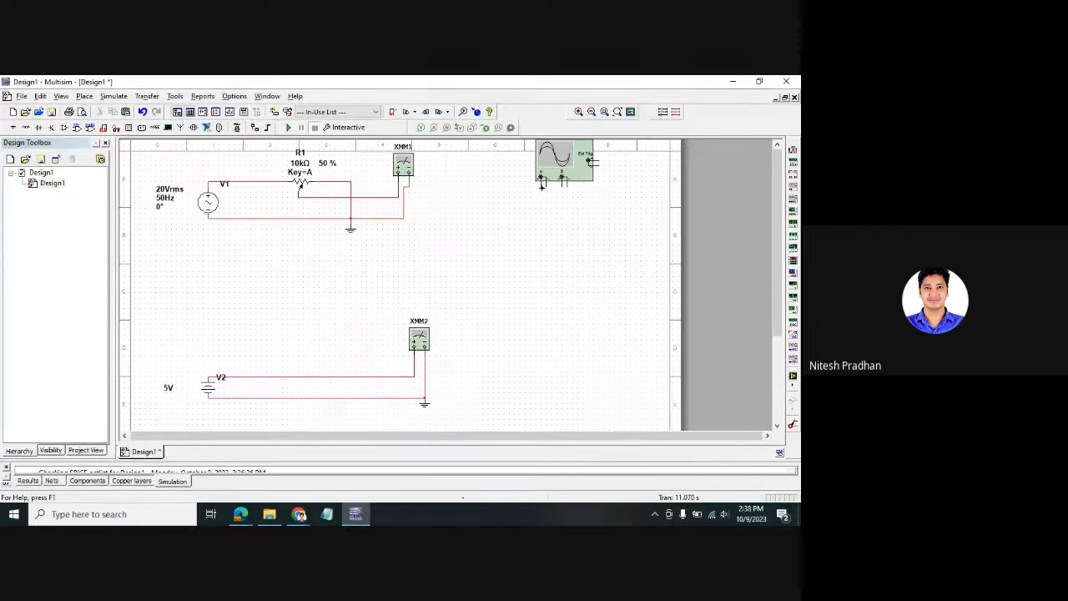
click(542, 187)
click(401, 189)
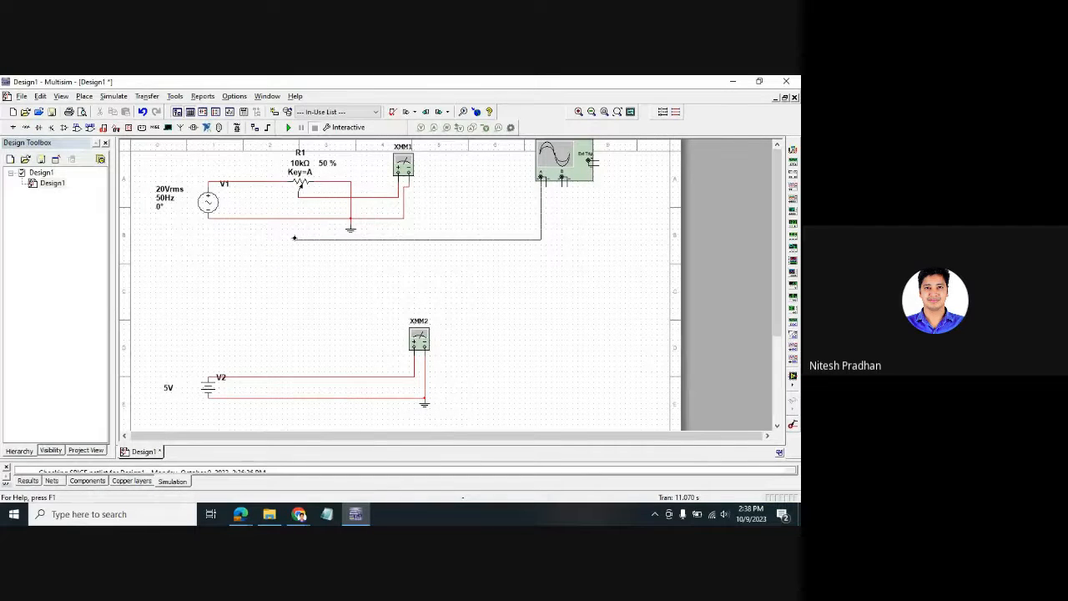
click(211, 183)
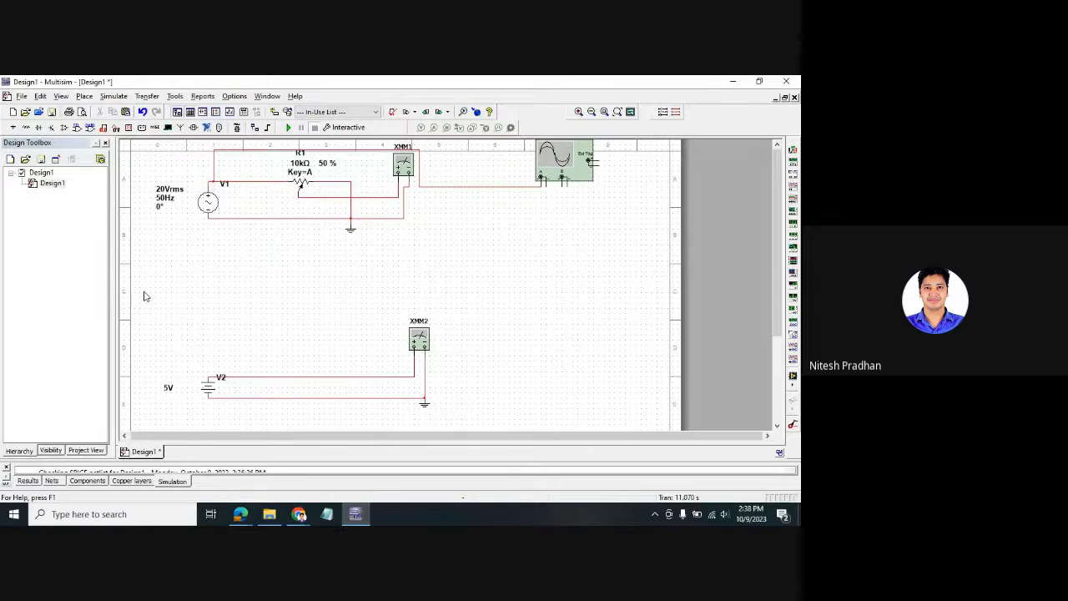
- Delete the 5 V DC battery and multimeter circuit, then shift the remaining circuit lower
drag(143, 291, 445, 414)
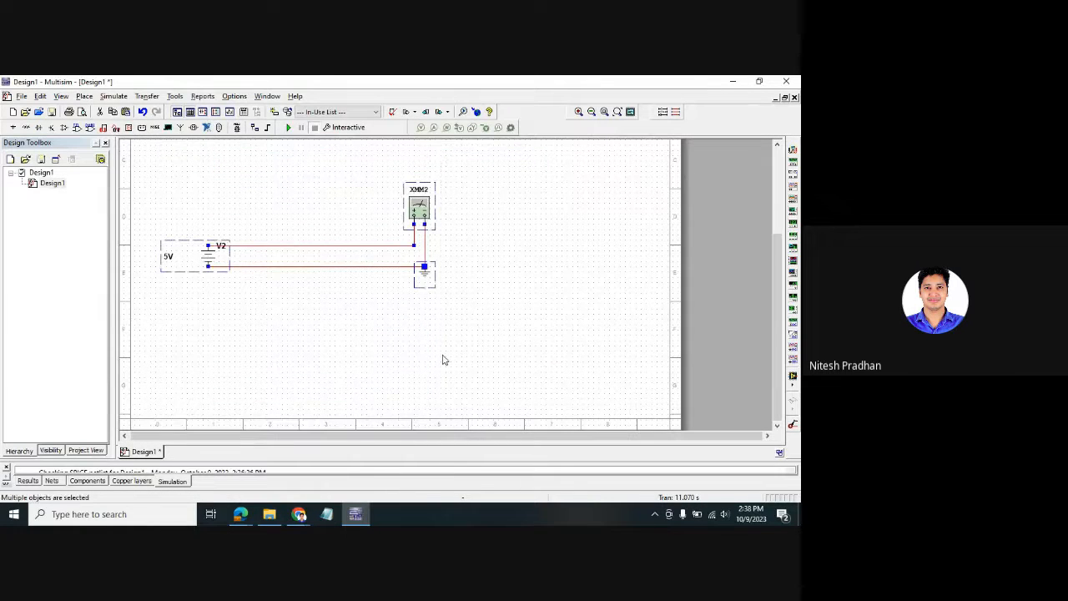
key(Delete)
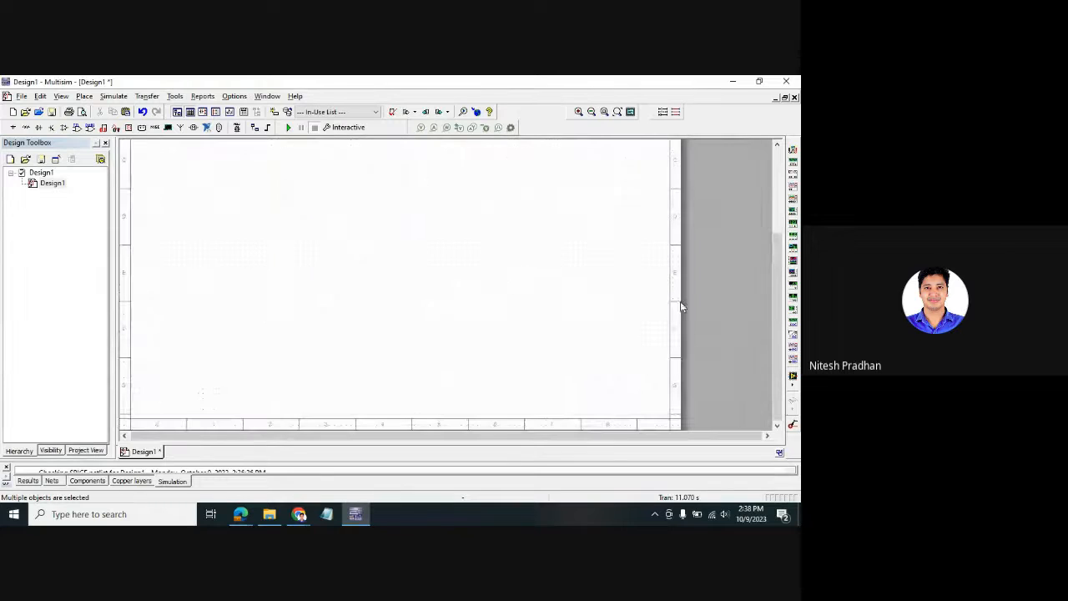
drag(776, 278, 755, 149)
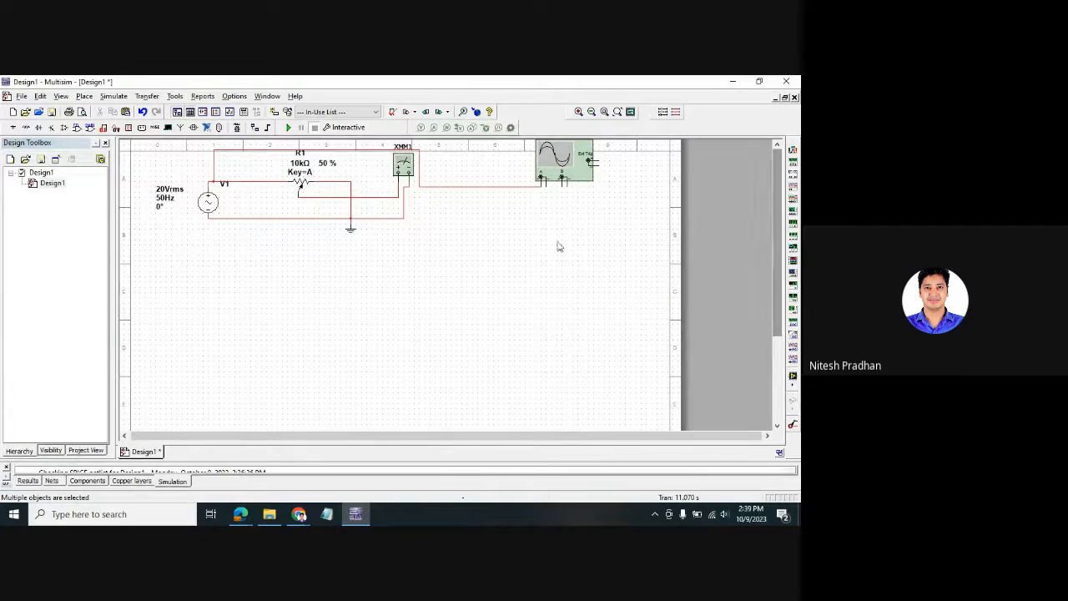
key(ctrl+a)
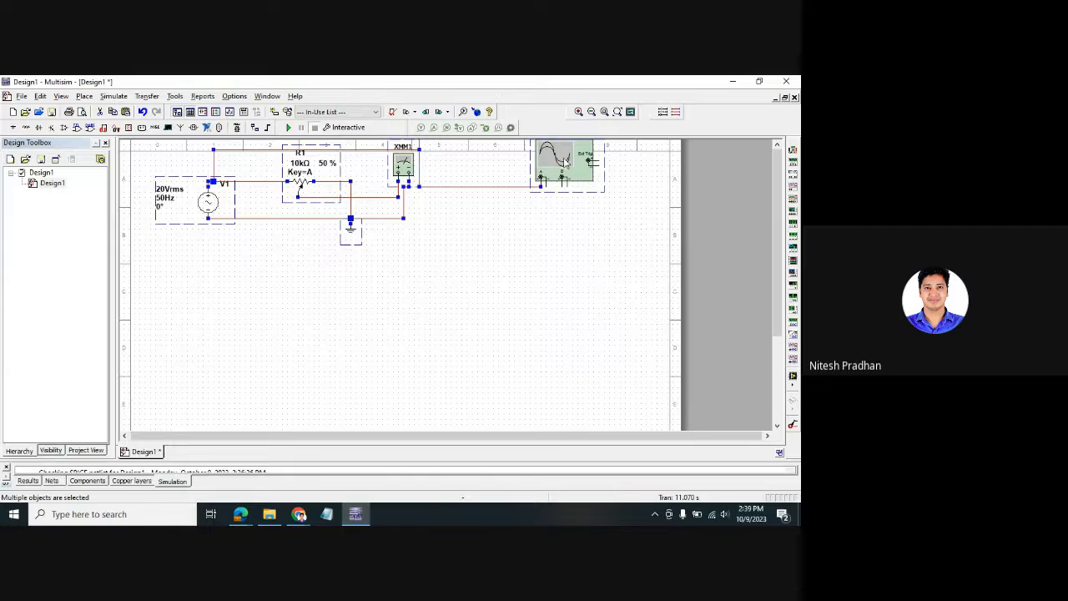
drag(565, 159, 560, 235)
- Move oscilloscope XSC1 higher and shift R1, XMM1 and the ground slightly down
click(561, 315)
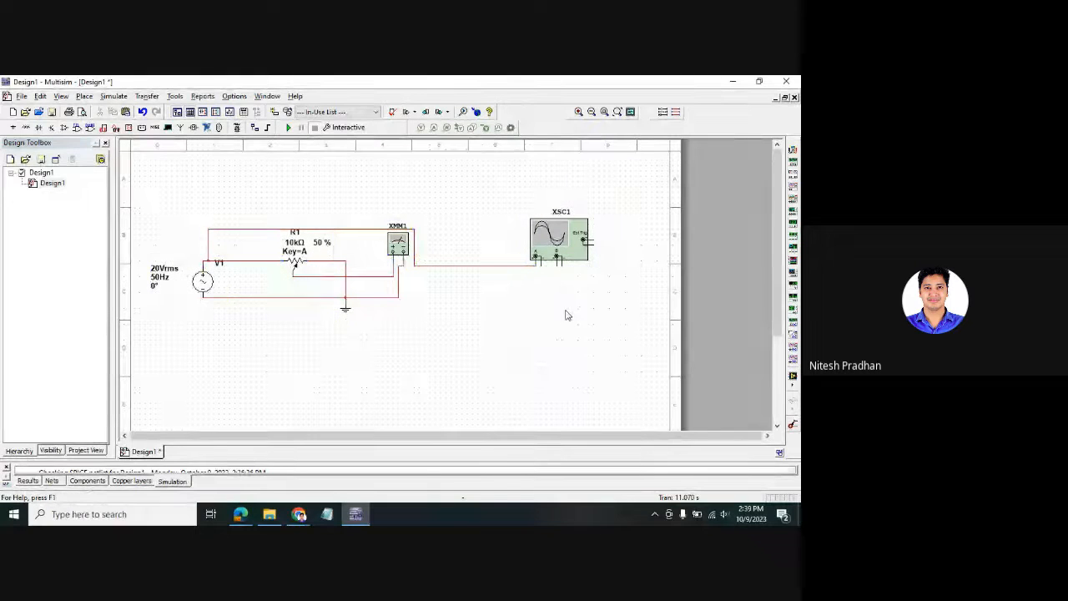
drag(556, 251, 566, 180)
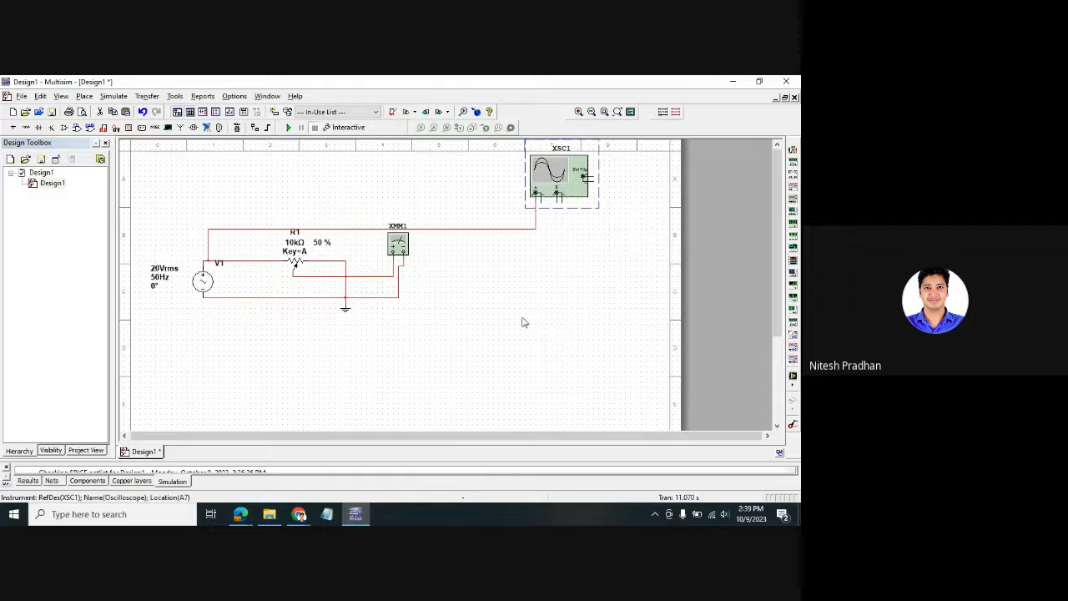
drag(530, 349, 292, 239)
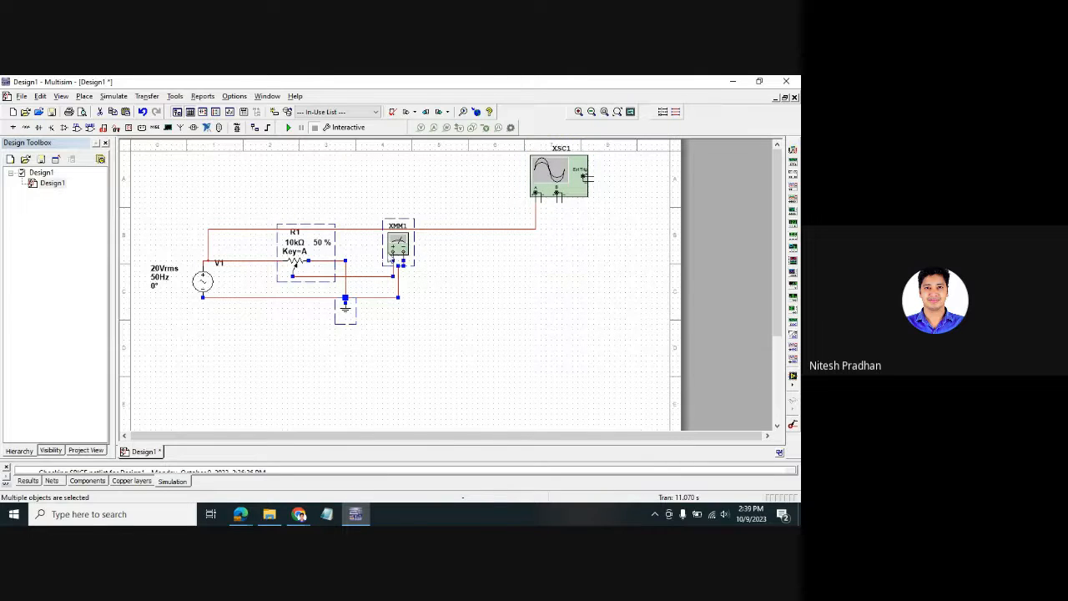
drag(394, 252, 395, 263)
click(482, 331)
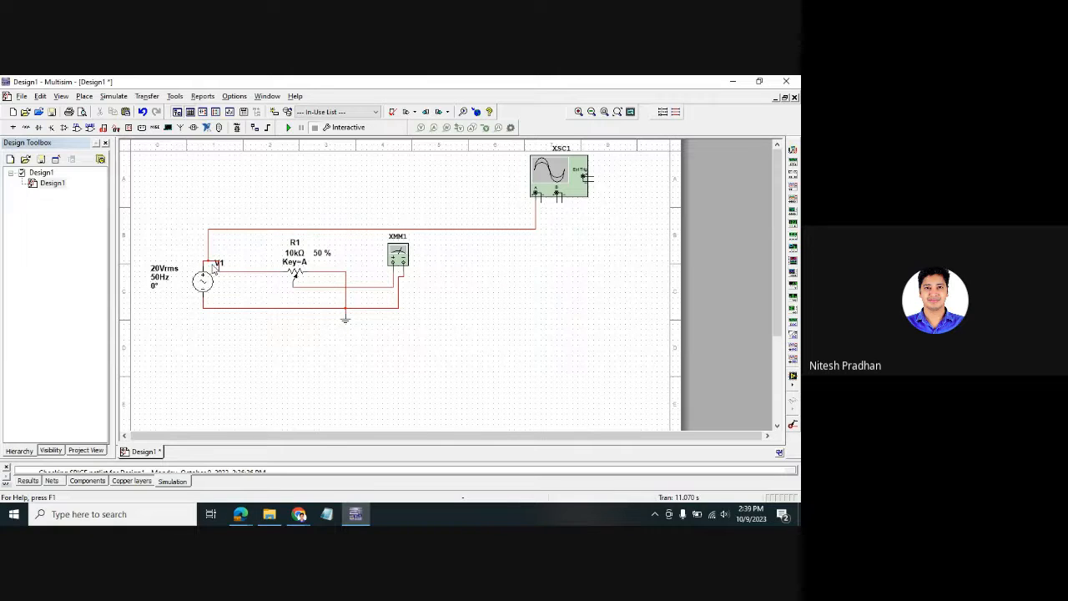
- Rewire XMM1's lower terminal to the ground node and connect oscilloscope channel B to XMM1
mouse_move(298, 276)
click(403, 265)
key(Escape)
click(400, 302)
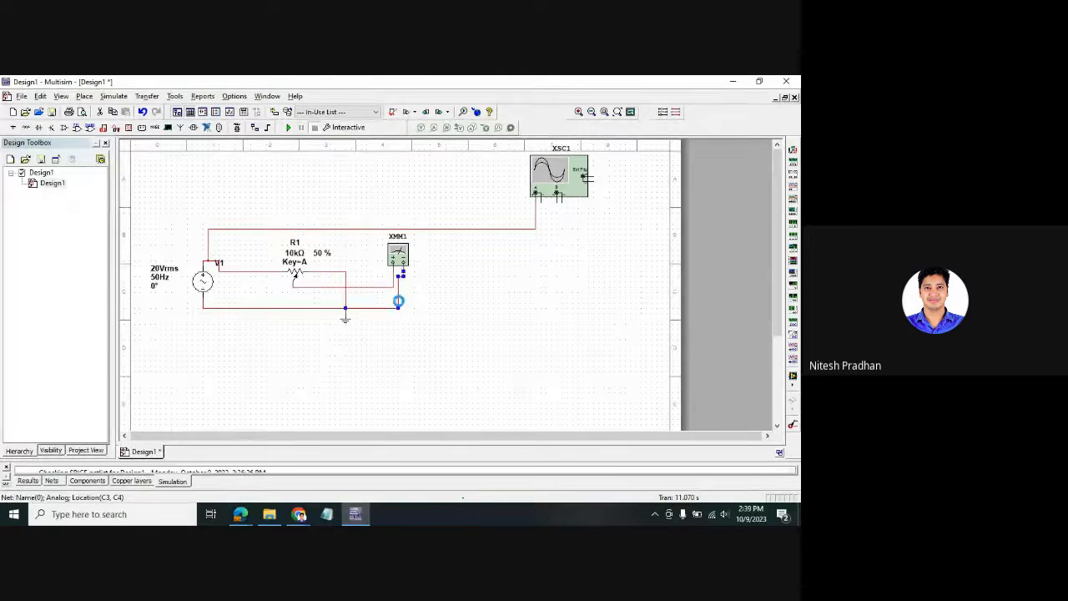
key(Delete)
click(404, 270)
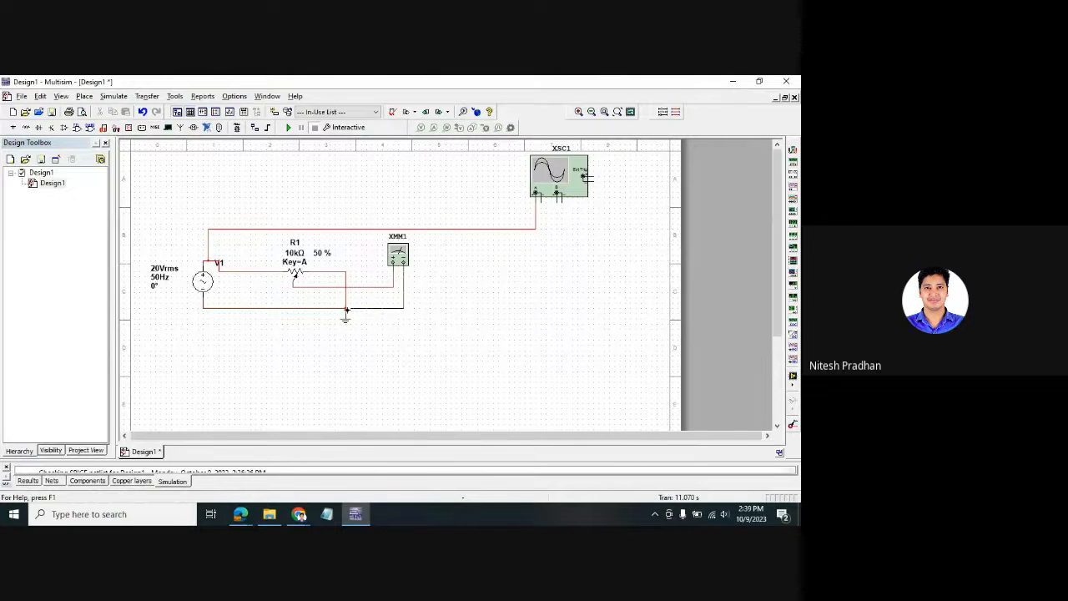
click(346, 309)
click(393, 266)
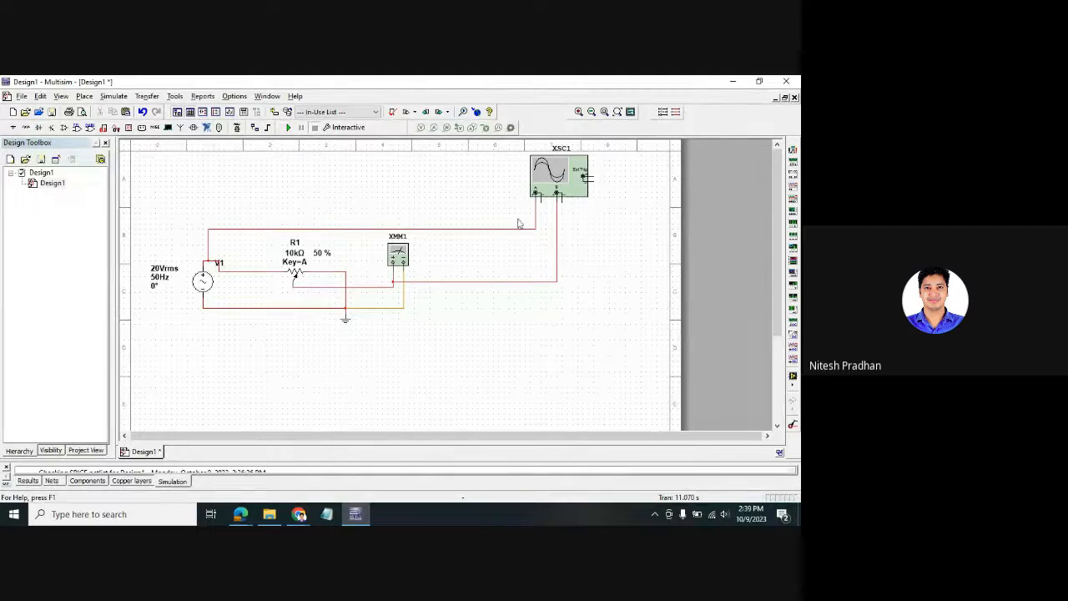
- Reposition the ground symbol and tie the oscilloscope's negative input to ground
click(346, 324)
drag(344, 339, 345, 339)
click(439, 365)
click(541, 197)
click(350, 319)
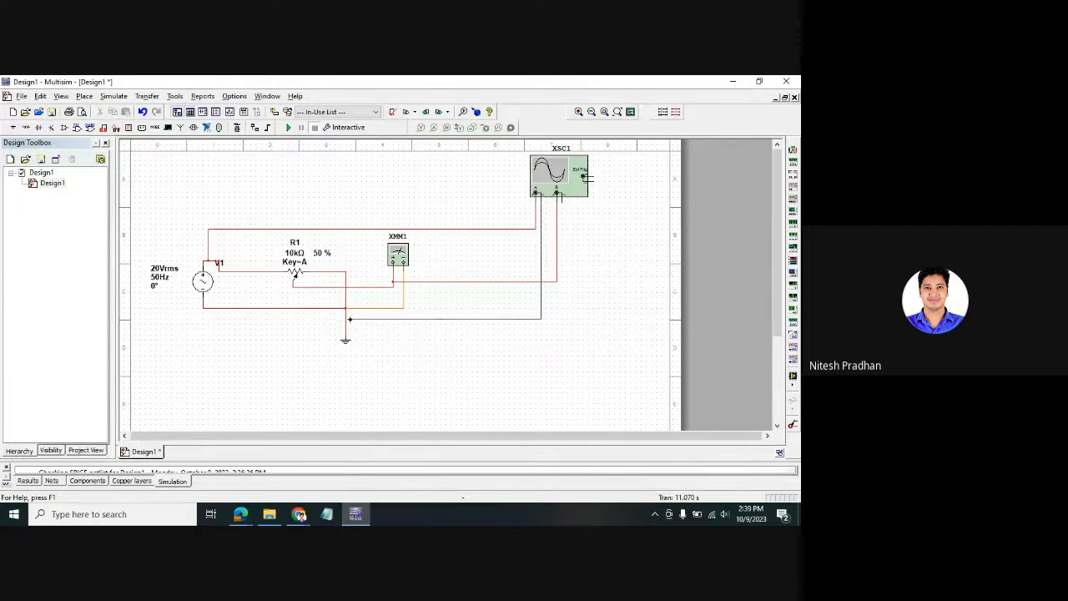
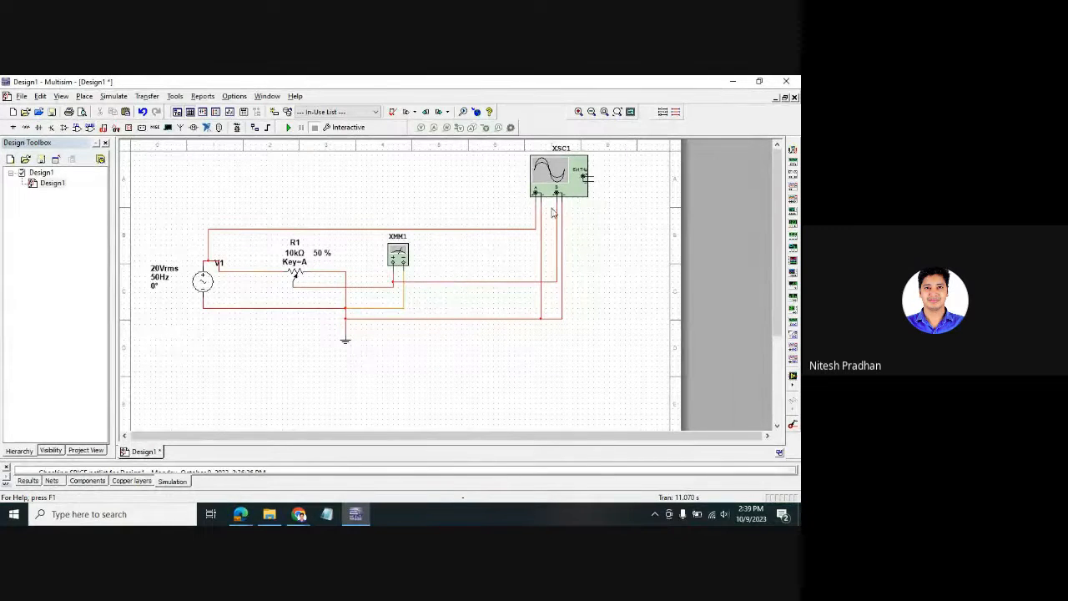
- Open the XMM1 multimeter and XSC1 oscilloscope panels and arrange them side by side
double_click(407, 258)
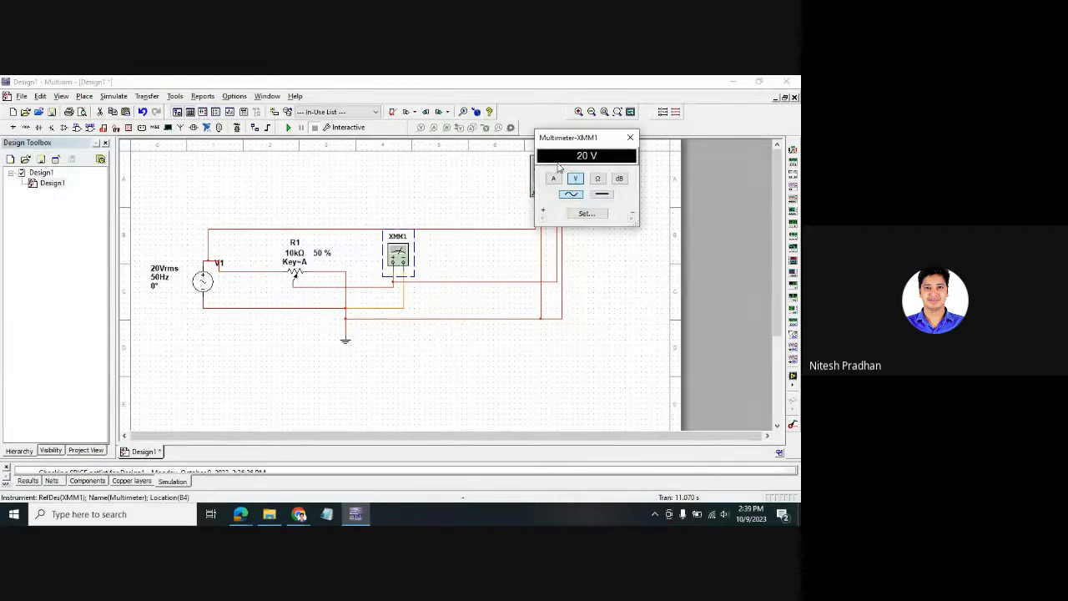
drag(559, 134, 235, 102)
double_click(559, 176)
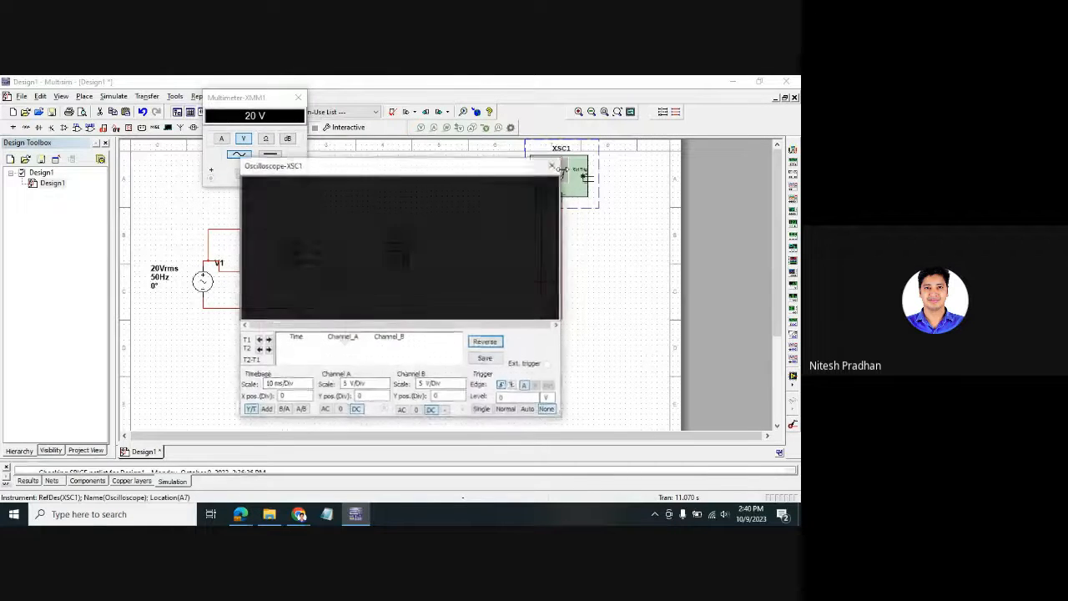
drag(489, 167, 701, 95)
drag(246, 99, 167, 98)
- Run the simulation and turn R1 down to 20 %, bringing the multimeter reading to 4 V
click(288, 128)
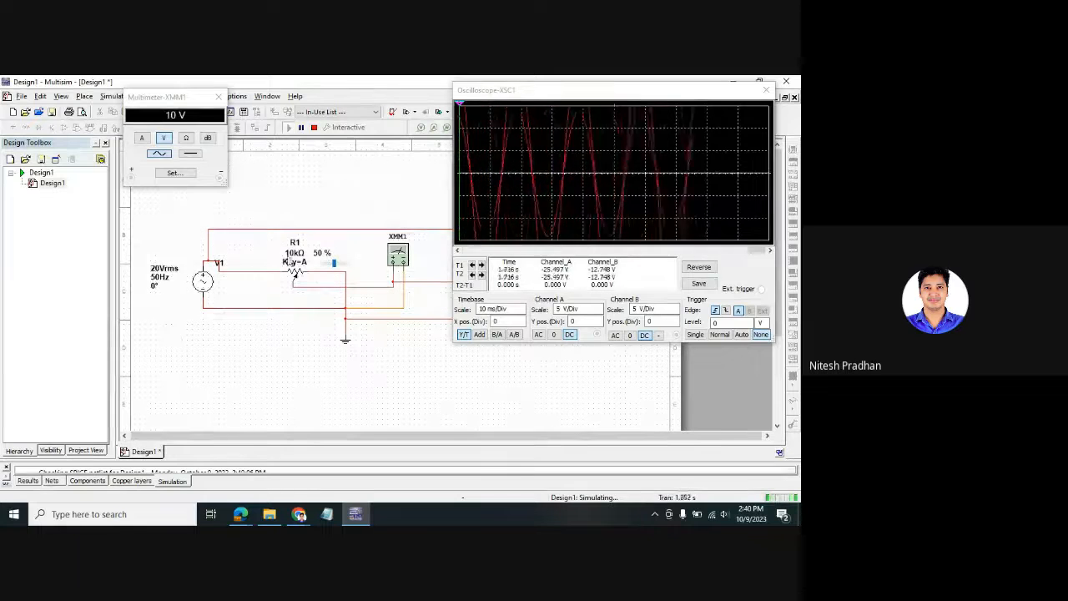
drag(334, 265, 328, 266)
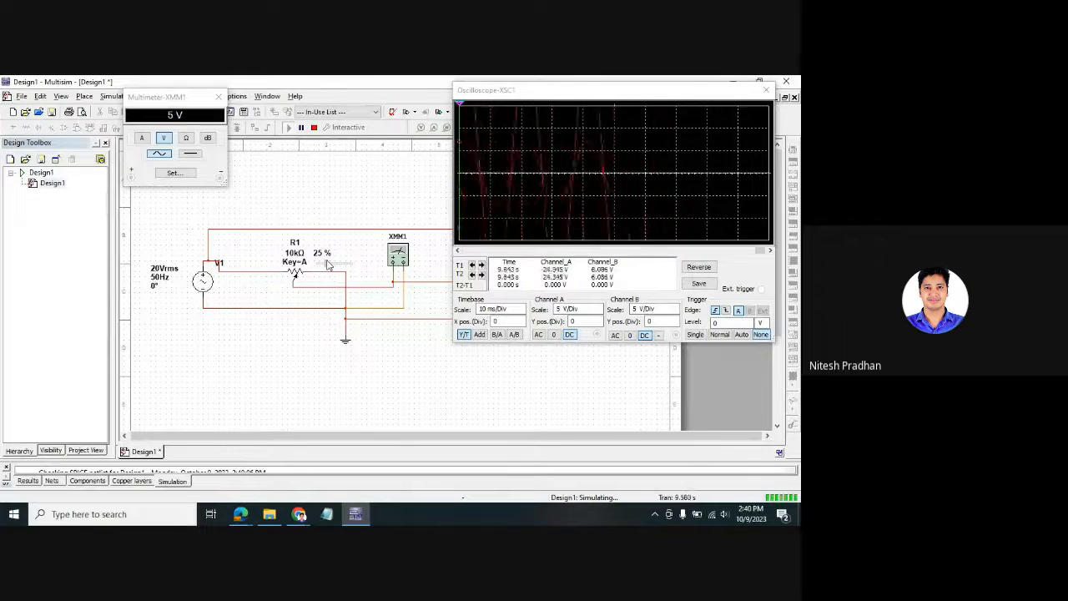
drag(326, 262, 324, 258)
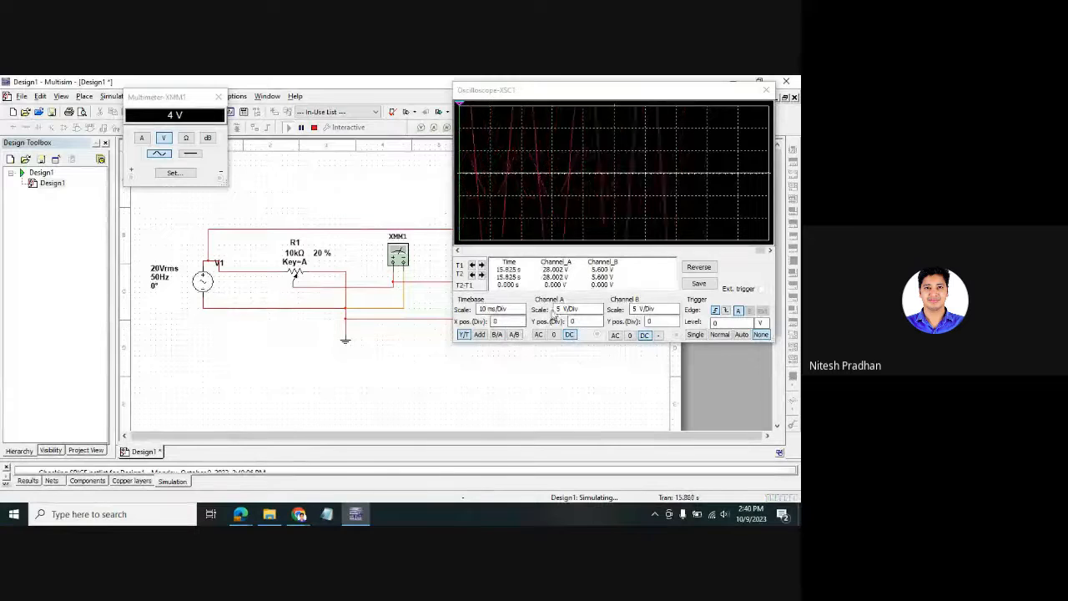
click(583, 311)
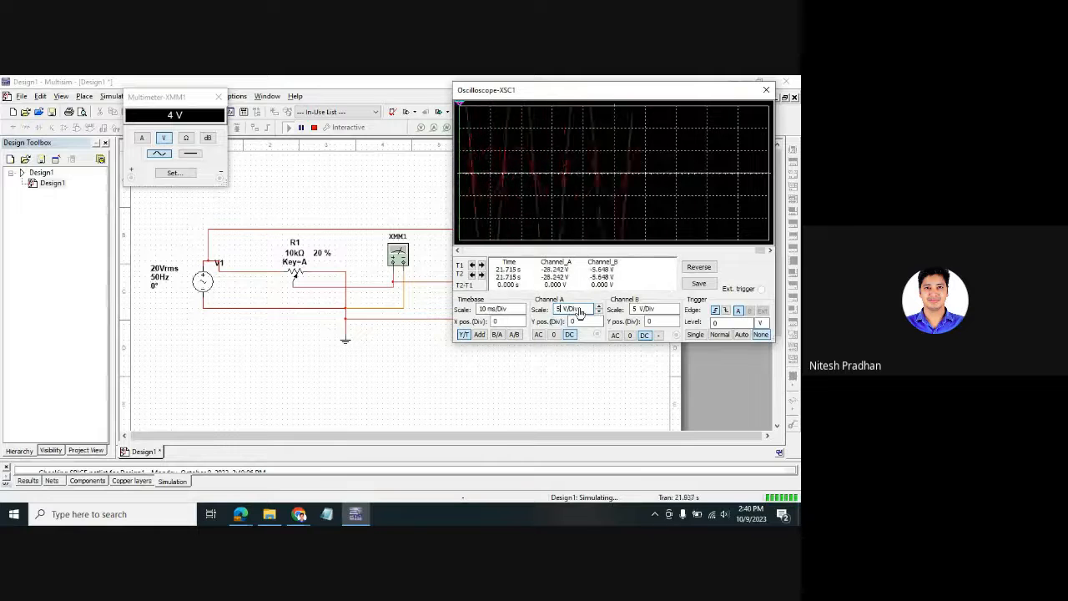
- Set oscilloscope channels A and B to 10 V/Div, enlarge the trace display and make it white
click(598, 308)
click(585, 359)
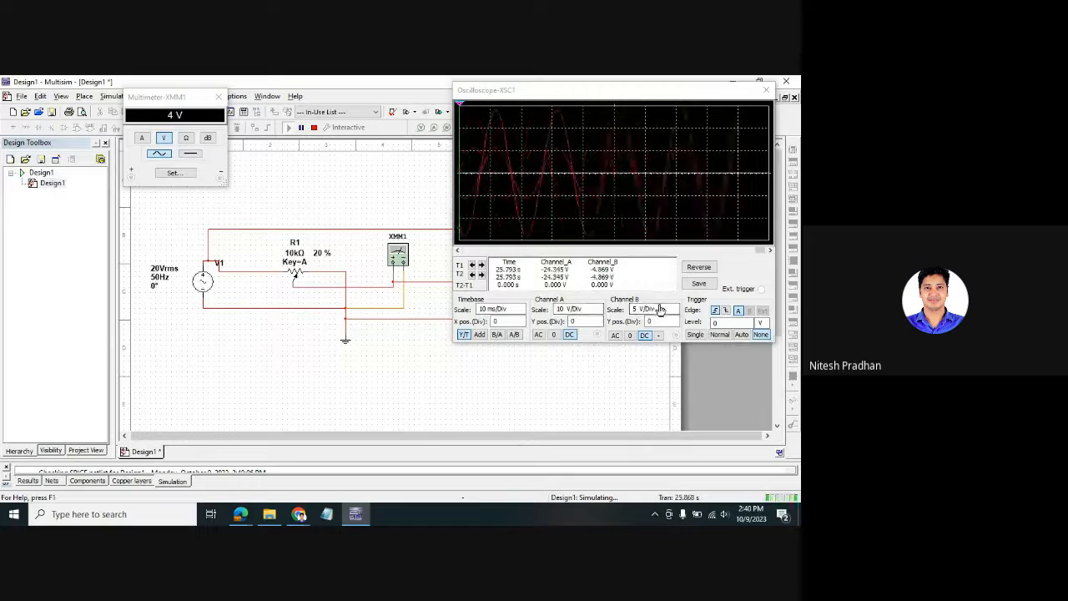
click(674, 307)
click(621, 381)
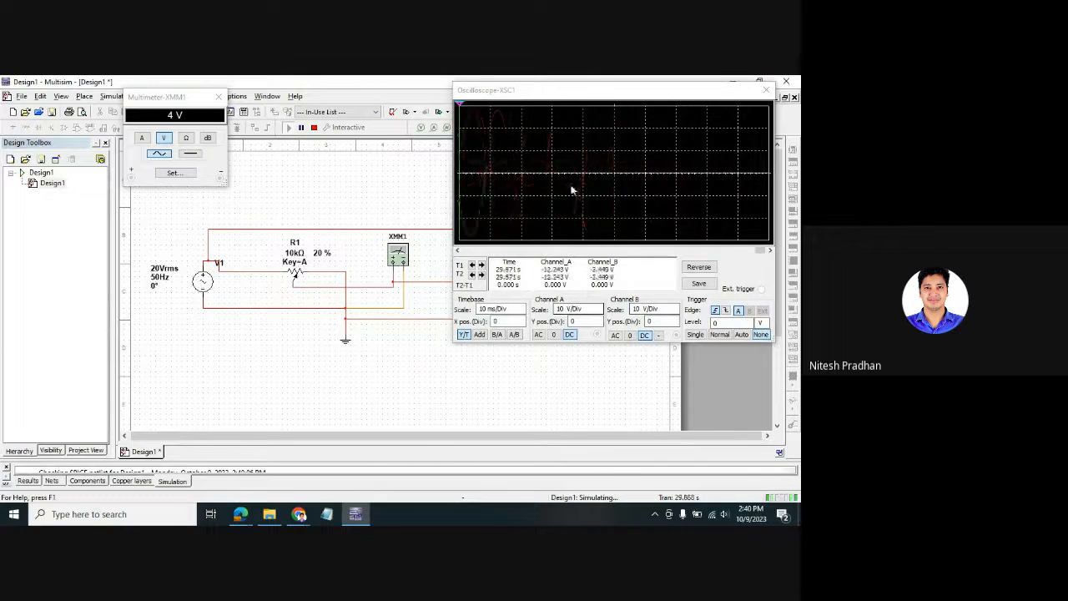
mouse_move(593, 343)
mouse_down()
mouse_move(594, 444)
mouse_move(594, 432)
mouse_up()
click(702, 359)
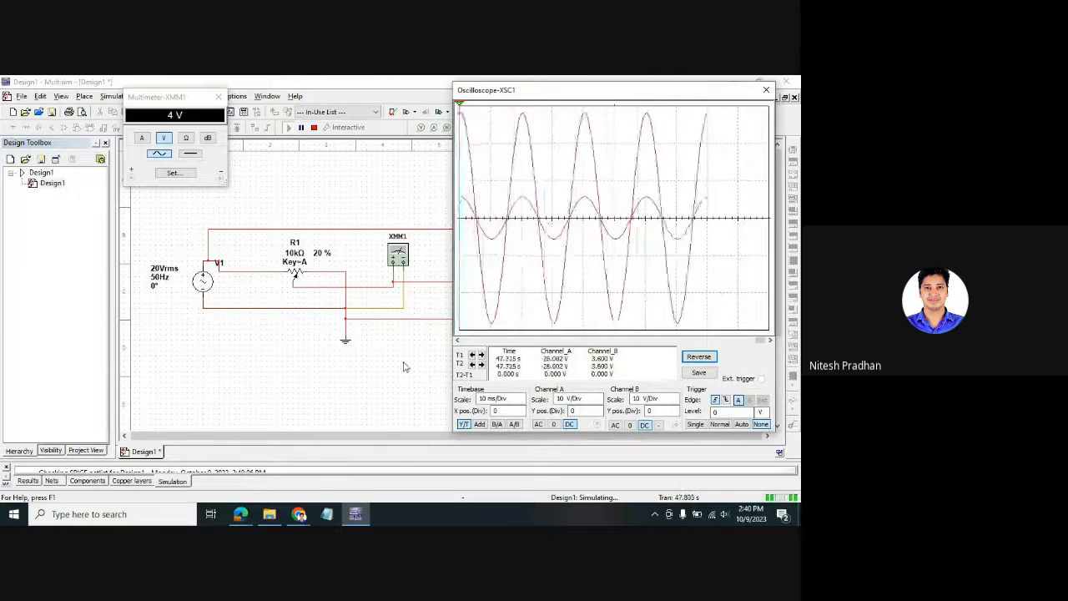
- Move R1 to 75 % so the multimeter reads 15 V, then stop the simulation
mouse_move(308, 243)
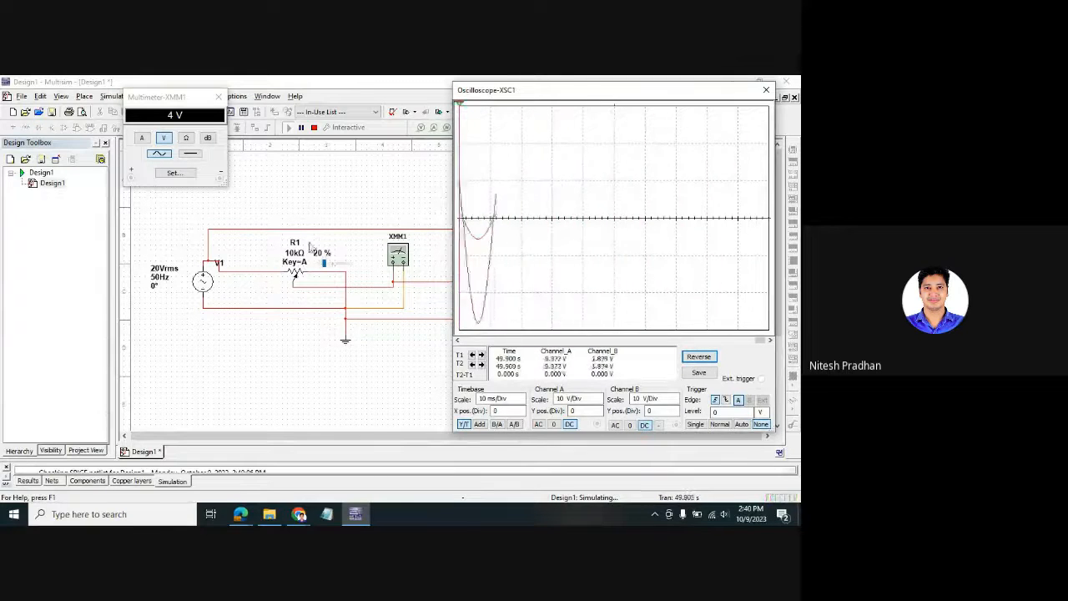
click(325, 265)
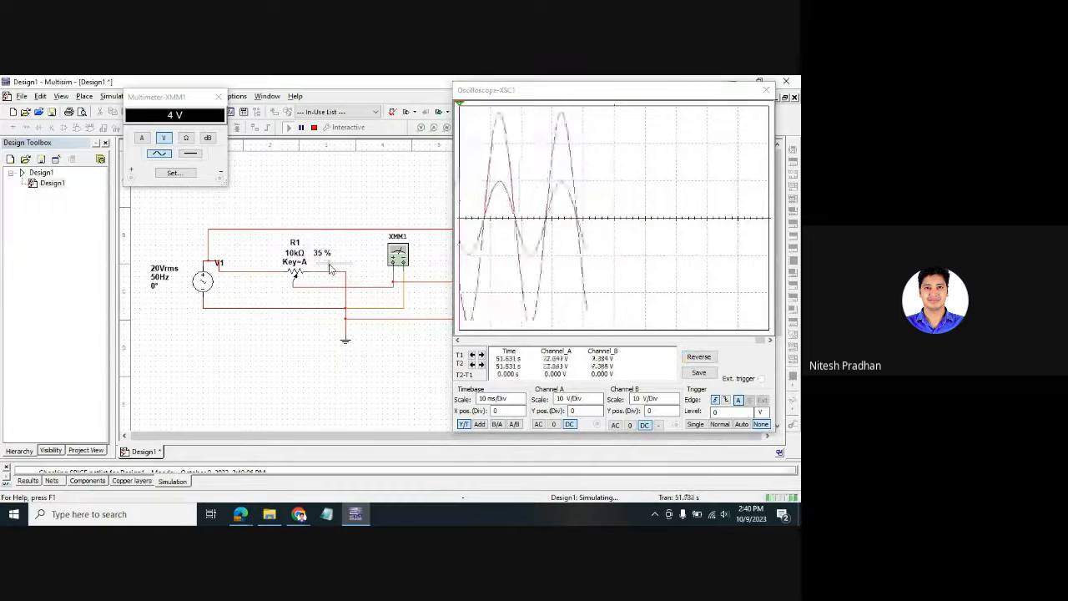
drag(328, 265, 342, 265)
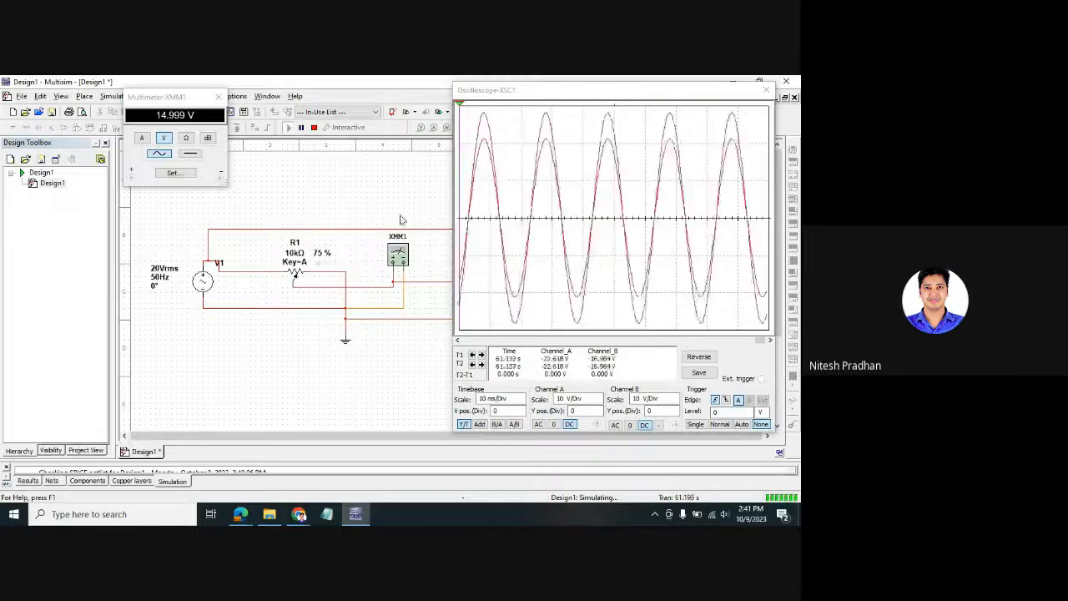
click(314, 128)
drag(587, 104, 189, 97)
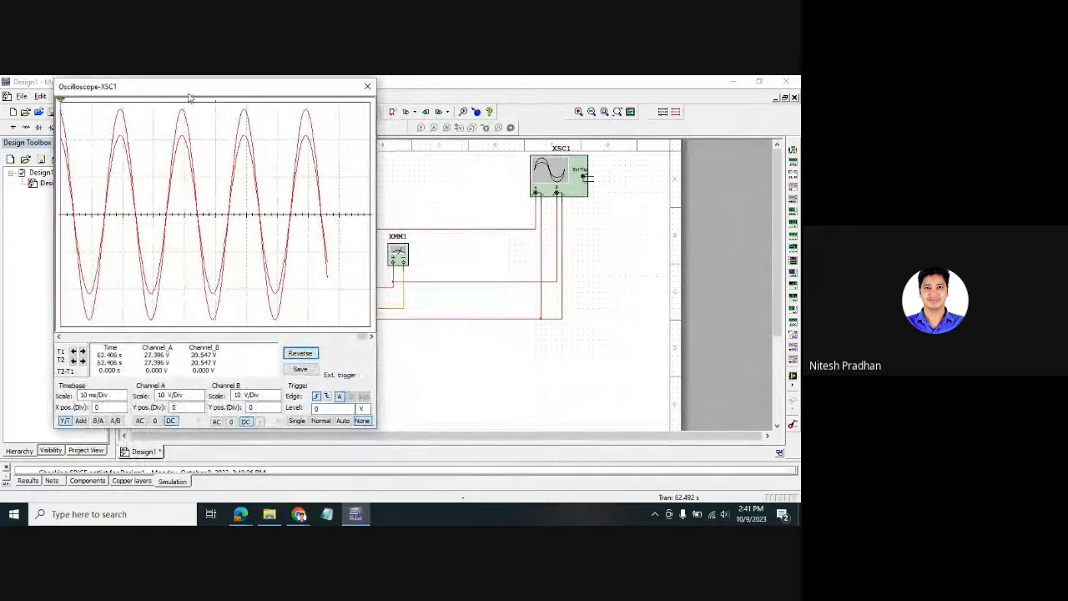
- Close the oscilloscope window and give the XMM1-to-channel-B wire a dark blue segment colour
click(368, 86)
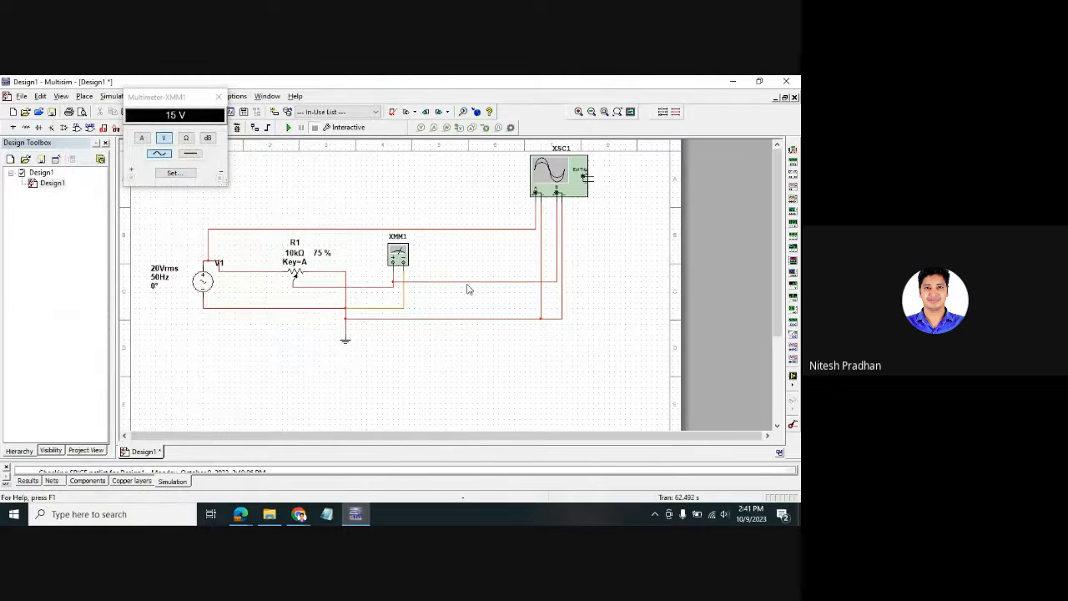
right_click(467, 289)
click(422, 345)
right_click(462, 285)
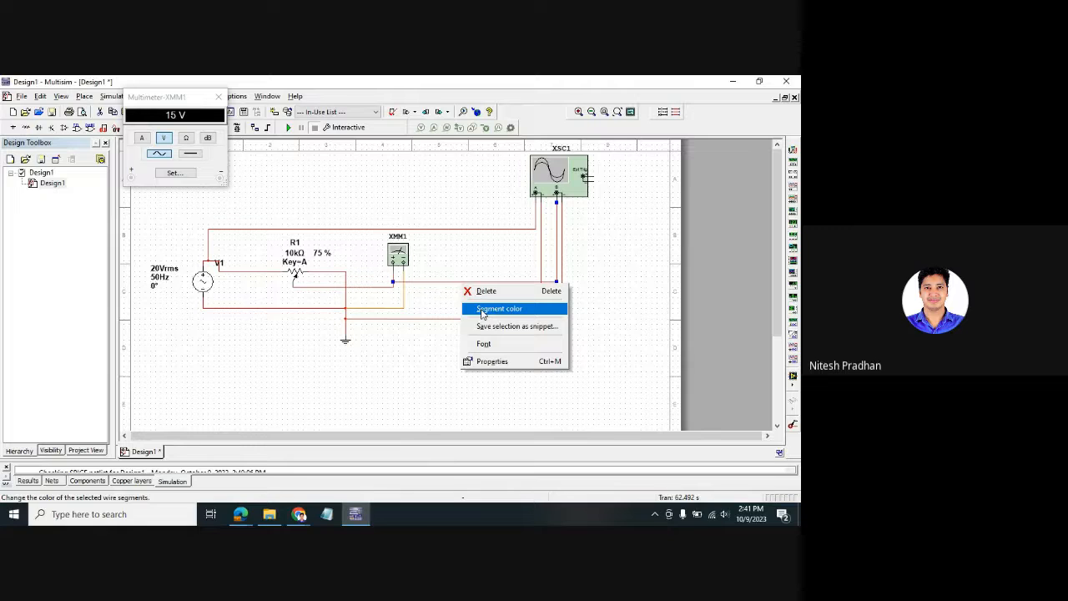
click(483, 310)
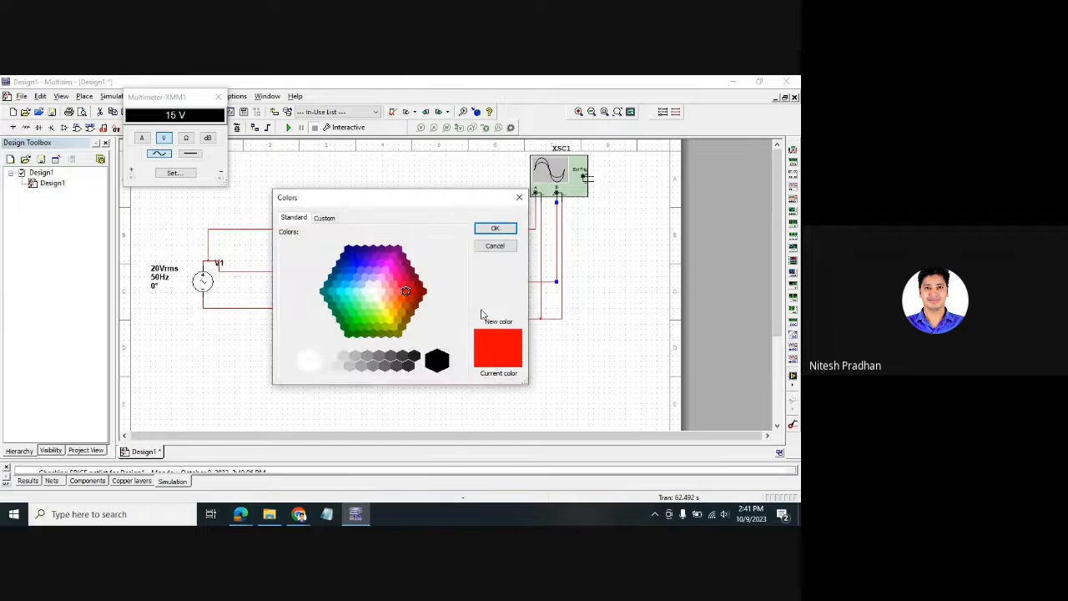
click(349, 251)
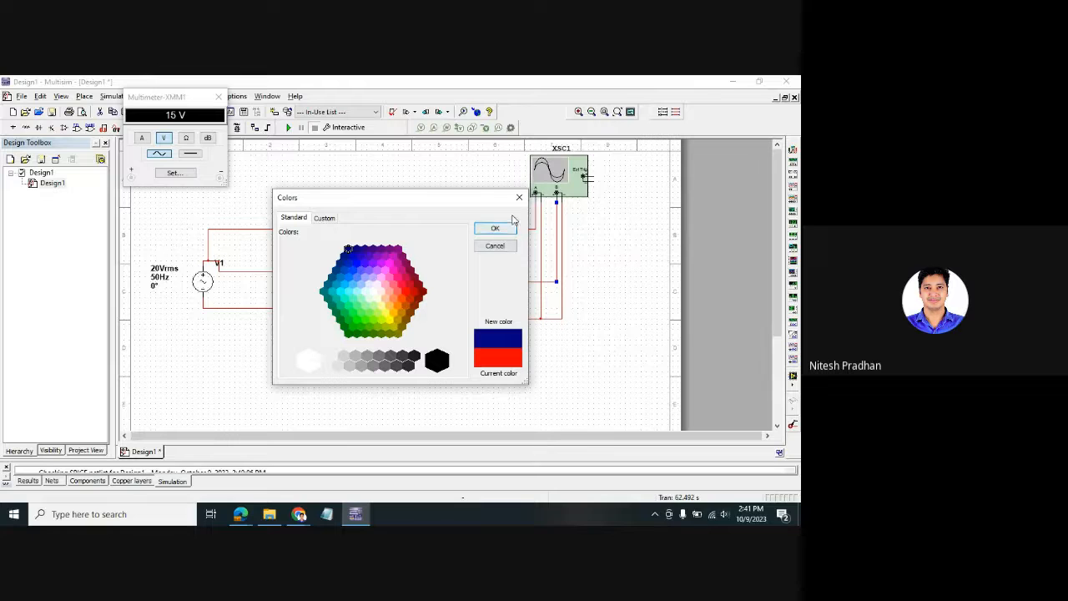
click(495, 228)
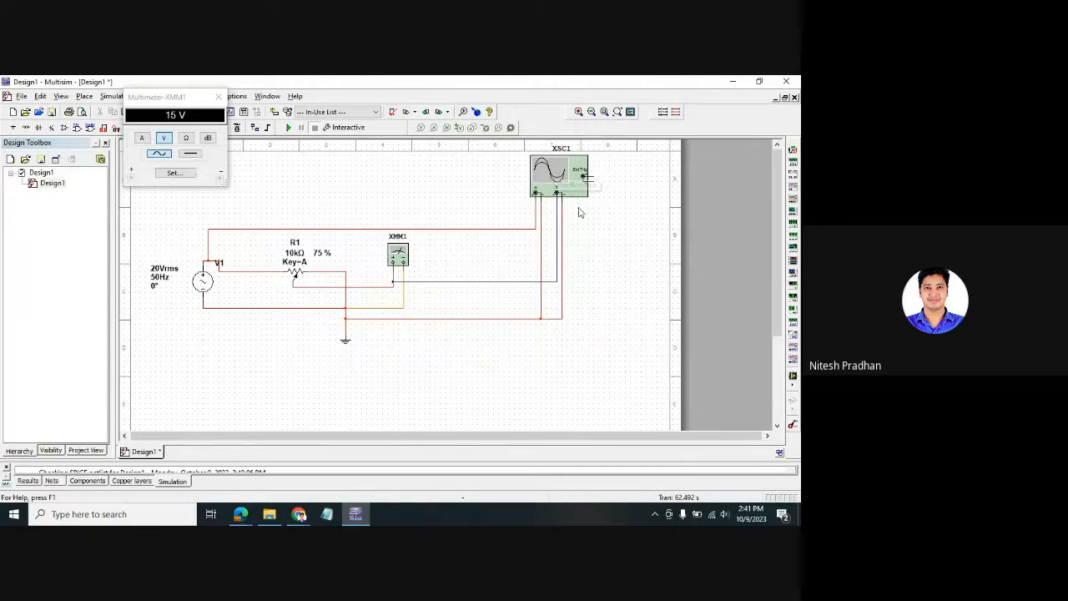
- Reopen the oscilloscope, widen its window and restart the simulation
double_click(576, 173)
drag(318, 99, 705, 114)
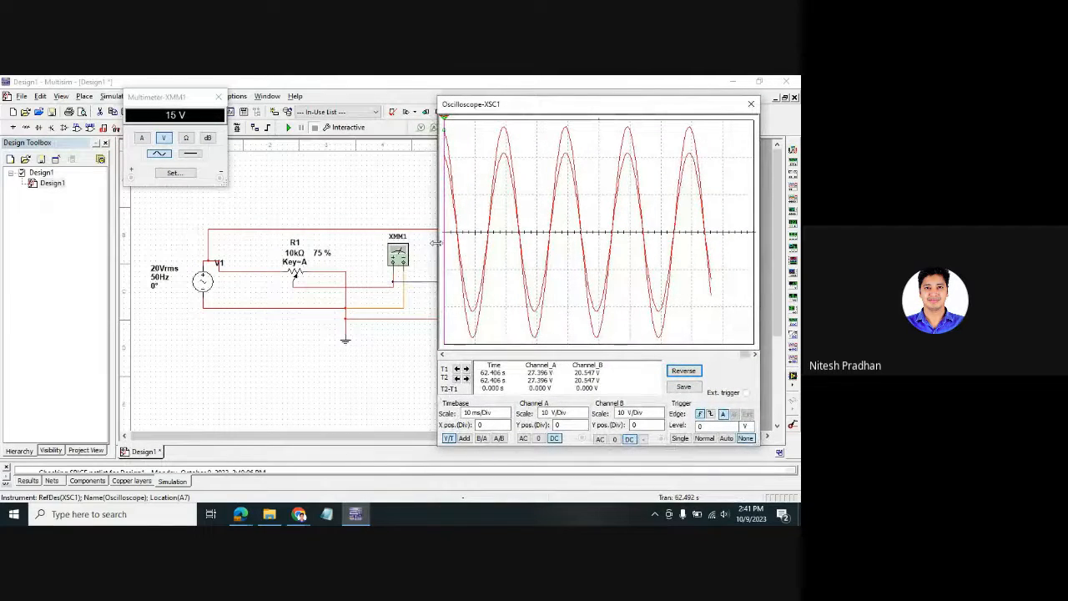
drag(434, 247, 393, 247)
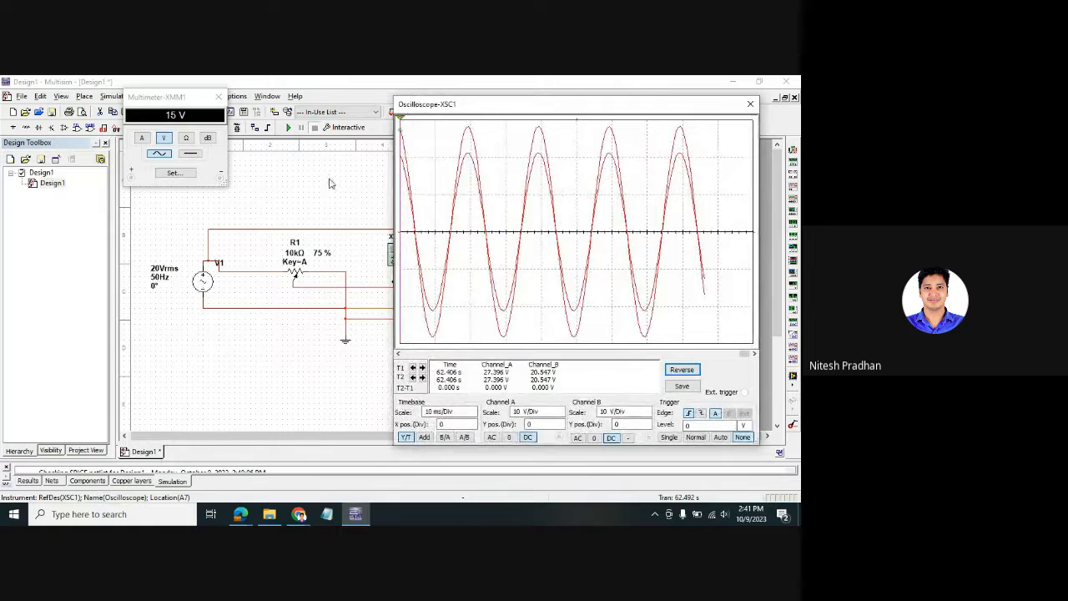
click(288, 127)
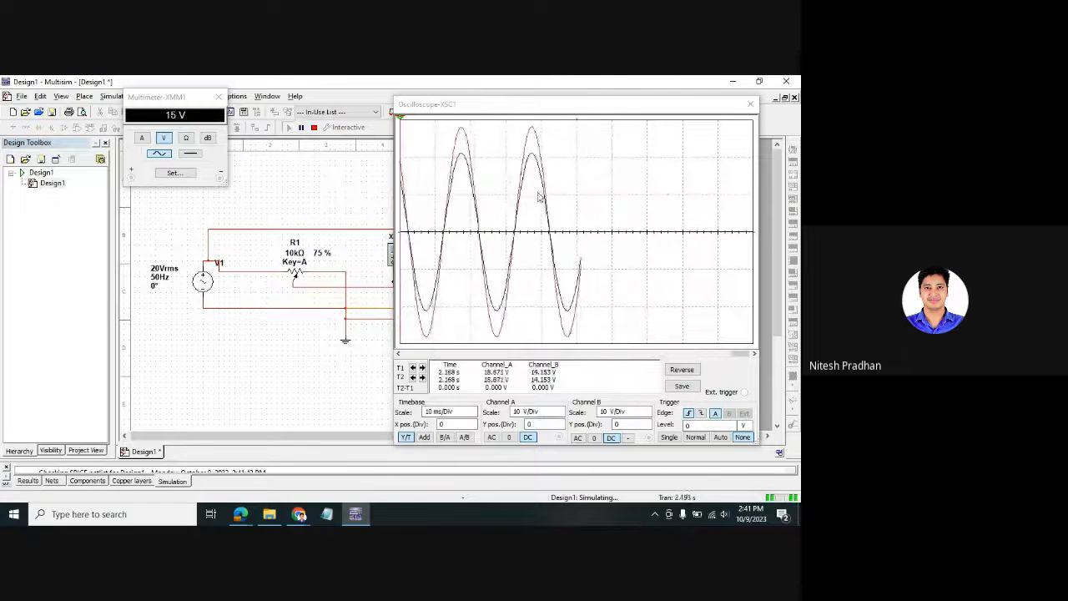
- Sweep potentiometer R1 between 20 % and 100 %, leaving it at 100 %
mouse_move(316, 268)
drag(341, 265, 353, 268)
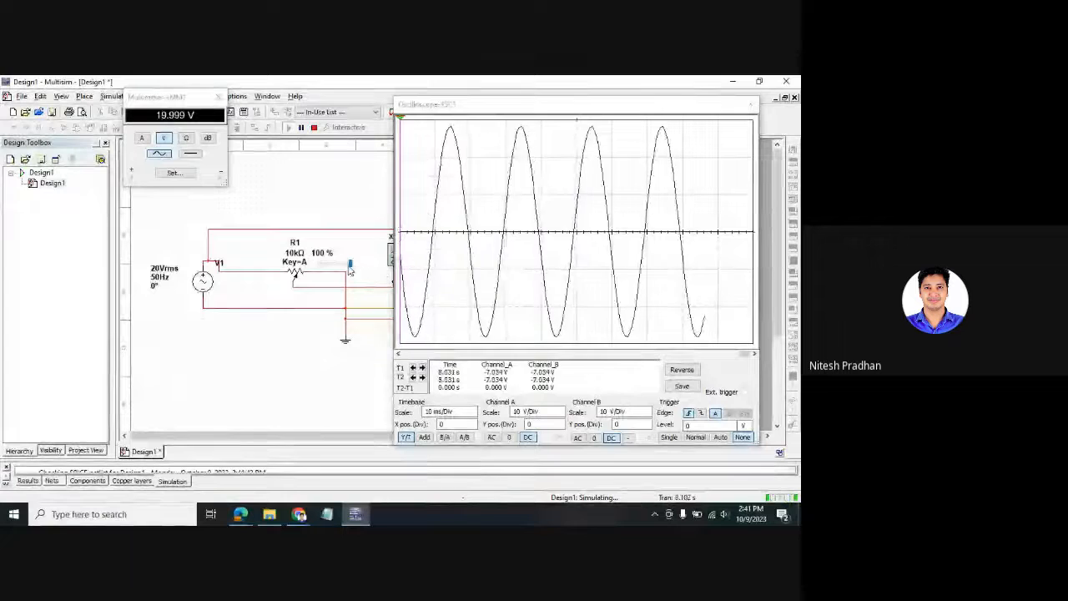
mouse_move(310, 269)
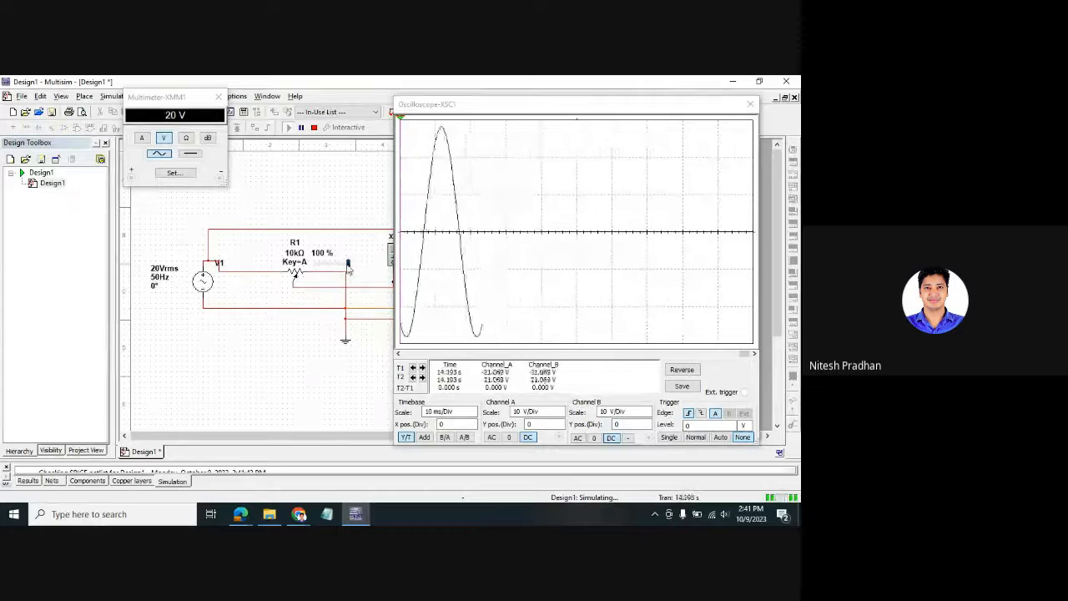
drag(355, 262, 321, 264)
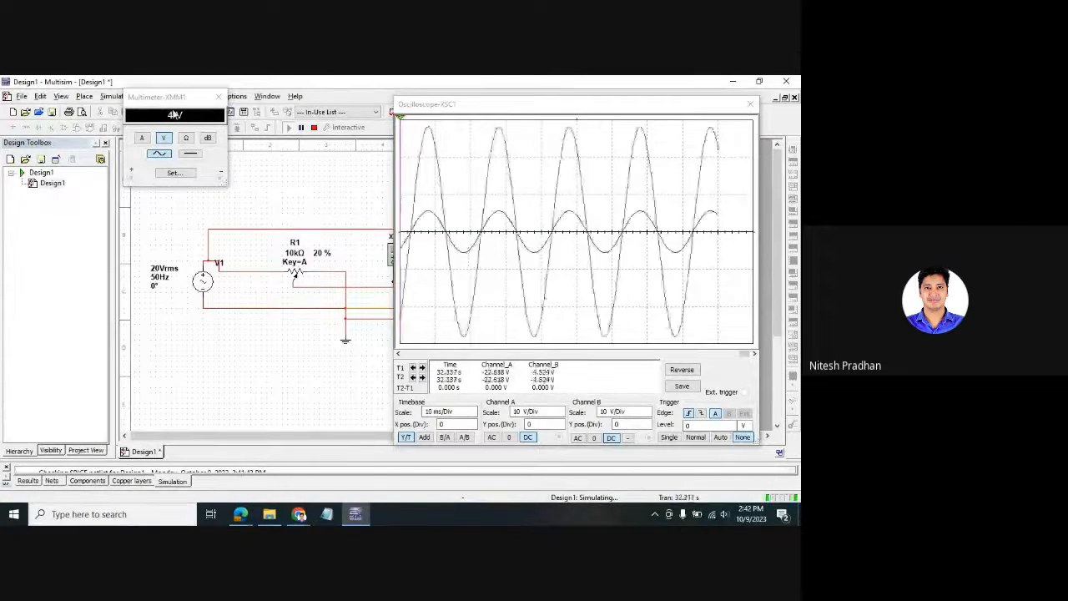
drag(178, 104, 587, 151)
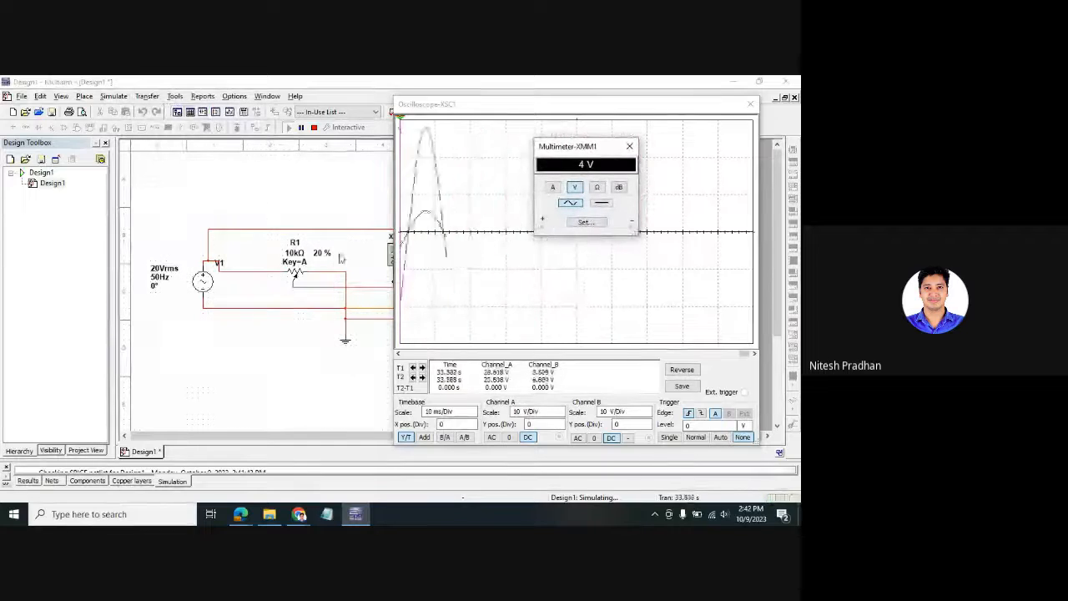
mouse_move(298, 265)
drag(324, 264, 349, 266)
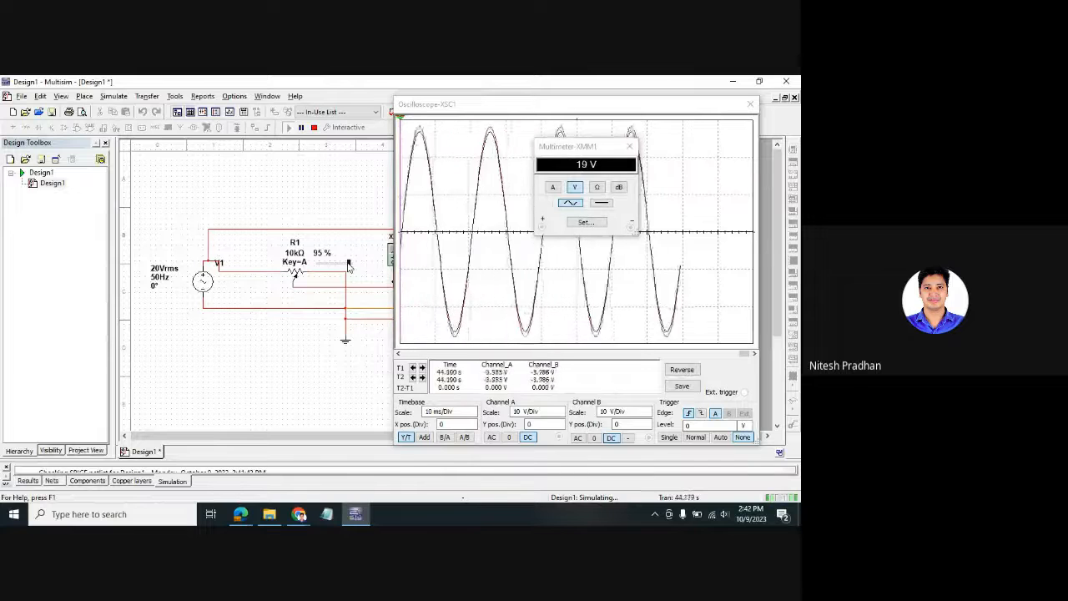
drag(349, 265, 351, 266)
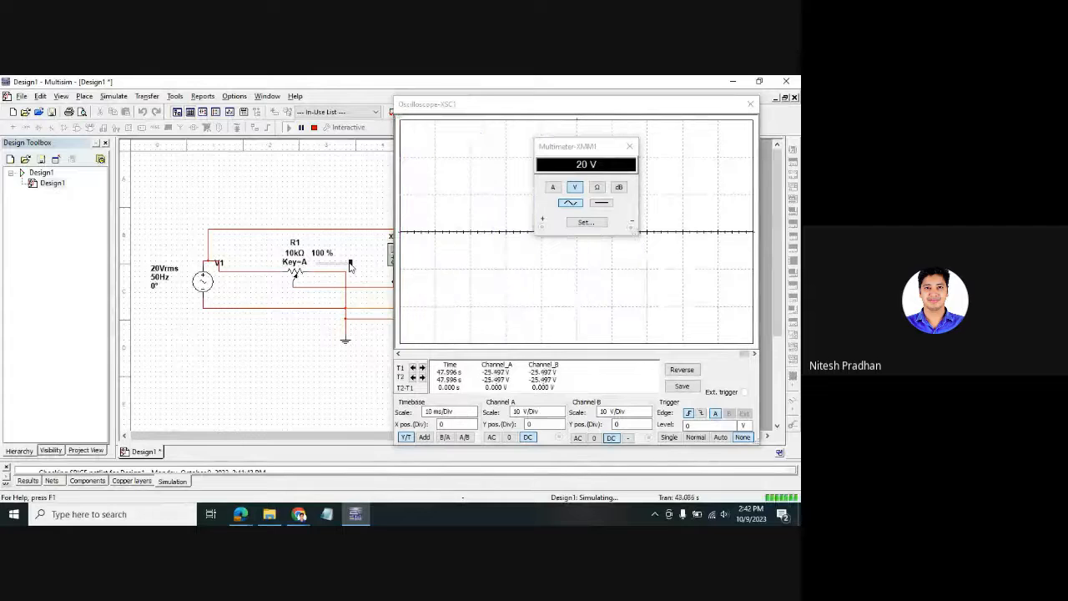
- Close the multimeter, stop the simulation and close the oscilloscope window
click(630, 148)
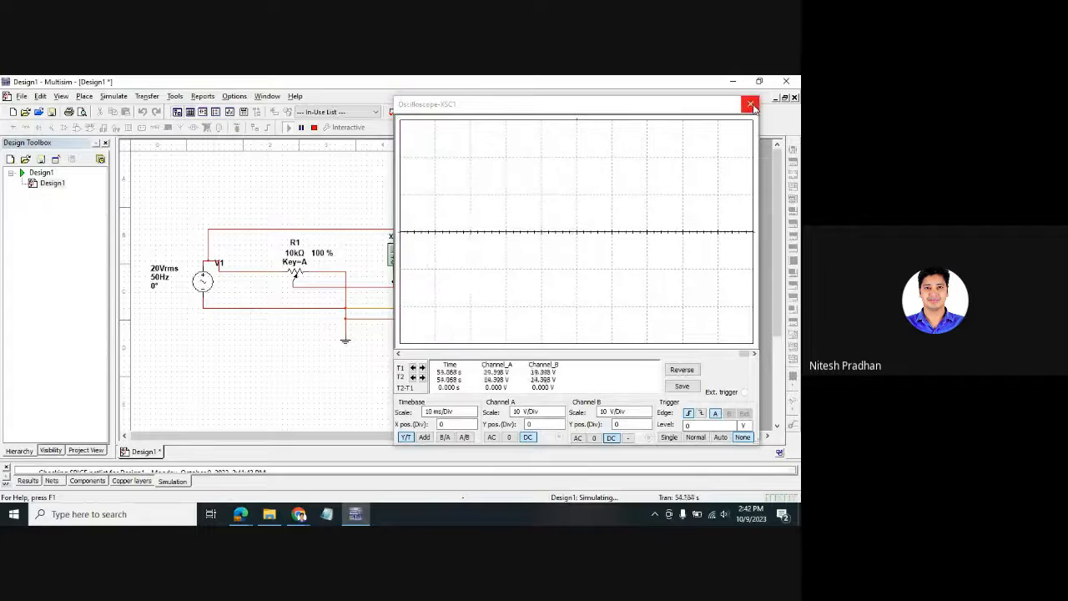
click(314, 127)
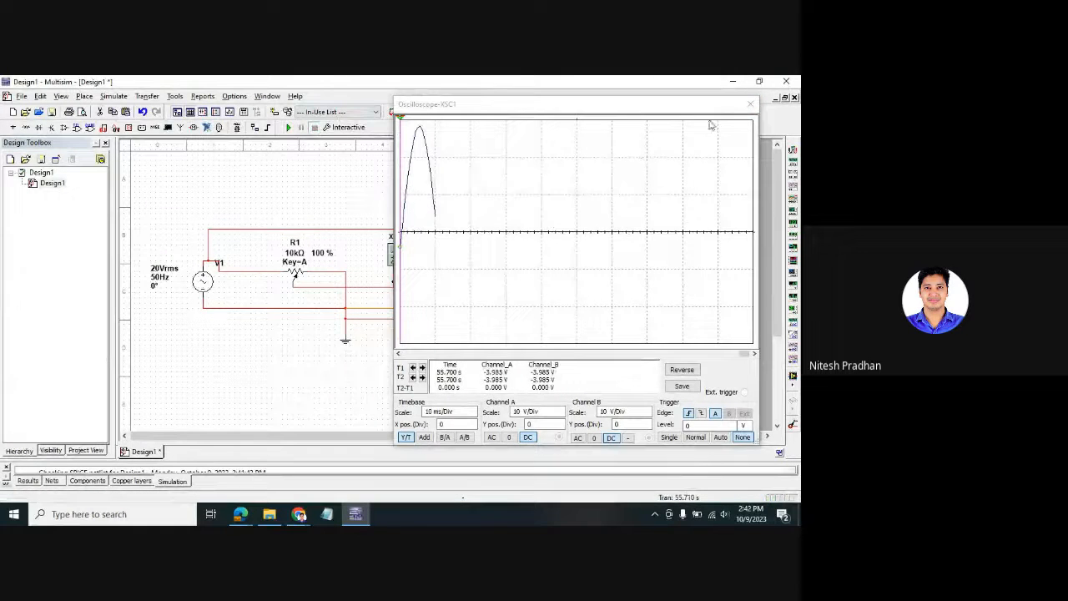
click(750, 104)
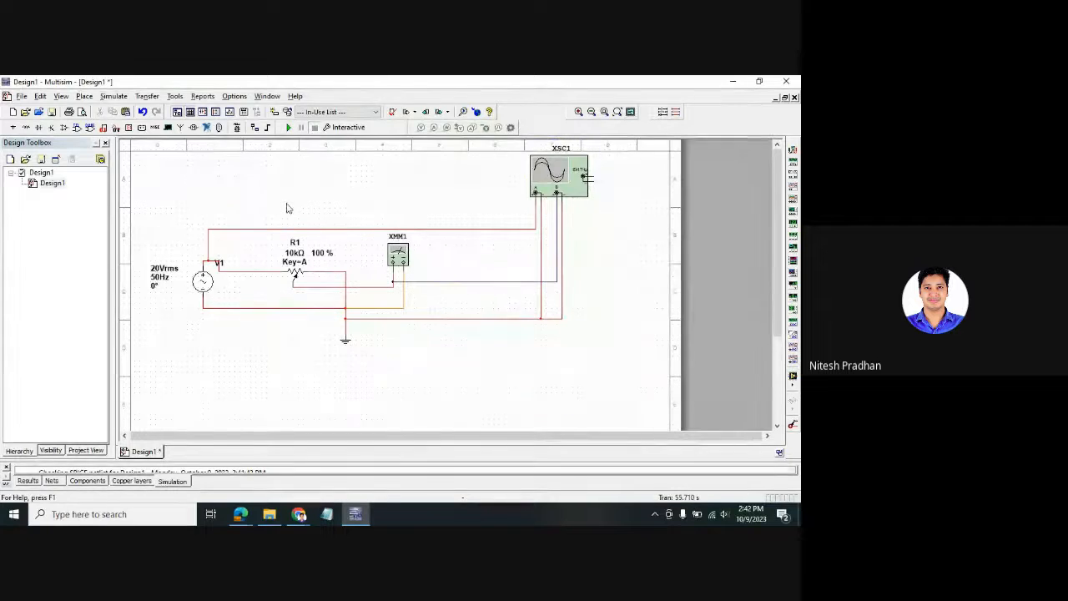
- Save the design as 'AC & DC Power source Test and display', accepting the file-size warning
click(22, 97)
click(30, 187)
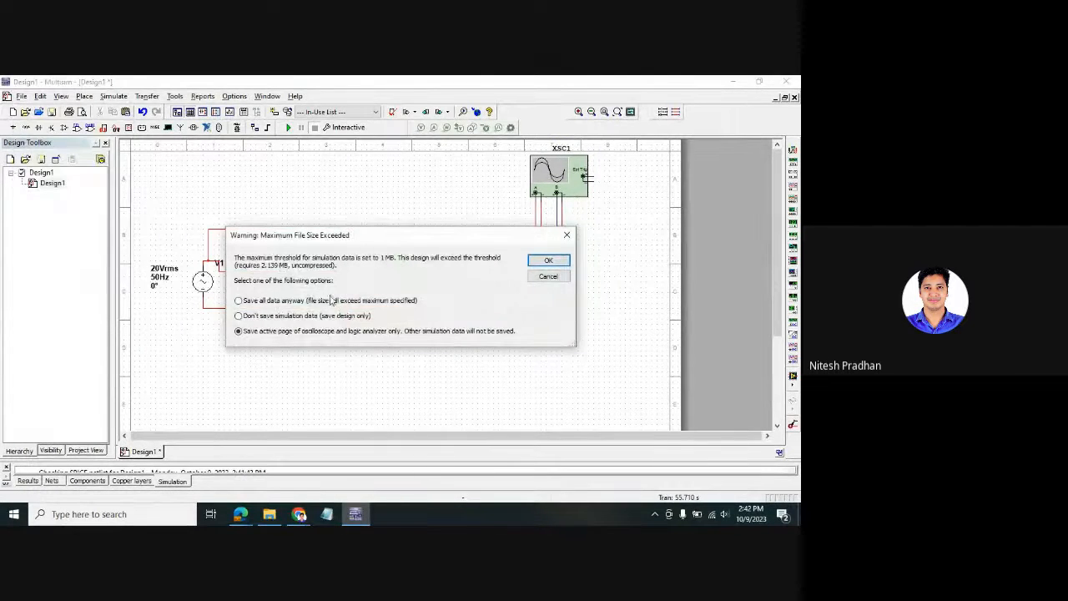
click(549, 262)
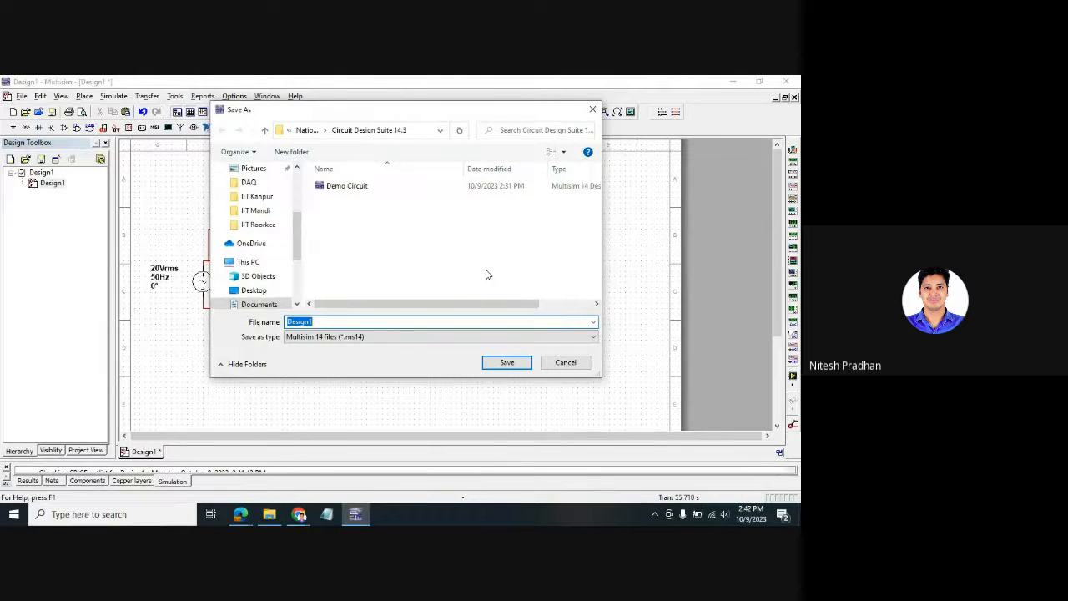
text(AC & DC Power source Test and display)
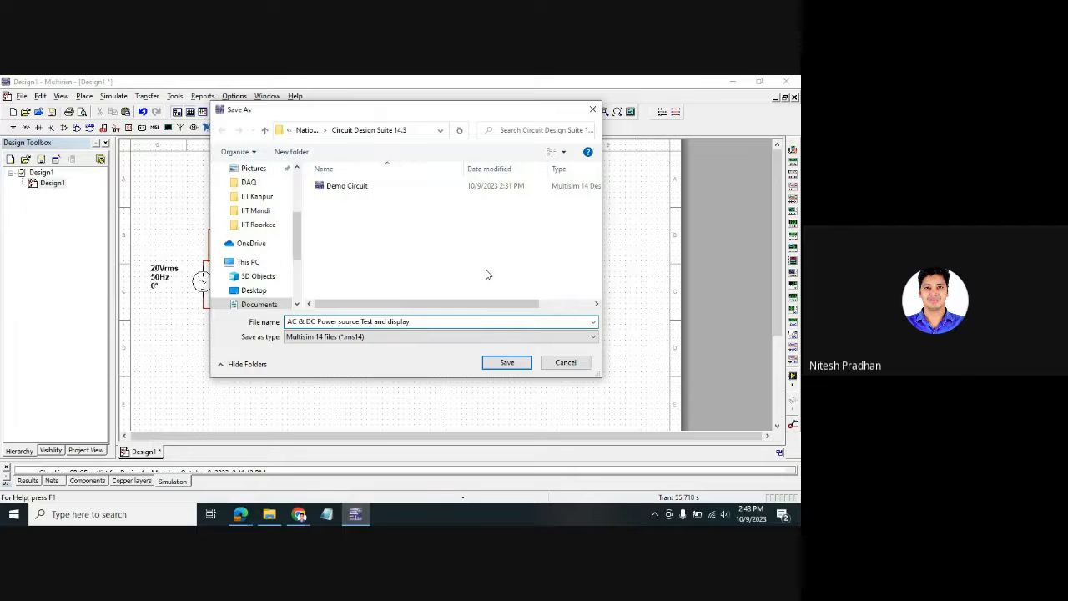
key(Return)
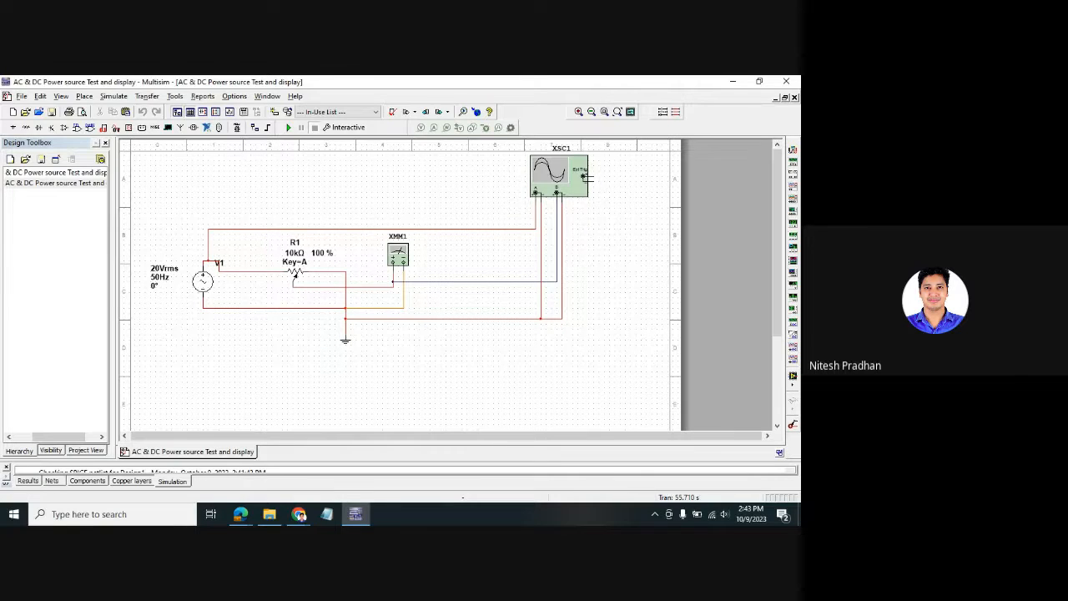
key(alt+Tab)
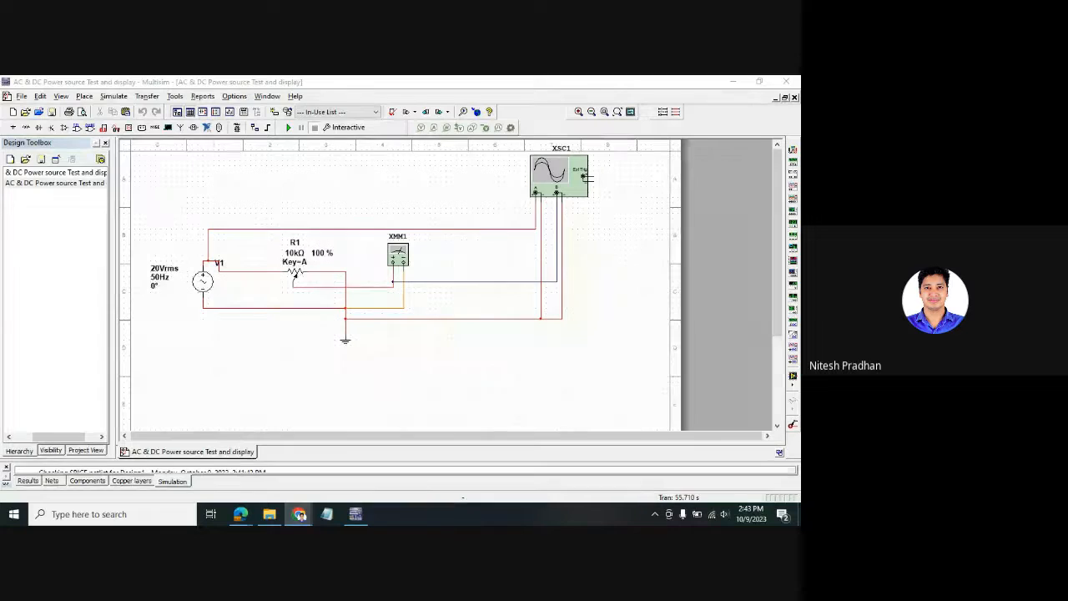
click(549, 282)
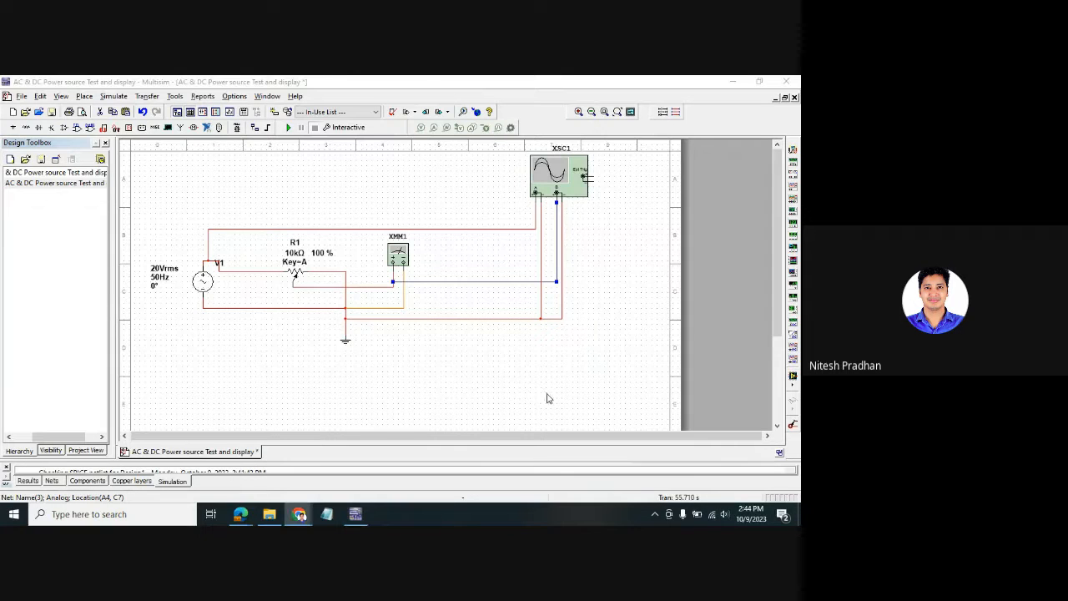
click(538, 363)
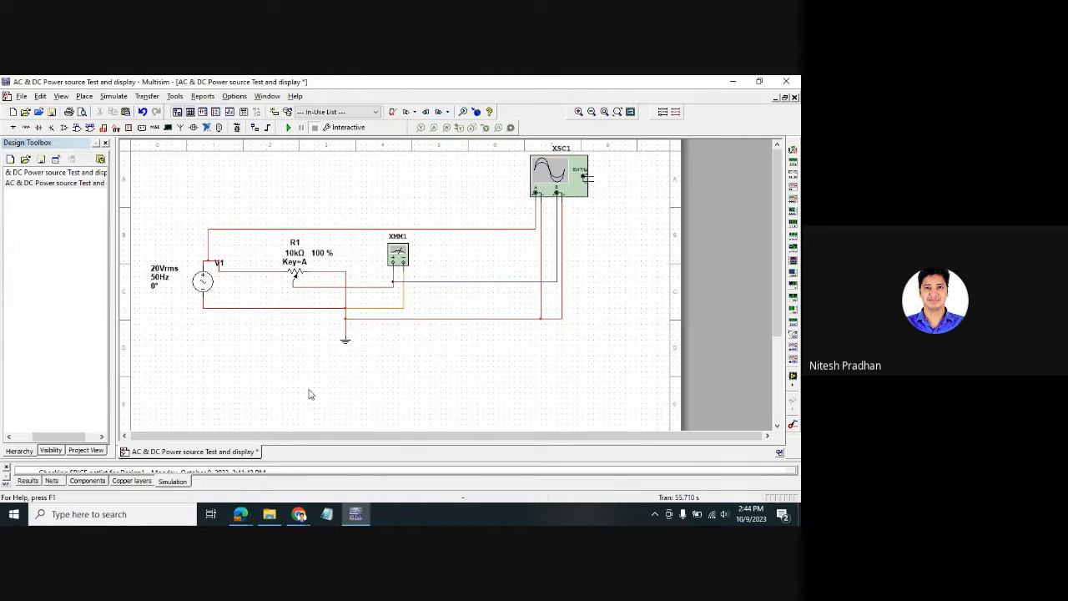
- Create a new blank design, Design1
click(22, 97)
click(22, 111)
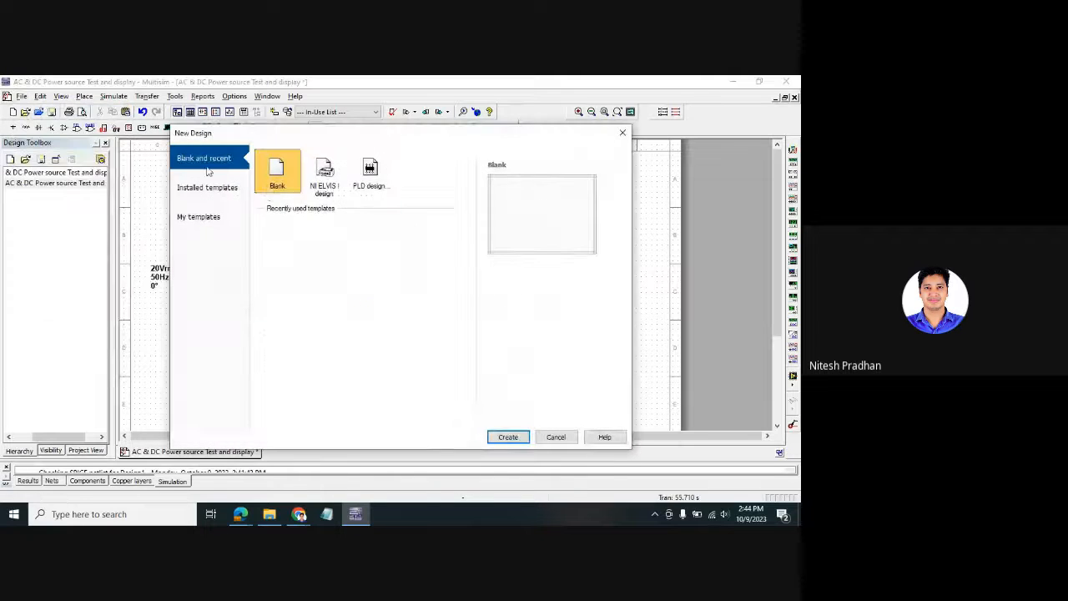
click(622, 132)
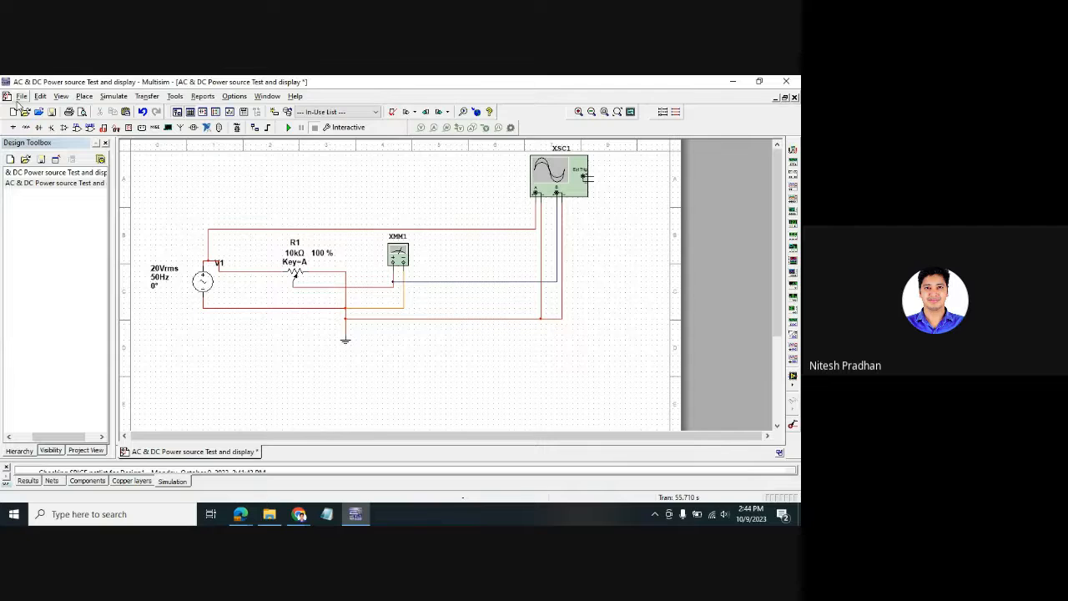
click(12, 111)
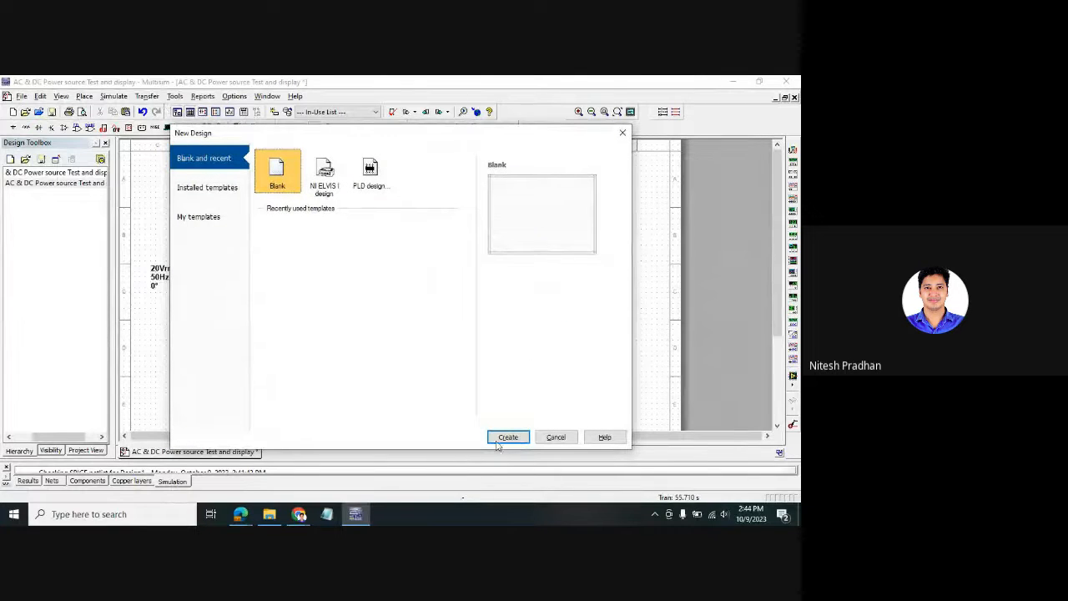
click(499, 438)
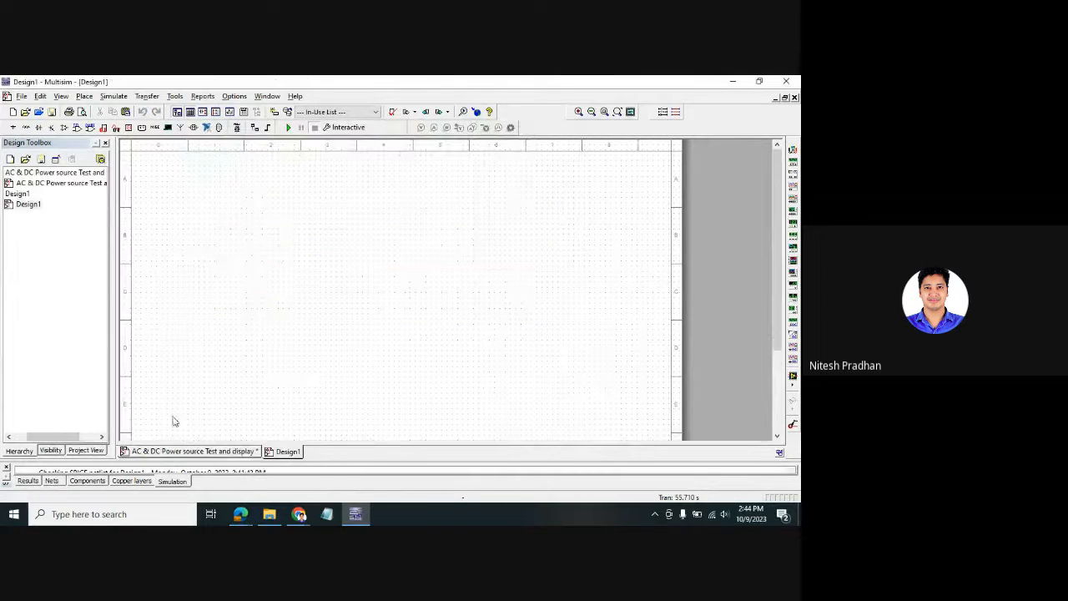
- Close the AC & DC Power source Test and display design, saving its changes
right_click(47, 170)
click(143, 193)
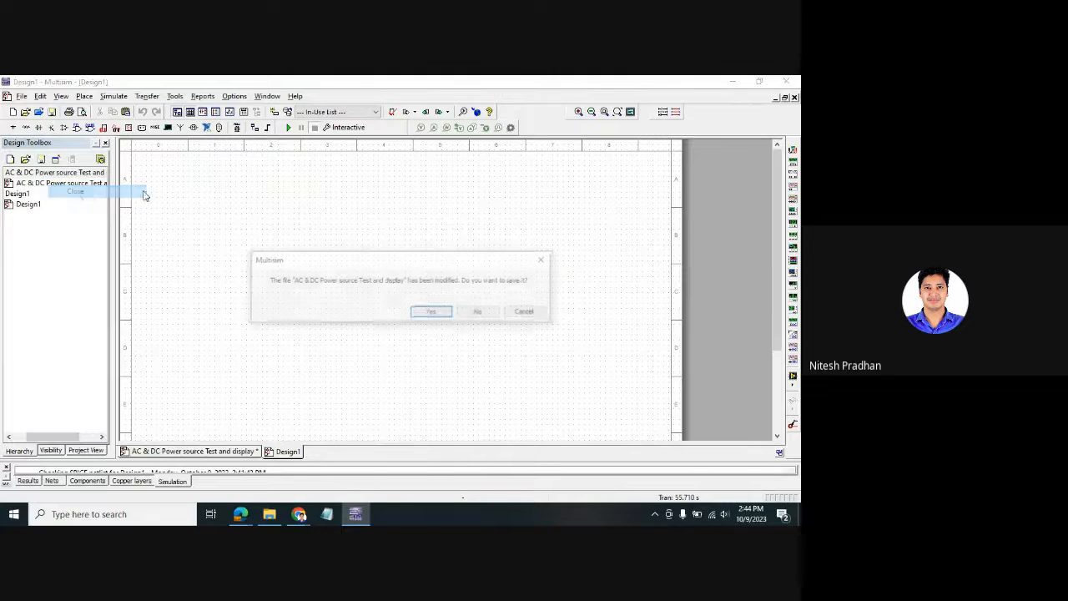
click(441, 313)
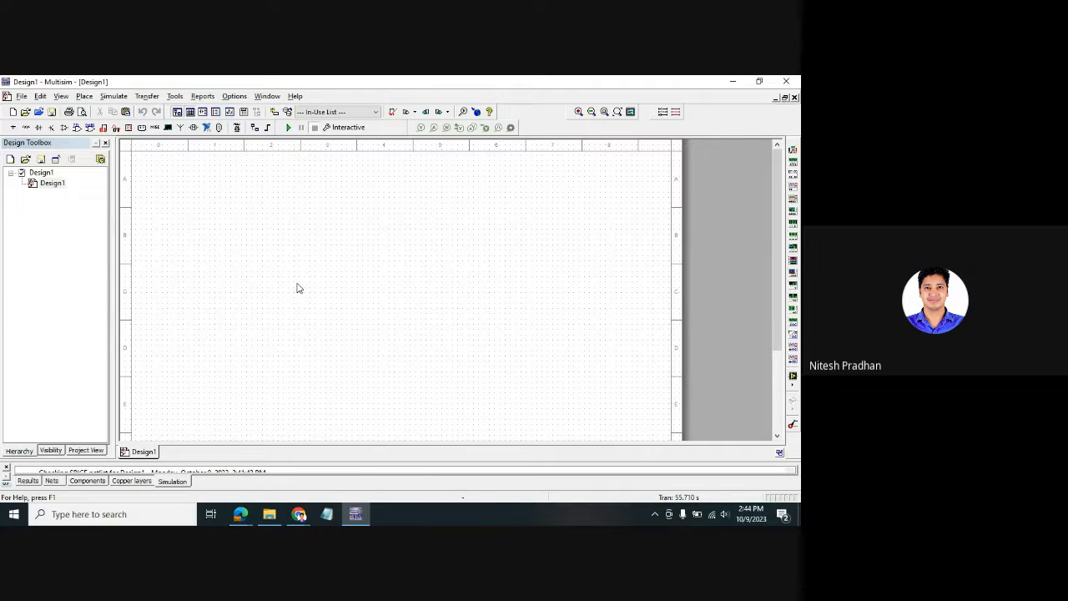
- Place a 1BH62 diode D1 from the Diodes group on the schematic
right_click(266, 269)
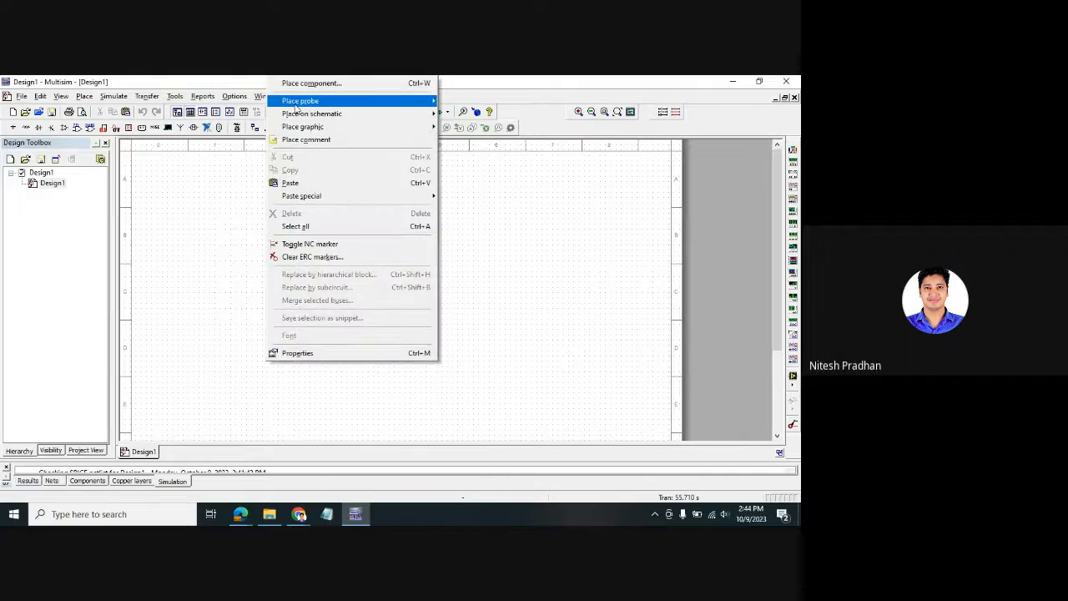
mouse_move(295, 106)
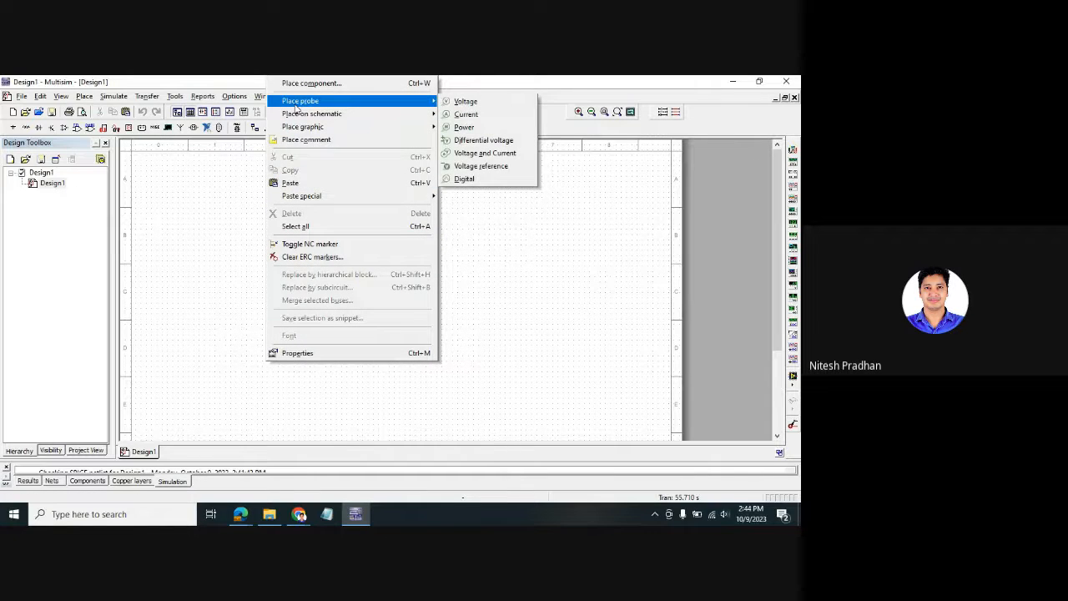
click(221, 198)
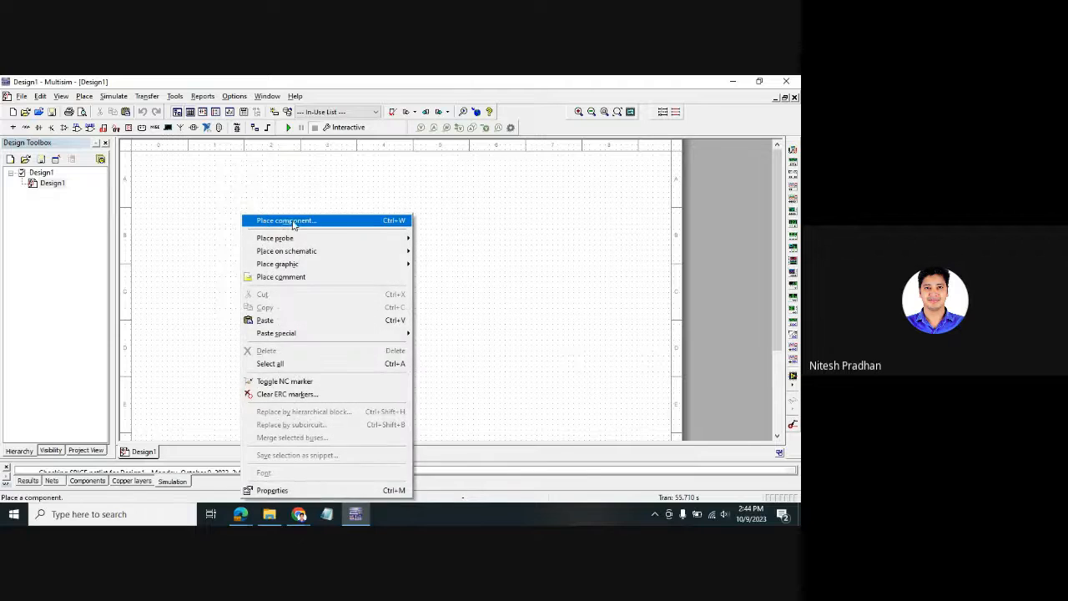
click(289, 221)
click(246, 198)
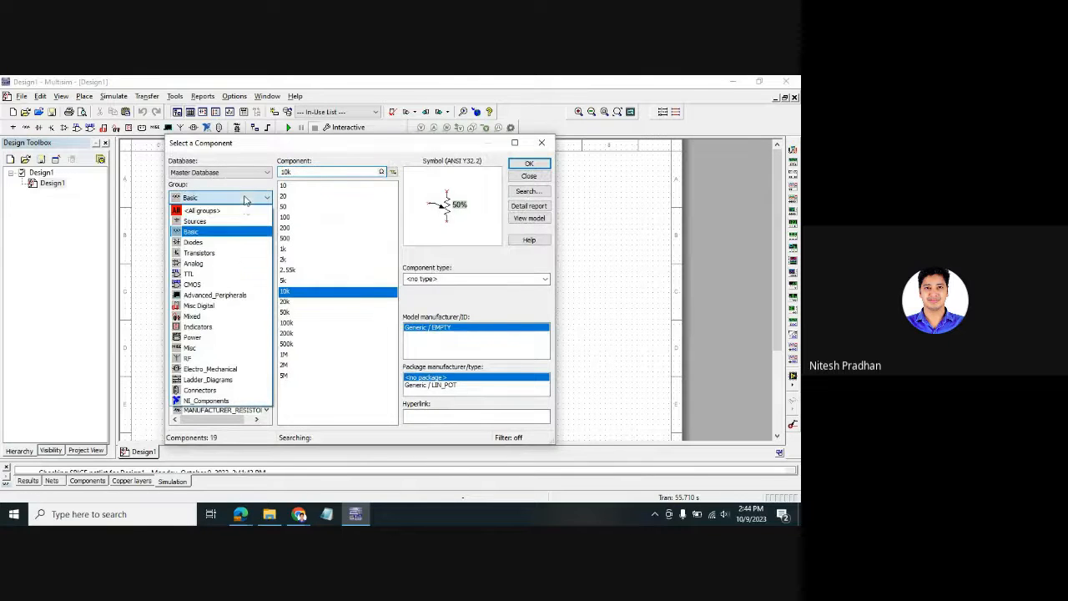
click(232, 242)
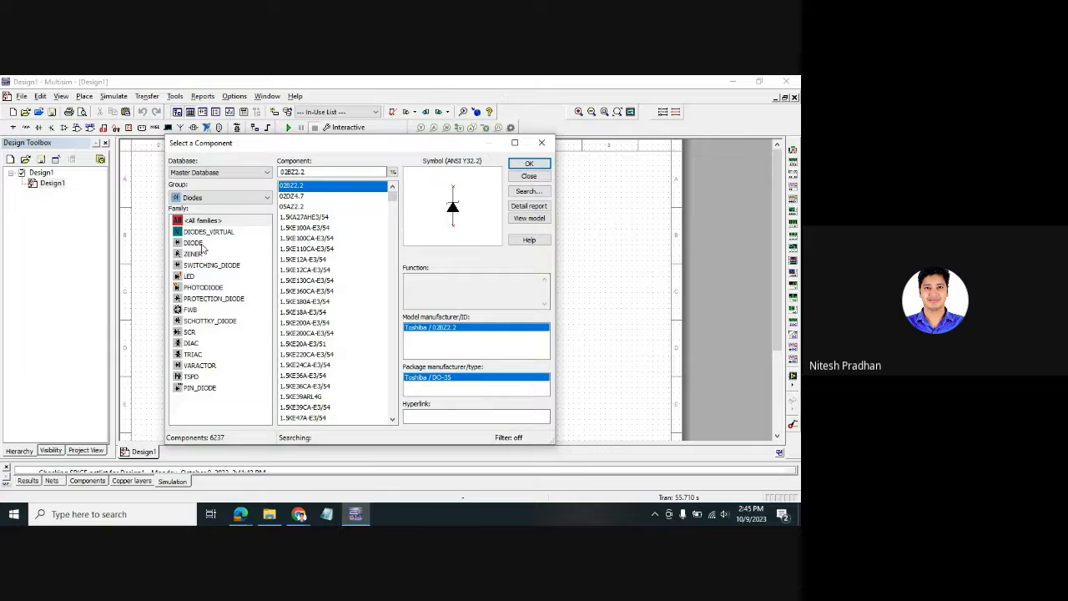
click(198, 243)
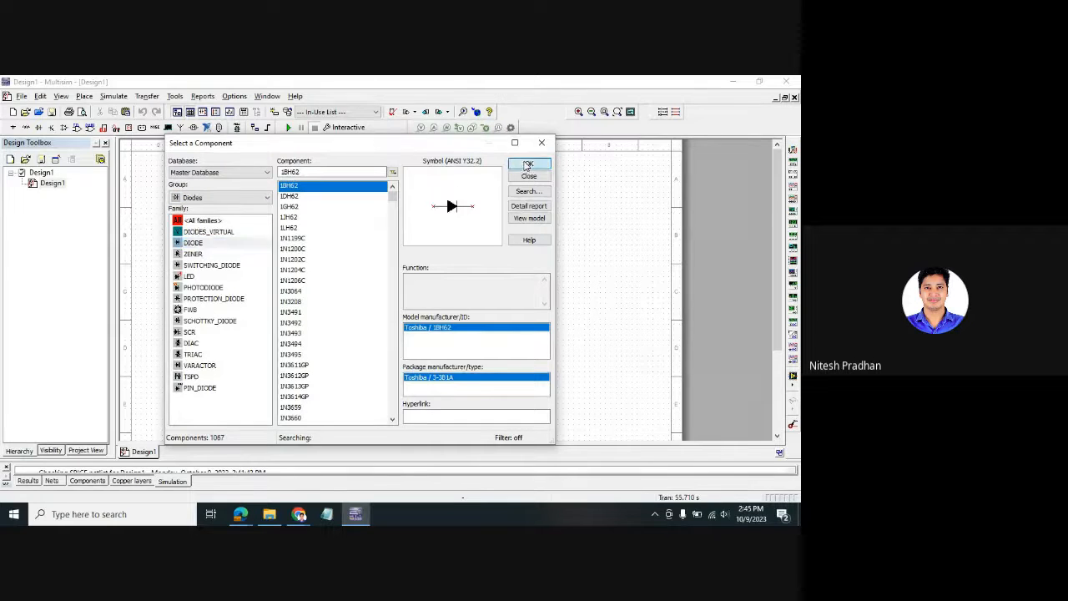
click(530, 163)
click(249, 224)
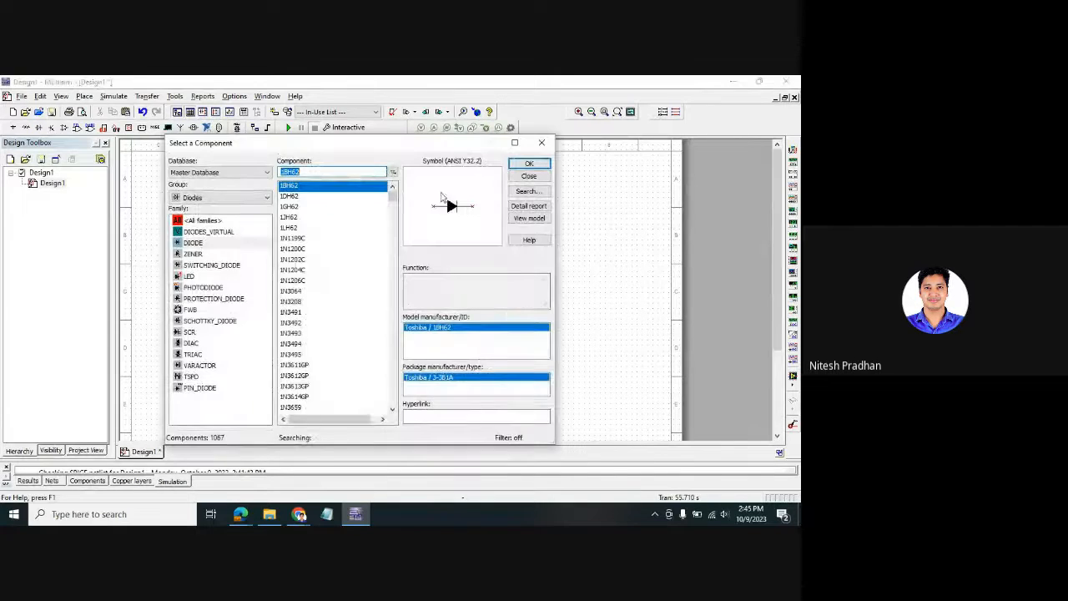
- Place a 1k resistor R1 from the Basic group to the right of the diode
click(246, 197)
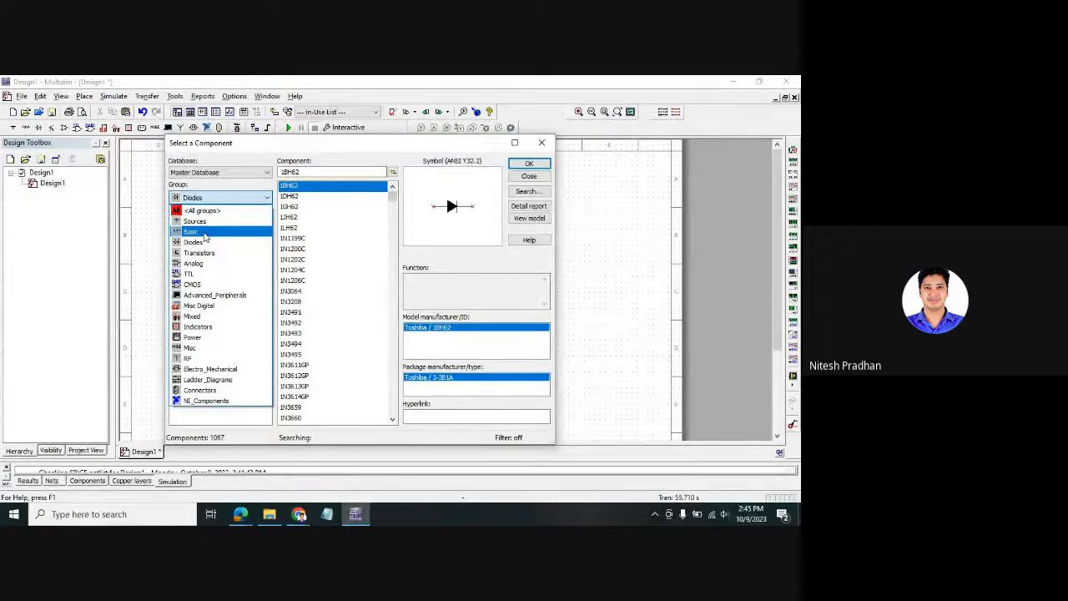
click(204, 234)
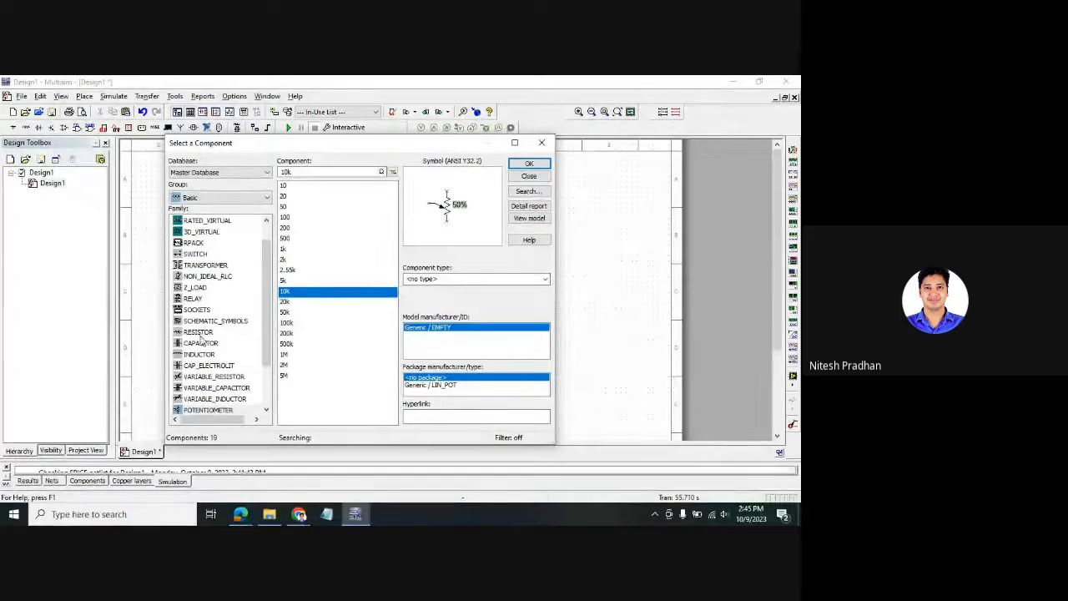
click(199, 332)
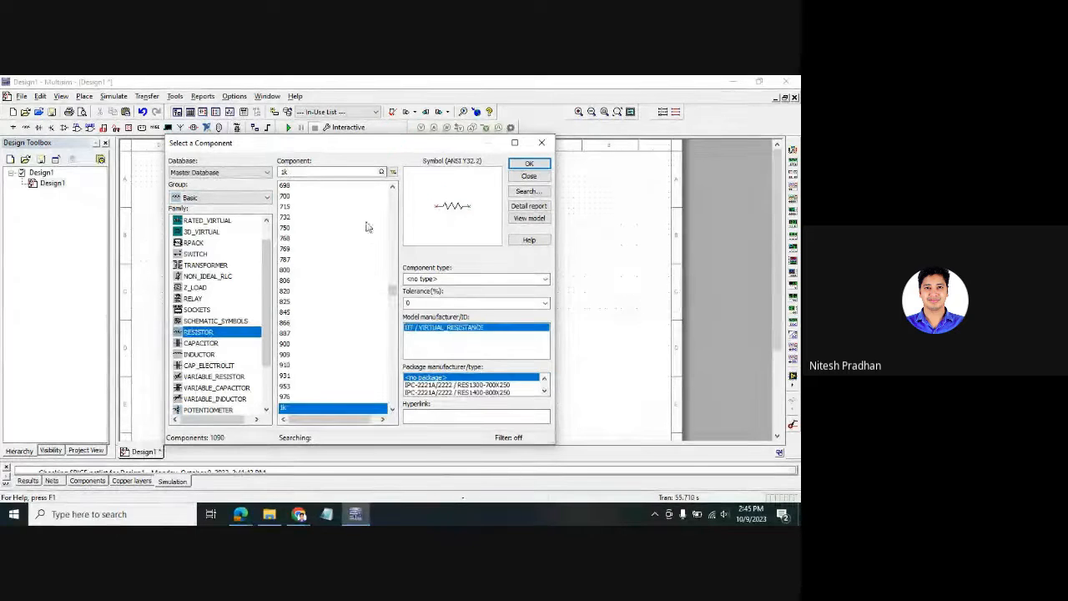
click(528, 163)
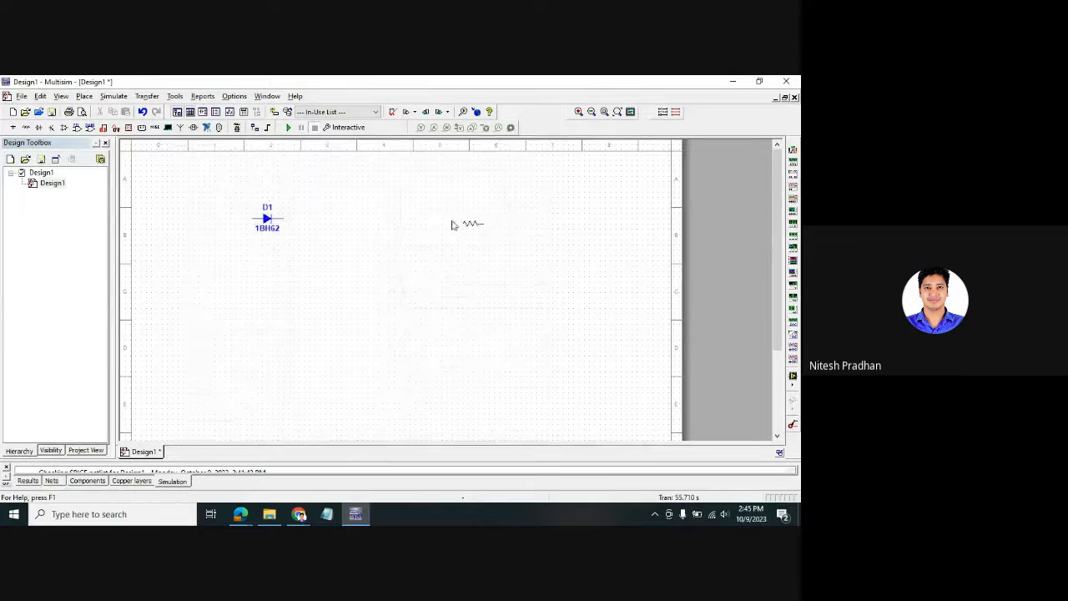
click(320, 223)
- Rotate R1 vertical and move it down beside the diode's right end
click(543, 141)
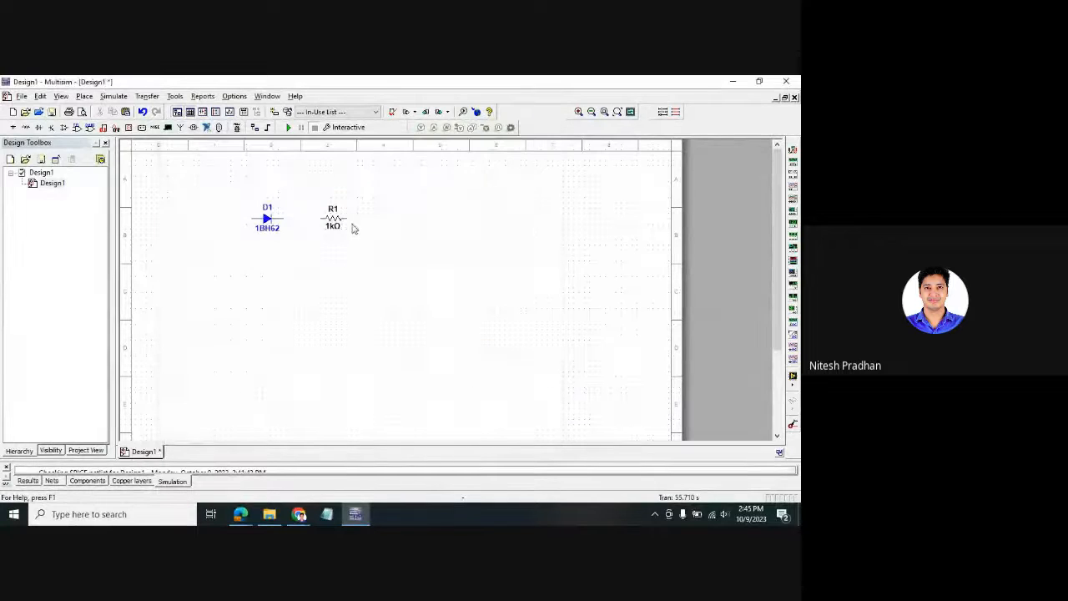
click(332, 222)
key(ctrl+r)
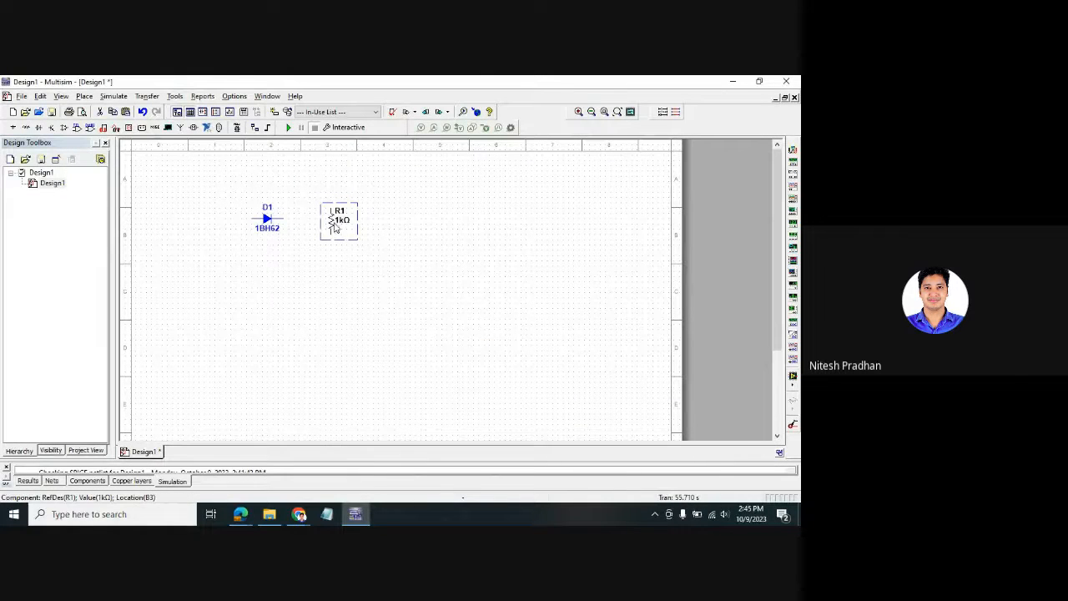
drag(332, 222, 316, 254)
click(281, 253)
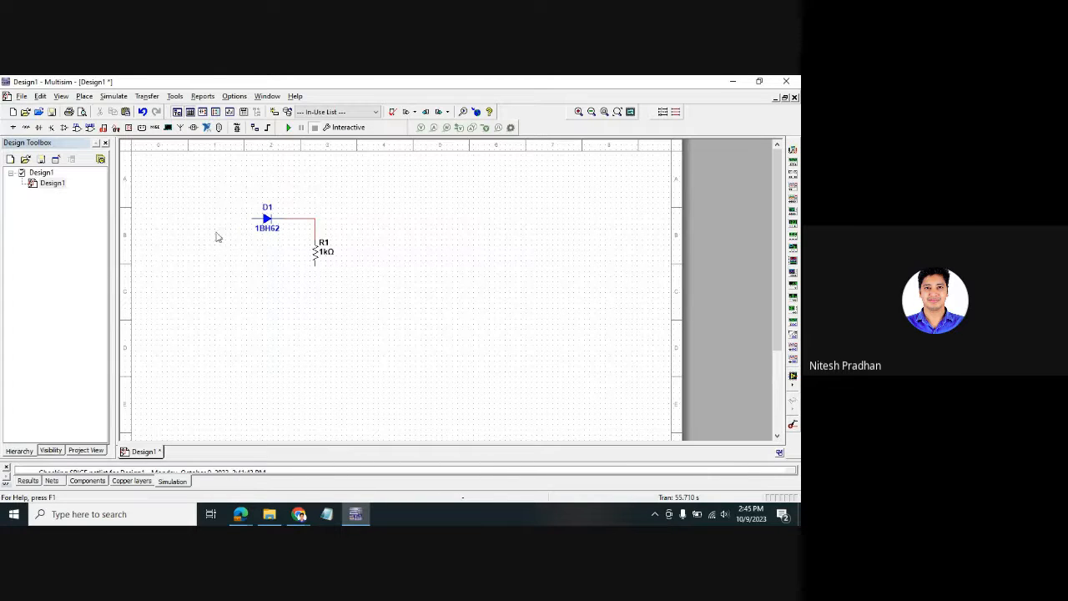
- Place a GROUND symbol from the Sources group below the circuit
right_click(481, 257)
mouse_move(643, 113)
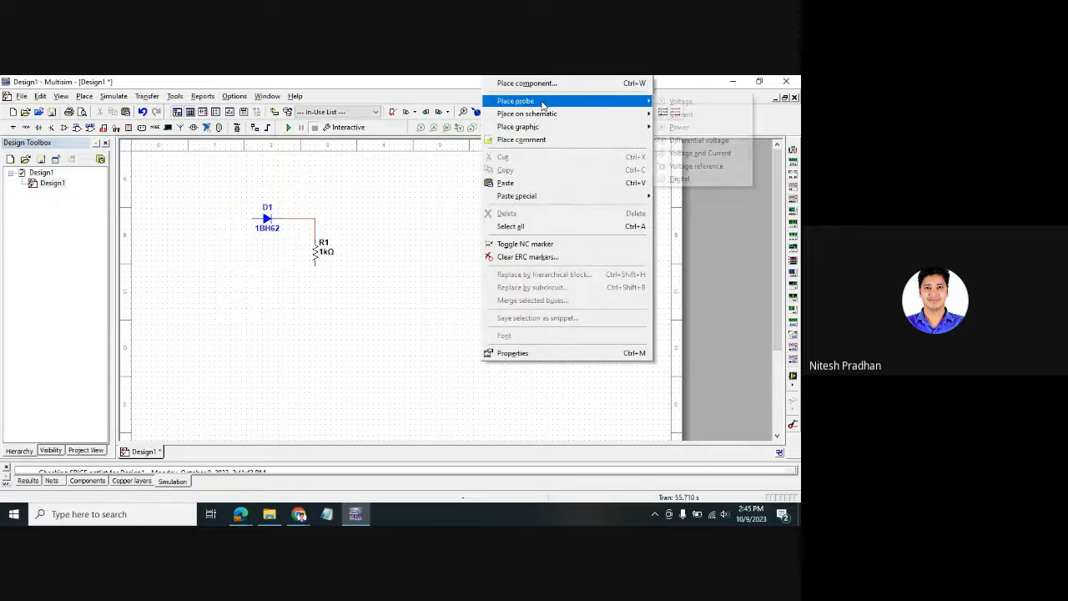
click(226, 269)
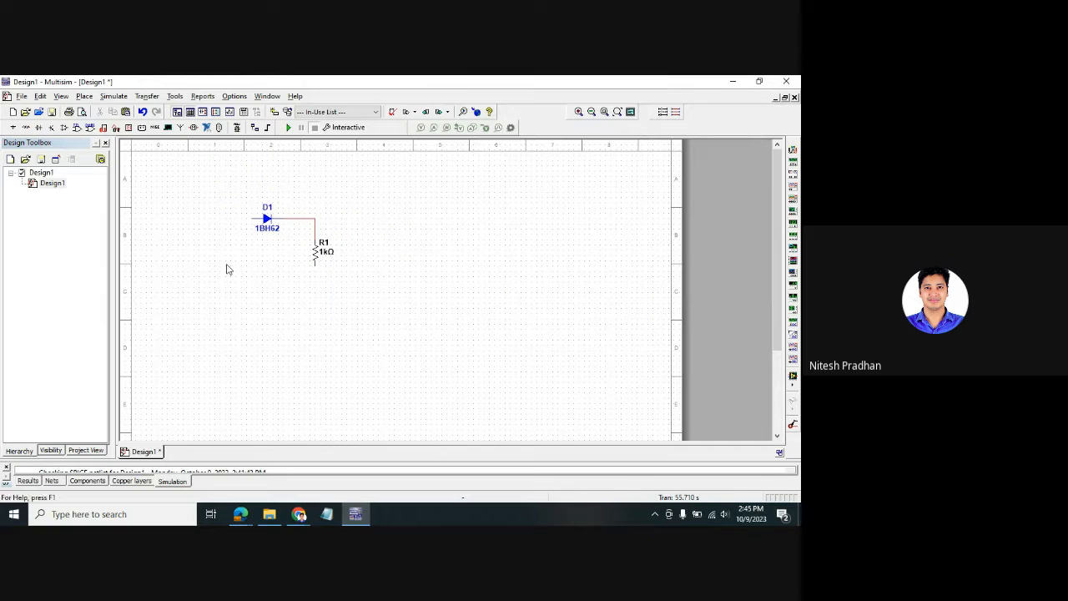
key(ctrl+w)
click(197, 198)
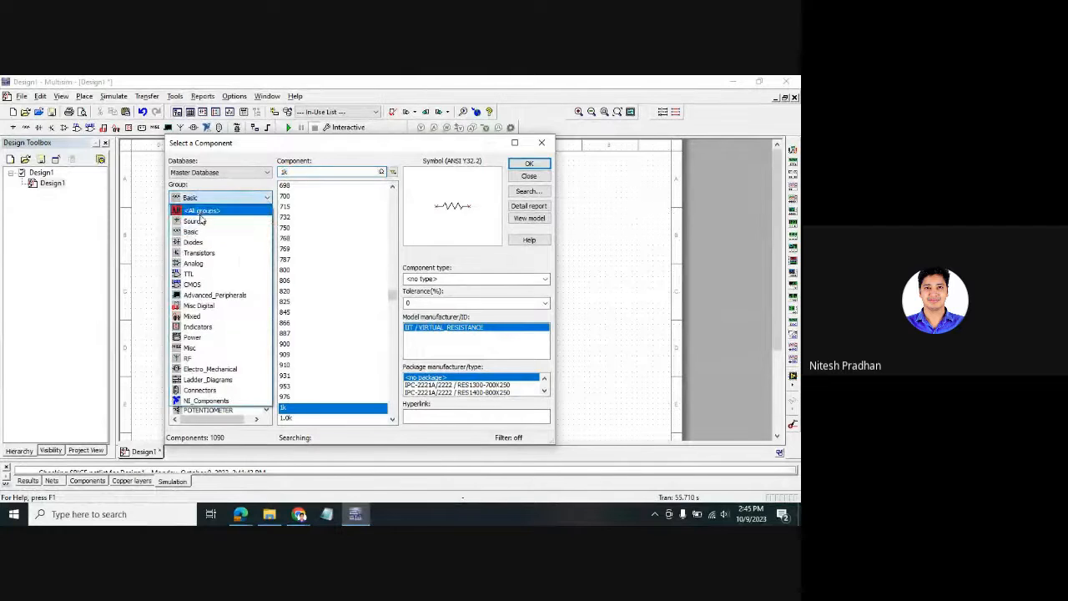
click(200, 212)
click(297, 196)
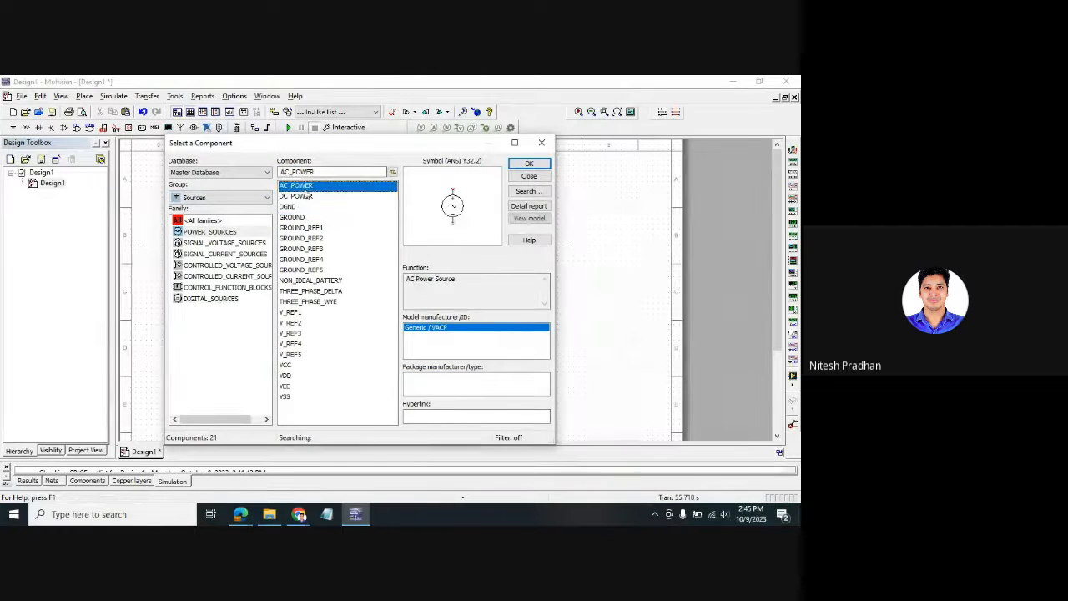
click(529, 164)
click(192, 259)
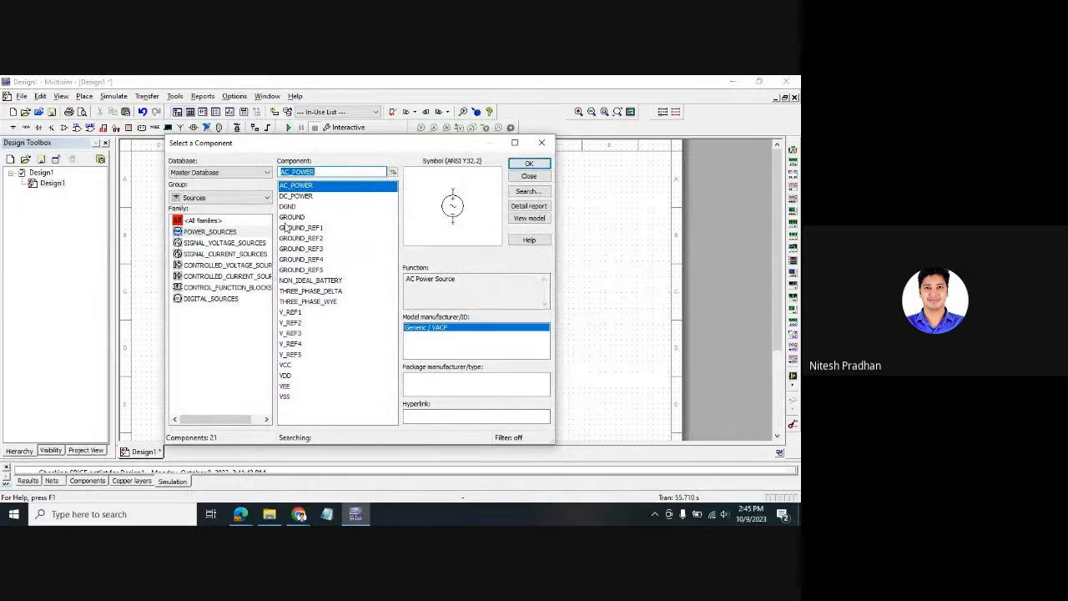
click(288, 218)
click(529, 164)
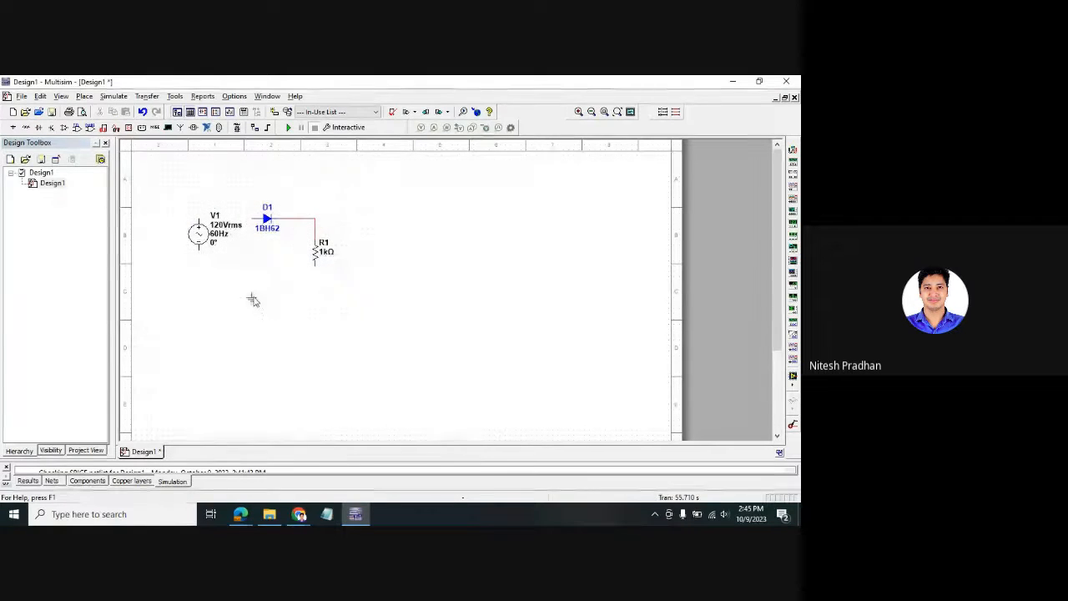
click(251, 298)
- Wire V1's top pin to D1 and bottom pin to R1, grounding the bottom wire
click(541, 143)
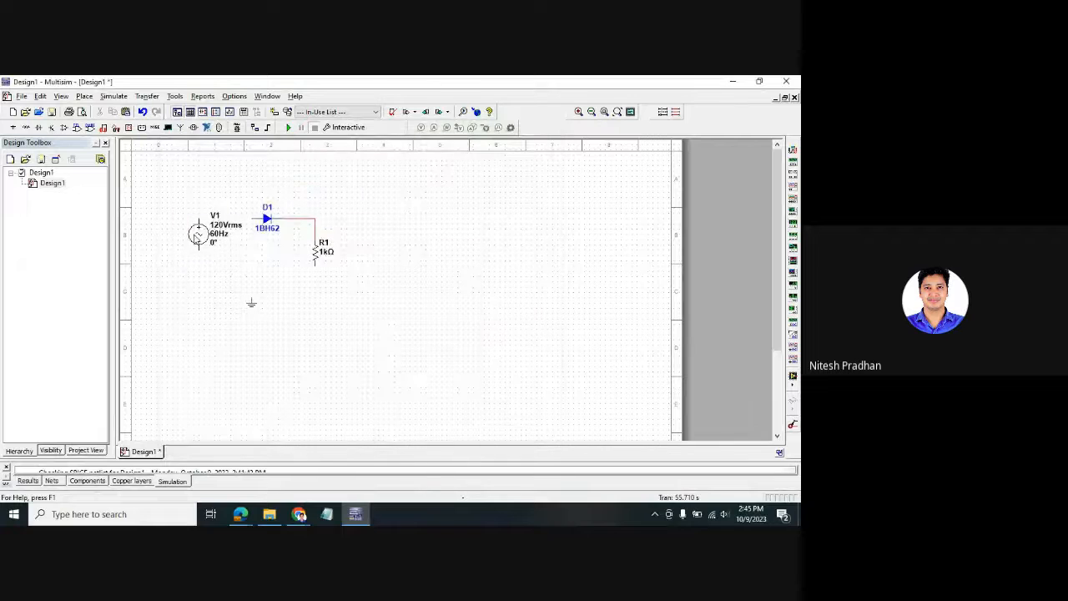
drag(198, 234, 172, 254)
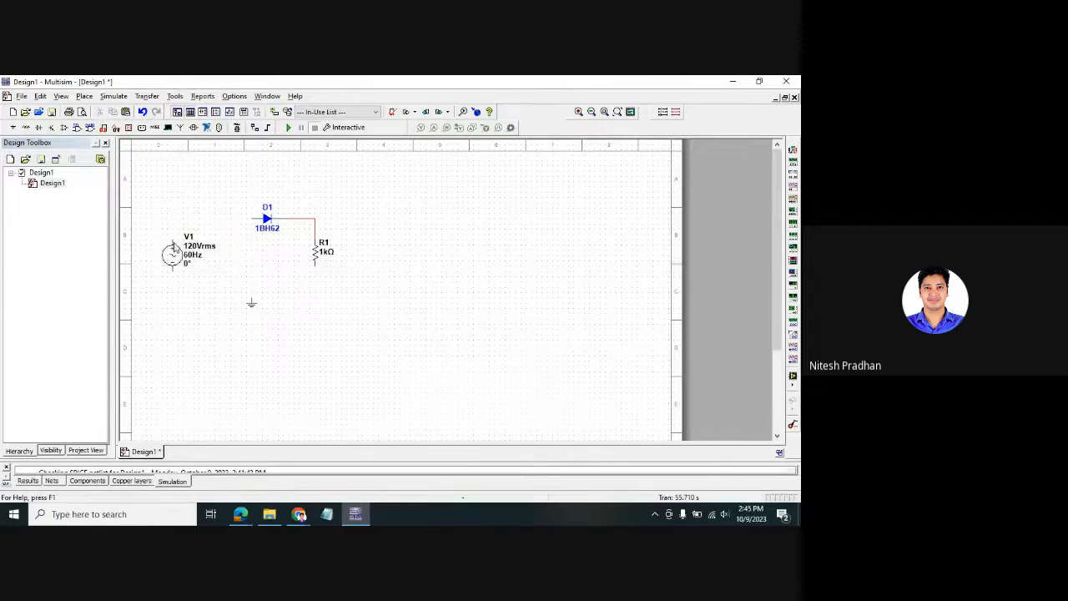
click(172, 242)
click(254, 219)
click(173, 272)
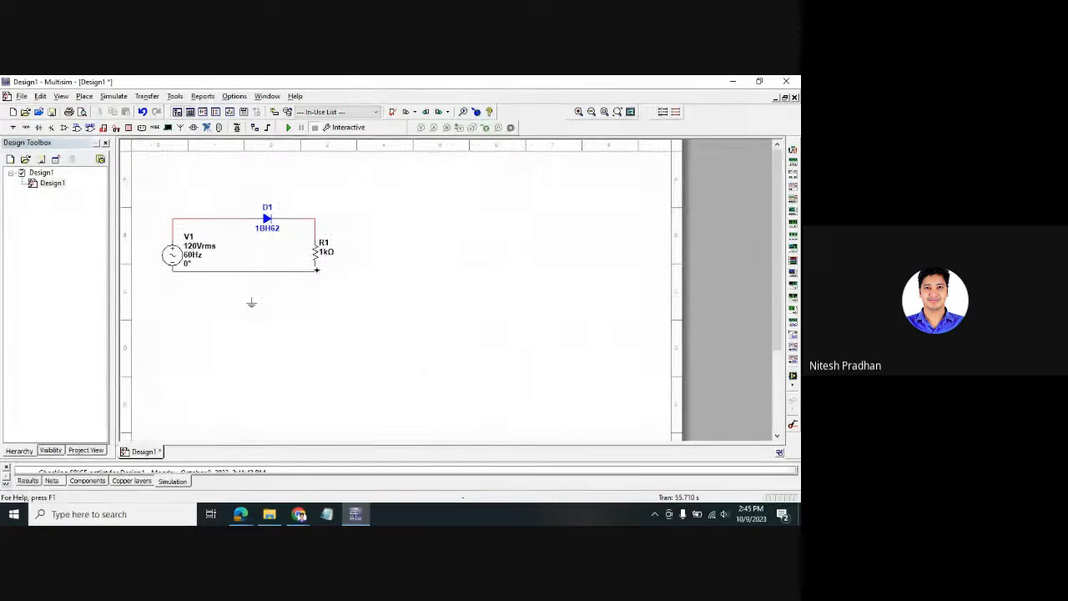
click(315, 262)
click(251, 299)
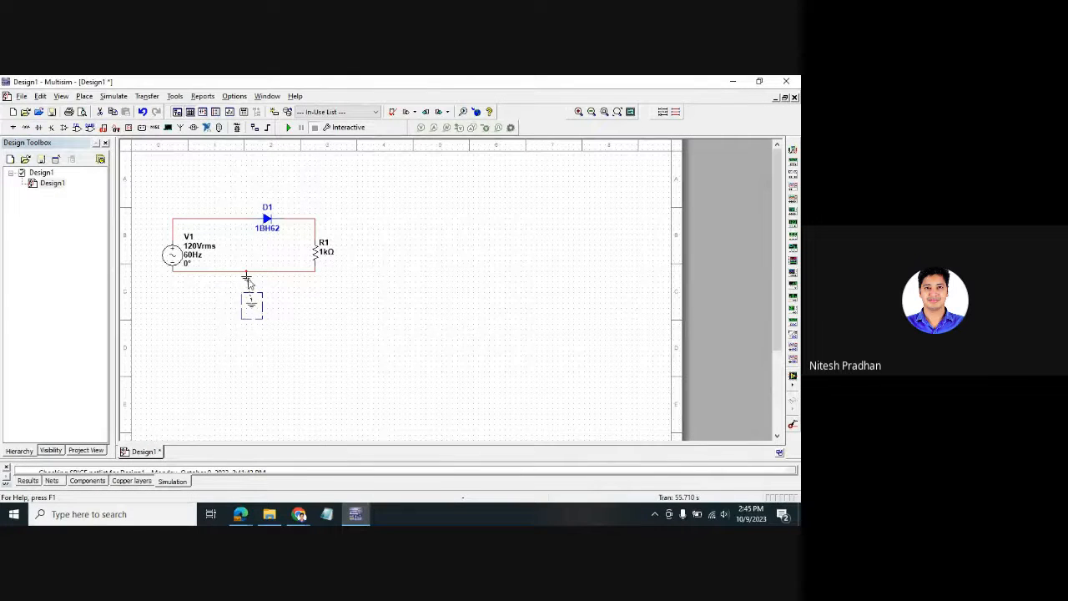
mouse_move(252, 315)
mouse_down()
mouse_move(247, 292)
mouse_move(246, 314)
mouse_up()
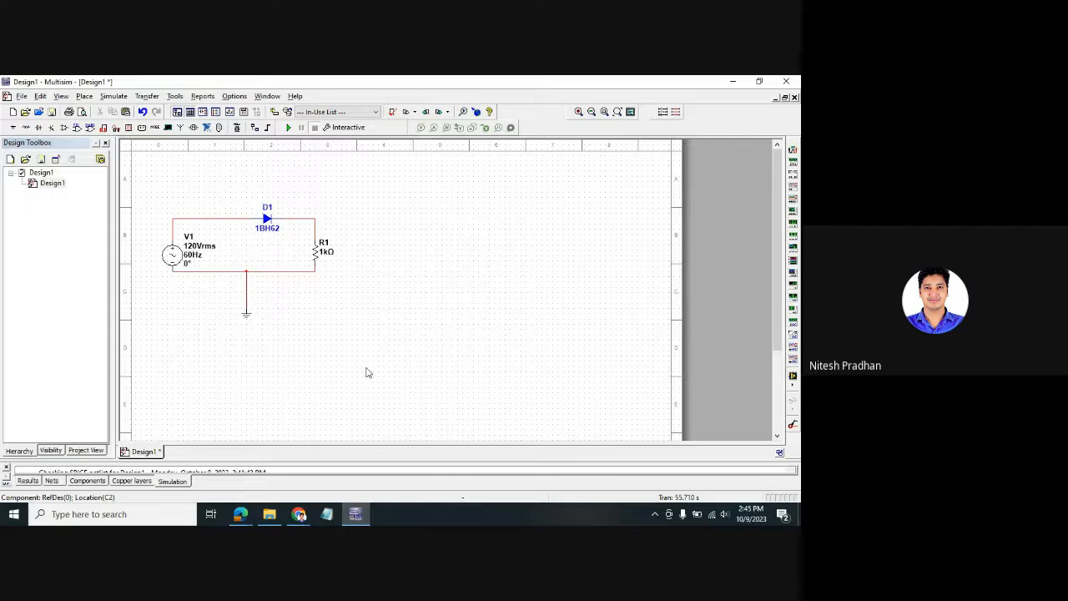
- Place a multimeter XMM1 and then delete it again
click(793, 151)
click(537, 211)
click(542, 203)
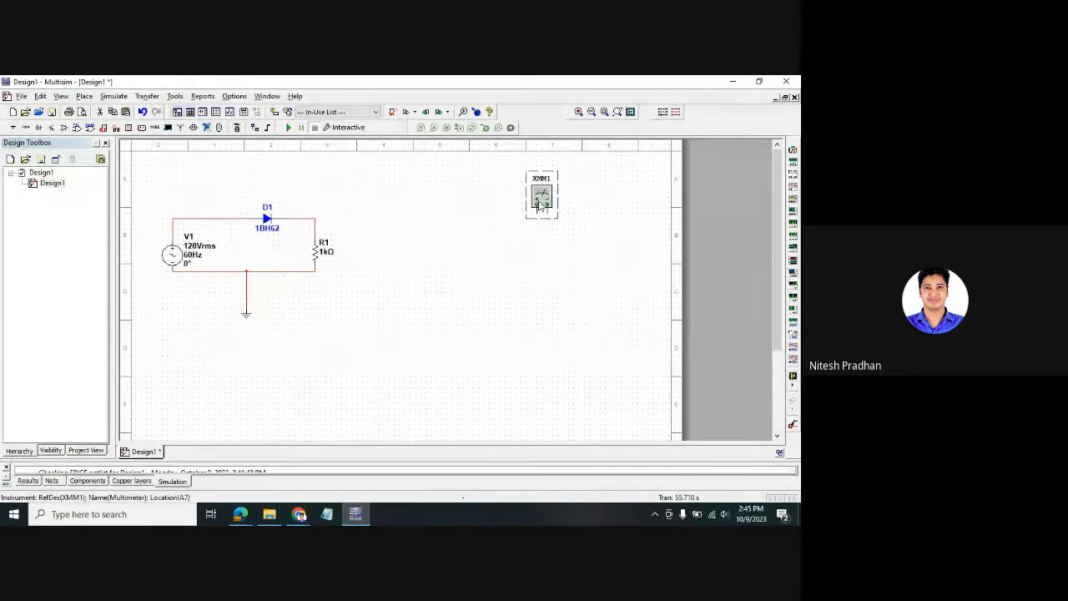
key(Delete)
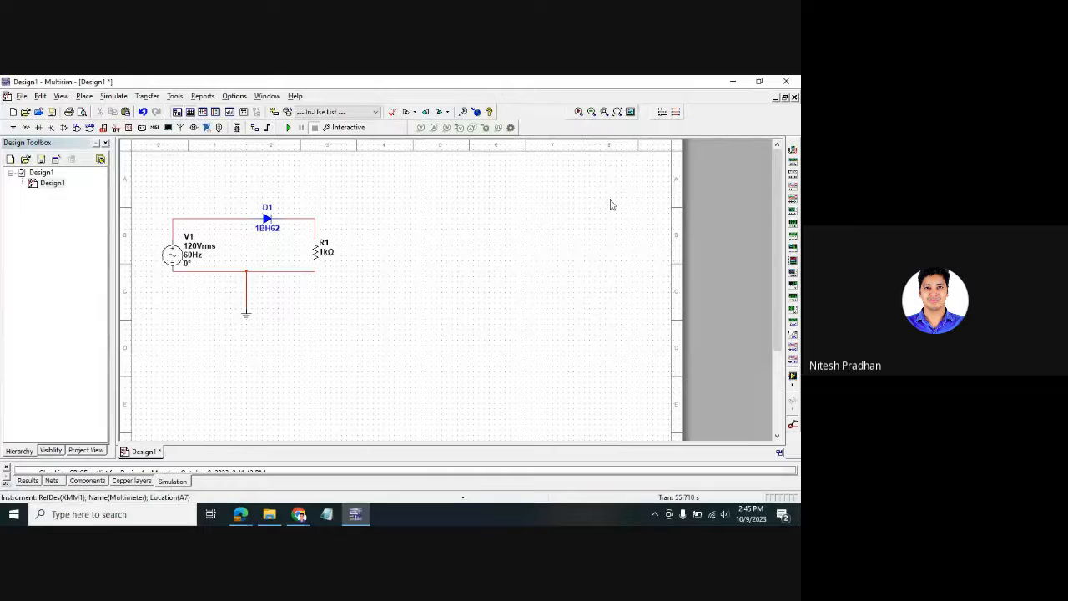
- Place oscilloscope XSC1, wire channel A to the diode–resistor node, and open its display
click(792, 189)
click(395, 212)
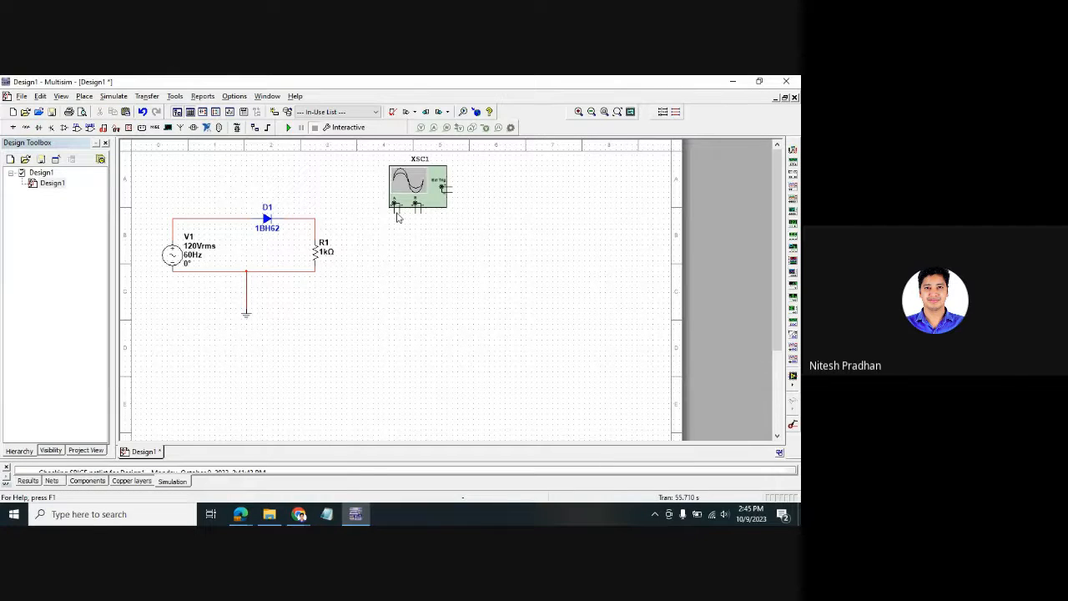
click(294, 218)
click(316, 214)
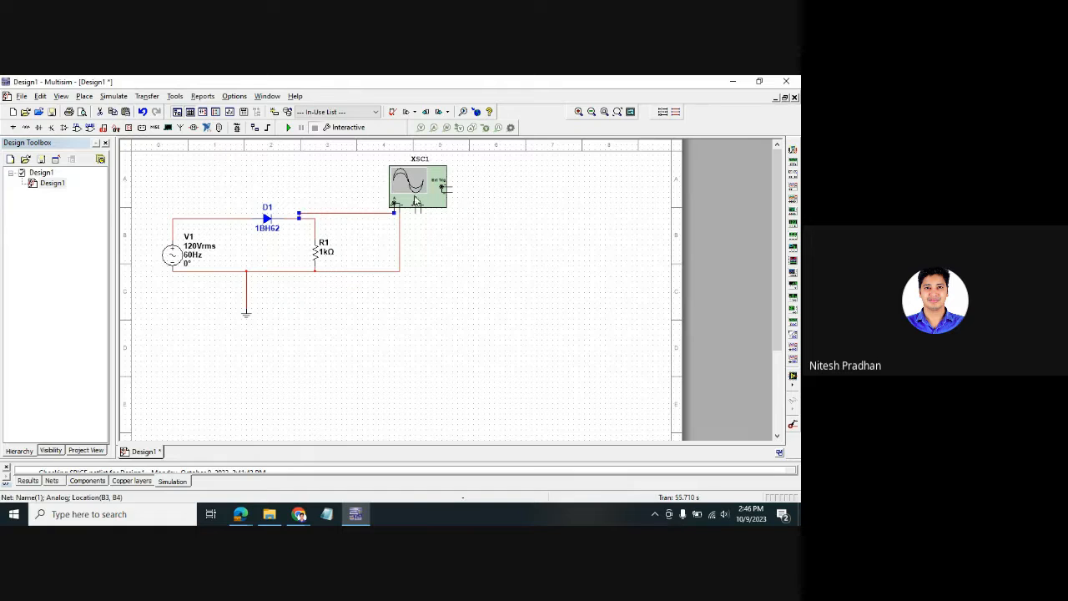
drag(414, 201, 655, 166)
double_click(470, 196)
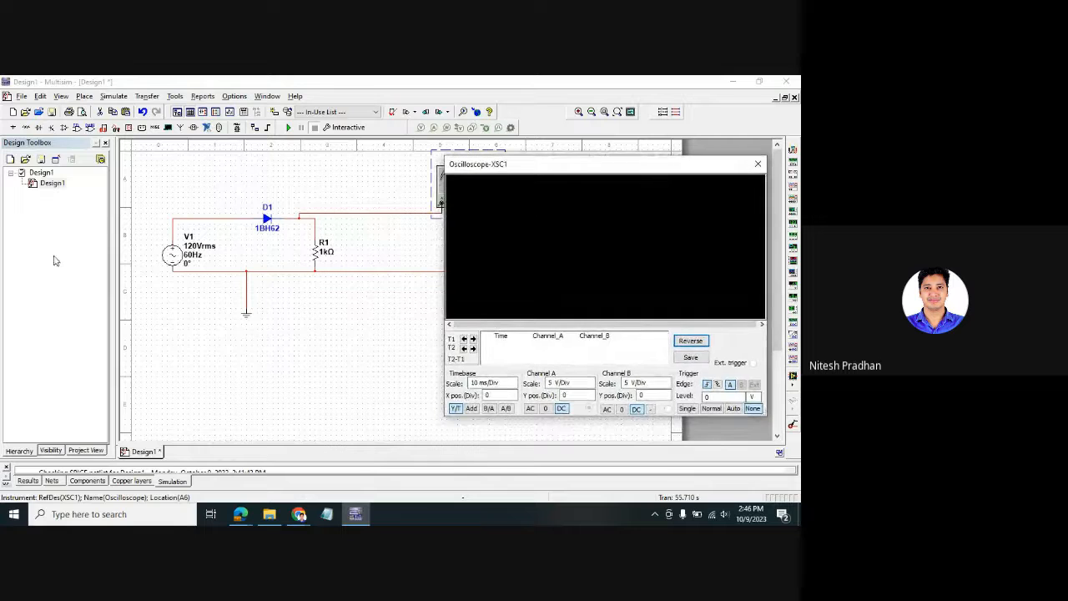
- Set V1's RMS voltage to 10 V and run the simulation to see the rectified waveform
double_click(165, 257)
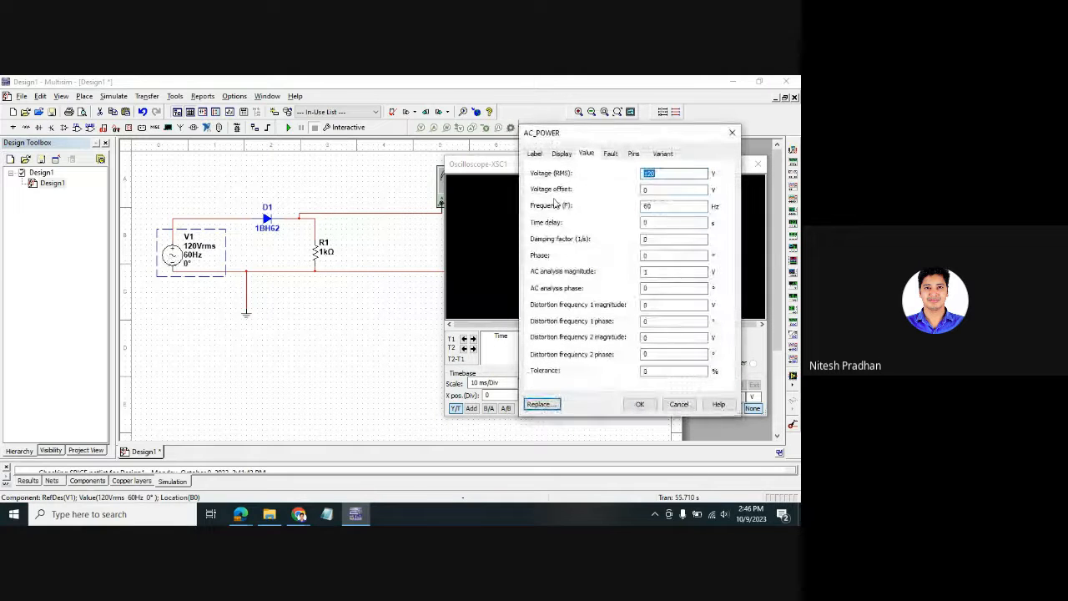
text(1)
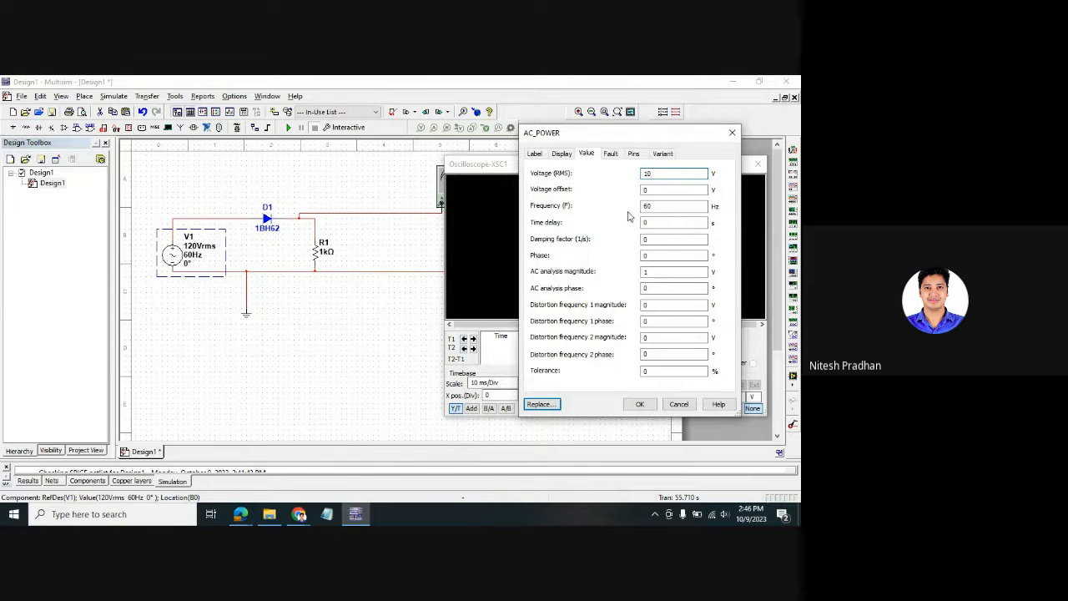
click(660, 206)
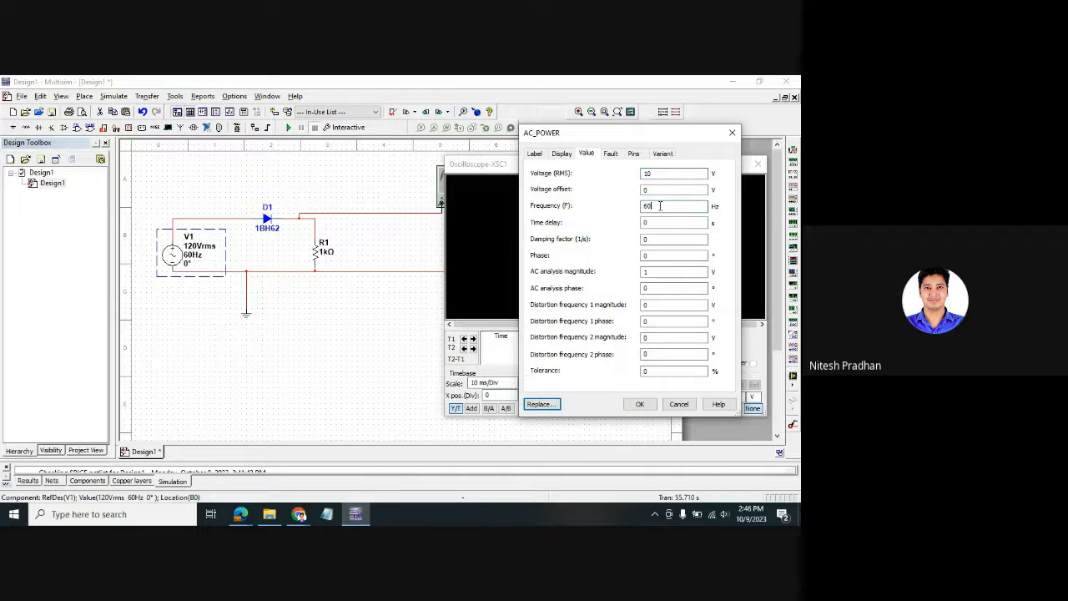
click(640, 404)
click(288, 127)
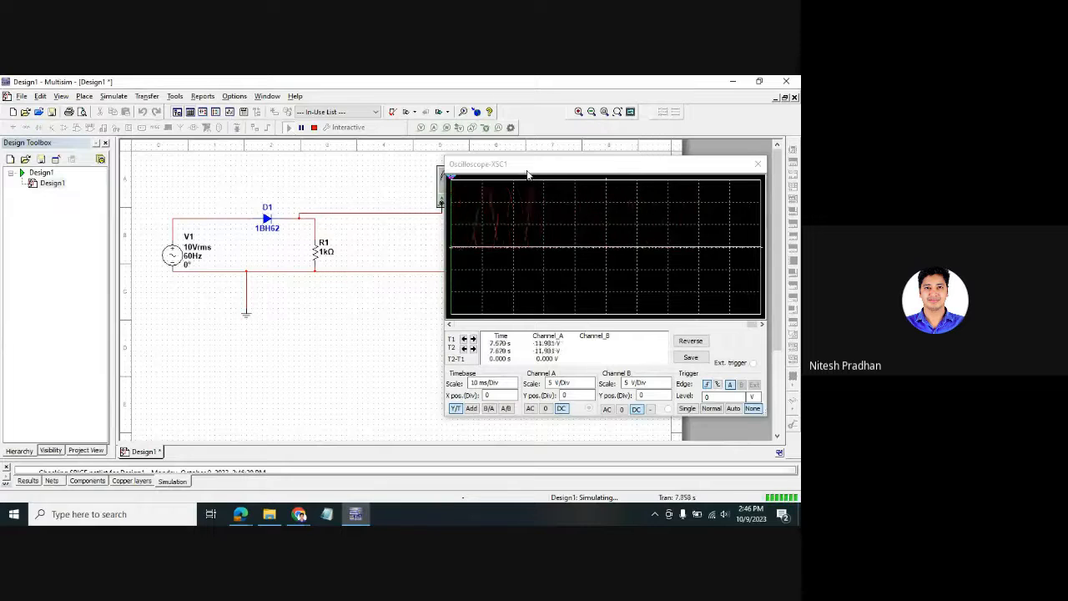
mouse_move(529, 173)
mouse_down()
mouse_move(418, 322)
mouse_move(537, 273)
mouse_move(565, 219)
mouse_up()
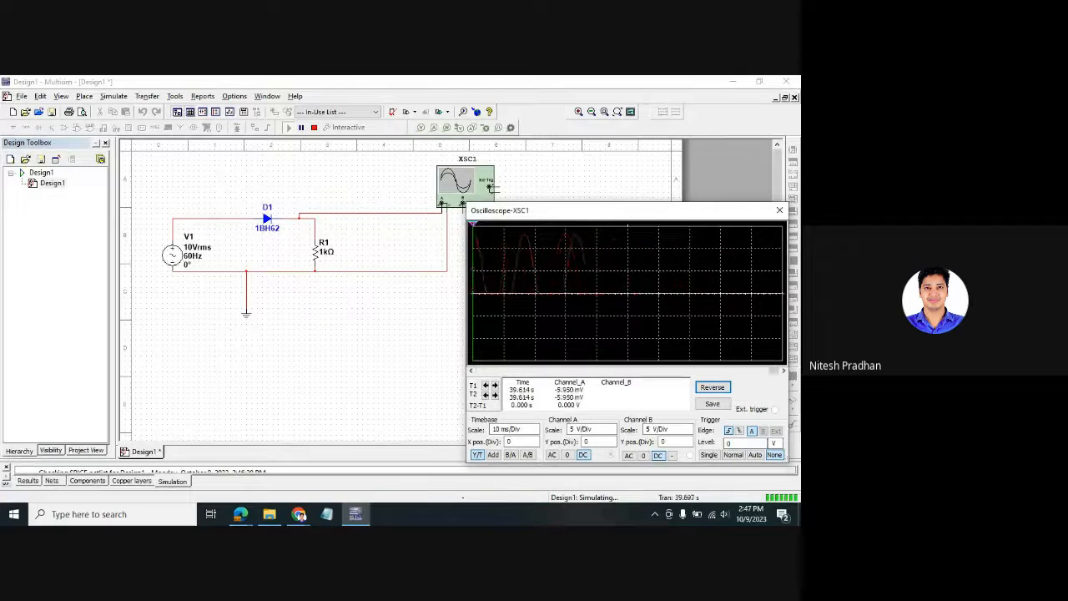
key(alt+Tab)
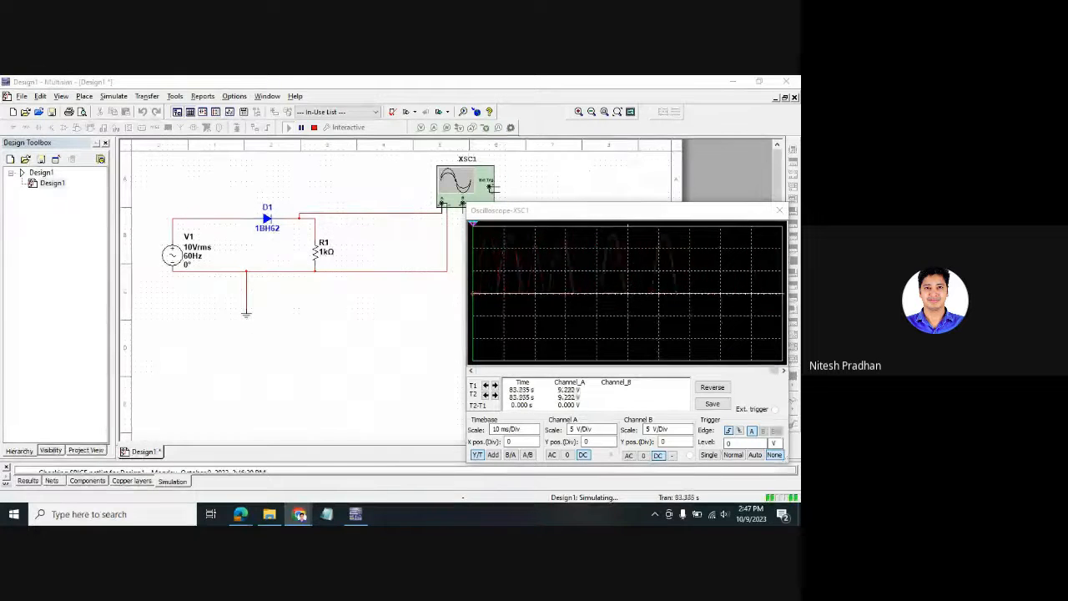
- Stop the simulation, keeping the half-wave pulses on the XSC1 oscilloscope display
mouse_move(688, 215)
mouse_down()
mouse_move(672, 251)
mouse_move(702, 251)
mouse_move(714, 182)
mouse_up()
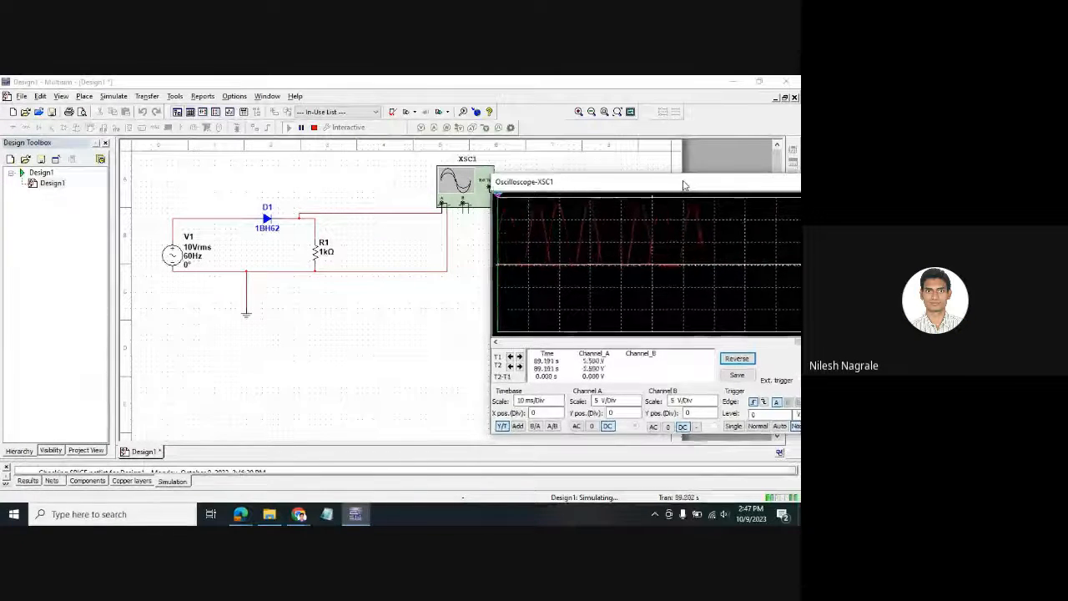
drag(684, 180, 650, 264)
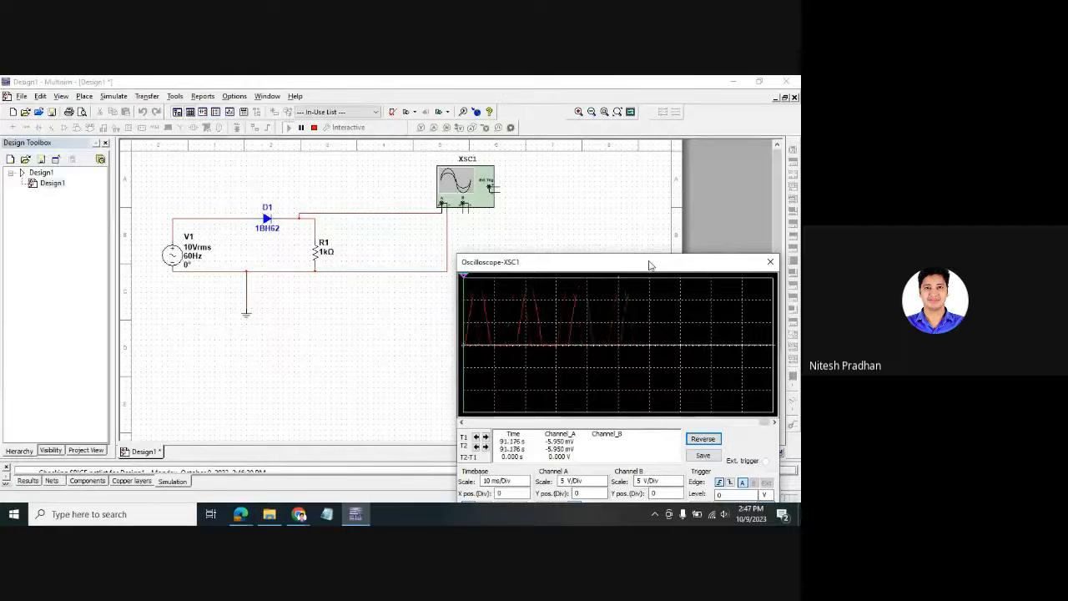
drag(650, 264, 654, 211)
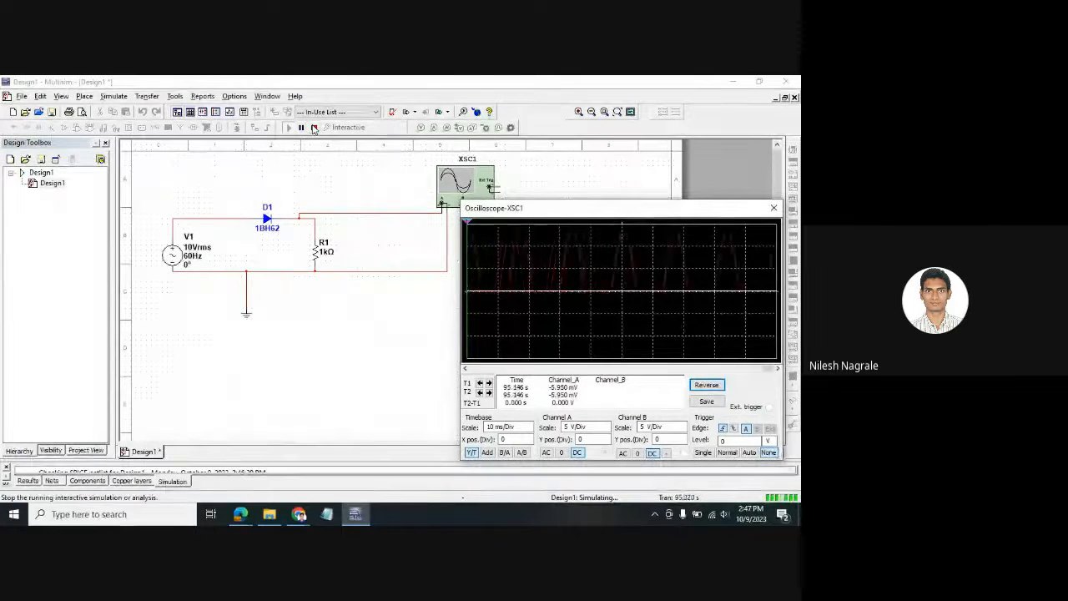
click(314, 127)
drag(571, 210, 593, 275)
drag(711, 282, 668, 278)
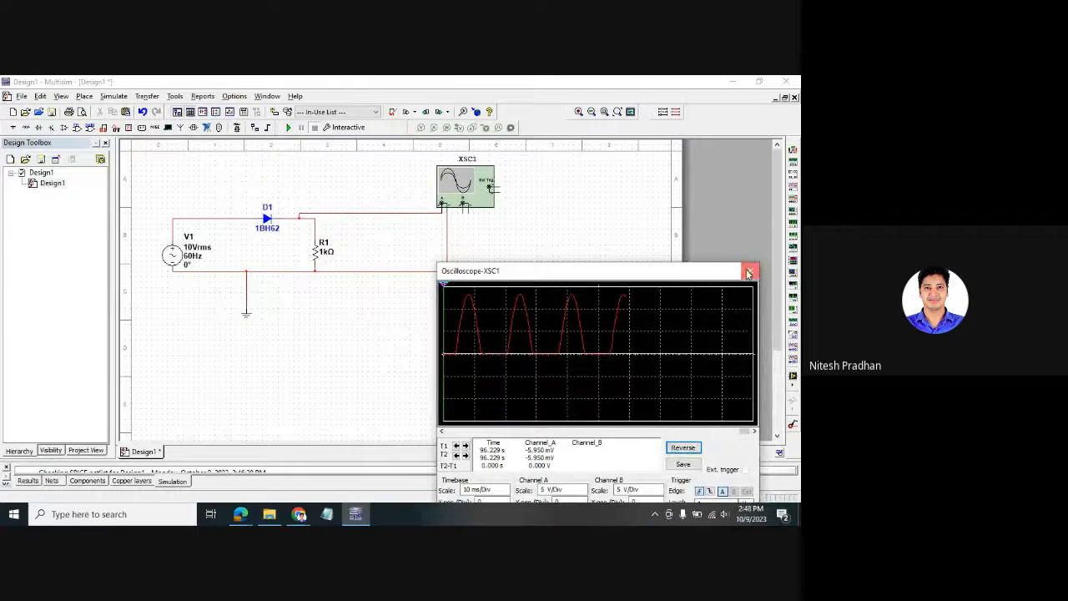
- Close the oscilloscope window and start File > Save, accepting the simulation data-size warning
click(750, 270)
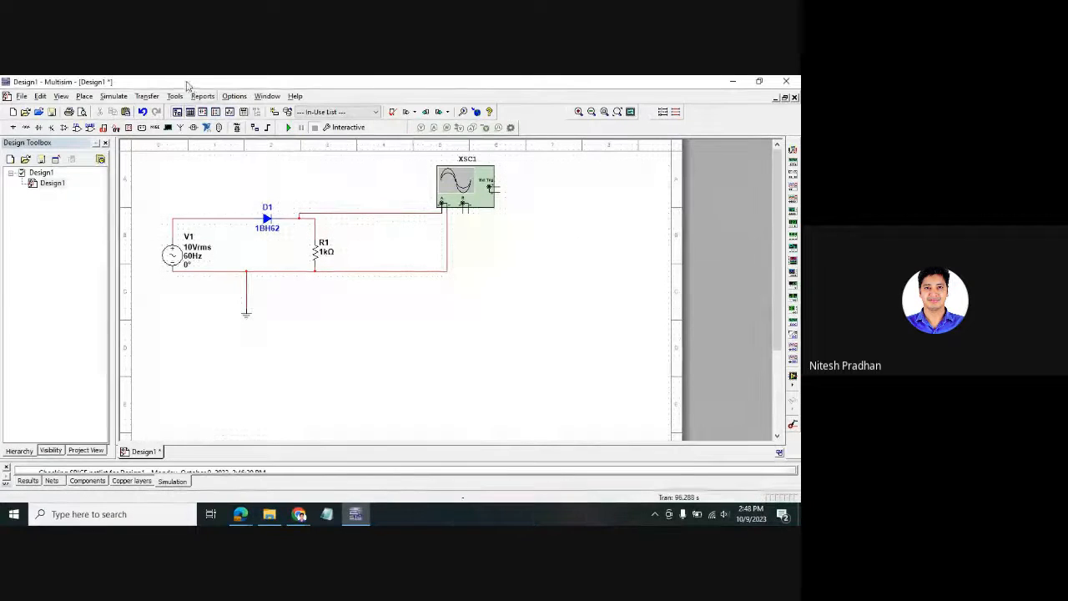
click(22, 96)
click(40, 187)
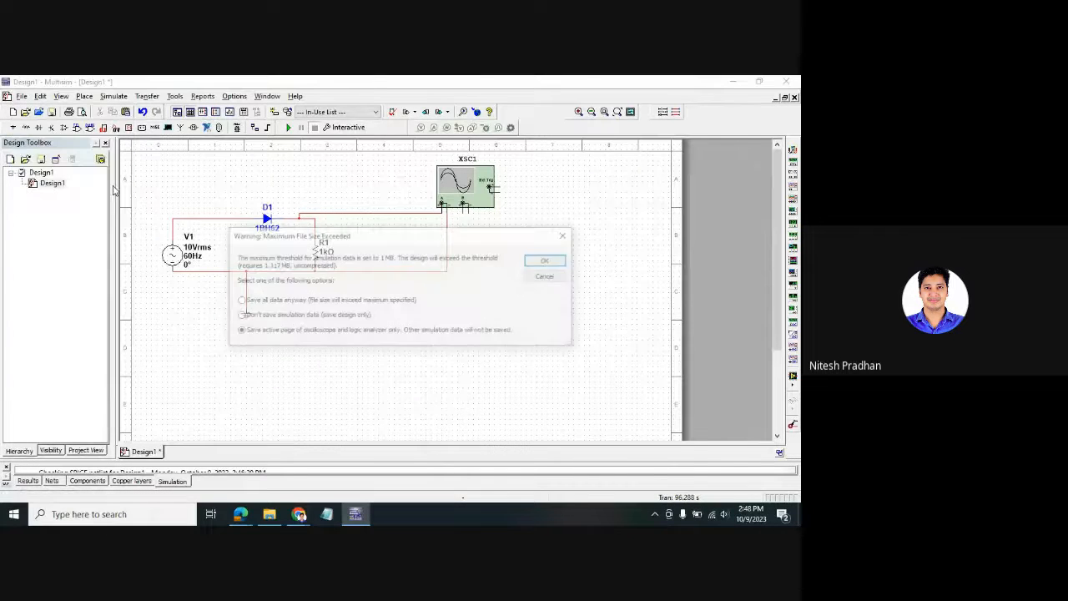
click(539, 262)
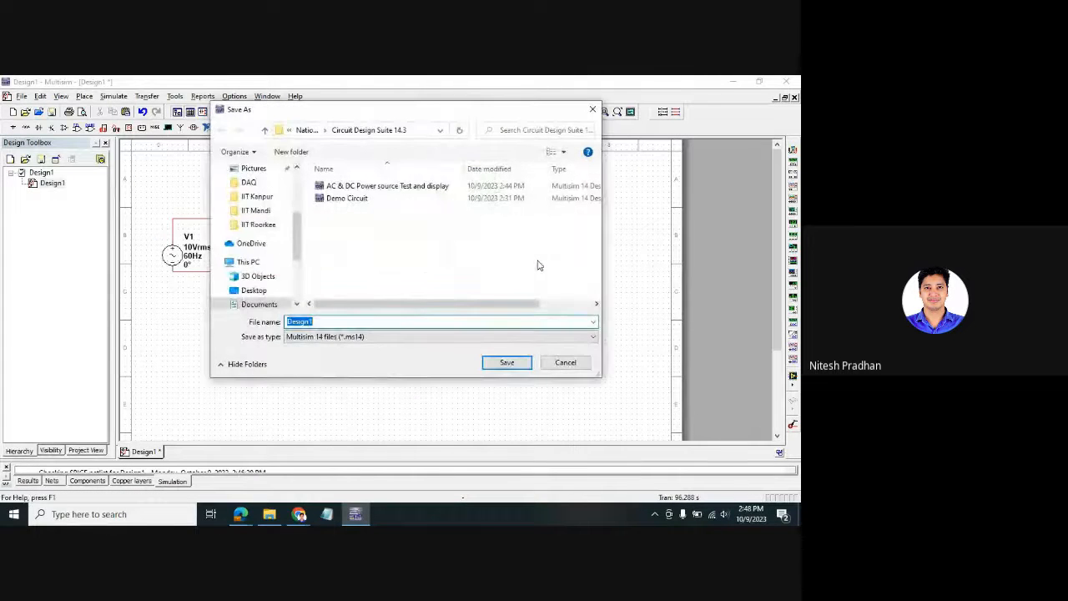
- Save the design as 'Diode' and create a new blank design
text(Diode)
key(Return)
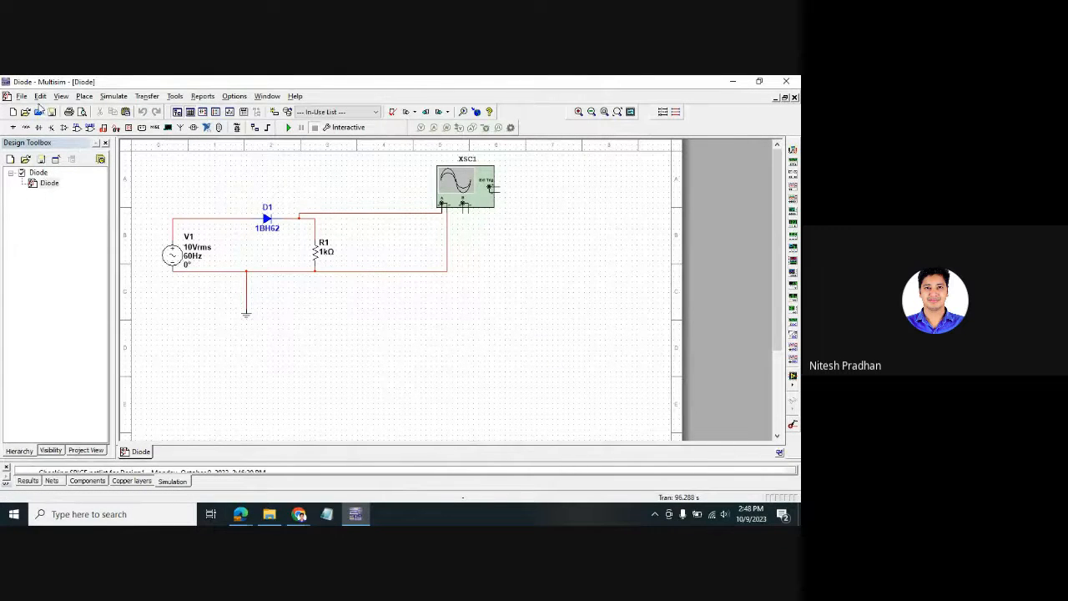
click(22, 96)
key(ctrl+n)
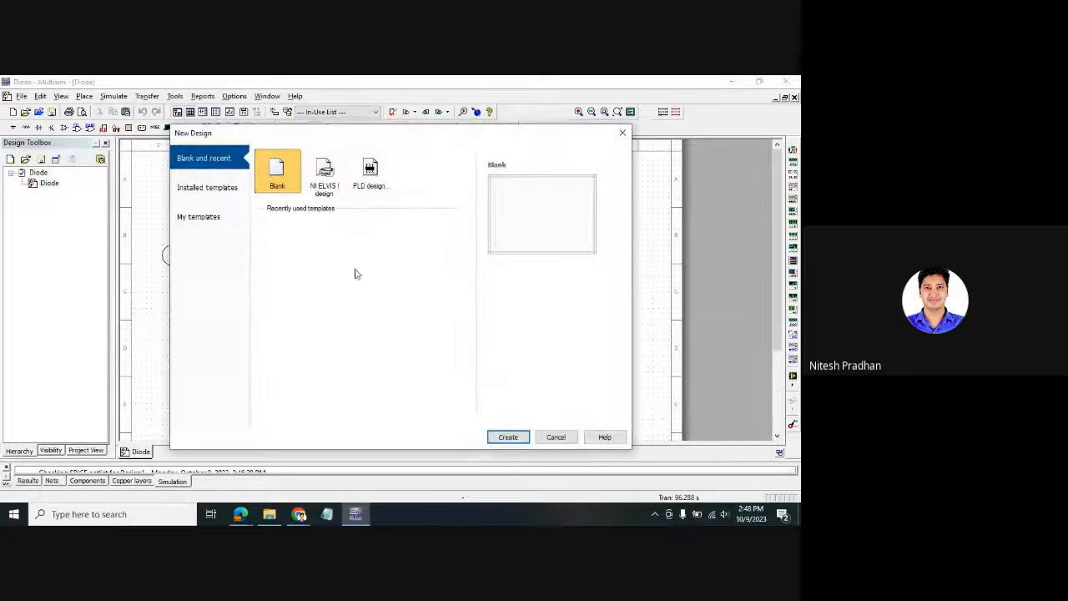
click(505, 436)
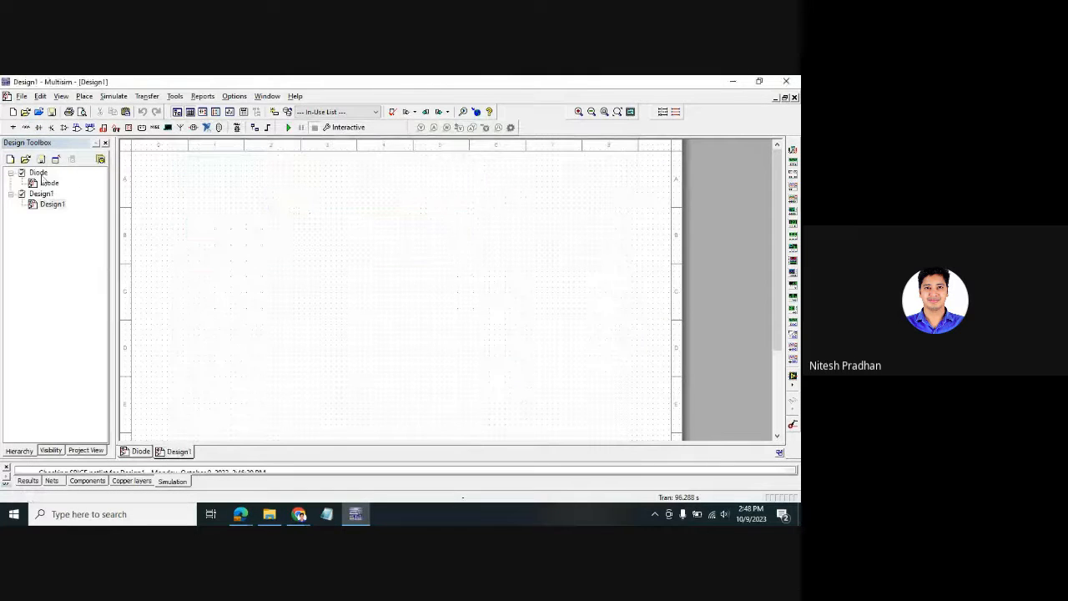
- Close the Diode design from the Design Toolbox, leaving the blank Design1 schematic
right_click(41, 176)
click(75, 192)
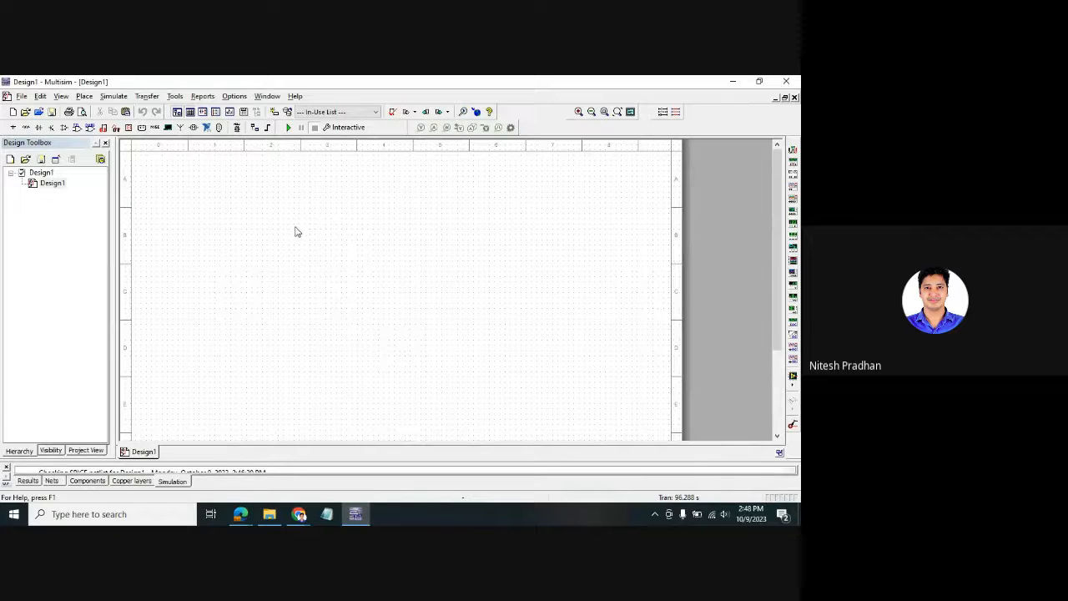
right_click(312, 178)
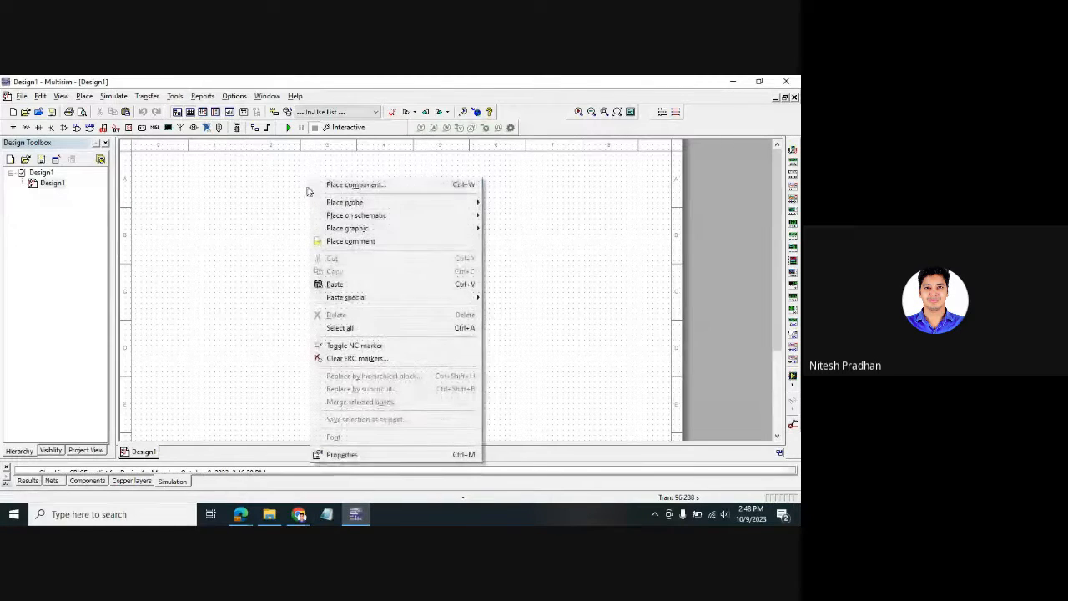
- Search all component groups for 'and' and pick the AND2 gate
click(351, 187)
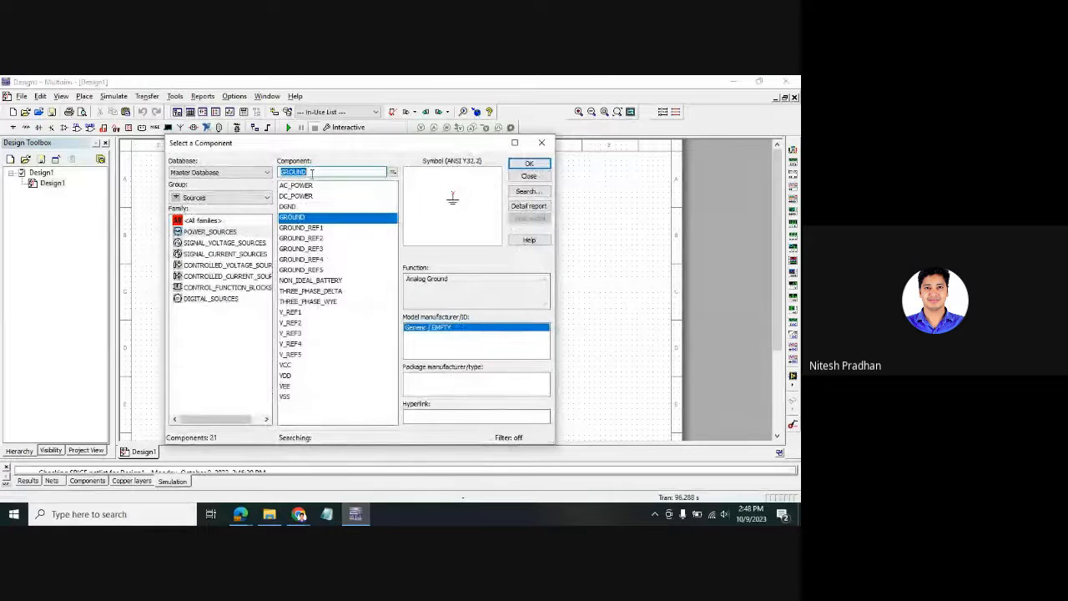
click(209, 198)
click(212, 214)
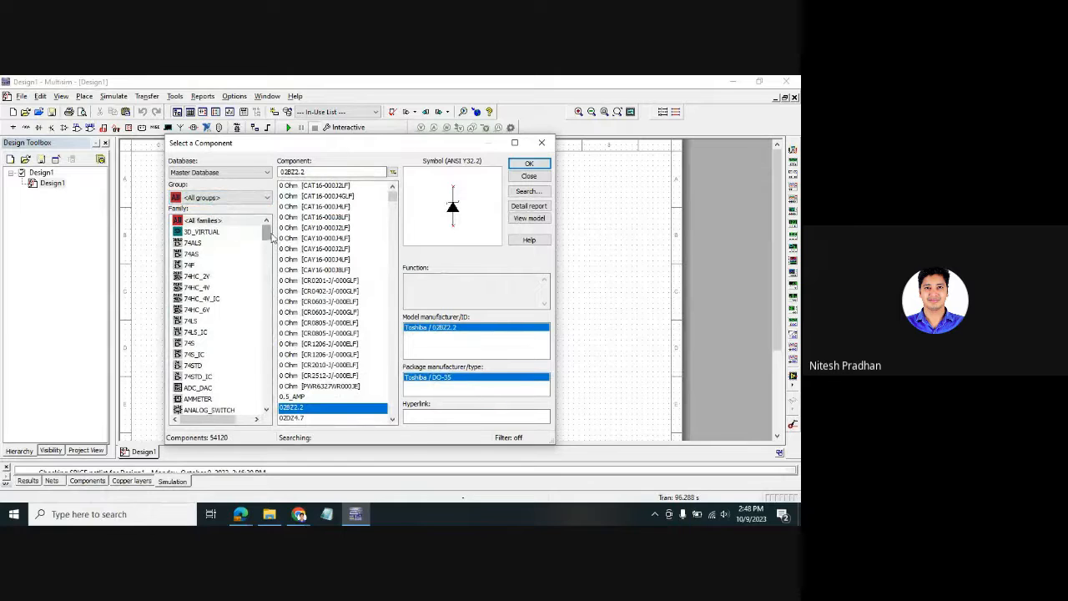
mouse_move(264, 230)
mouse_down()
mouse_move(264, 249)
mouse_move(266, 227)
mouse_up()
drag(307, 173, 282, 172)
key(BackSpace)
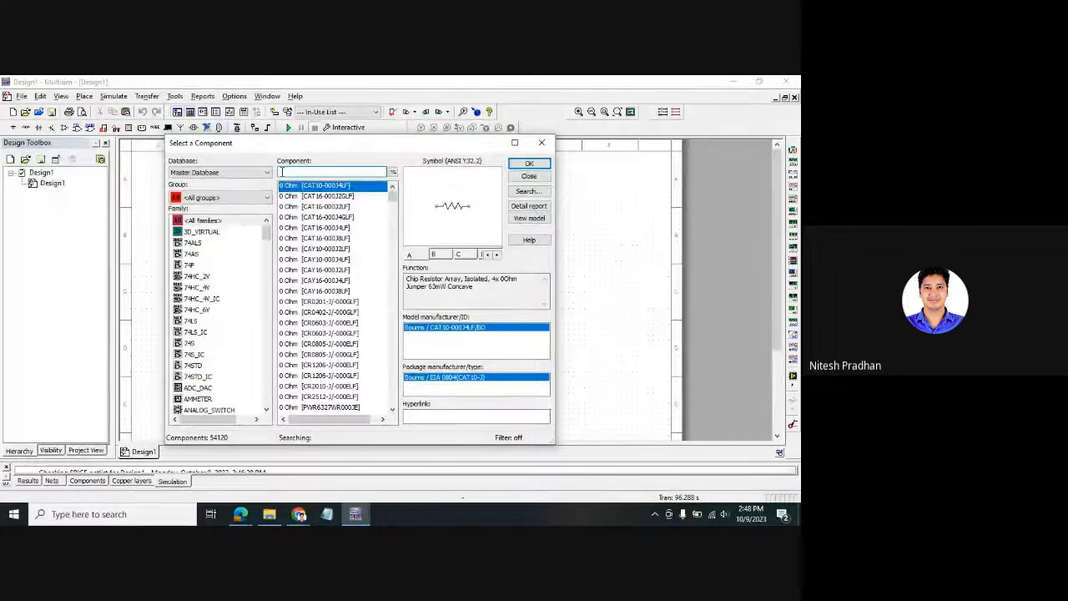
text(and)
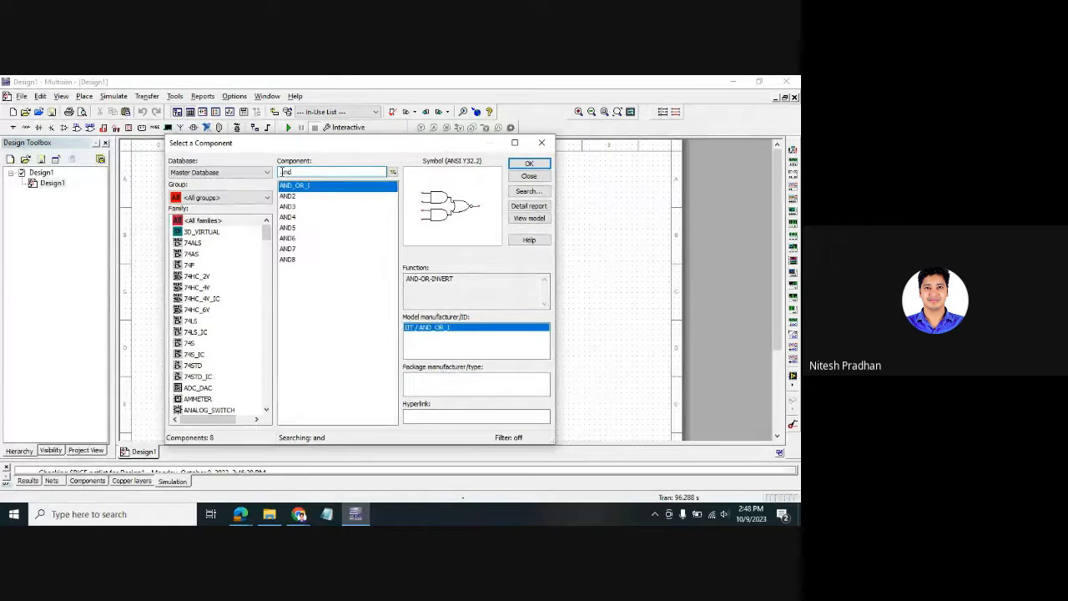
key(BackSpace)
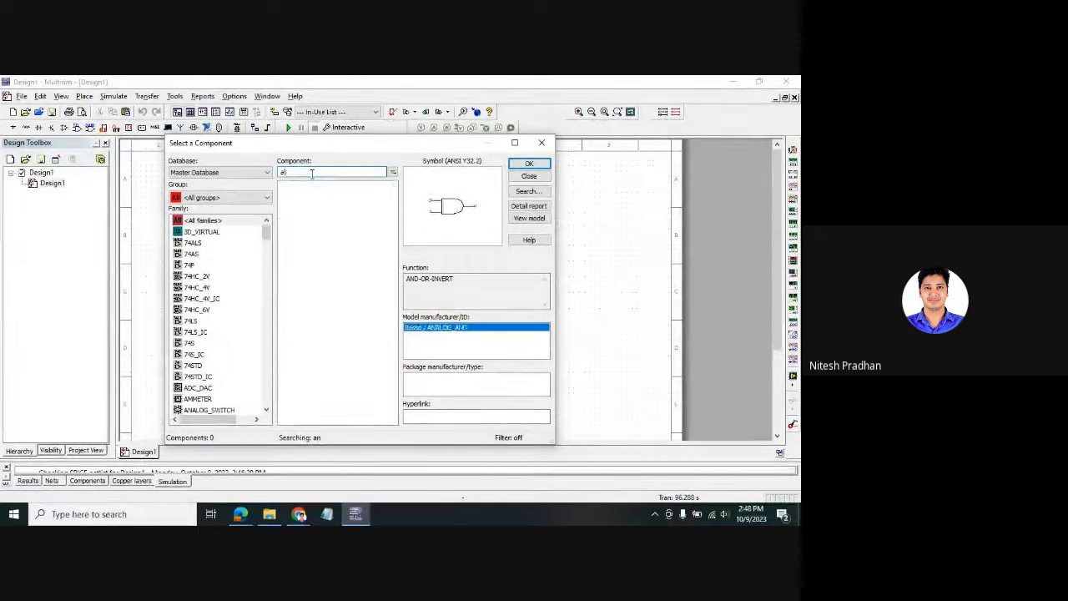
key(BackSpace)
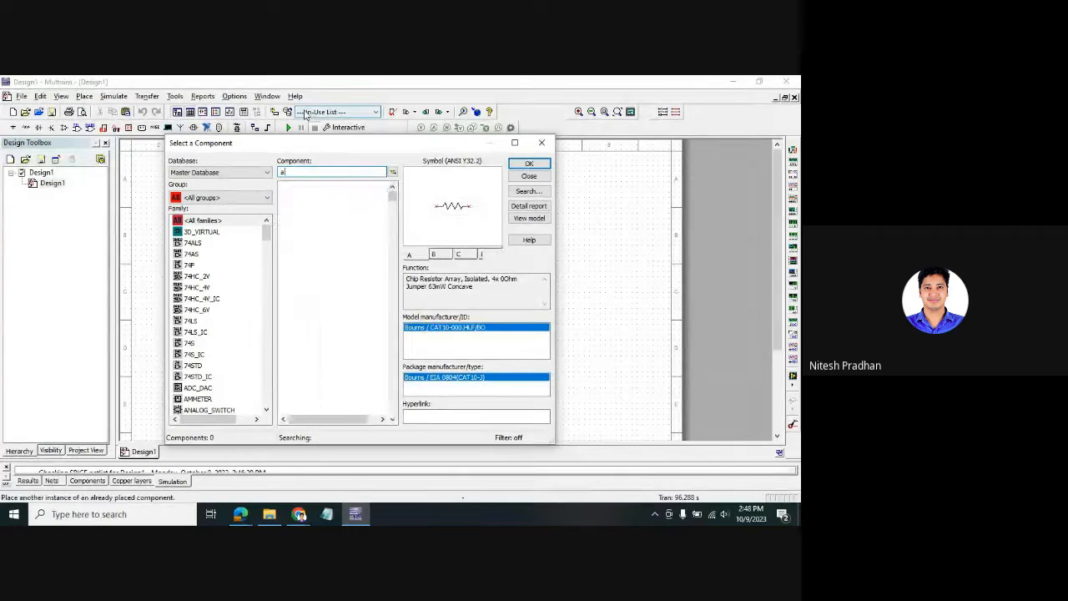
text(nd)
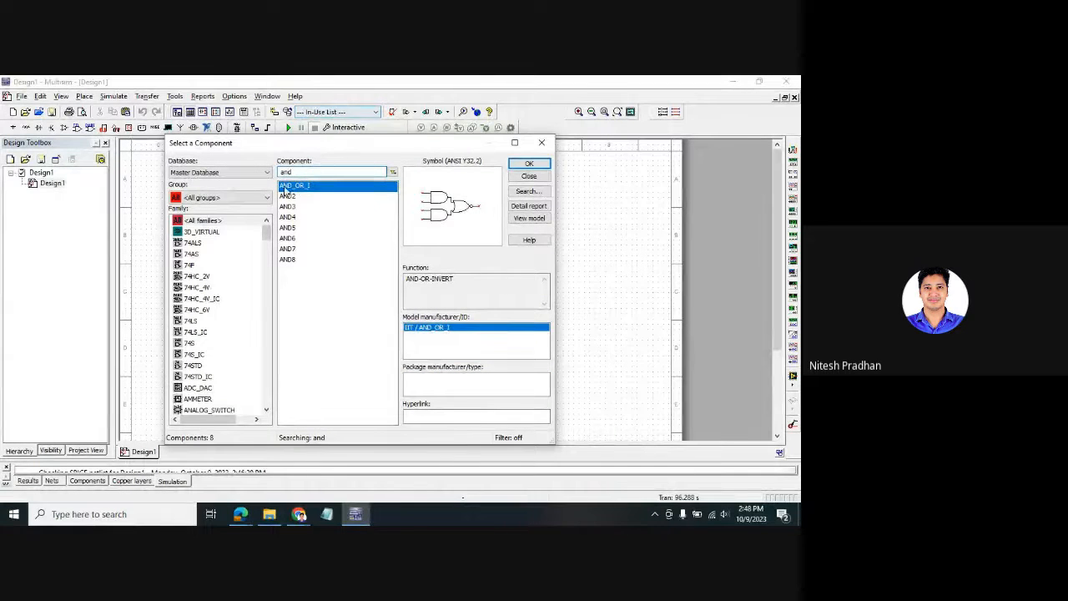
click(287, 196)
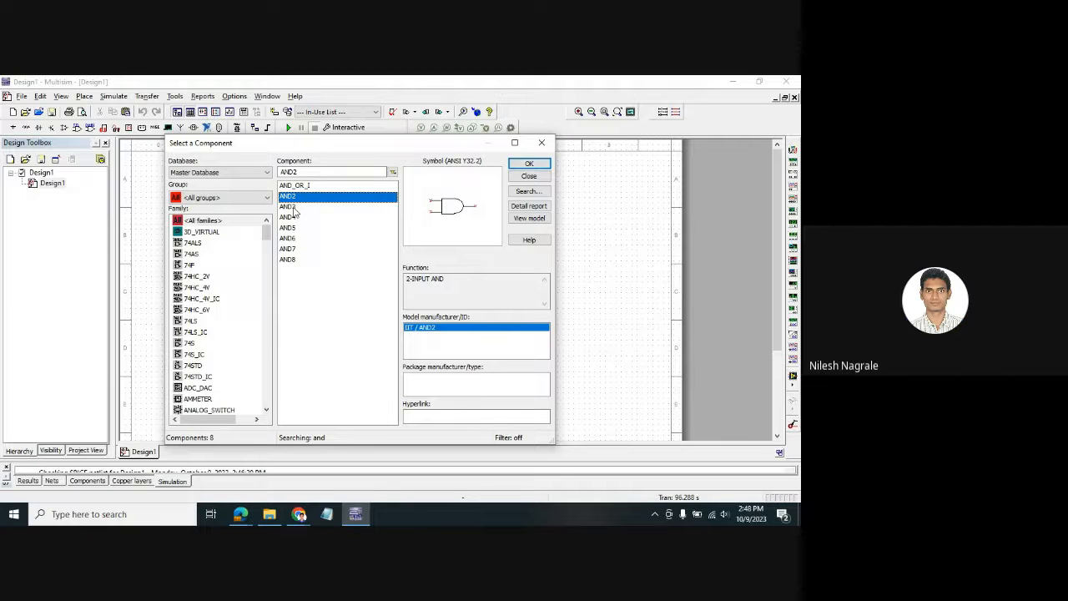
- Raise the speaker volume to 91 and close the component dialog without placing anything
click(723, 514)
drag(668, 490, 749, 486)
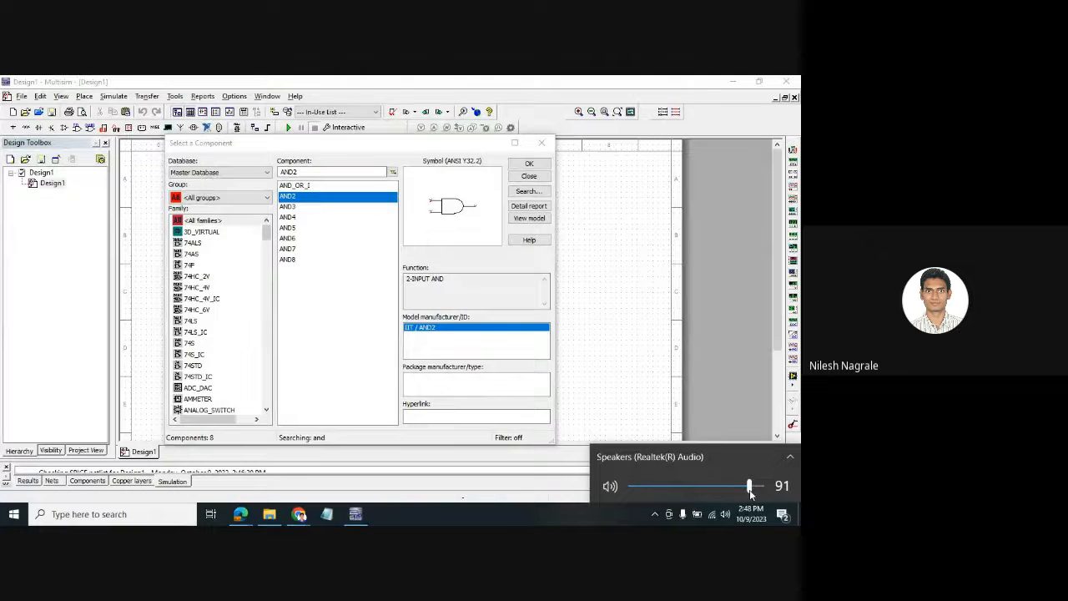
click(542, 146)
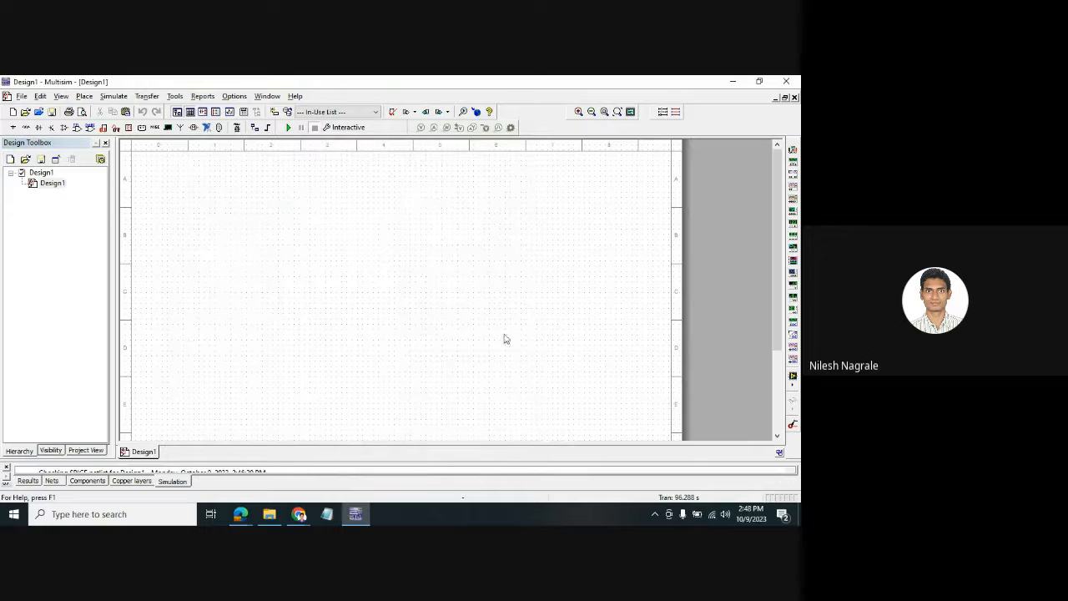
- Open the saved Diode design through File > Open..
click(21, 96)
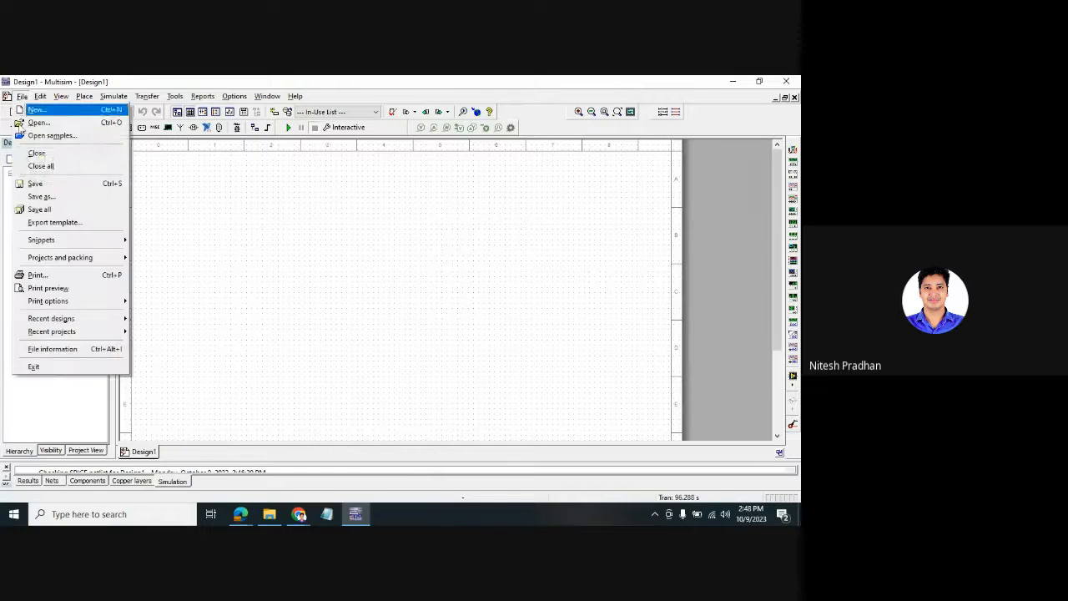
click(39, 123)
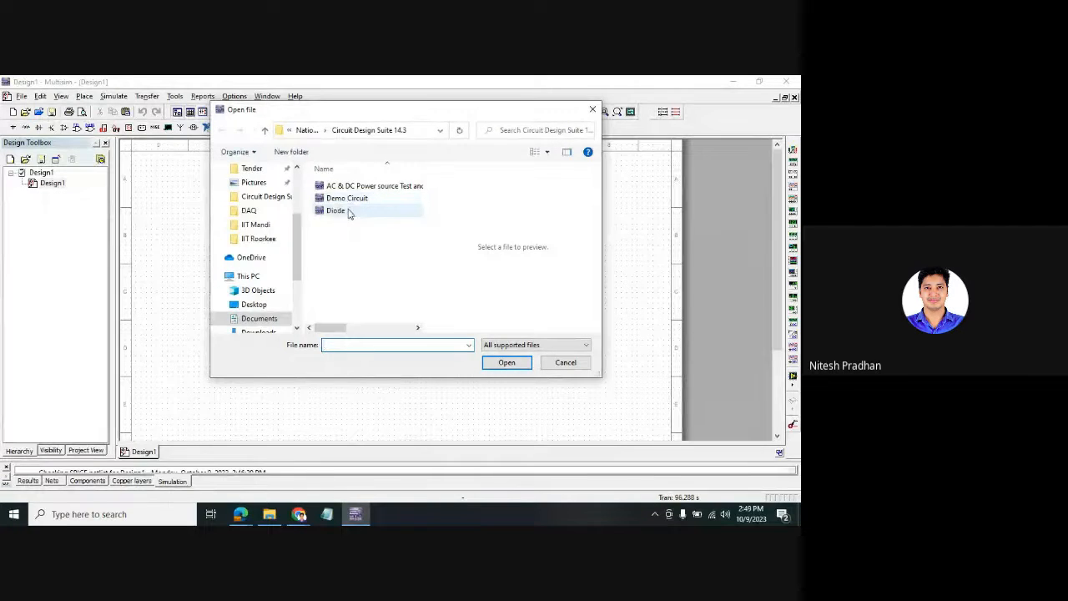
double_click(342, 210)
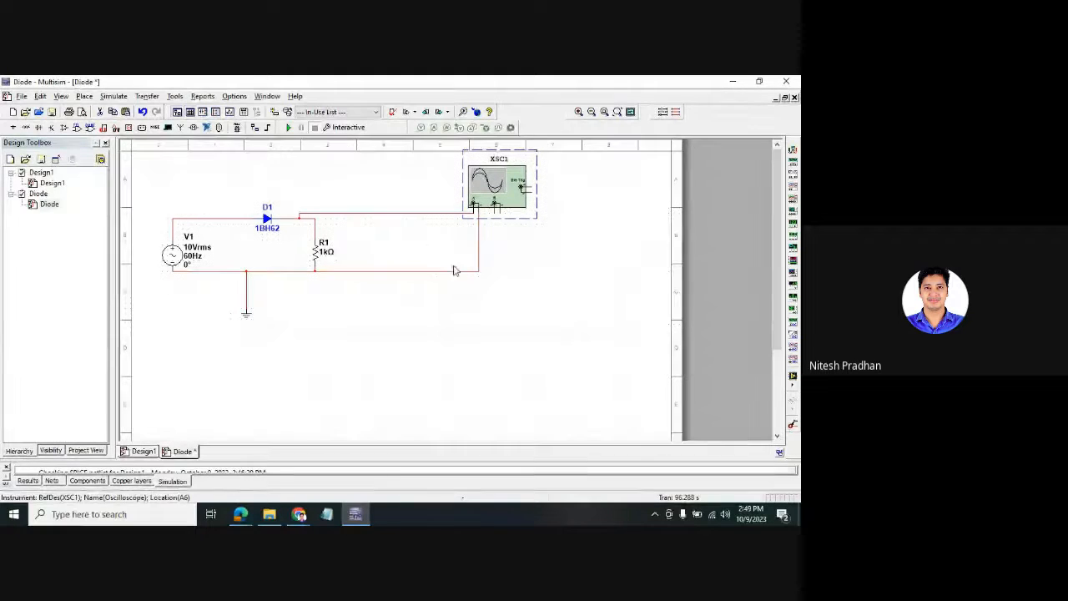
- Shift oscilloscope XSC1 right, nudge source V1 up, and select D1 and R1 together
mouse_move(518, 185)
mouse_down()
mouse_move(520, 202)
mouse_move(512, 182)
mouse_up()
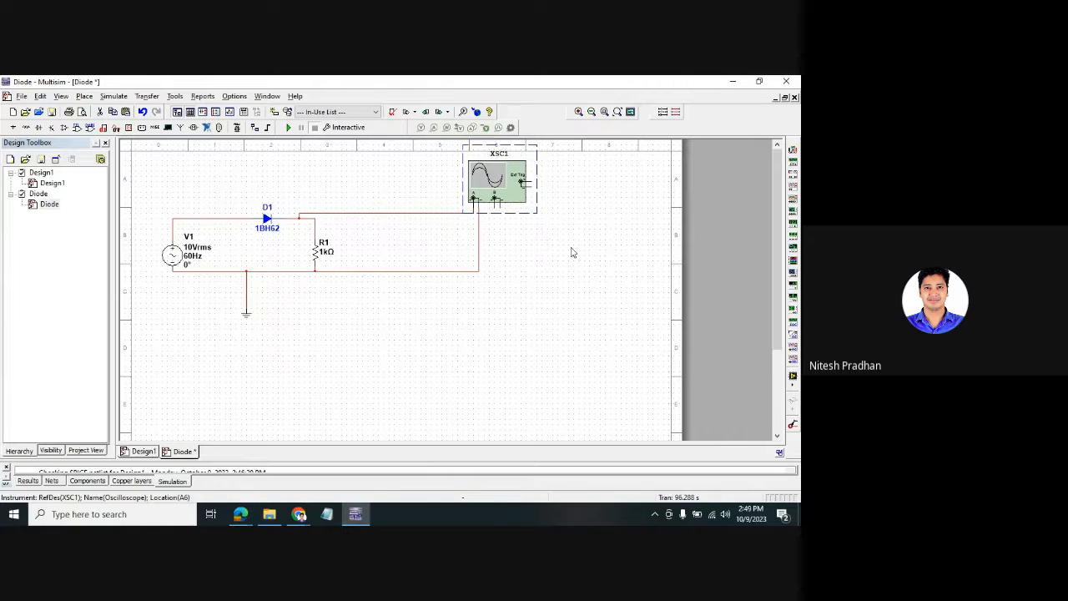
click(172, 244)
drag(173, 245, 173, 235)
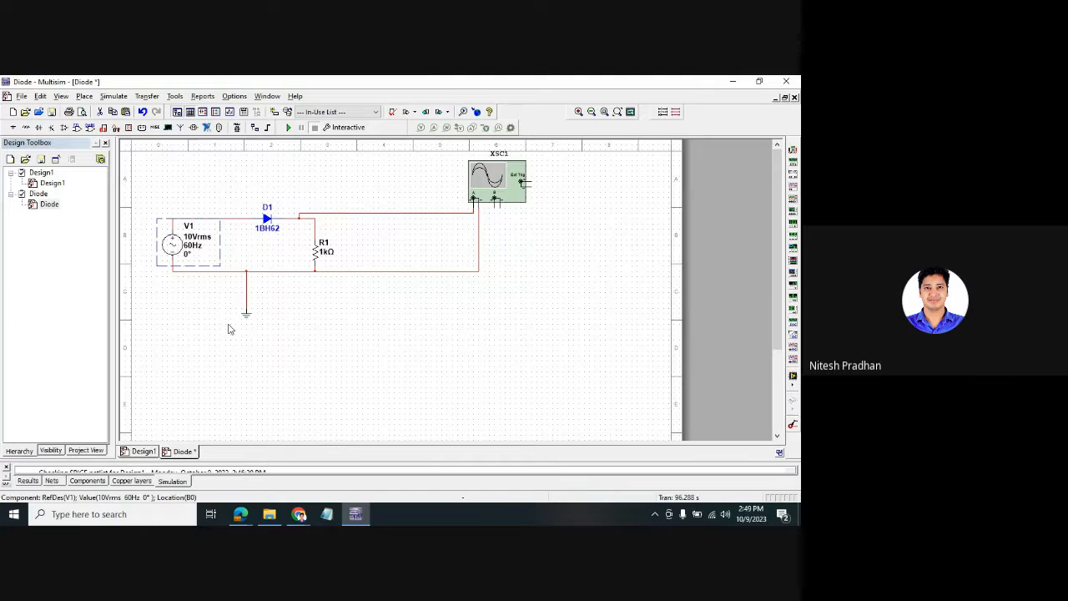
click(229, 328)
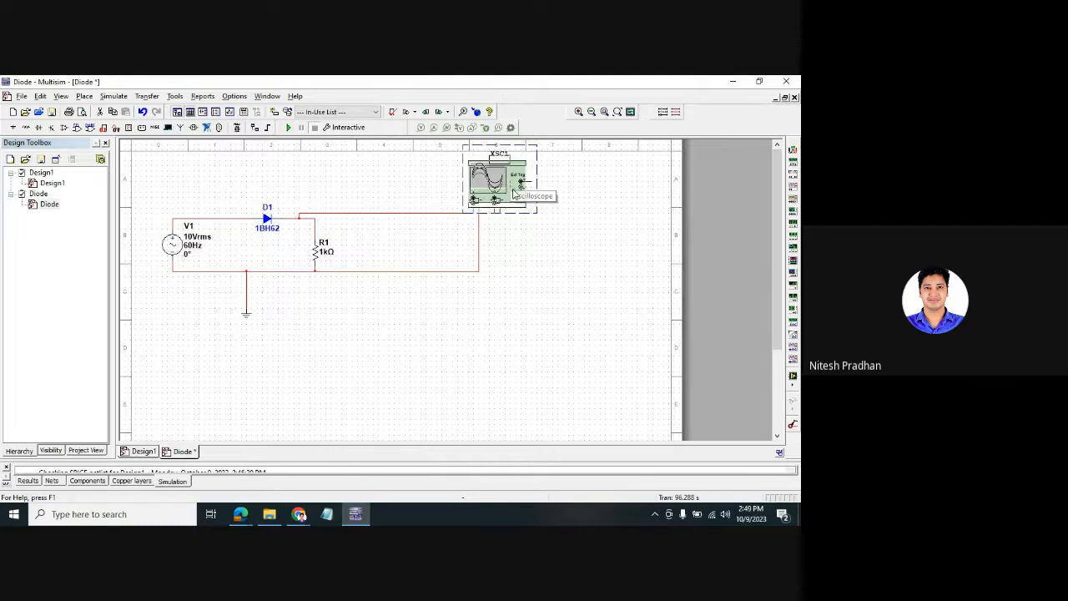
drag(514, 193, 538, 193)
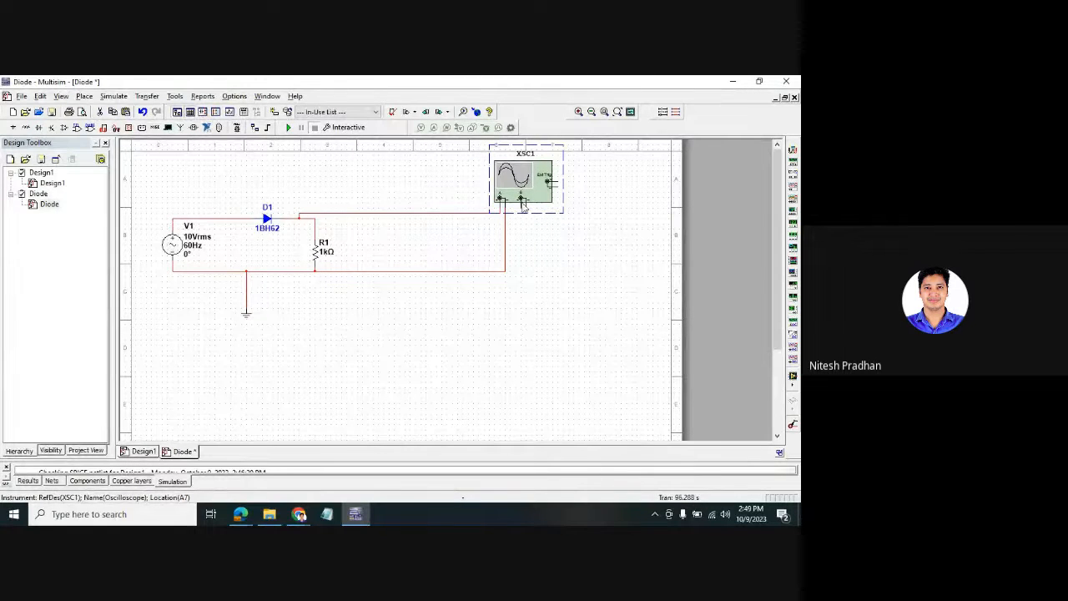
drag(260, 175, 331, 297)
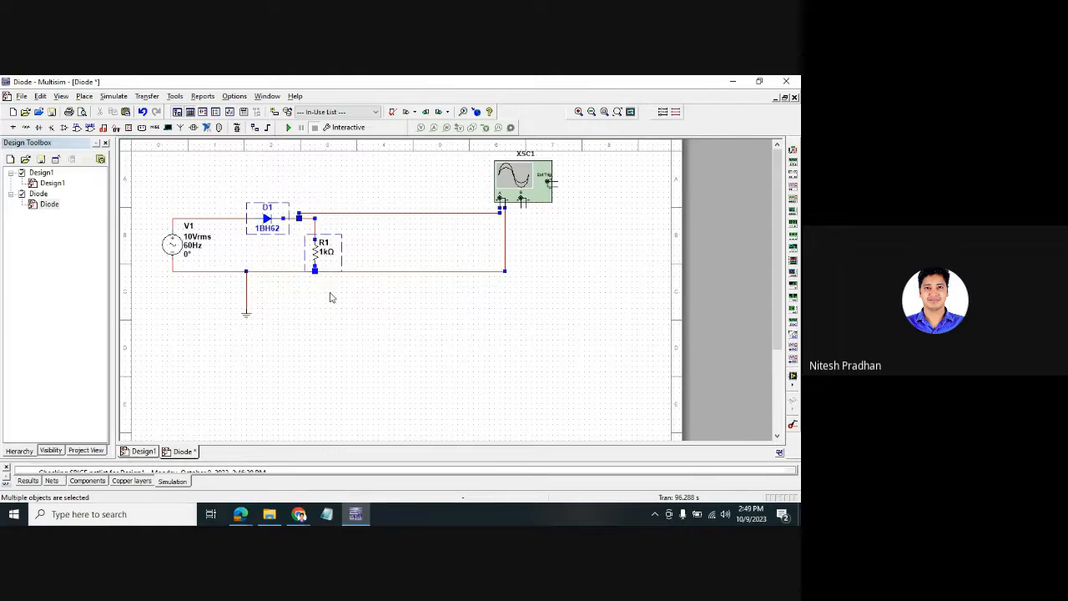
- Select and deselect XSC1 and V1 to check the current layout
click(286, 243)
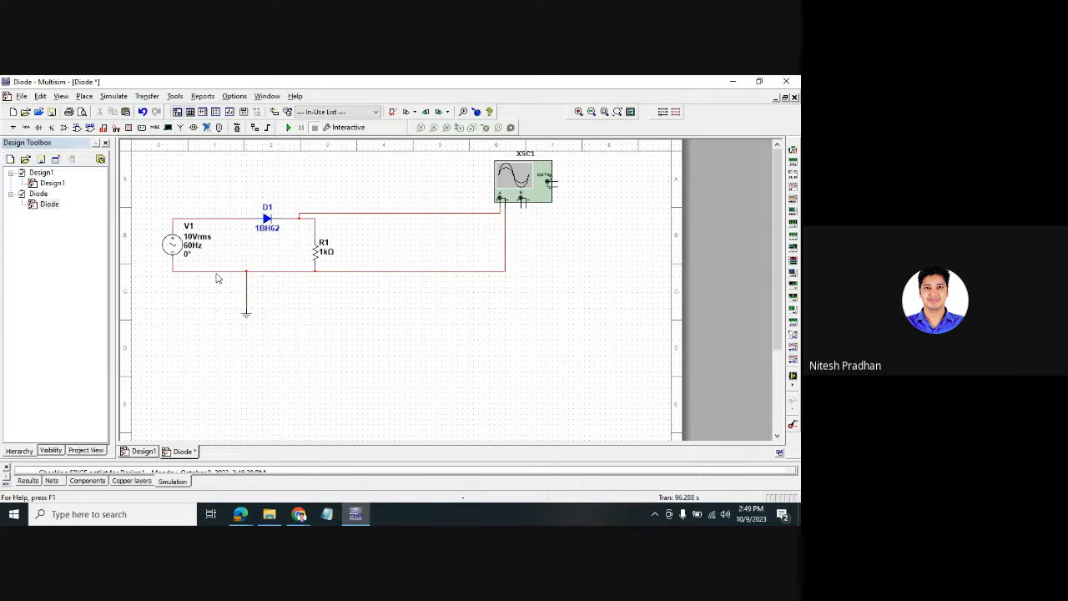
click(547, 190)
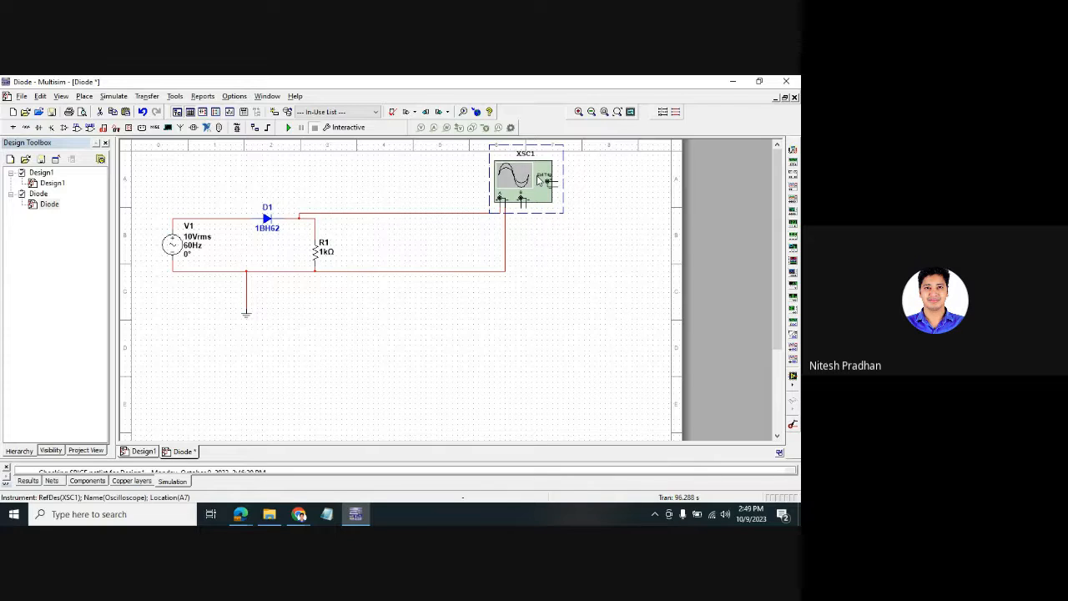
click(173, 244)
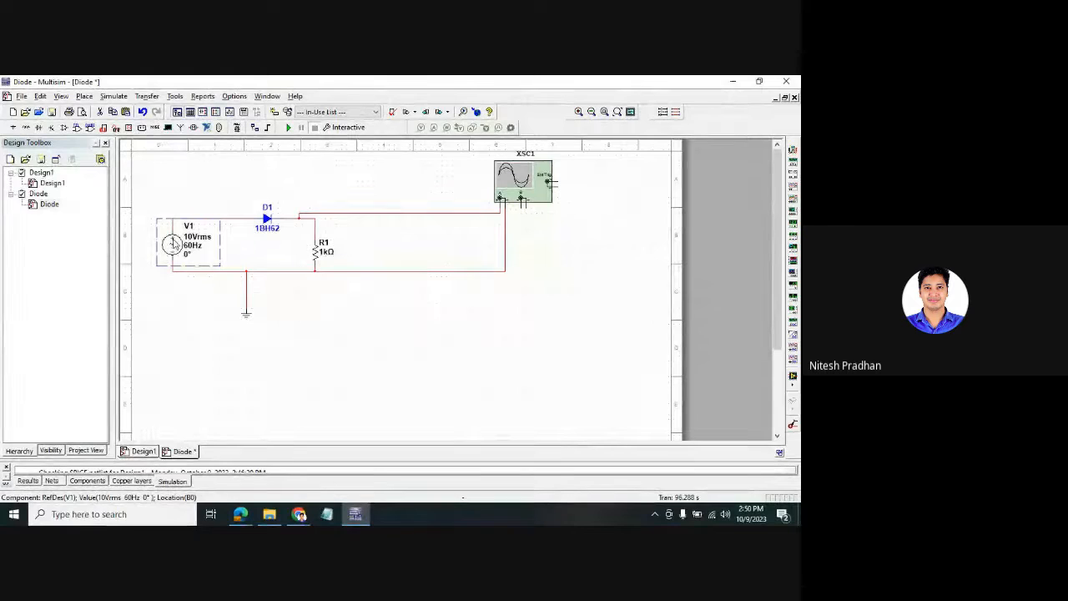
click(267, 228)
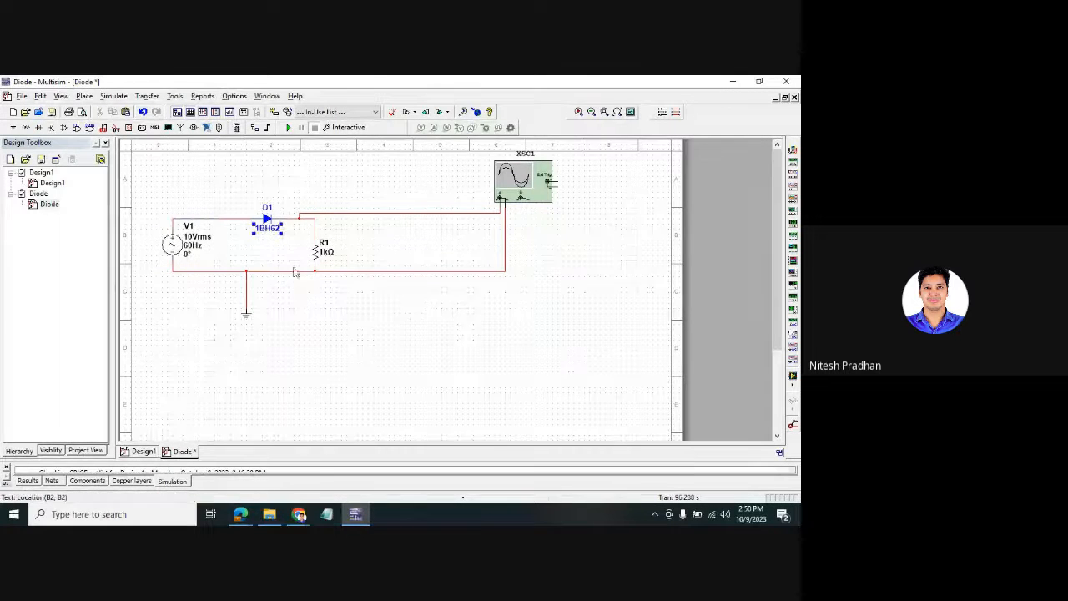
click(323, 322)
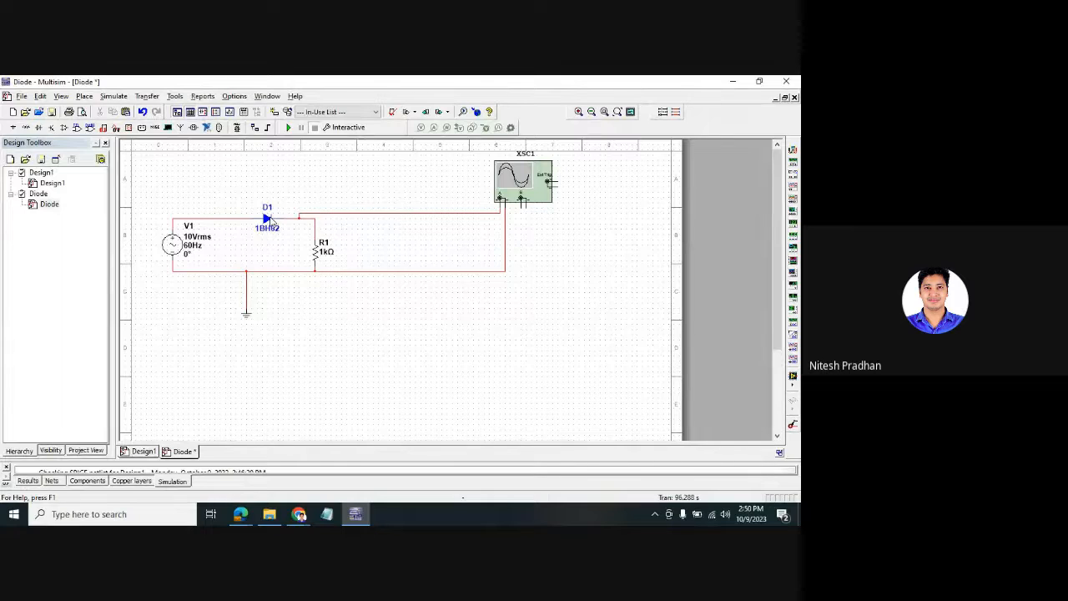
- Drag the wire between D1 and R1 so its junction lines up directly above R1
click(316, 253)
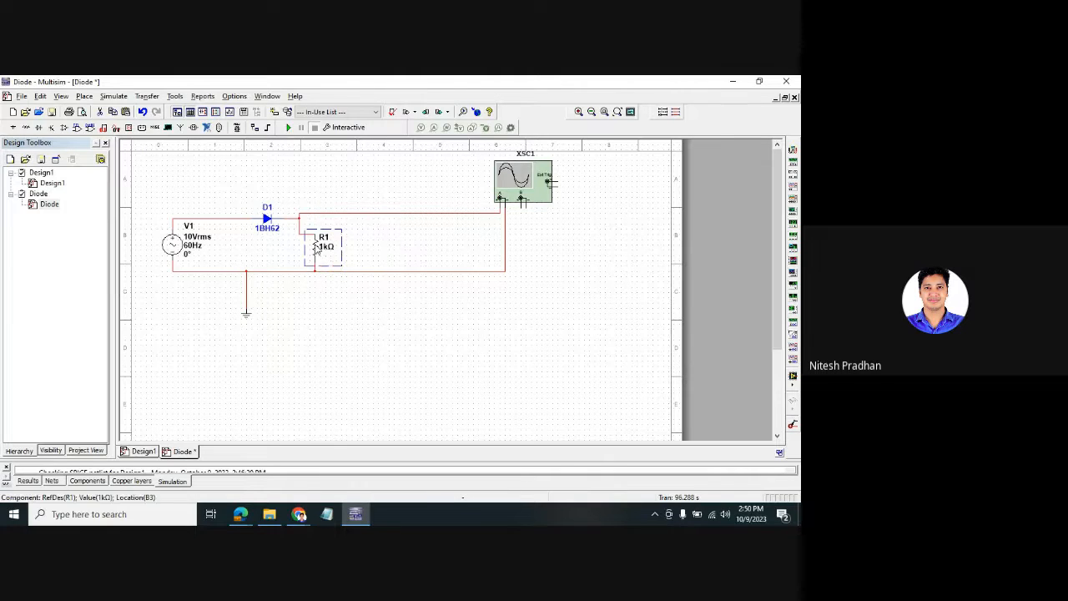
click(300, 227)
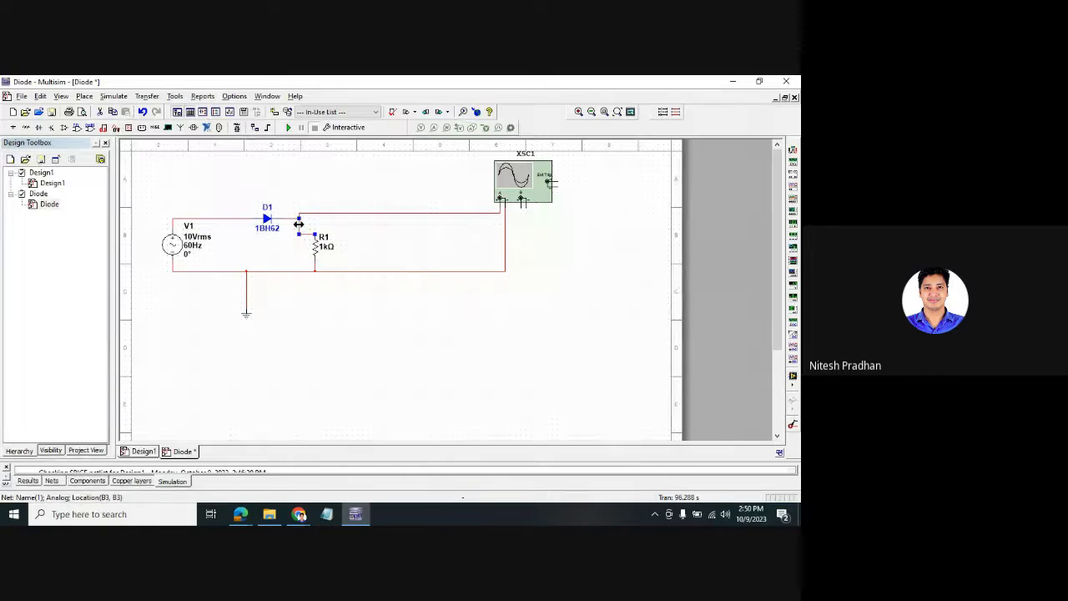
drag(300, 226, 315, 225)
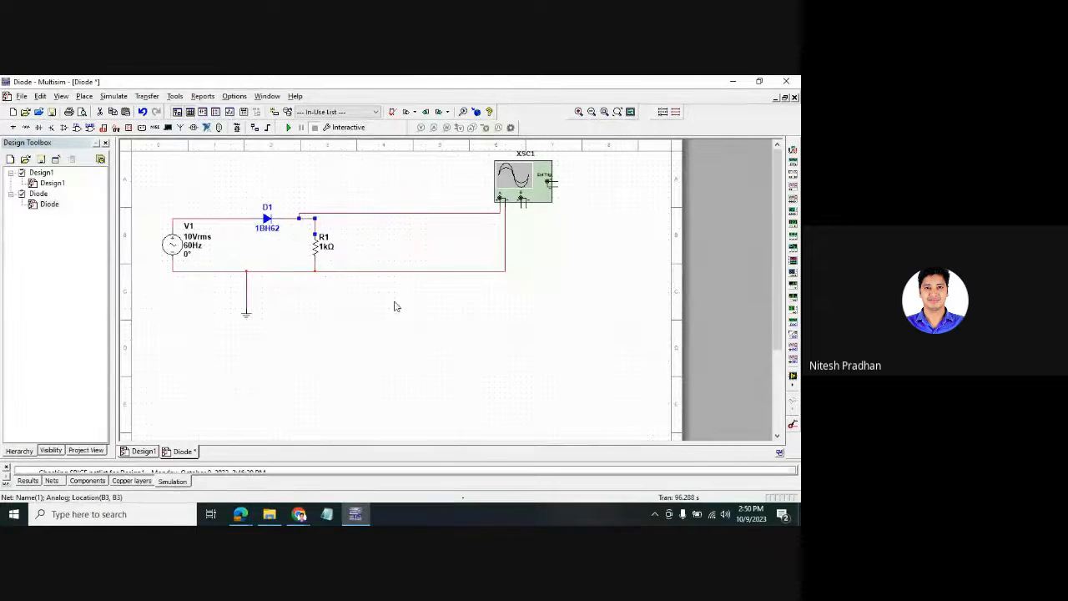
click(378, 213)
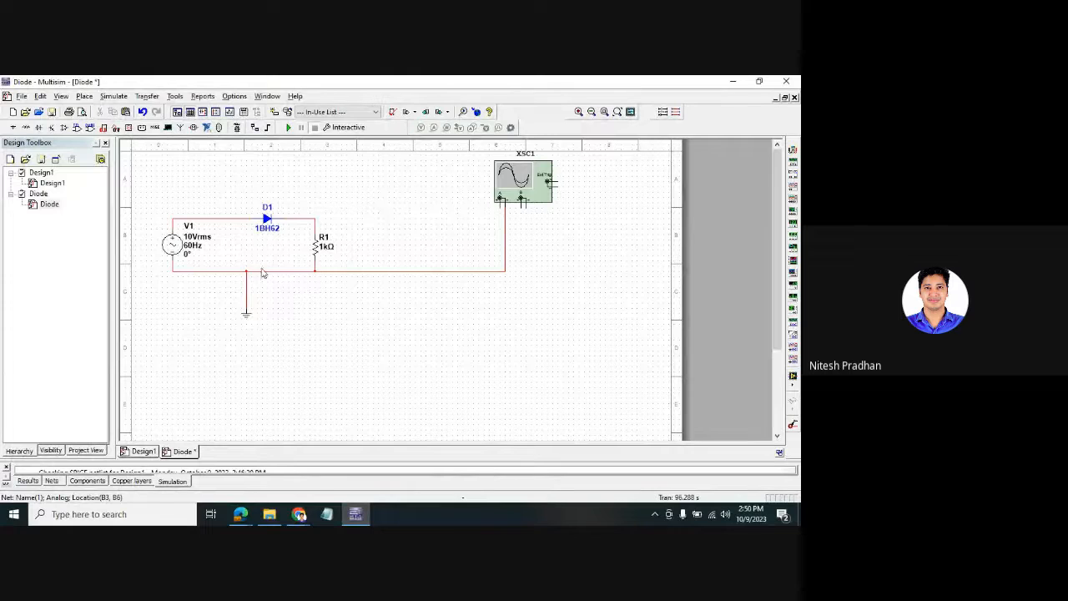
- Delete the ground and the R1-to-XSC1 wire, then move XSC1 down and right
click(245, 292)
key(Delete)
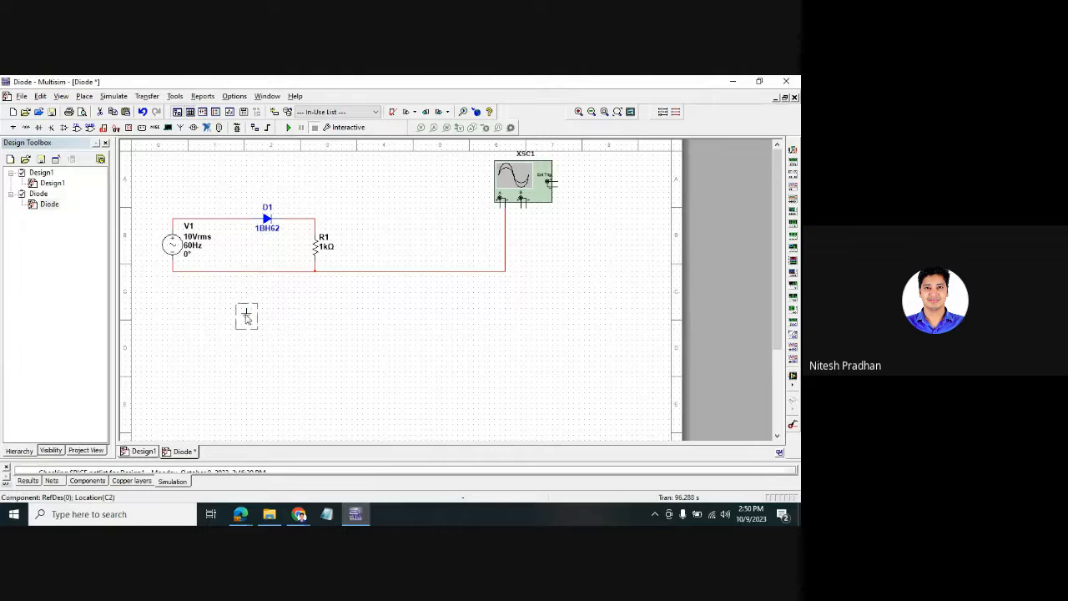
click(499, 229)
key(Delete)
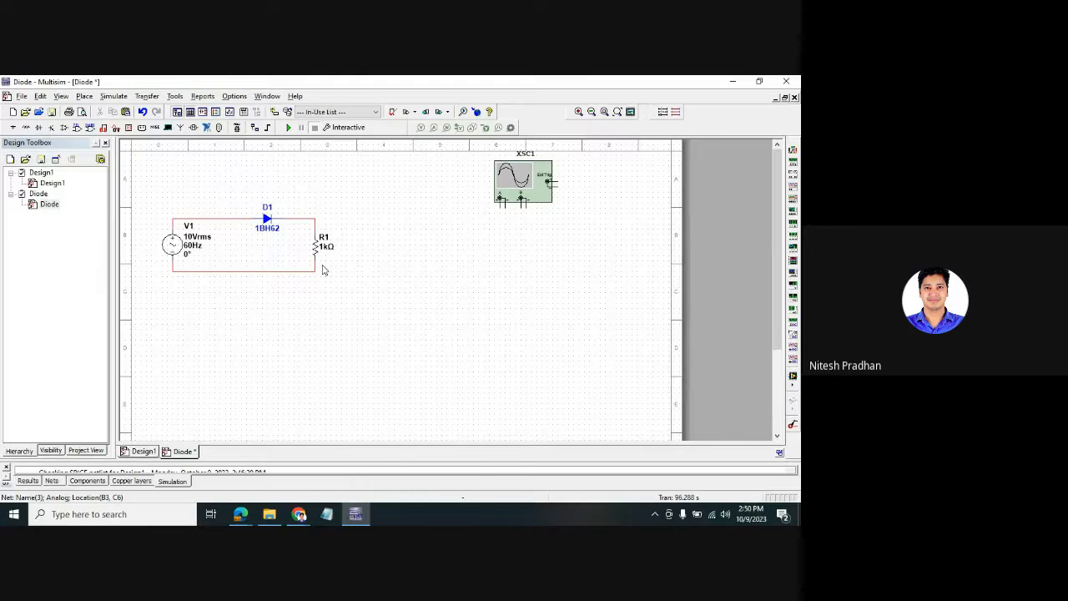
drag(535, 206, 599, 236)
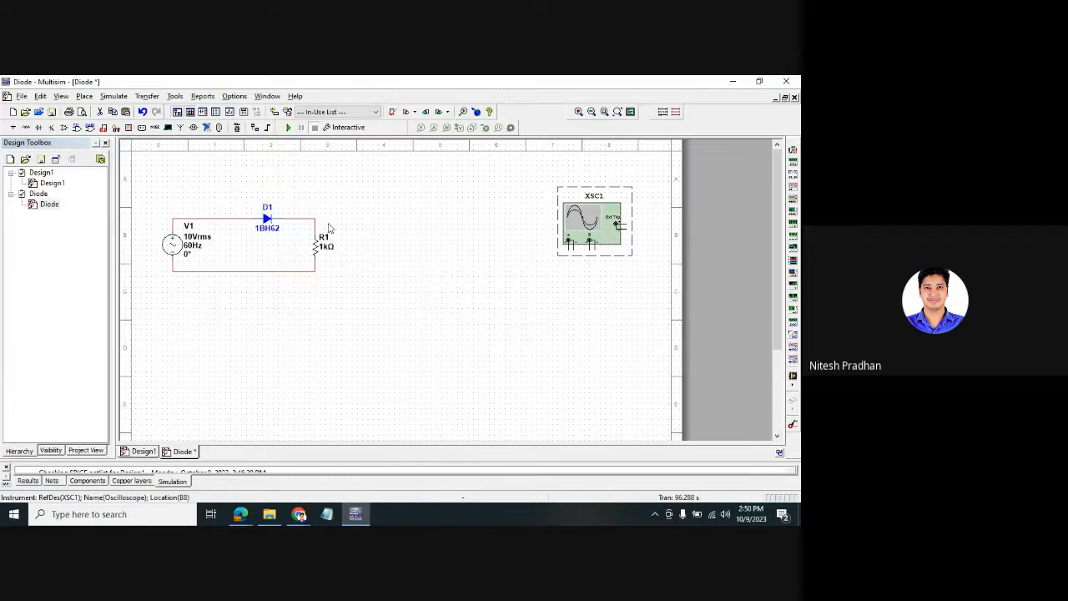
click(172, 243)
- Shift V1 right toward D1, then marquee-select D1 and R1 to check the loop
drag(172, 243, 189, 243)
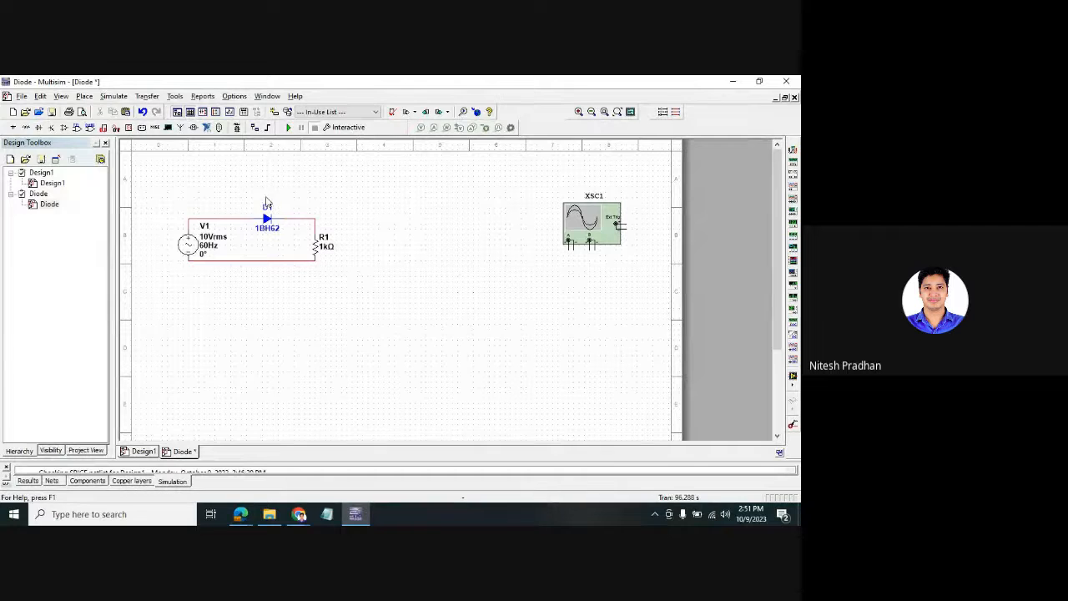
drag(247, 183, 281, 242)
drag(380, 295, 314, 225)
click(427, 291)
drag(249, 182, 286, 245)
- Review R1's Label, Display and Value tabs, then close its properties
double_click(318, 248)
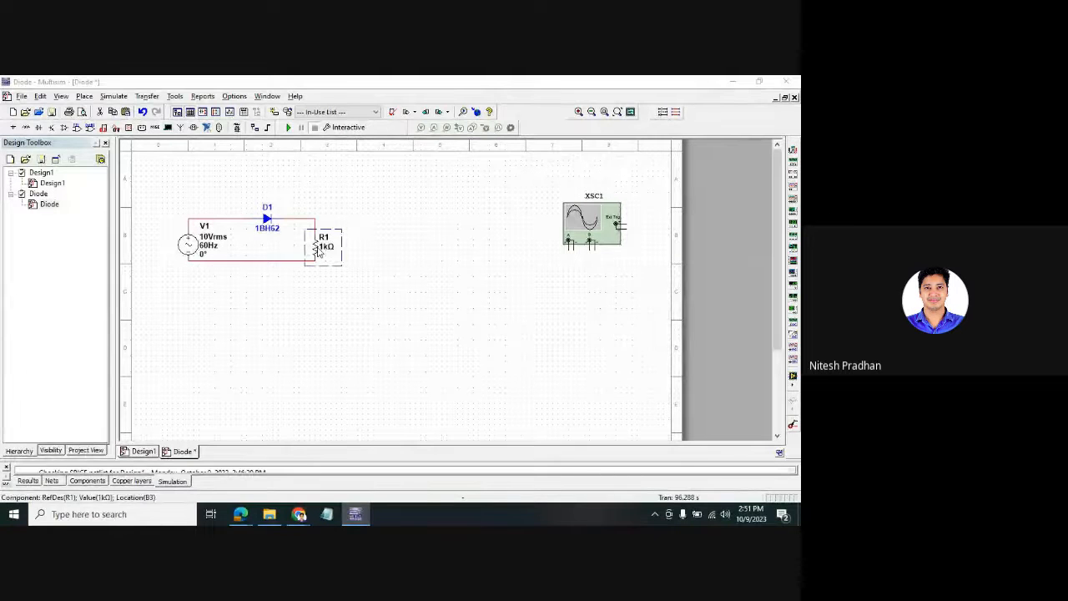
drag(663, 142, 541, 130)
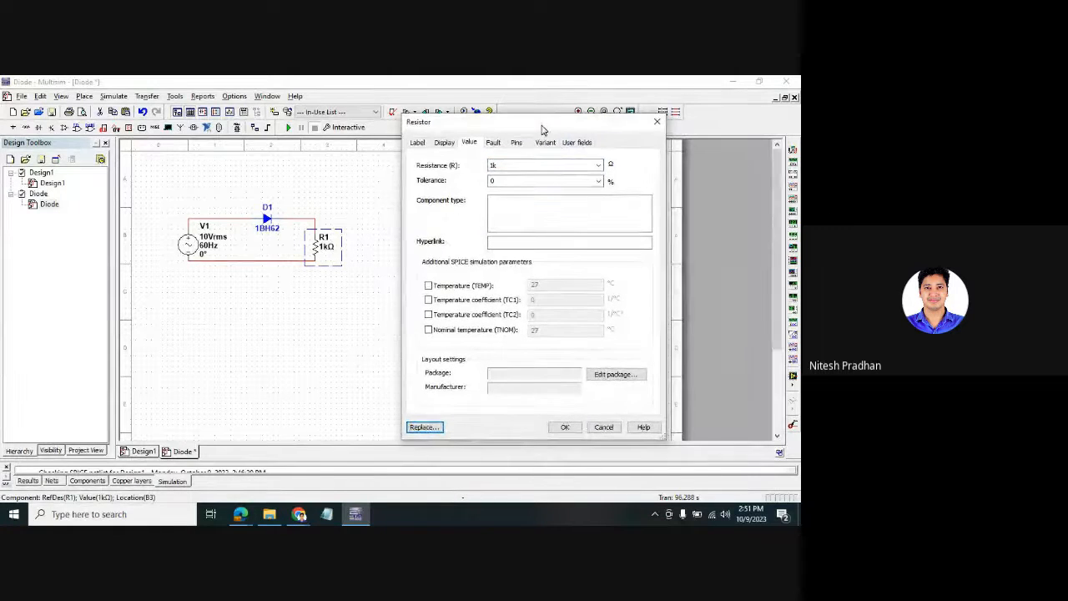
click(417, 142)
click(443, 143)
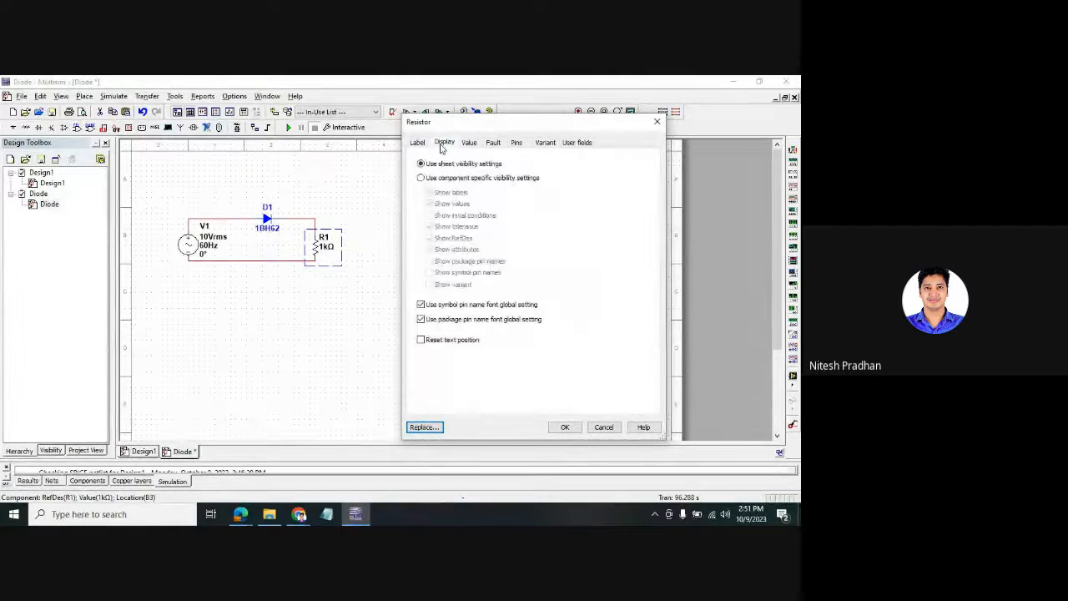
click(467, 143)
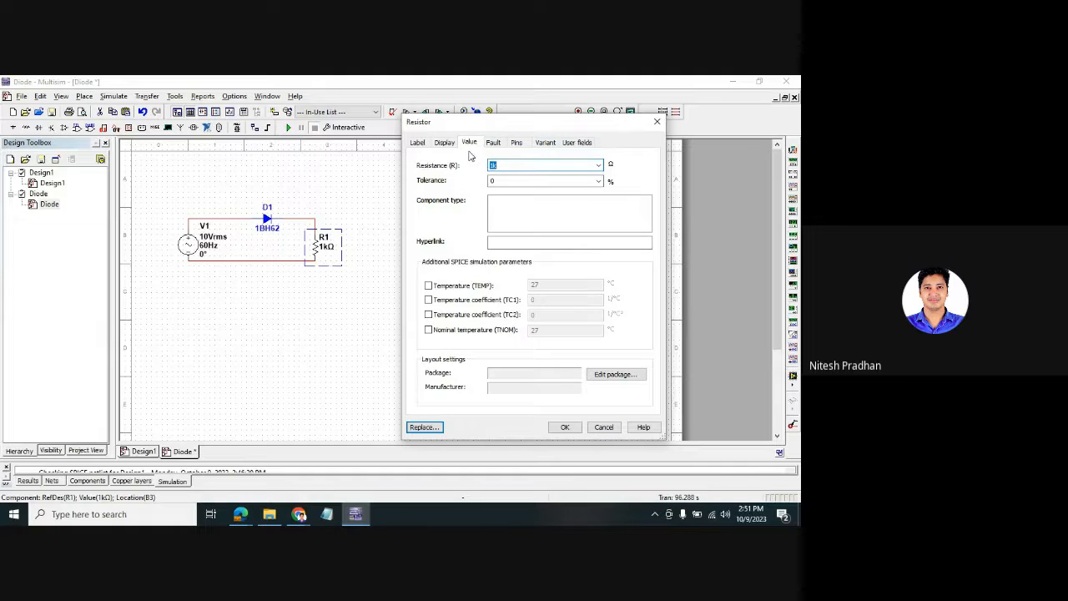
click(435, 378)
click(657, 122)
- Check D1's Toshiba 1BH62 properties, close them, and reopen R1's properties
double_click(269, 230)
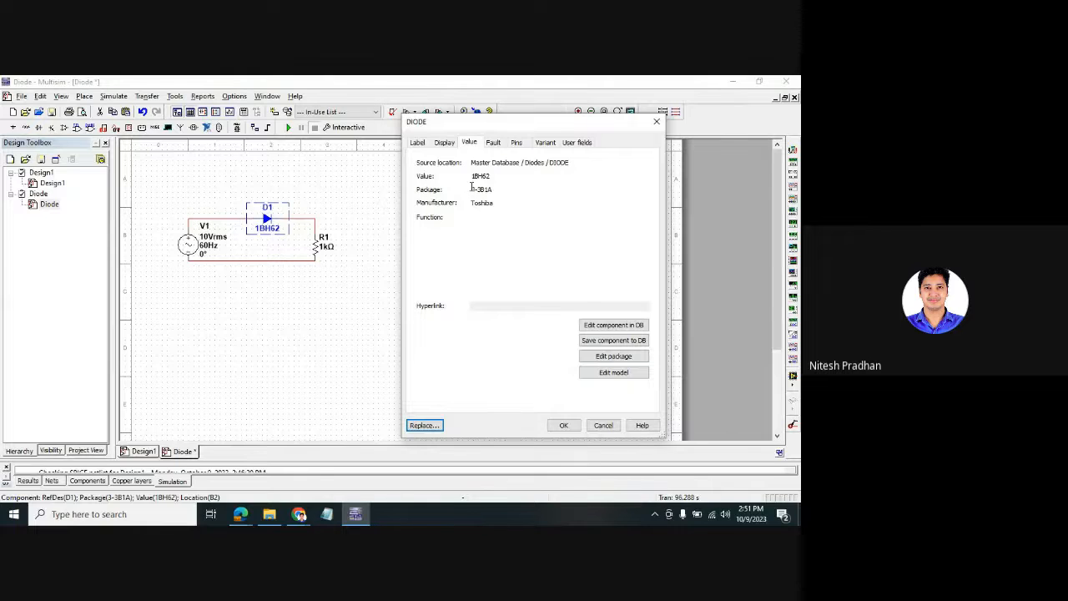
drag(472, 202, 491, 199)
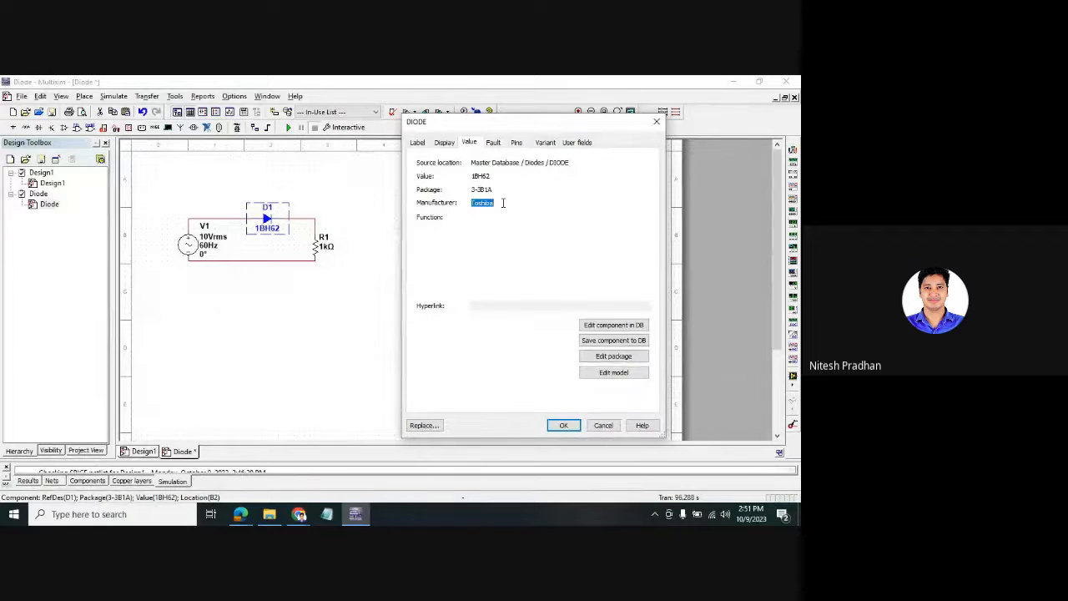
click(473, 177)
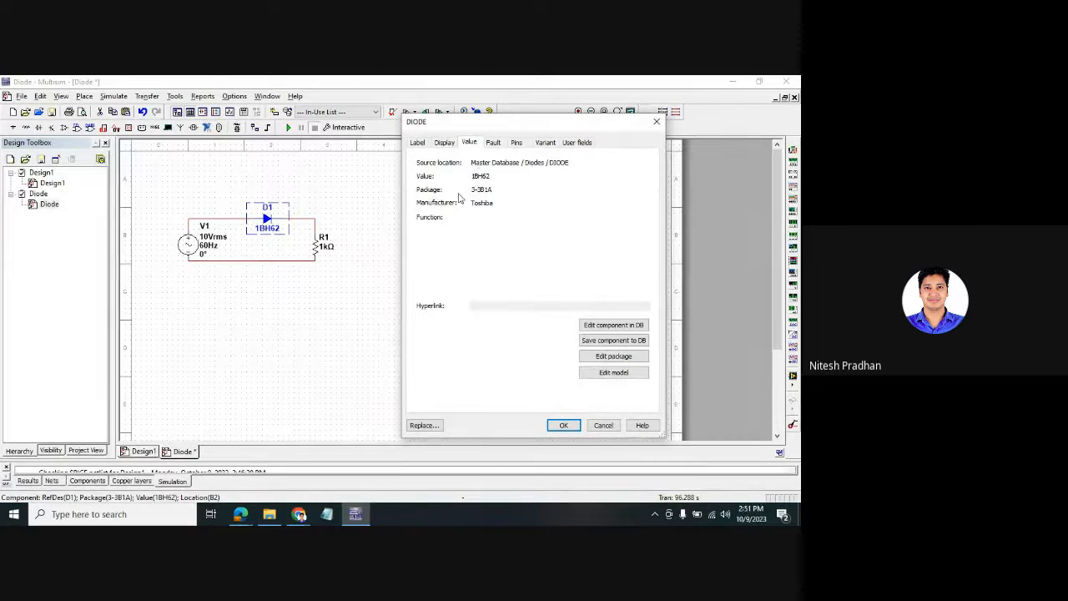
double_click(478, 175)
click(656, 122)
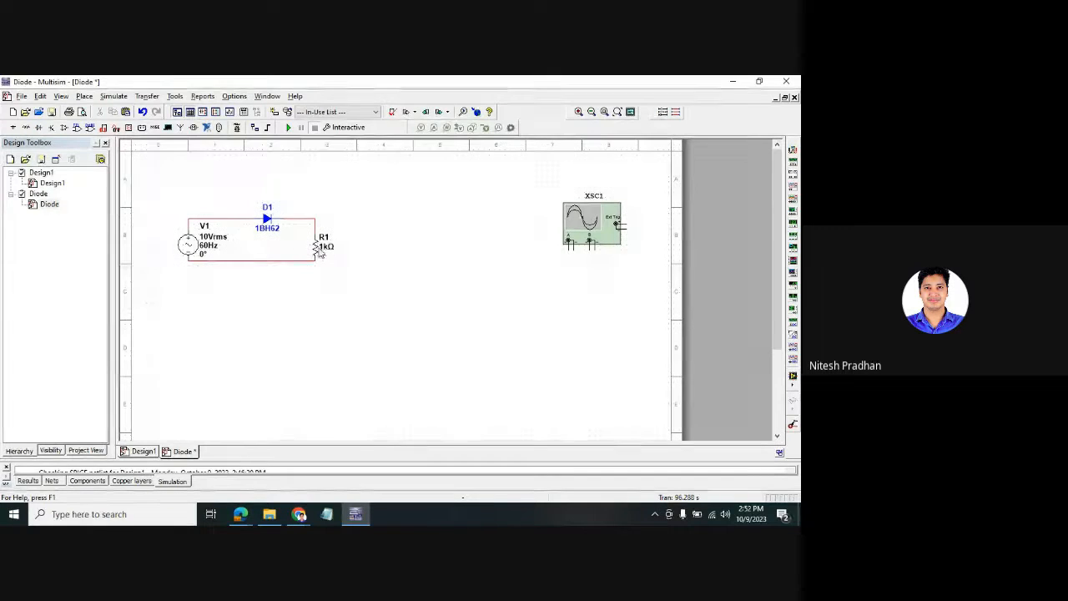
double_click(324, 241)
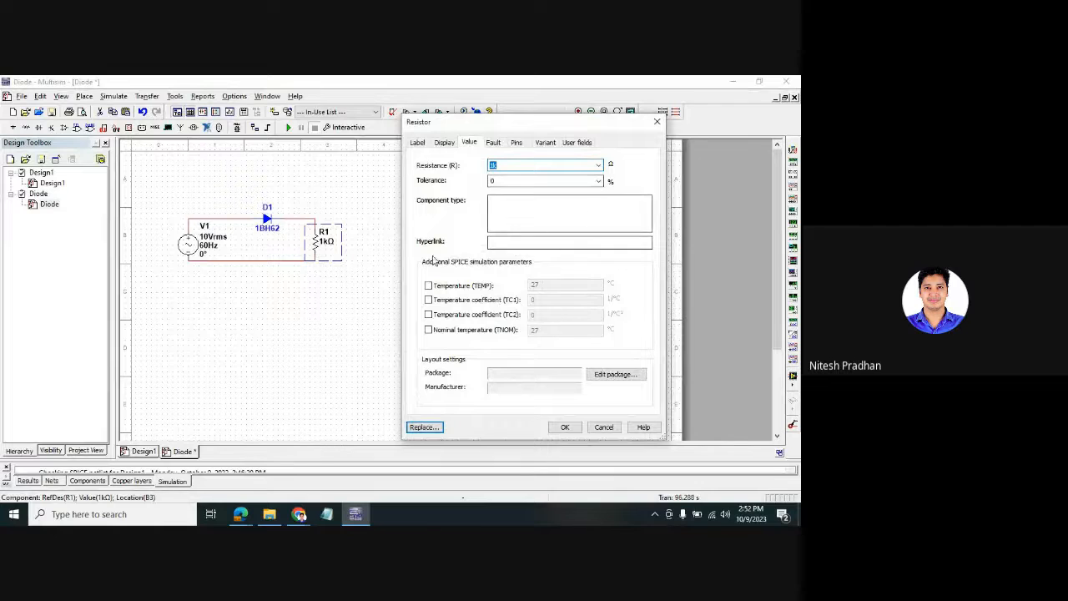
- In R1's Edit Package dialog, map symbol pin 2 to package pin 2 and symbol pin 1 to package pin 1
click(614, 374)
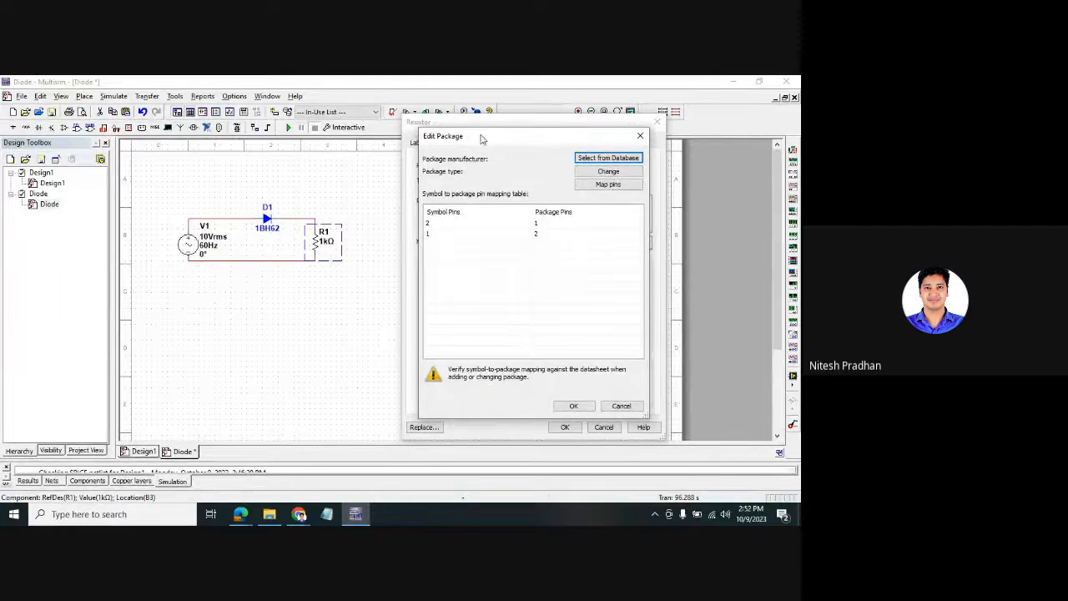
drag(479, 136, 253, 129)
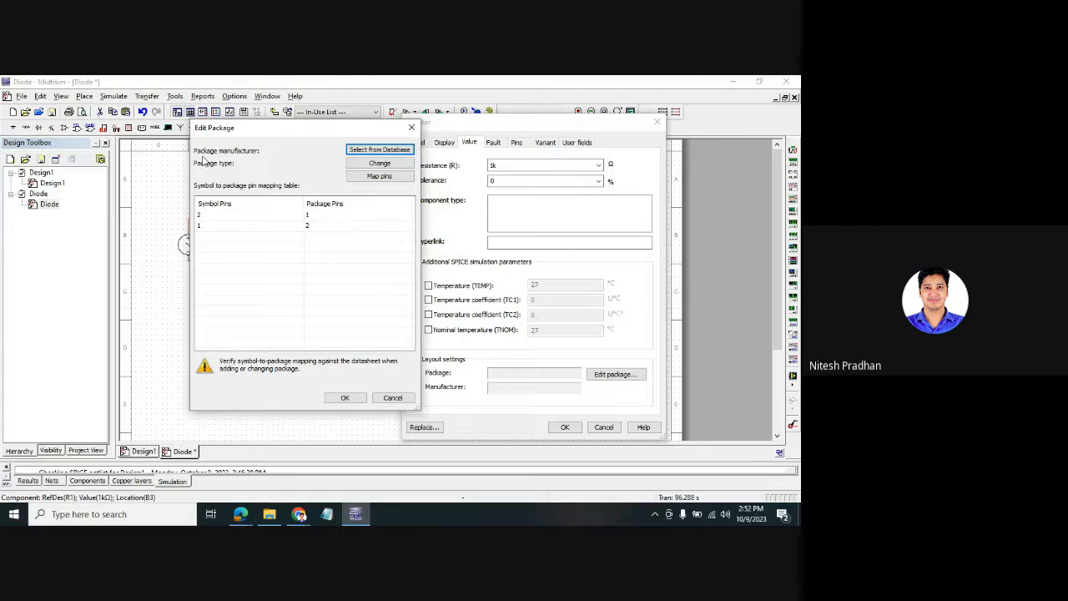
click(204, 217)
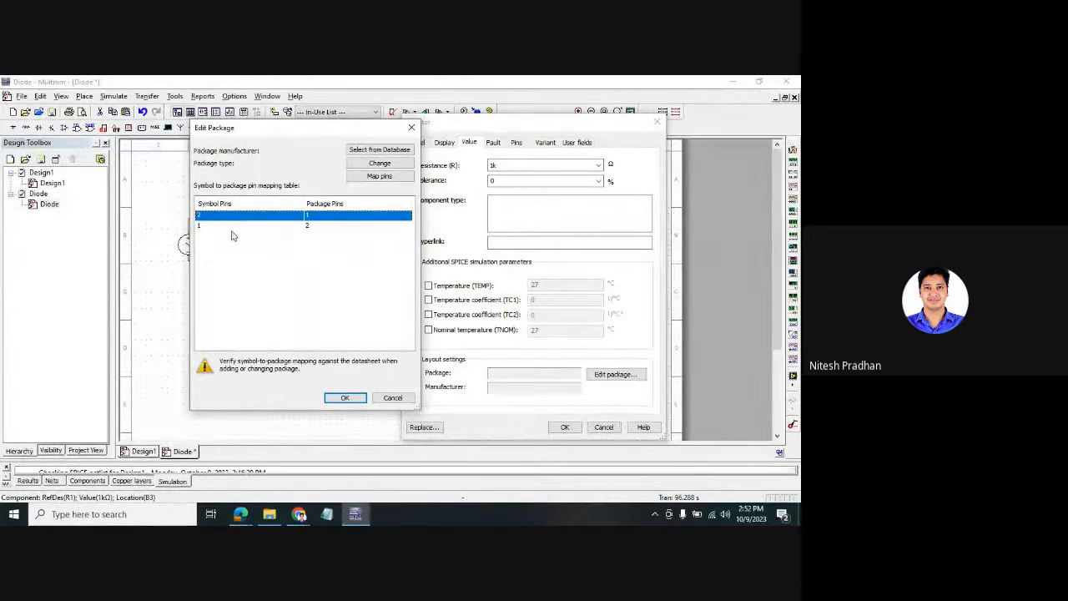
click(322, 221)
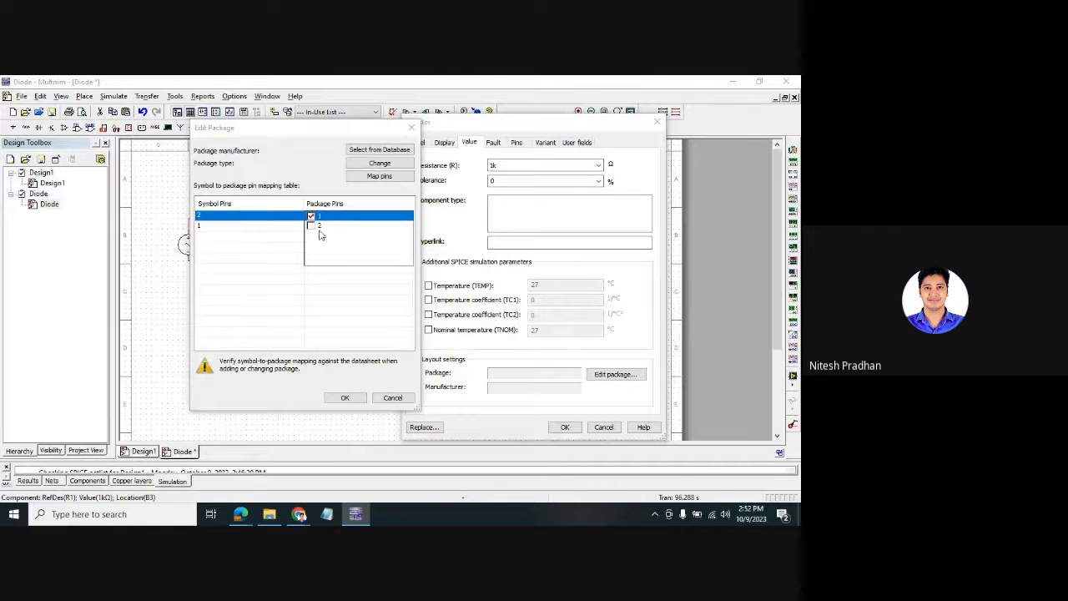
click(311, 226)
click(311, 216)
click(284, 241)
click(310, 228)
click(310, 227)
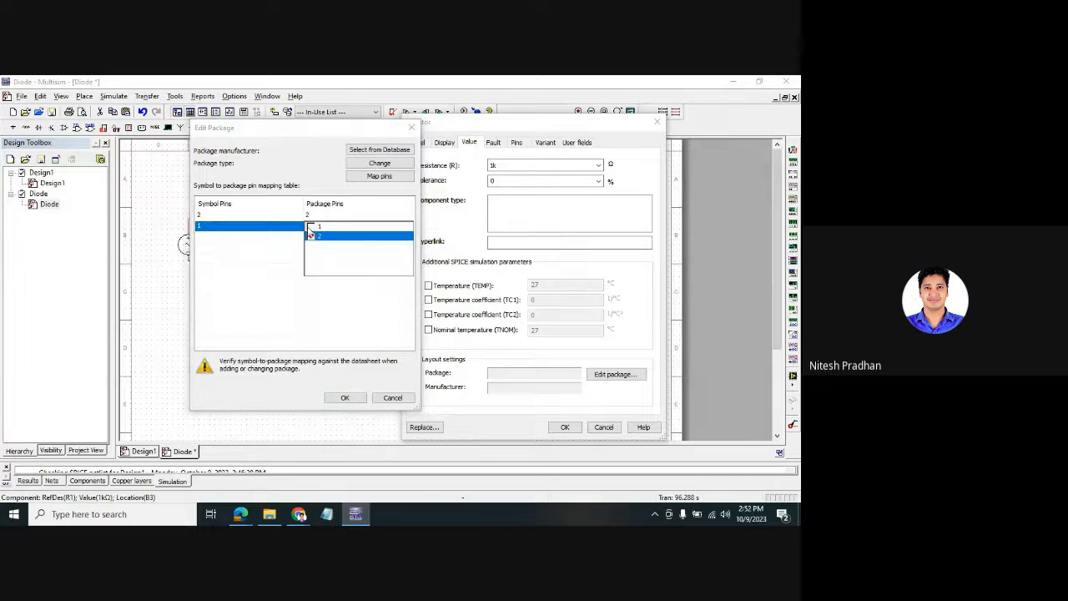
click(310, 228)
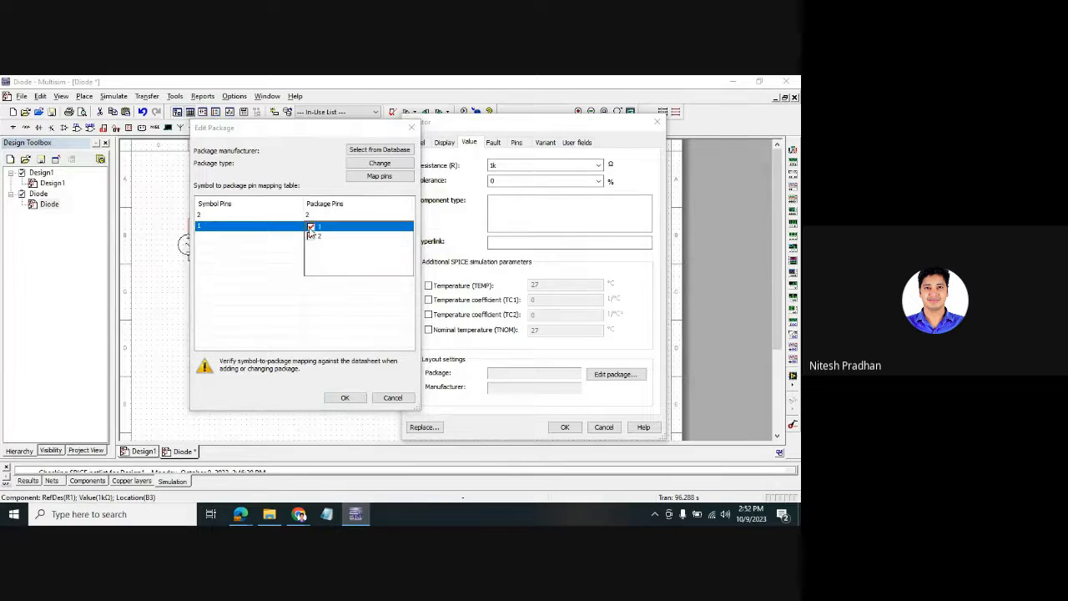
click(281, 276)
drag(299, 145, 496, 149)
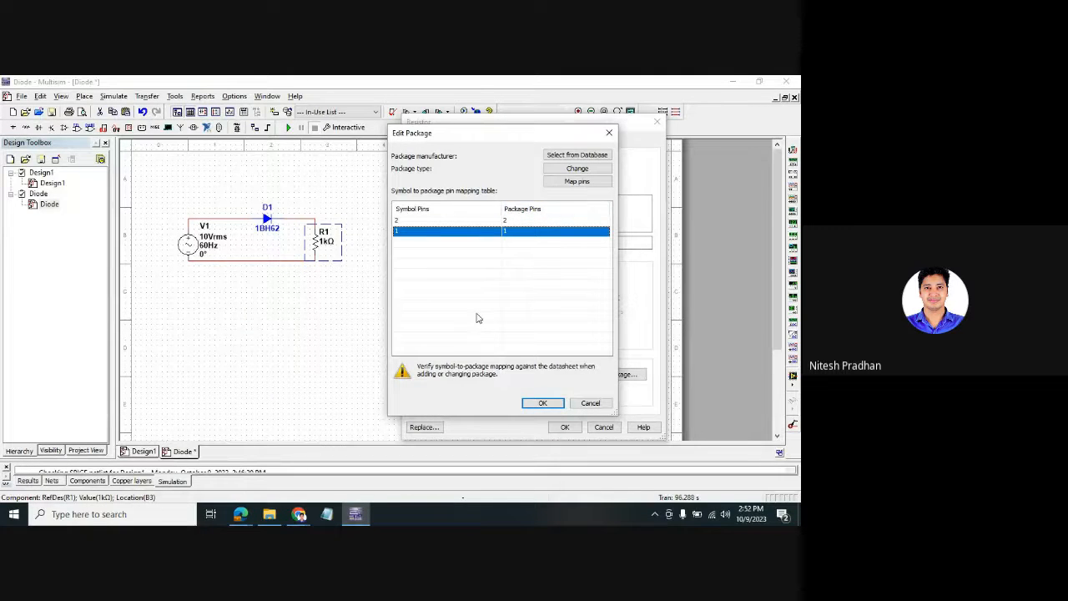
- Open Select a Package from the database and scroll through the Master Database list
click(560, 157)
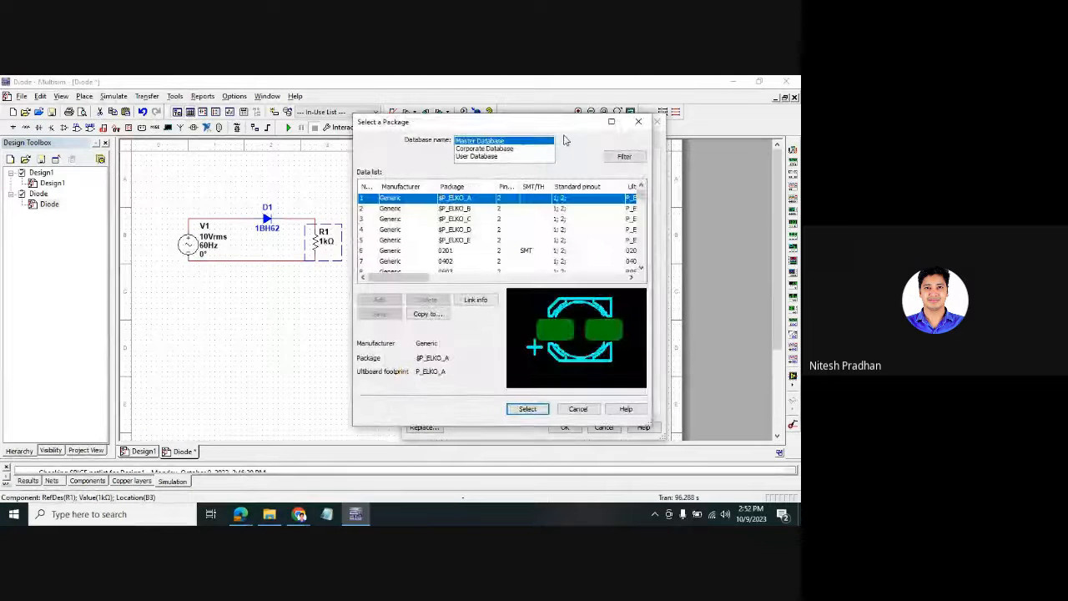
drag(569, 125, 534, 119)
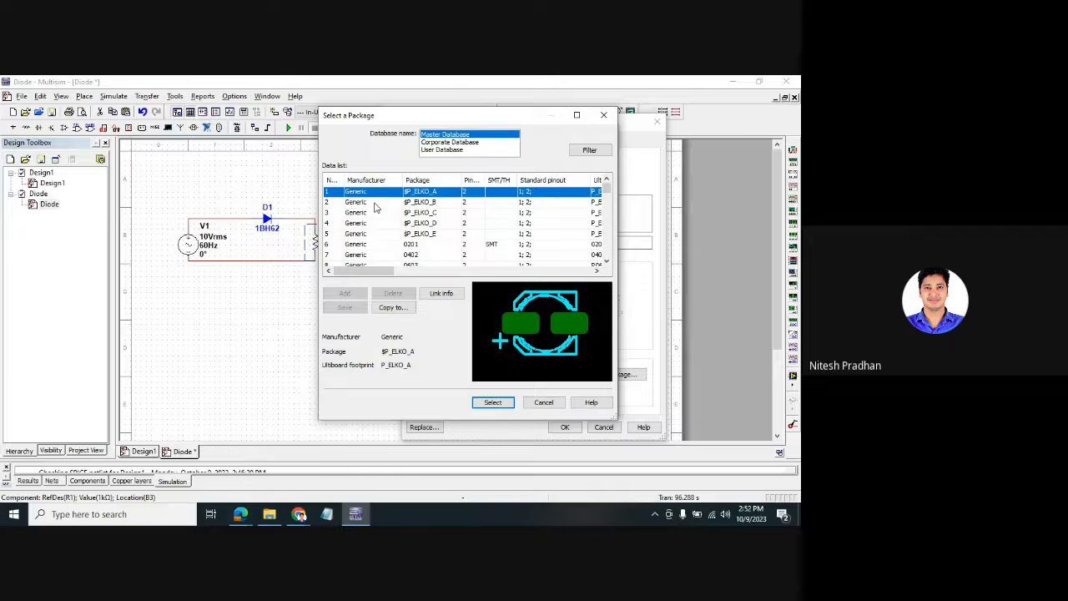
scroll(375, 207, down, 3)
scroll(377, 205, up, 3)
scroll(377, 207, down, 5)
scroll(373, 214, up, 5)
scroll(373, 213, down, 2)
scroll(367, 237, up, 2)
scroll(428, 213, down, 4)
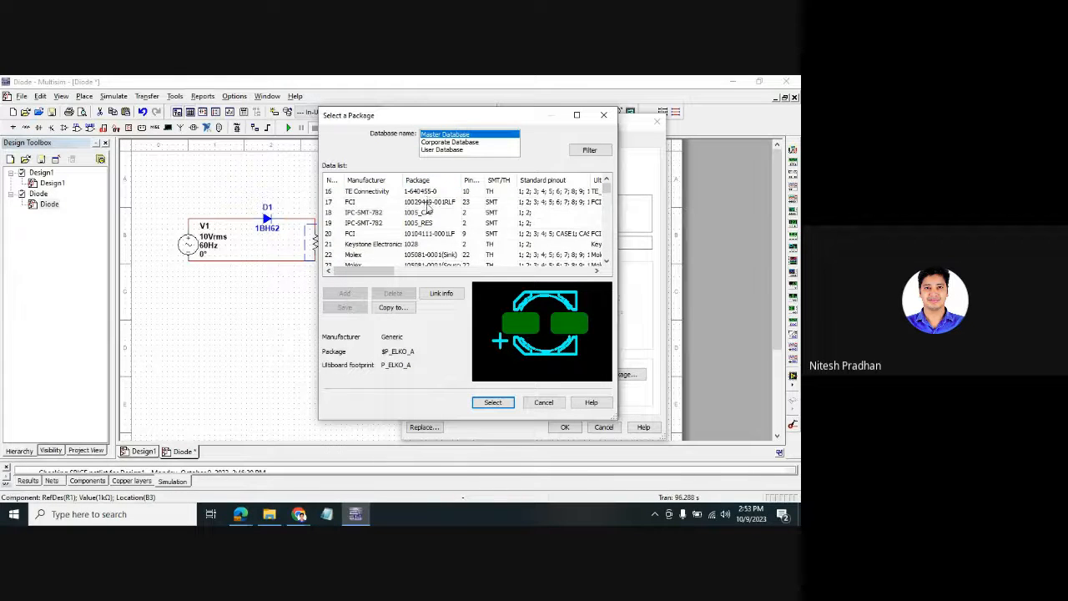
scroll(429, 227, up, 4)
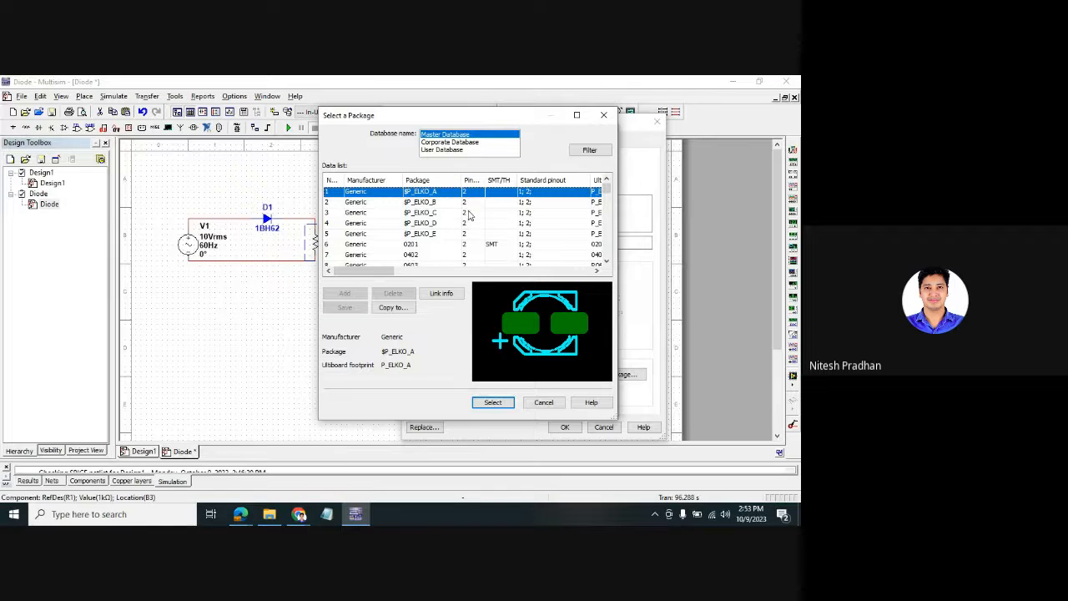
- Preview the $P_ELKO_B through $P_ELKO_E footprints and the TE Connectivity 1-282834-0 package
click(469, 202)
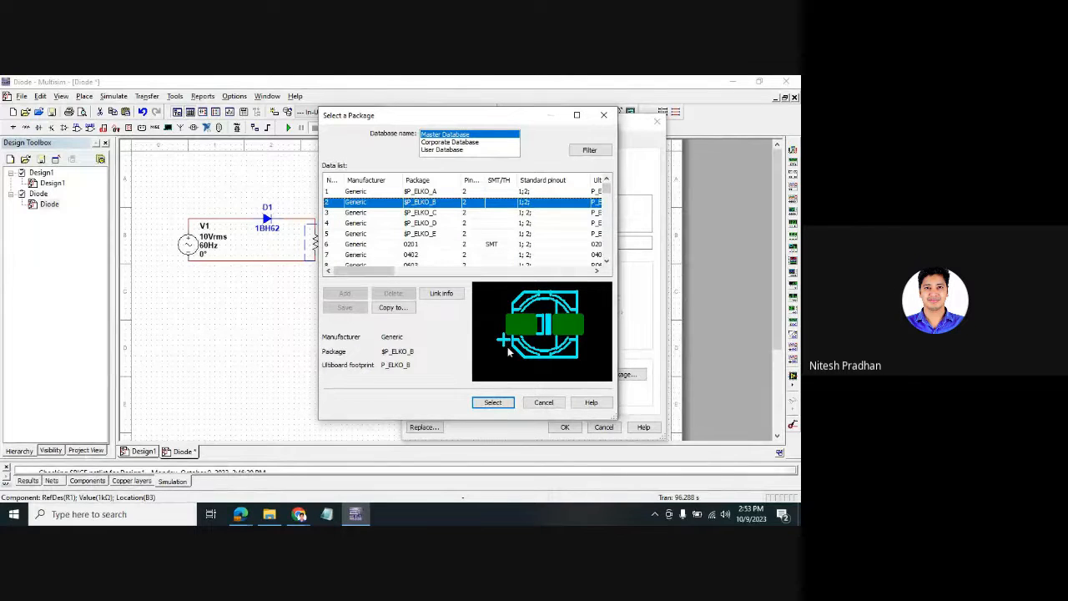
click(467, 214)
click(470, 222)
click(480, 233)
key(Down)
key(Down)
key(Down)
key(Down)
key(Down)
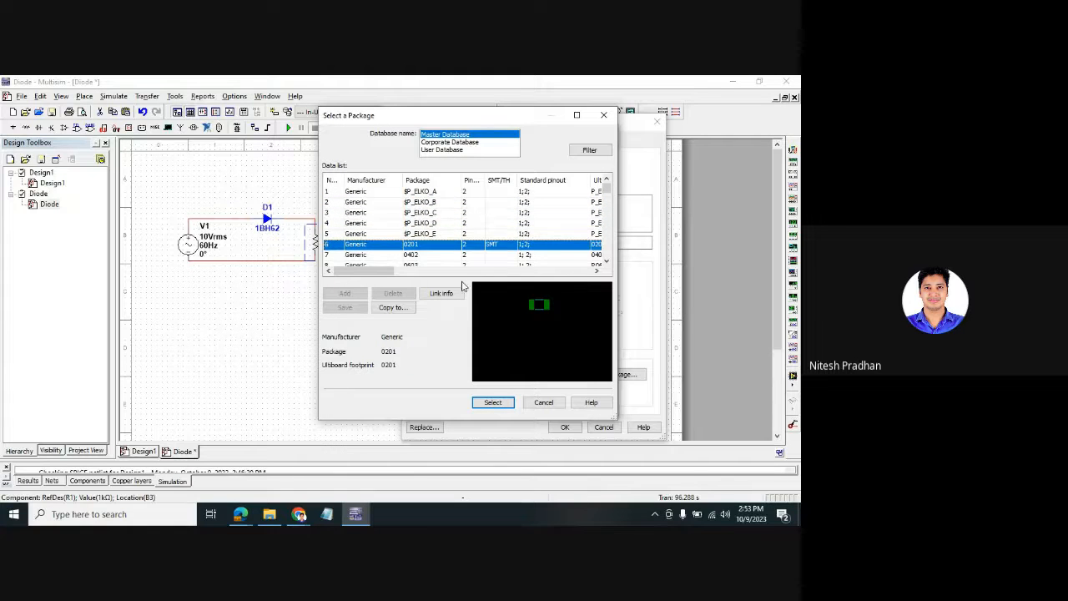
key(Down)
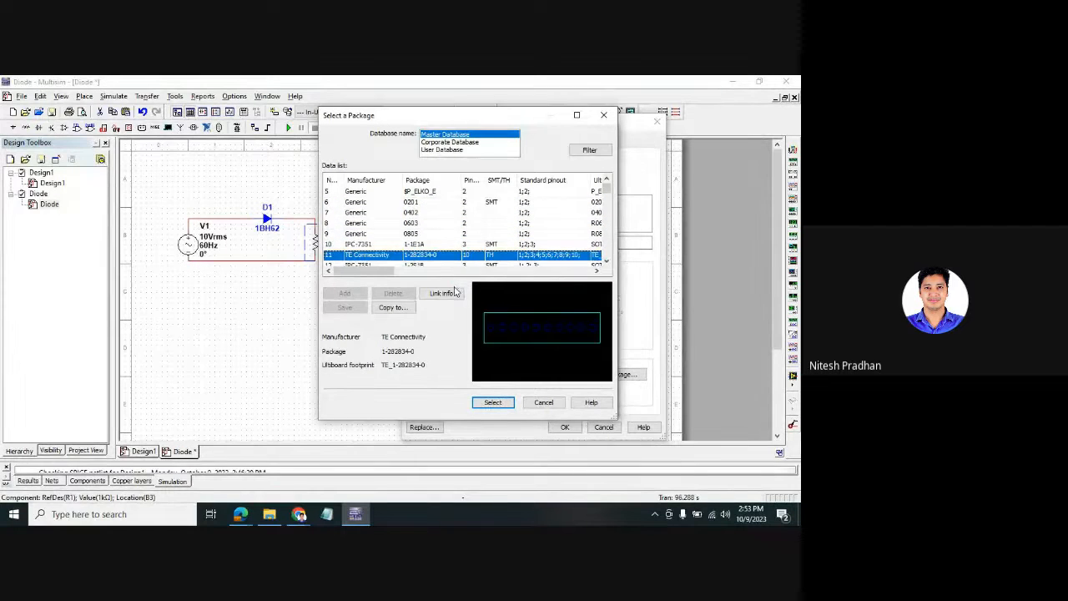
- Sort the packages by pin count and preview the LED3S5X9 through LED3S5X15 footprints
click(474, 181)
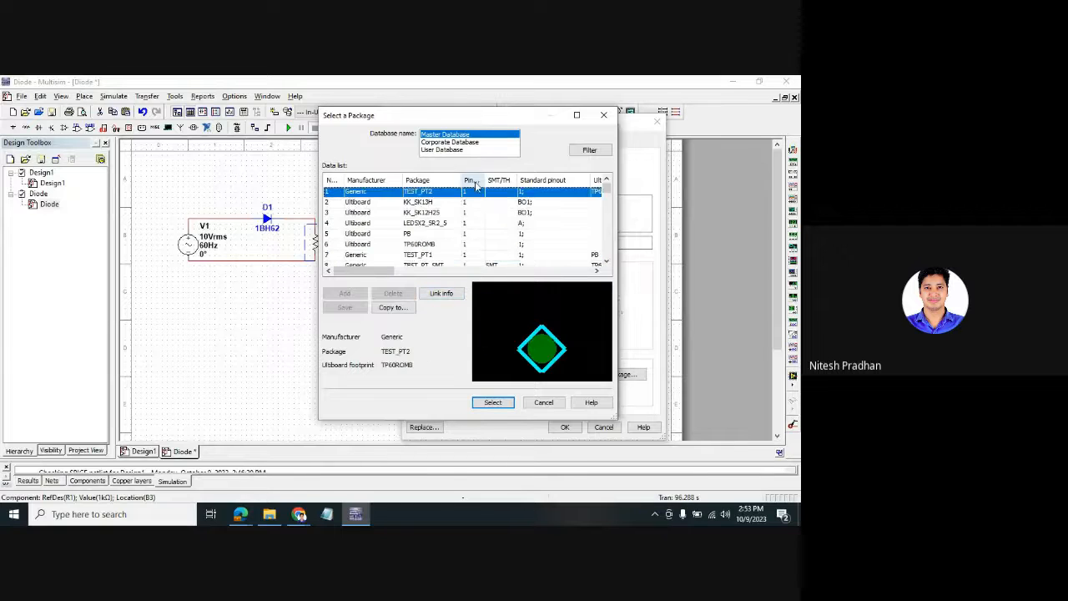
drag(606, 187, 607, 192)
click(480, 194)
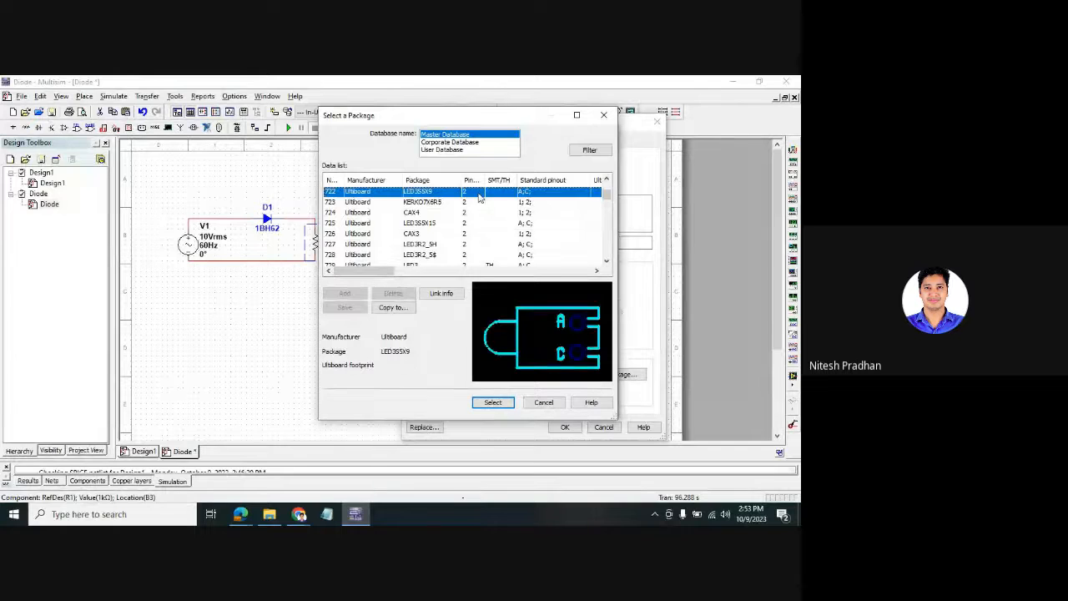
key(Down)
key(Down)
key(Down)
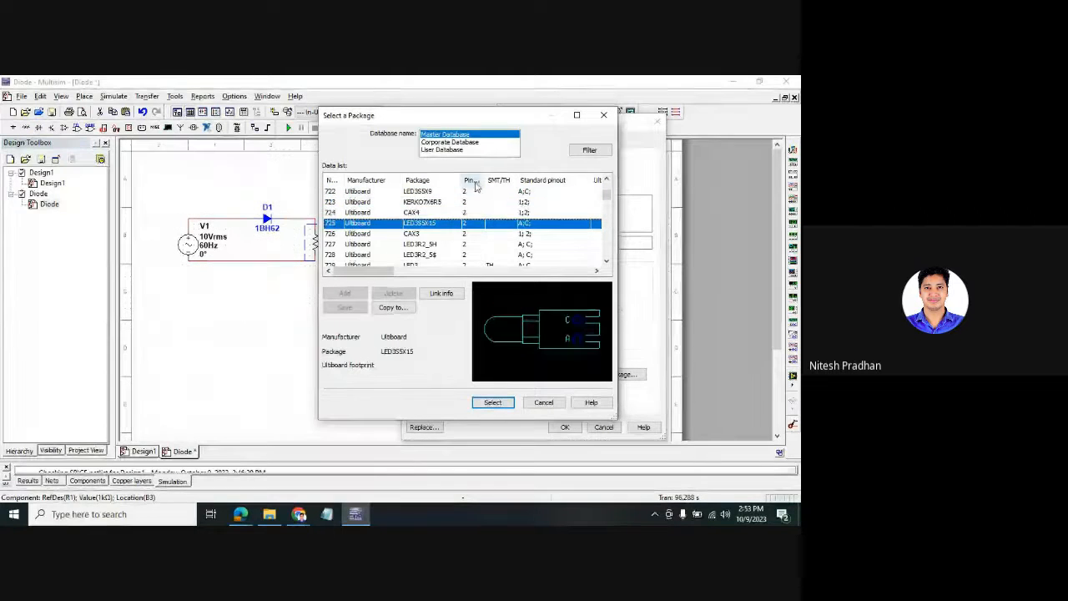
drag(606, 193, 605, 186)
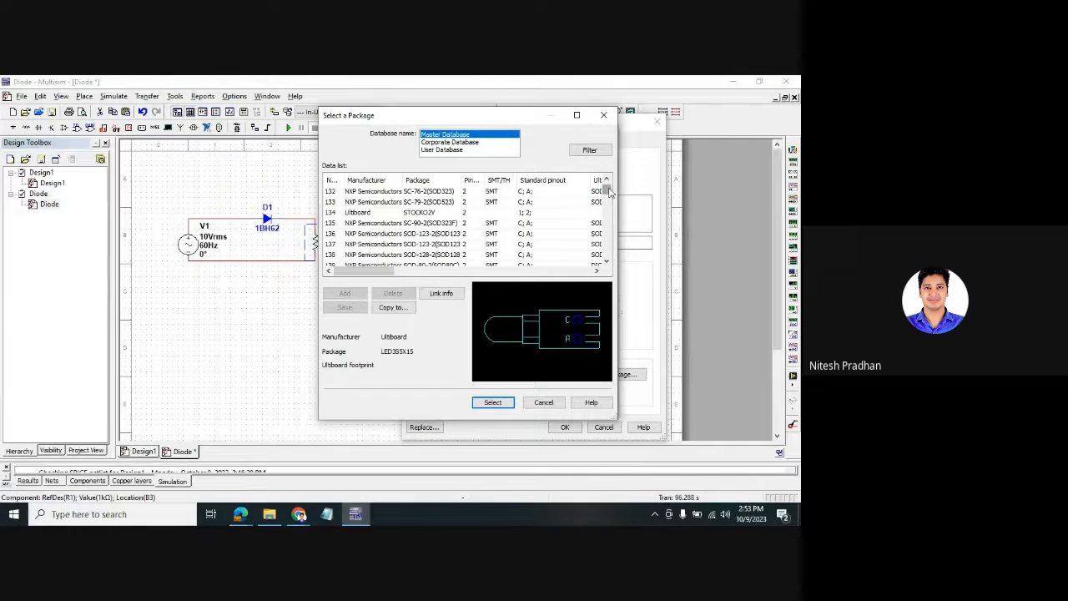
drag(609, 193, 609, 189)
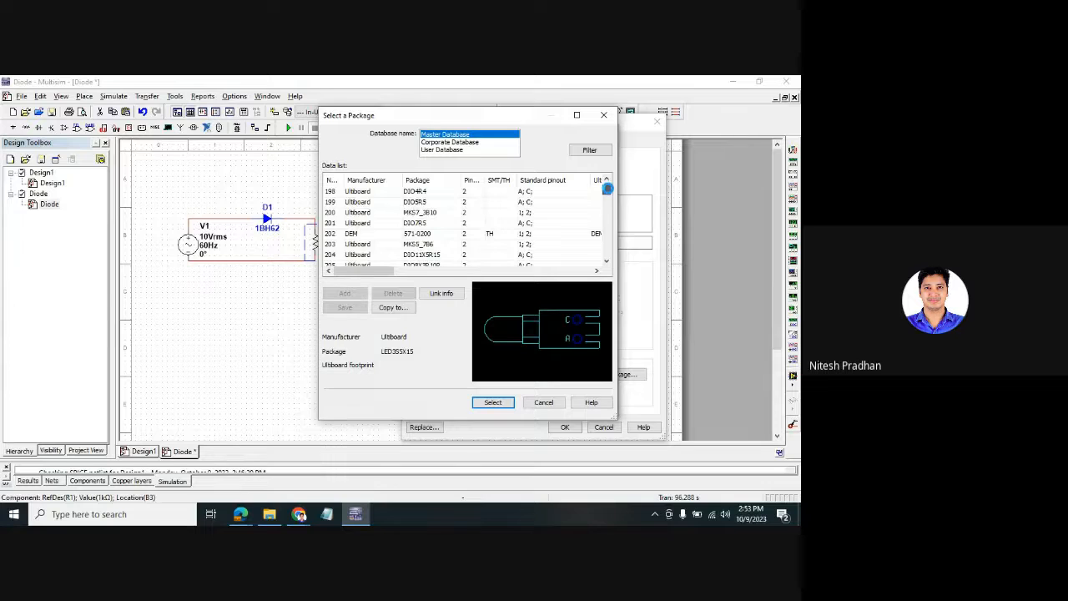
- Preview the diode footprints from DIO4R4 through DIOD1, MKS5_7B7 and DEM 571-0400 to the Vishay packages
click(471, 193)
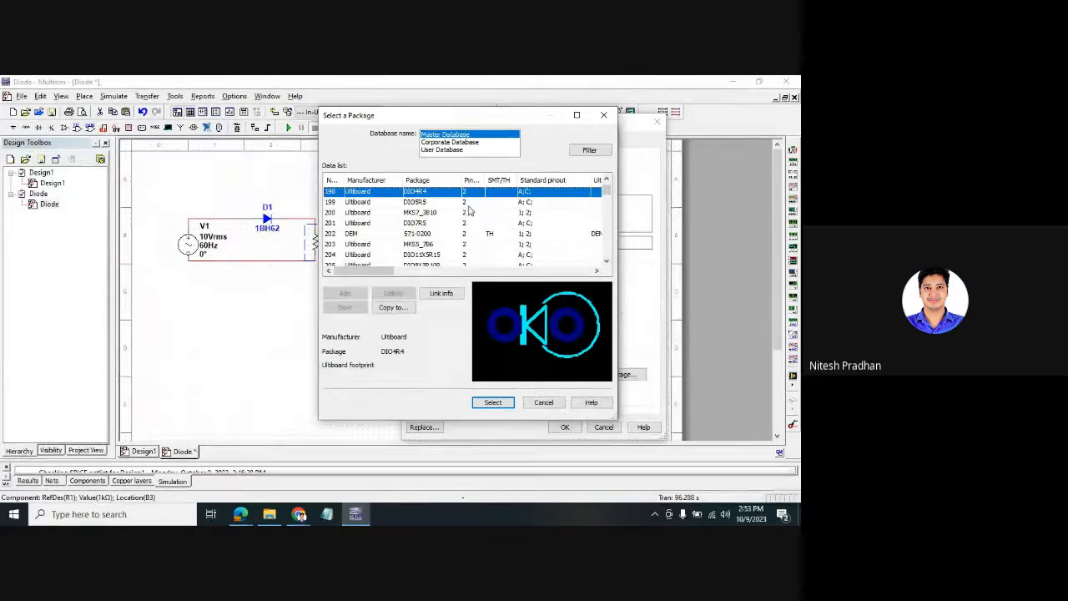
key(Down)
key(Down)
key(Down)
key(Down)
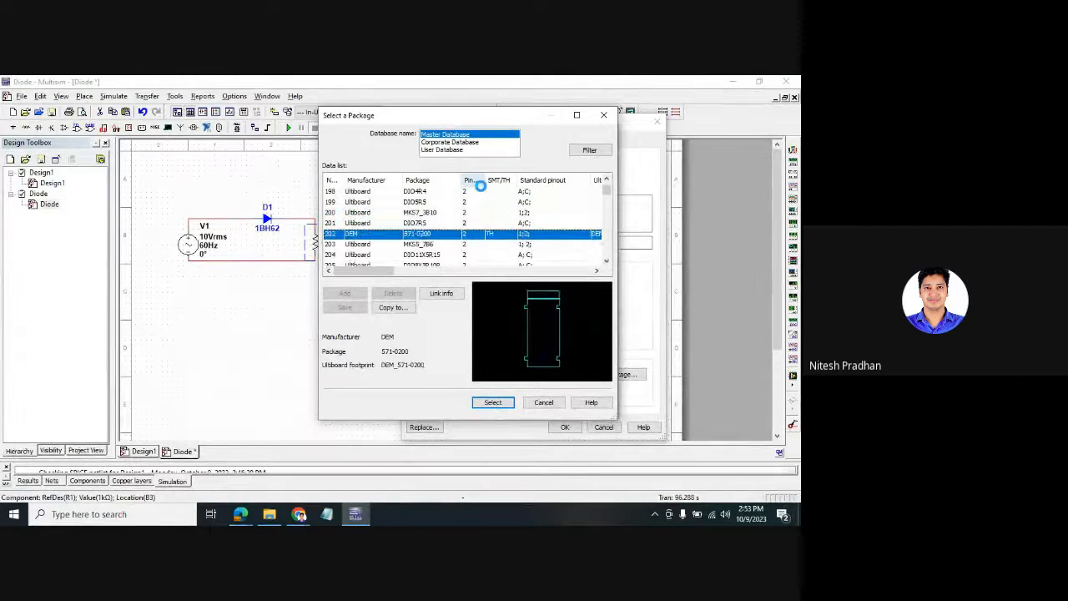
key(Down)
key(Down)
key(Down)
key(Down)
key(Down)
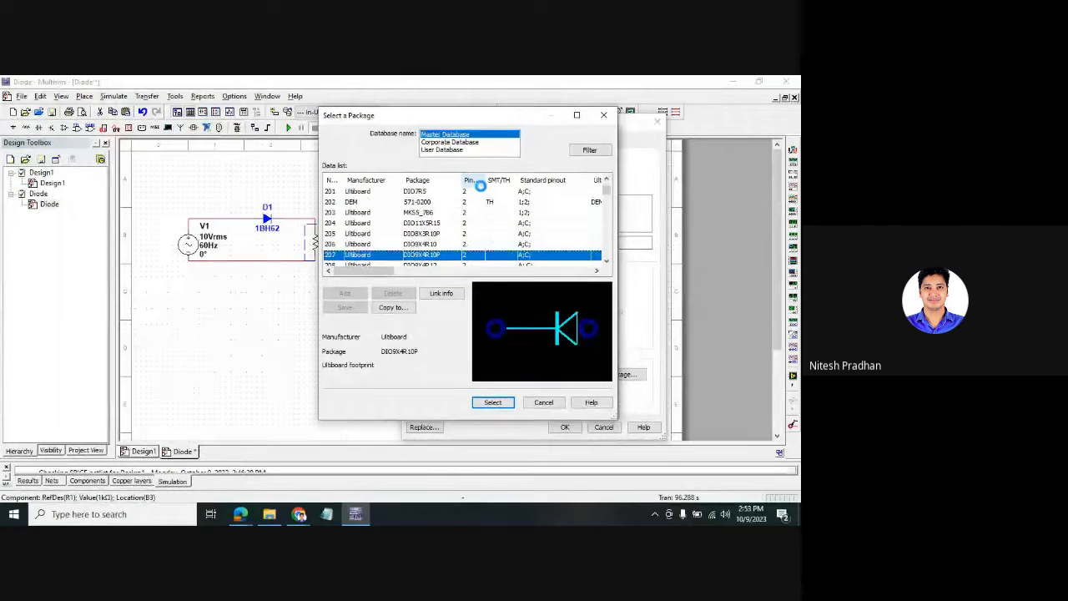
key(Down)
key(Down)
key(Down)
key(Down)
key(Down)
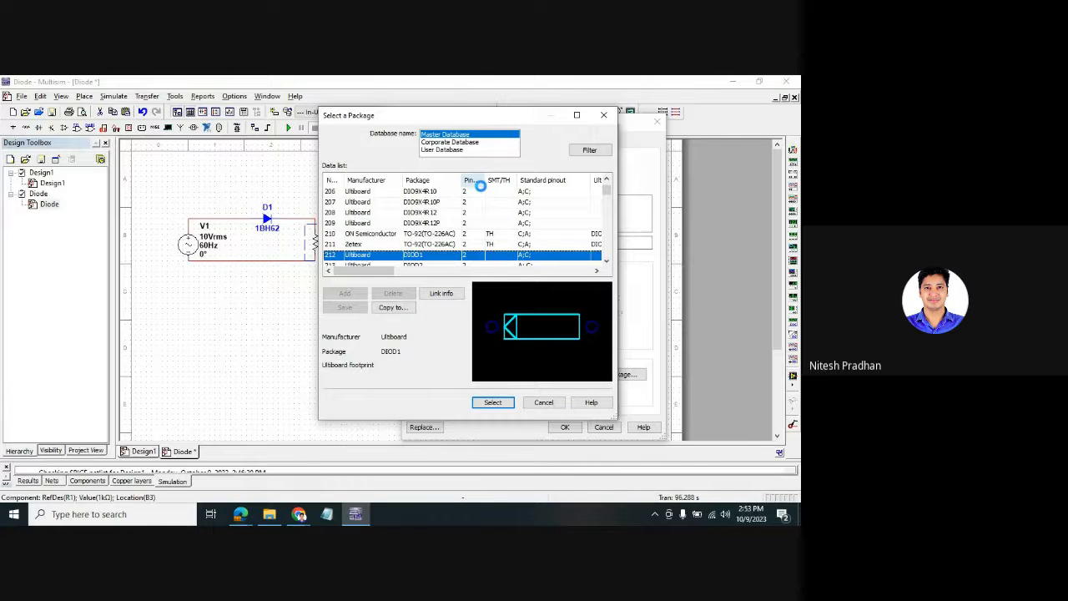
key(Down)
key(Down)
key(Down)
key(Down)
key(Down)
key(Down)
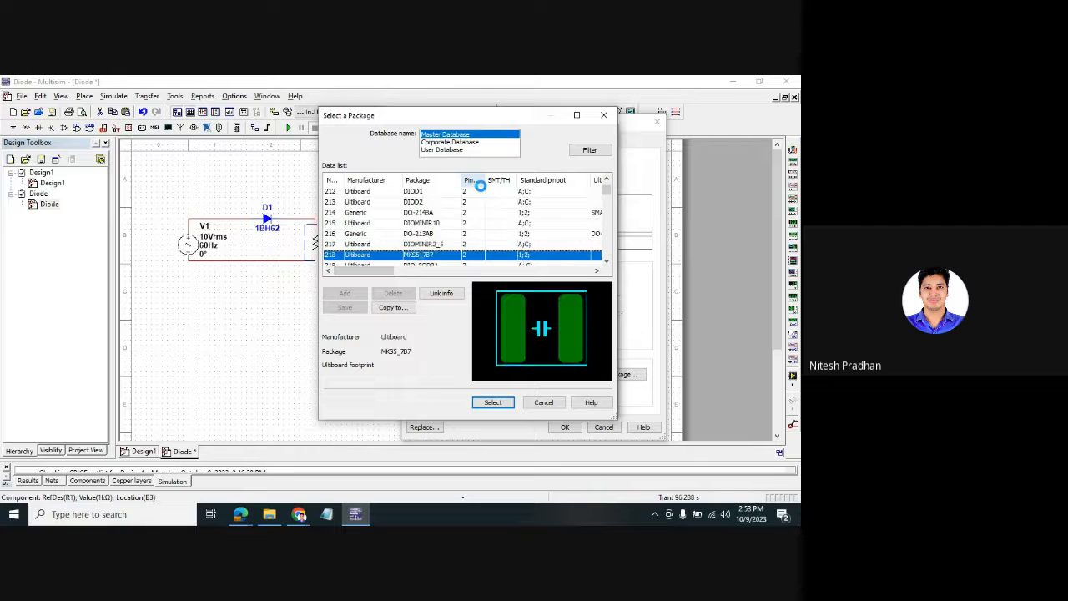
key(Down)
key(Down)
key(Down)
key(Down)
key(Down)
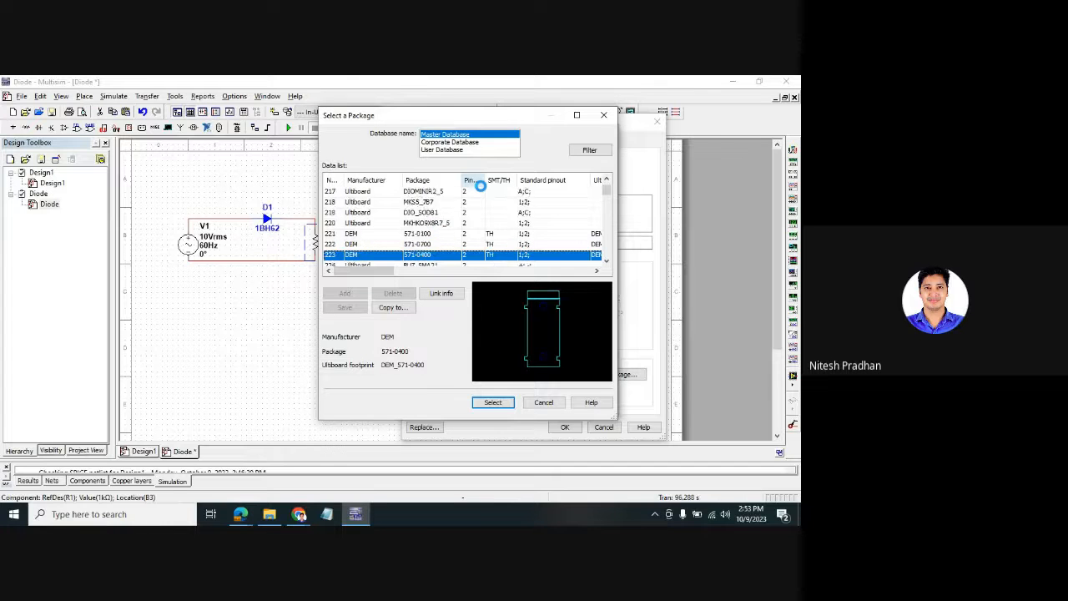
key(Down)
key(Down)
key(Down)
key(Down)
key(Down)
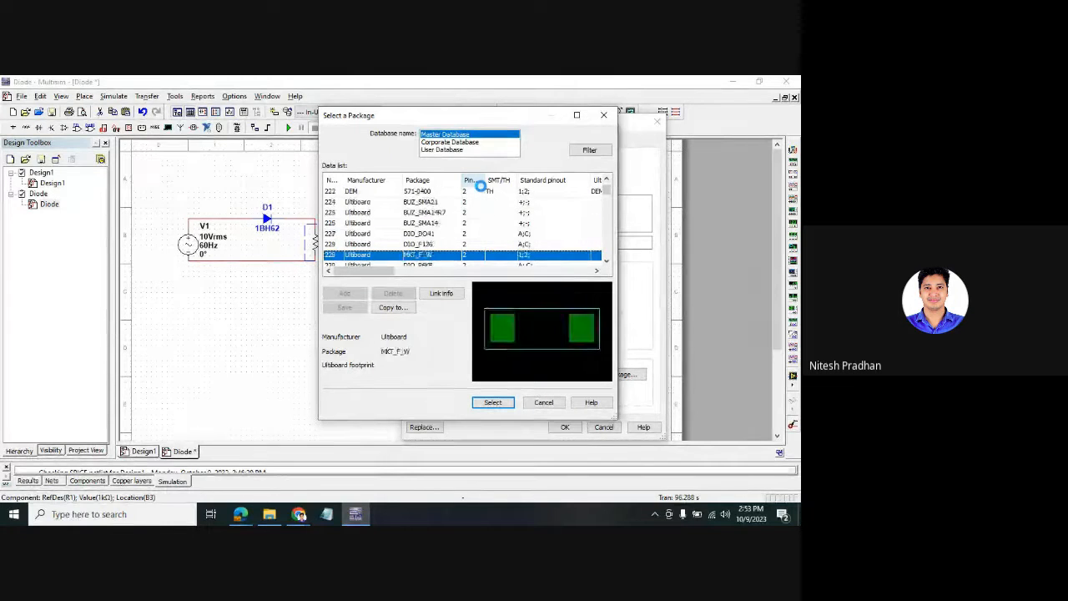
key(Down)
key(Down)
key(Down)
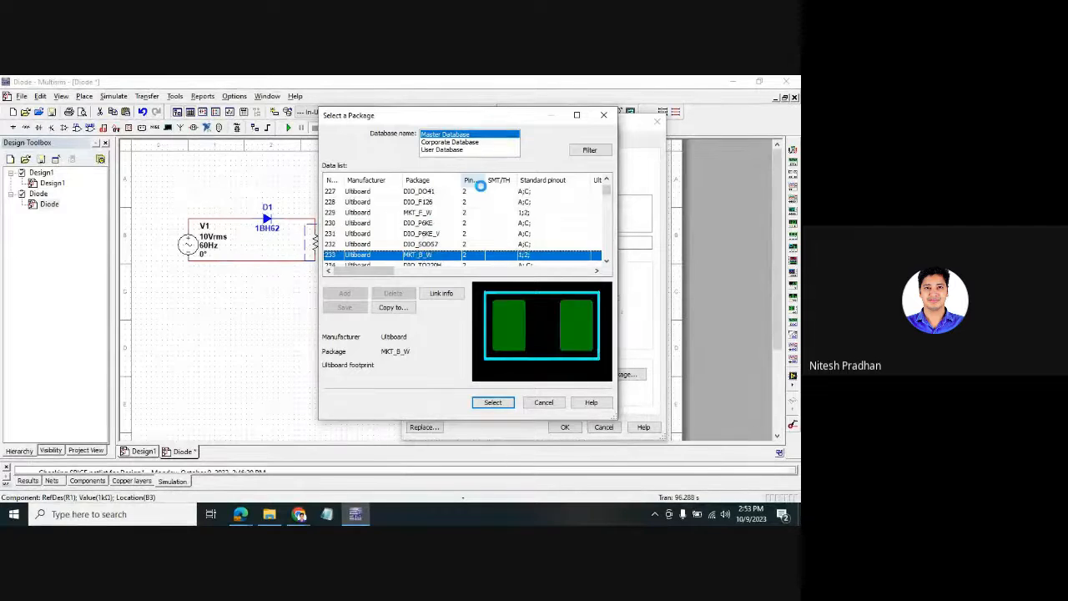
key(Down)
key(Down)
key(Down)
key(Down)
key(Down)
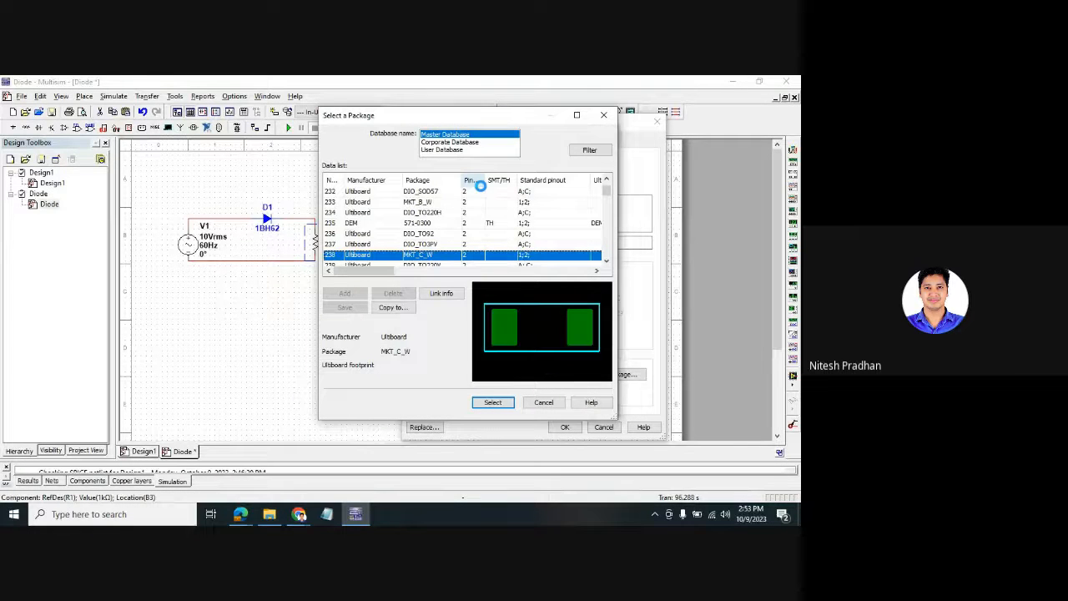
key(Down)
key(Down)
key(Down)
key(Down)
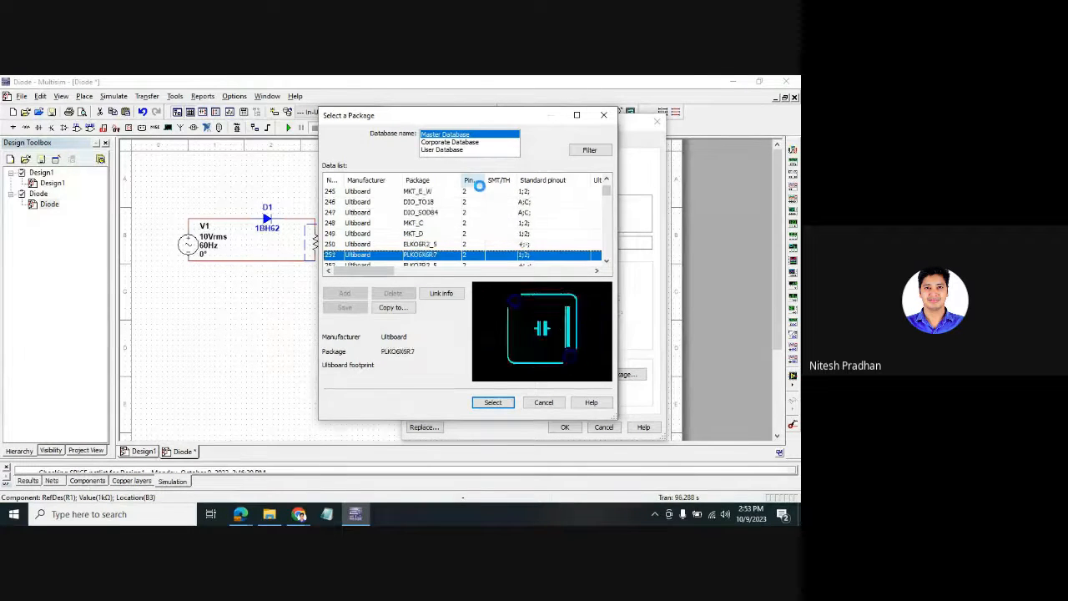
key(Down)
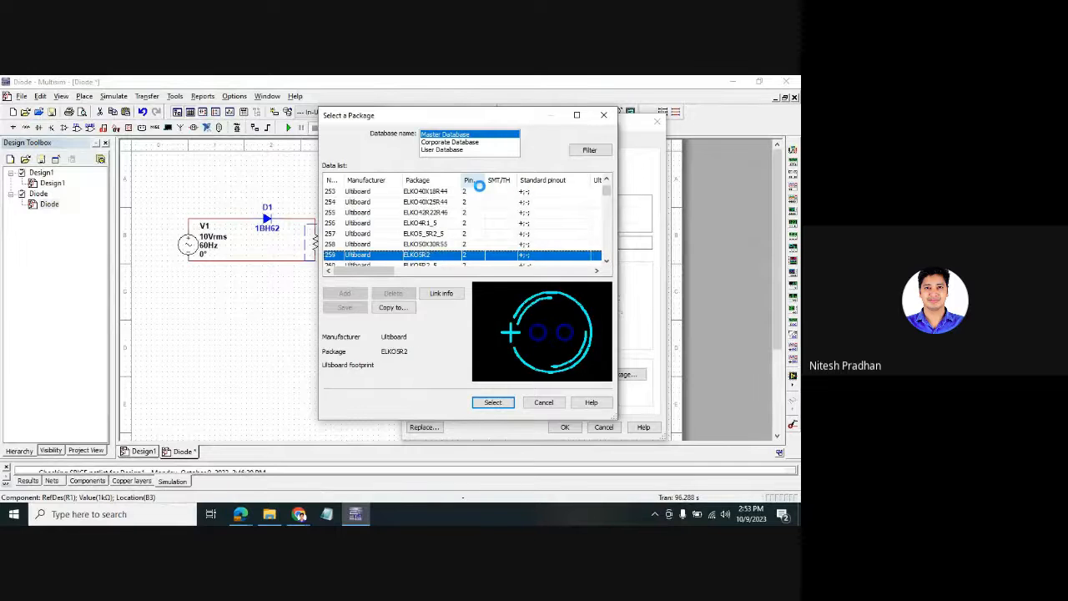
key(Down)
key(Down)
key(Down)
key(Down)
key(Down)
key(Down)
key(Down)
key(Down)
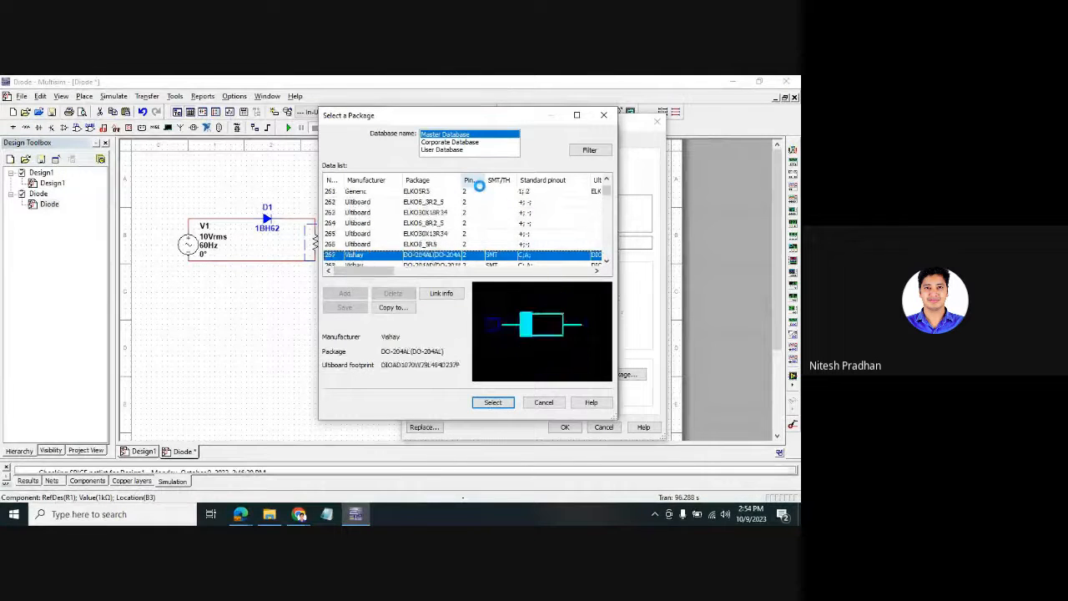
- Browse further down the list through PTC_A1701, the inductor packages and 4532_CAP
key(Down)
key(Down)
key(Down)
key(Down)
key(Down)
key(Down)
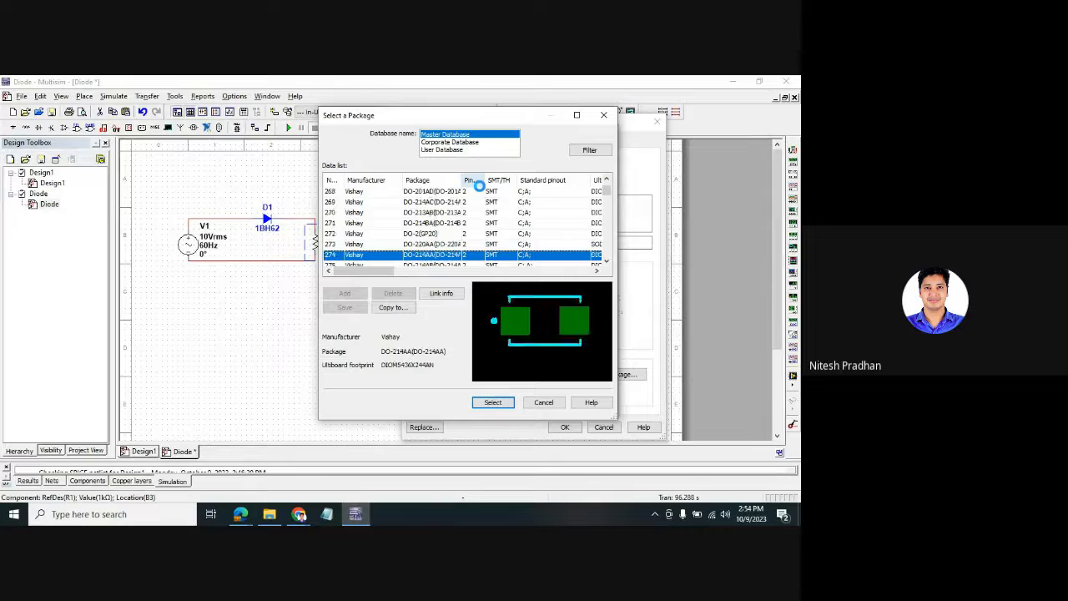
key(Down)
key(Down)
key(Down)
key(Down)
key(Down)
key(Down)
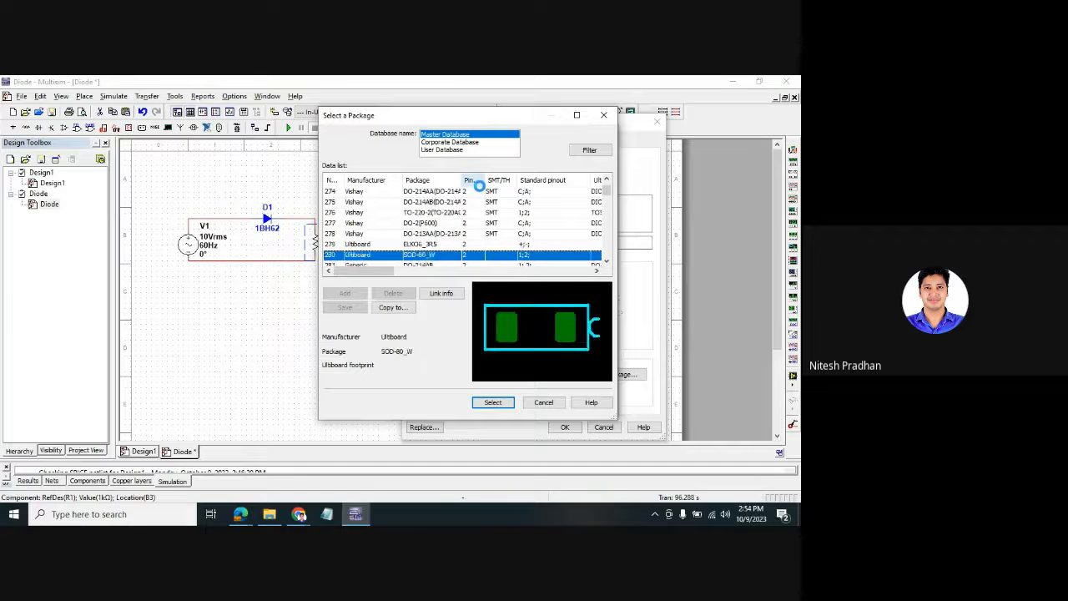
key(Down)
key(Down)
key(Down)
key(Down)
key(Down)
key(Down)
key(Down)
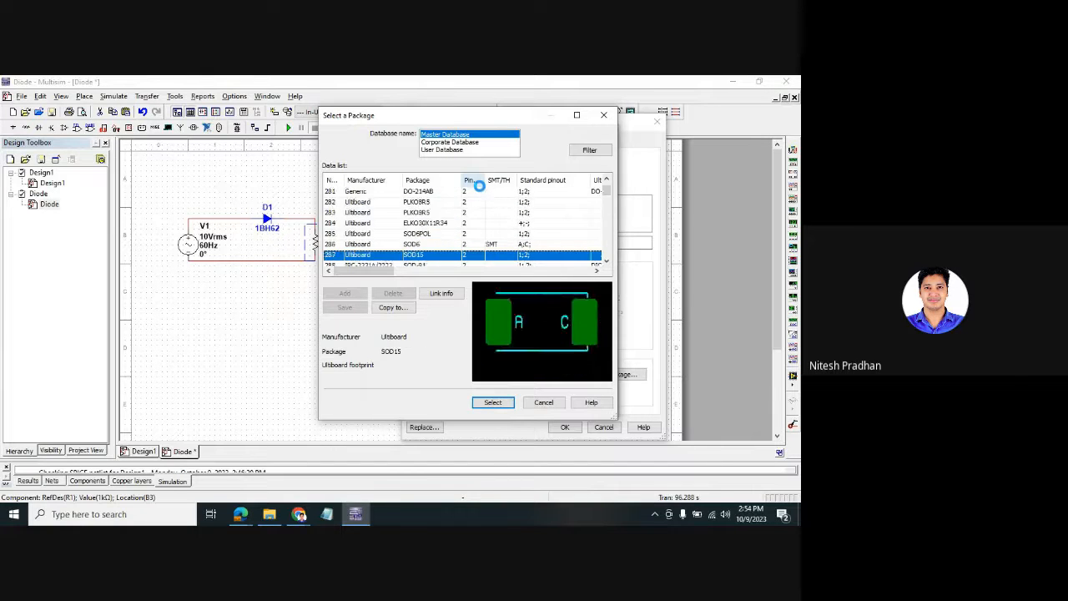
key(Down)
key(Down)
key(Down)
key(Down)
key(Down)
key(Down)
key(Down)
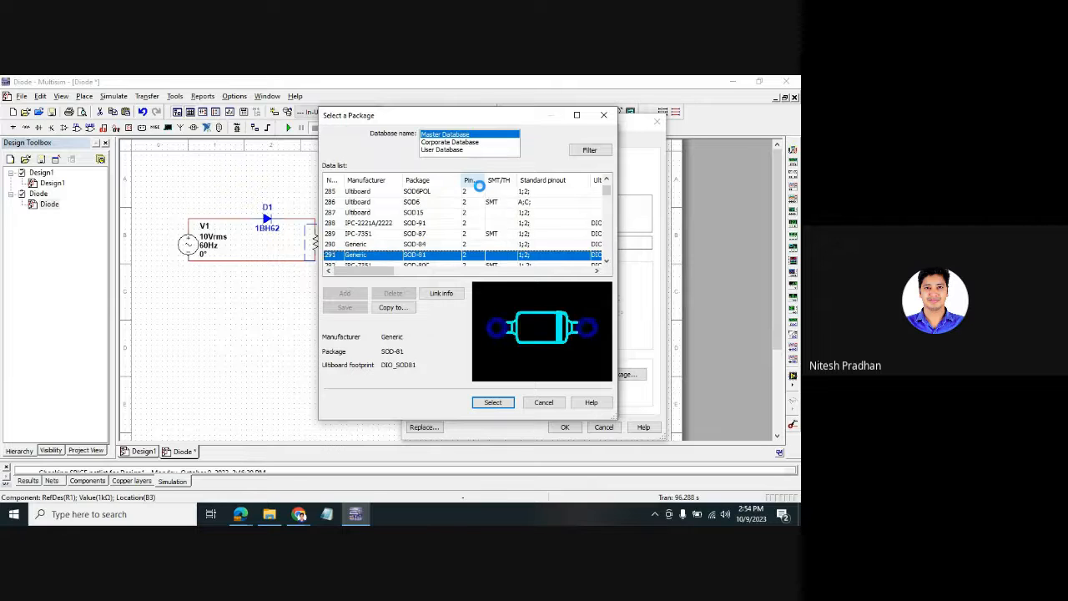
key(Down)
key(Down)
key(Down)
key(Down)
key(Down)
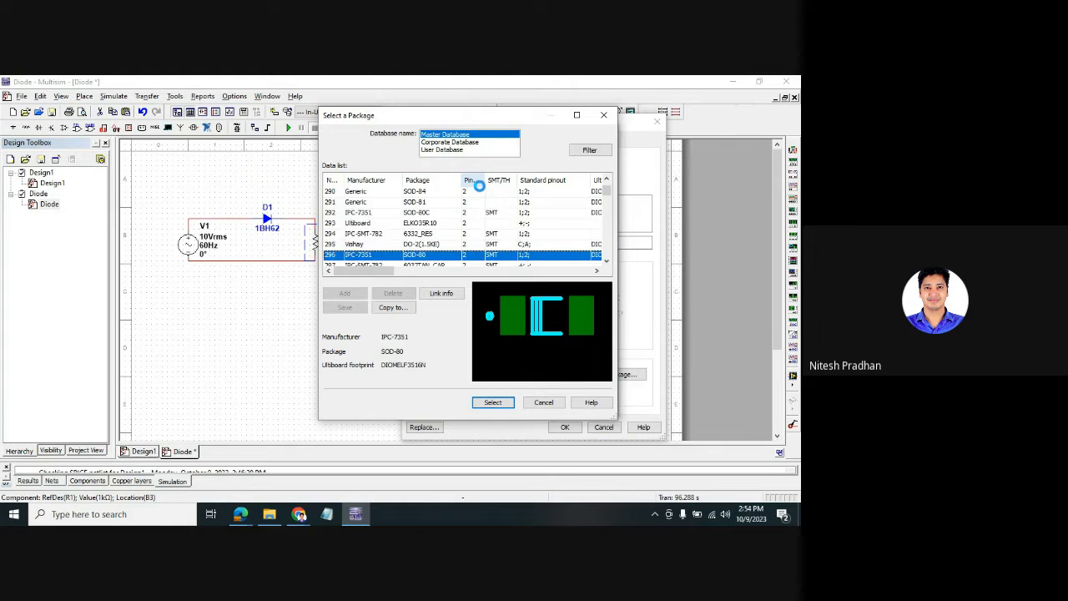
key(Down)
key(Down)
key(Down)
key(Down)
key(Down)
key(Down)
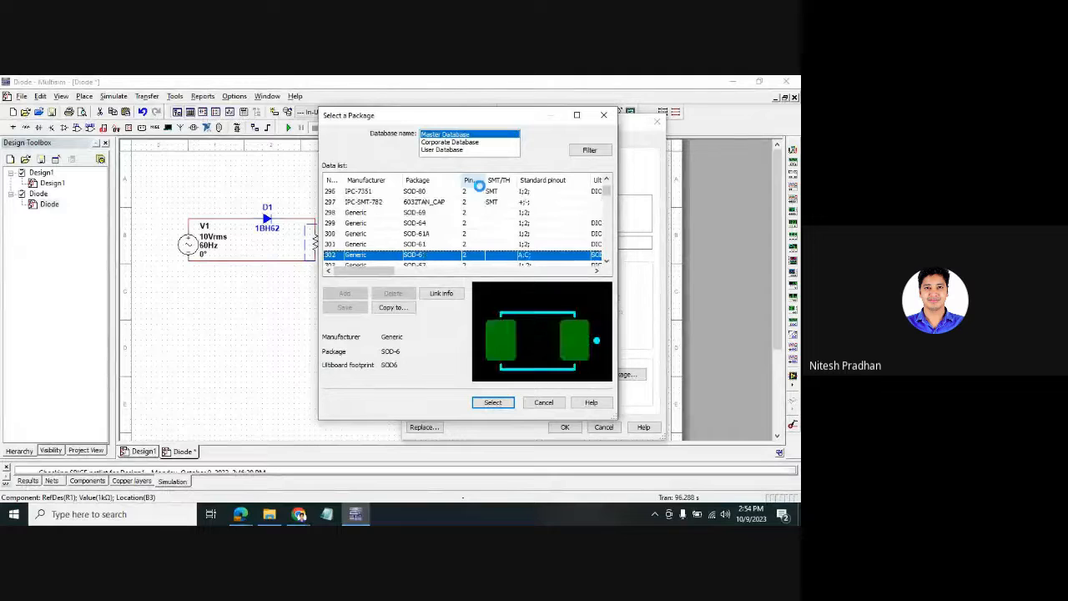
key(Down)
key(Down)
key(Down)
key(Down)
key(Down)
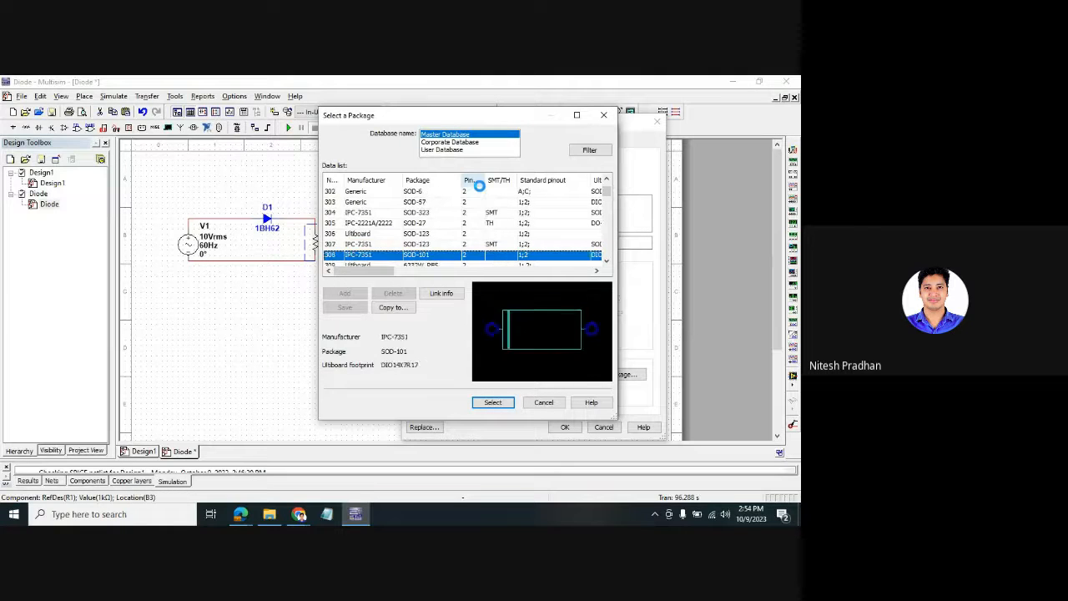
key(Down)
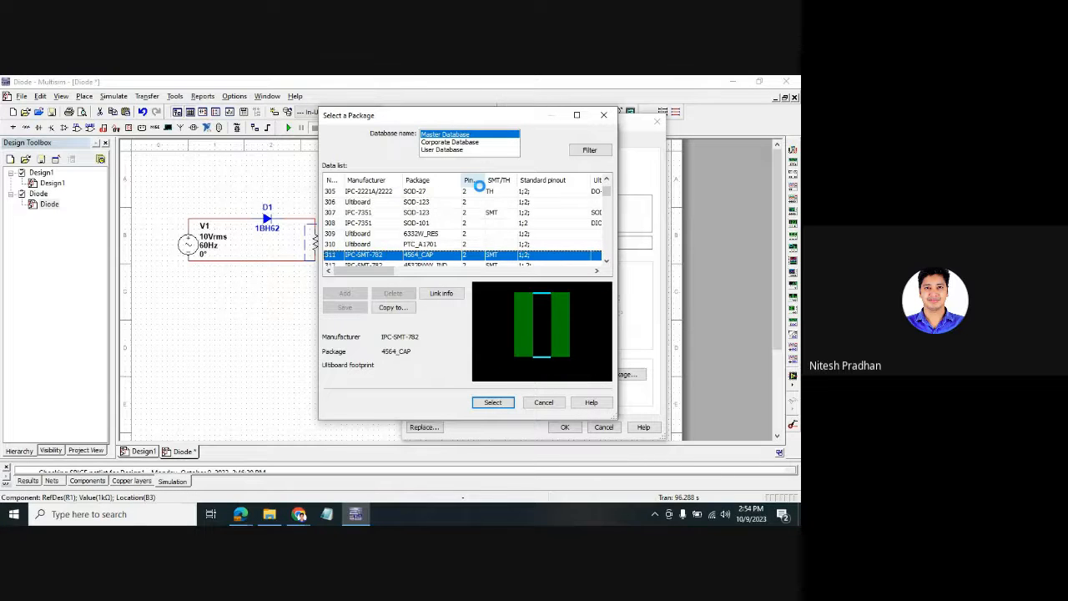
key(Up)
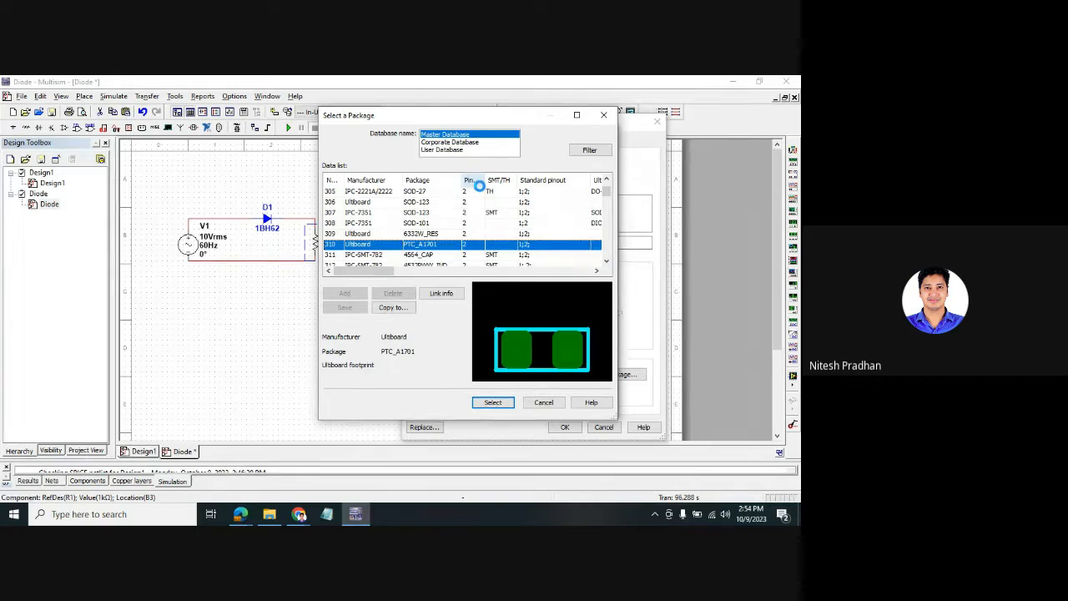
key(Down)
key(Down)
key(Down)
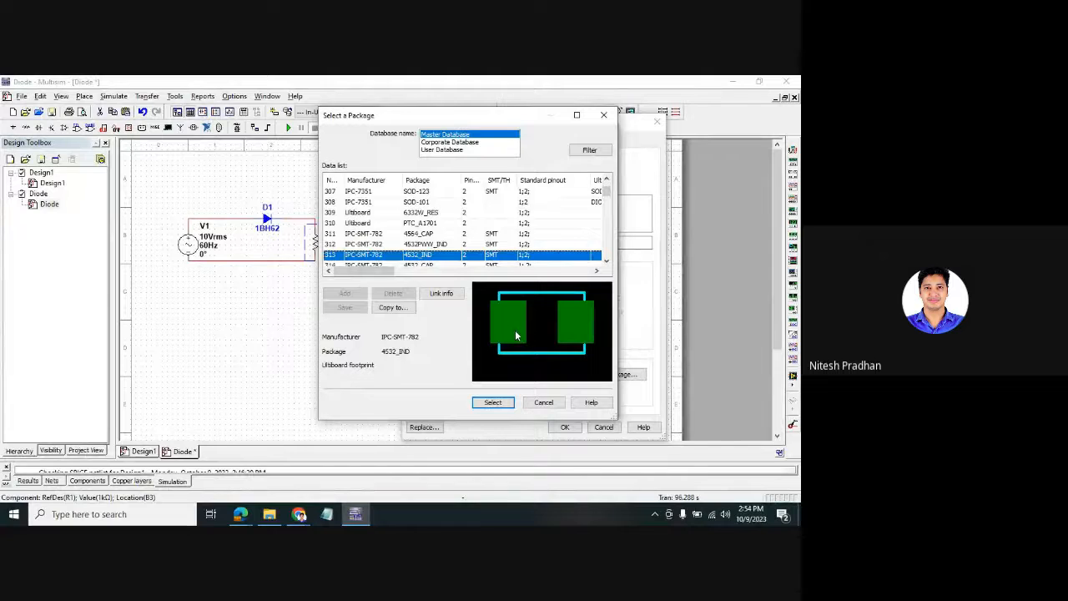
key(Down)
key(Down)
key(Down)
key(Down)
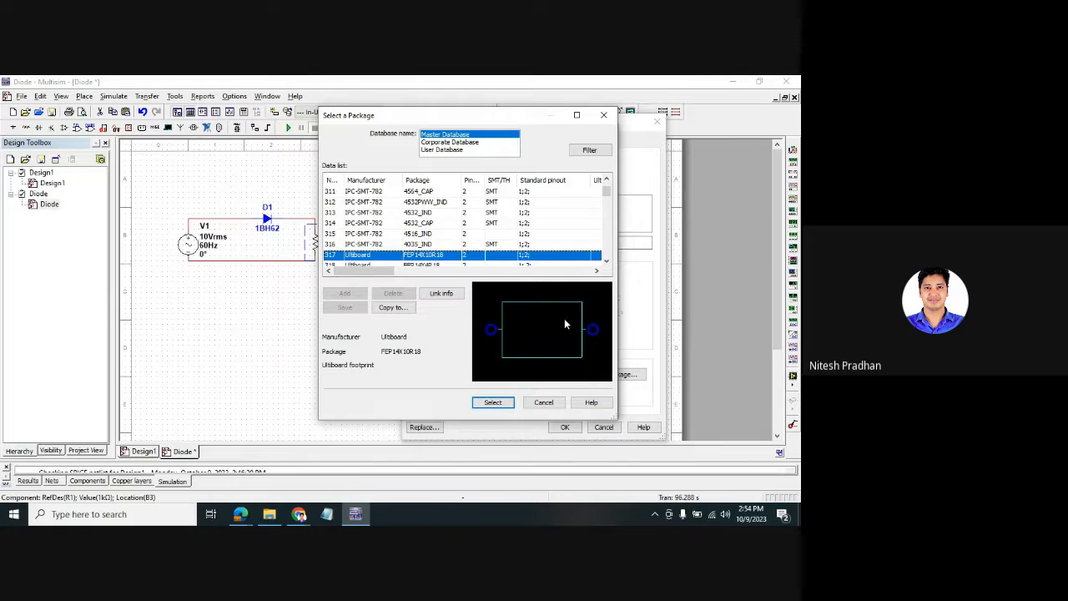
- Assign FEP14X10R18 as R1's package and apply it in the Resistor properties
click(505, 404)
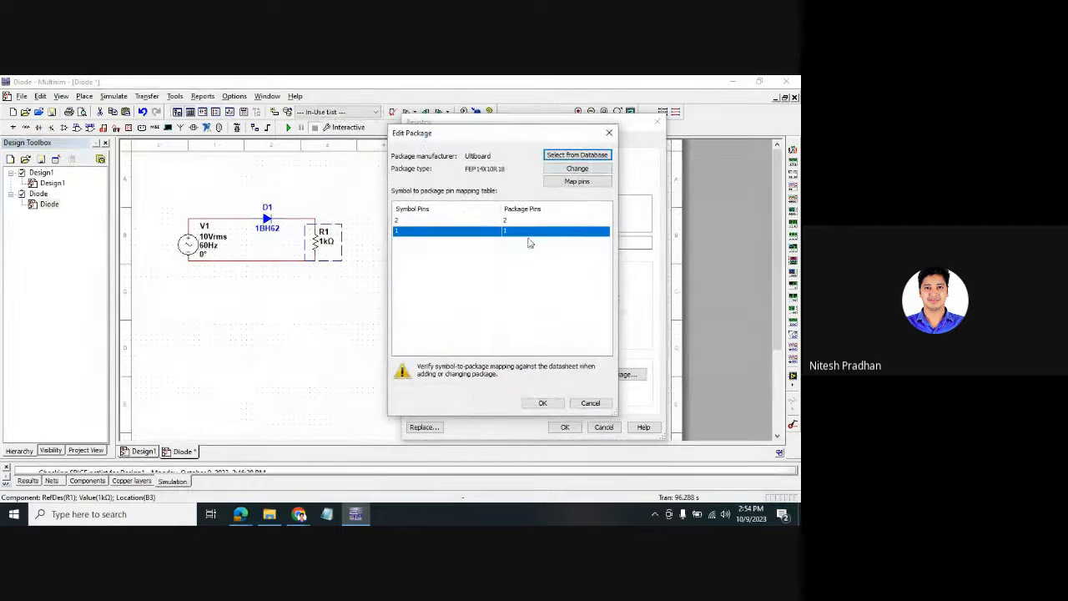
click(542, 403)
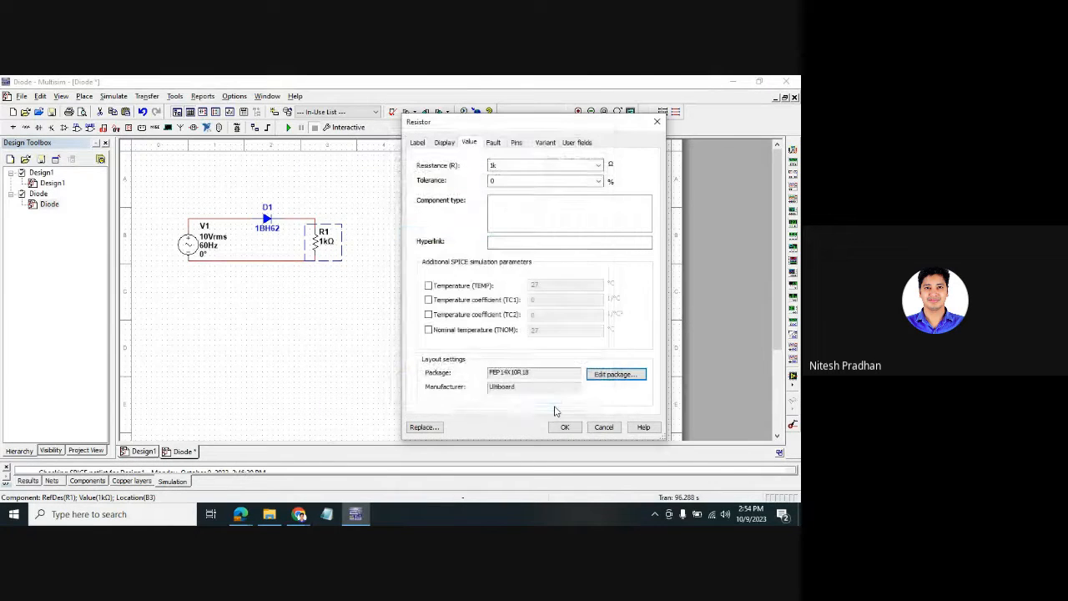
drag(490, 373, 527, 368)
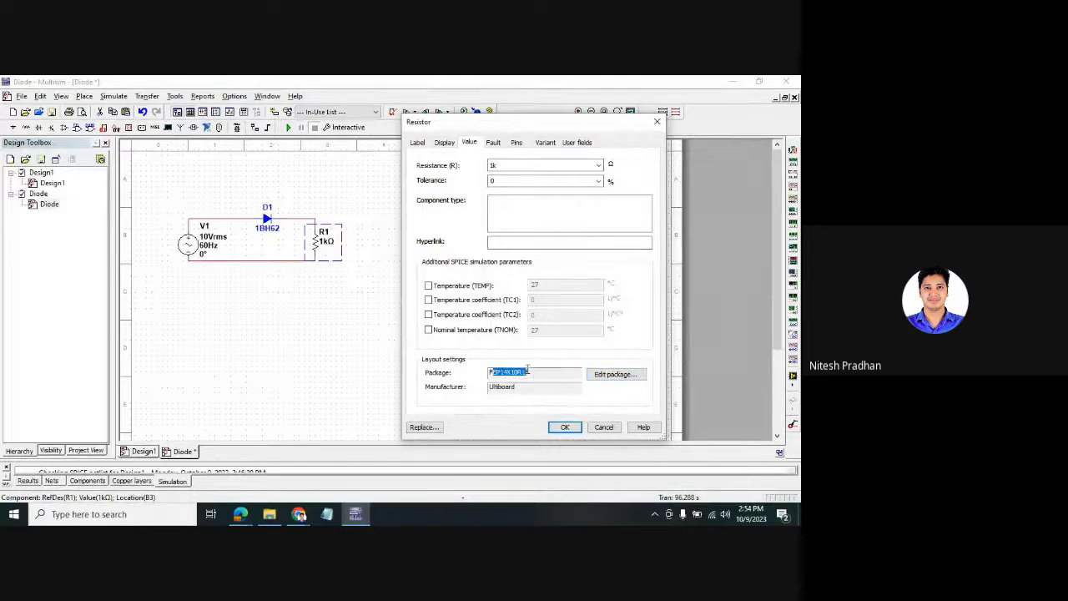
click(541, 378)
click(565, 426)
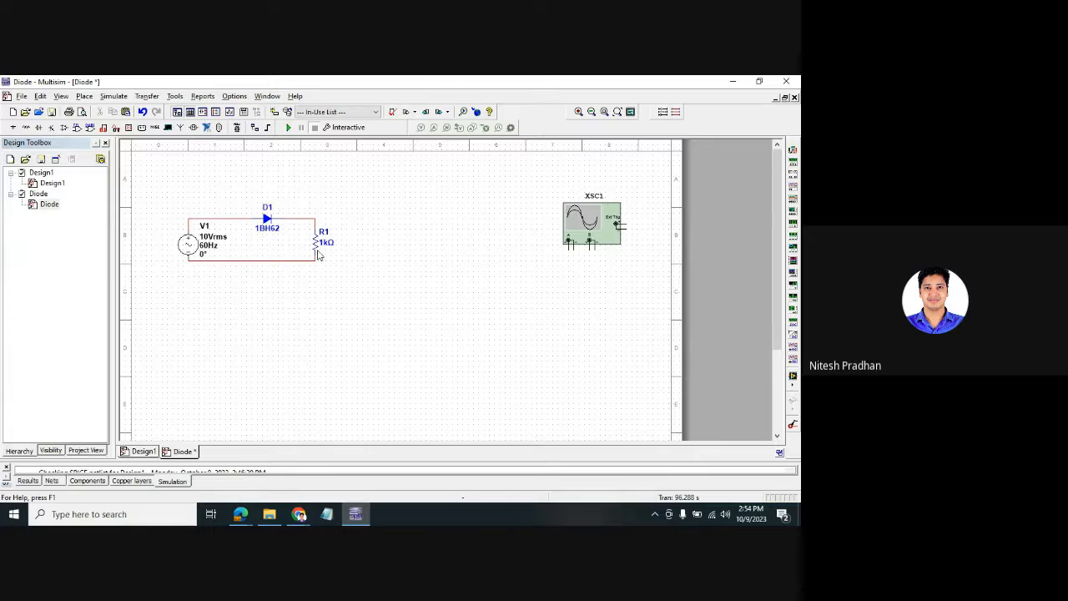
- Delete oscilloscope XSC1 from the schematic and save the Diode design
click(21, 96)
click(36, 190)
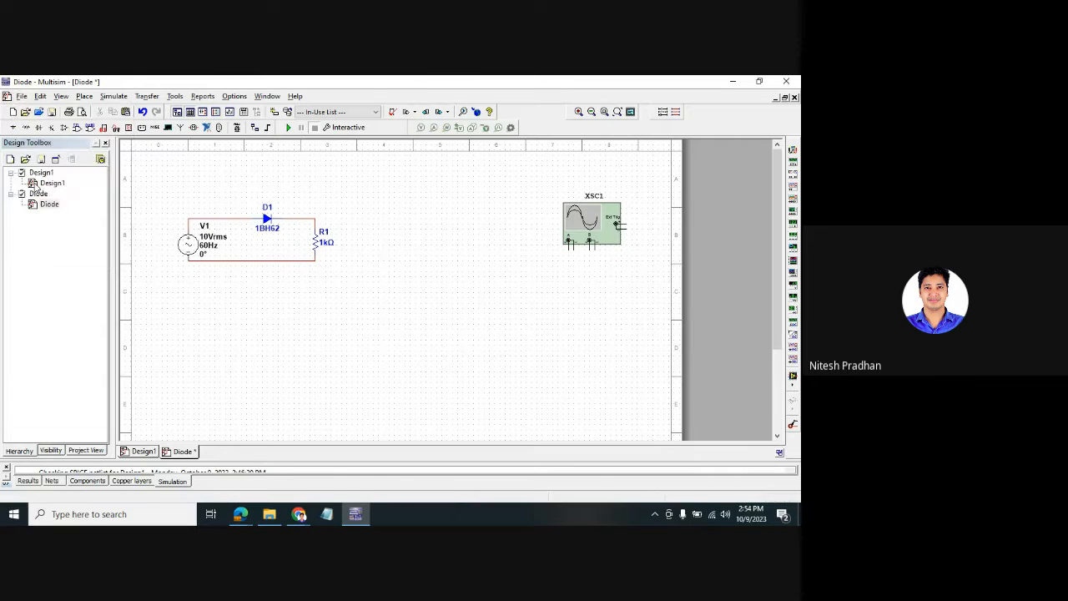
click(624, 231)
key(Delete)
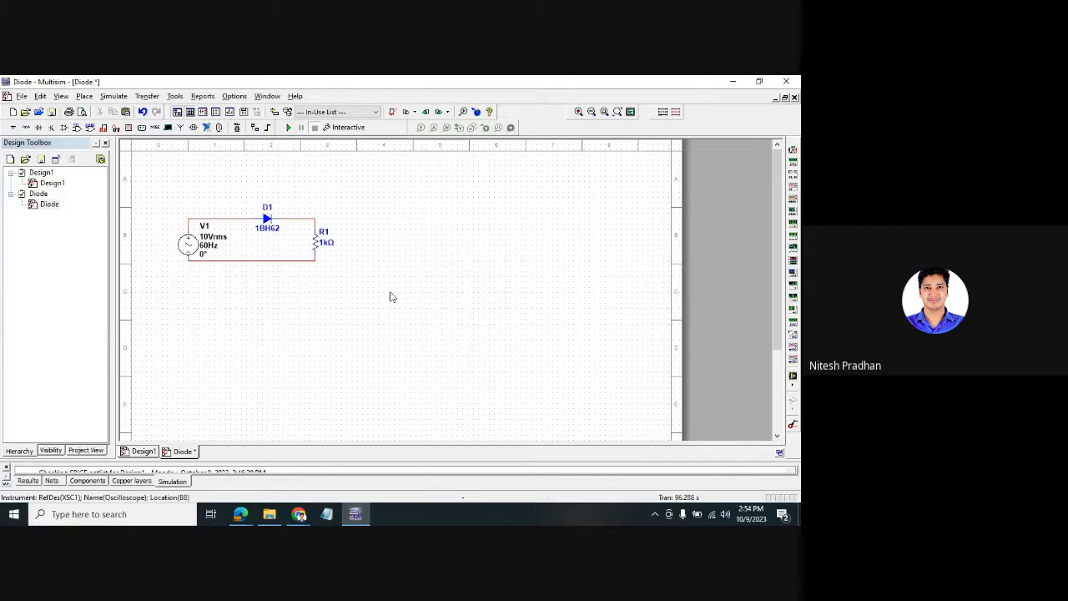
click(21, 96)
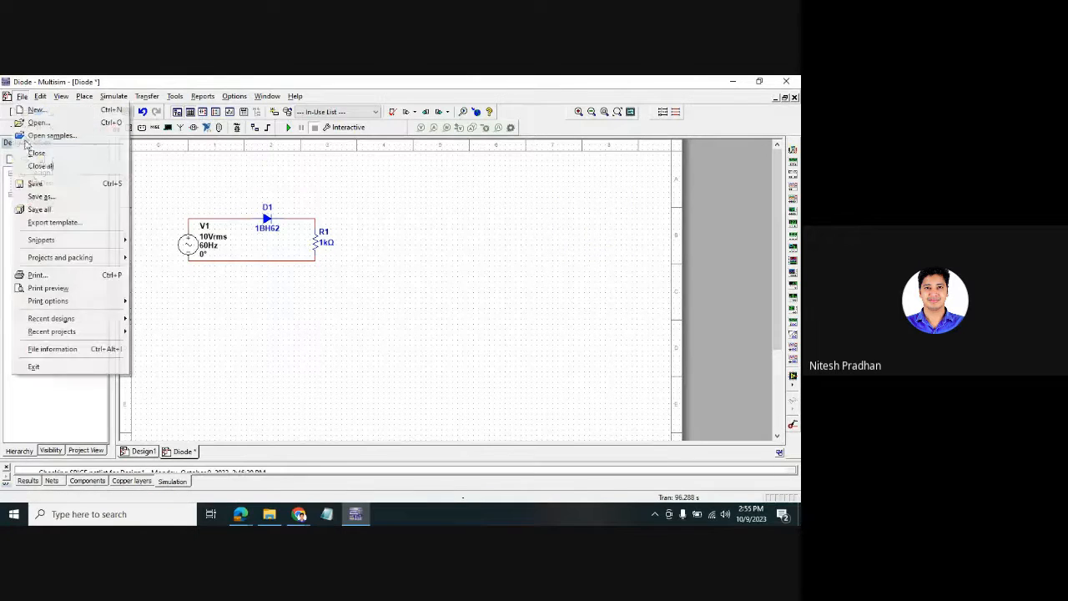
click(33, 182)
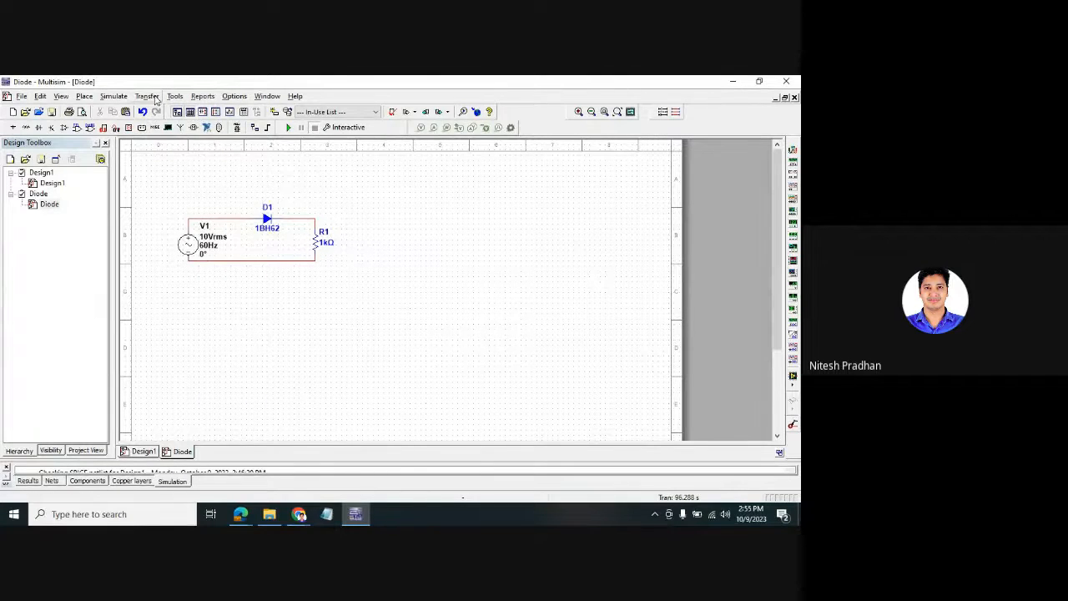
- Start Transfer > Transfer to Ultiboard 14.3 for the Diode circuit
click(149, 97)
mouse_move(162, 110)
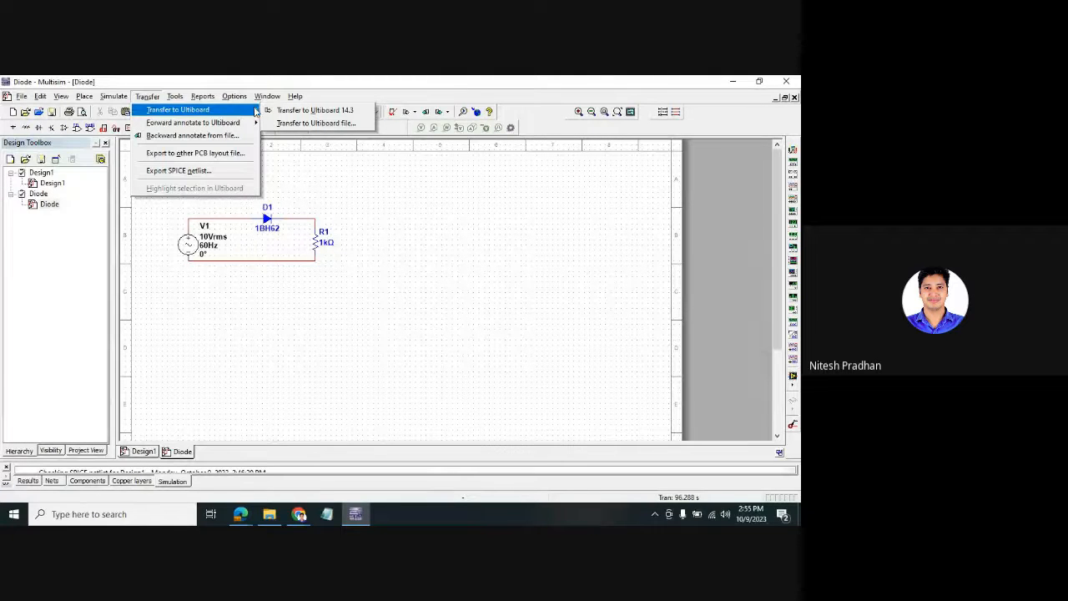
click(300, 110)
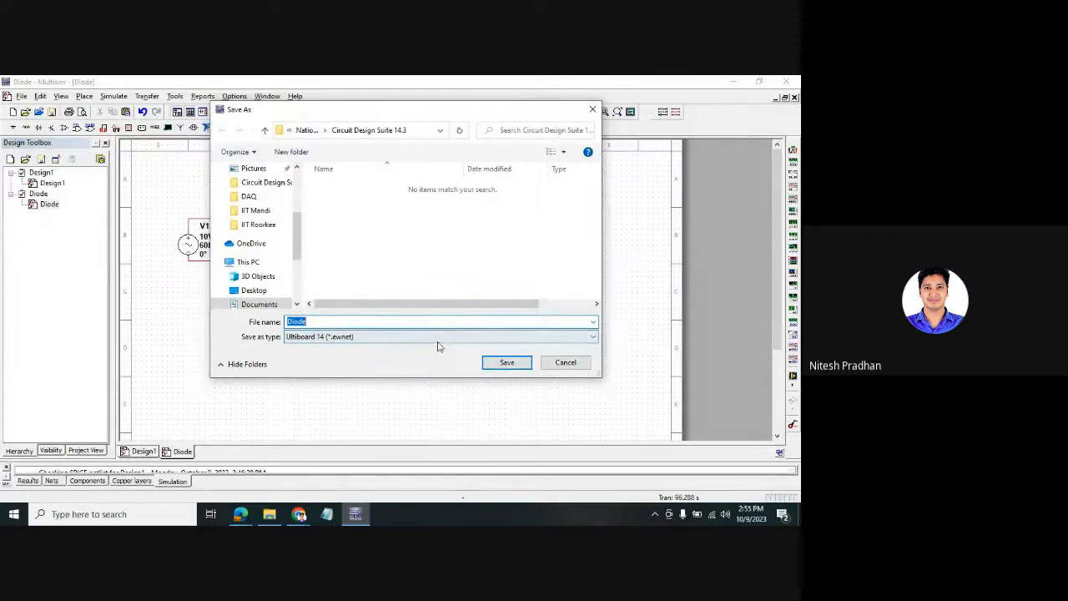
- Save Diode.ewnet and import the netlist into the Ultiboard layout with 0 errors and 0 warnings
click(524, 365)
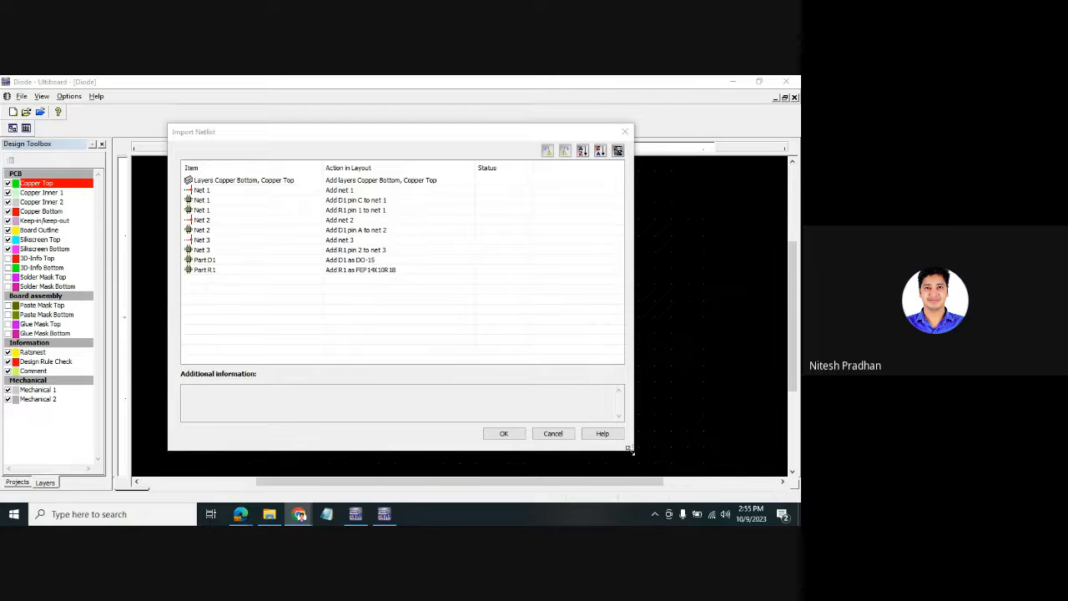
drag(631, 449, 673, 462)
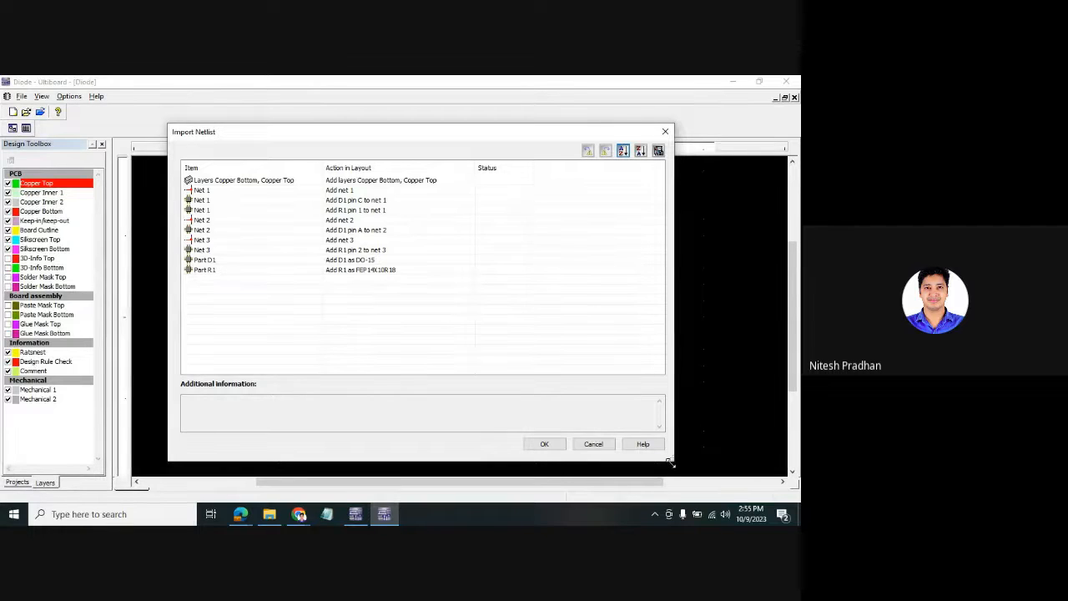
click(299, 514)
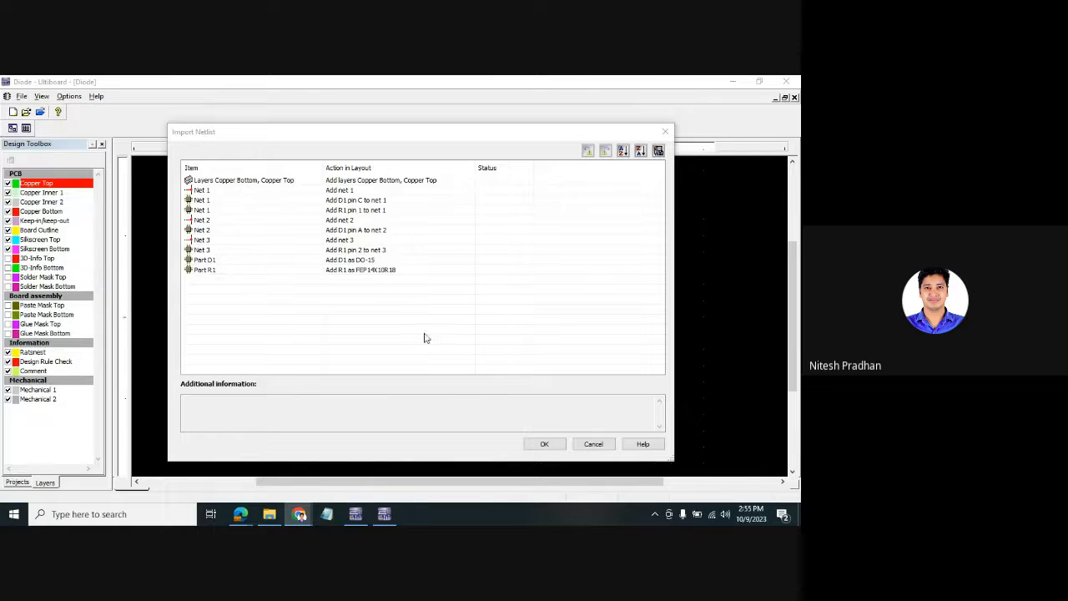
click(559, 448)
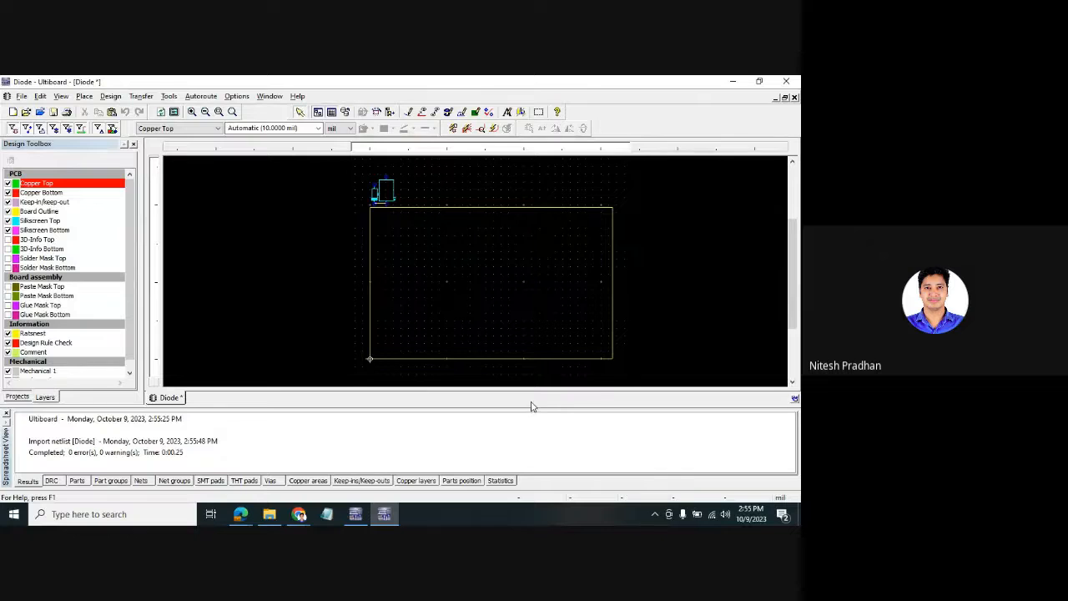
- Bring D1 and R1 onto the board outline, then move and rotate R1
drag(531, 407, 531, 456)
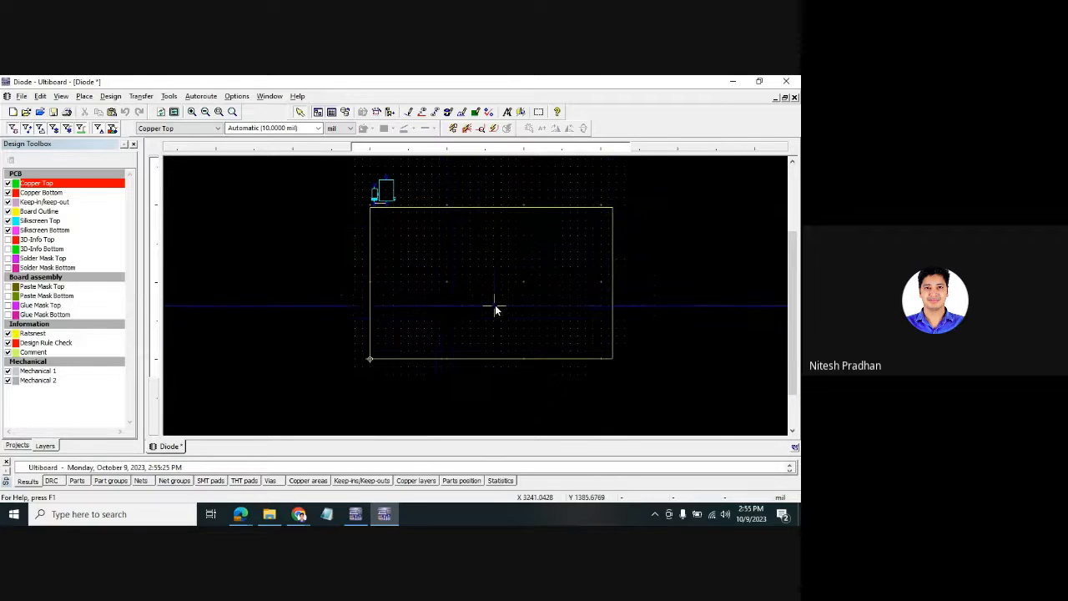
scroll(495, 305, up, 1)
drag(792, 282, 781, 248)
drag(325, 204, 410, 285)
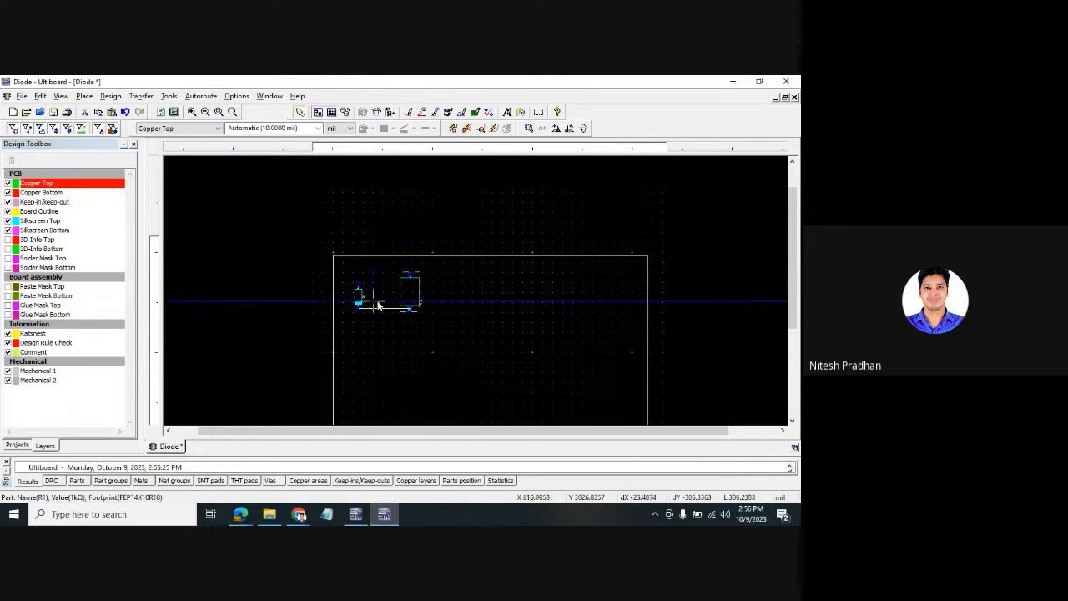
scroll(386, 306, up, 3)
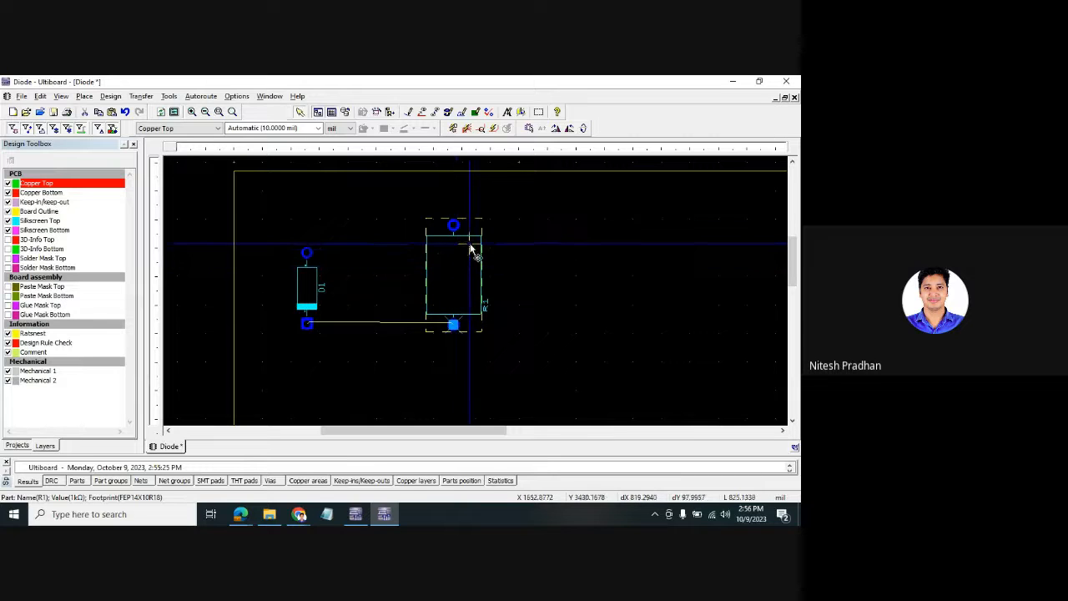
mouse_move(461, 255)
mouse_down()
mouse_move(484, 262)
mouse_move(455, 262)
mouse_up()
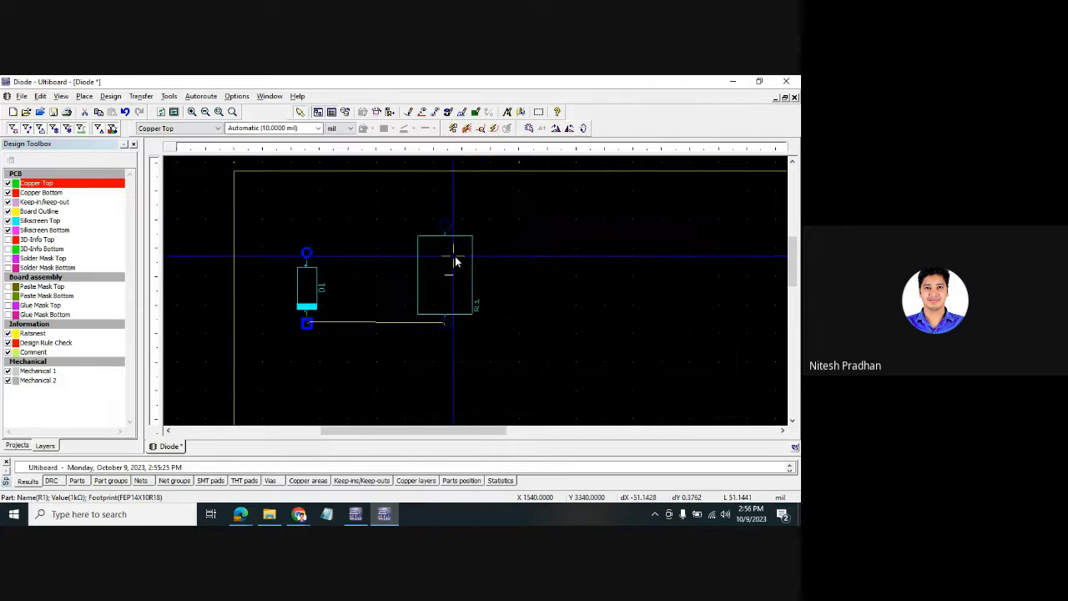
key(ctrl+r)
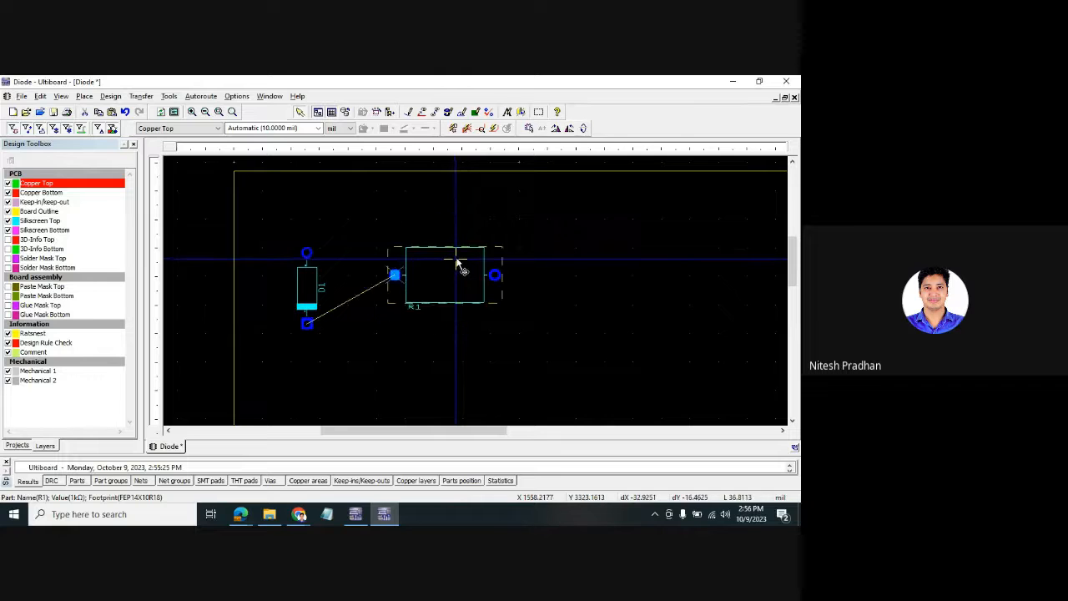
- Lay D1 horizontal and stand R1 vertically to its right, its top pad aligned with the diode
click(308, 281)
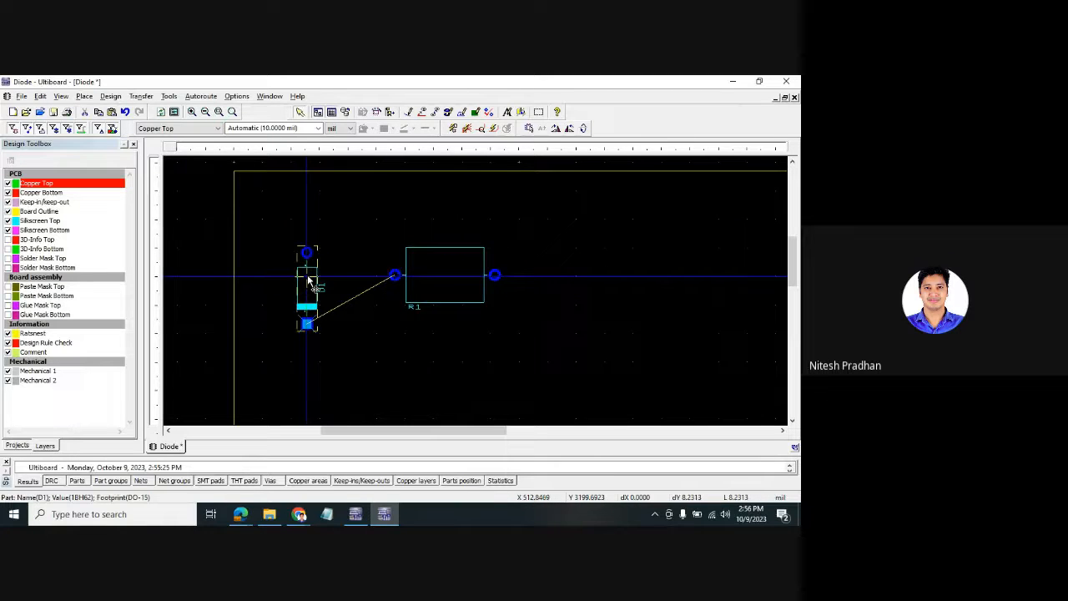
key(ctrl+r)
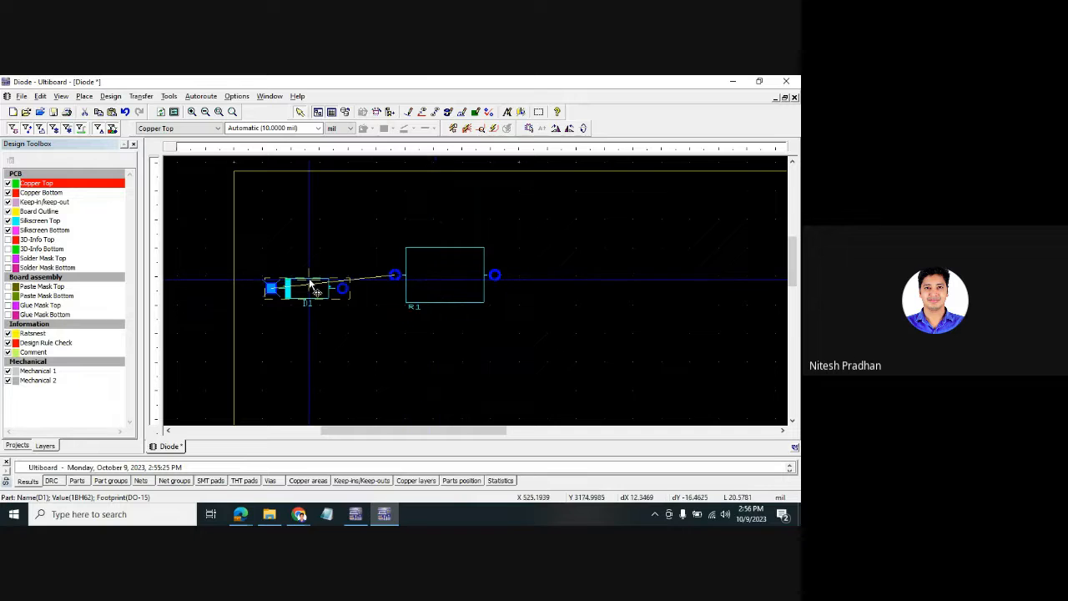
click(459, 276)
key(ctrl+r)
drag(459, 276, 407, 334)
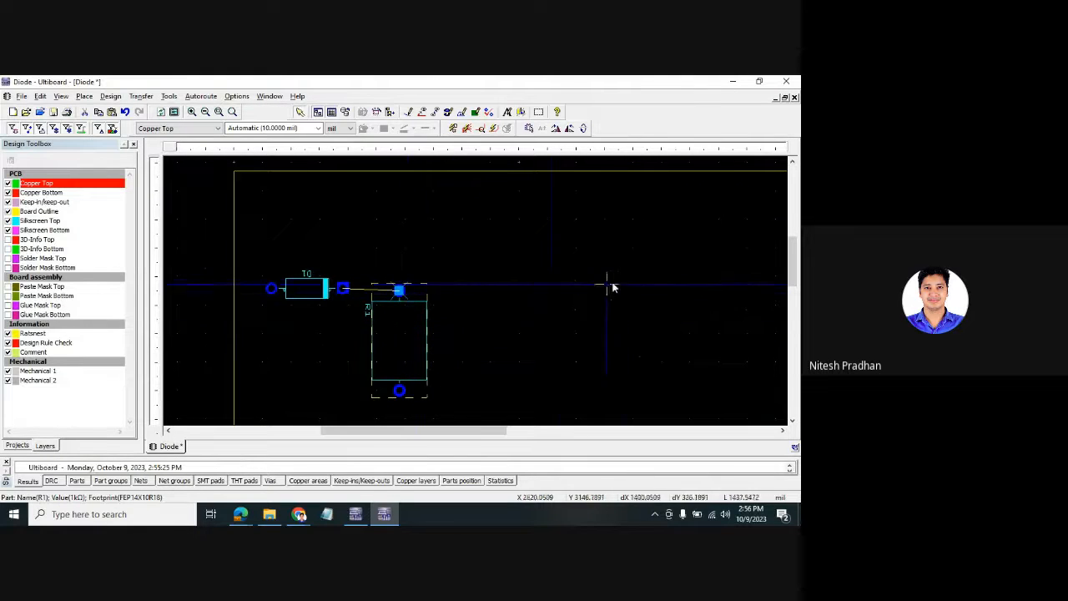
drag(632, 279, 431, 325)
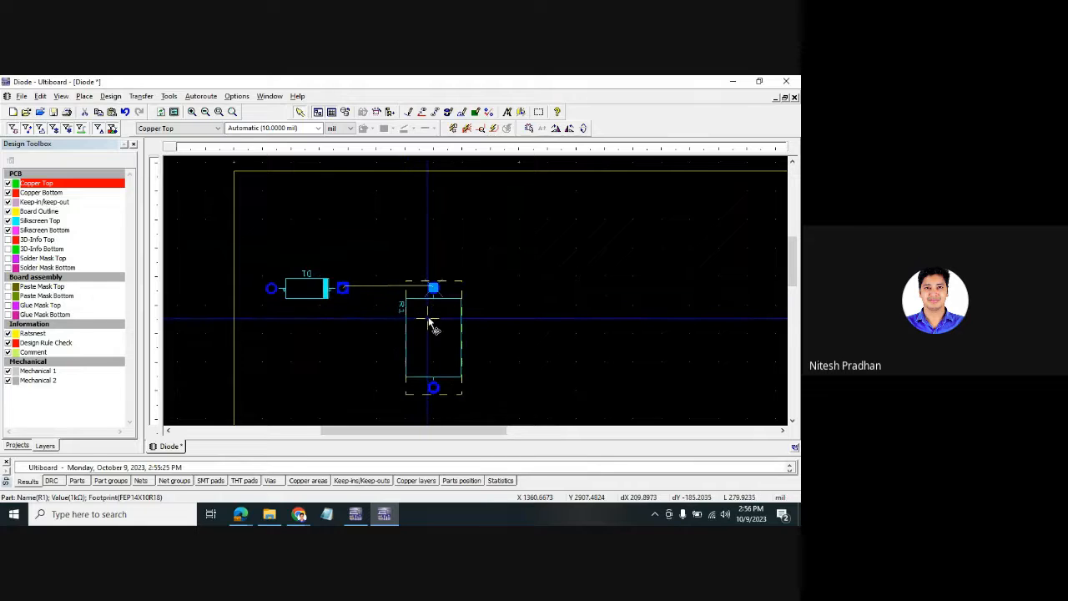
click(509, 322)
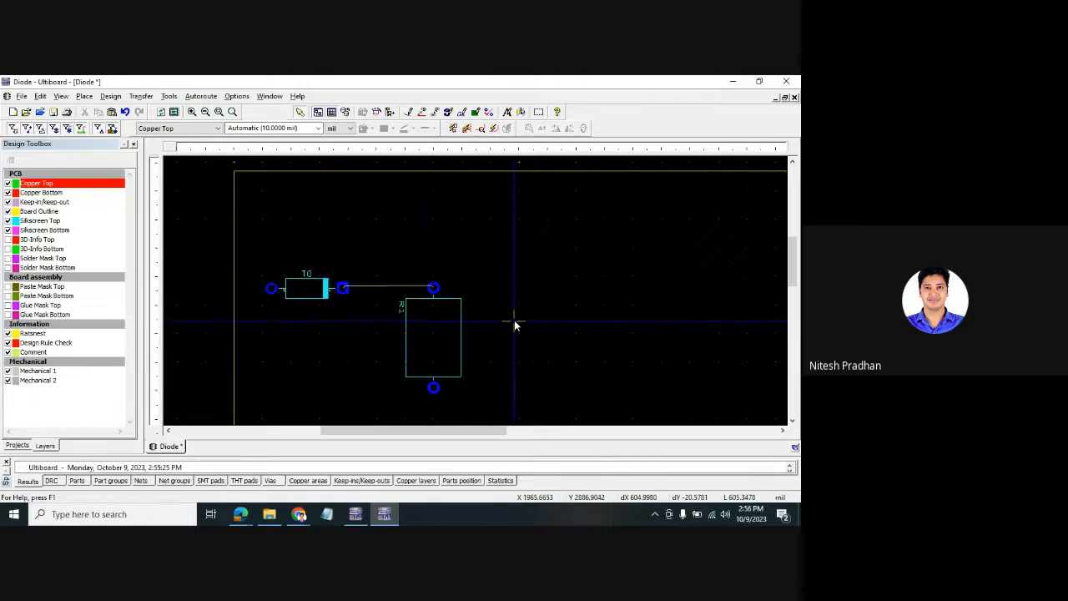
- Open the 3D View of the Diode board and orbit and zoom to a low angle
click(520, 114)
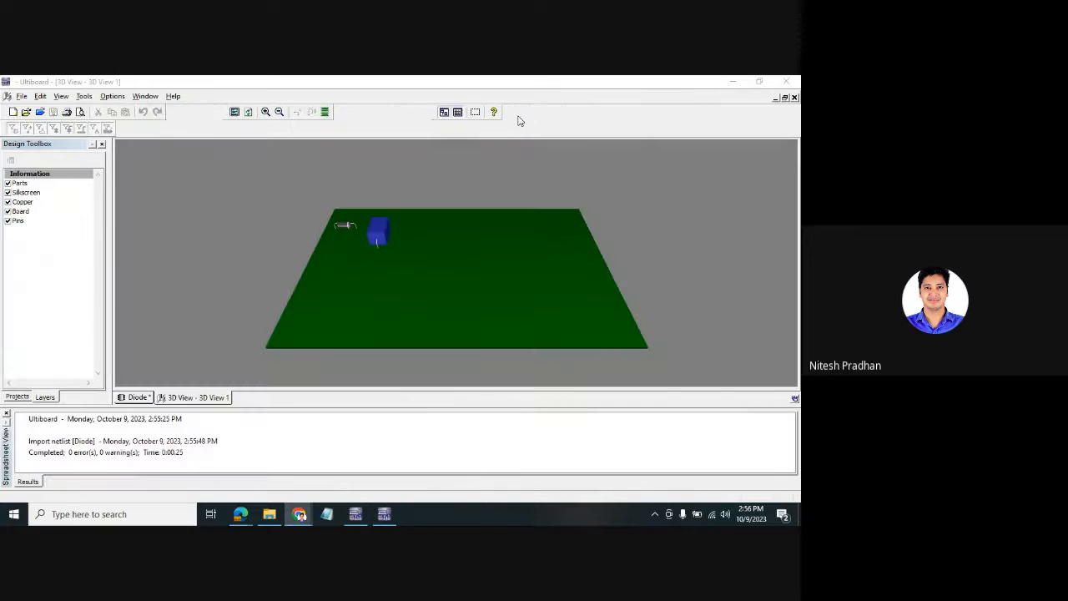
drag(361, 286, 439, 296)
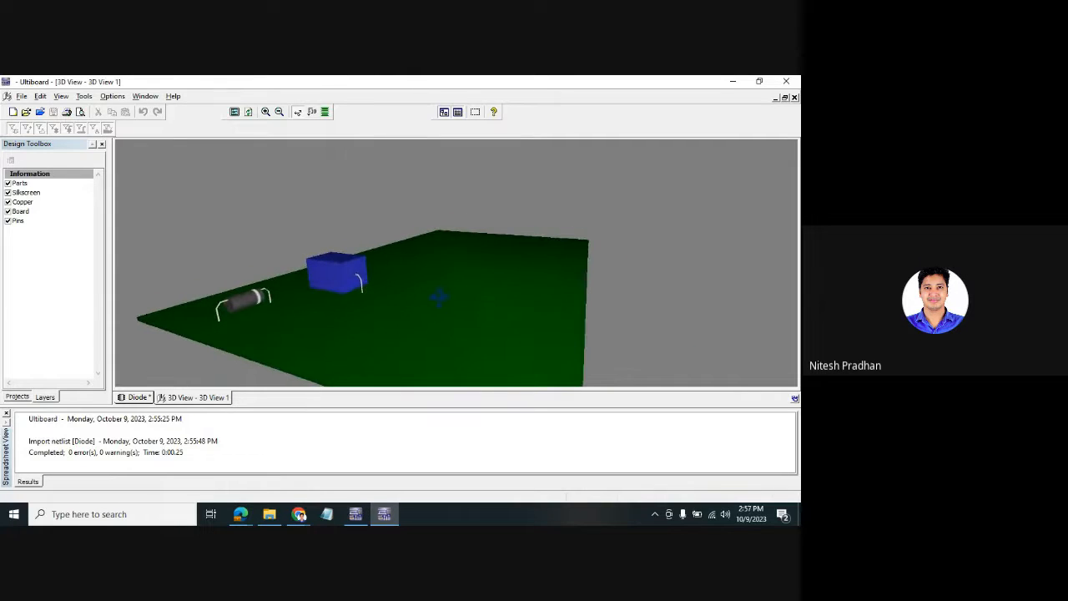
drag(331, 299, 300, 298)
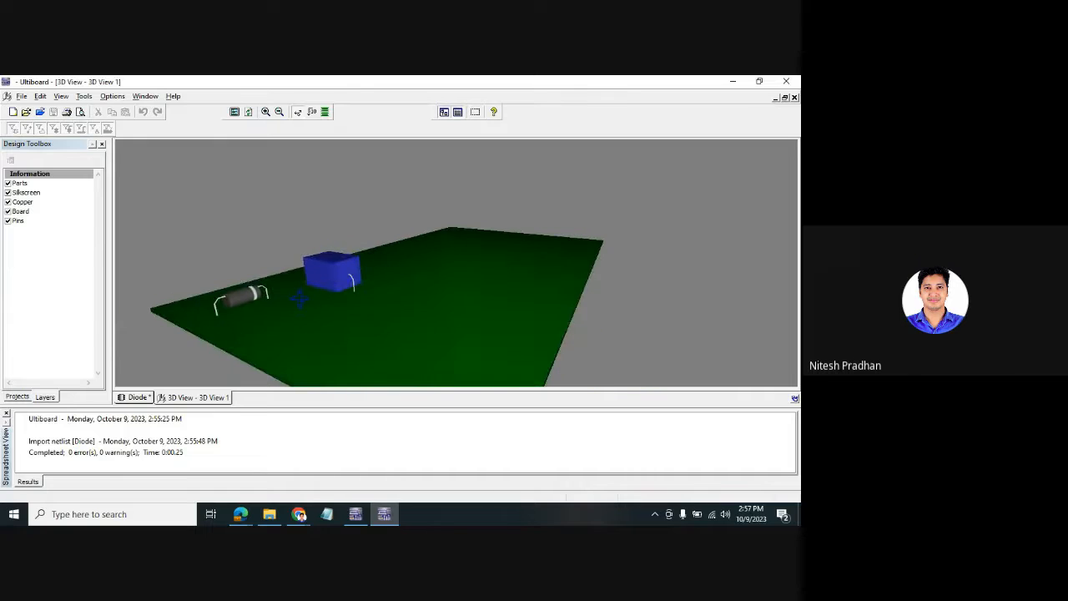
scroll(410, 281, up, 3)
drag(376, 289, 453, 252)
drag(249, 292, 281, 306)
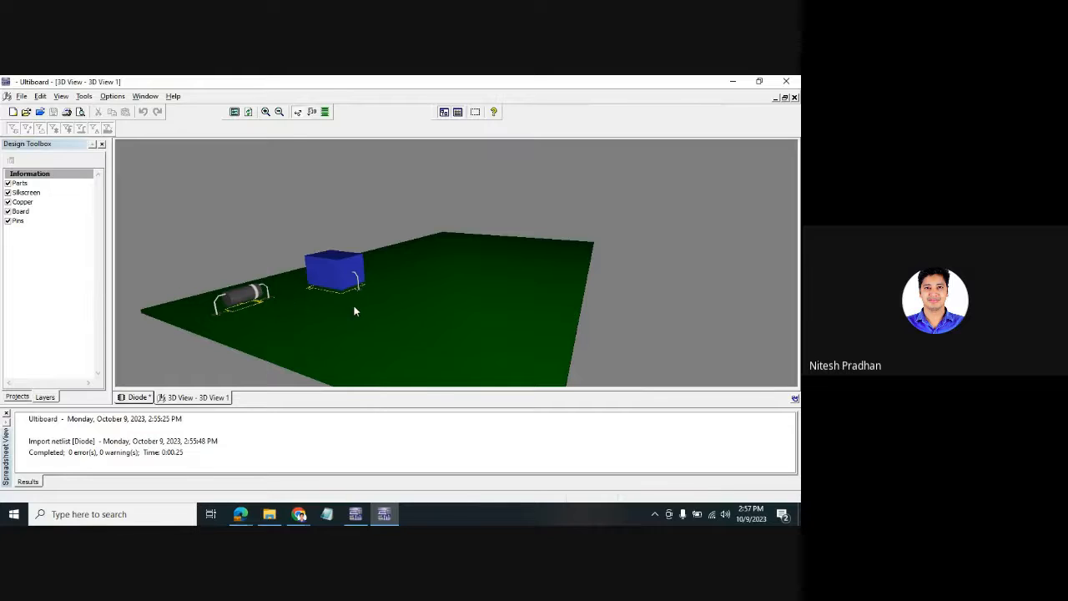
scroll(349, 313, up, 1)
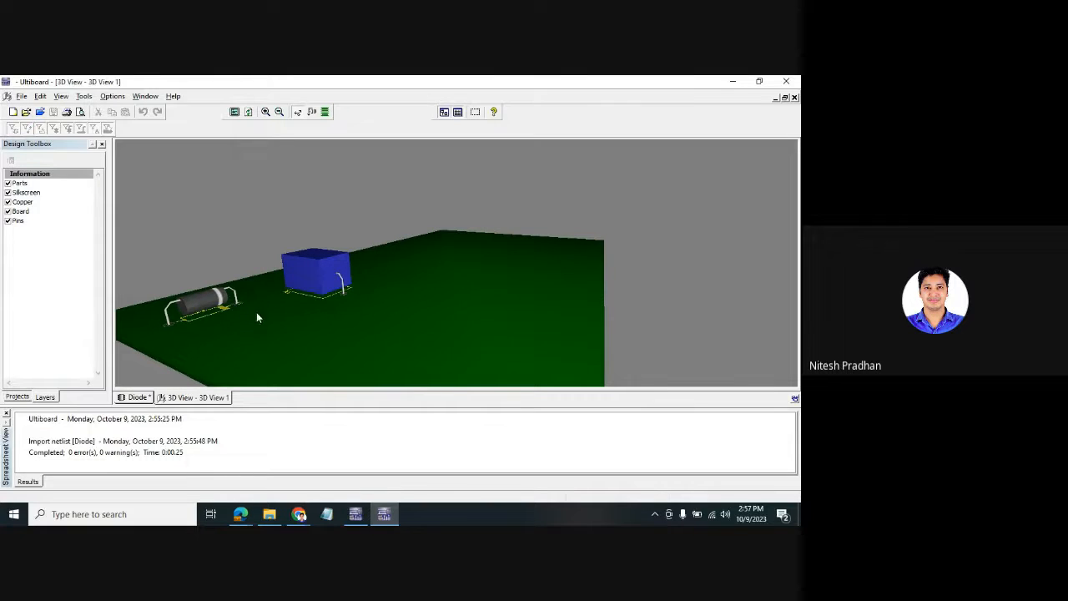
drag(438, 413, 432, 441)
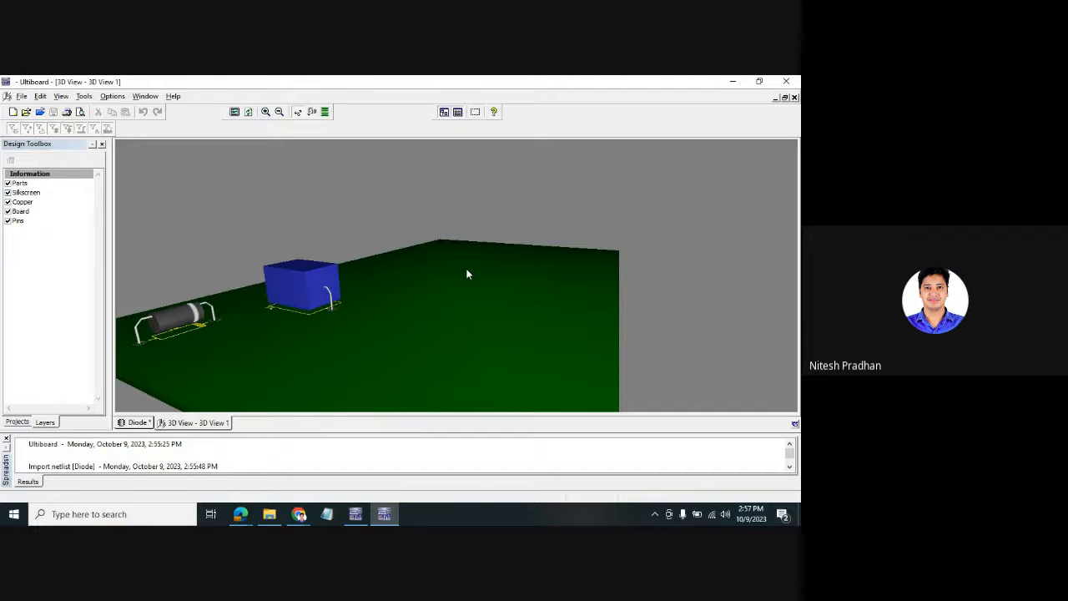
scroll(467, 270, down, 2)
scroll(466, 270, up, 2)
scroll(467, 270, down, 1)
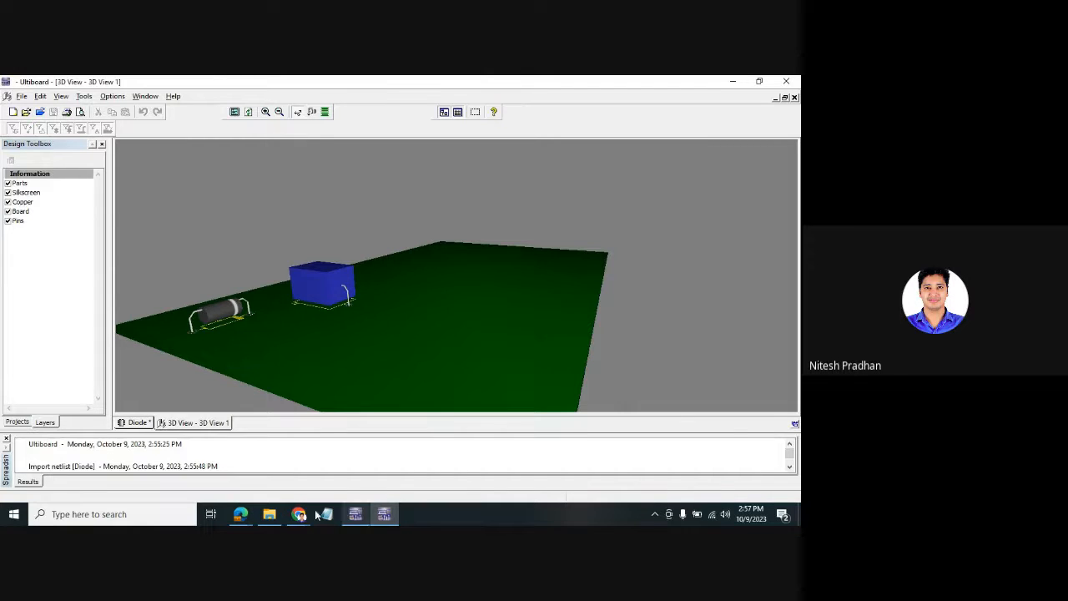
- Browse to Documents > National Instruments > Circuit Design Suite 14.3 and widen the Type column
click(269, 514)
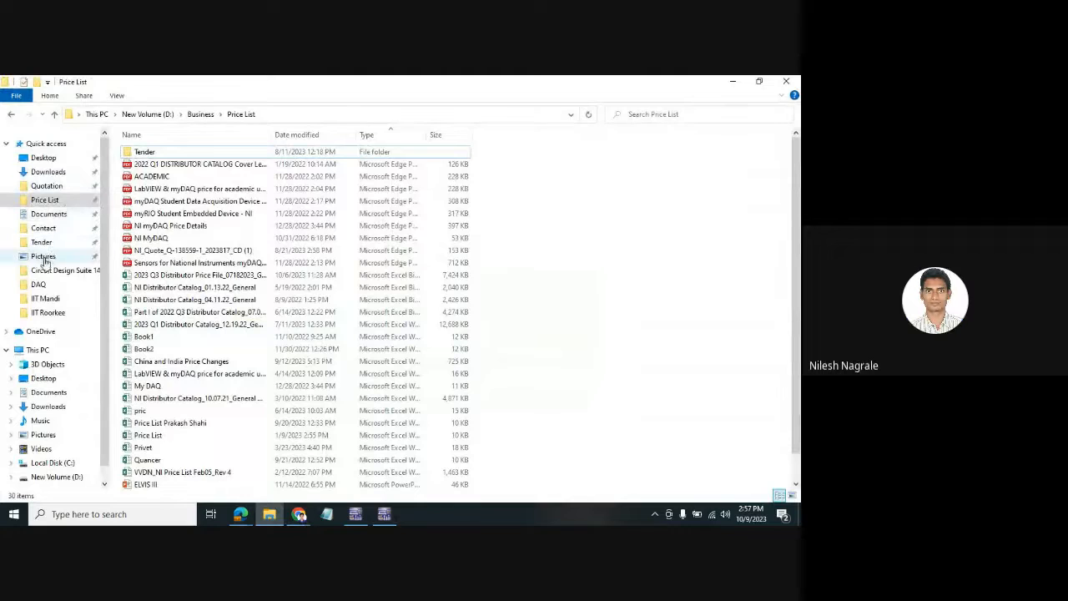
click(48, 213)
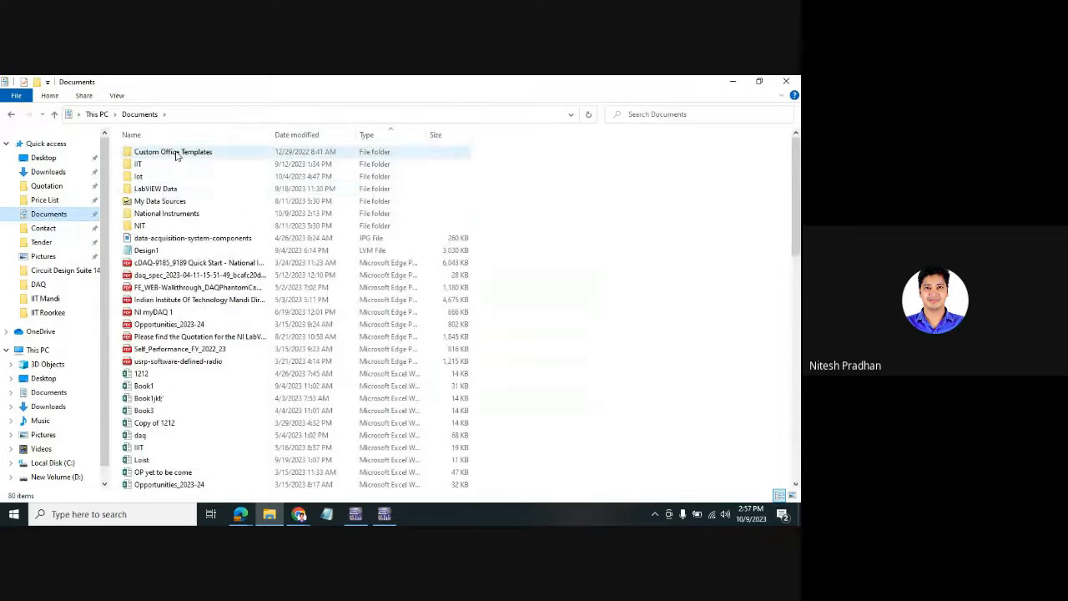
double_click(169, 188)
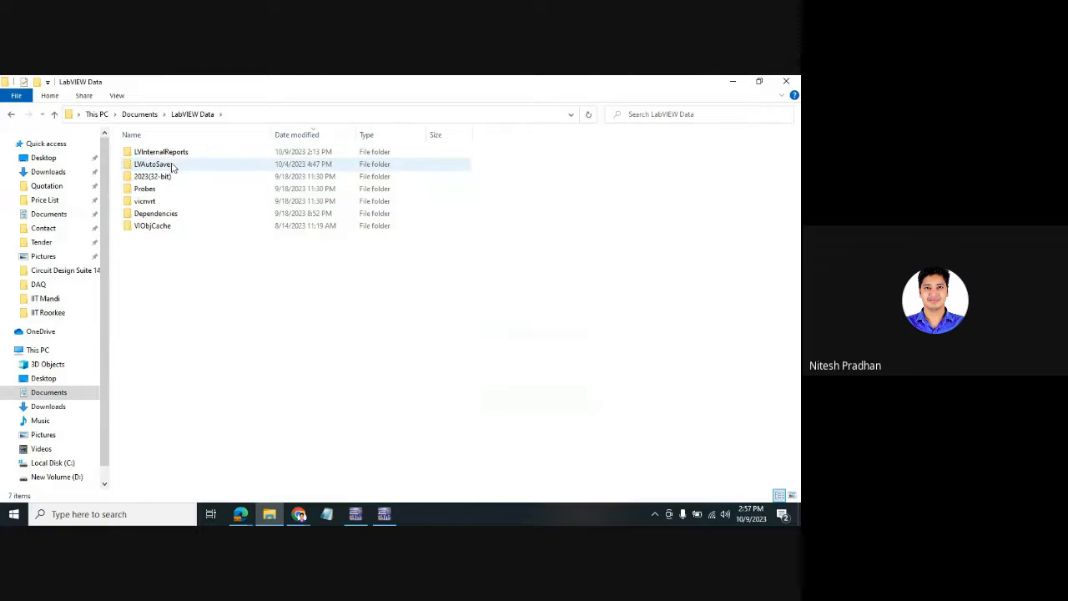
click(156, 116)
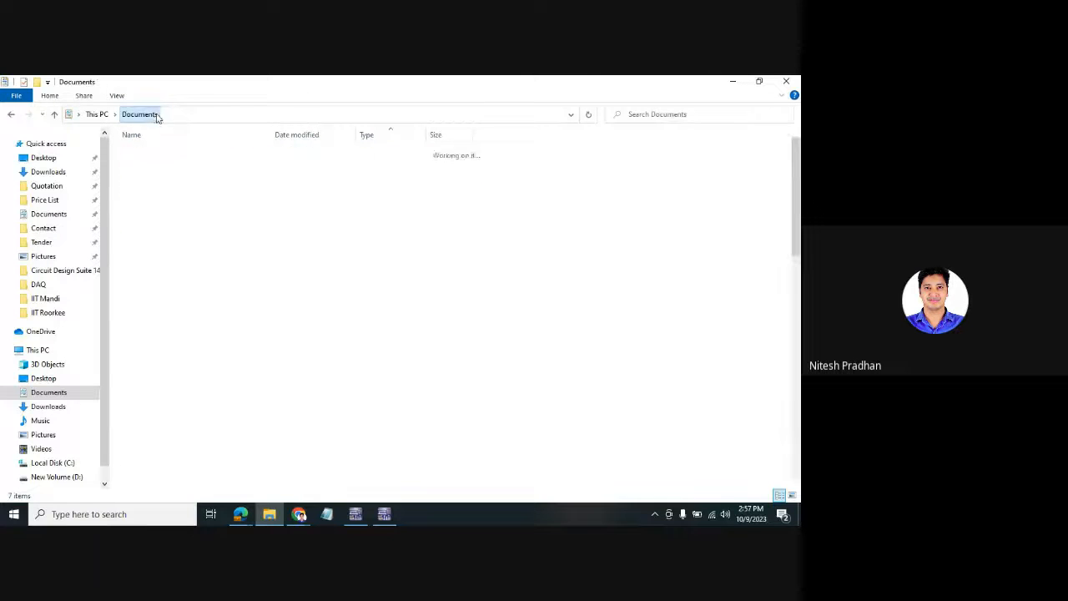
double_click(173, 217)
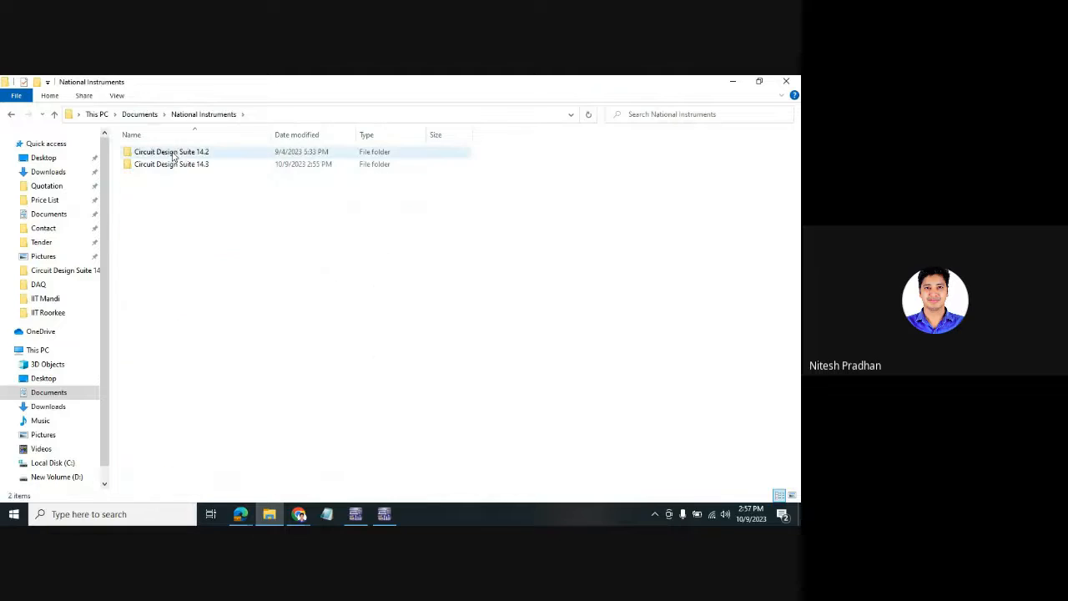
double_click(171, 164)
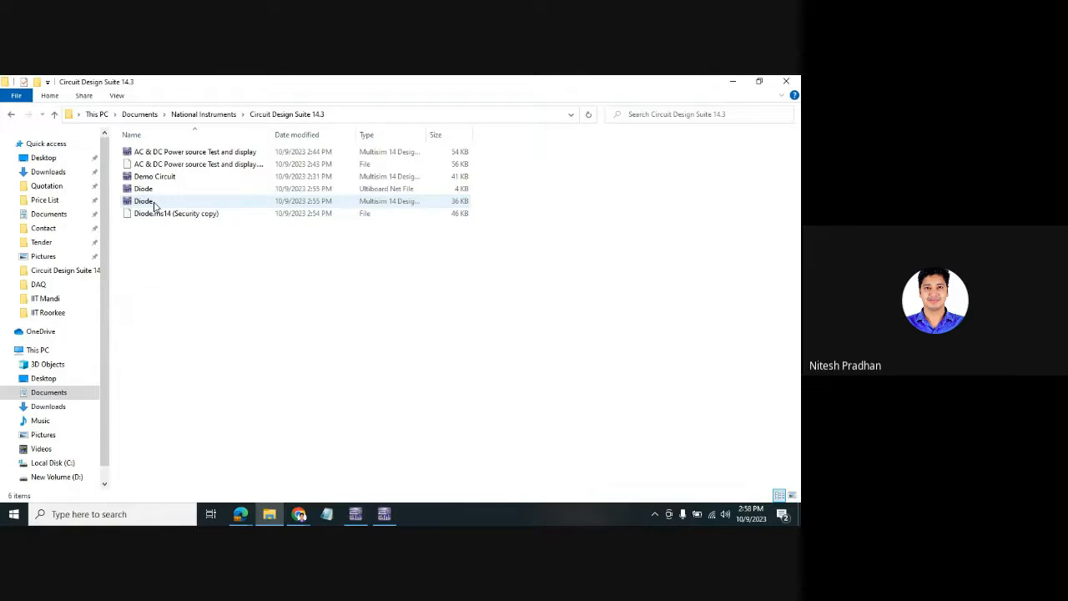
drag(427, 134, 564, 136)
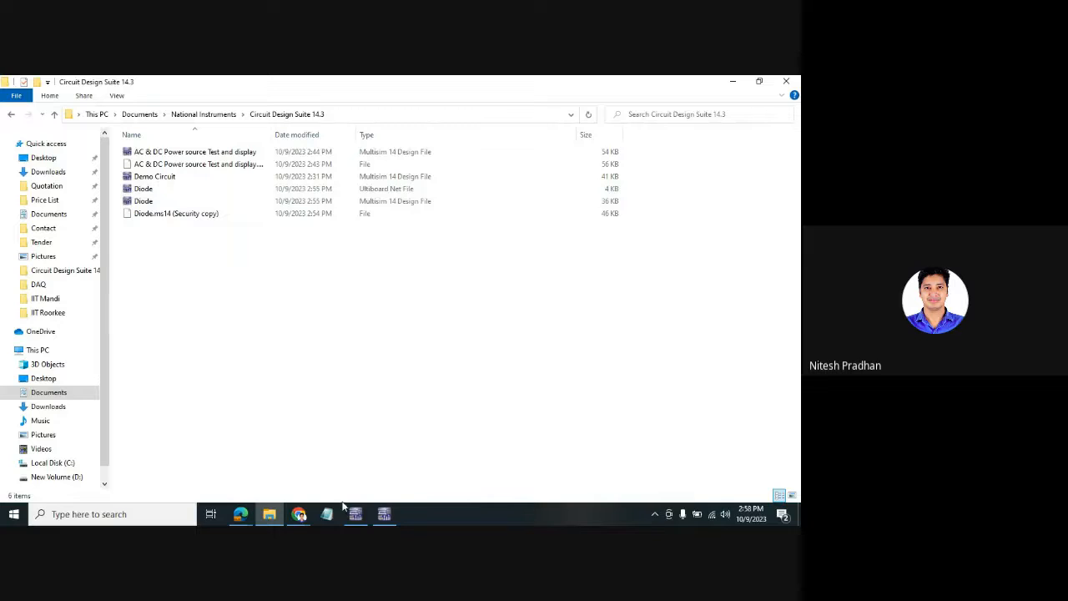
- From Ultiboard's Diode layout, bring up Save As for the board as Diode (*.ewprj)
click(384, 514)
click(24, 96)
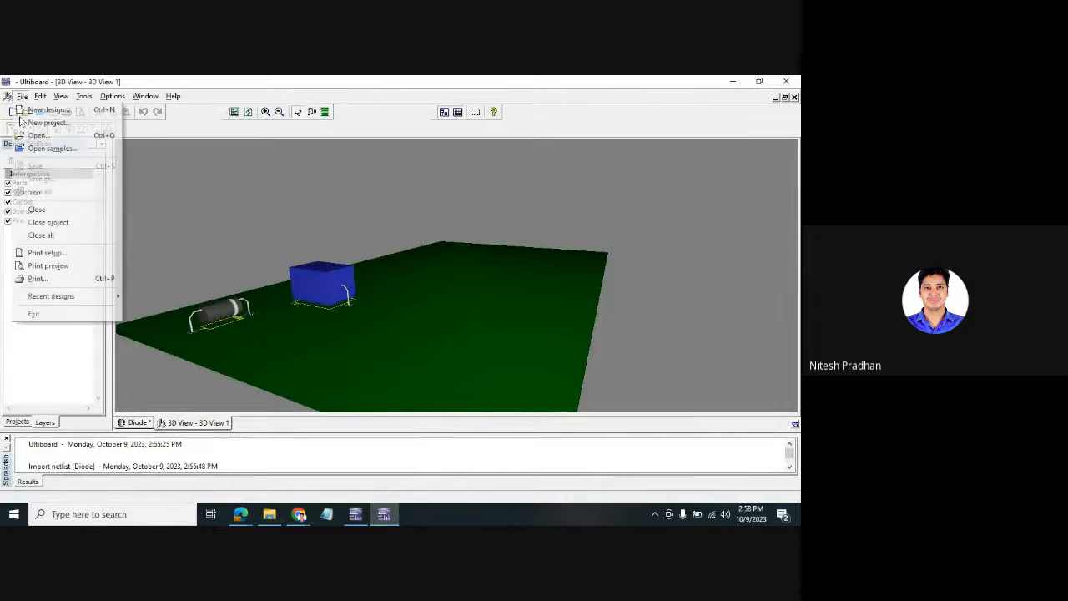
click(224, 363)
click(136, 422)
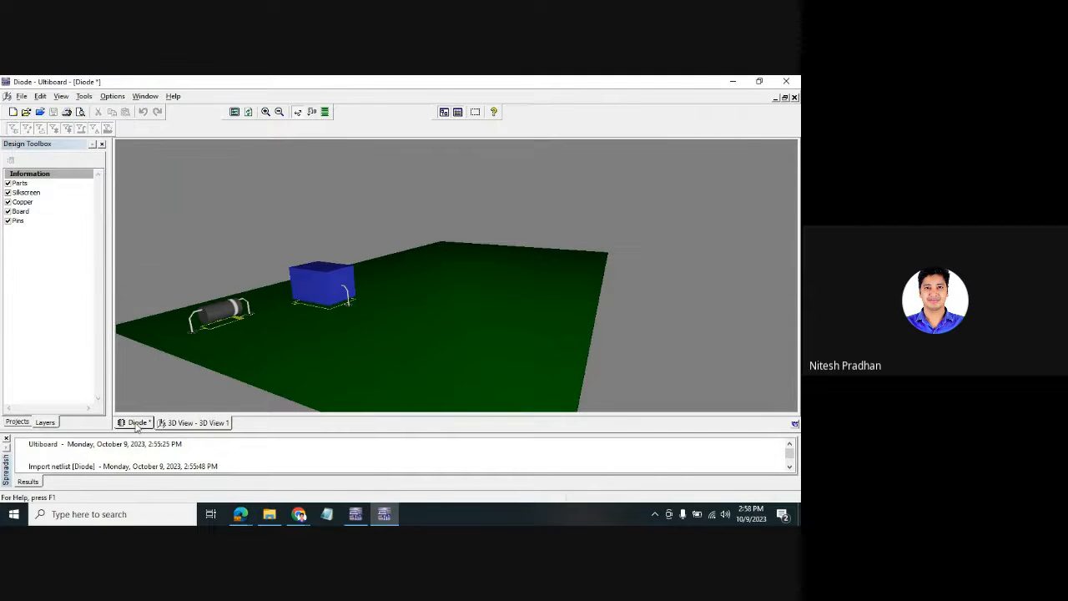
click(22, 96)
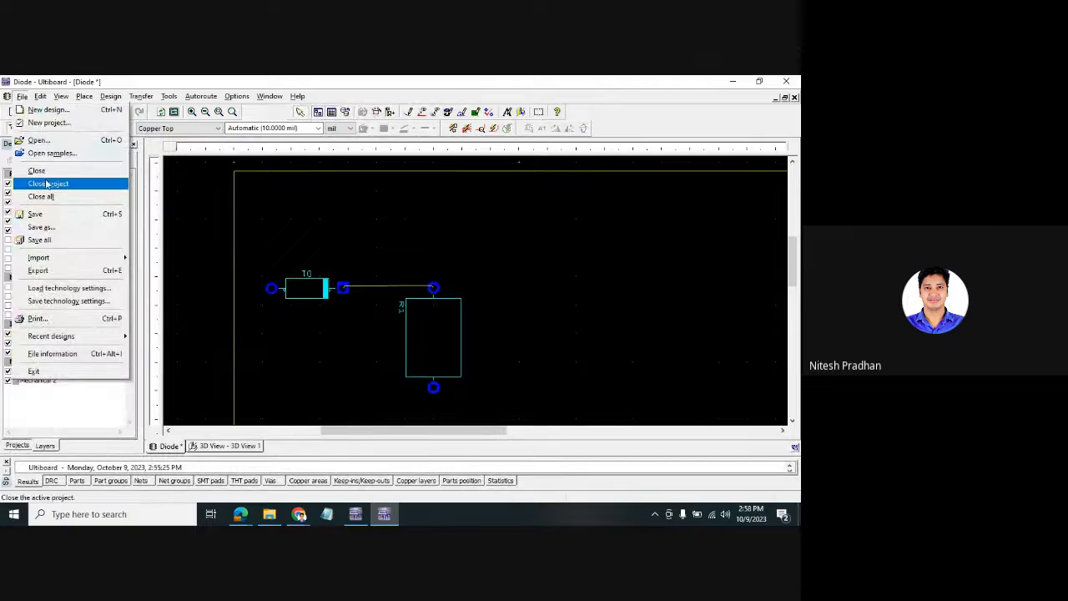
click(96, 239)
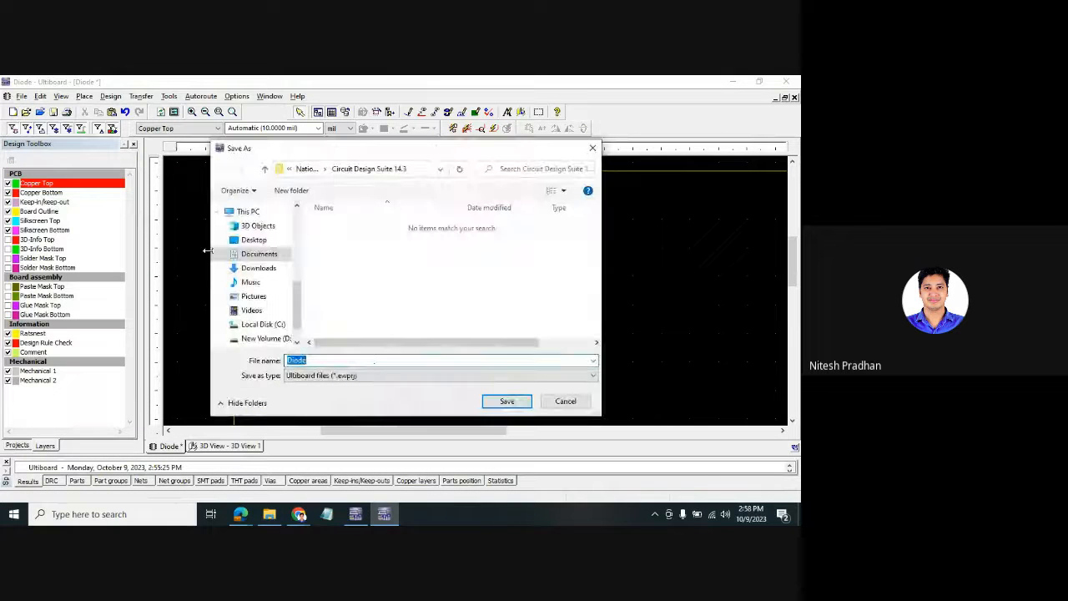
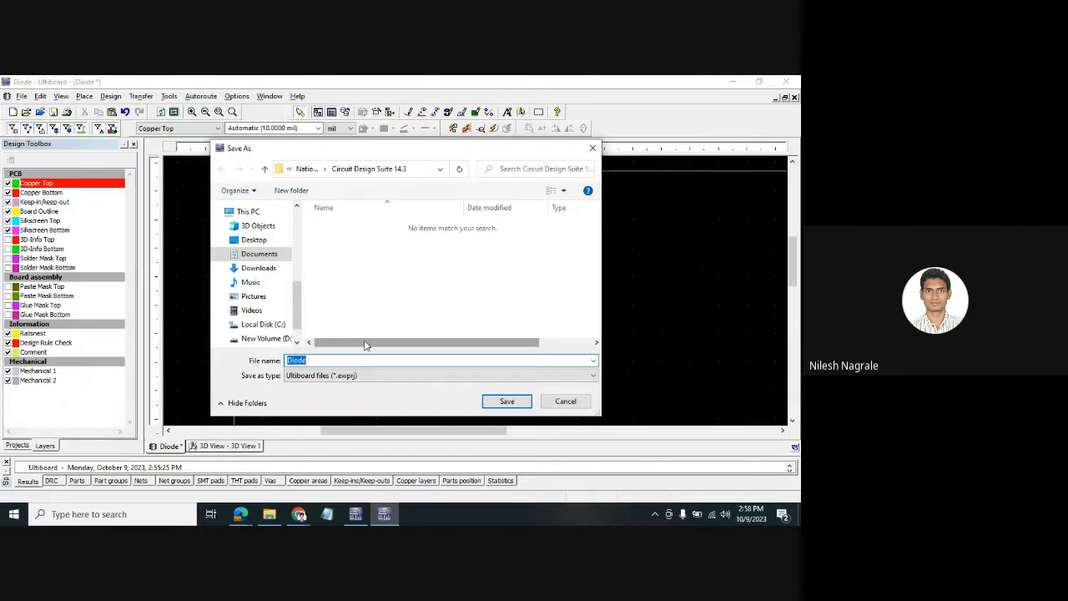
- Cancel Ultiboard's Diode Save As and bring back Multisim's Diode schematic
click(568, 404)
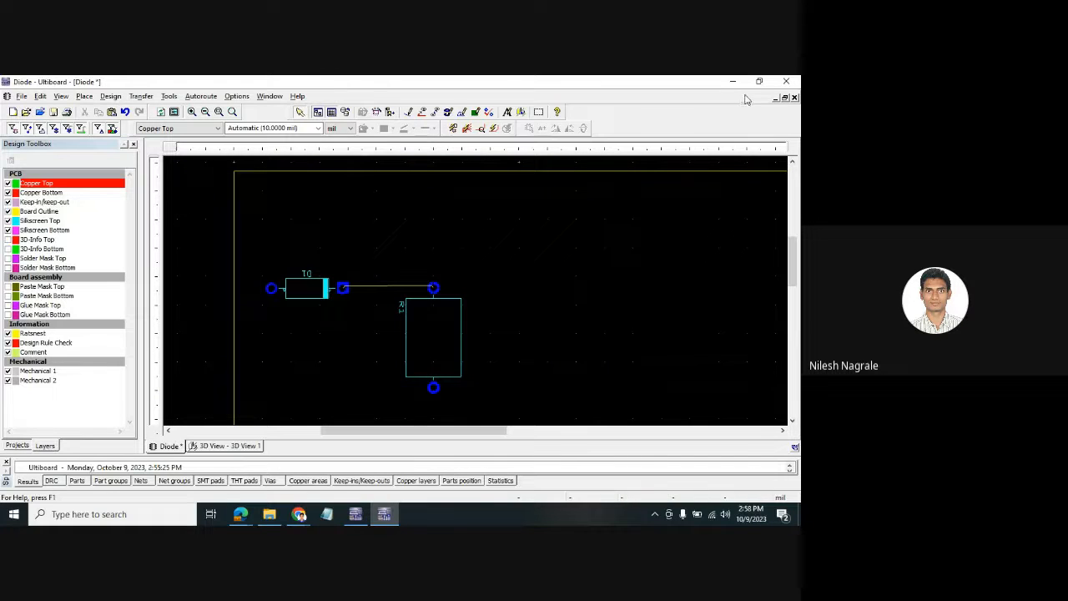
click(356, 514)
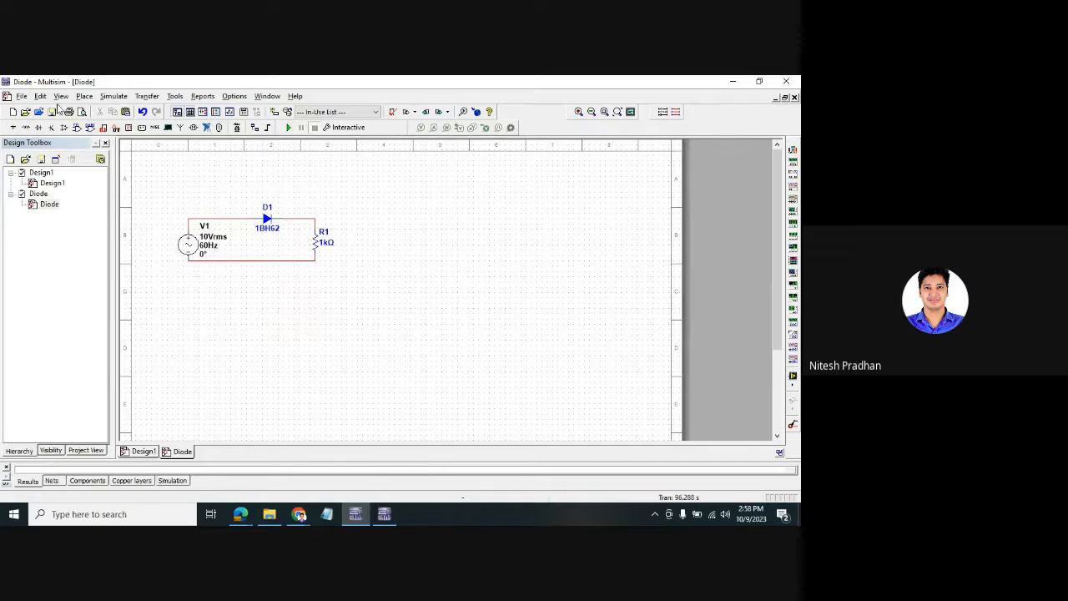
- Save the Diode circuit, then bring up Select a Component on the blank Design1 sheet
click(19, 100)
click(35, 184)
click(52, 183)
click(49, 204)
click(54, 183)
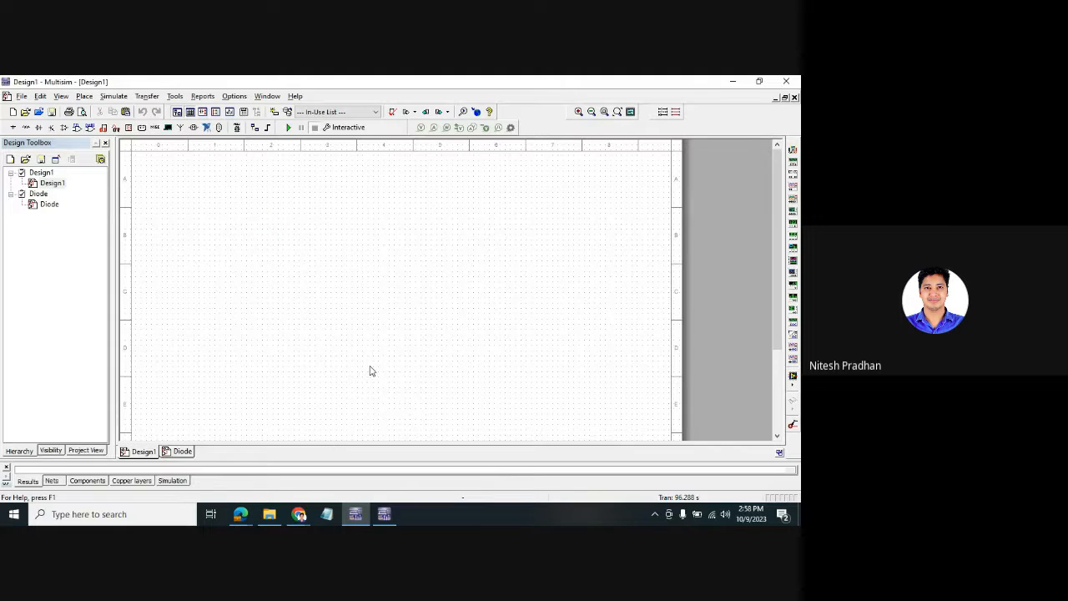
key(ctrl+w)
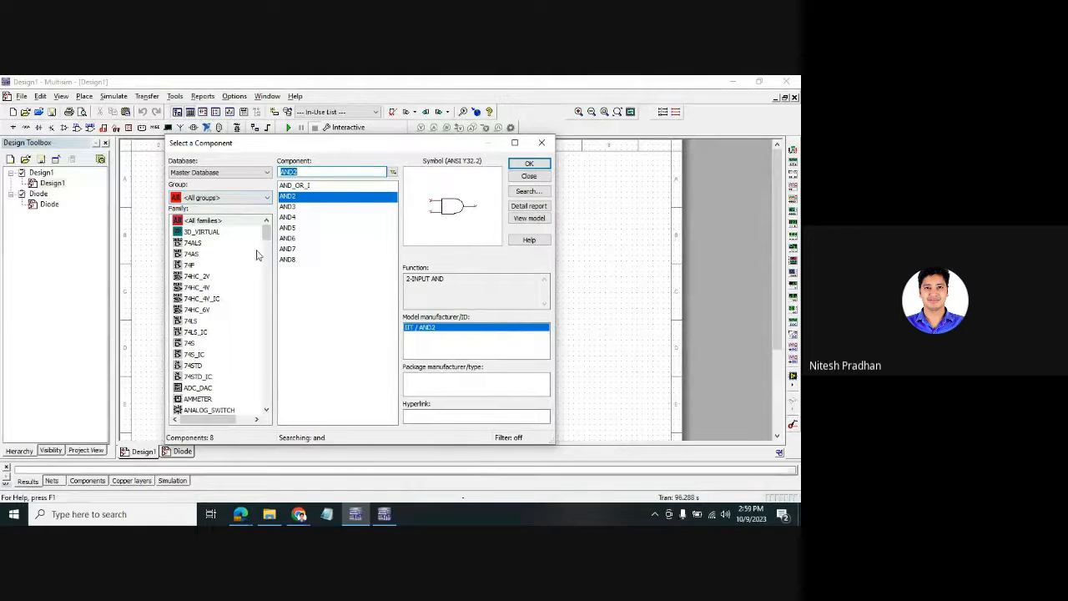
- Search 'OR' and place the 2-input OR gate OR2 as U1 on Design1
mouse_move(266, 231)
mouse_down()
mouse_move(264, 393)
mouse_move(265, 227)
mouse_up()
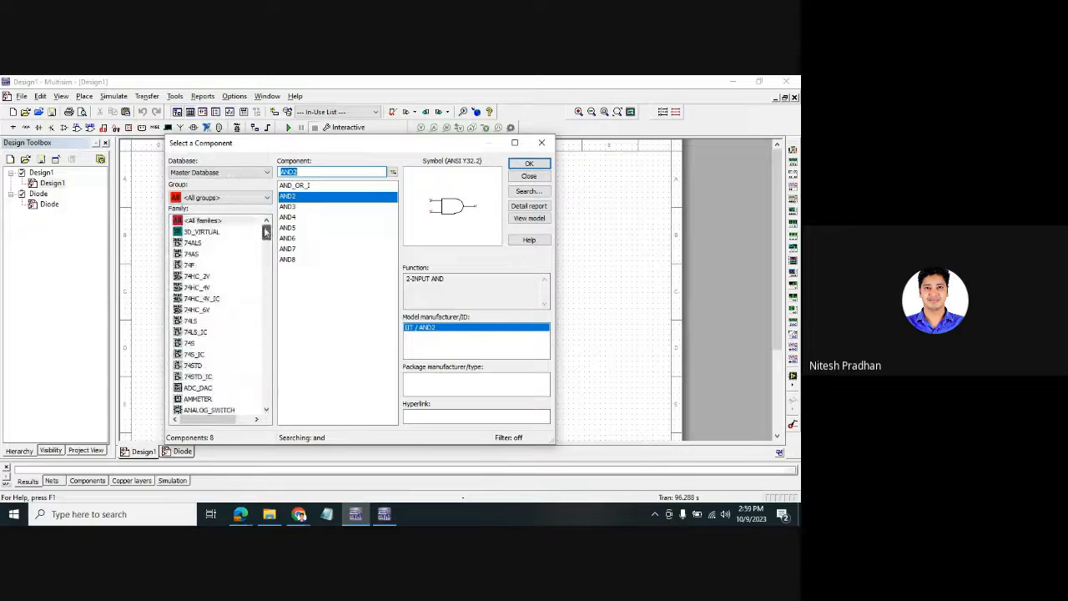
click(541, 143)
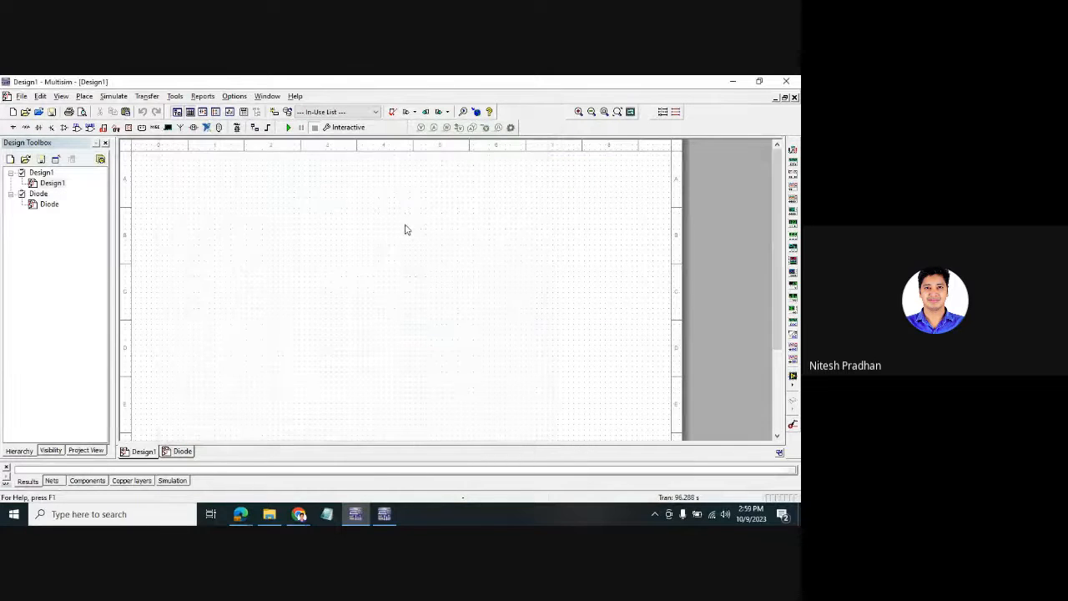
key(ctrl+w)
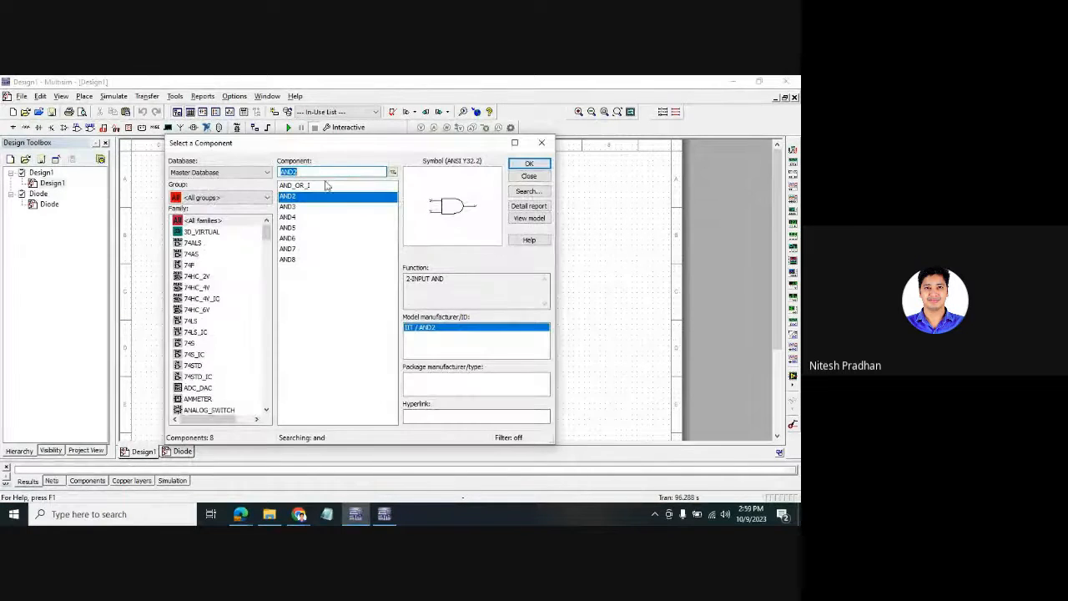
click(301, 171)
drag(300, 172, 256, 173)
text(OR)
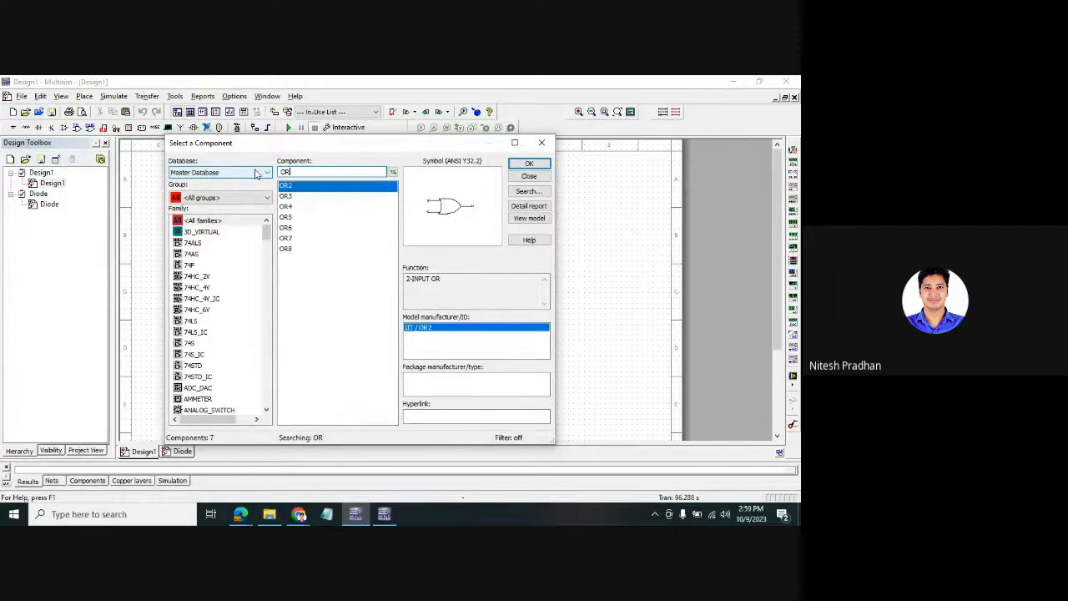
click(292, 198)
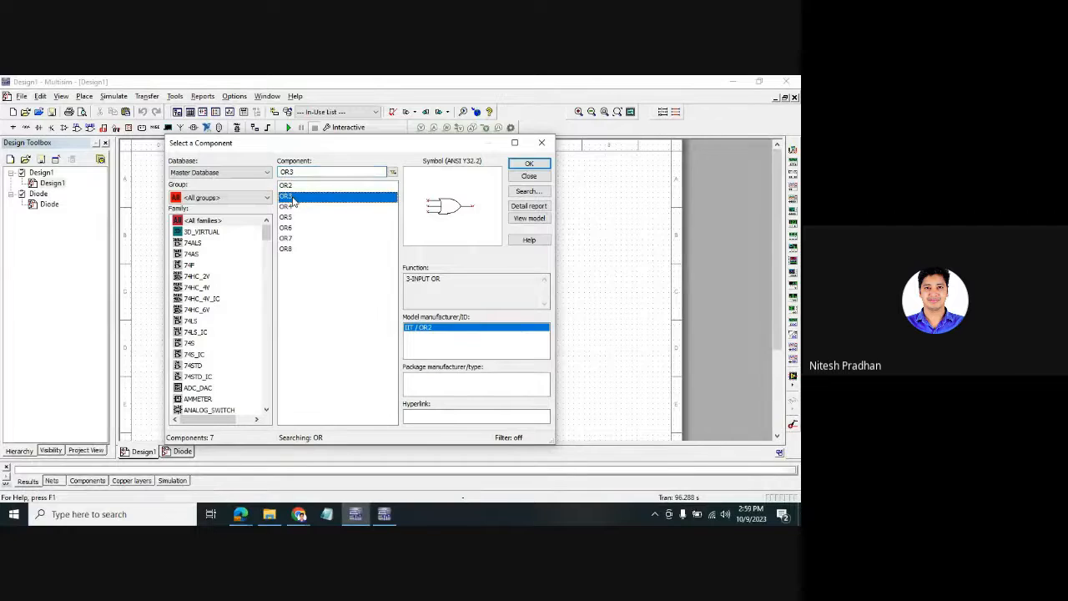
click(292, 208)
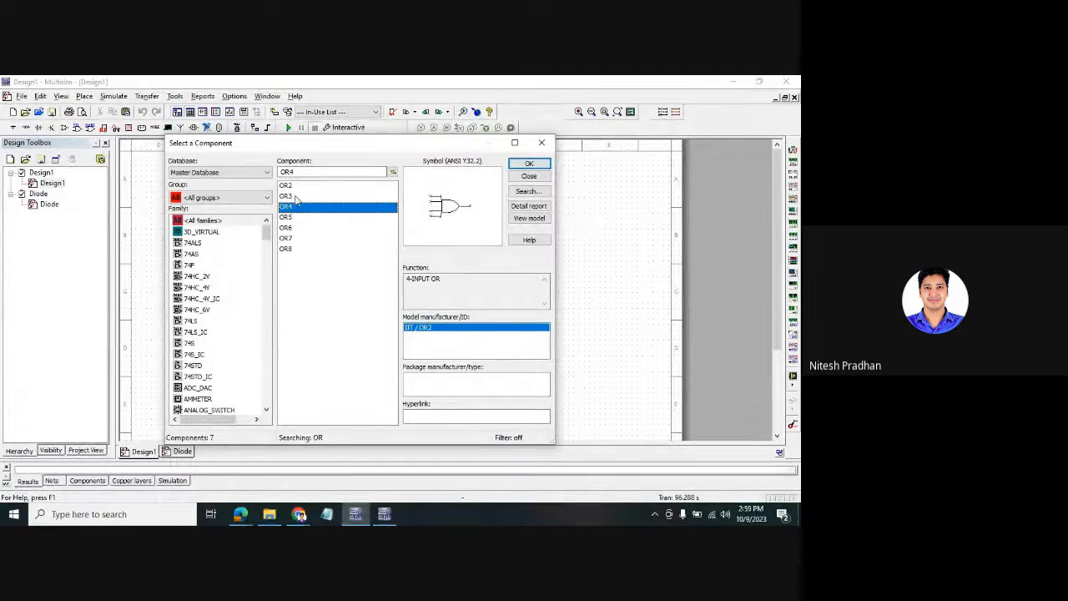
click(297, 186)
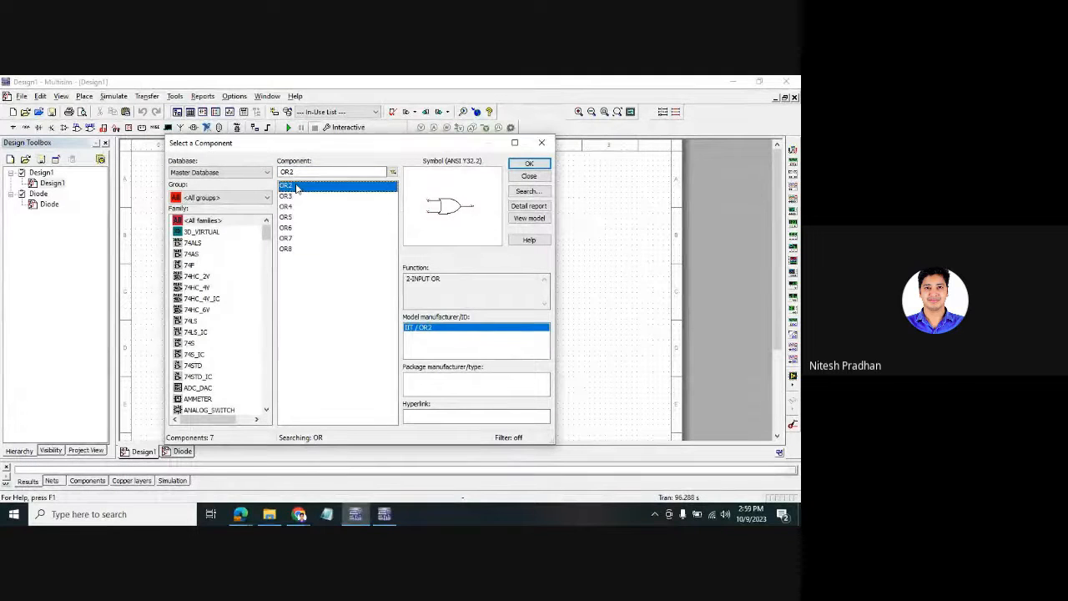
click(531, 163)
click(330, 243)
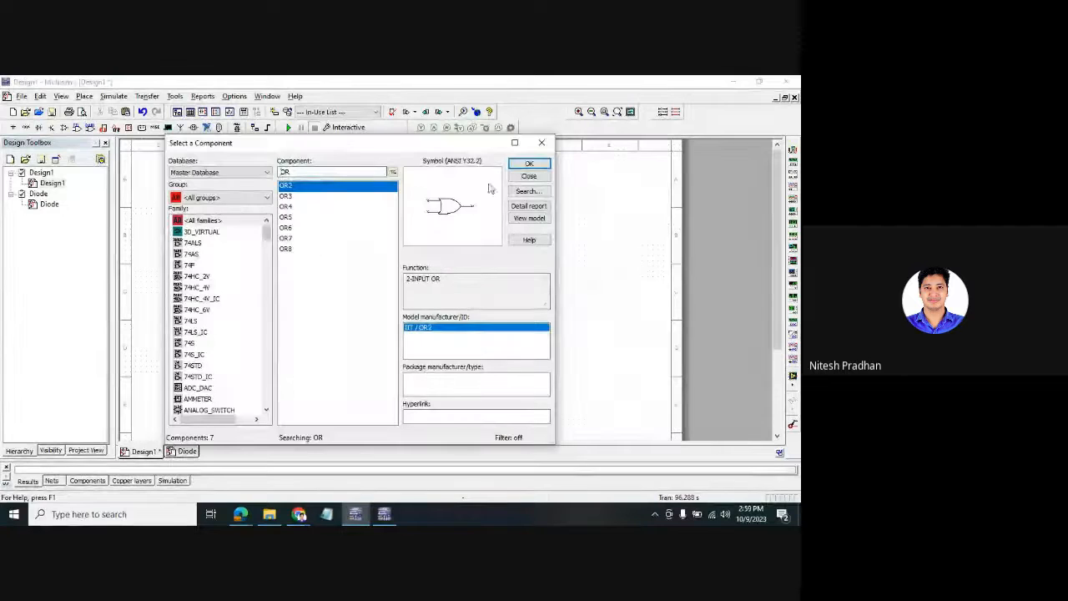
- Search 'pr' and place the PROBE_BLUE probe X1 beside the OR gate
click(334, 172)
key(BackSpace)
key(BackSpace)
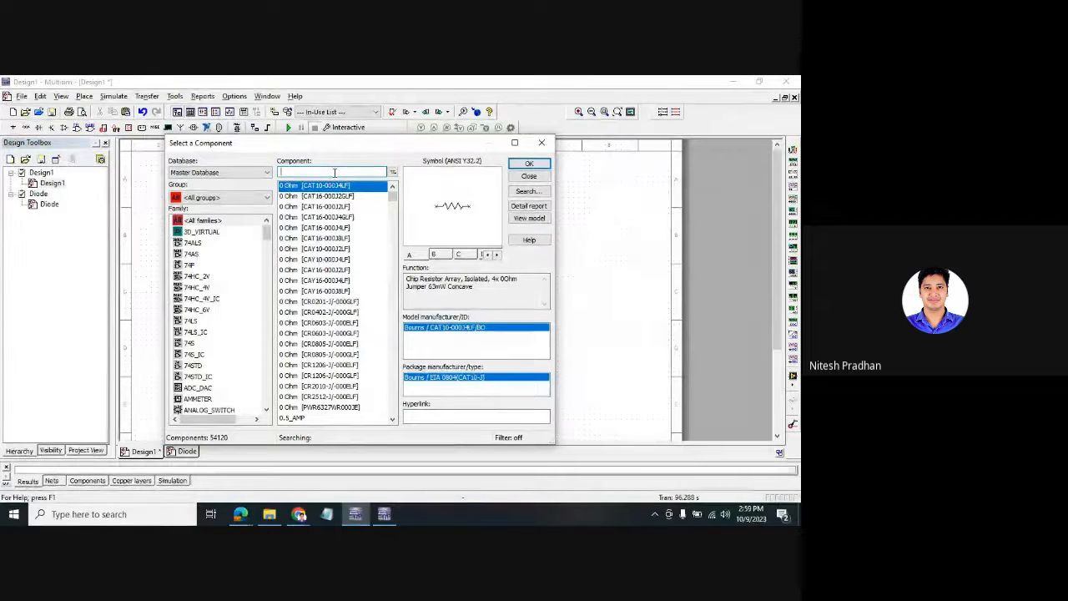
text(pr)
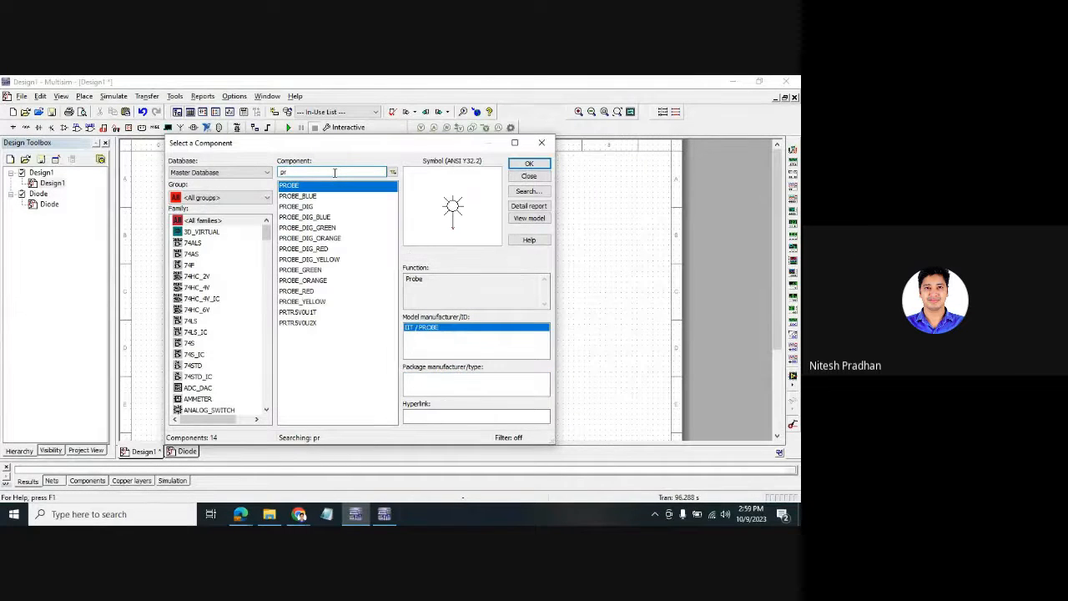
click(323, 197)
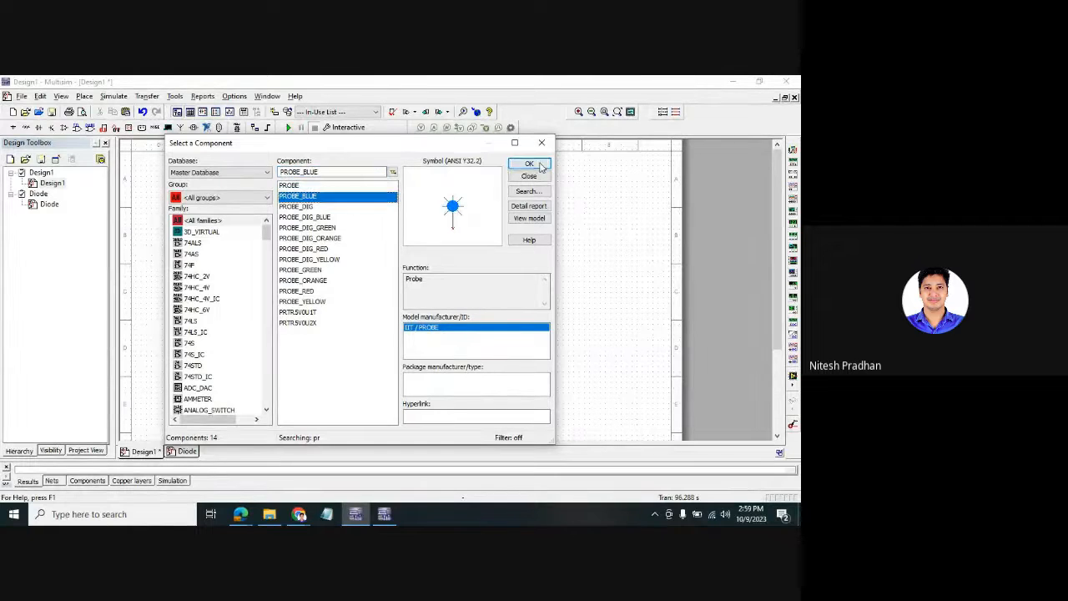
click(541, 164)
click(401, 239)
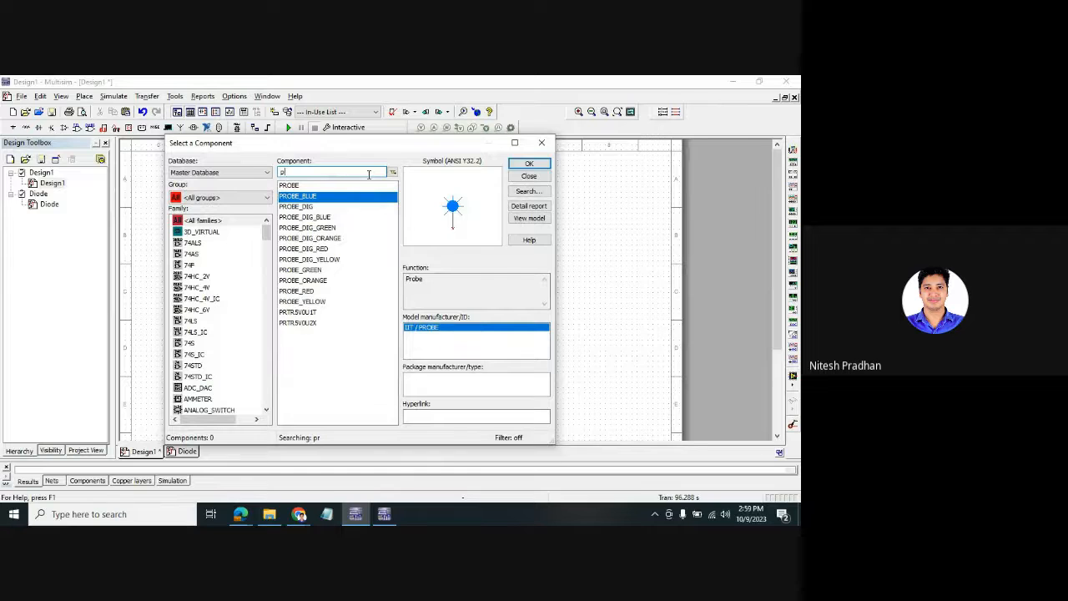
- Search 'led' and place the LED_blue part as LED1 below the probe
key(BackSpace)
text(led)
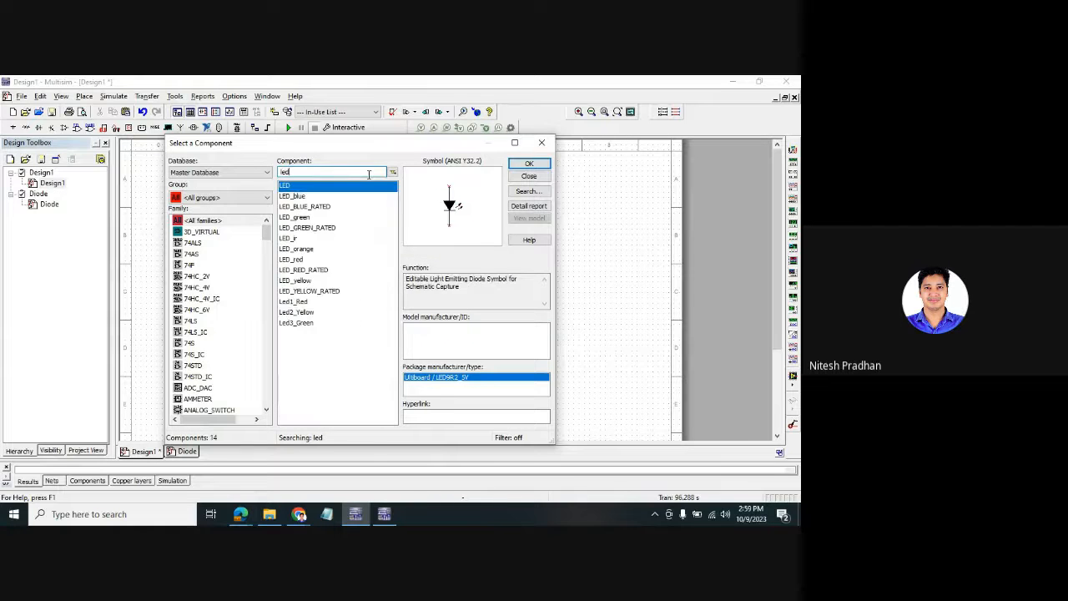
click(303, 197)
click(529, 164)
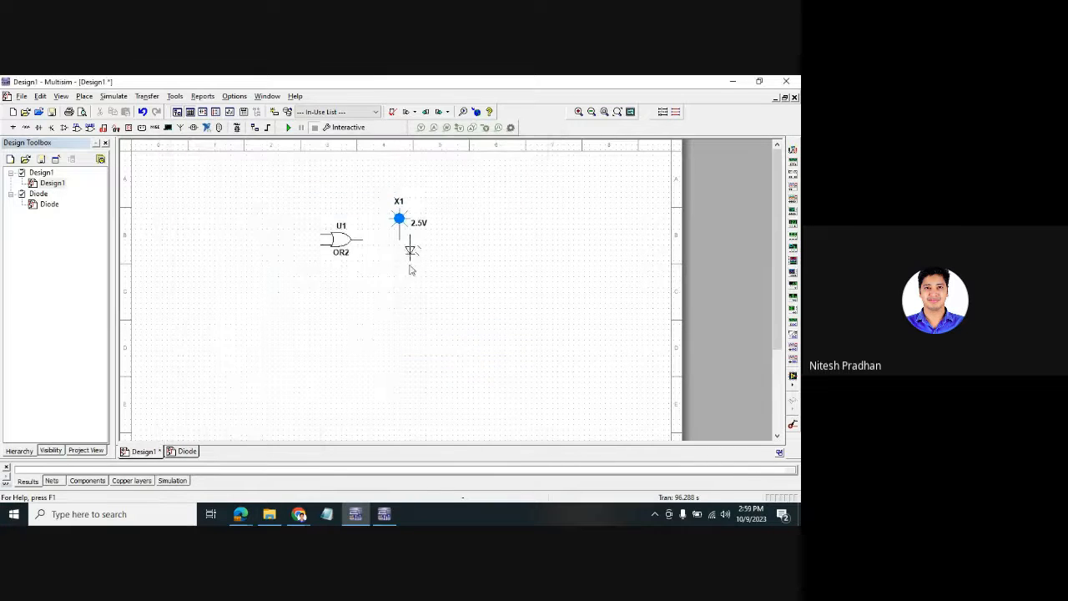
click(400, 293)
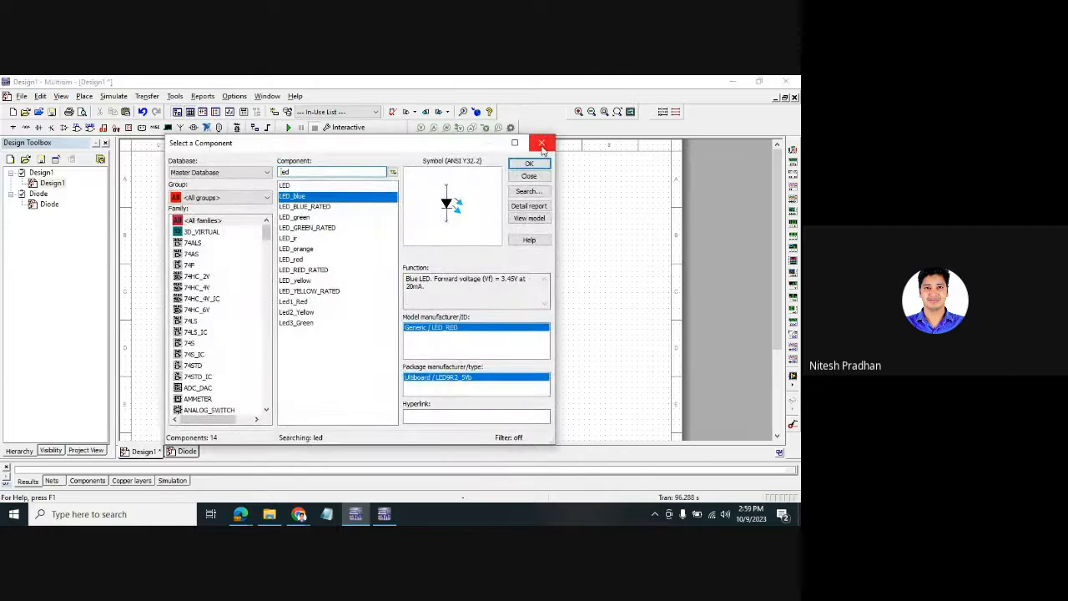
- Nudge LED1 lower and place a ground symbol beneath it
click(542, 143)
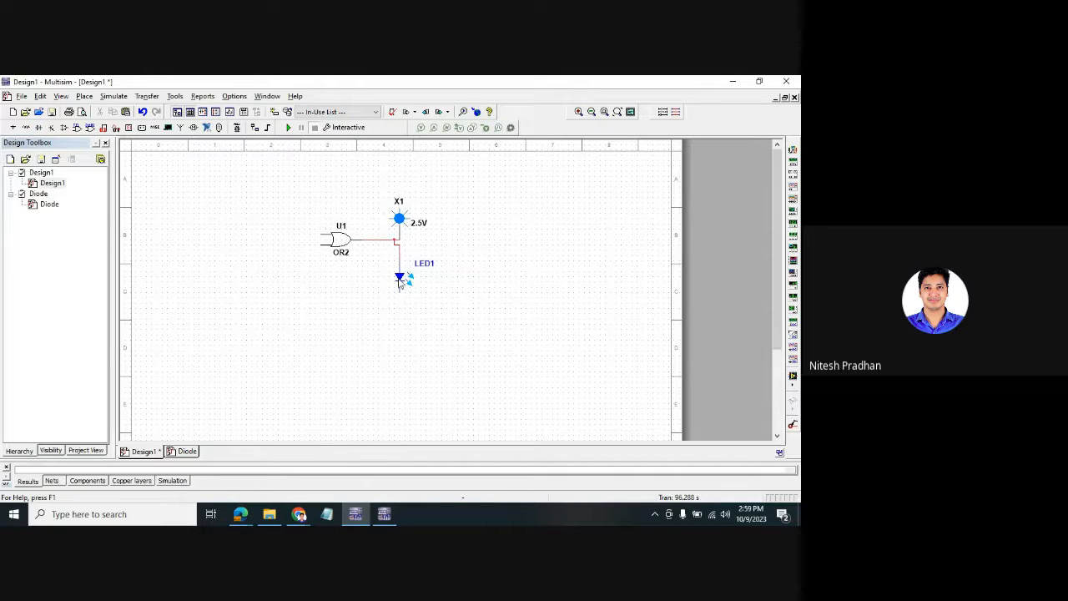
drag(399, 281, 395, 288)
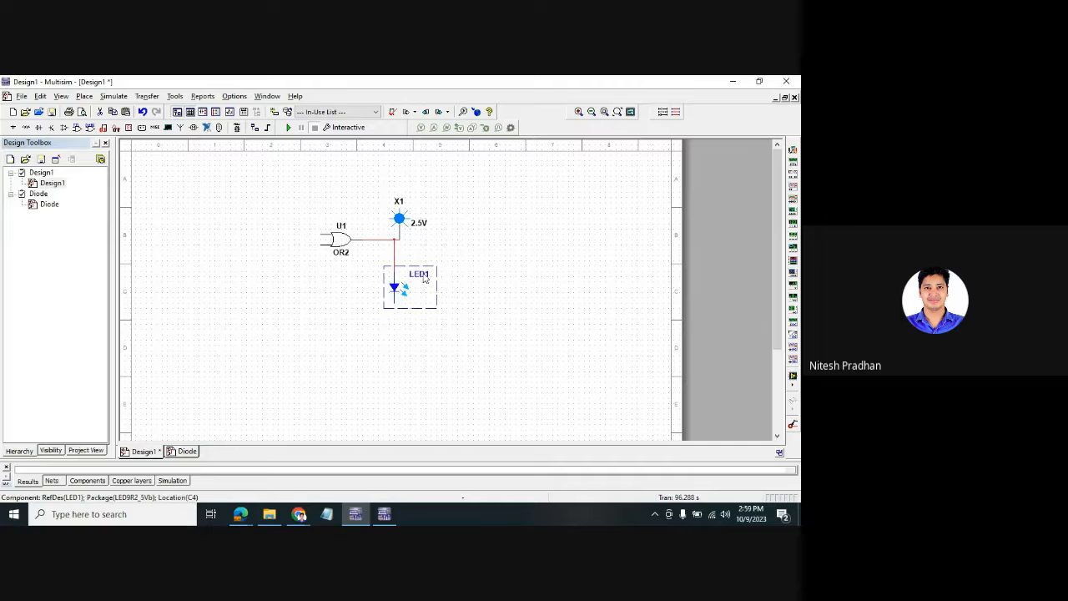
scroll(321, 311, up, 1)
click(523, 336)
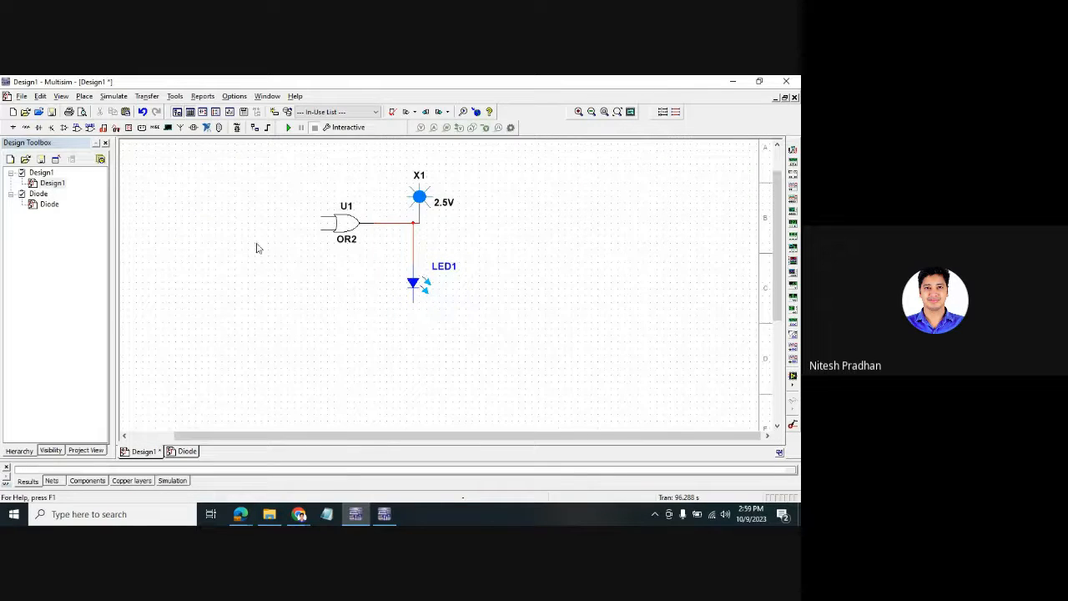
click(13, 127)
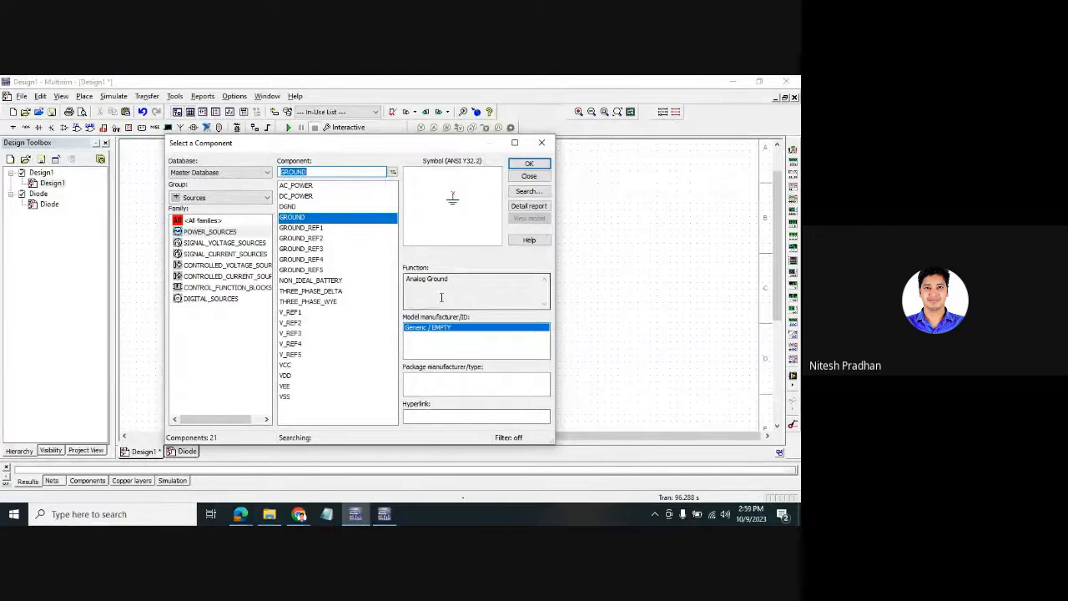
click(527, 167)
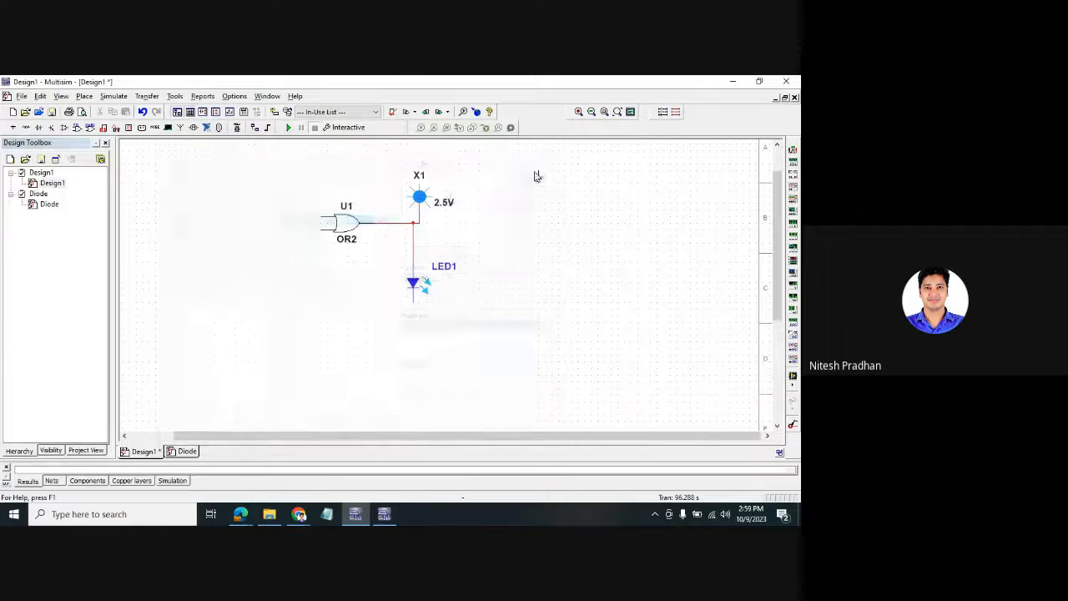
click(413, 307)
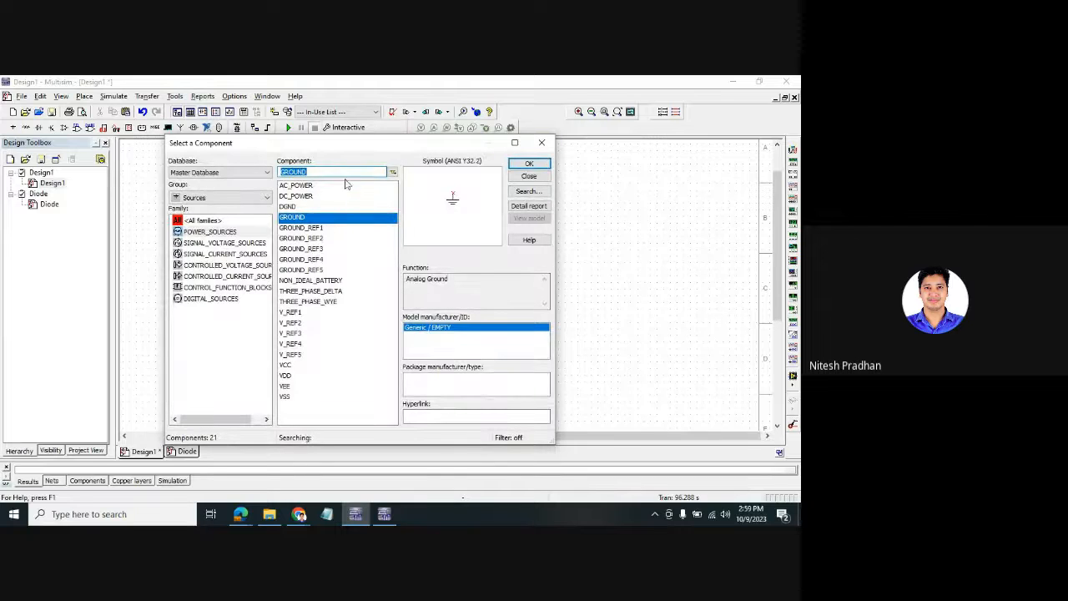
click(541, 142)
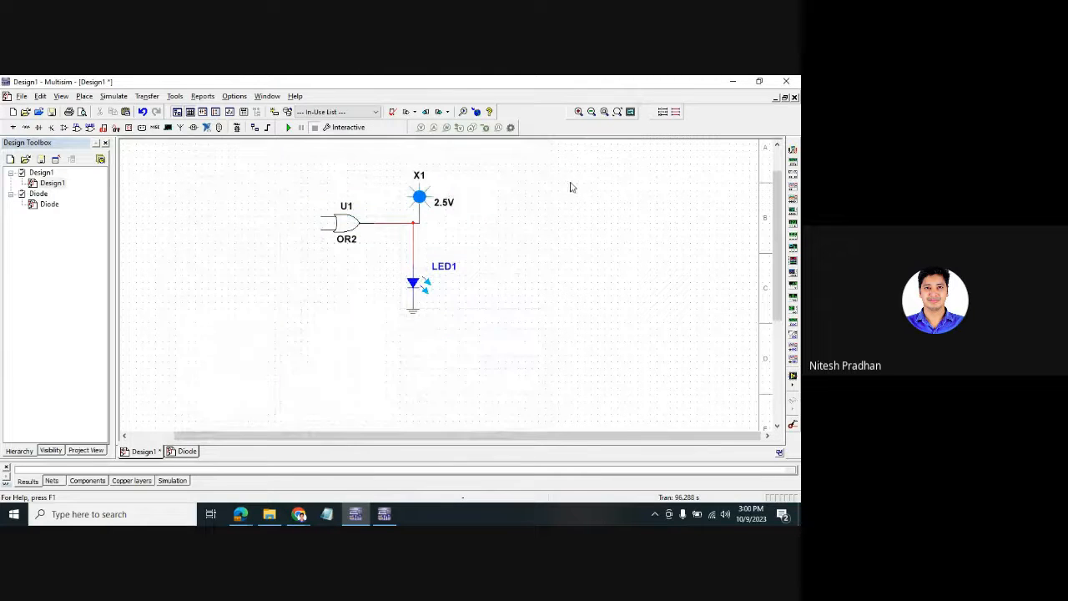
- Search all component groups for 'SPS' to find the SPST switch
key(ctrl+w)
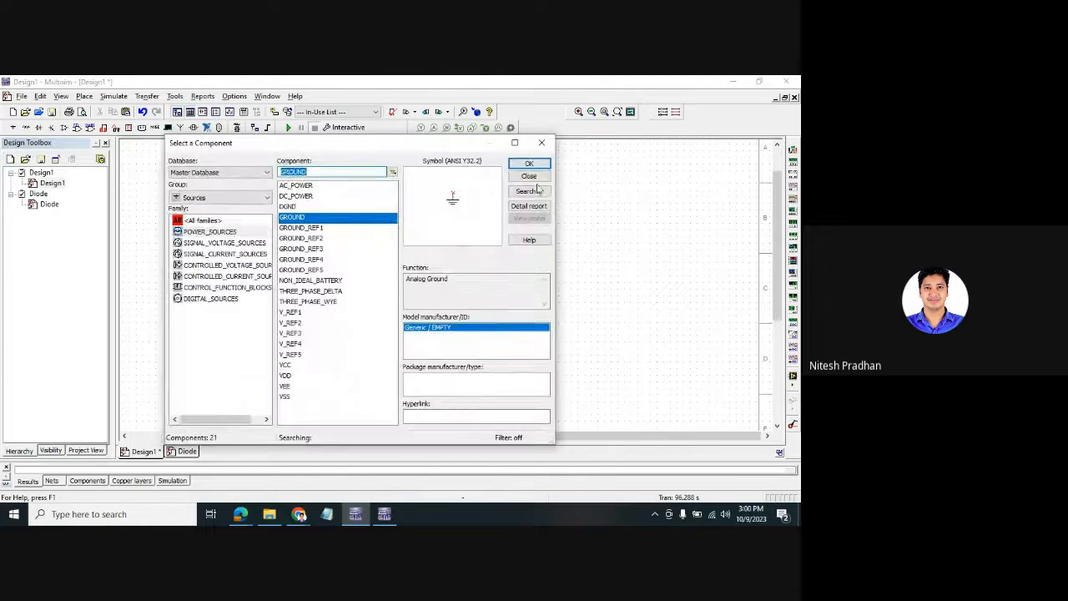
click(265, 197)
click(231, 208)
click(334, 172)
text(led)
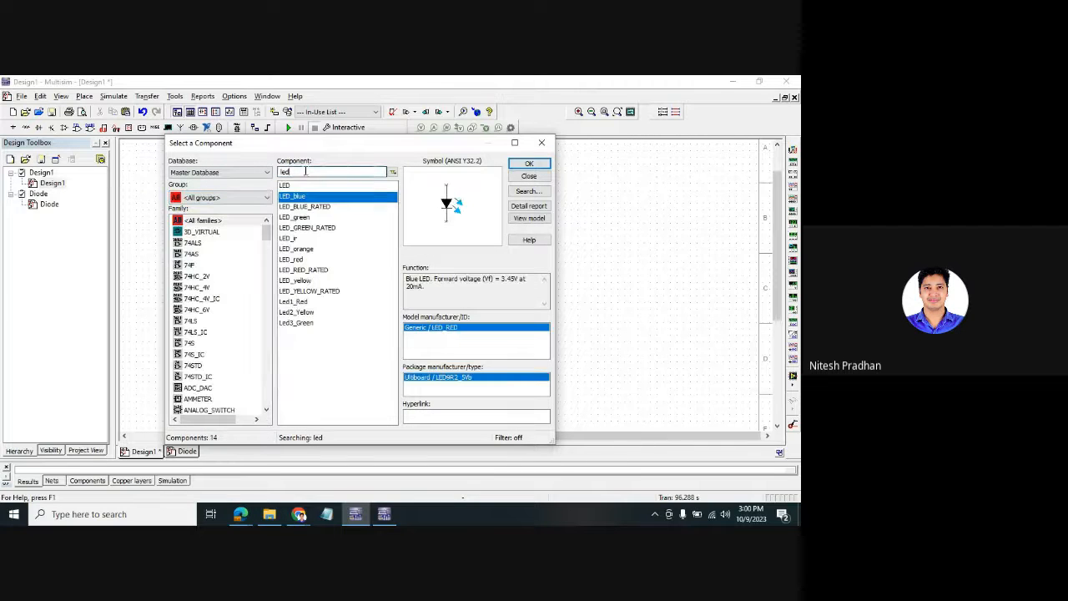
double_click(305, 172)
text(SP)
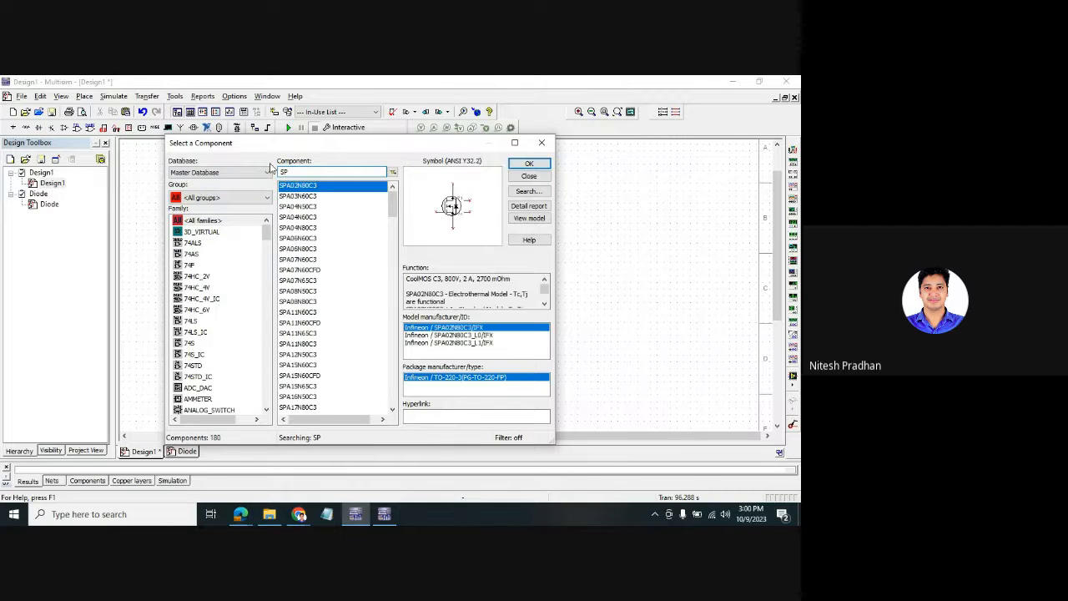
text(ST)
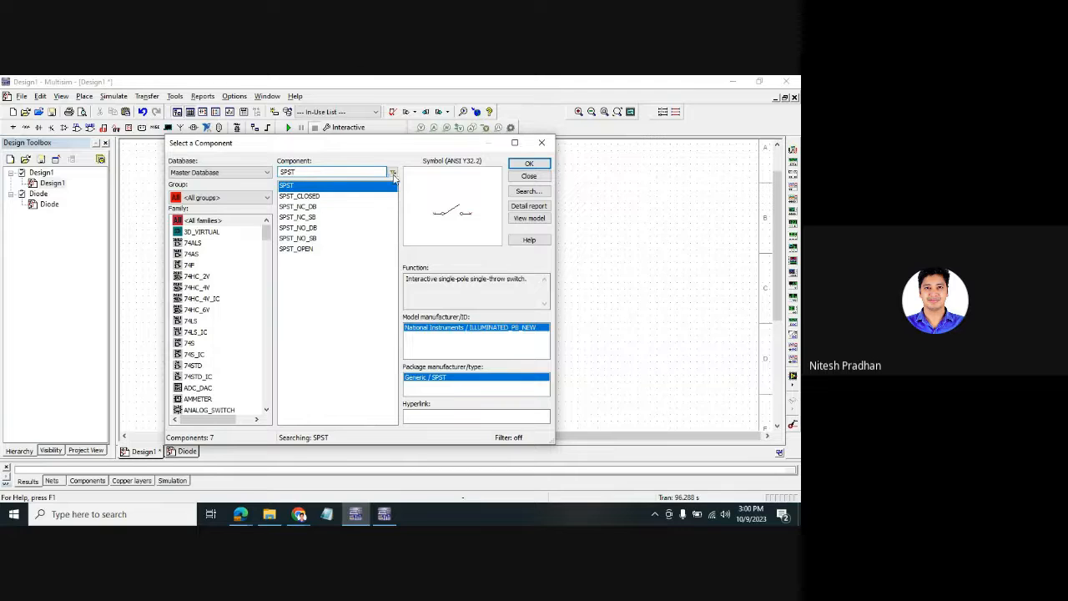
click(529, 164)
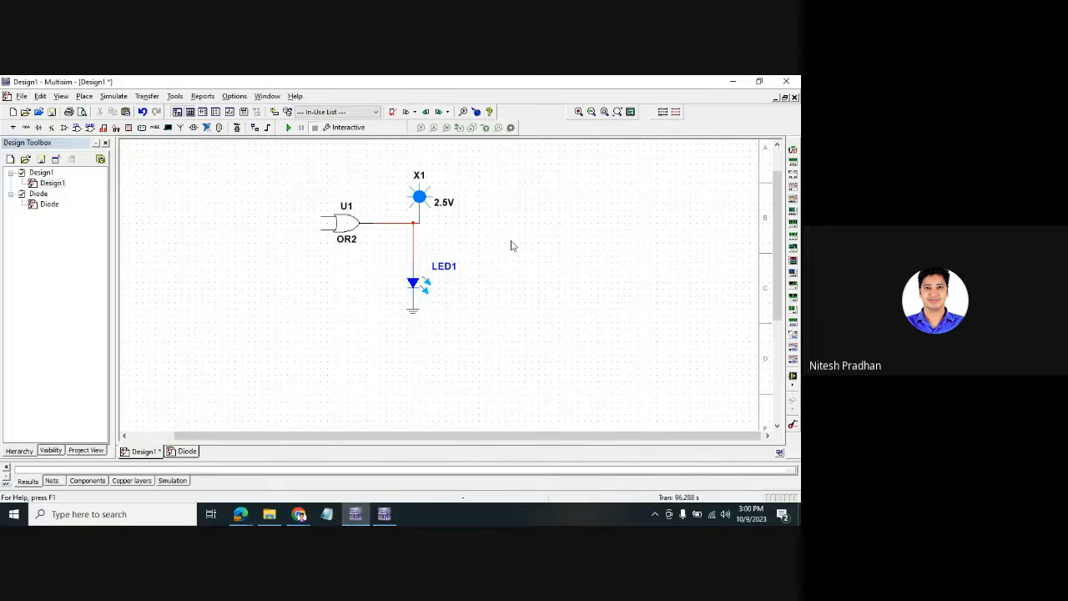
- Place two SPST switches, S1 and S2, one above the other
click(531, 164)
click(214, 219)
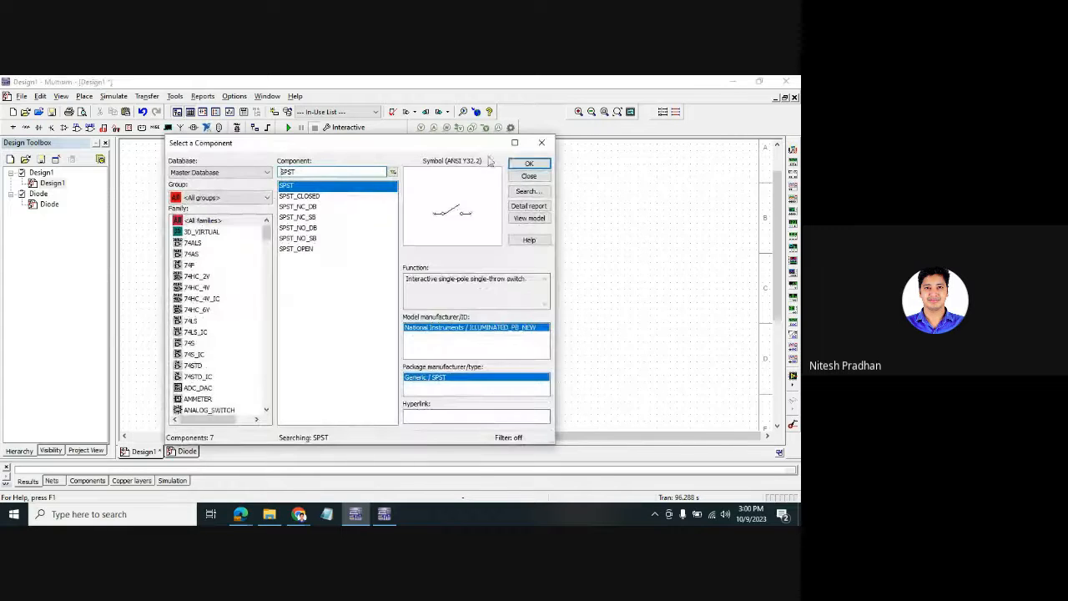
click(529, 163)
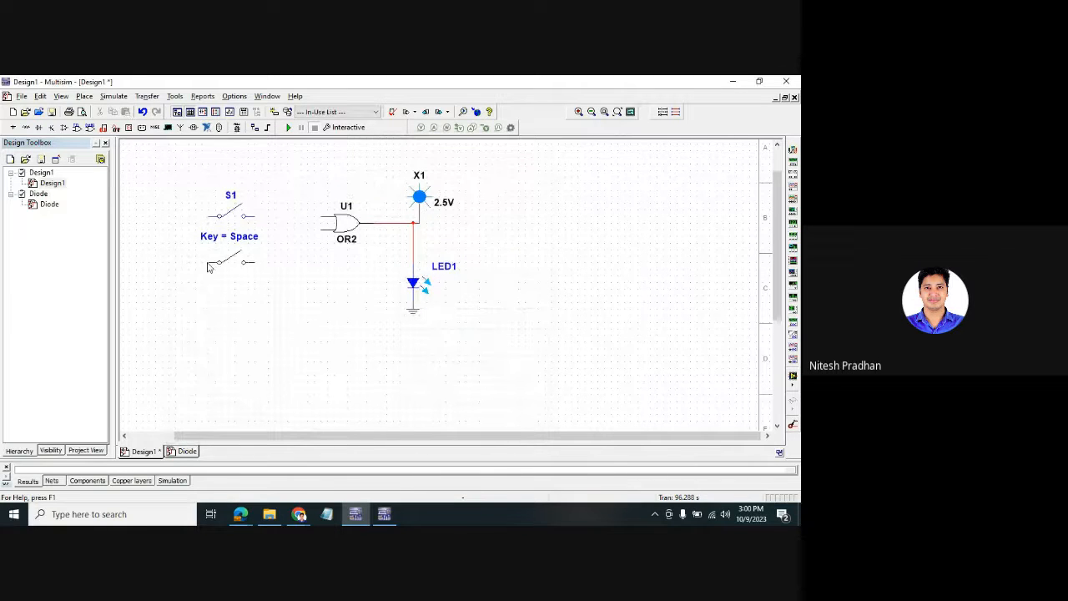
click(215, 264)
click(541, 142)
- Wire S1 and S2 to the OR gate's upper and lower inputs and move S2 lower
click(321, 217)
click(257, 263)
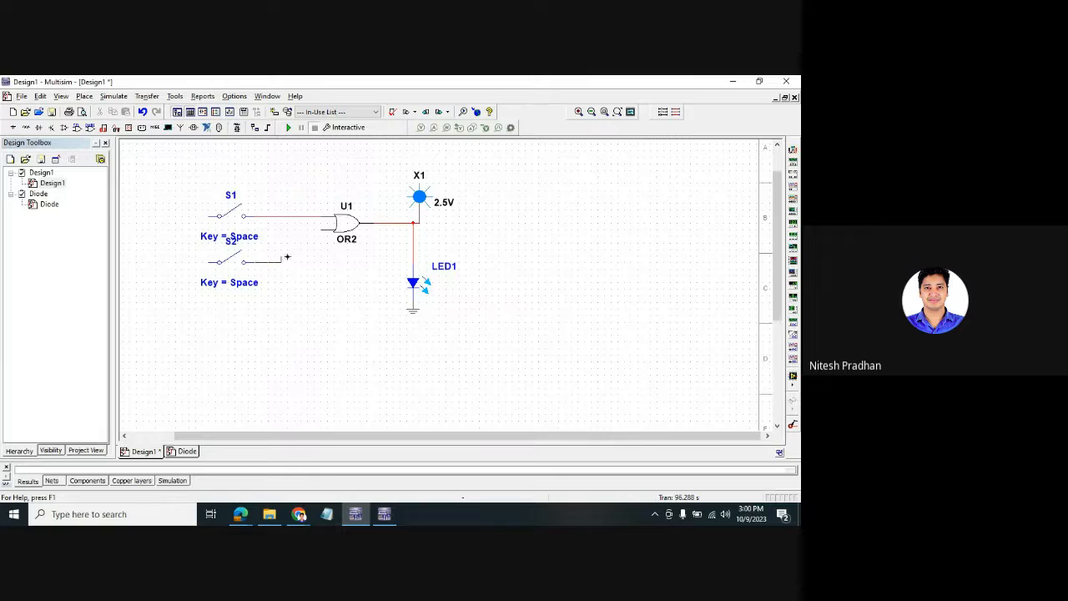
click(322, 229)
drag(271, 293, 255, 277)
click(303, 332)
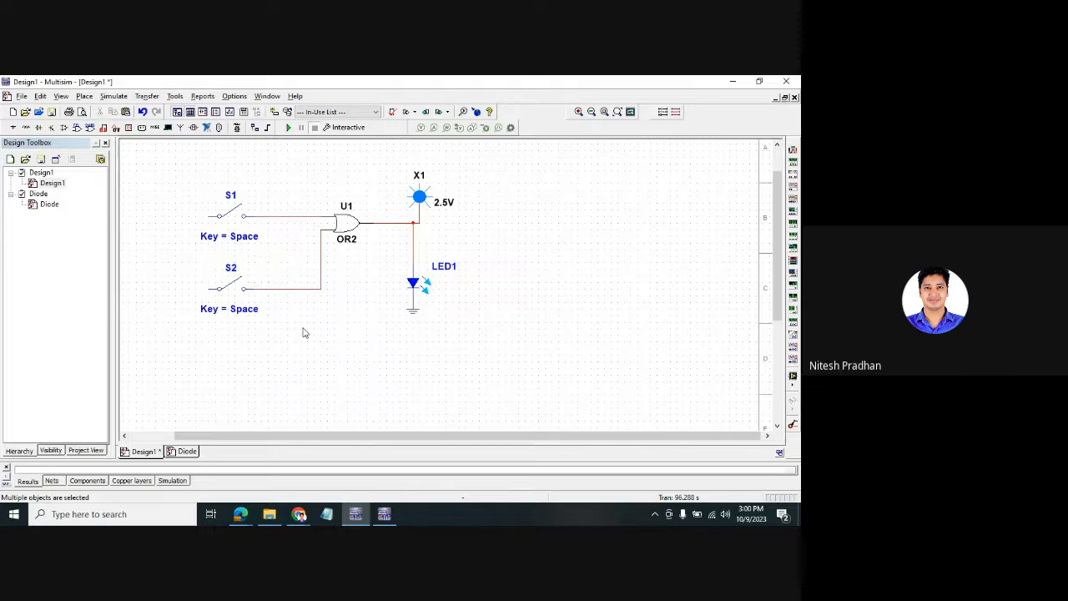
- Place a DC_POWER source V1 from Sources at the left of the switches
right_click(173, 216)
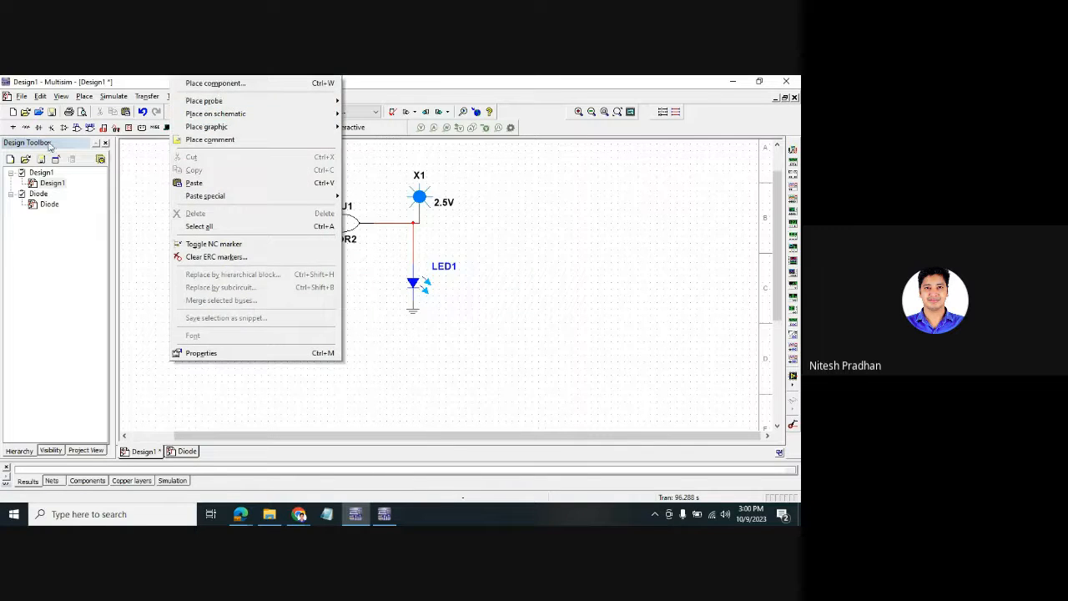
click(215, 83)
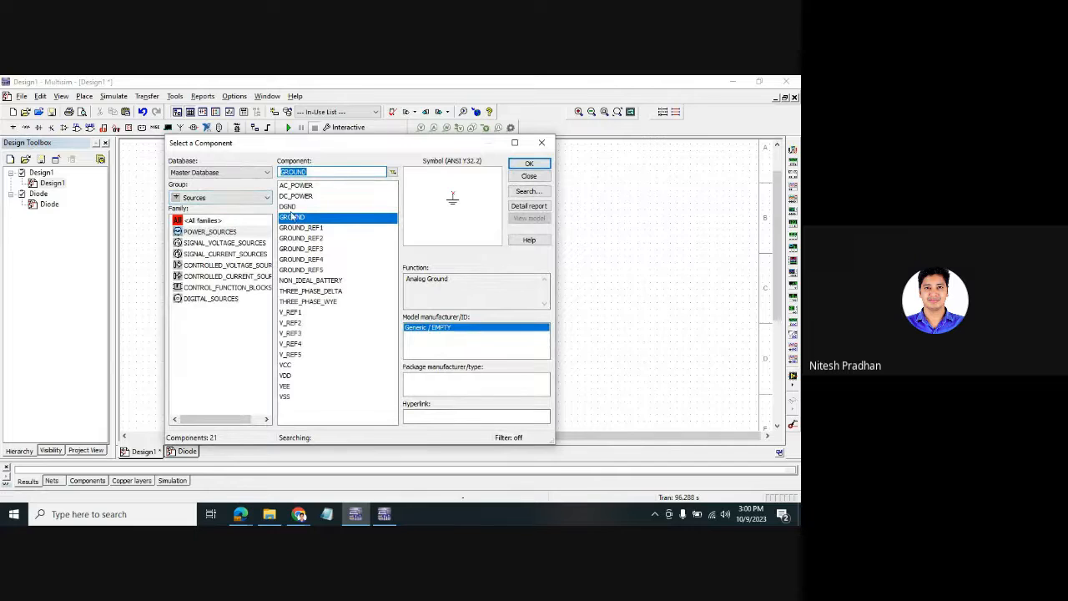
click(297, 185)
click(299, 197)
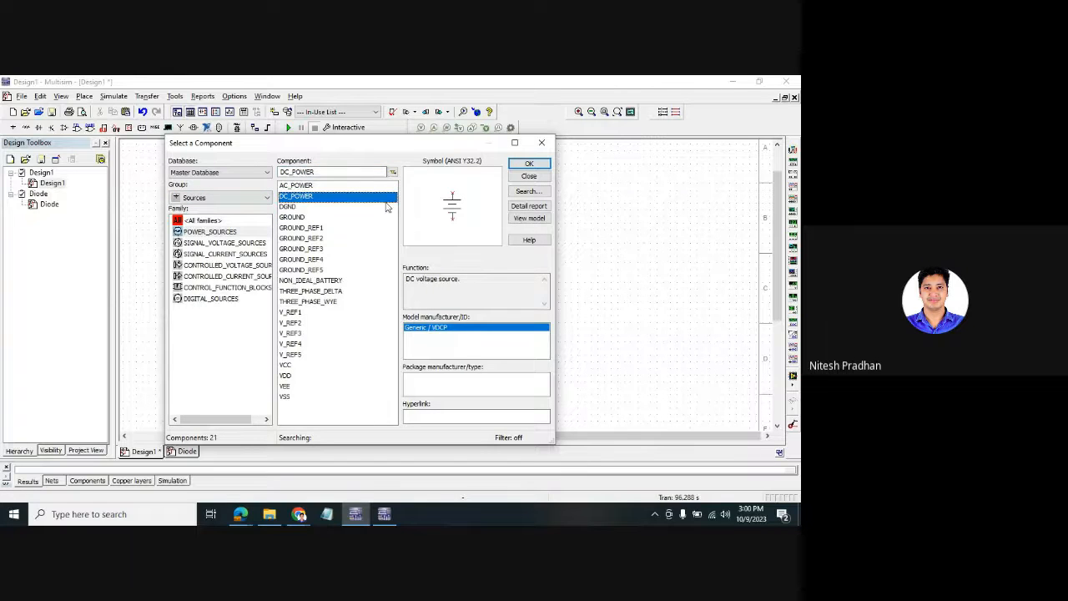
click(518, 164)
click(143, 240)
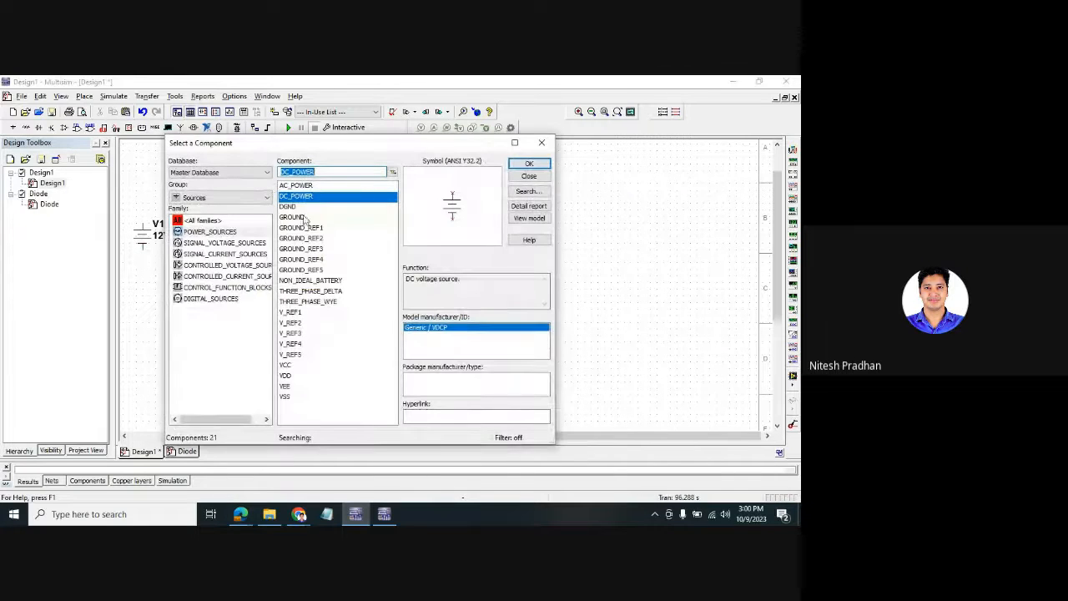
click(542, 143)
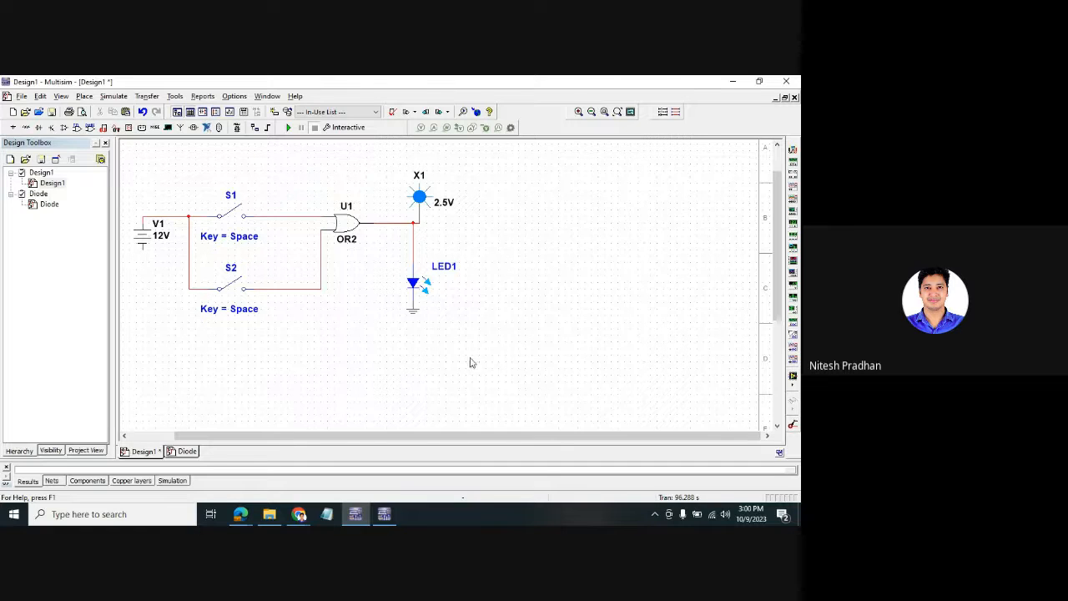
- Ground the V1 source and set its voltage to 9 V
click(413, 320)
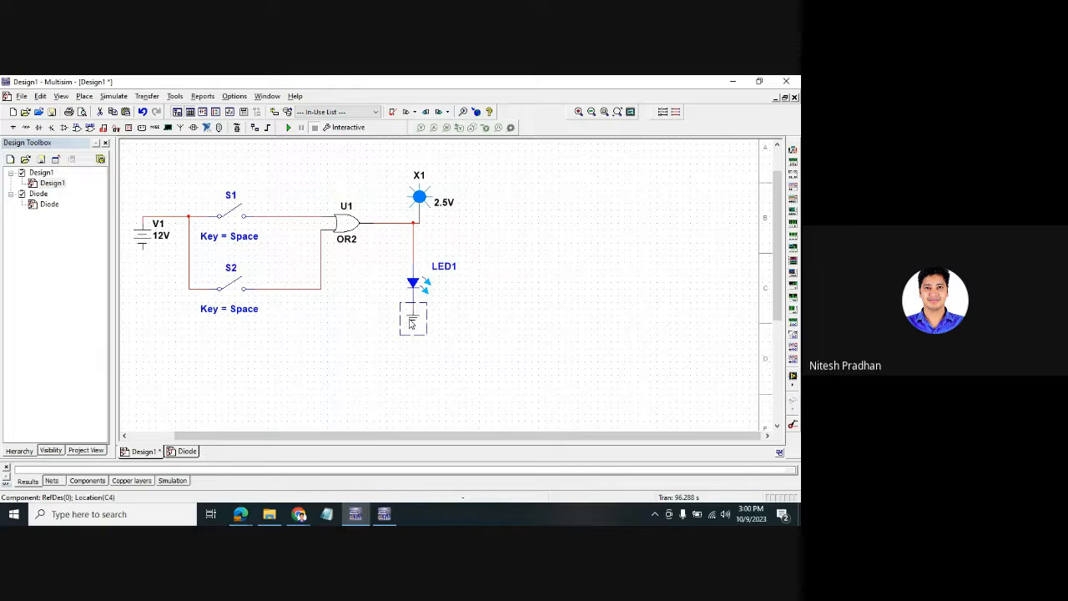
click(151, 355)
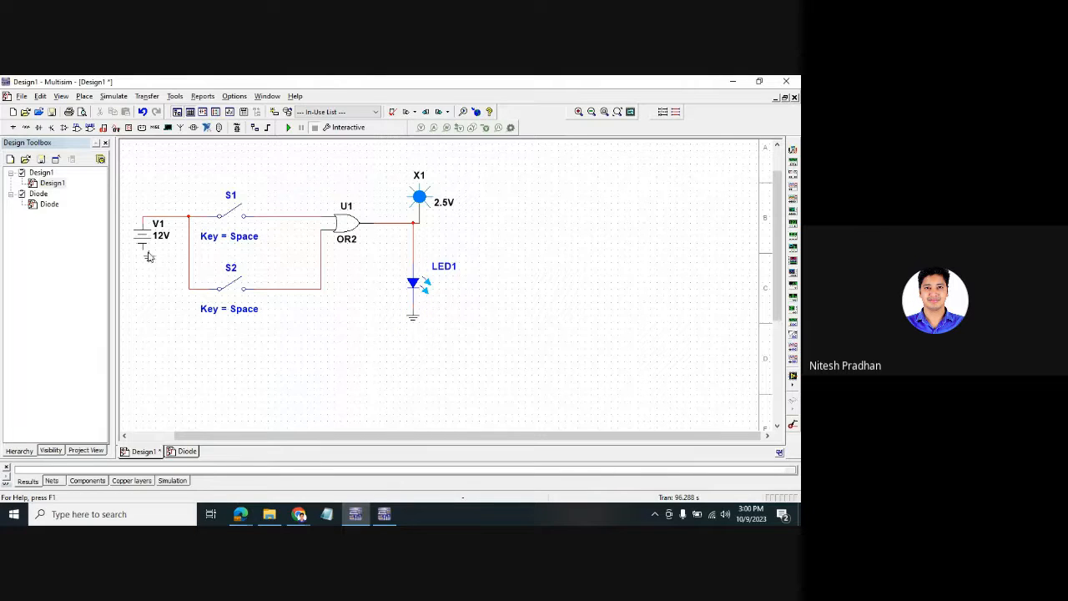
drag(144, 257, 145, 294)
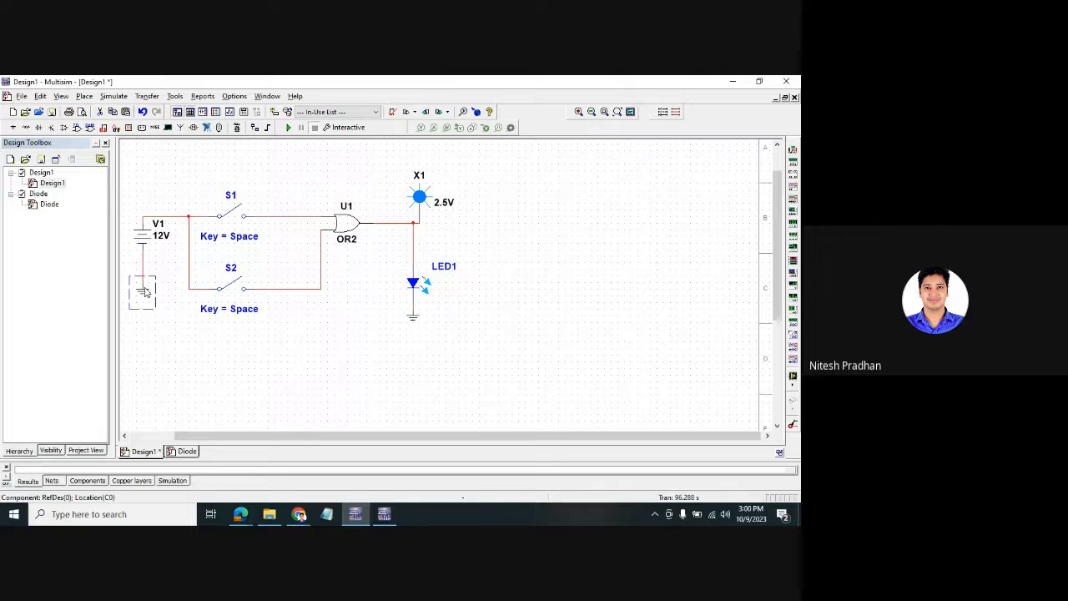
click(161, 292)
double_click(164, 238)
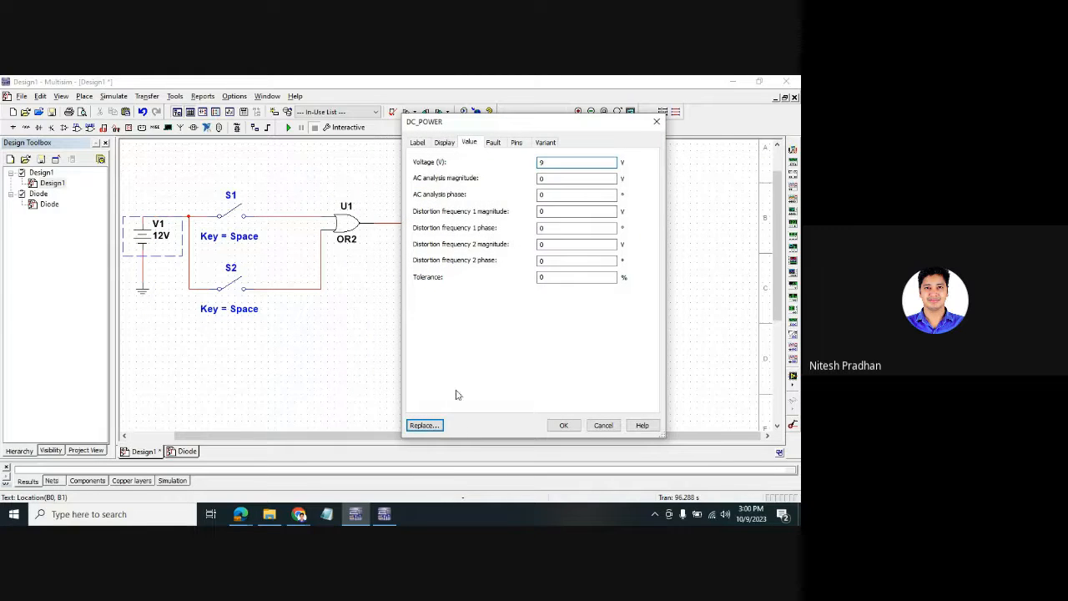
click(561, 427)
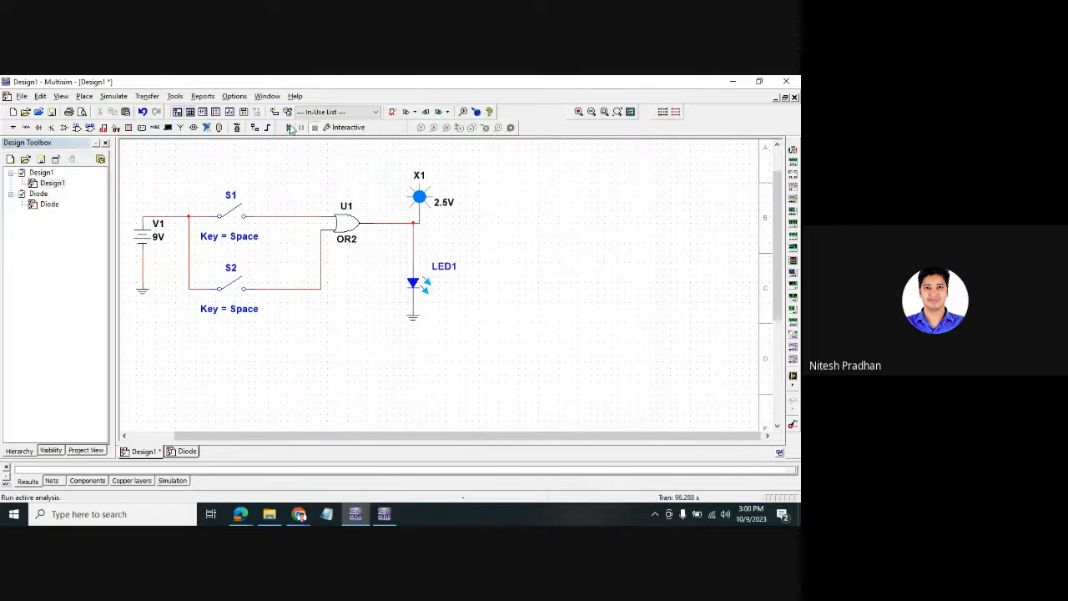
- Run the simulation, closing and opening S1 and S2 to watch the output
click(290, 128)
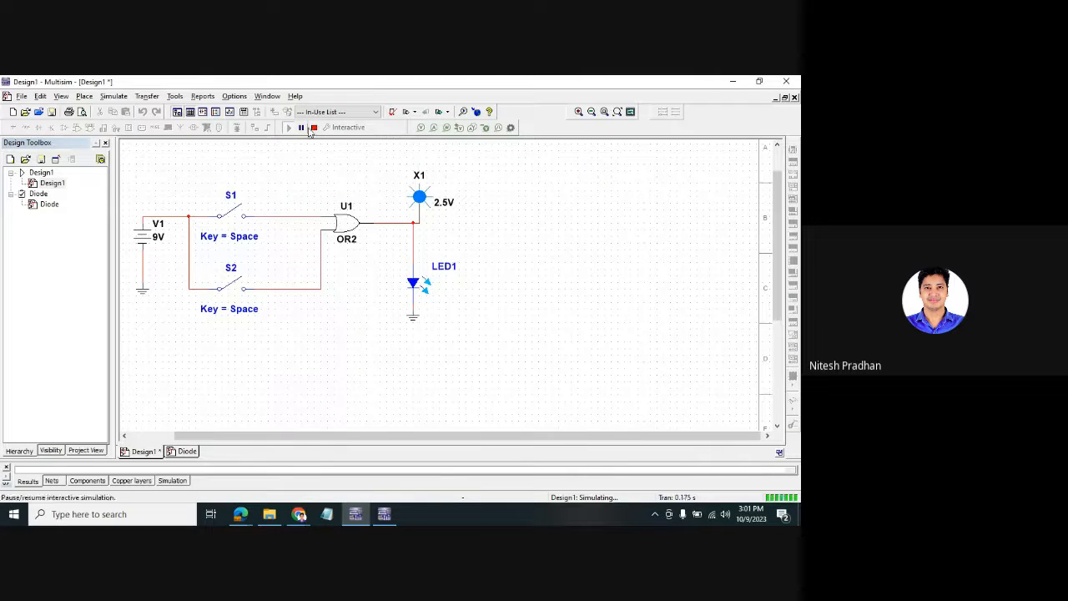
click(315, 128)
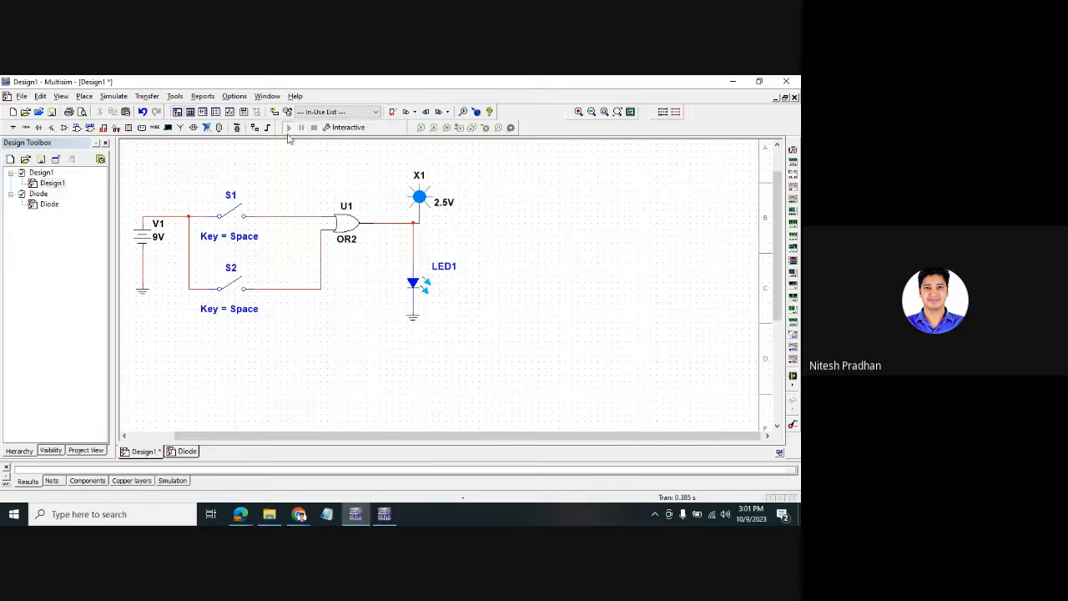
click(289, 128)
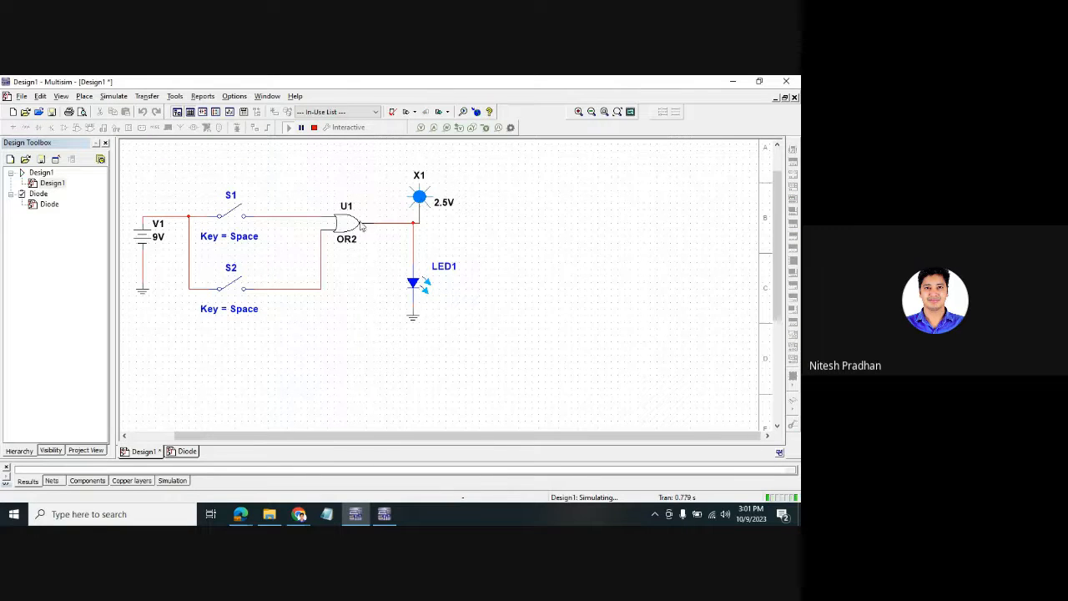
click(233, 212)
click(232, 287)
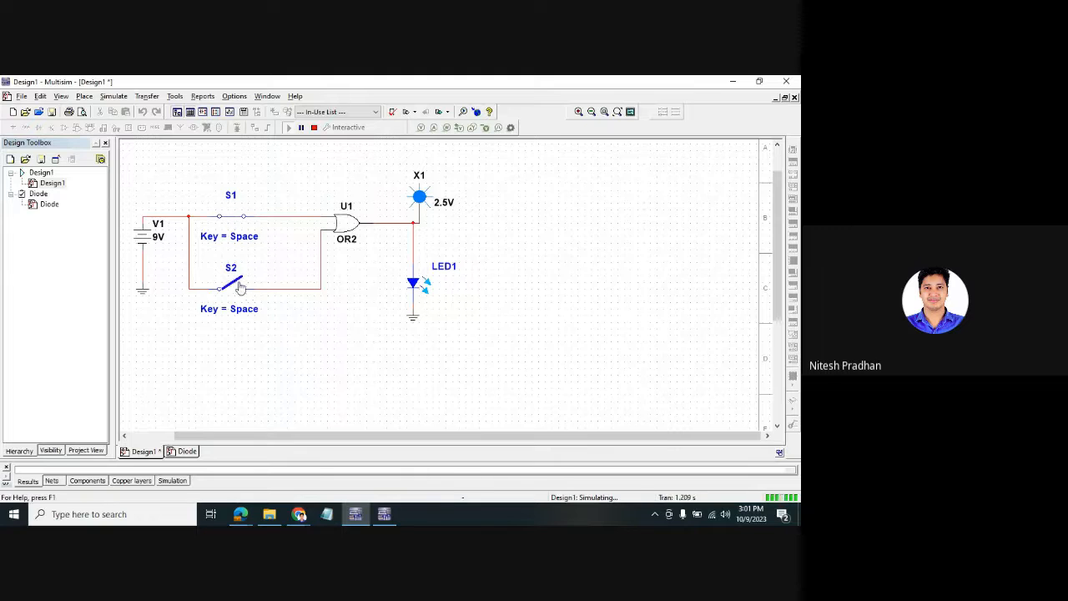
click(232, 289)
click(233, 213)
click(314, 127)
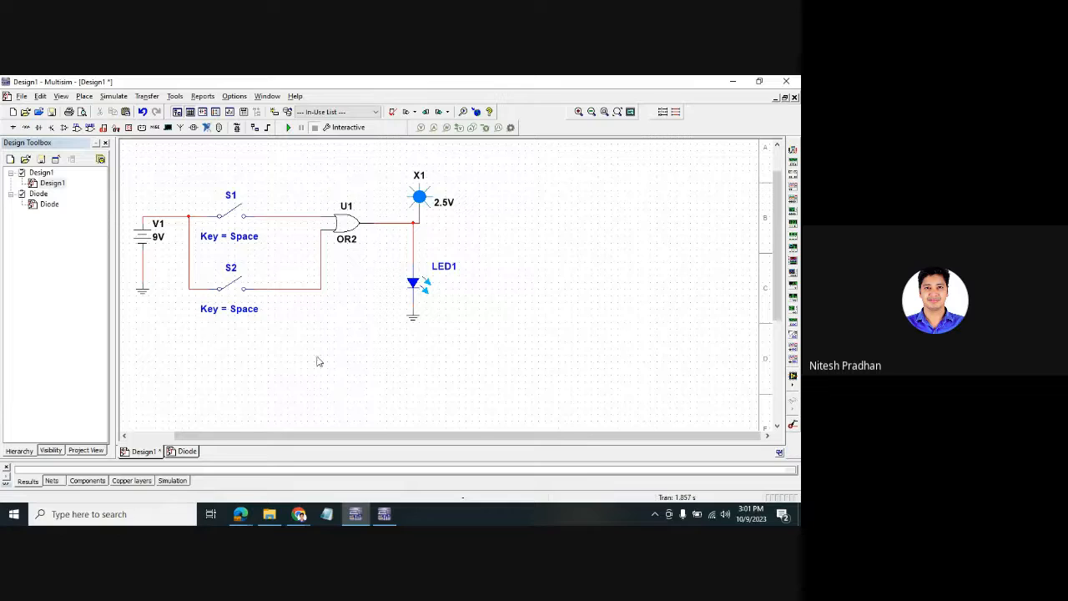
- Leave S1 open and S2 closed, then run and stop the simulation again
click(237, 212)
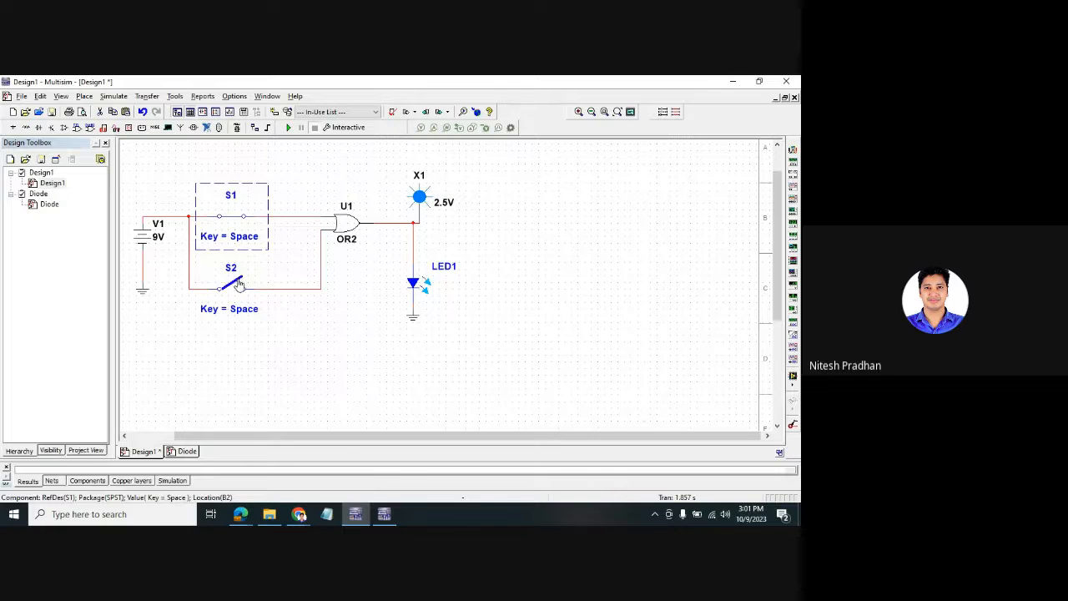
click(237, 289)
click(234, 212)
click(237, 288)
click(289, 127)
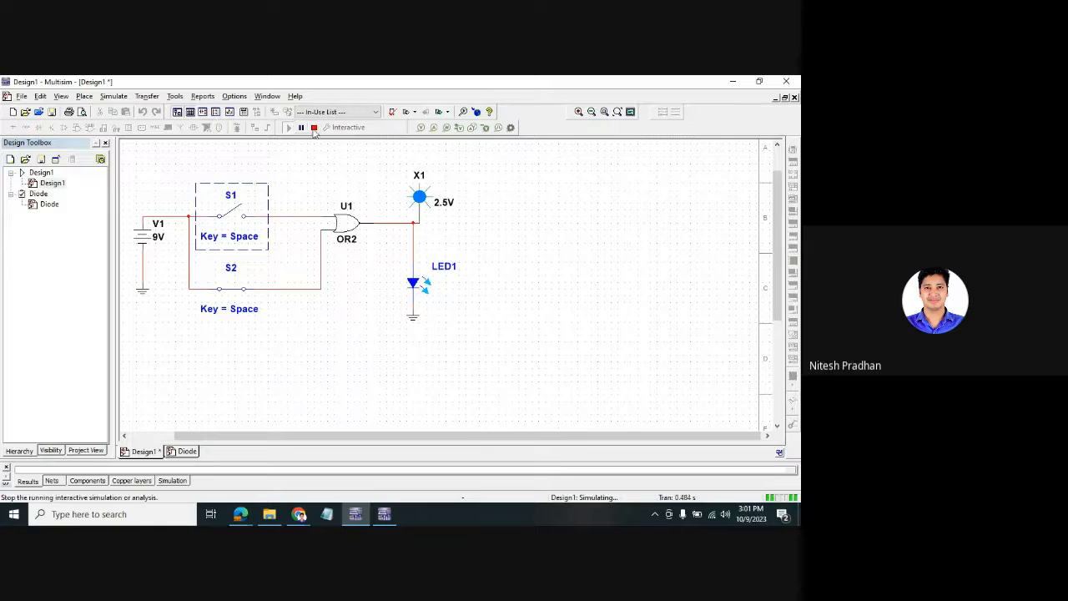
click(314, 127)
- Shift U1, X1, LED1 and ground right, and delete the switch and V1 wires
drag(560, 395, 337, 176)
drag(349, 222, 427, 222)
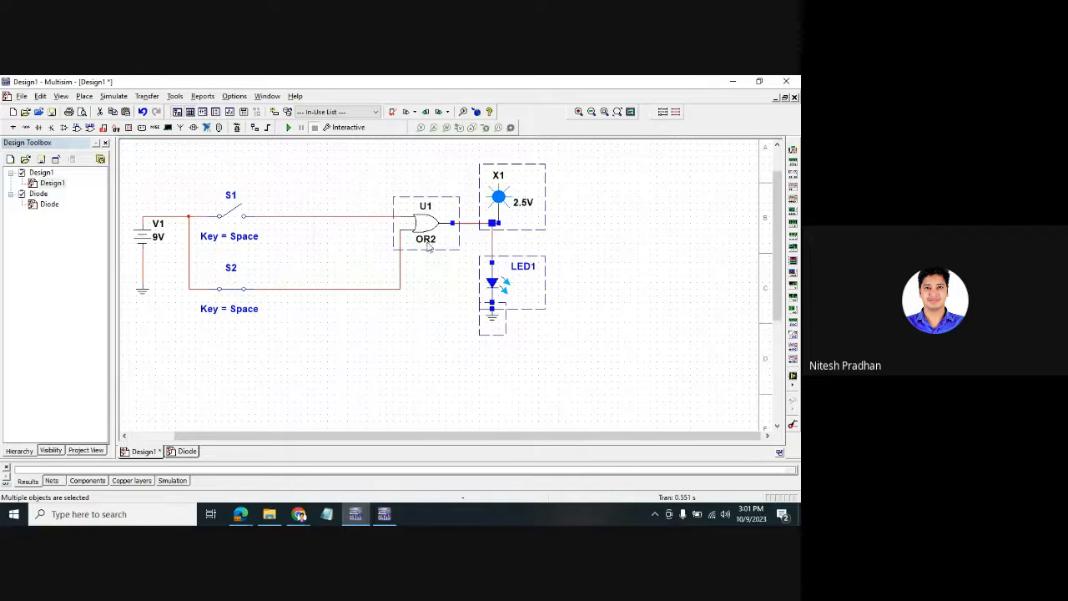
click(332, 201)
click(336, 217)
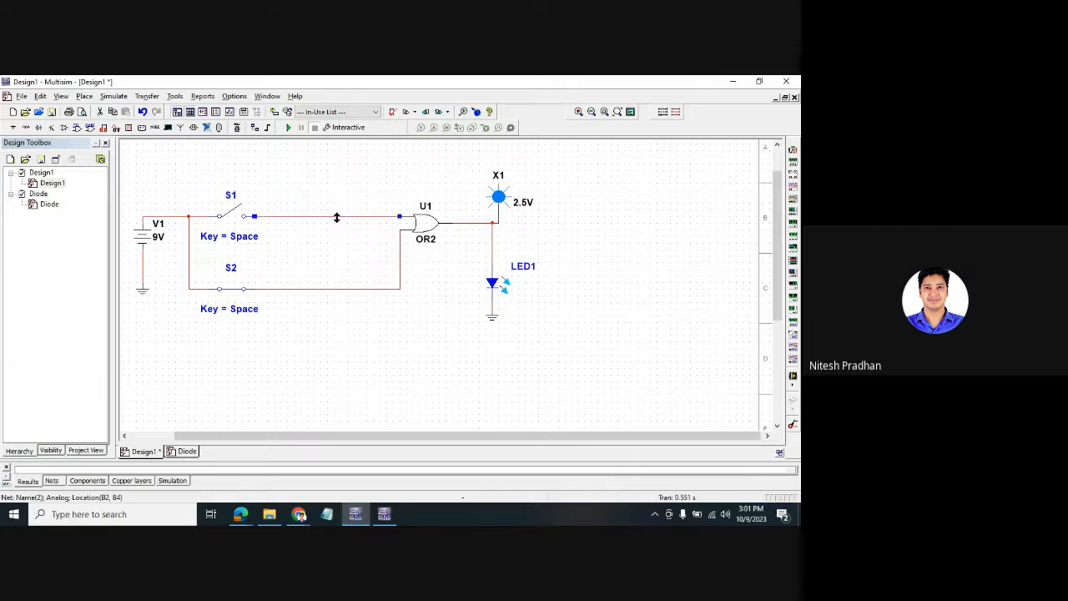
key(Delete)
click(322, 289)
key(Delete)
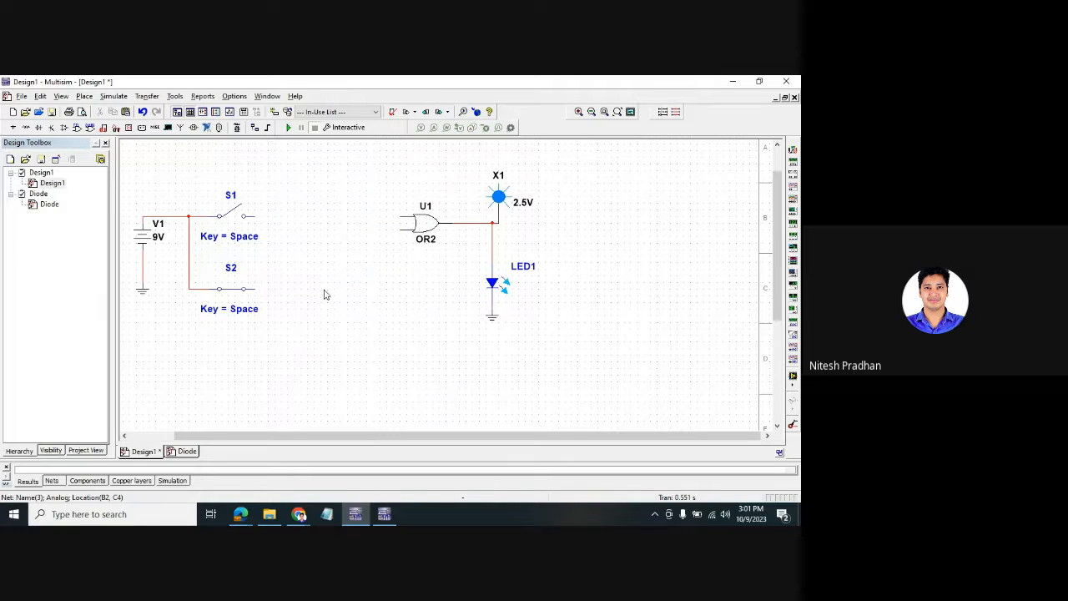
key(Delete)
click(191, 217)
key(Delete)
- Rotate S1 and S2 upright with Ctrl+R and set them side by side
click(255, 246)
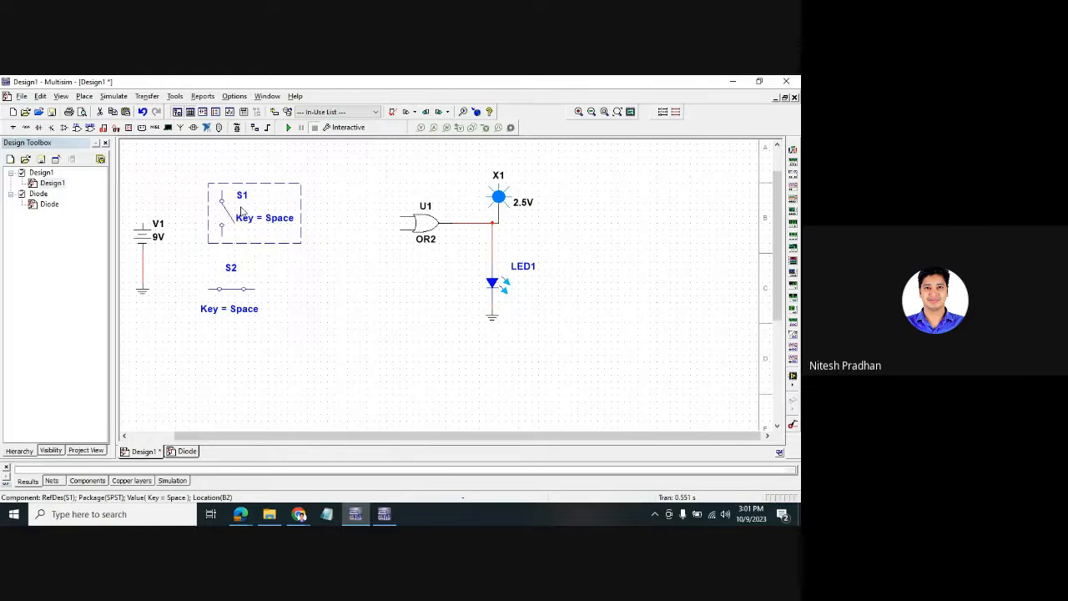
key(ctrl+r)
drag(326, 310, 208, 275)
key(ctrl+r)
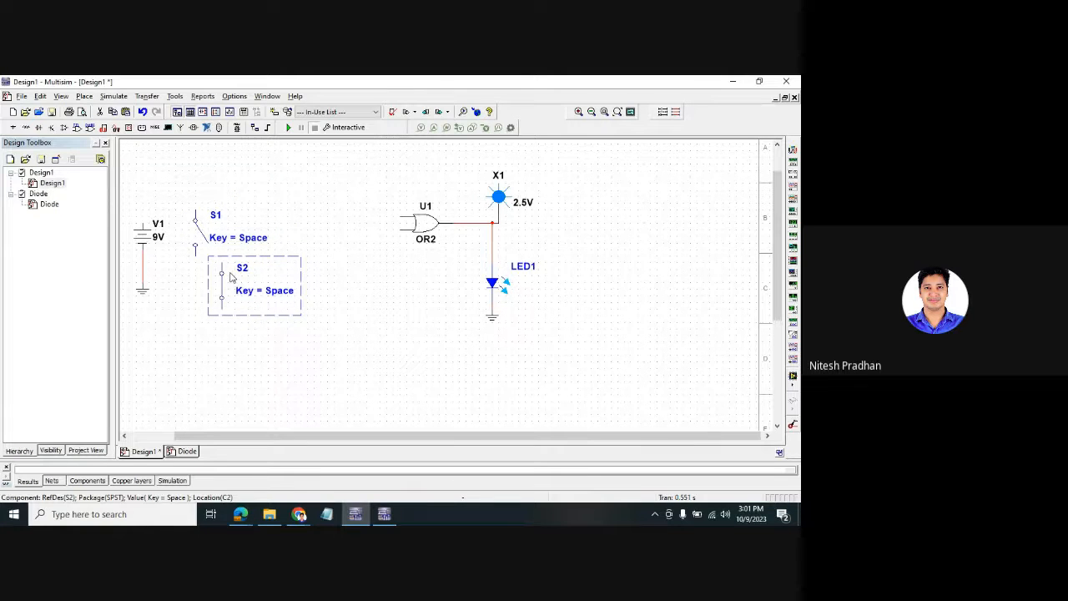
drag(281, 227, 278, 226)
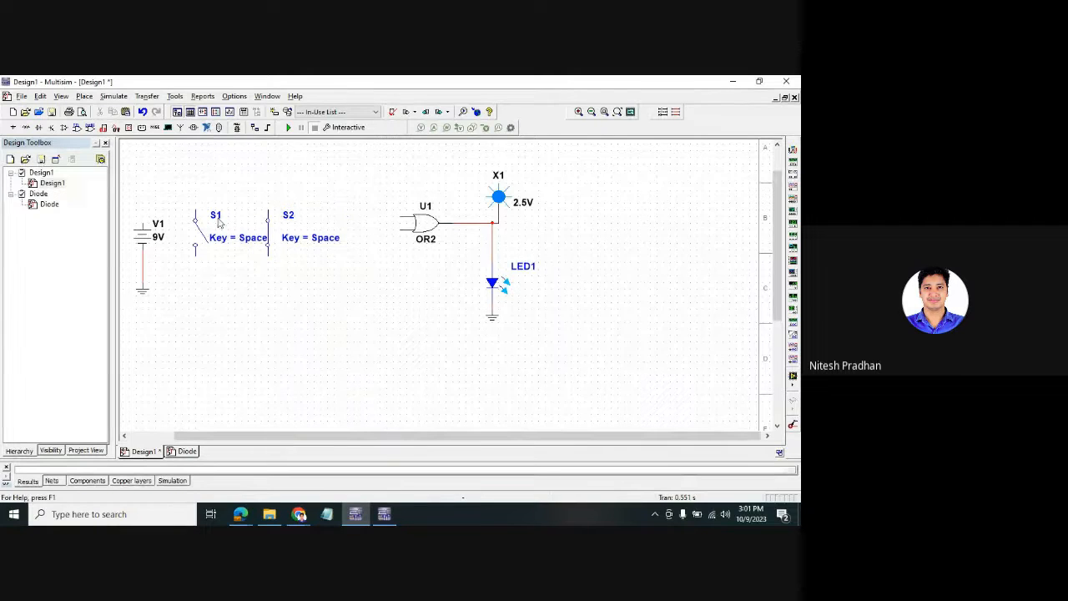
drag(179, 182, 291, 289)
click(290, 289)
- Place two Basic 1k resistors, R1 and R2, and rotate both vertical
right_click(268, 338)
click(308, 84)
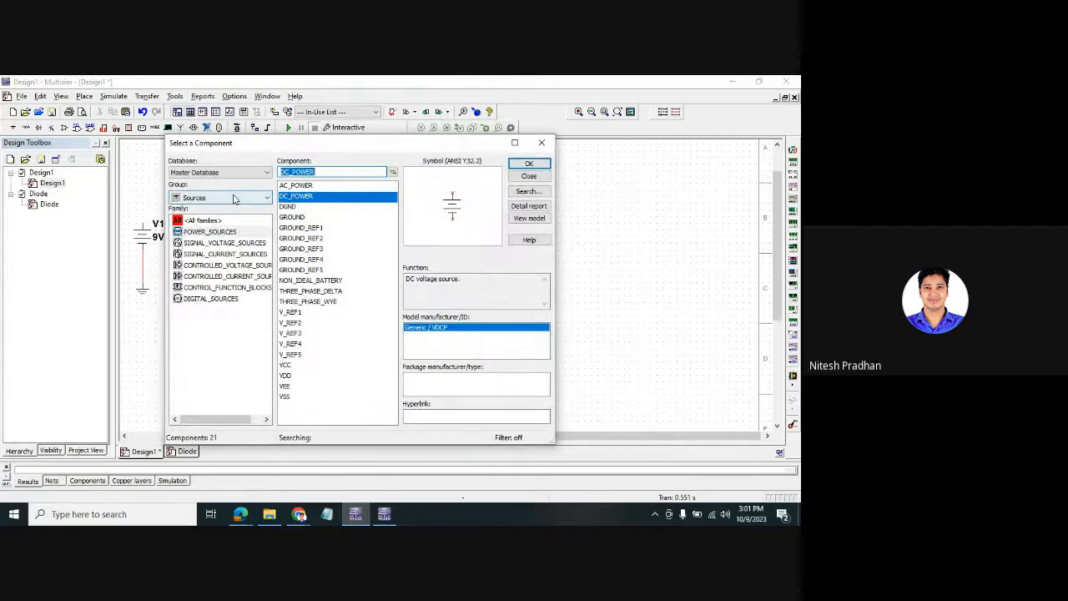
click(234, 197)
click(228, 234)
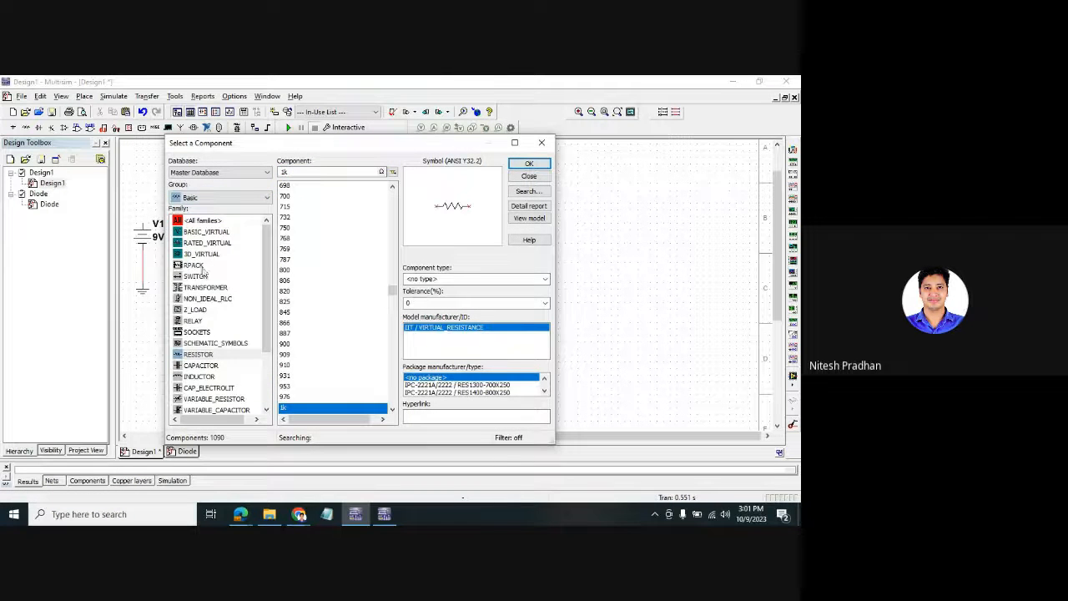
click(529, 166)
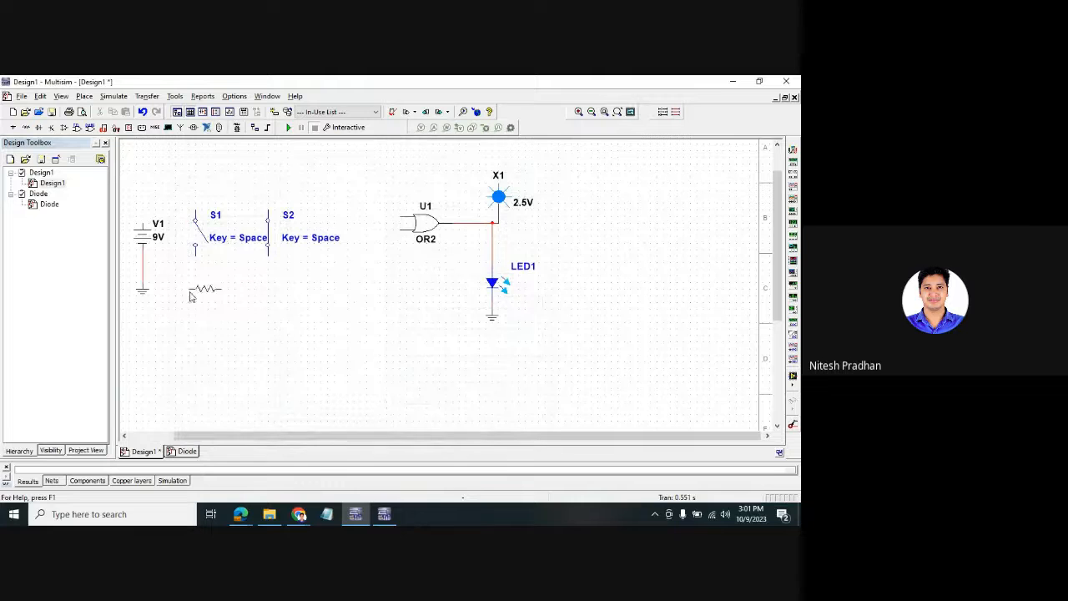
click(212, 327)
click(529, 163)
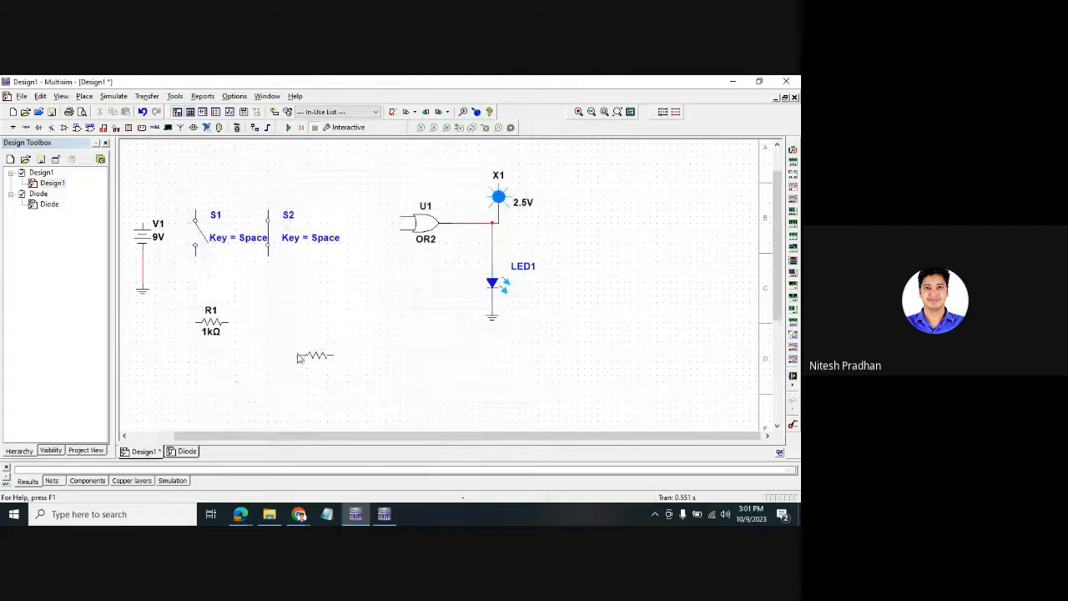
click(287, 327)
click(530, 175)
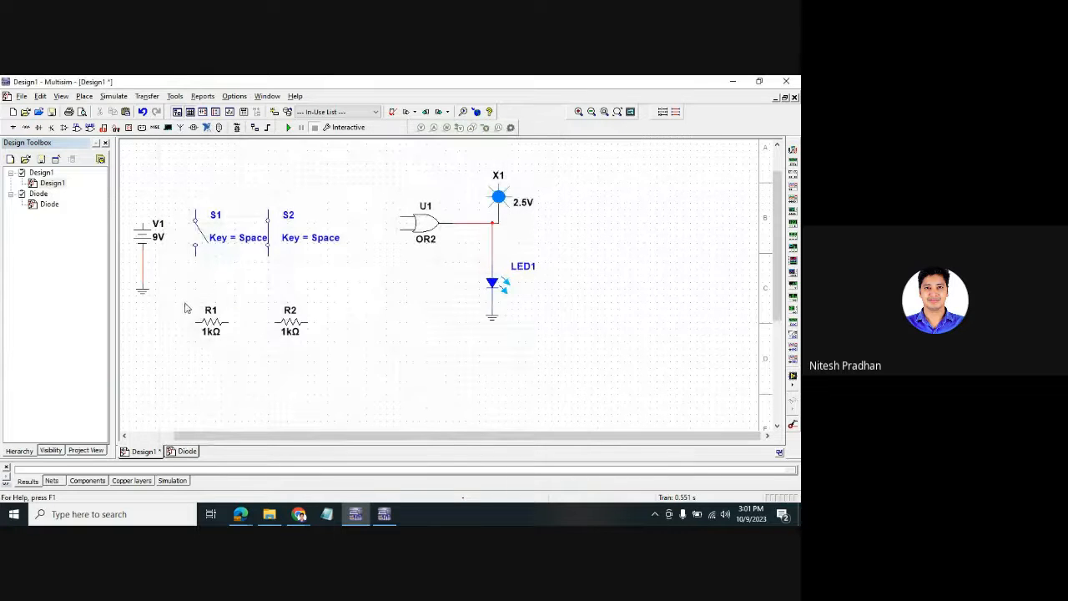
drag(185, 299, 316, 362)
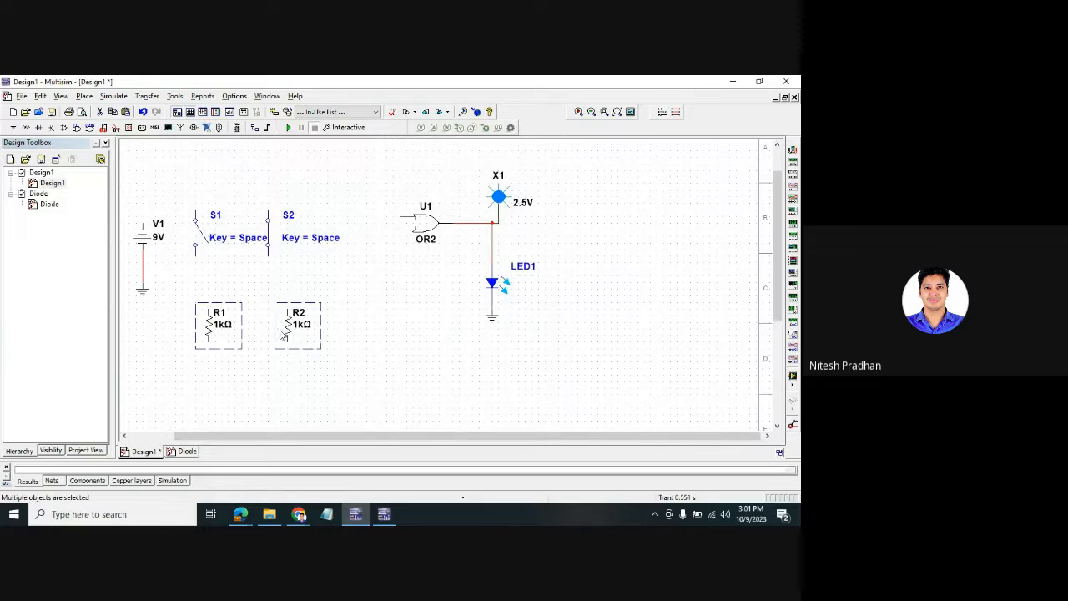
key(ctrl+r)
- Set R1 and R2 to 10 kΩ and move them up under the switches
click(233, 334)
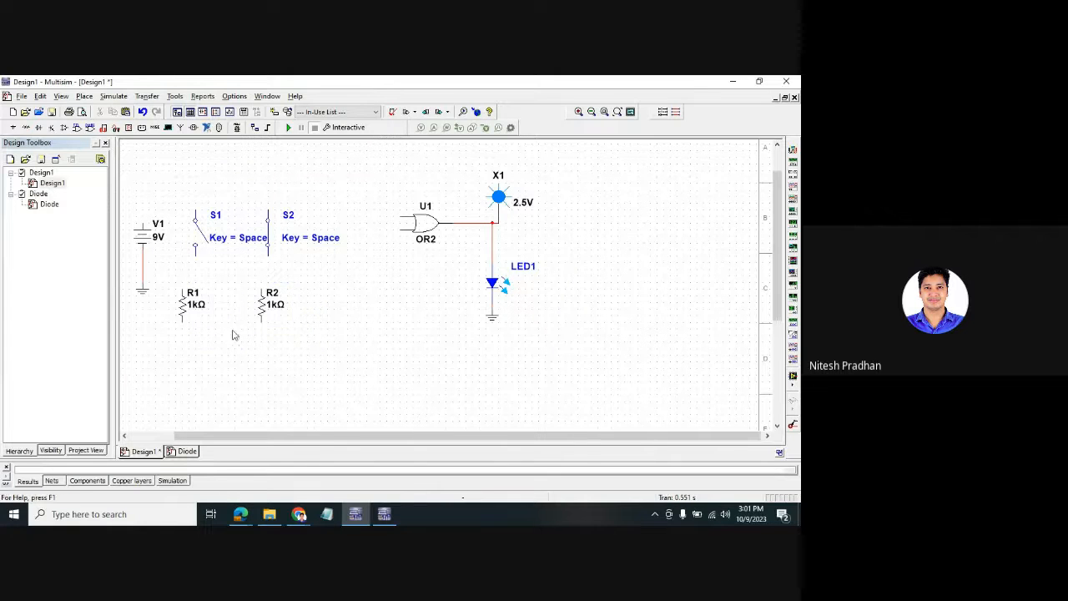
double_click(194, 305)
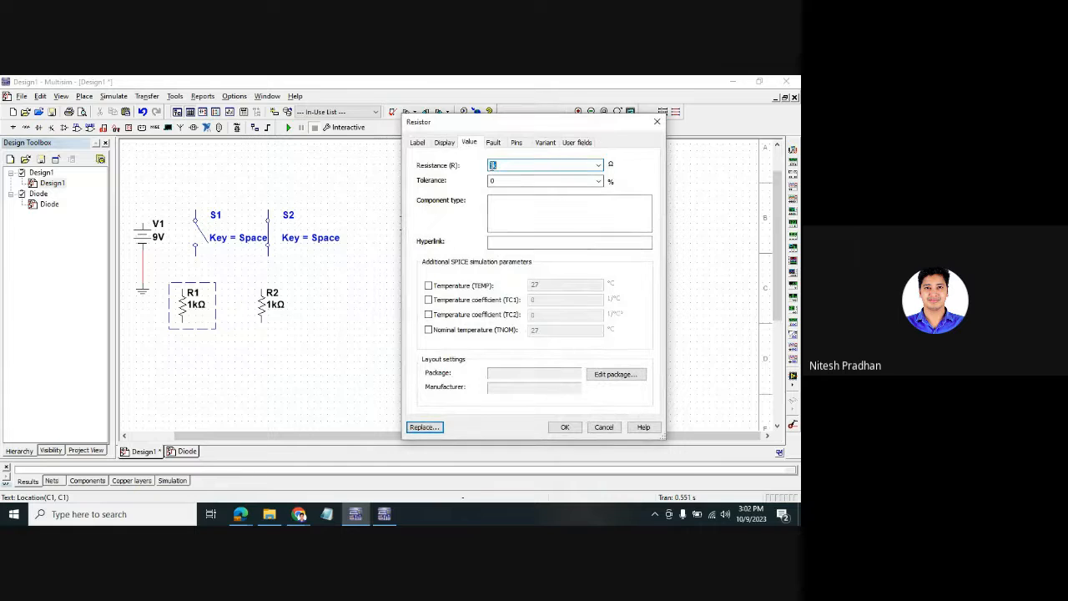
click(539, 202)
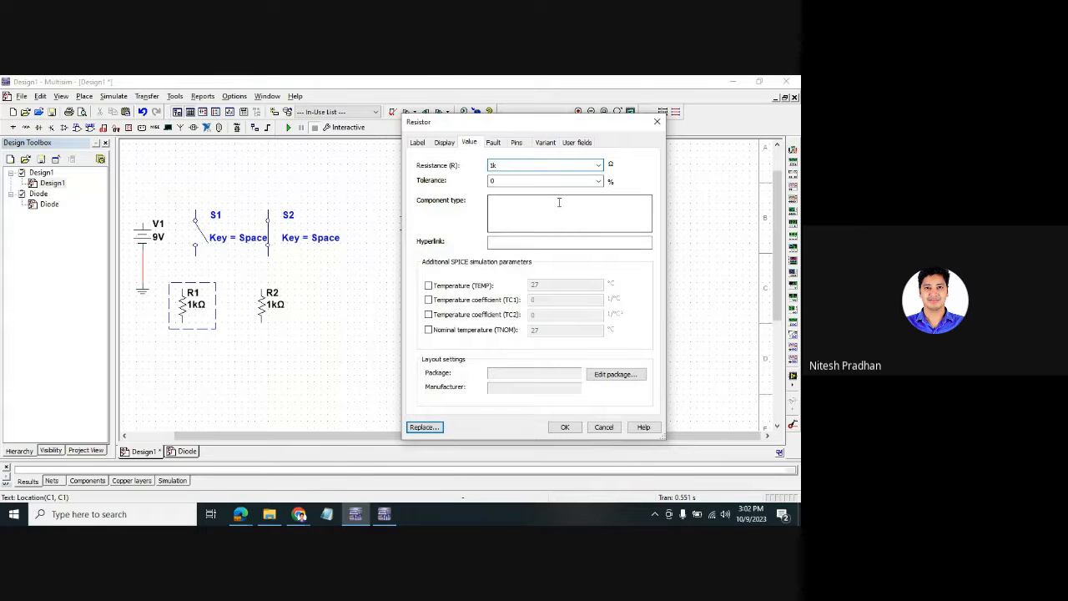
text(0)
click(565, 427)
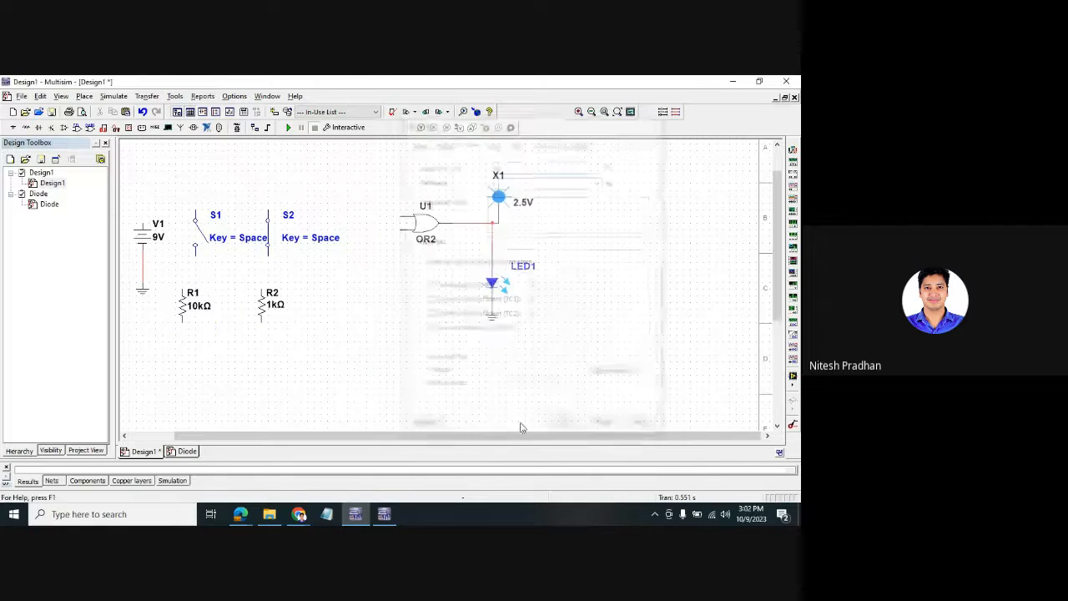
double_click(272, 305)
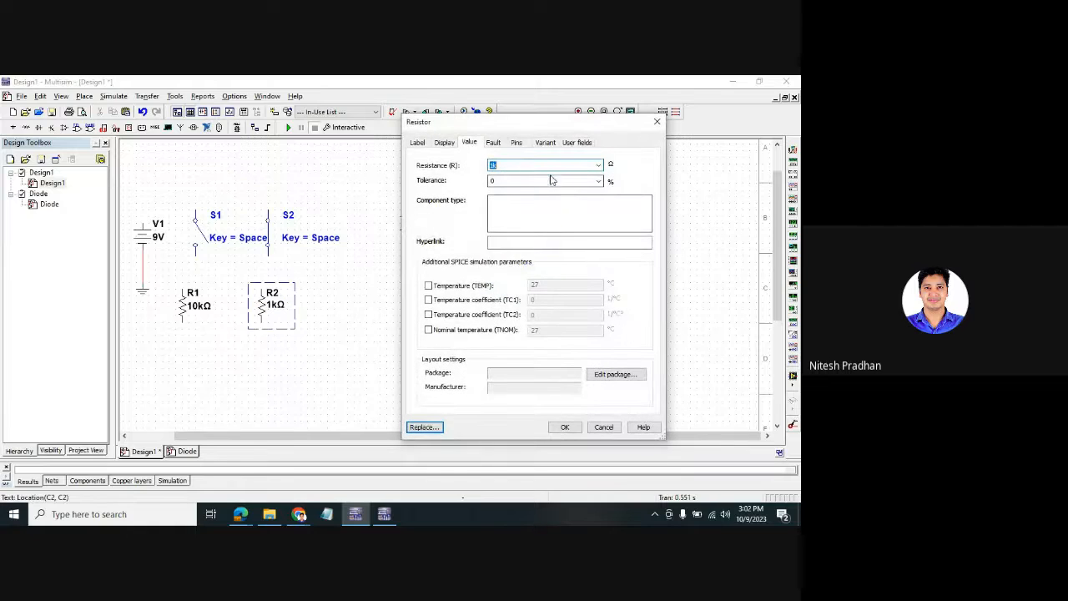
text(10)
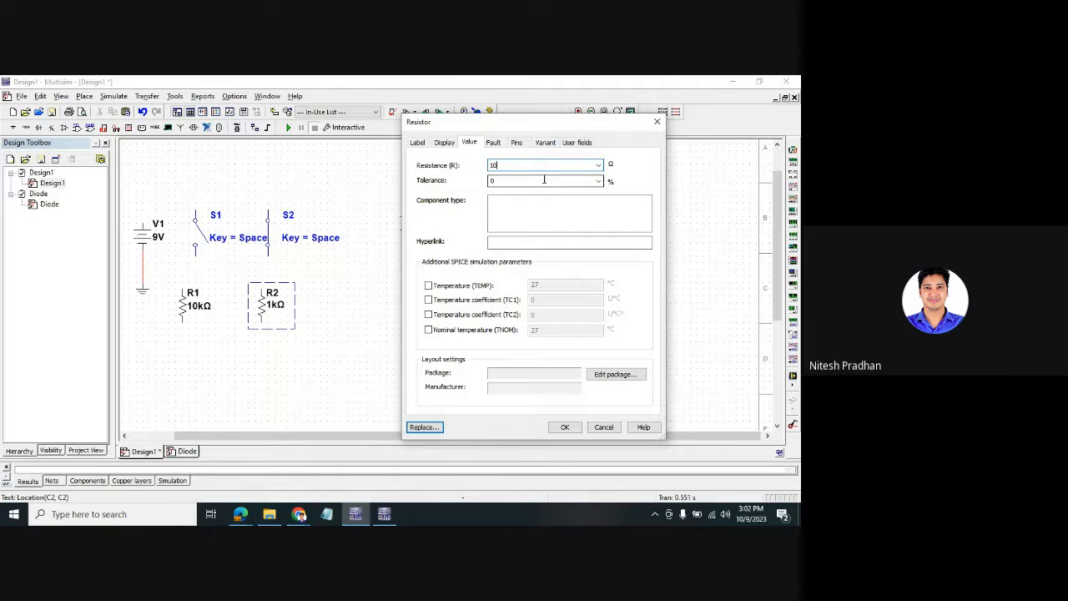
text(k)
click(565, 427)
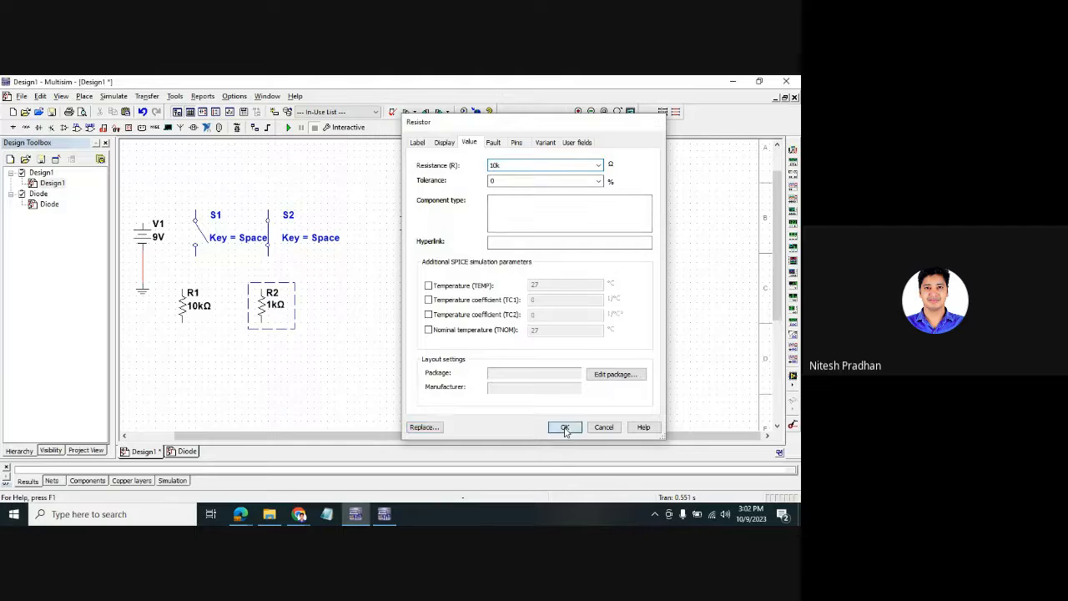
drag(316, 354, 193, 272)
- Join S1 to R1, lower the ground, and wire both resistor bottoms to it
click(312, 398)
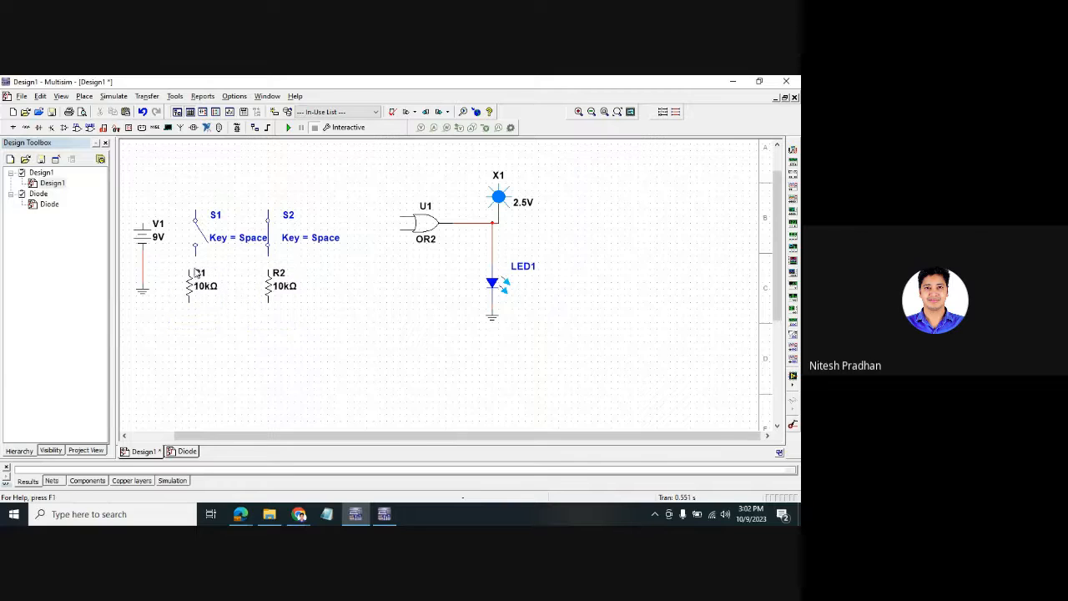
click(190, 269)
drag(190, 287, 197, 289)
drag(143, 294, 154, 375)
click(155, 374)
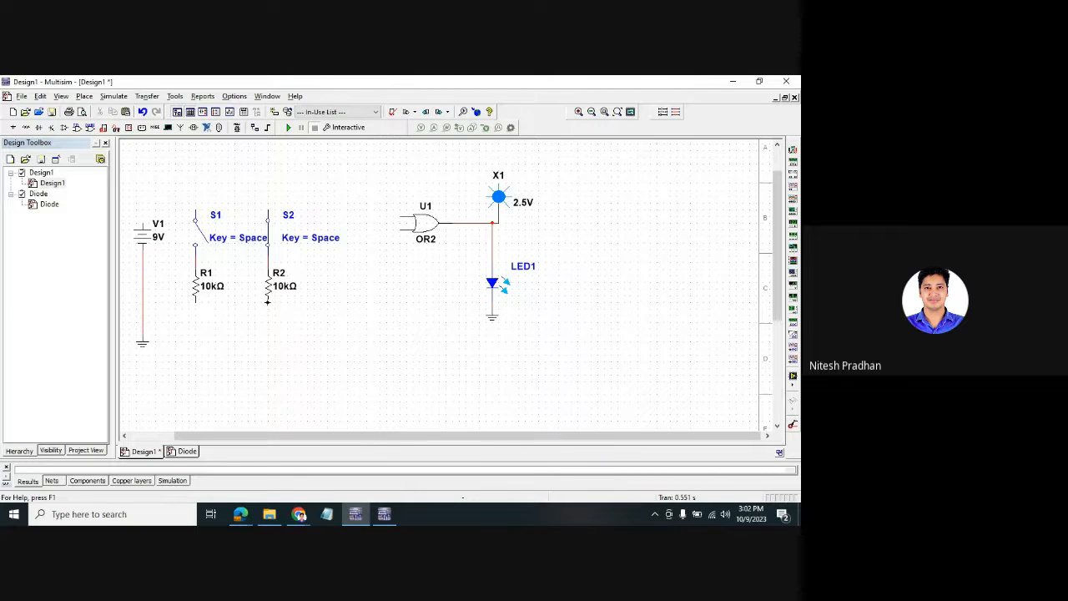
click(142, 315)
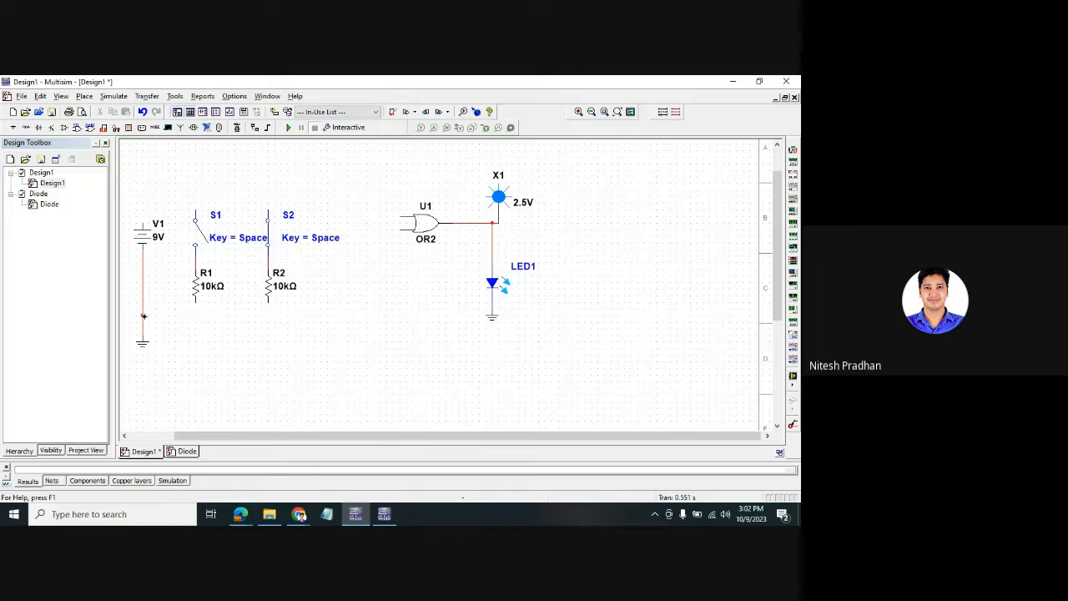
click(194, 304)
click(195, 315)
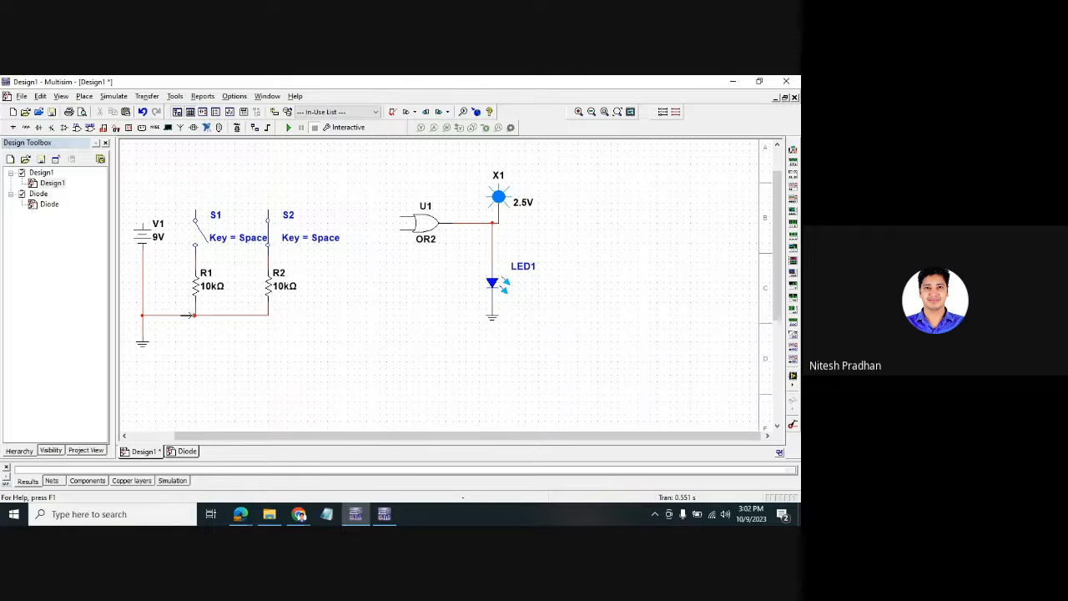
- Wire V1's top to the switches and each switch–resistor node to a U1 input, then simulate
click(143, 219)
click(267, 217)
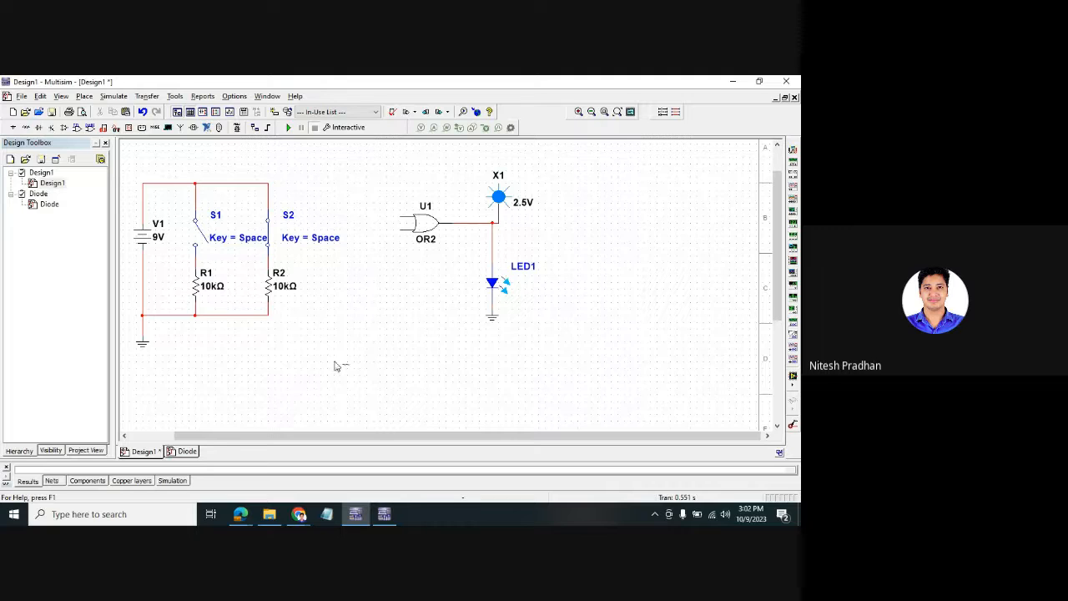
drag(340, 365, 196, 299)
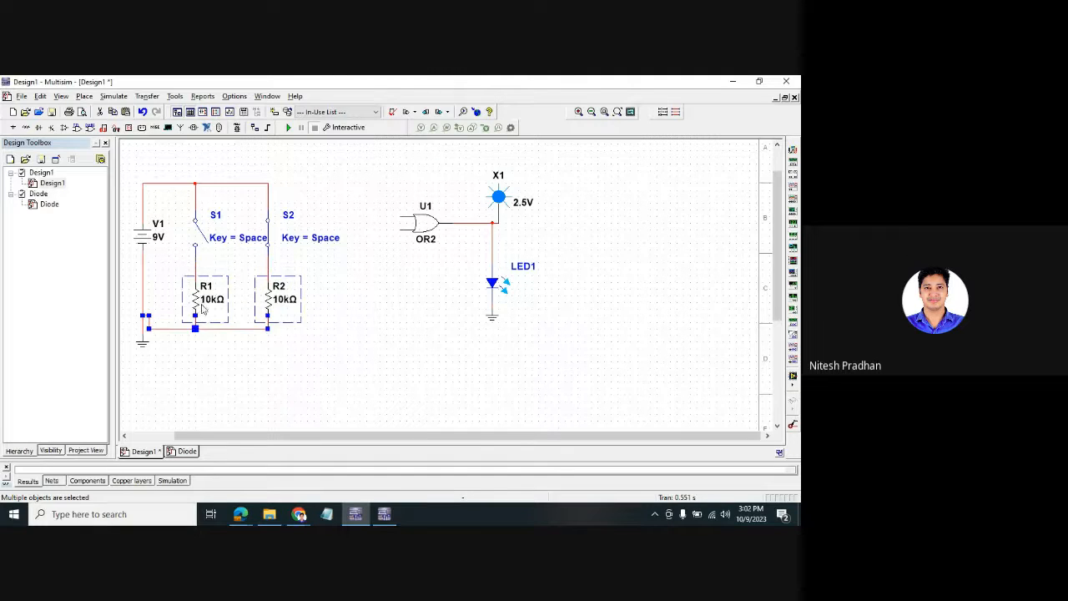
click(325, 351)
click(399, 217)
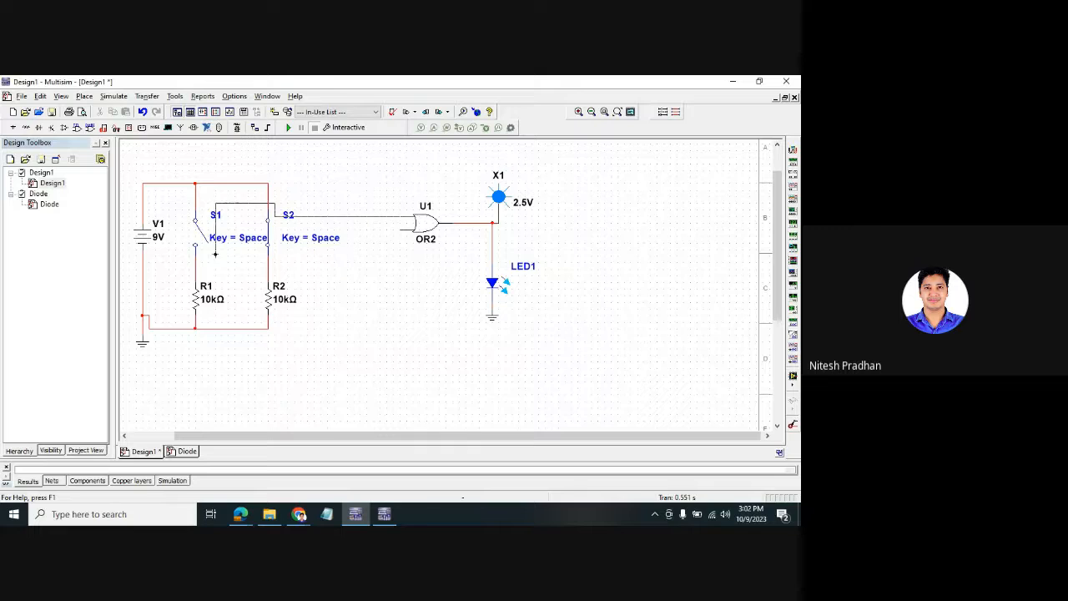
click(194, 262)
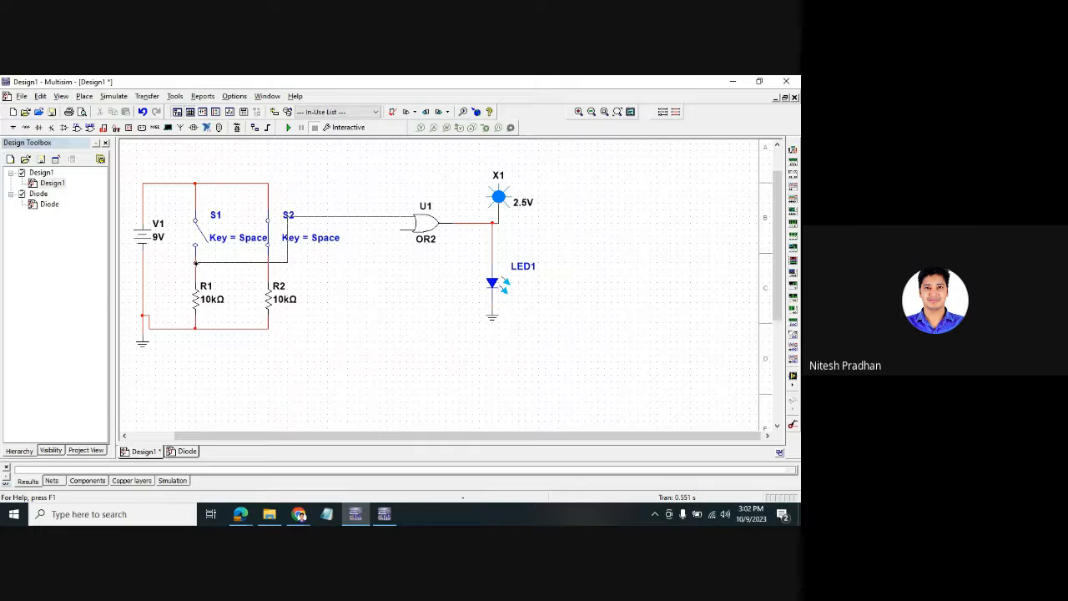
click(401, 231)
click(268, 267)
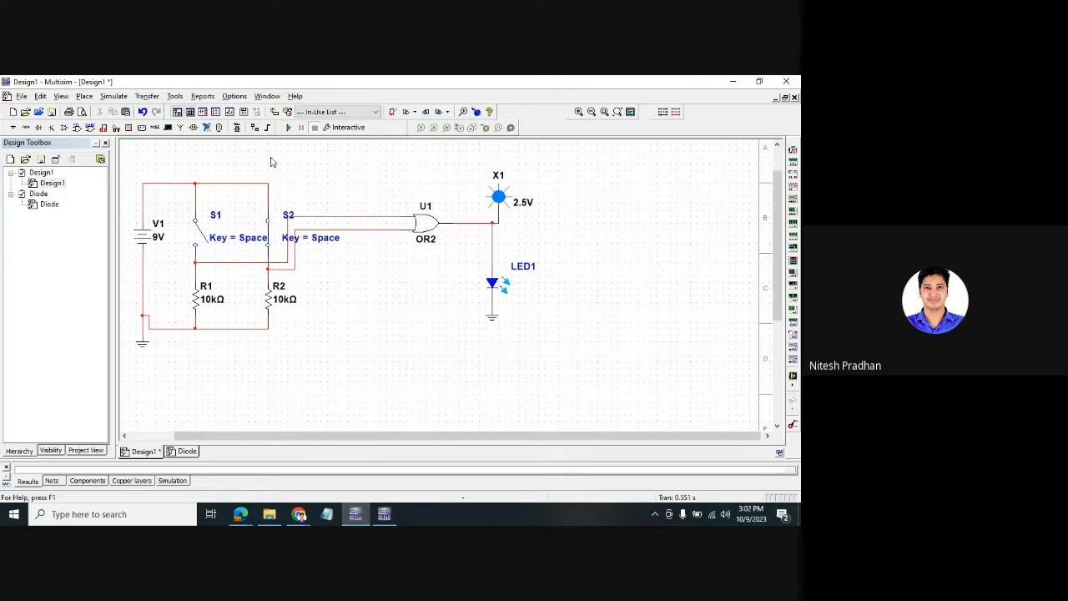
click(288, 128)
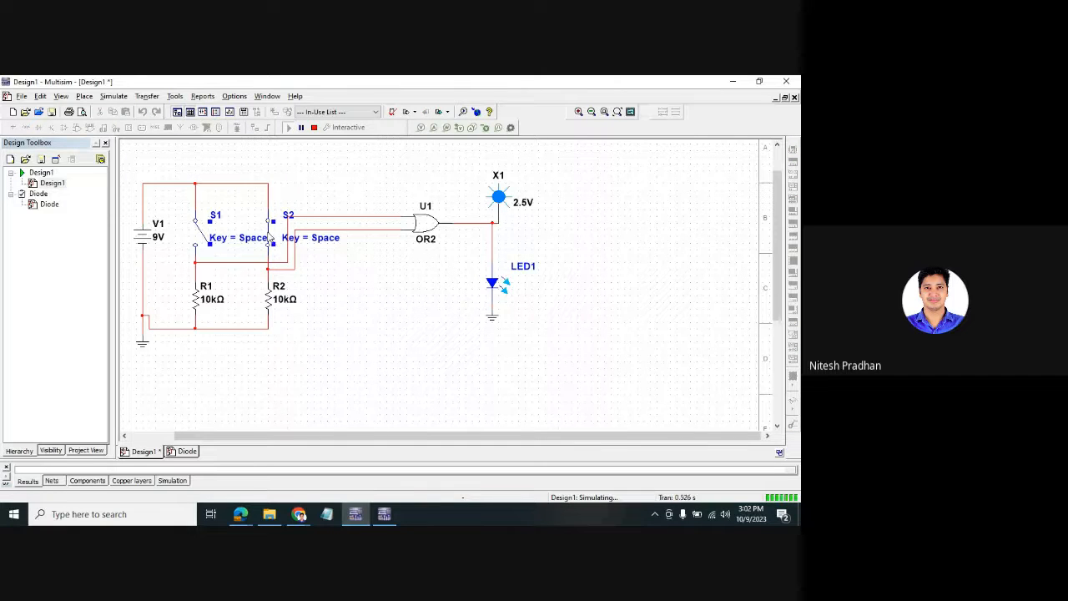
- Stop the simulation and drag the S1 and S2 Key = Space labels above the circuit
click(314, 126)
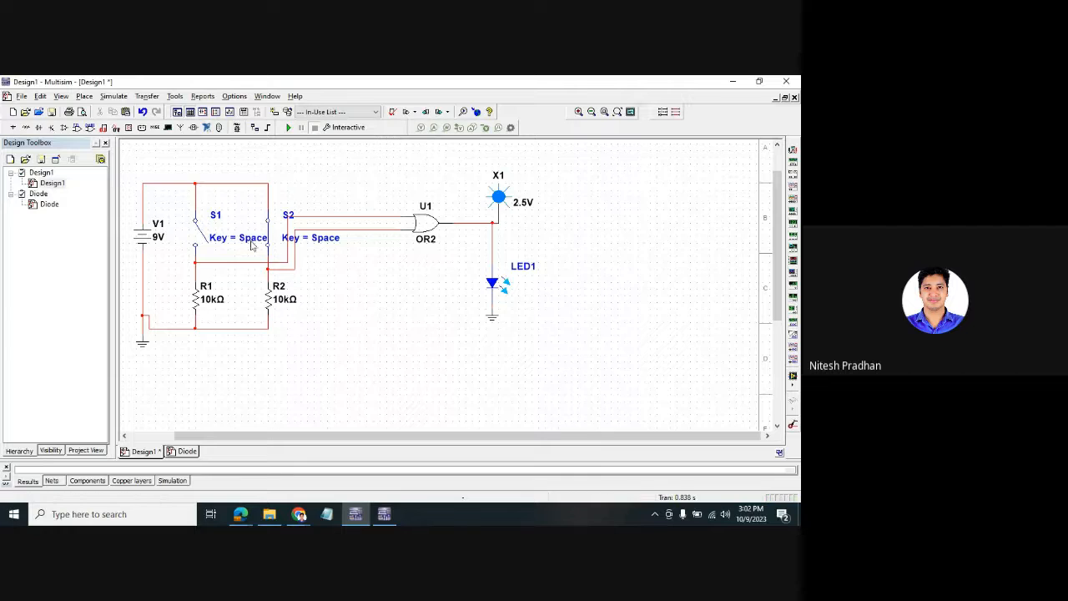
drag(251, 243, 237, 163)
drag(313, 243, 303, 177)
- Rerun the simulation, raise probe X1 slightly, and close S1 to light X1 and LED1
click(288, 127)
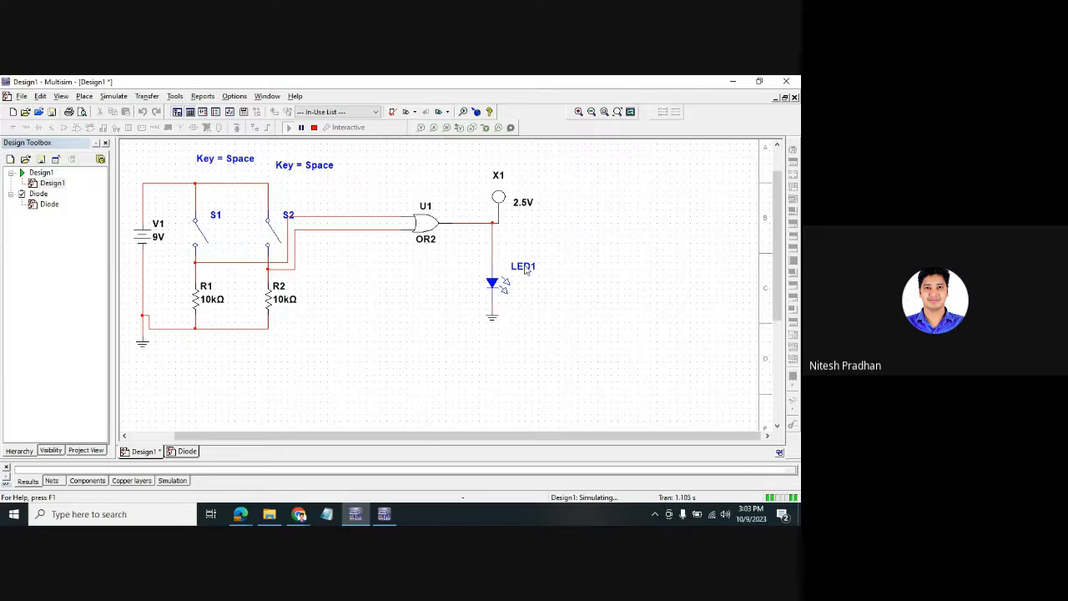
drag(499, 200, 499, 187)
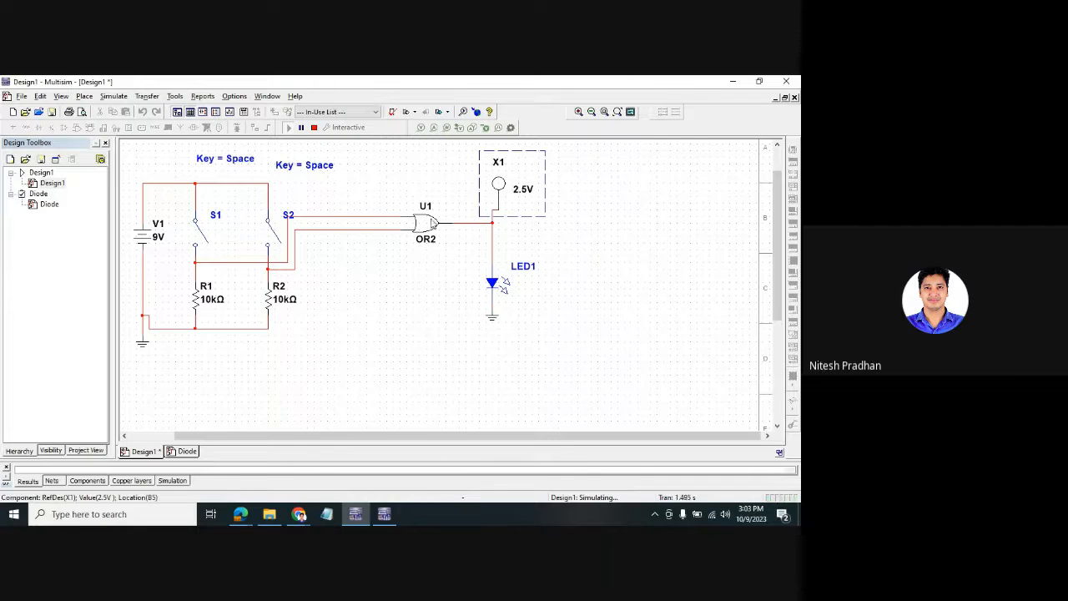
click(200, 234)
click(300, 515)
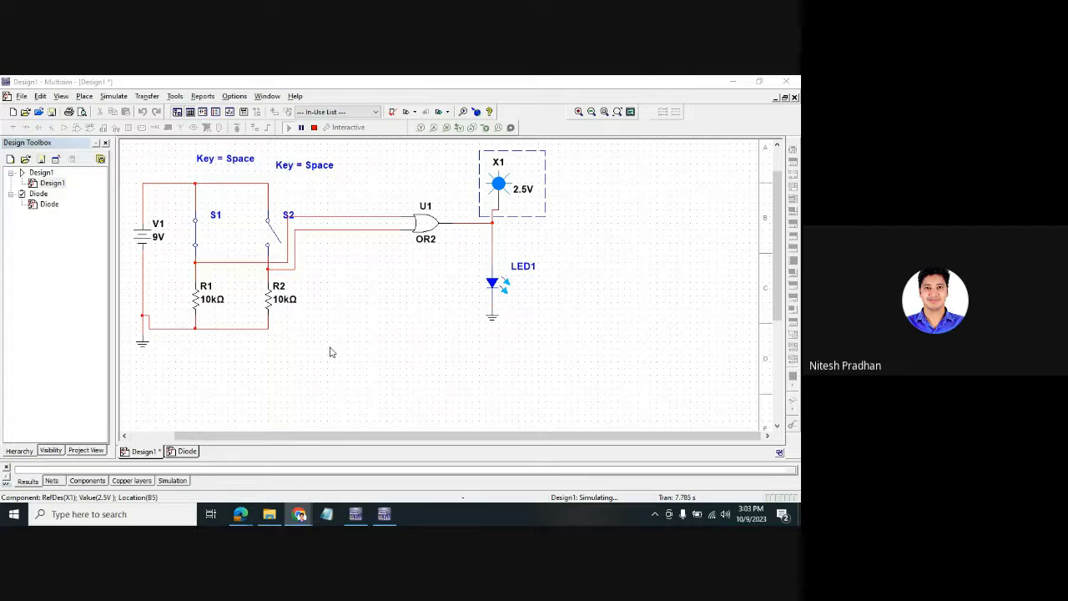
- Restart the simulation, cycle S1 and S2 through combinations ending both open, and nudge X1 left
click(315, 128)
click(288, 127)
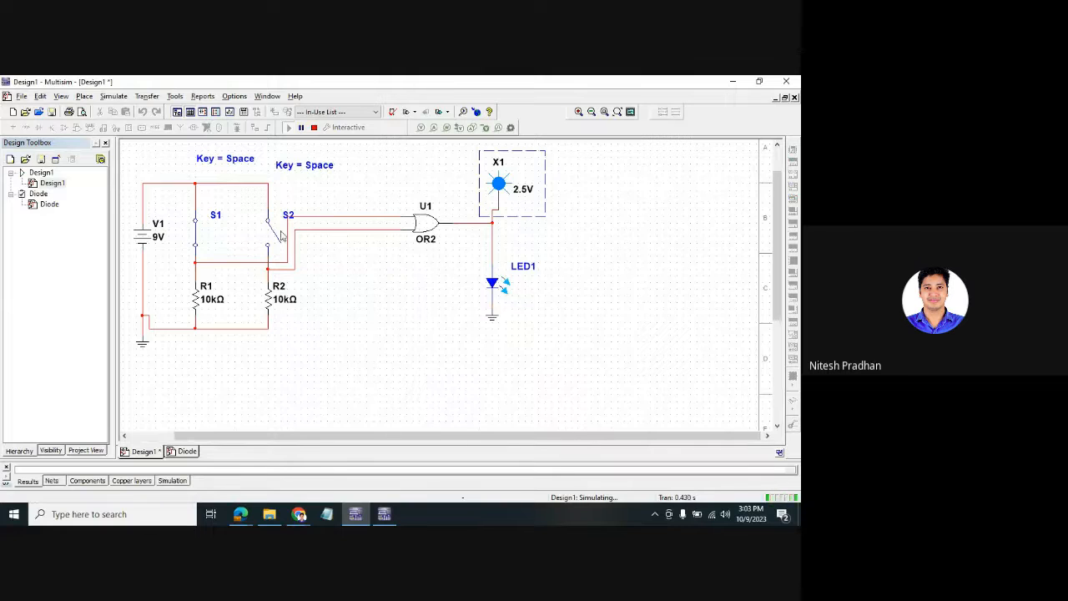
click(202, 237)
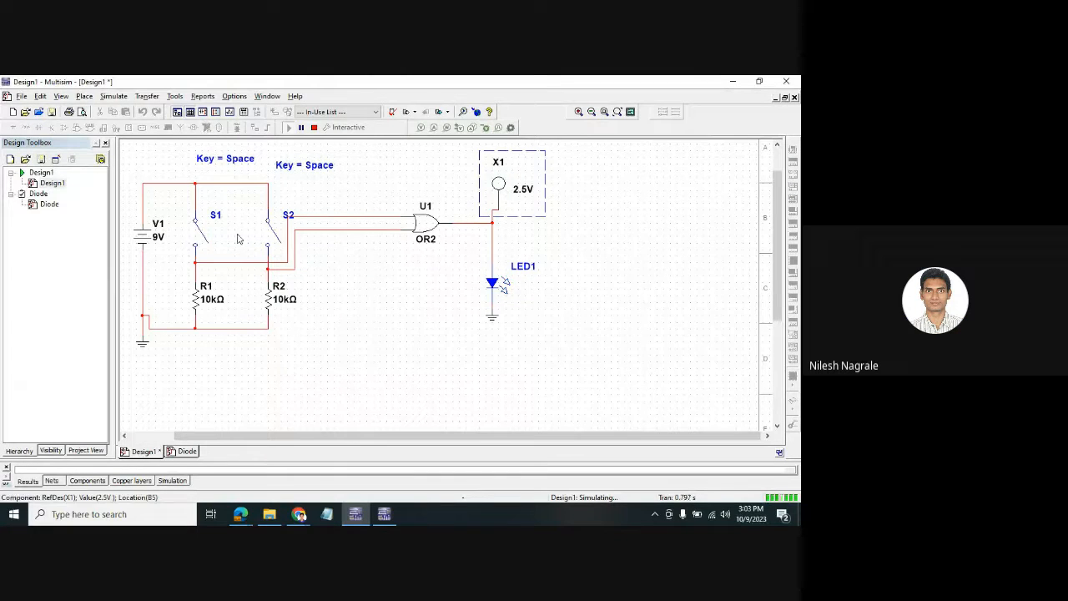
click(273, 233)
click(204, 238)
click(265, 237)
click(204, 237)
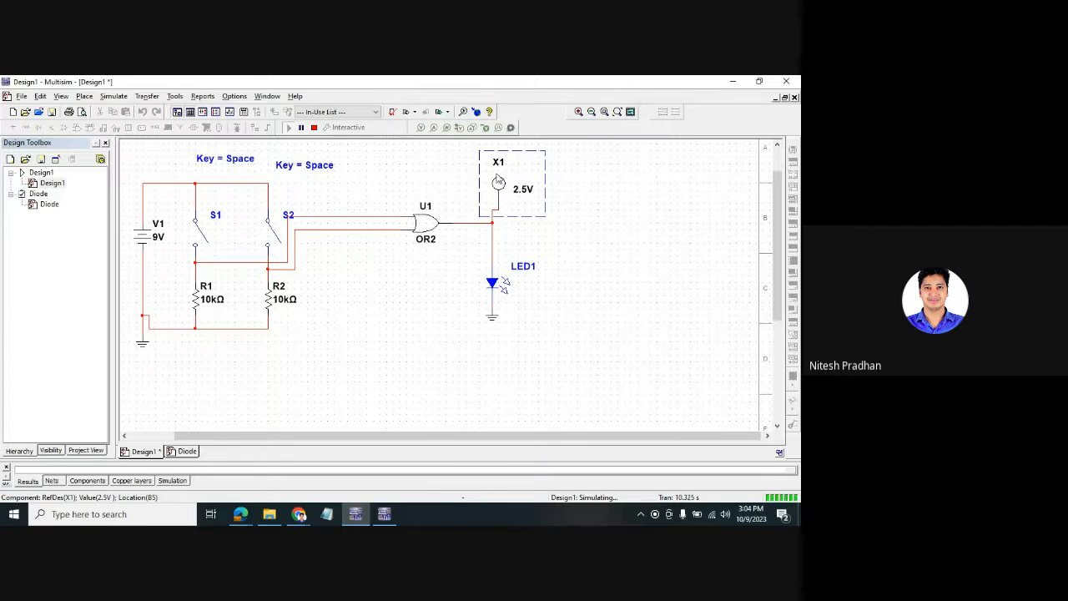
key(Left)
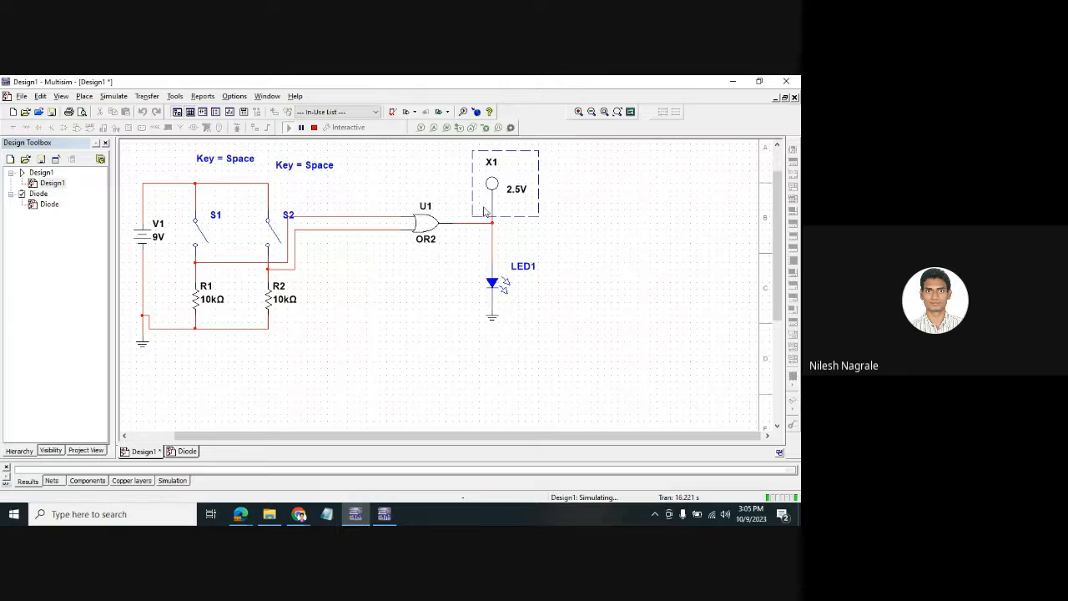
- Stop the simulation and save the design under the name OR
right_click(434, 230)
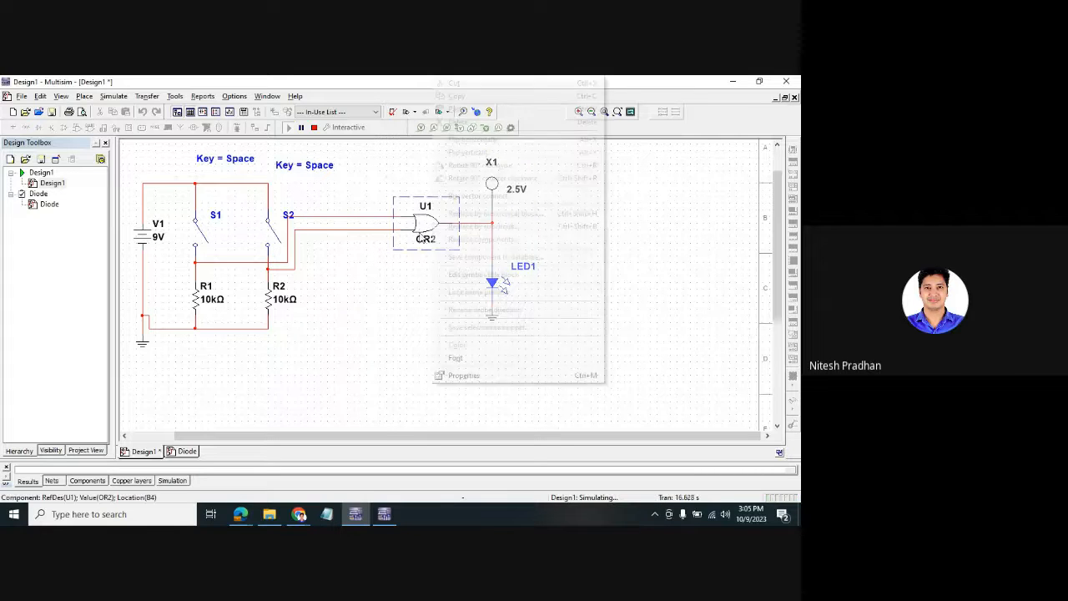
click(401, 250)
click(314, 127)
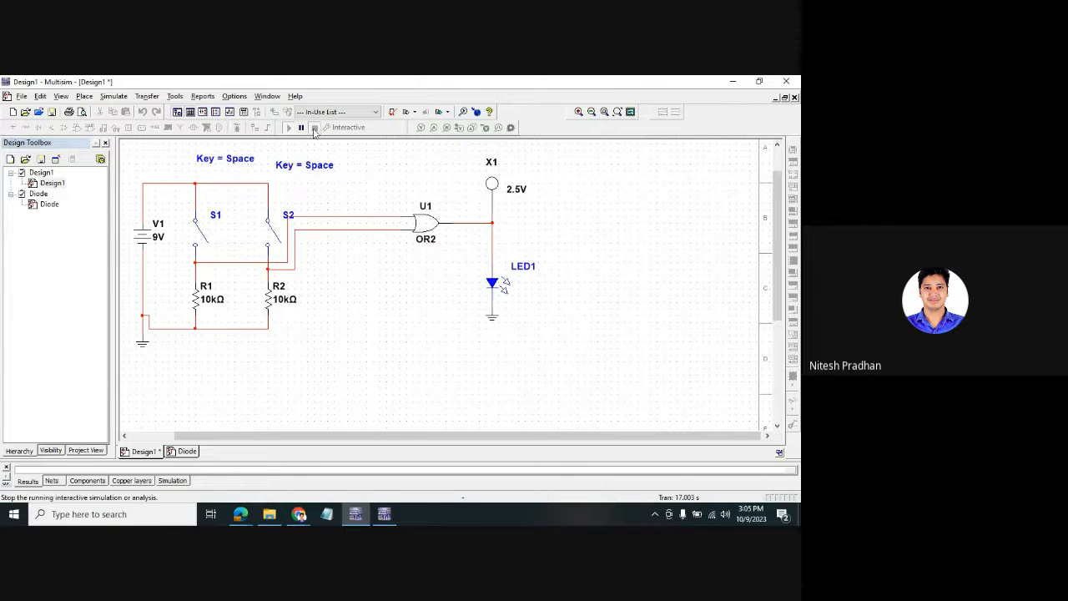
click(22, 96)
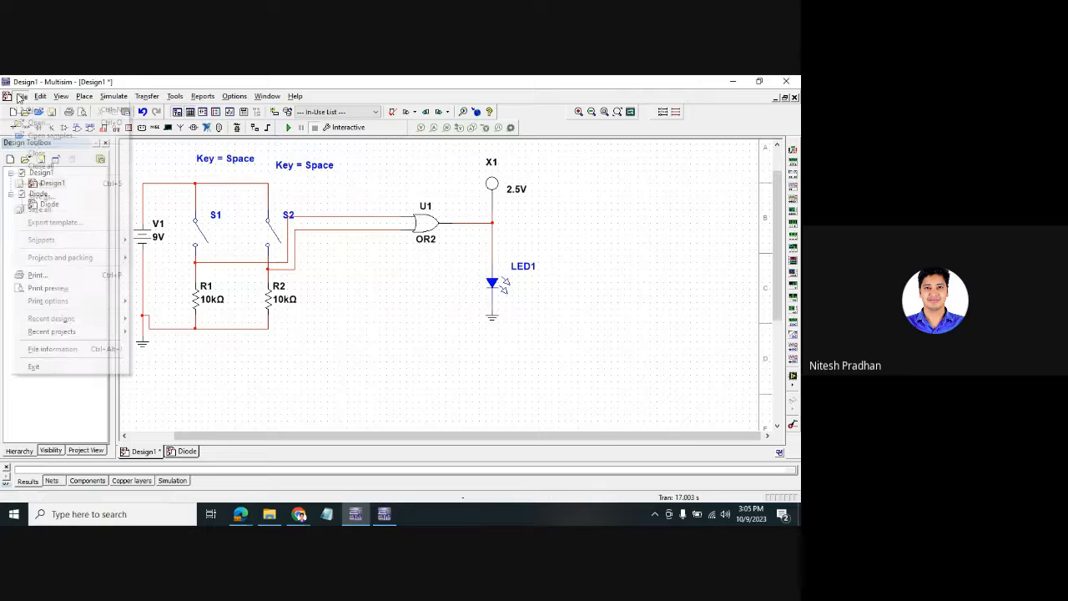
click(35, 184)
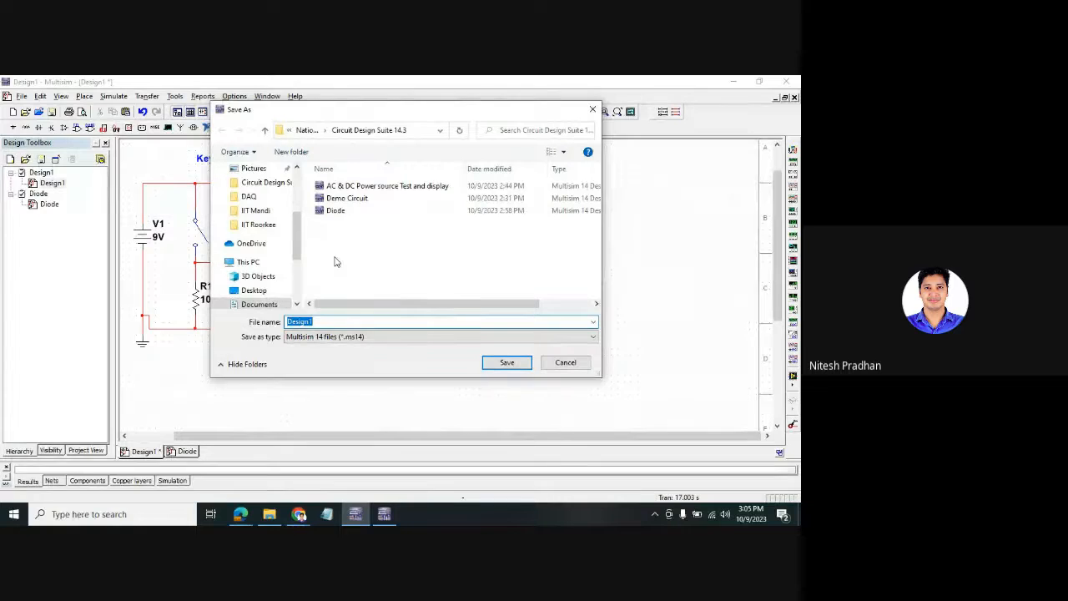
text(OR)
key(Return)
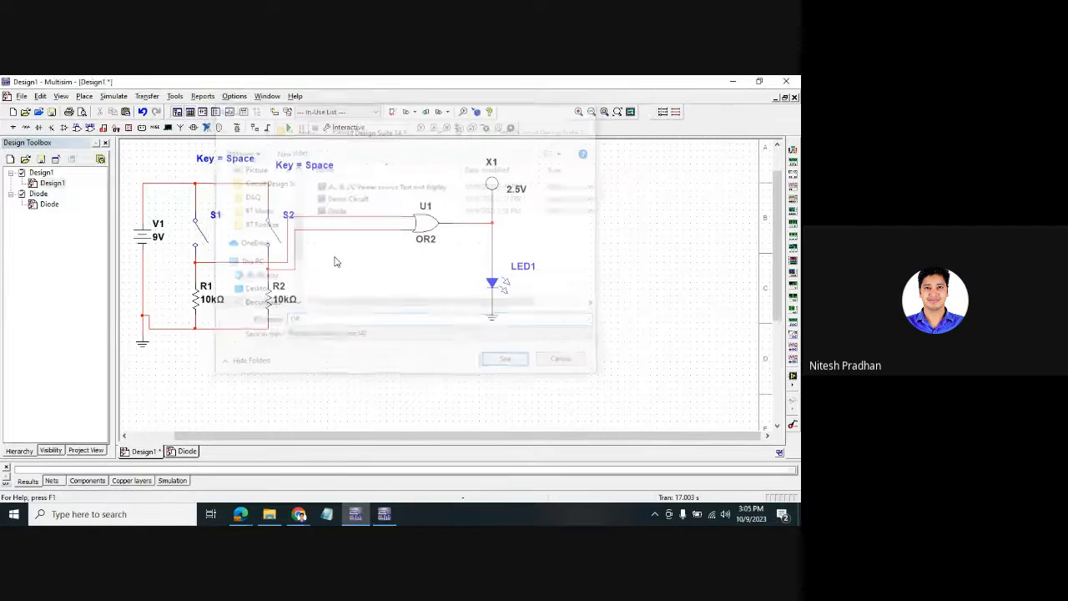
- Open the properties of resistor R1, showing its 10k resistance
right_click(204, 302)
click(194, 302)
right_click(194, 302)
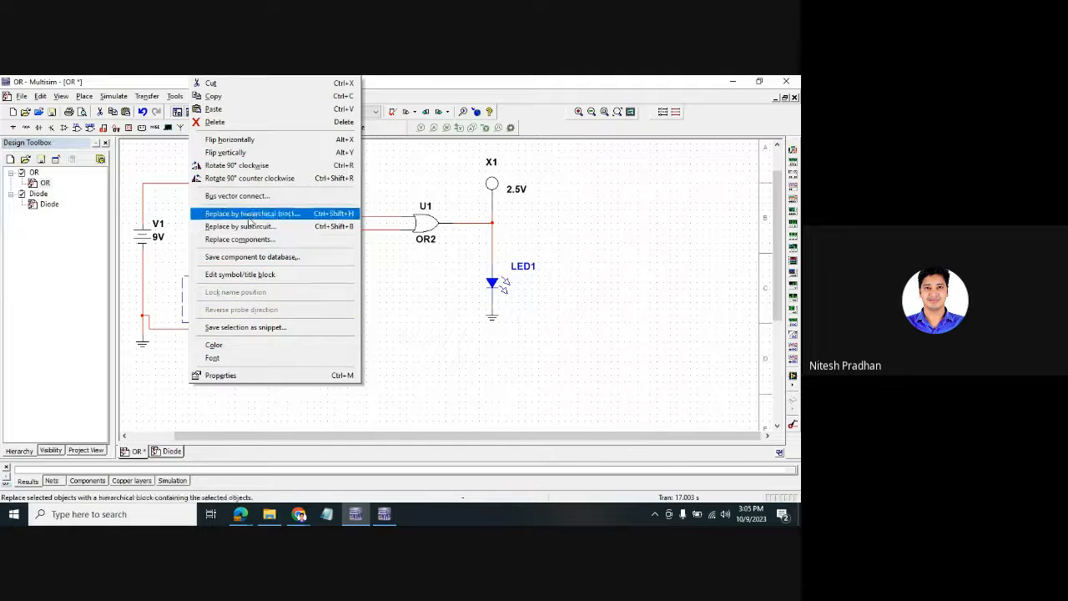
click(402, 349)
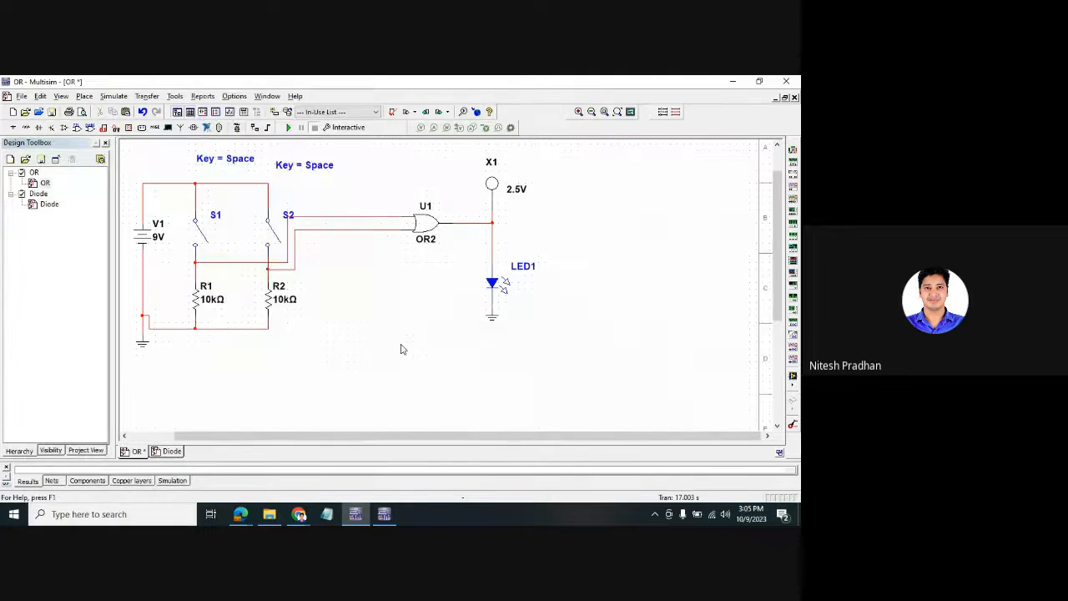
double_click(197, 308)
- Pick the Generic 0402 package for R1 from the package database and accept it
click(604, 375)
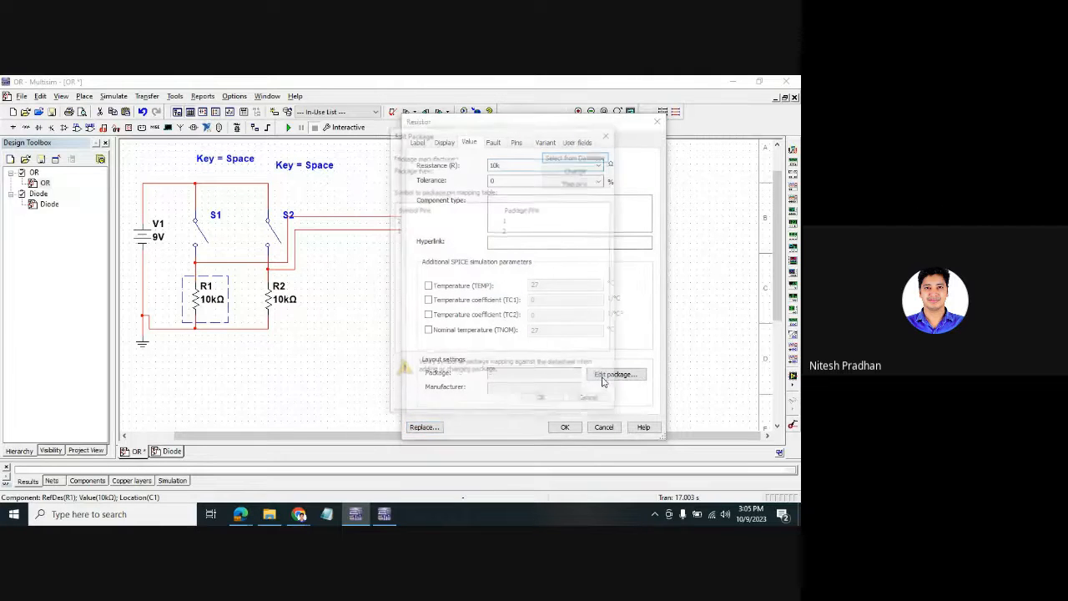
click(576, 155)
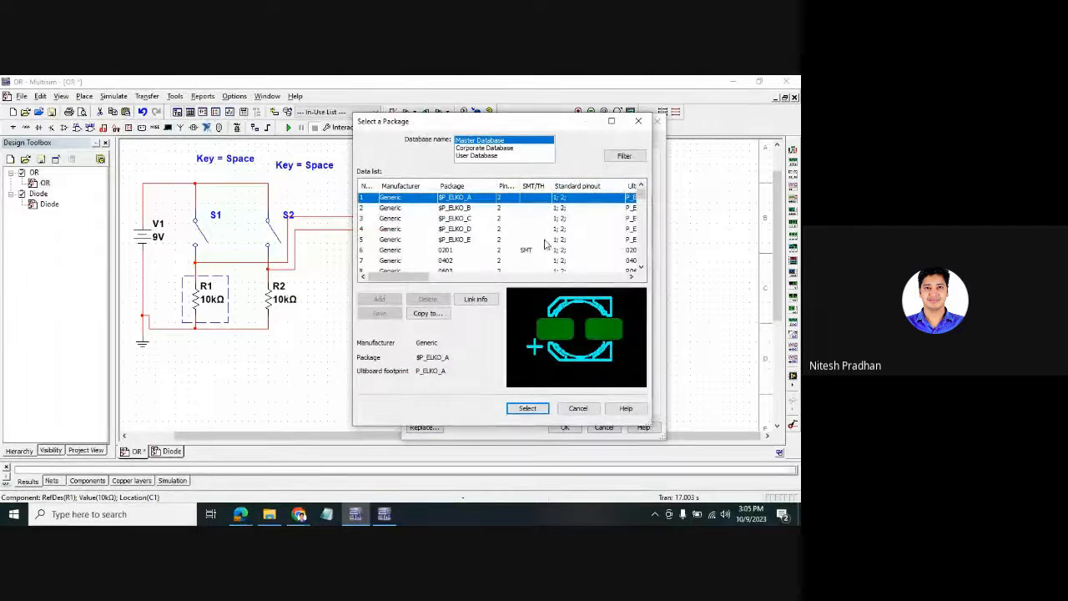
click(503, 219)
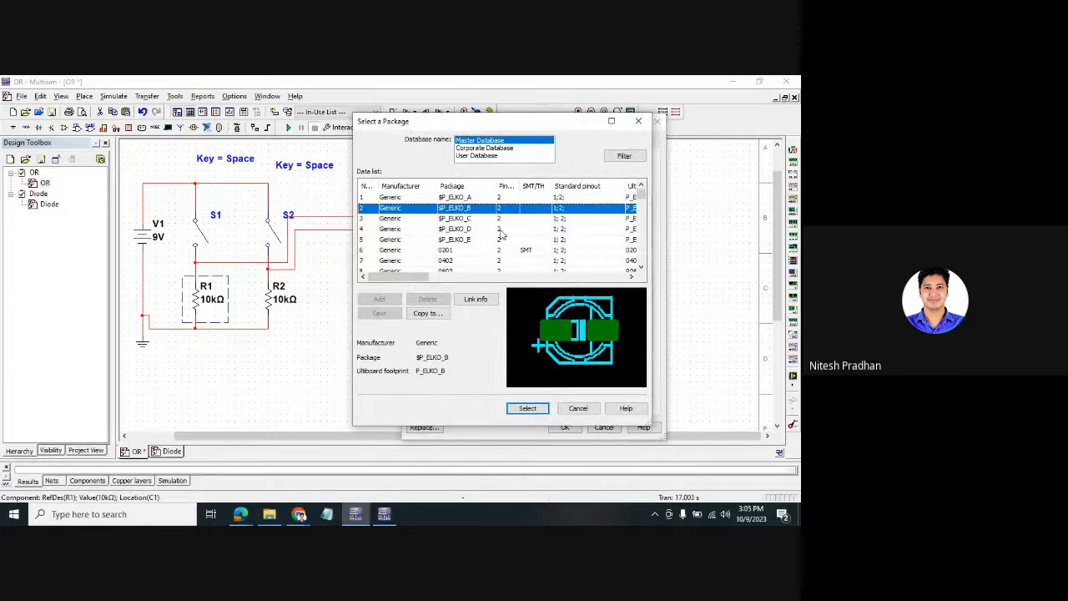
click(501, 229)
key(Down)
key(Down)
key(Down)
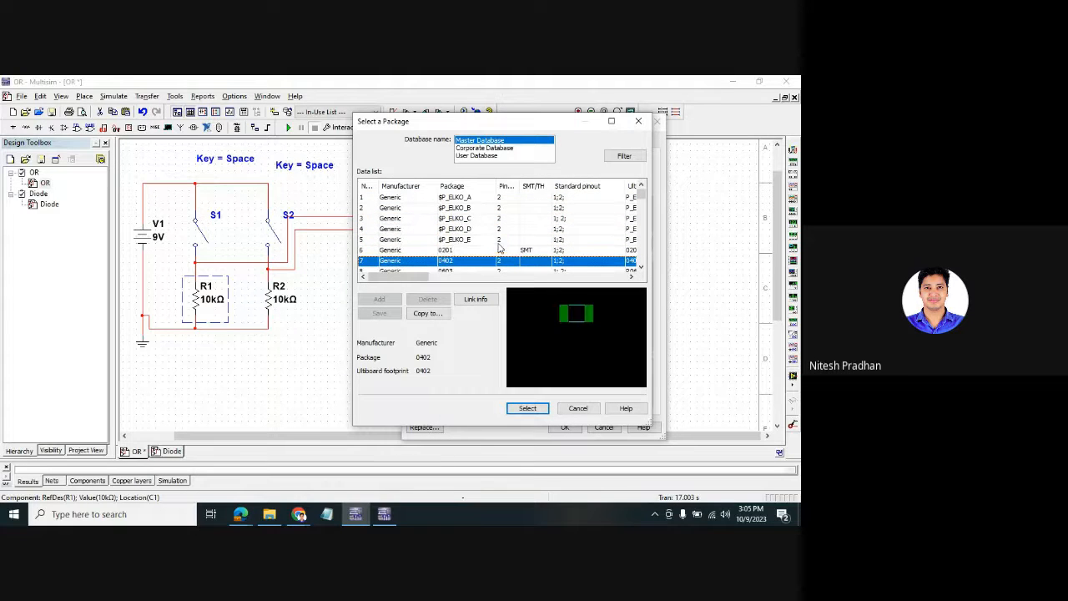
click(528, 409)
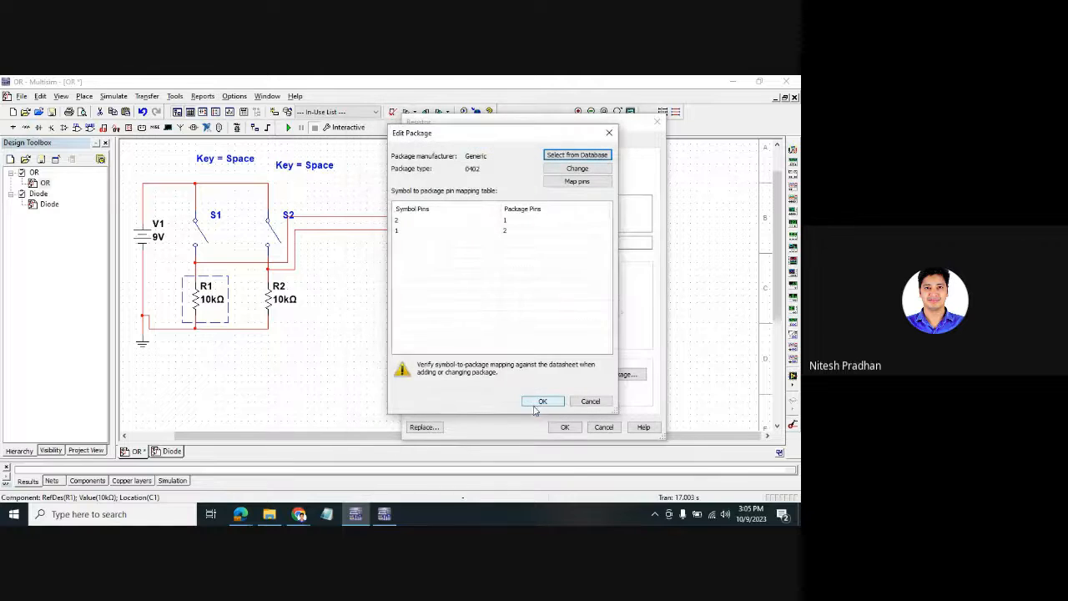
click(576, 155)
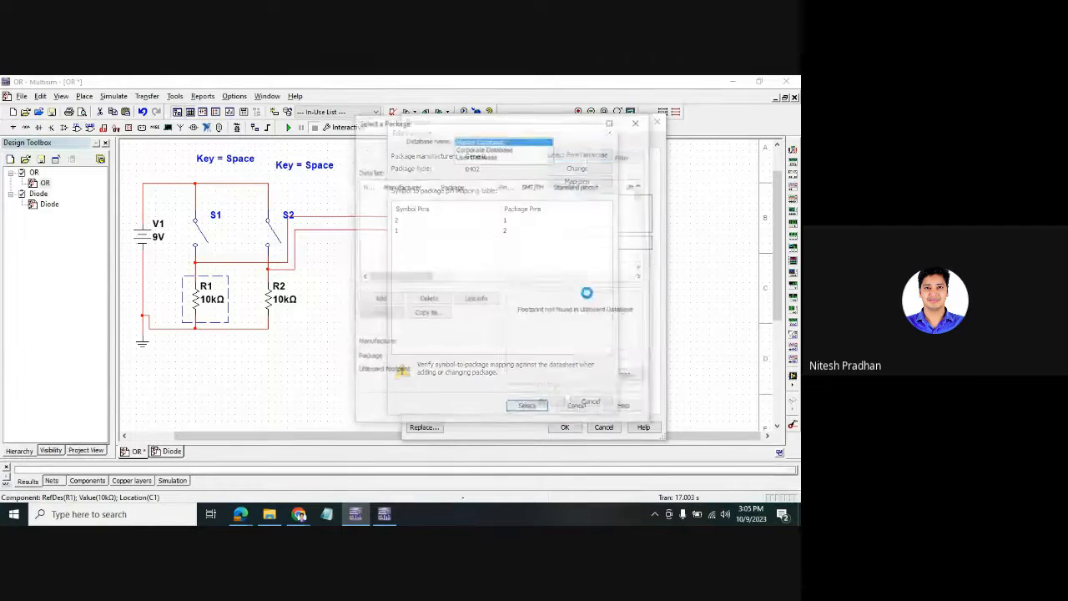
click(527, 408)
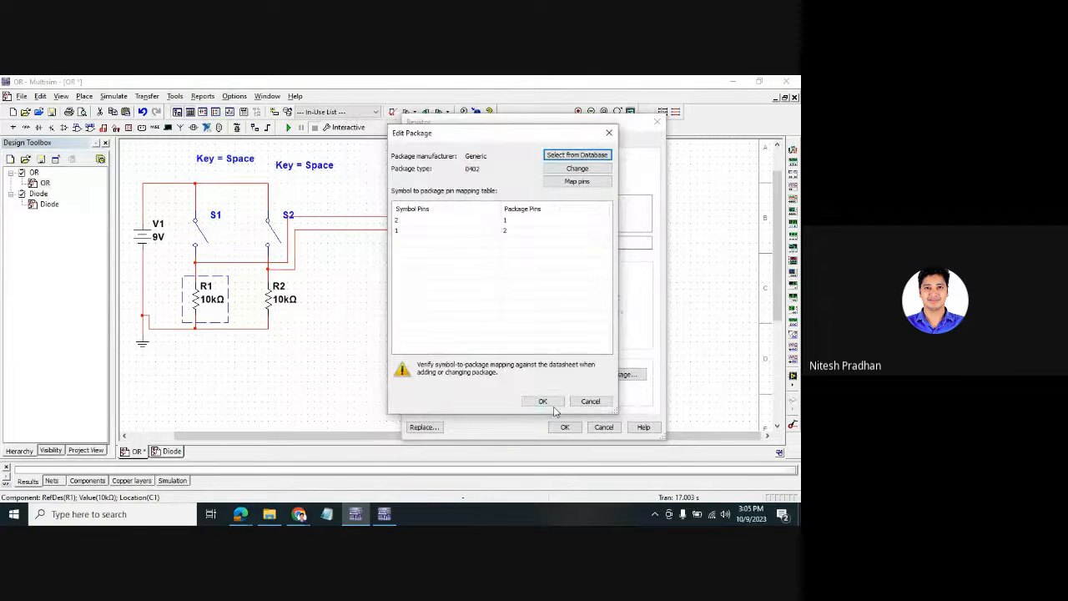
click(542, 402)
- Apply R1's property changes and delete resistor R2
click(565, 427)
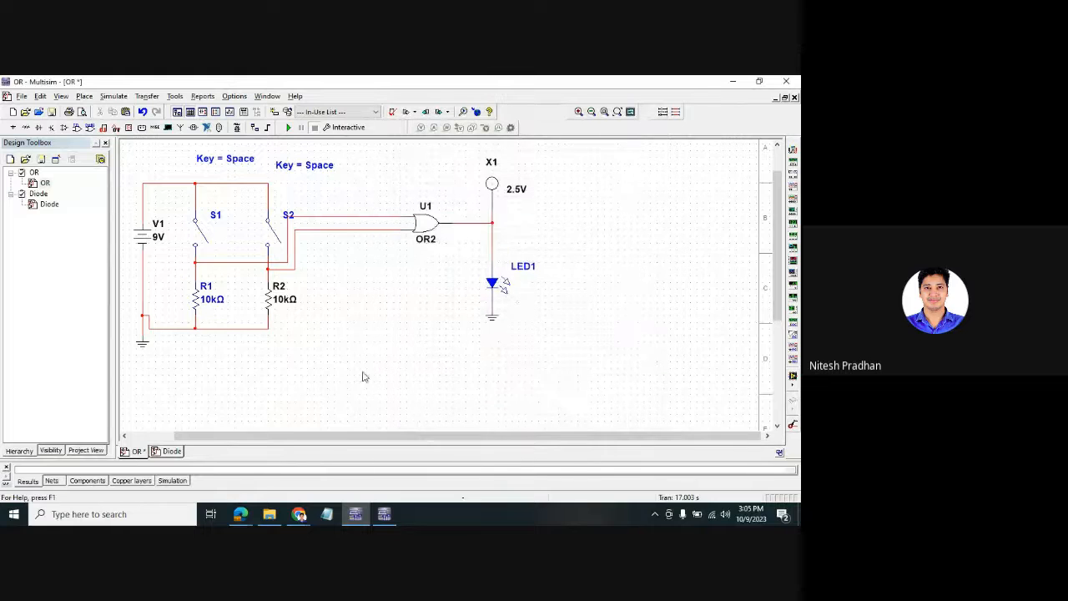
click(277, 307)
key(Delete)
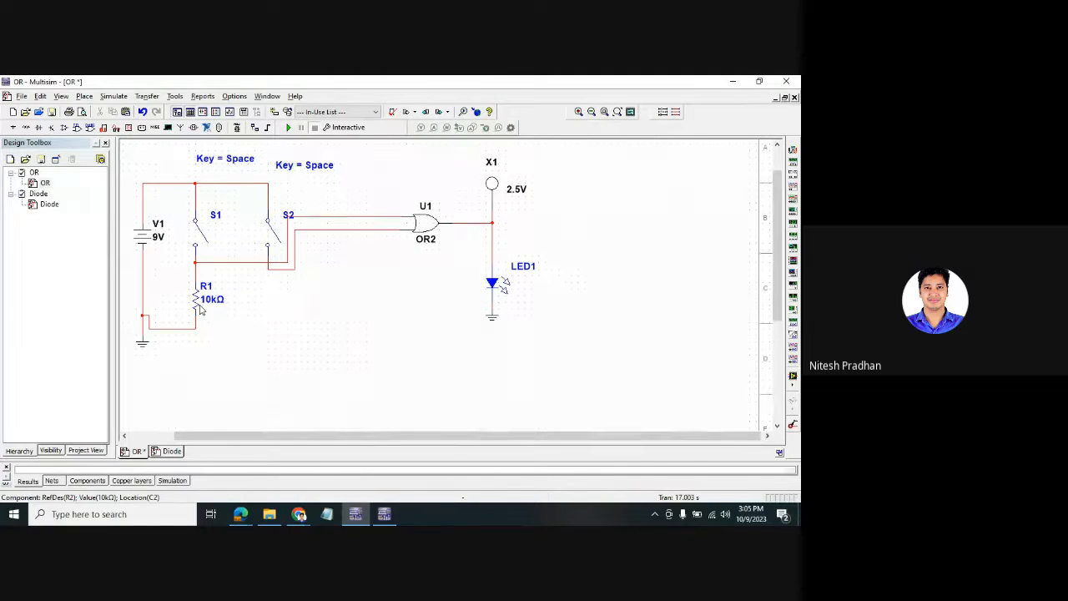
- Paste a copy of R1 below S2 as the new R2 and wire its bottom pin to R1
click(215, 307)
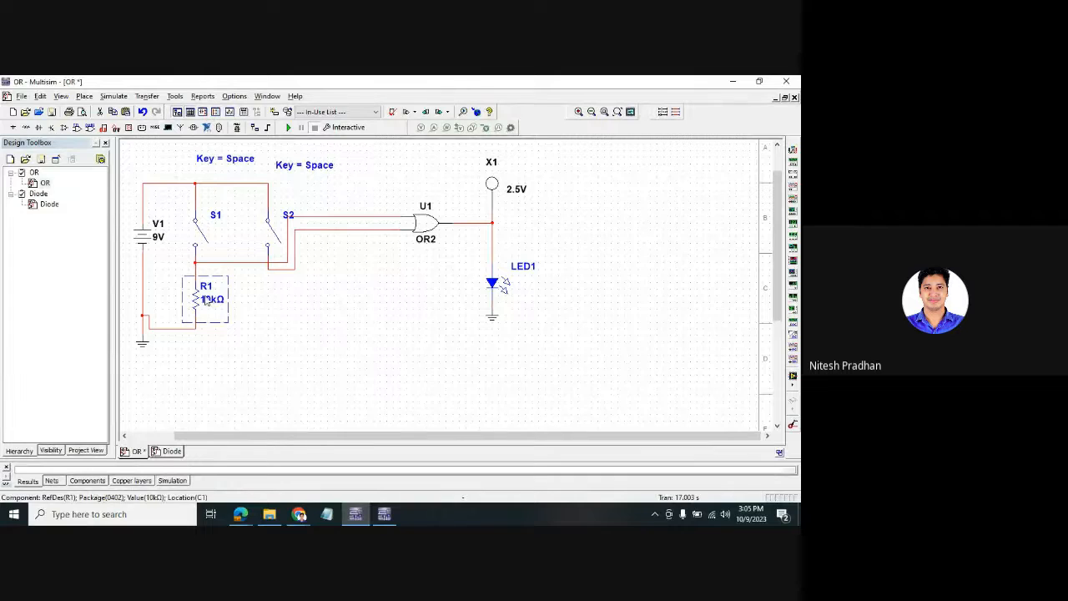
key(ctrl+v)
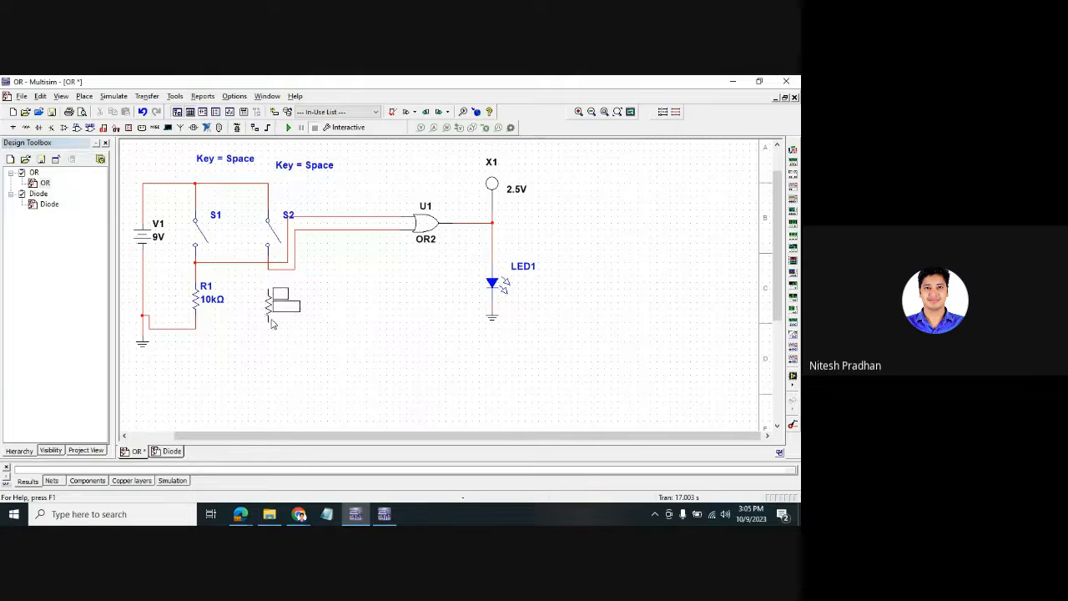
click(268, 319)
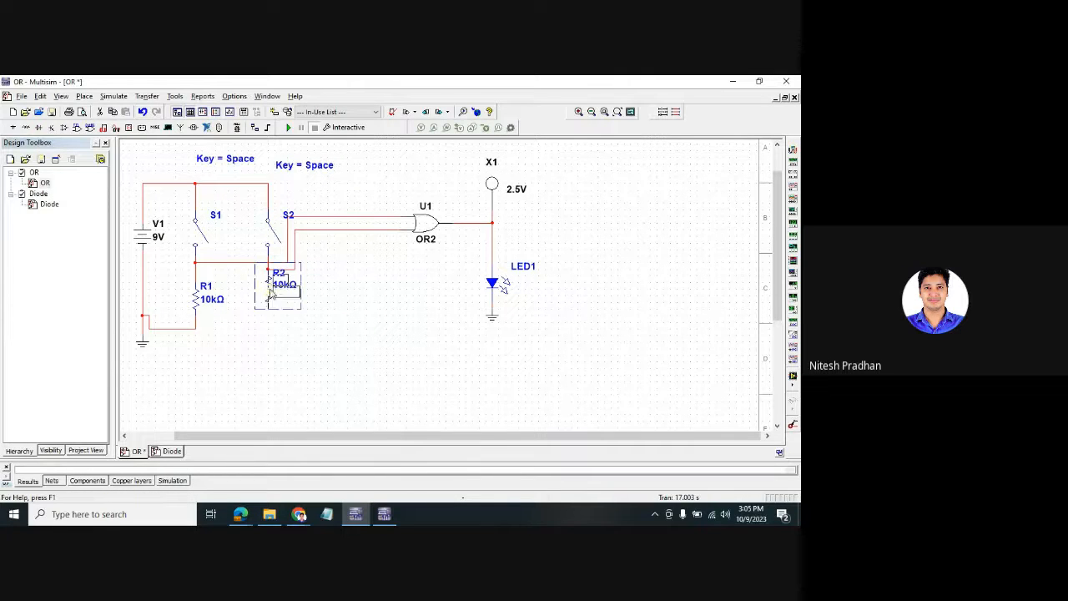
drag(269, 297, 269, 304)
click(274, 335)
click(270, 328)
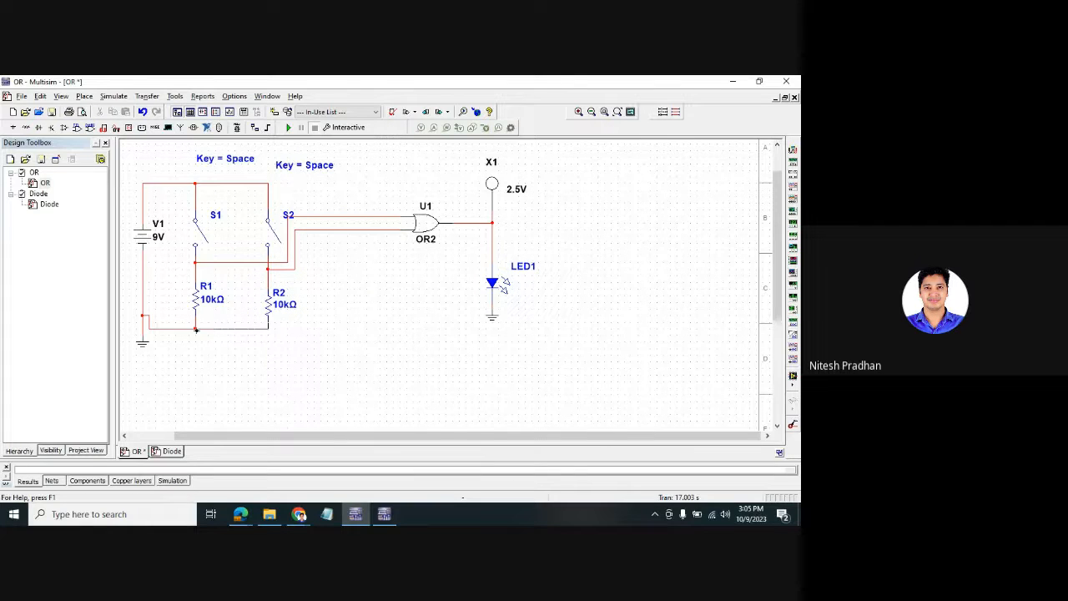
click(428, 223)
- Inspect OR gate U1's properties, then delete probe X1 from its output
right_click(428, 222)
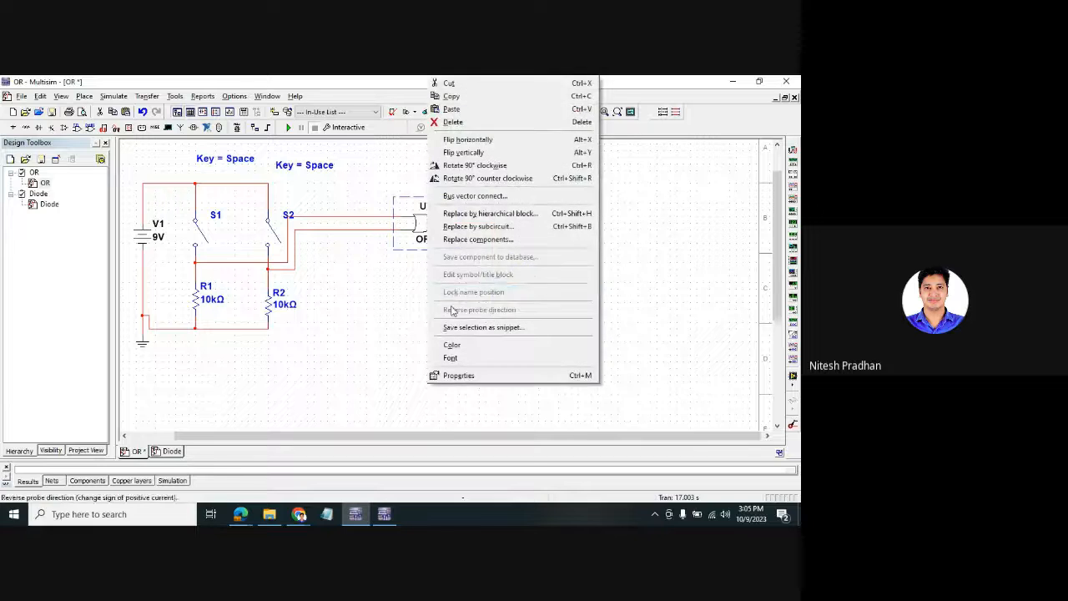
click(419, 271)
double_click(429, 230)
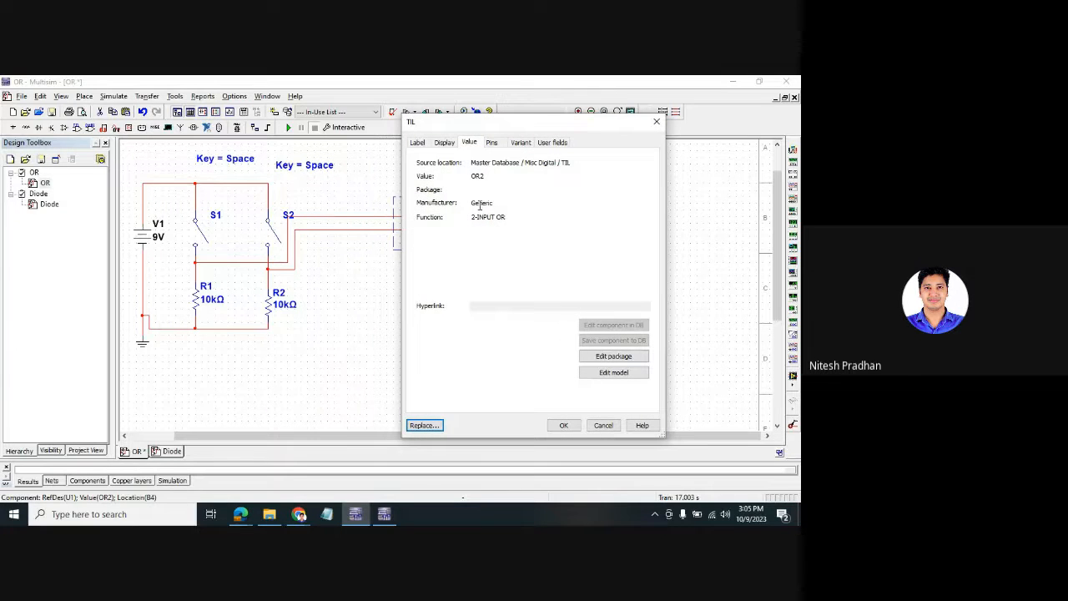
click(563, 425)
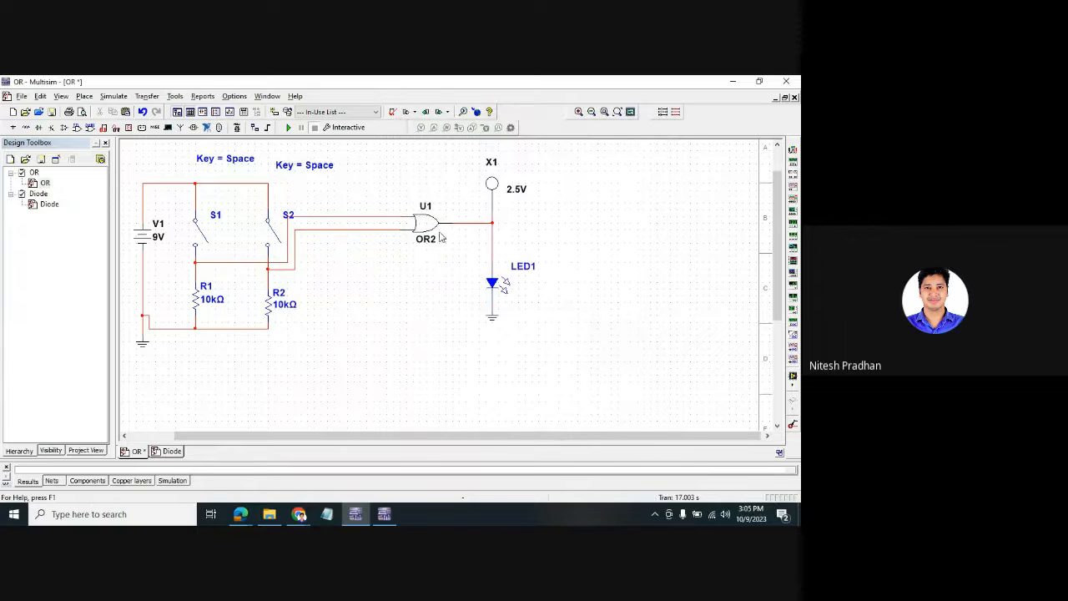
click(497, 187)
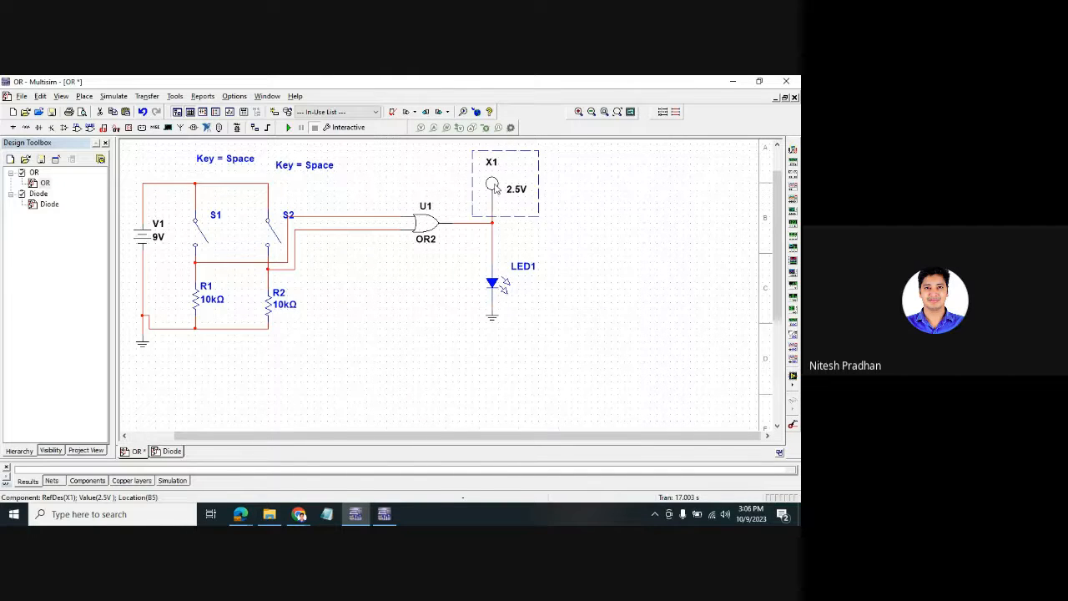
key(Delete)
- Review OR gate U1's package details in Edit Package, then close both dialogs
click(429, 228)
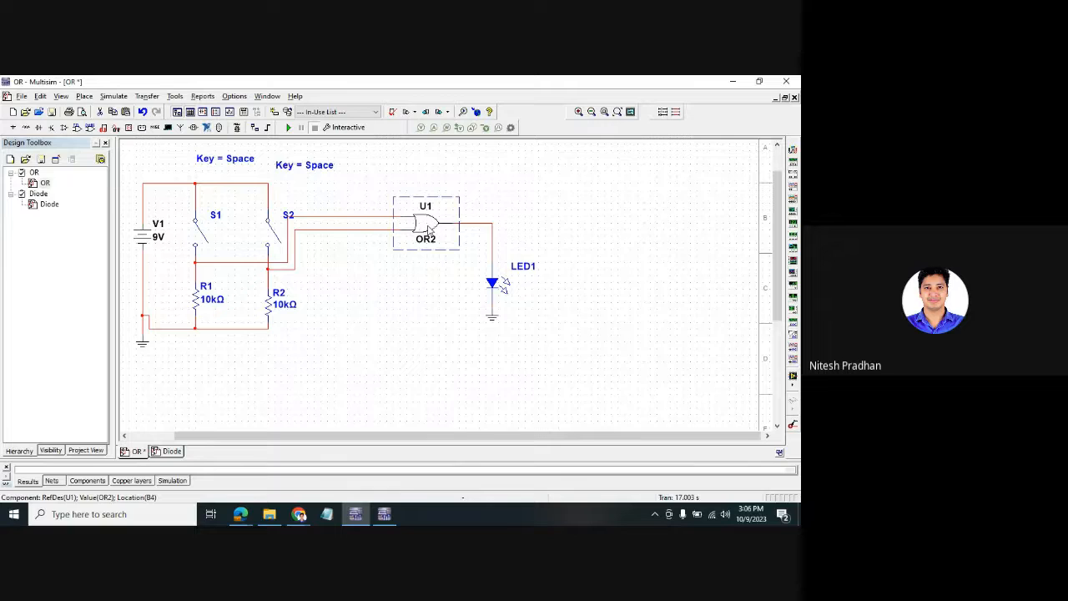
double_click(430, 229)
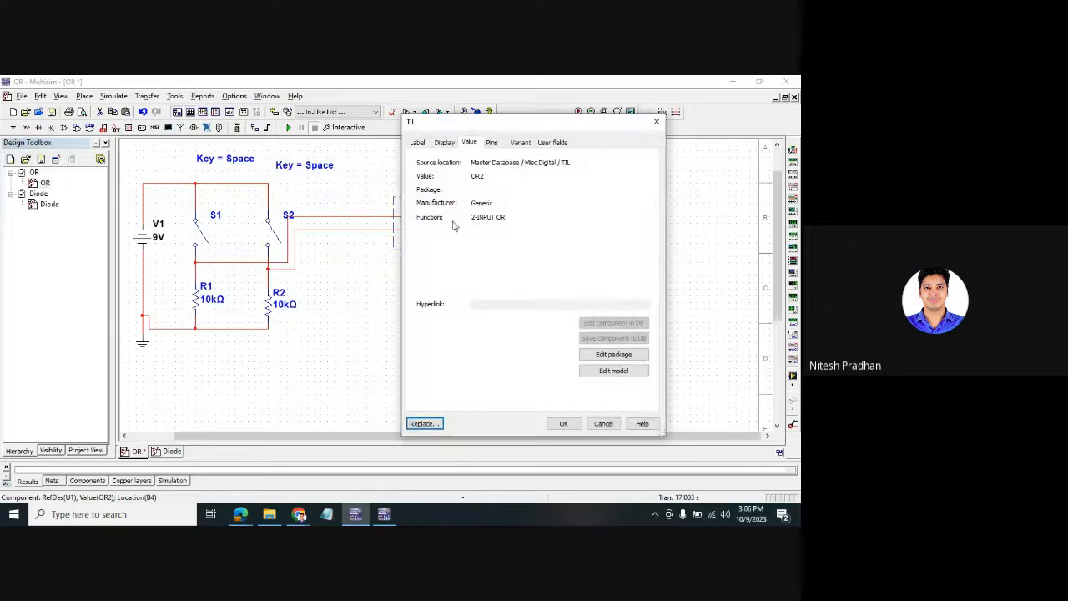
click(589, 358)
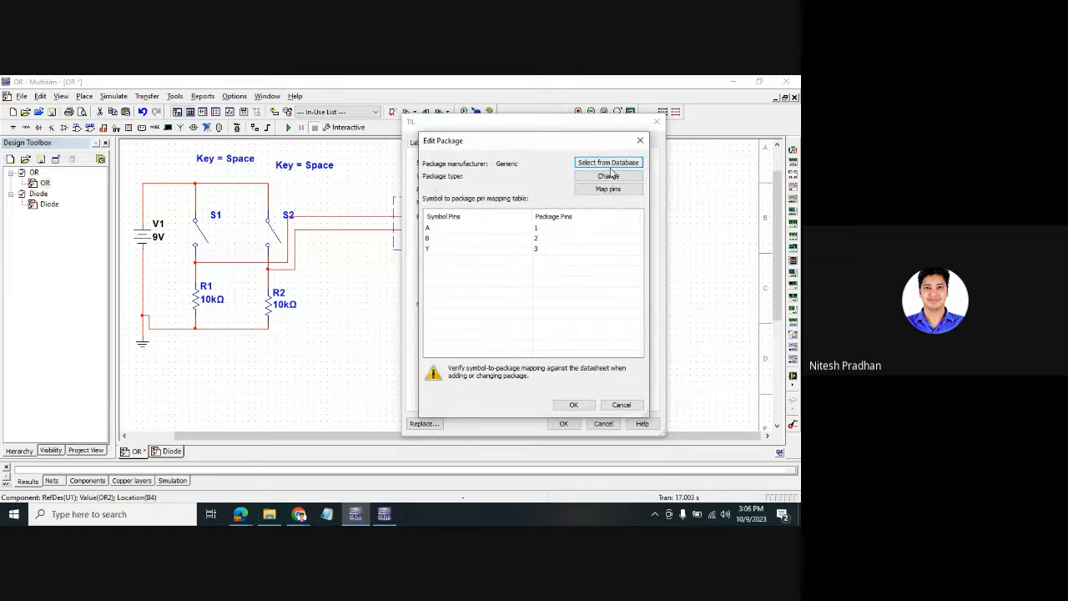
click(640, 140)
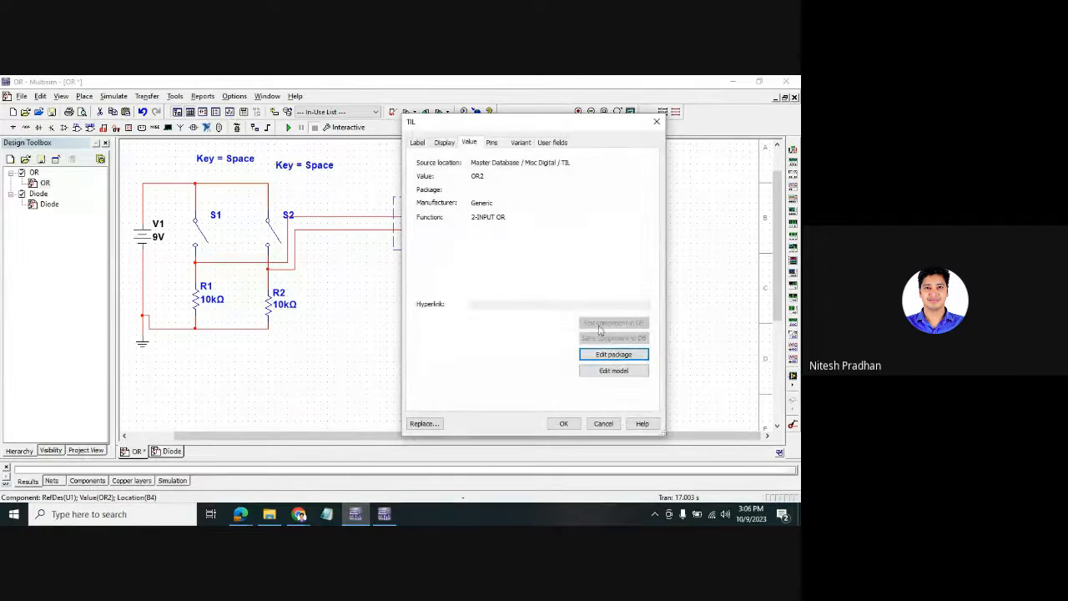
click(563, 423)
click(428, 226)
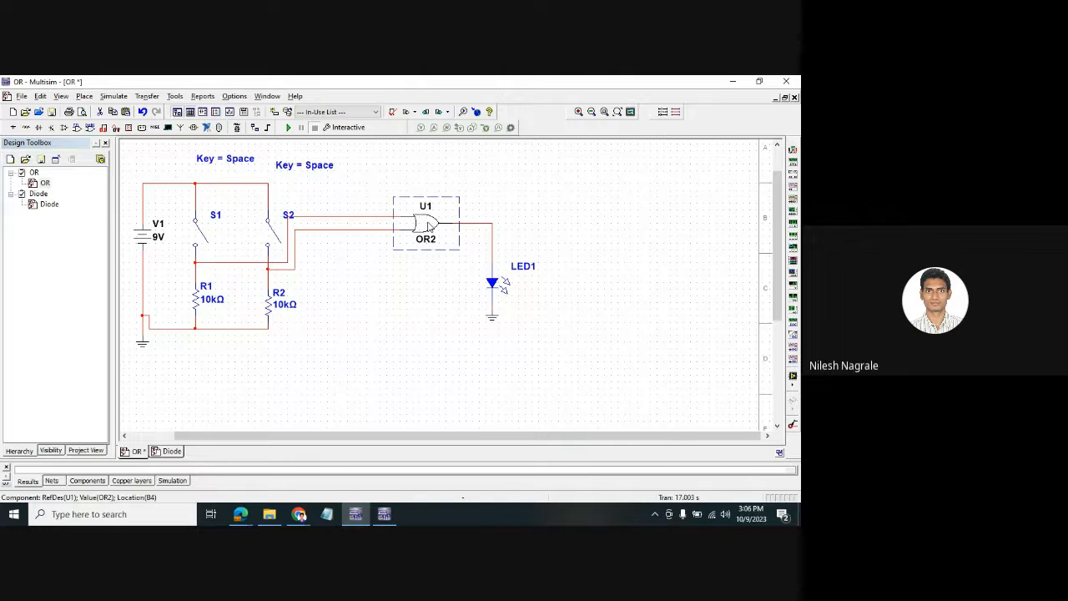
- Delete the OR2 gate and search all component groups for part 7432
key(Delete)
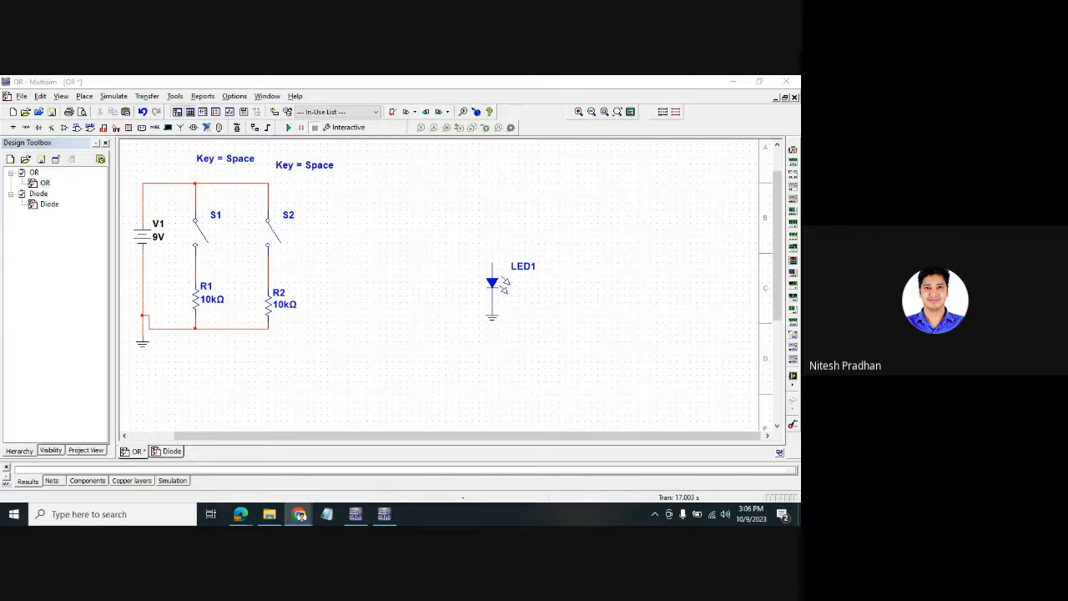
click(410, 312)
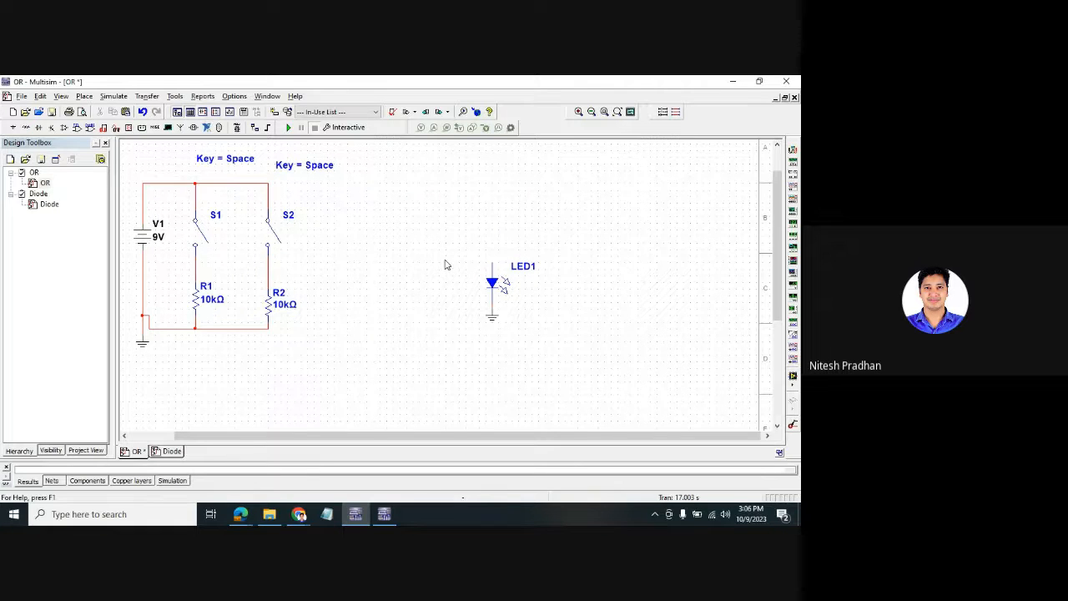
key(ctrl+w)
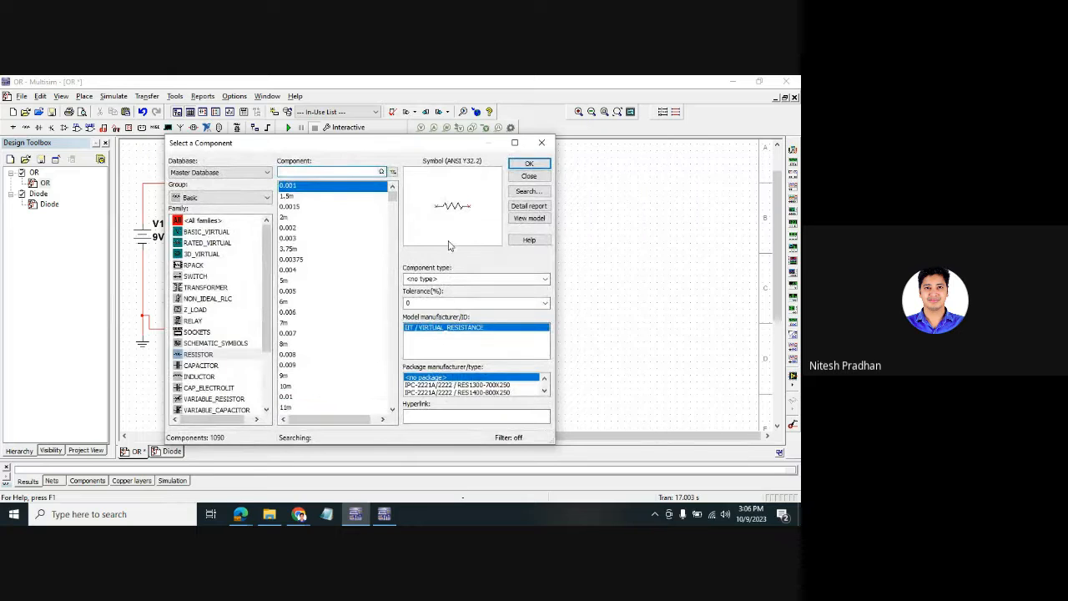
click(218, 197)
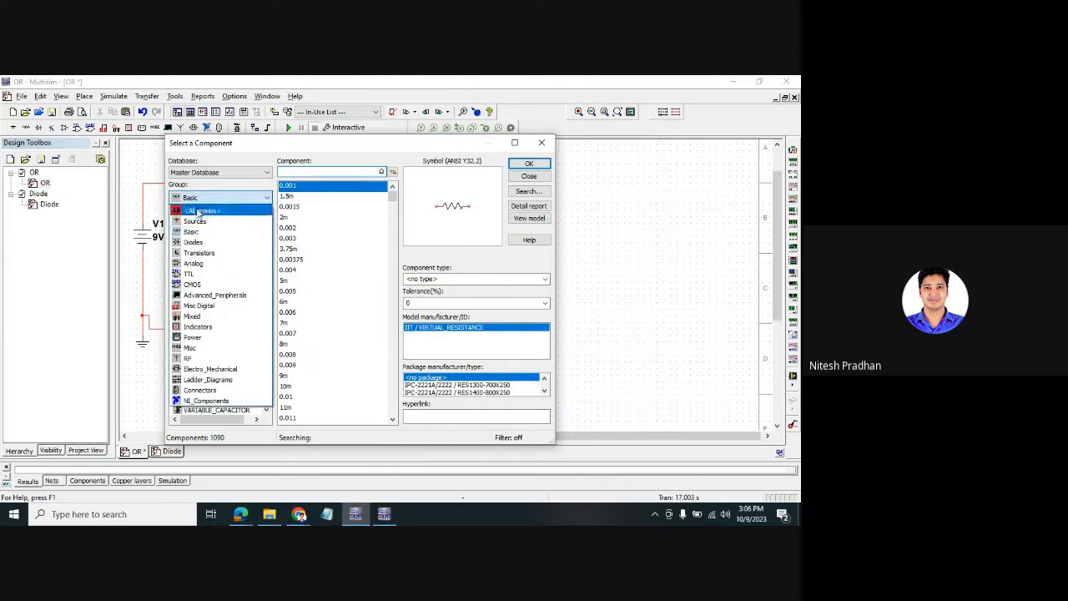
click(200, 209)
click(298, 174)
text(SPST)
double_click(298, 173)
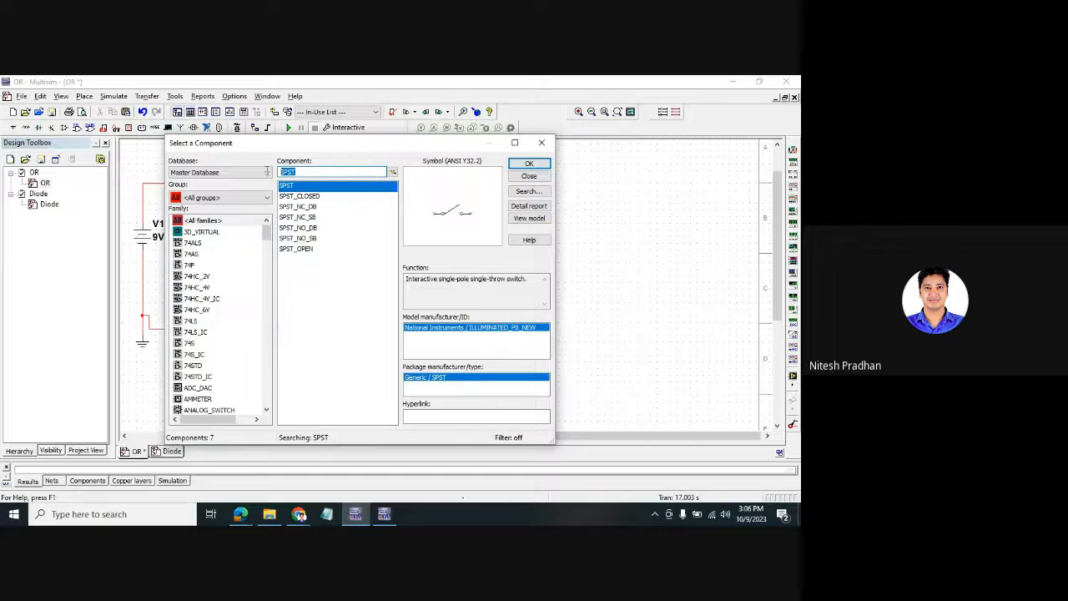
text(740)
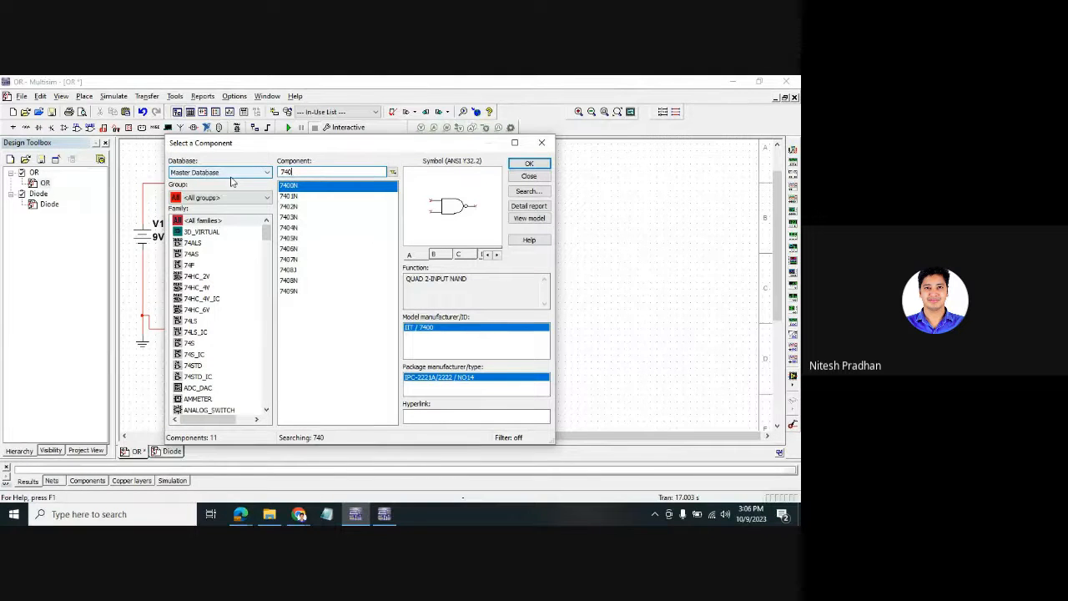
text(31)
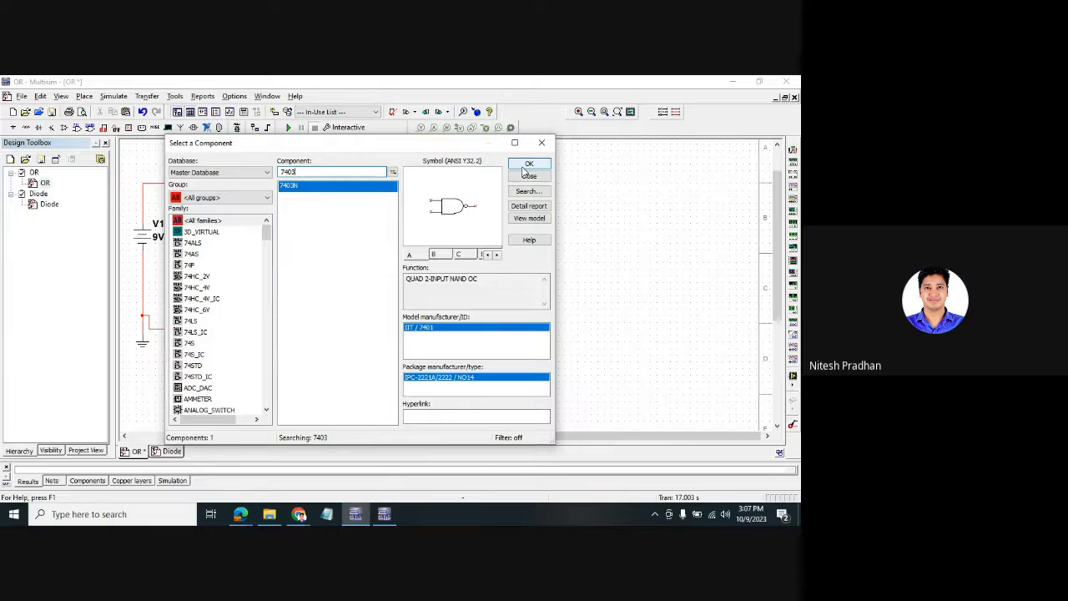
key(BackSpace)
key(BackSpace)
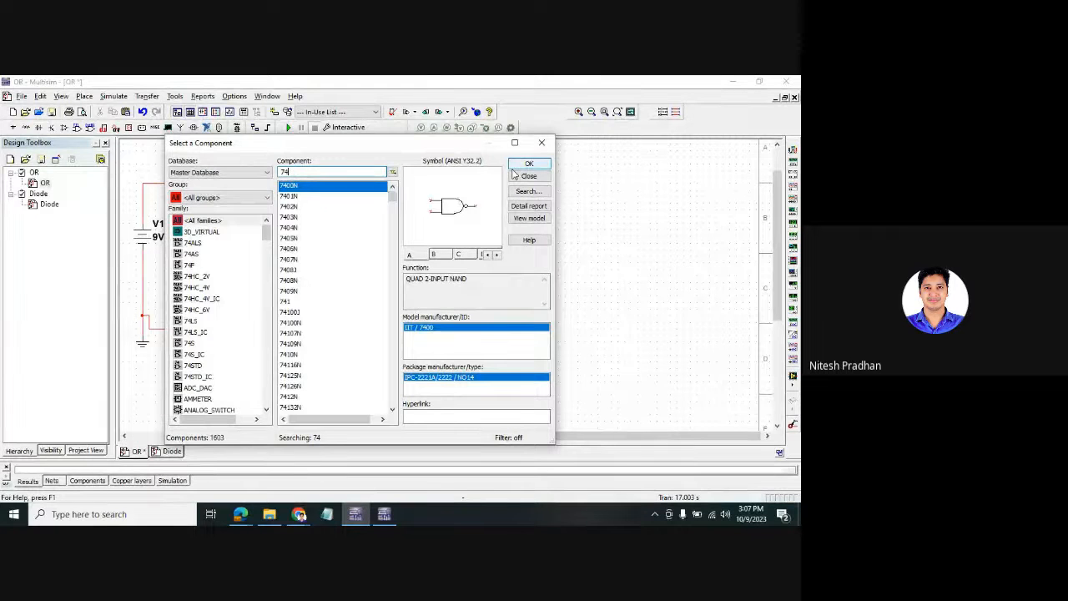
text(32)
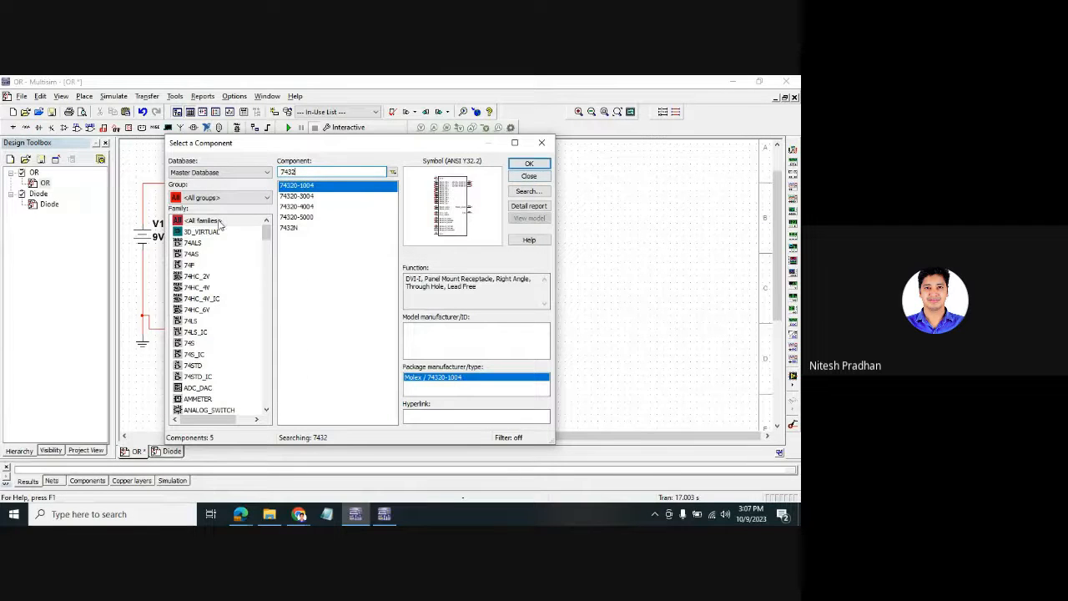
- Place section A of the 7432N quad OR gate on the schematic as U1A
click(290, 227)
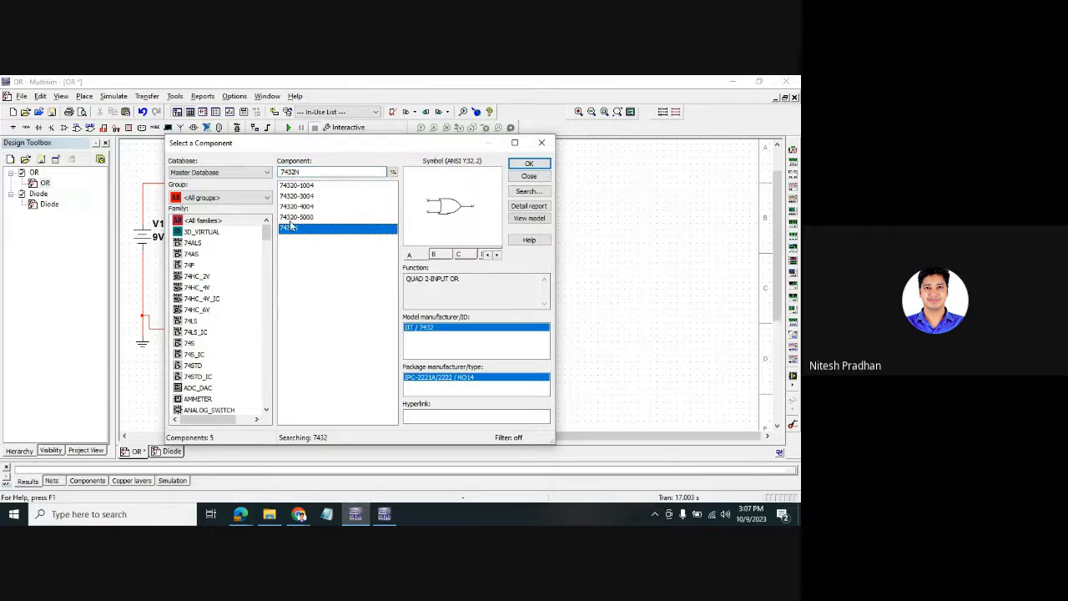
click(529, 164)
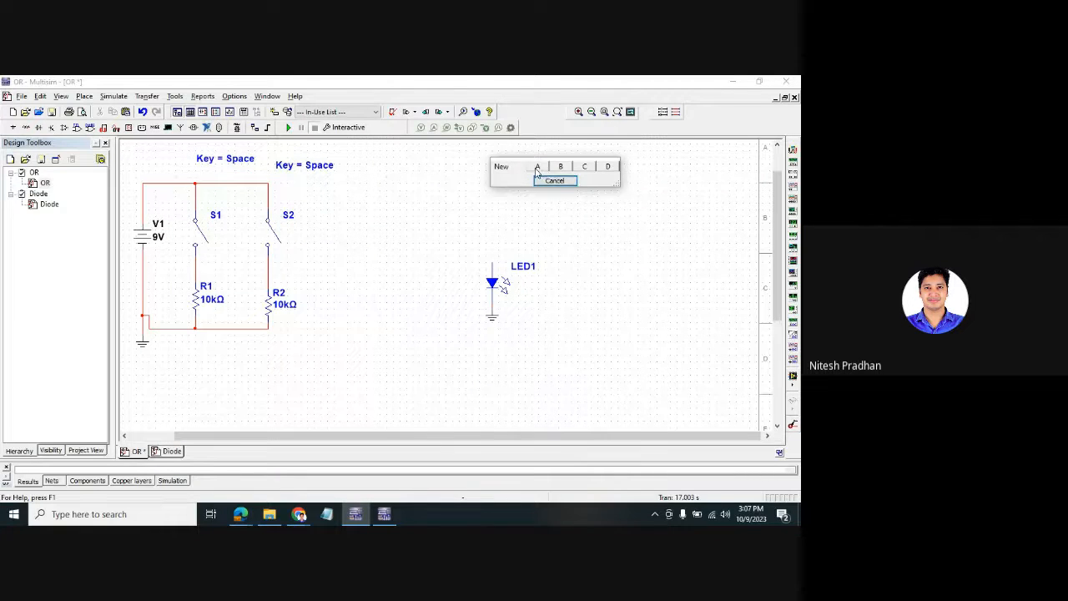
click(538, 166)
click(359, 260)
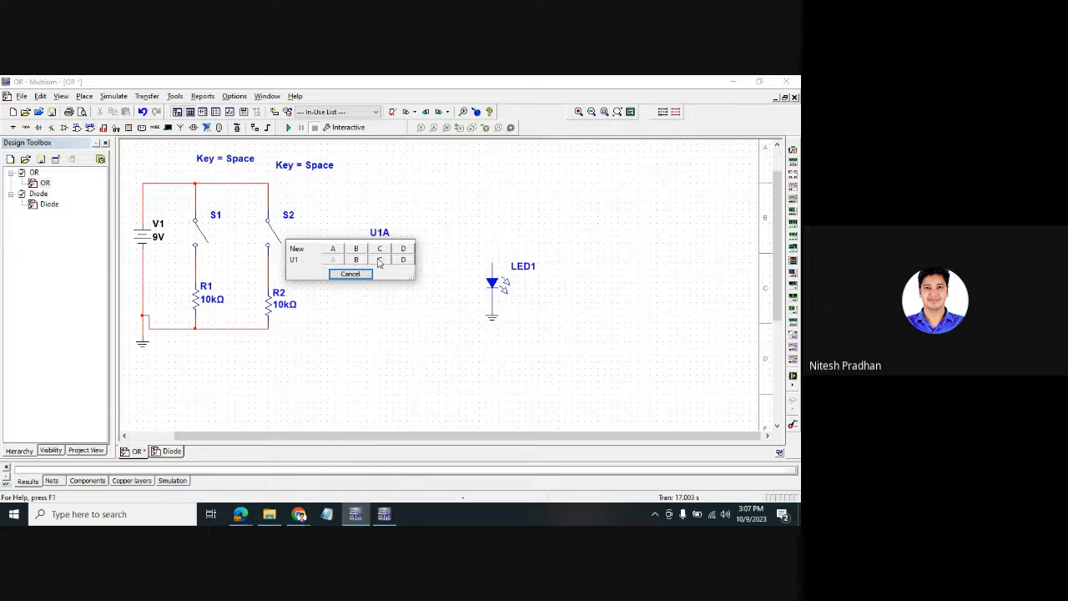
click(366, 275)
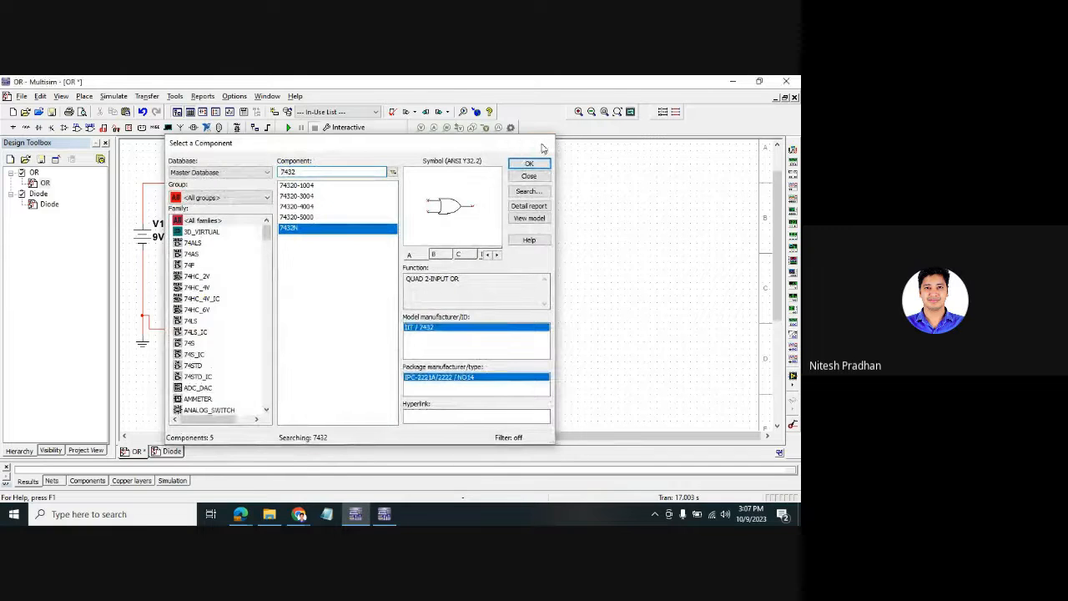
click(543, 146)
click(283, 245)
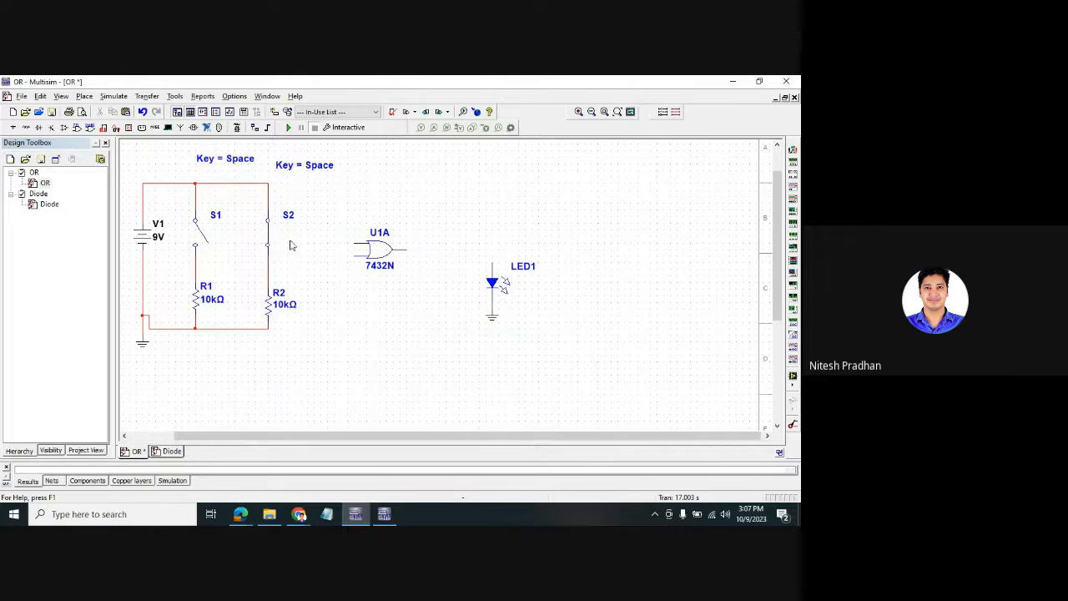
- Wire U1A's inputs to S2 and the S1/R1 junction, and its output to LED1
click(354, 242)
click(269, 265)
click(353, 256)
click(196, 264)
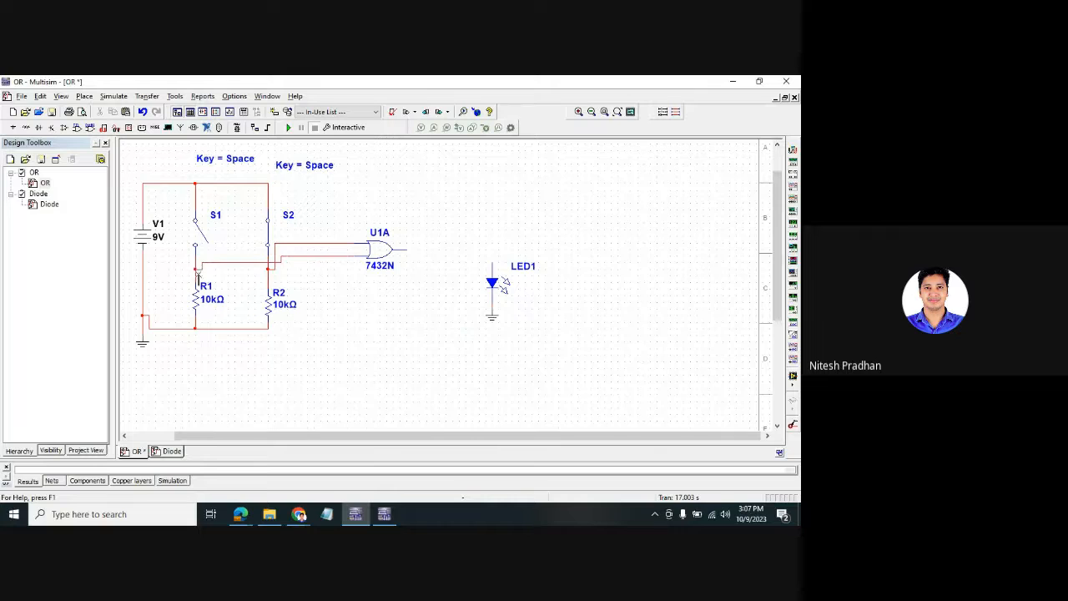
click(407, 250)
click(493, 261)
- Run the simulation, toggle S2, close S1 to light LED1, then stop
click(290, 127)
click(272, 238)
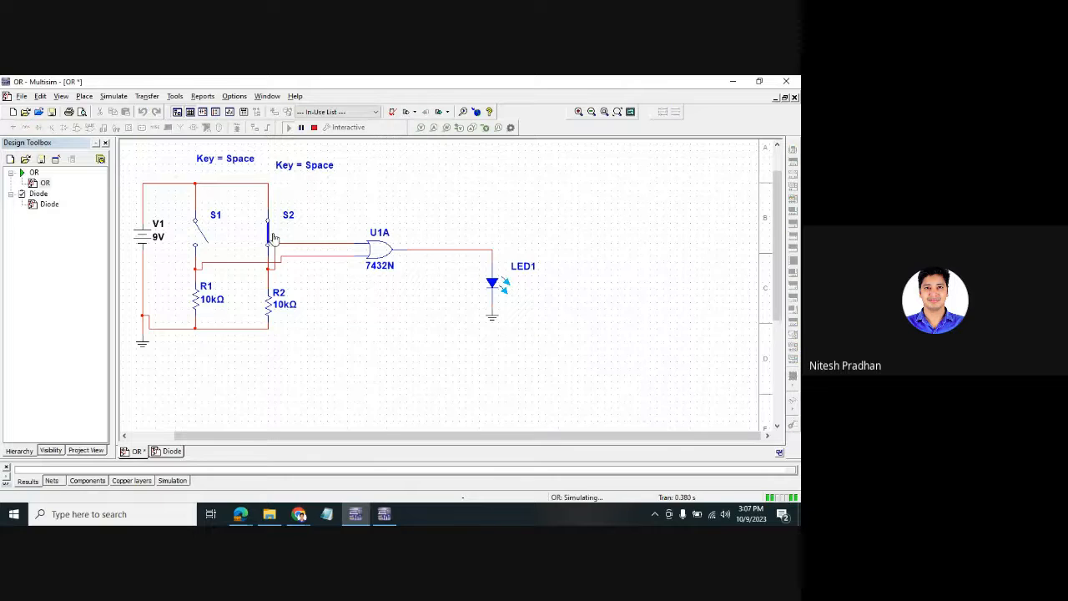
click(271, 238)
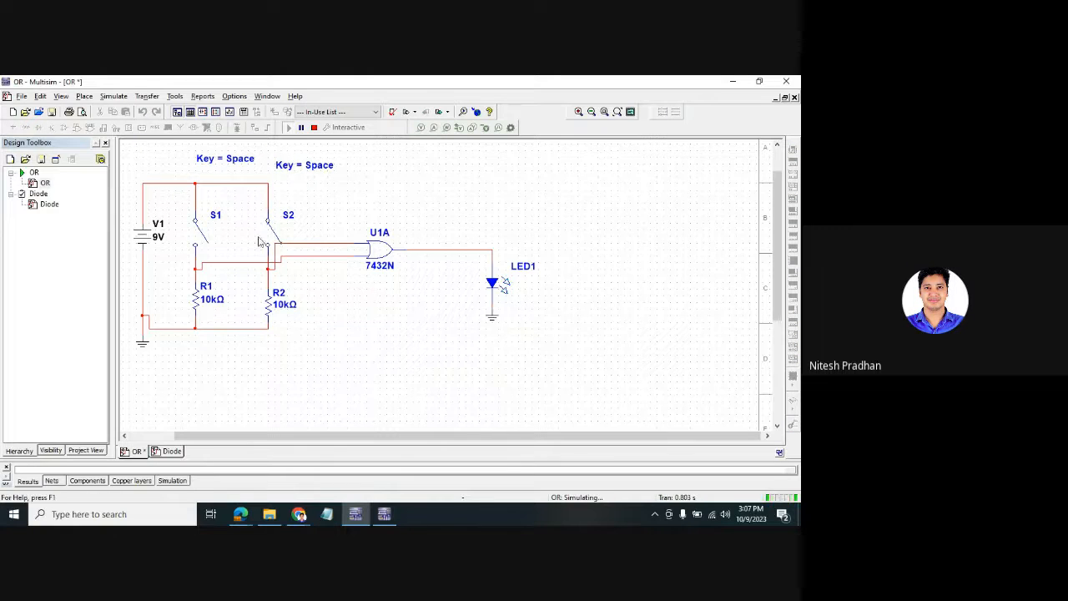
click(203, 240)
click(314, 127)
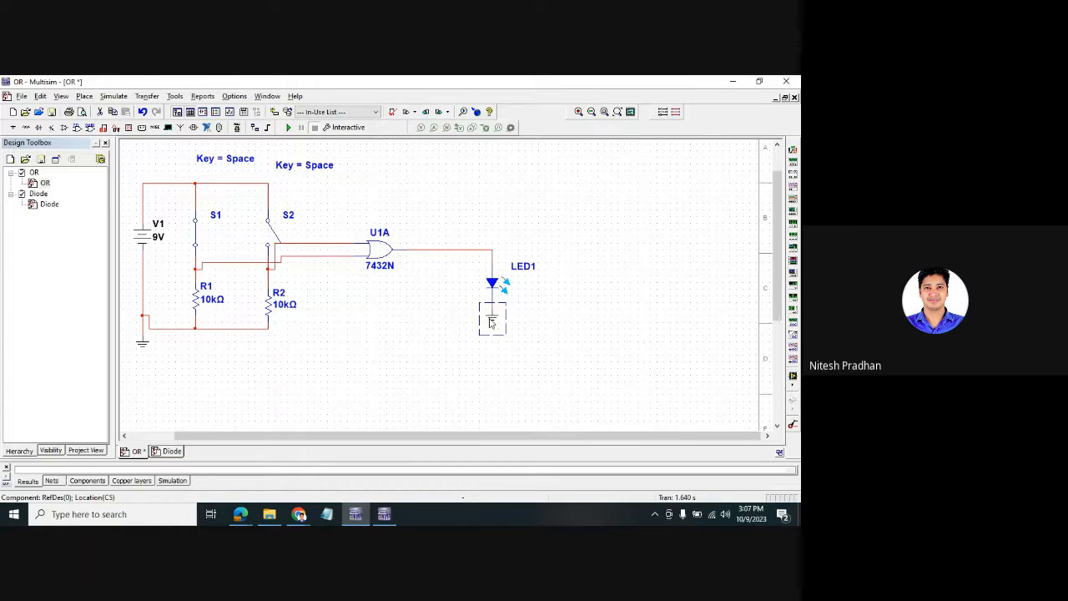
- Delete the ground under LED1 and undo the accidental deletion of battery V1
key(Delete)
click(139, 238)
key(Delete)
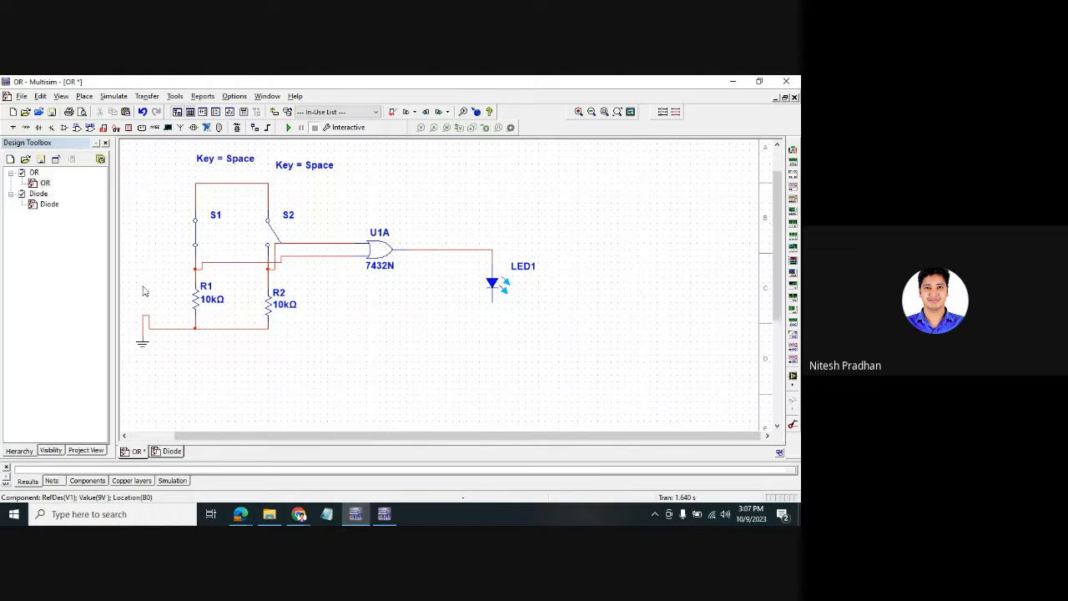
click(143, 347)
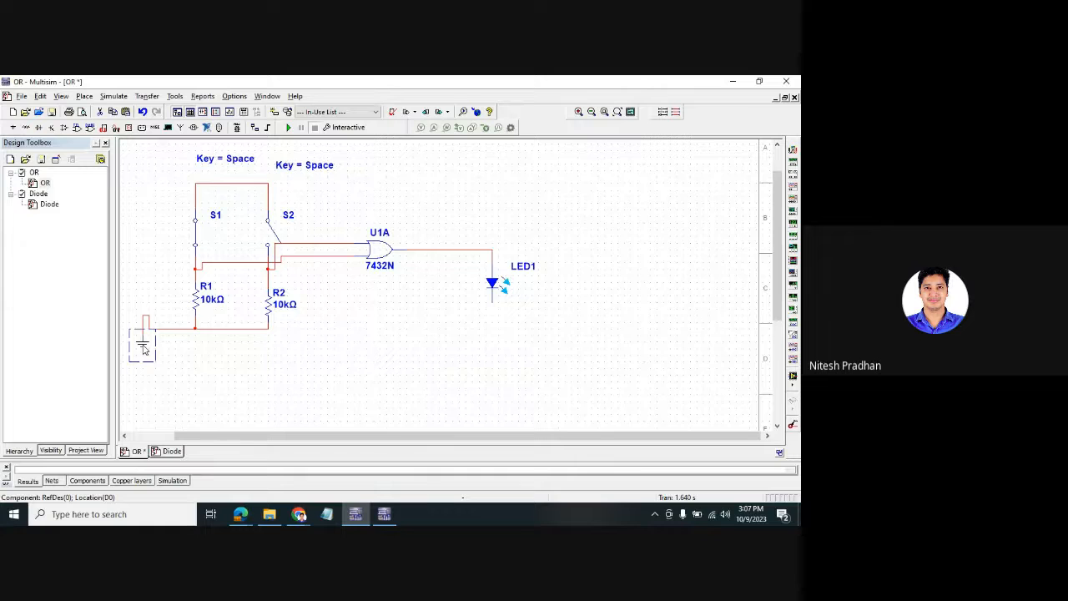
key(ctrl+z)
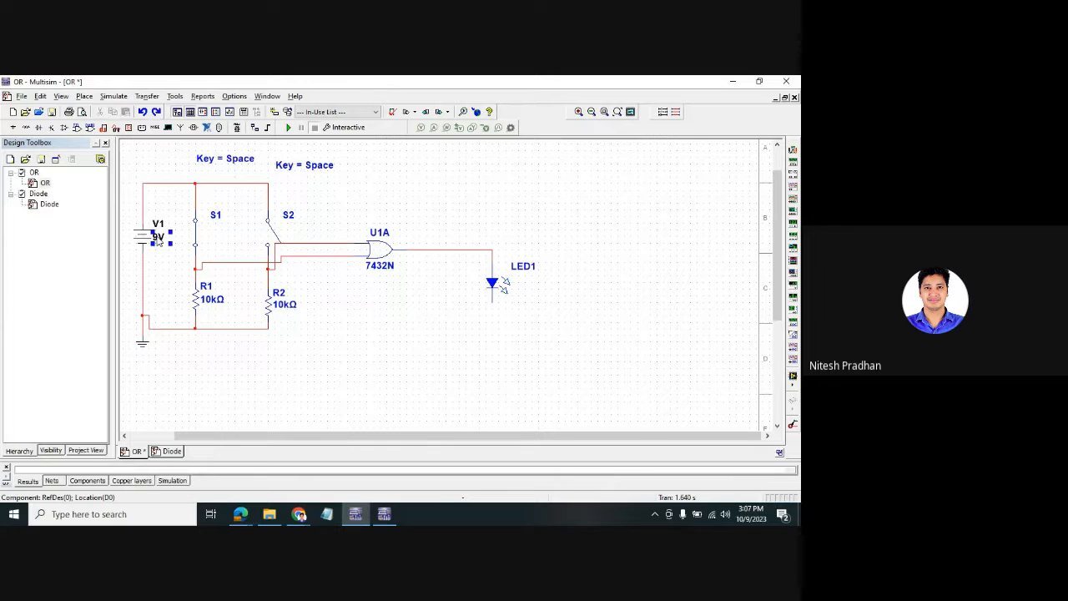
- Inspect battery V1's fault, value, display and label settings, closing without changes
right_click(144, 239)
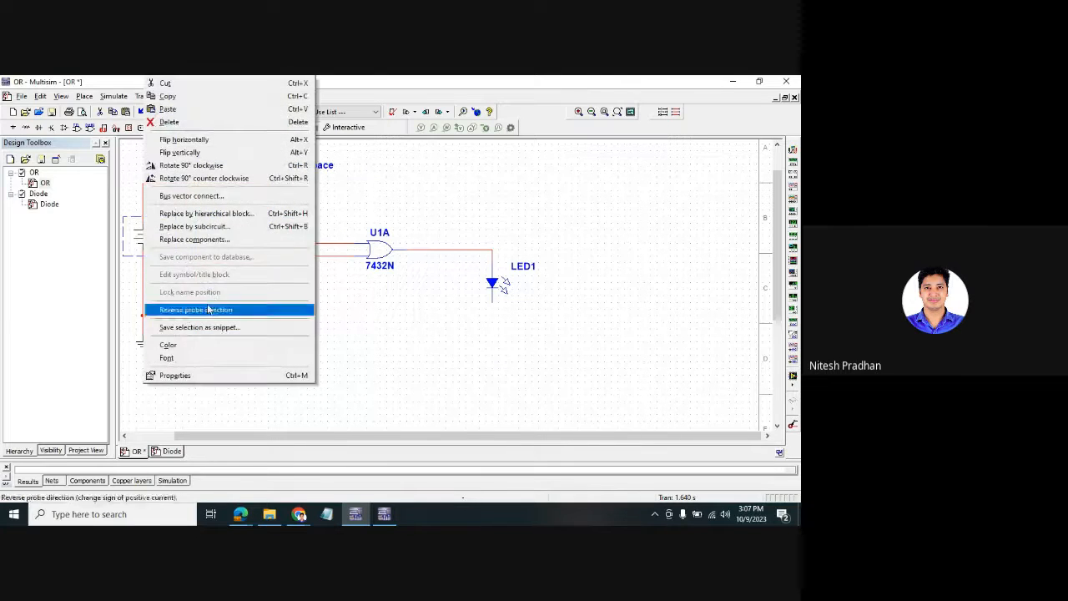
click(365, 313)
double_click(161, 241)
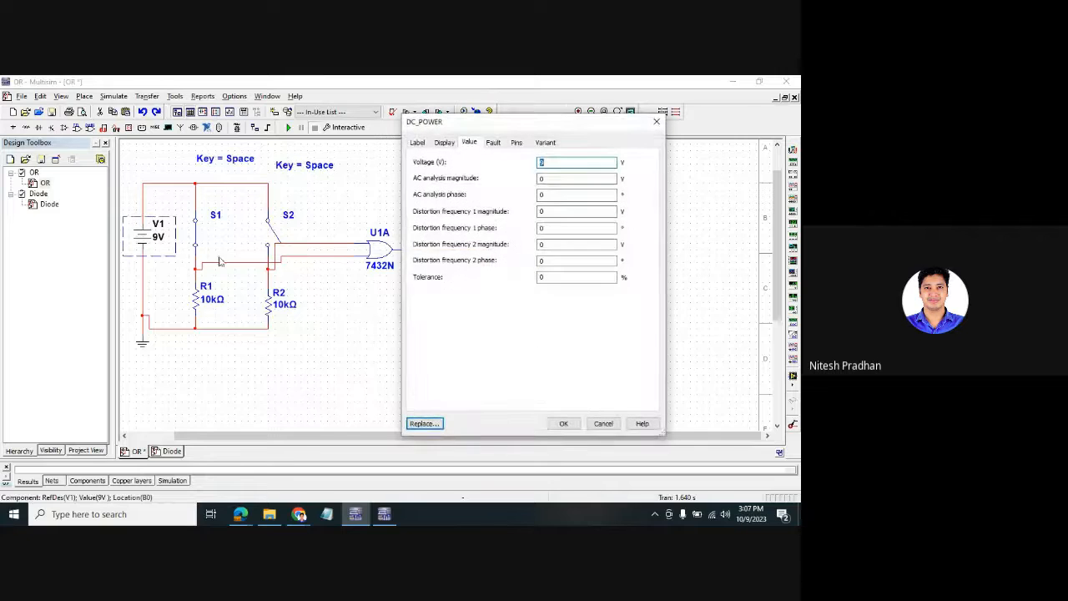
click(494, 143)
click(469, 143)
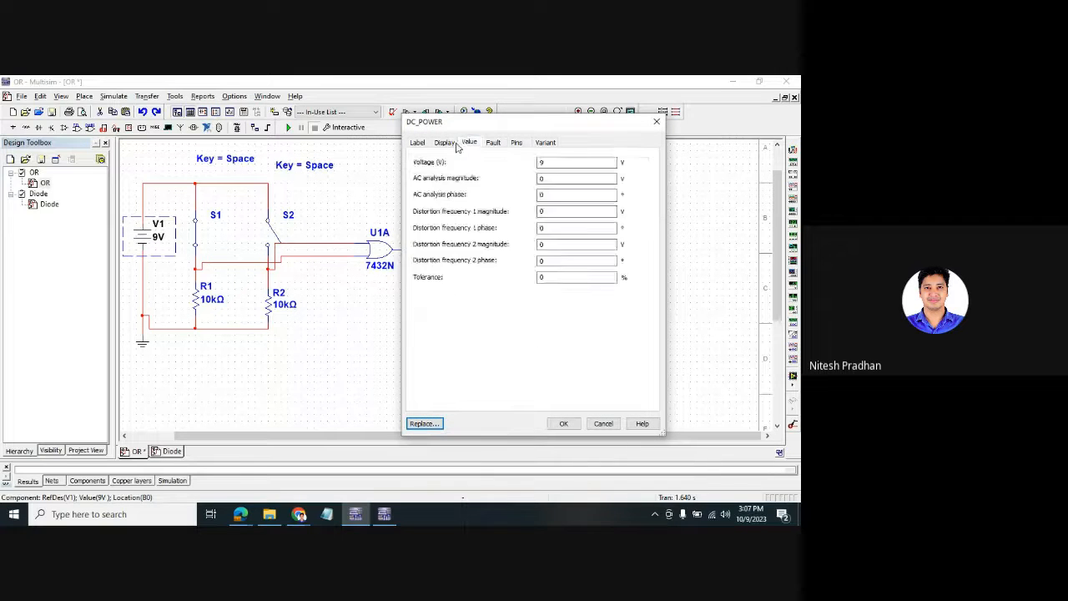
click(444, 143)
click(417, 143)
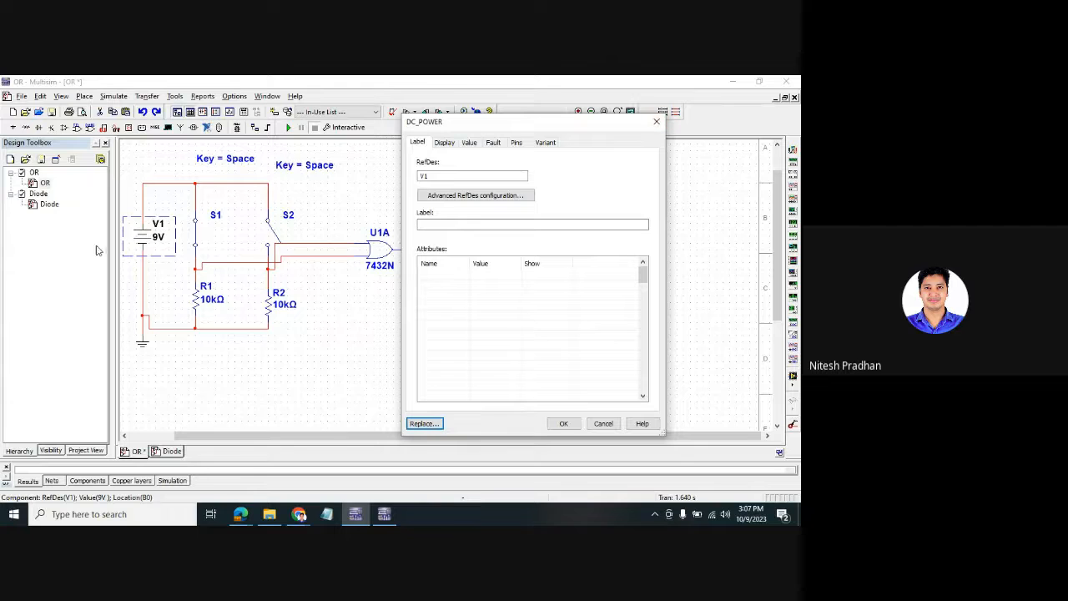
click(654, 123)
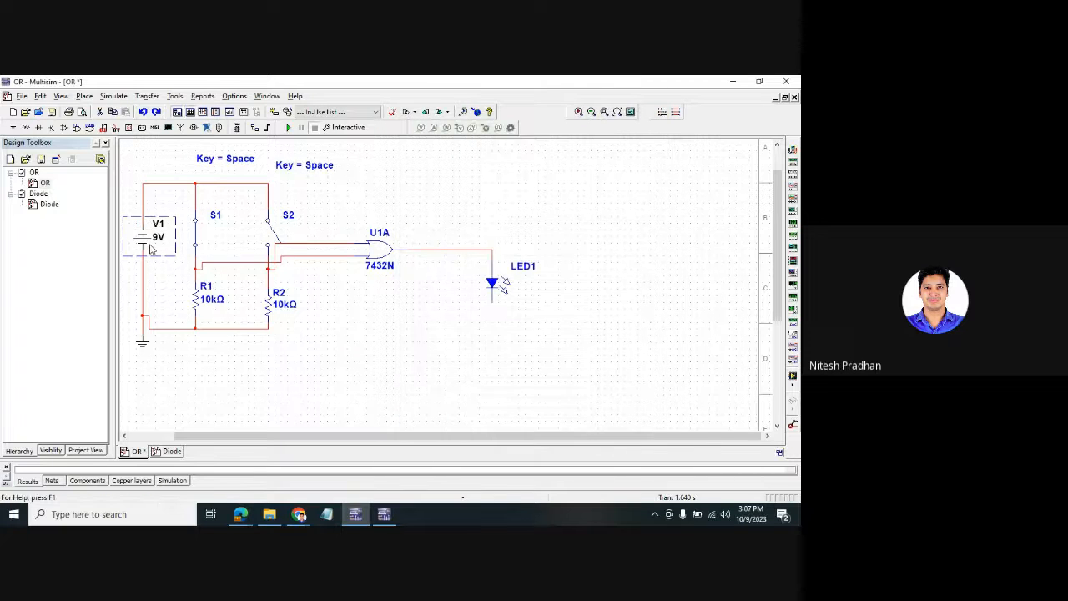
- Delete battery V1 and its ground, then save the OR design
key(Delete)
click(142, 343)
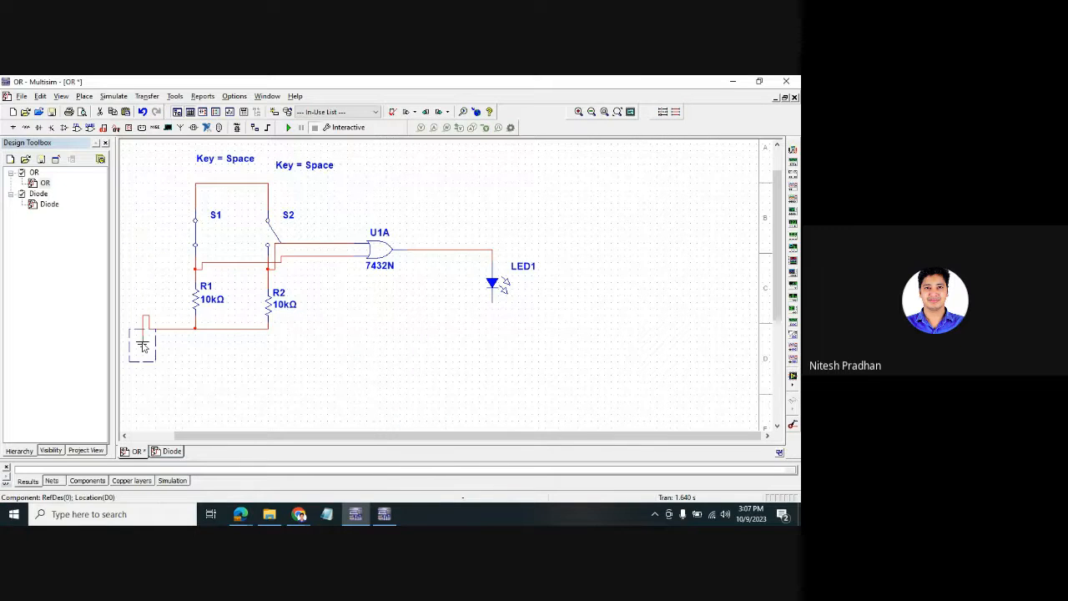
key(Delete)
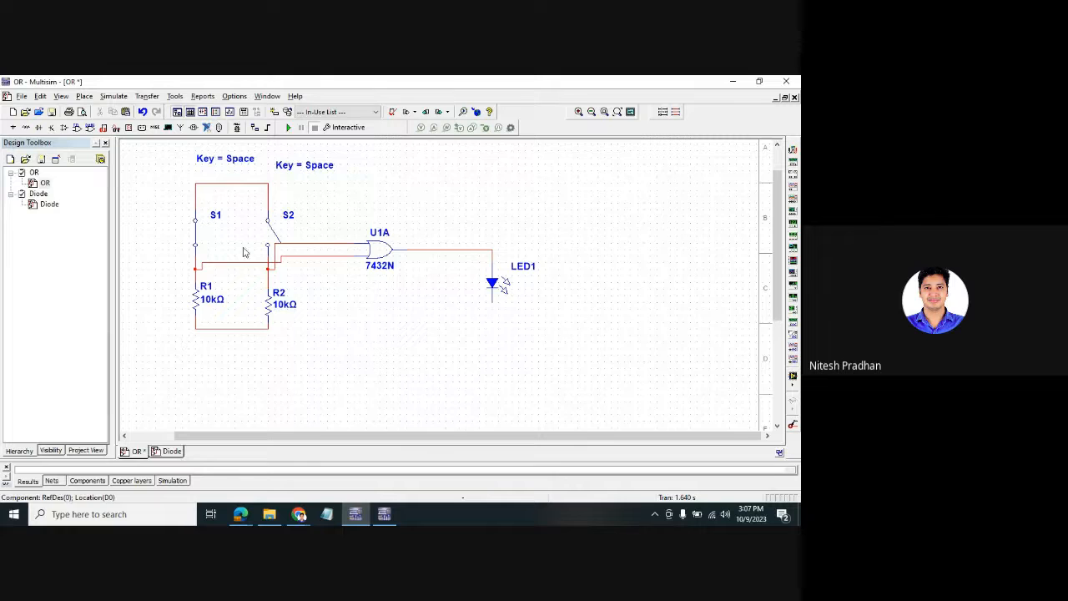
click(22, 96)
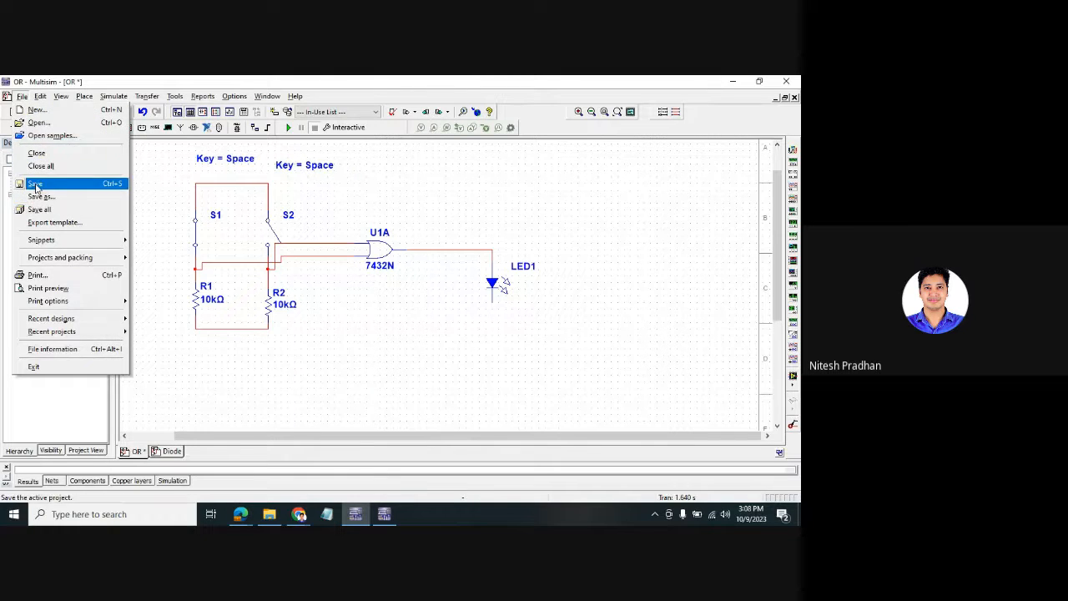
click(33, 183)
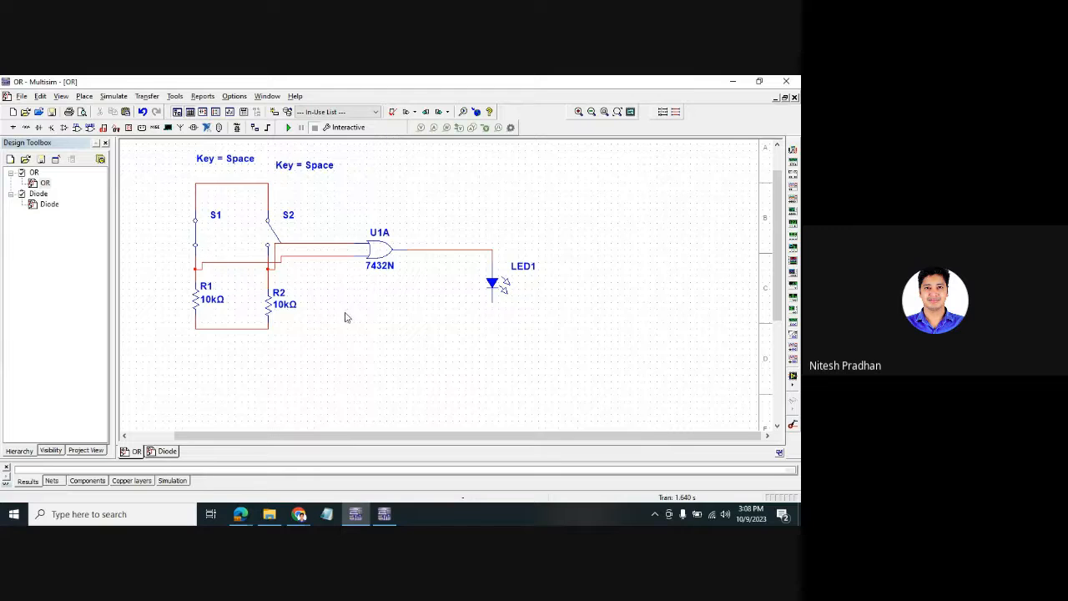
- Transfer the OR design to Ultiboard
click(147, 96)
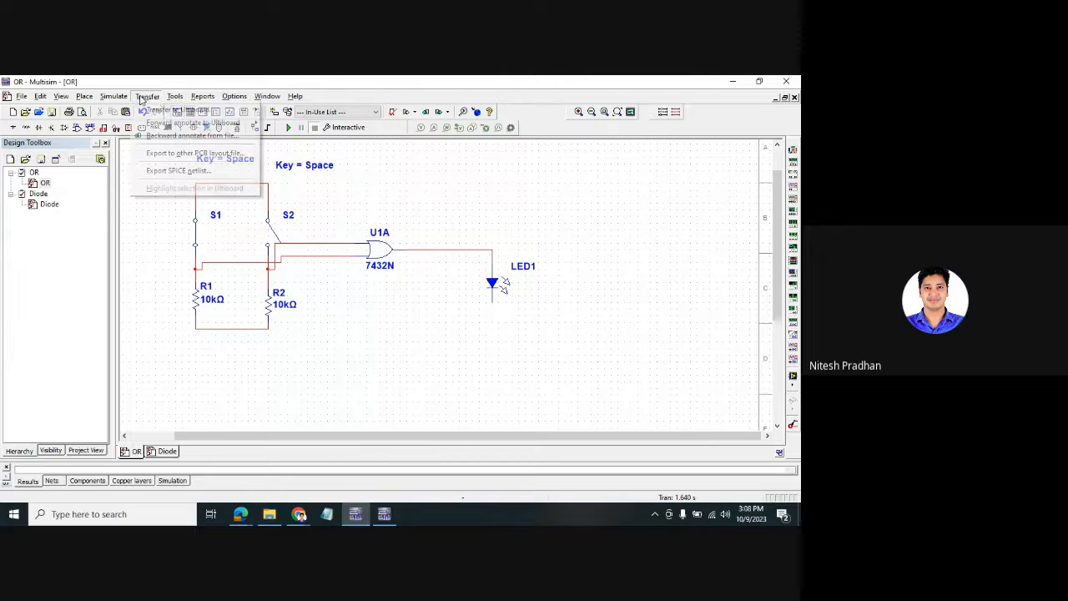
mouse_move(242, 109)
click(282, 111)
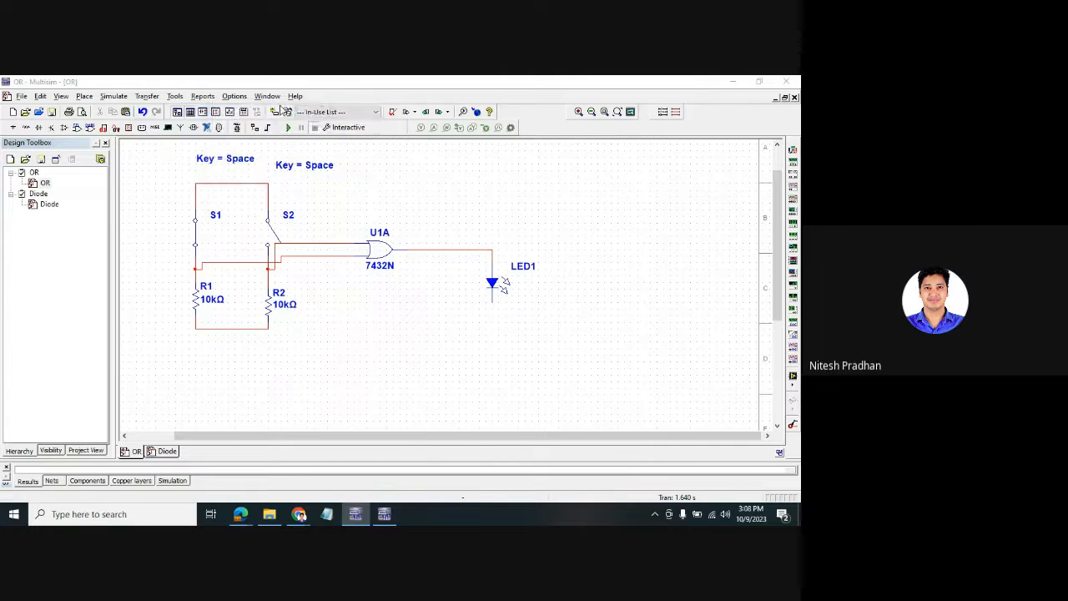
- Save the Ultiboard transfer file, accept the netlist import, and select the imported components
click(508, 362)
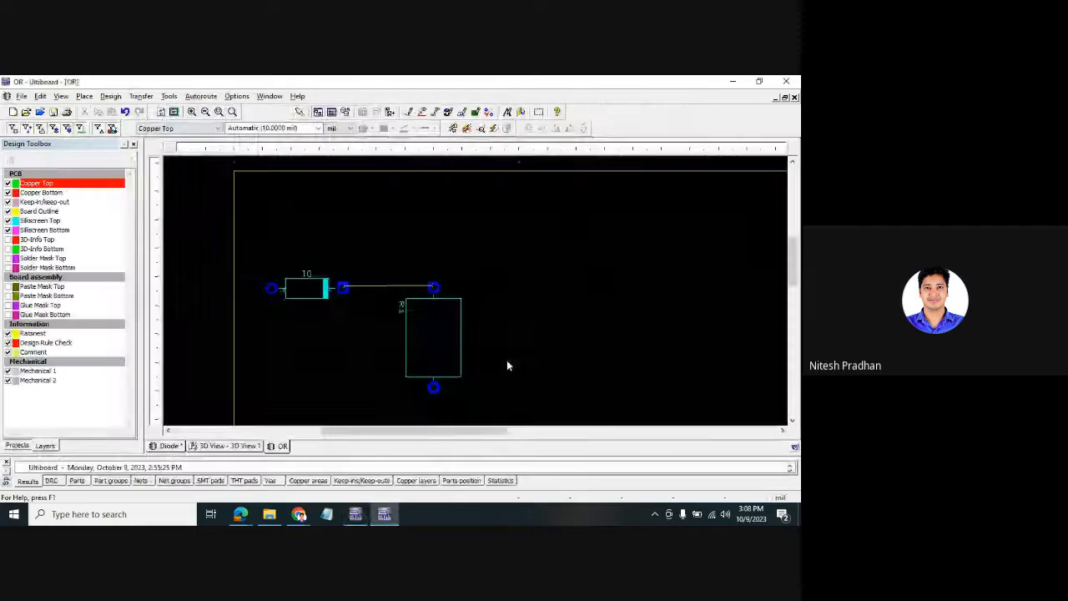
click(509, 431)
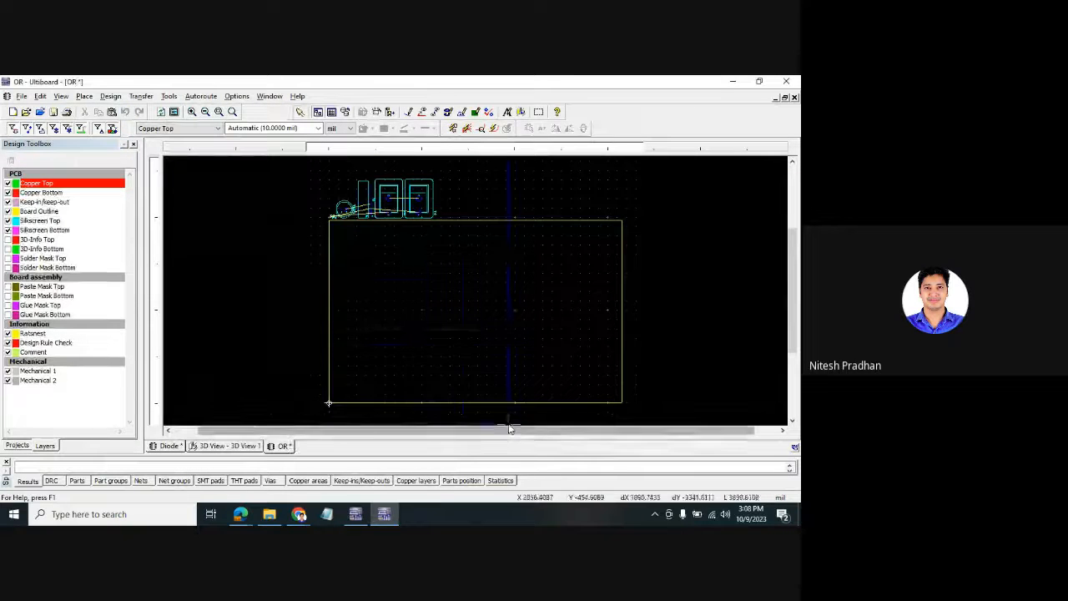
drag(426, 214, 438, 267)
scroll(438, 267, up, 3)
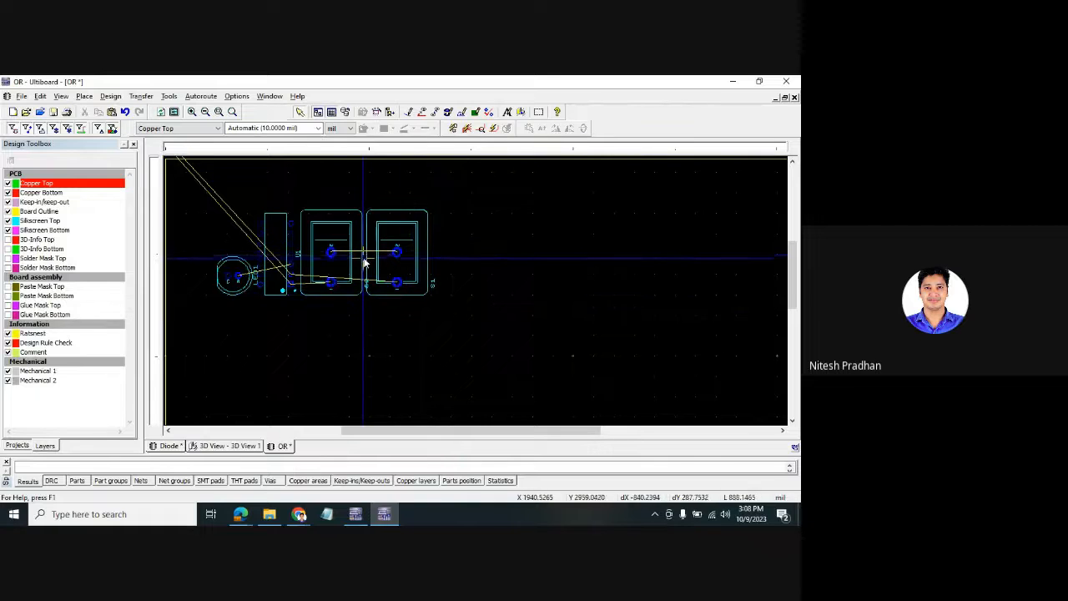
- Undo the last move, select all parts, and drag them inside the board outline
key(ctrl+z)
scroll(324, 288, down, 3)
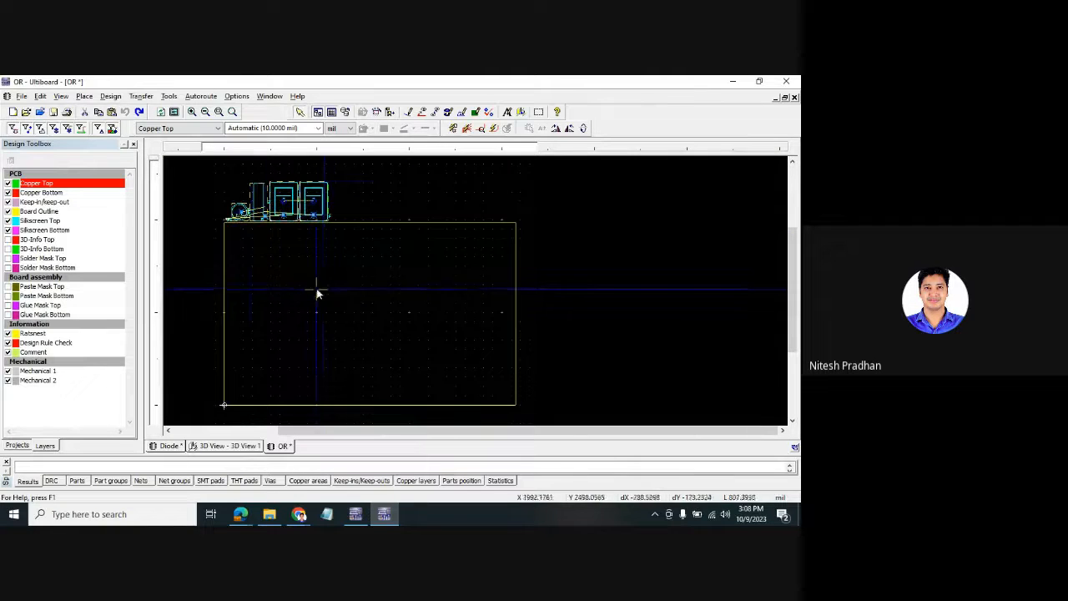
click(246, 184)
key(ctrl+a)
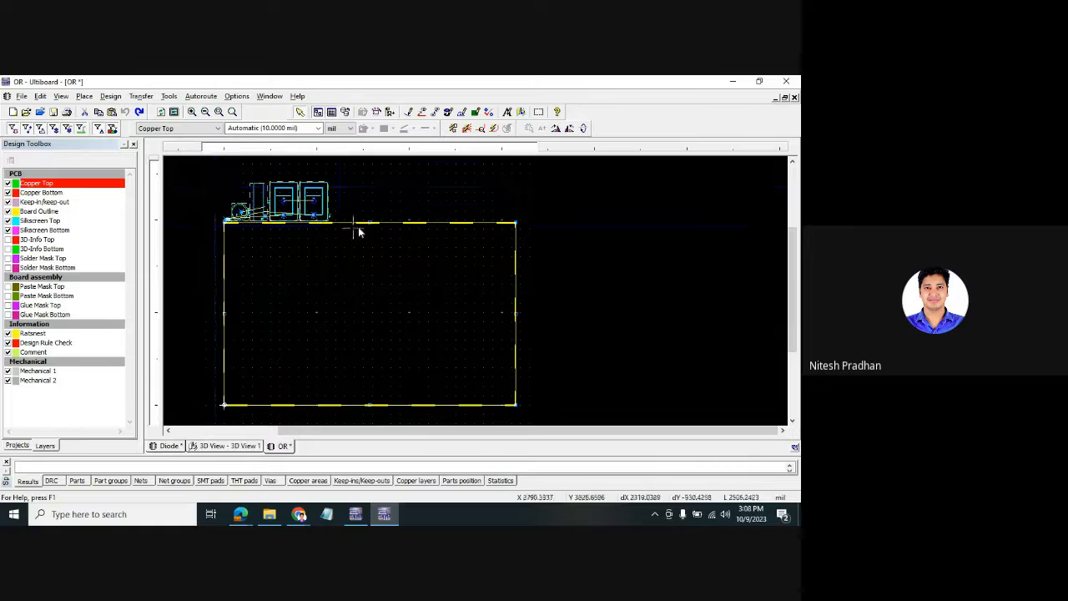
drag(210, 172, 353, 269)
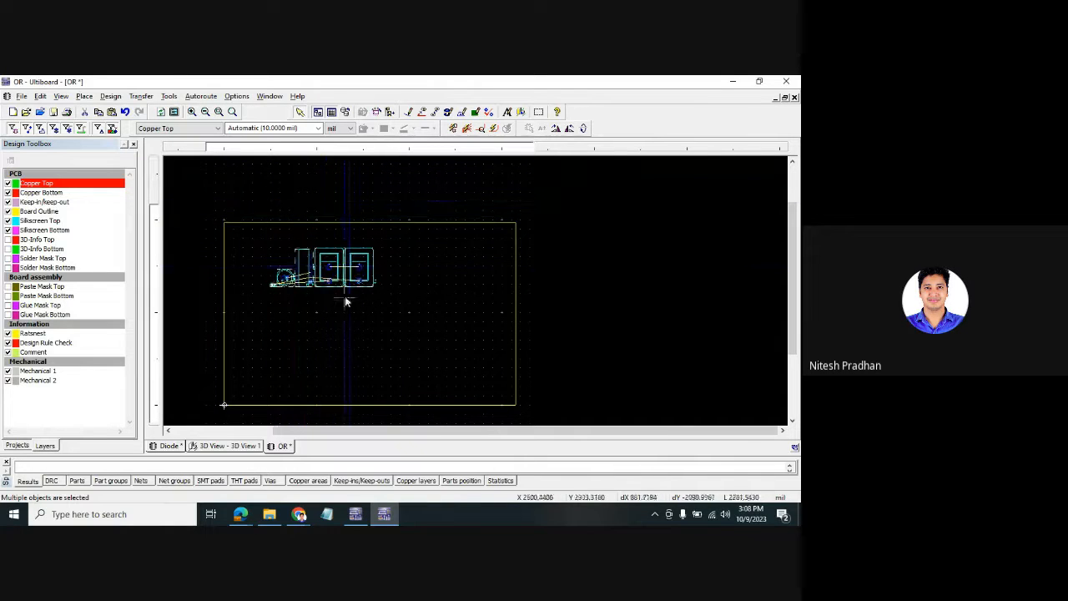
- Move the small resistor below the other parts and LED1 to the far right
scroll(346, 312, up, 4)
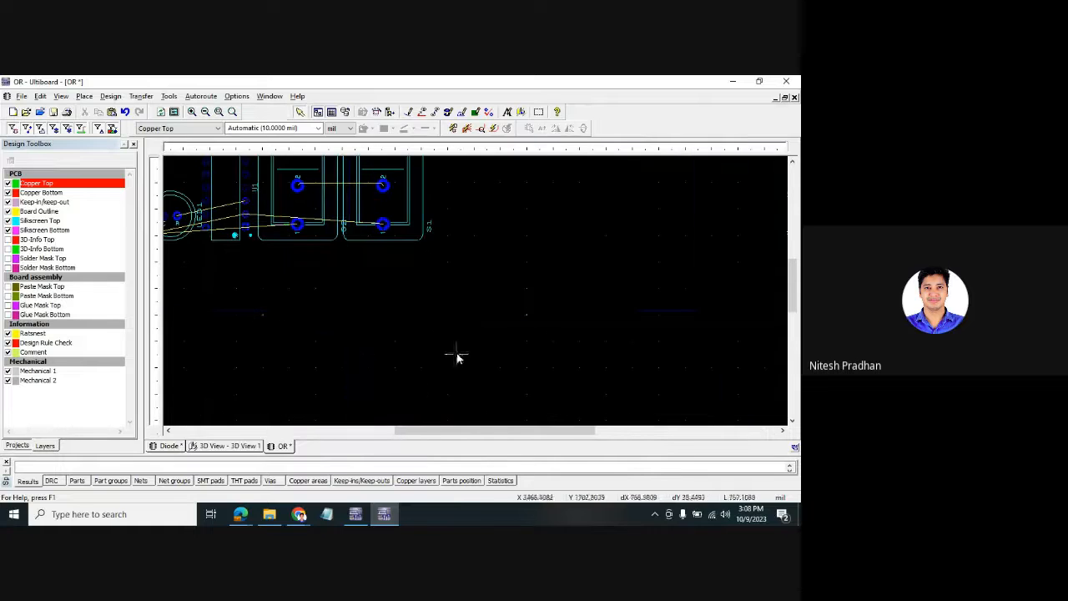
drag(526, 439, 491, 432)
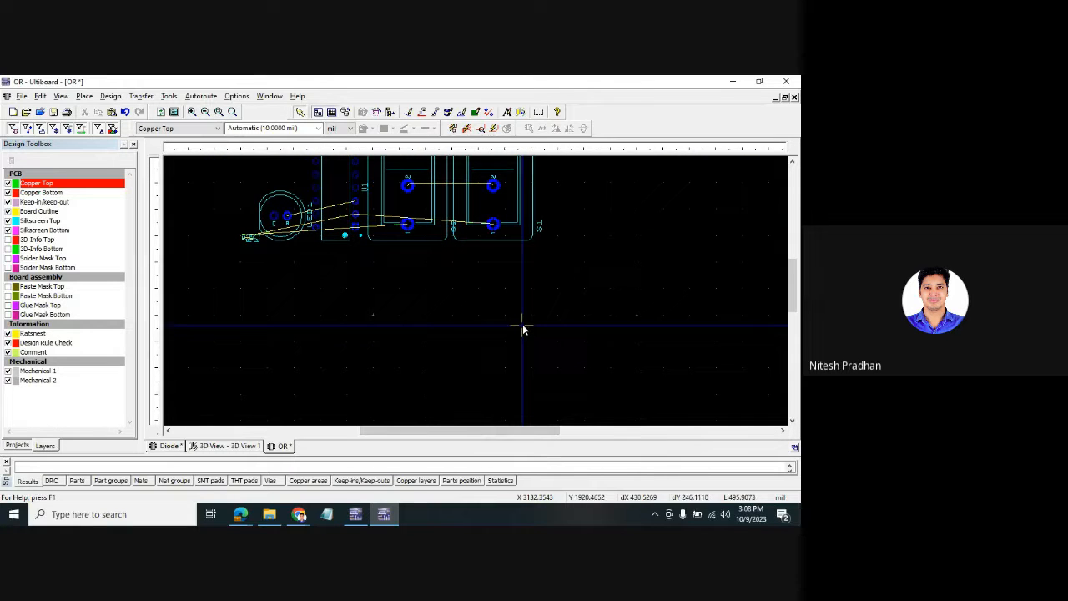
scroll(522, 326, down, 1)
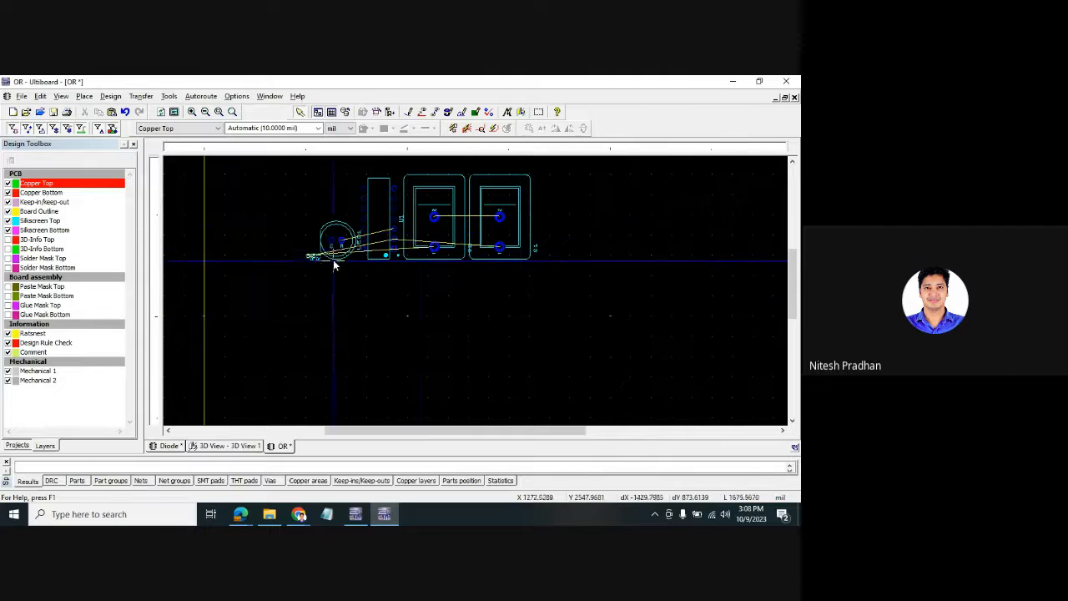
drag(314, 257, 321, 302)
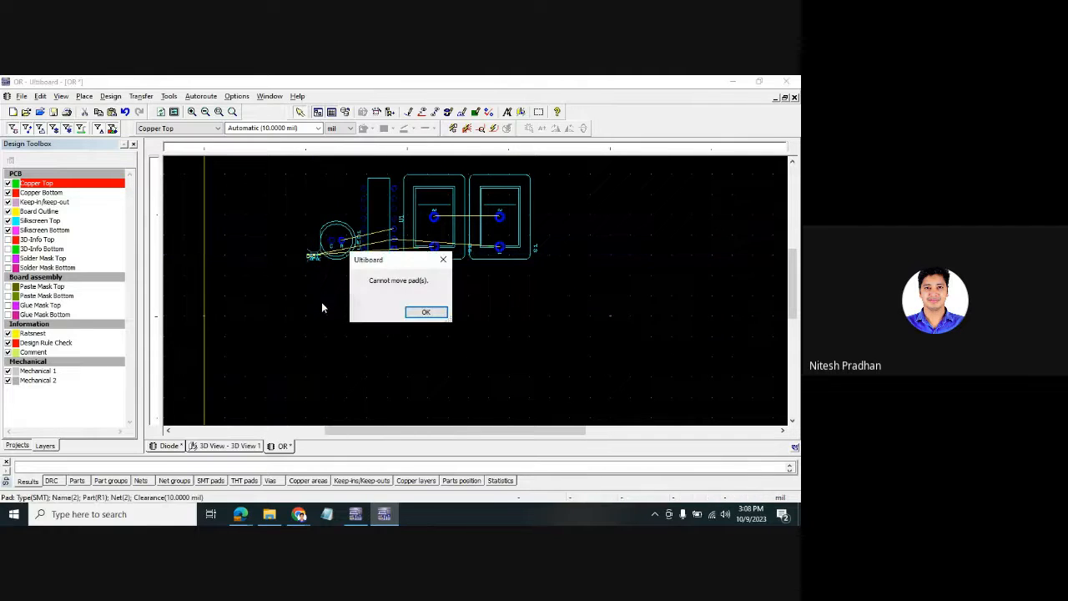
click(439, 256)
drag(314, 261, 354, 315)
drag(340, 241, 466, 240)
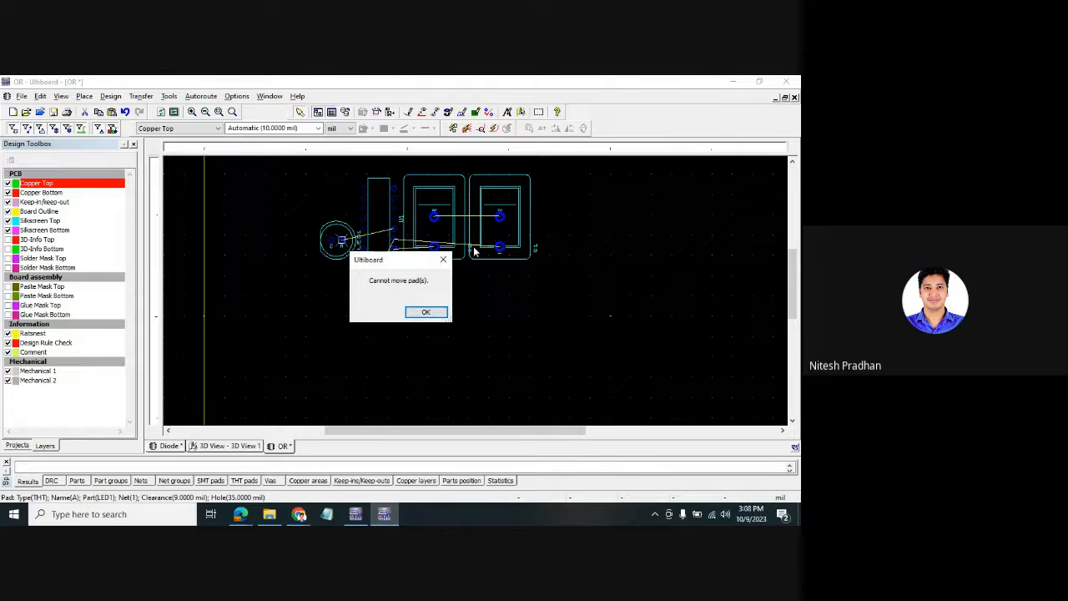
click(441, 257)
drag(338, 241, 633, 220)
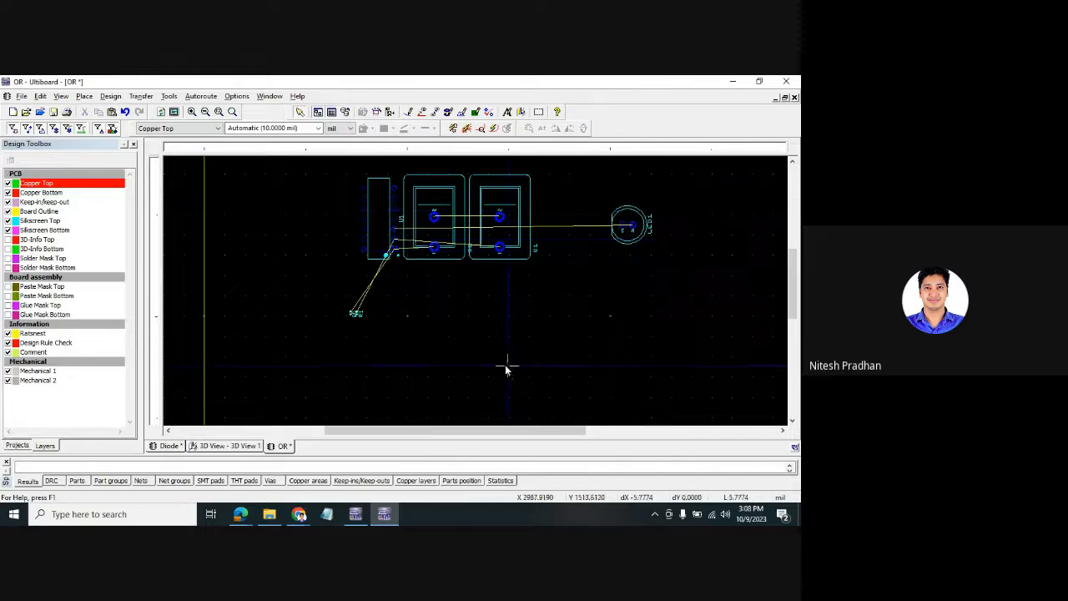
- Move U1 next to LED1, line up switches S2 and S1, and undo a stray R2 label move
drag(388, 201, 586, 204)
drag(434, 218, 358, 210)
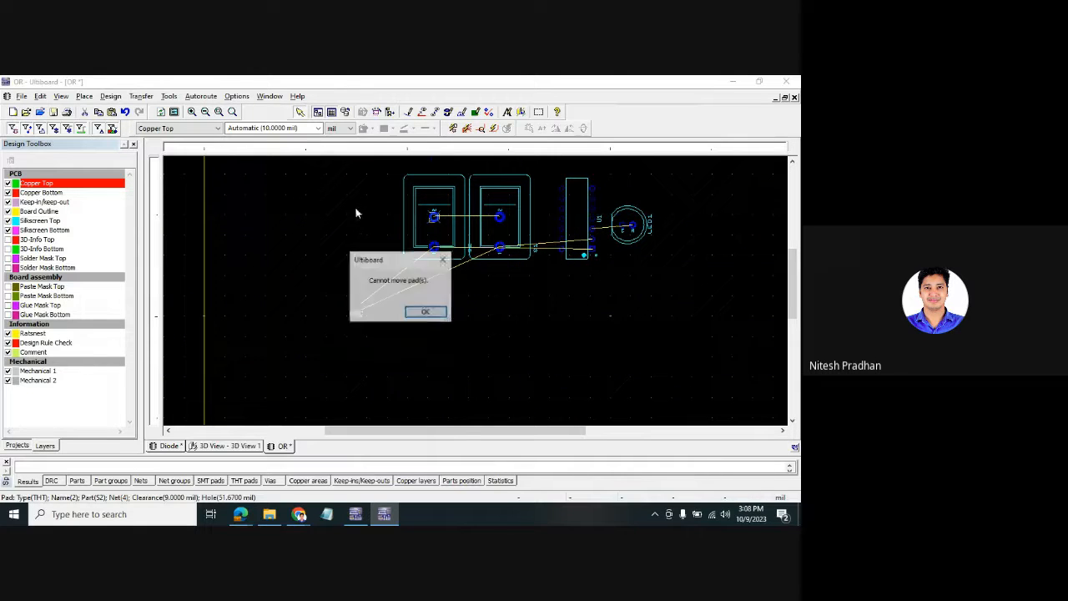
click(444, 260)
click(440, 229)
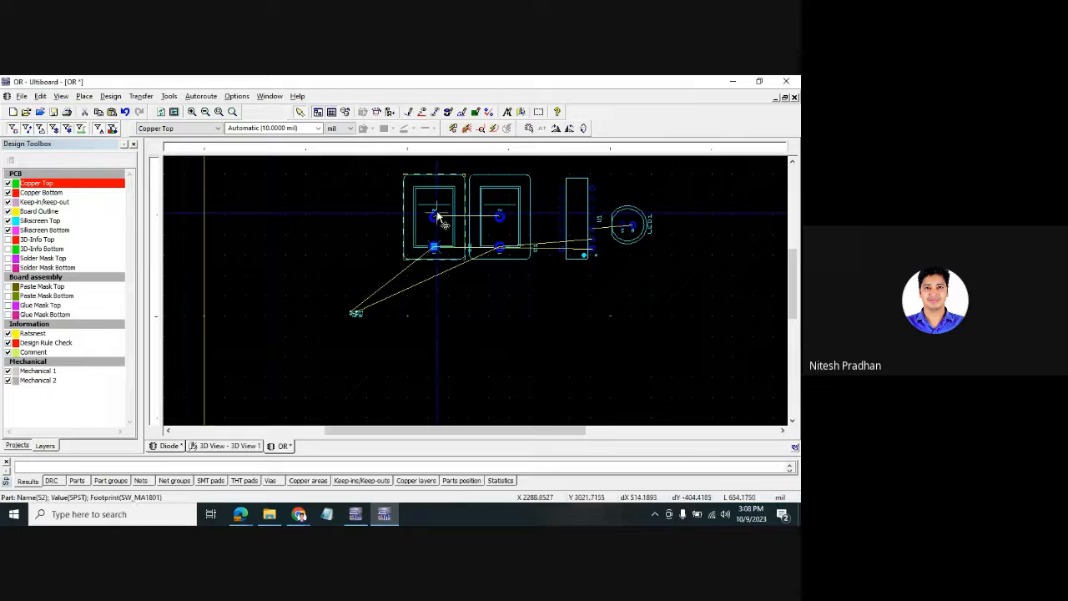
drag(440, 230, 368, 215)
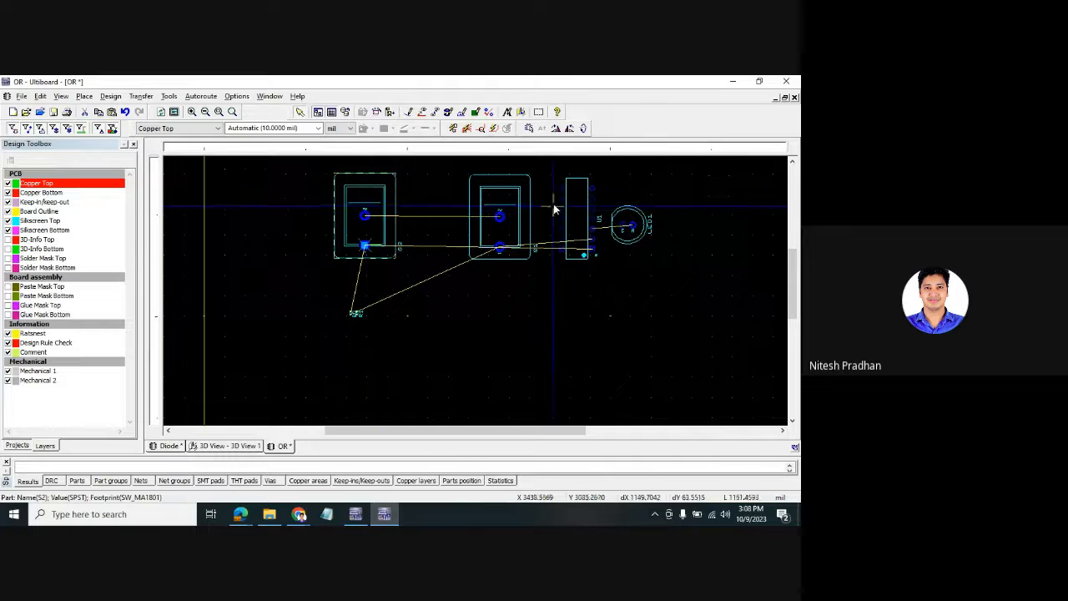
click(520, 203)
drag(520, 203, 487, 203)
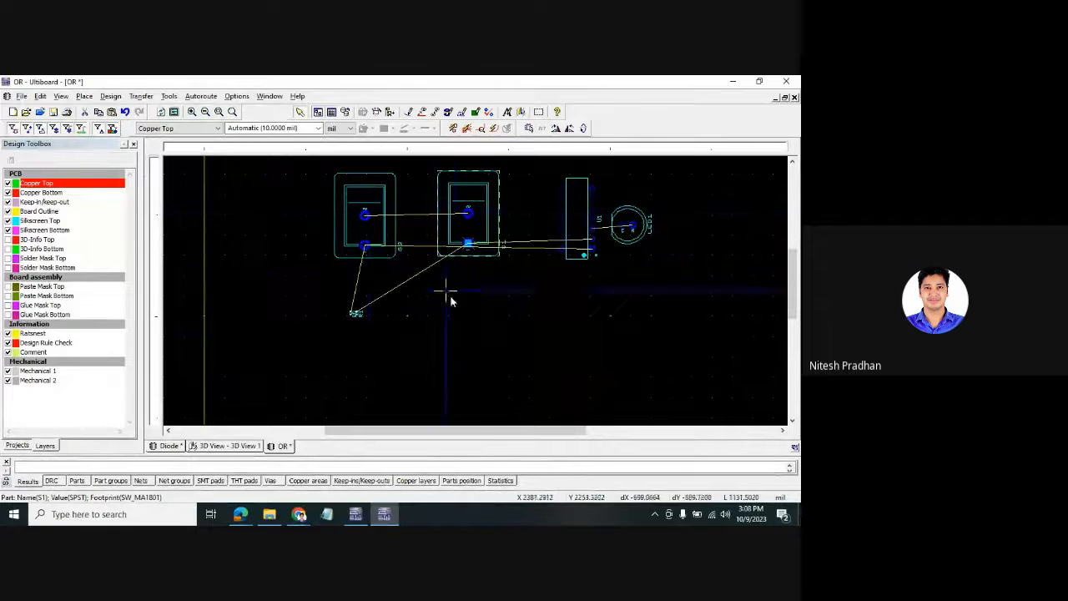
mouse_move(354, 313)
mouse_down()
mouse_move(465, 333)
mouse_move(337, 305)
mouse_move(301, 308)
mouse_move(319, 314)
mouse_up()
key(ctrl+z)
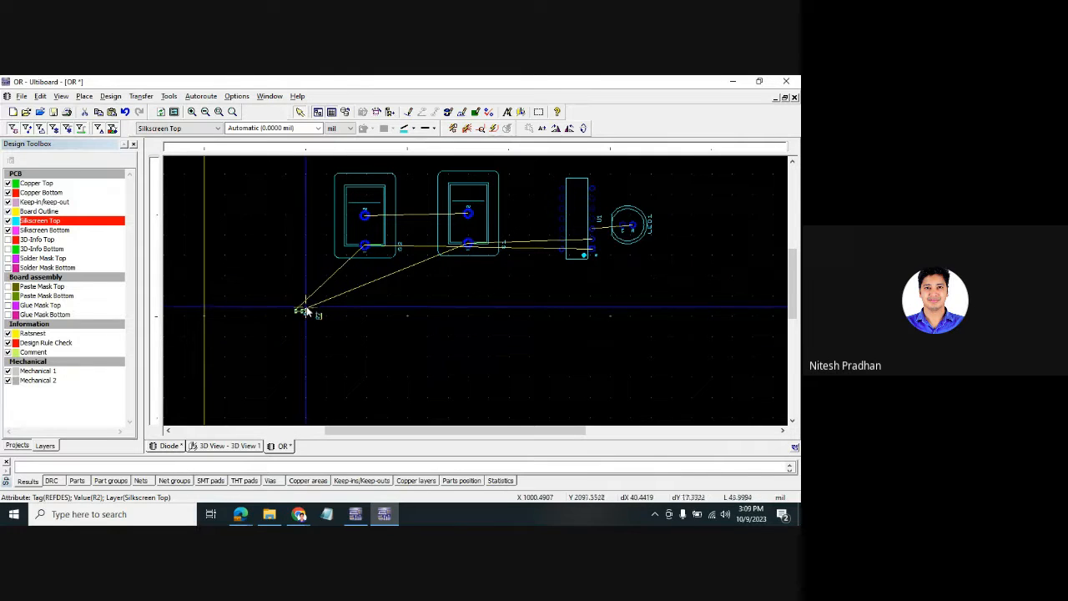
- Box-select the small resistor and move it below the switches
drag(302, 312, 337, 319)
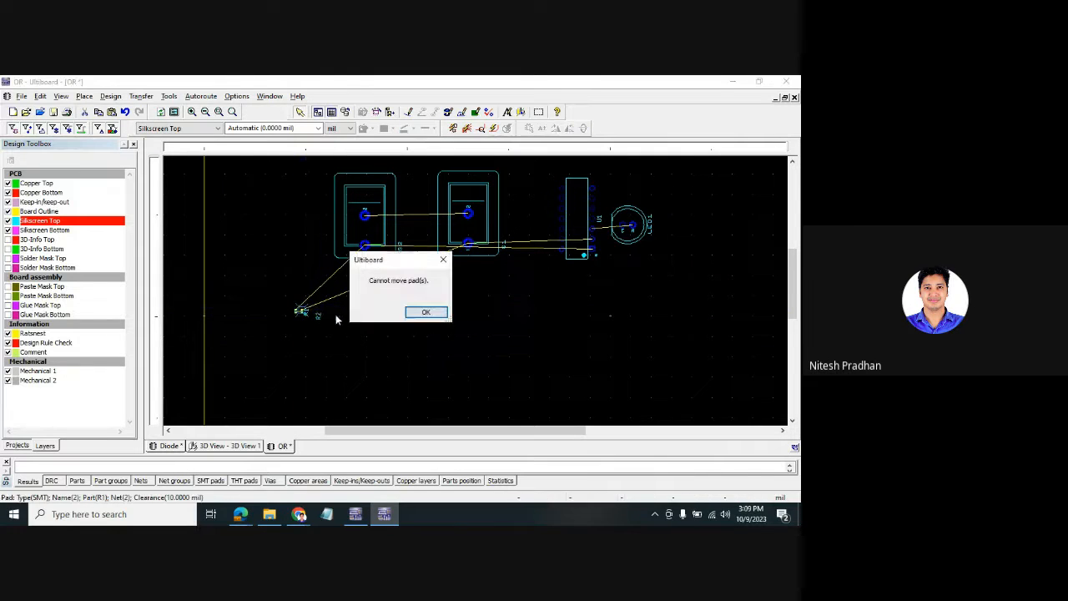
click(443, 259)
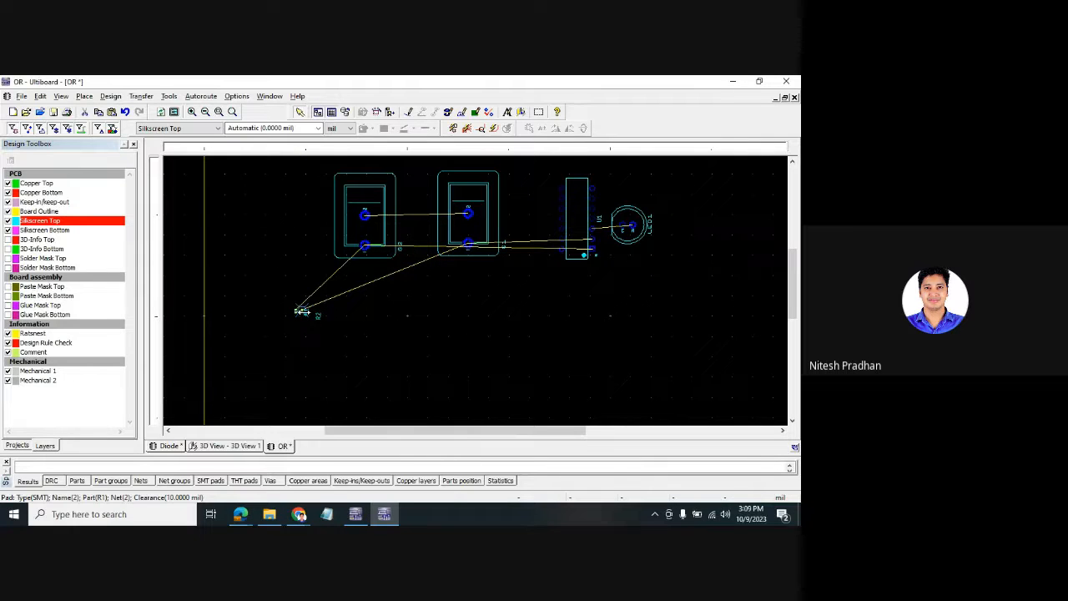
drag(305, 311, 322, 315)
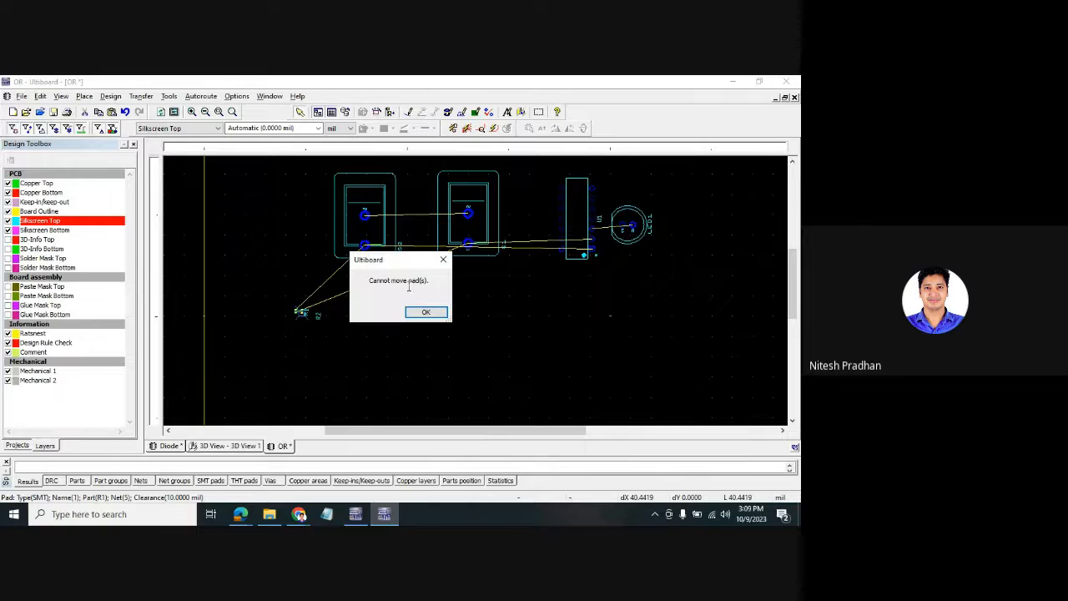
click(442, 259)
drag(259, 292, 404, 342)
- Nudge switches S1 and S2 into line and rotate each by 180°
mouse_move(484, 208)
mouse_down()
mouse_move(488, 195)
mouse_move(494, 204)
mouse_up()
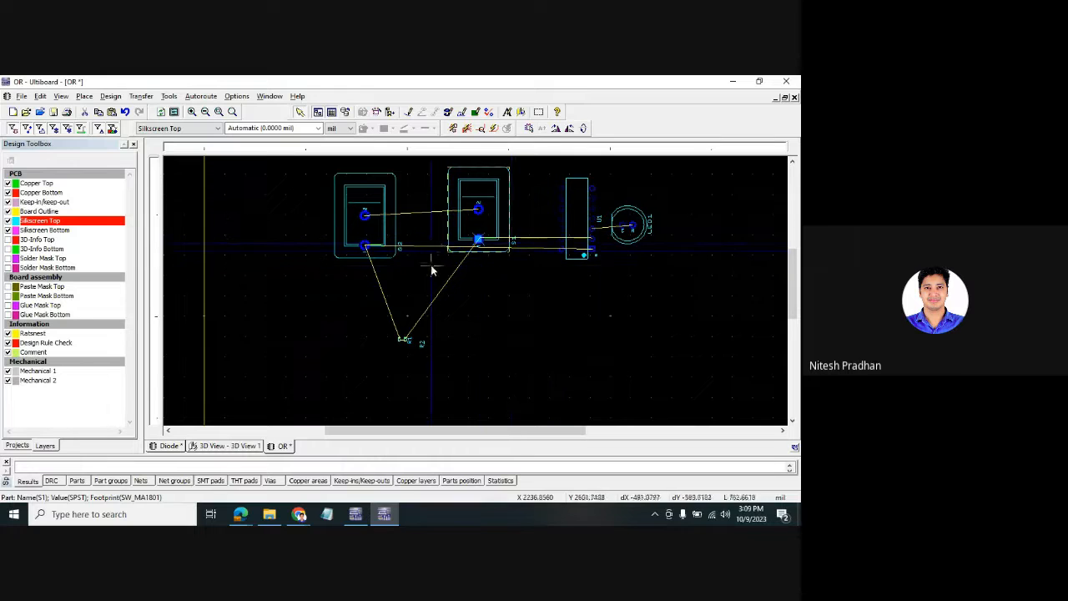
drag(382, 199, 386, 201)
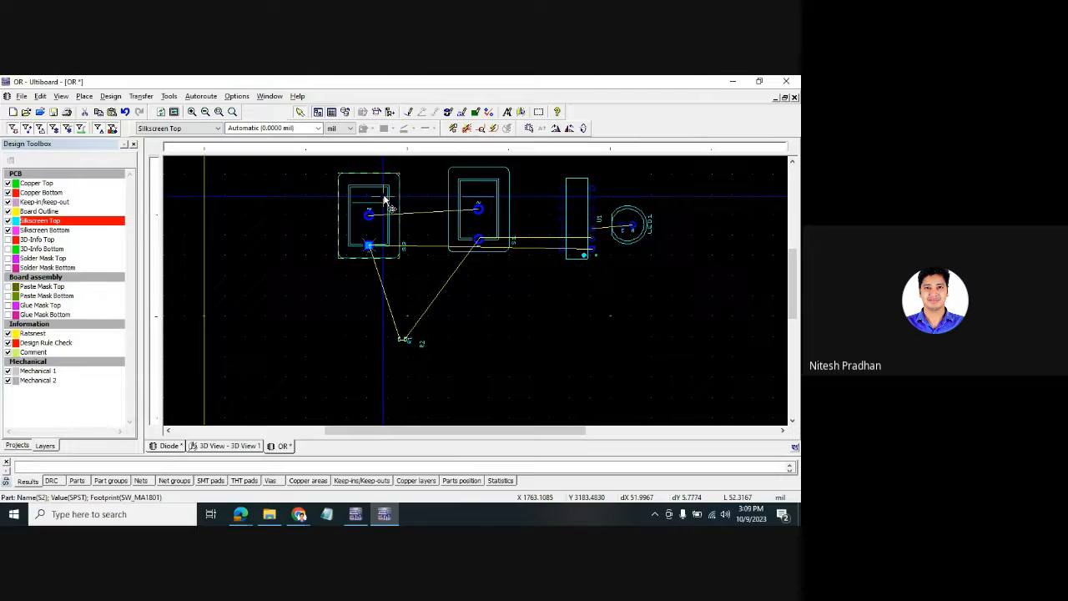
key(ctrl+r)
key(ctrl+r)
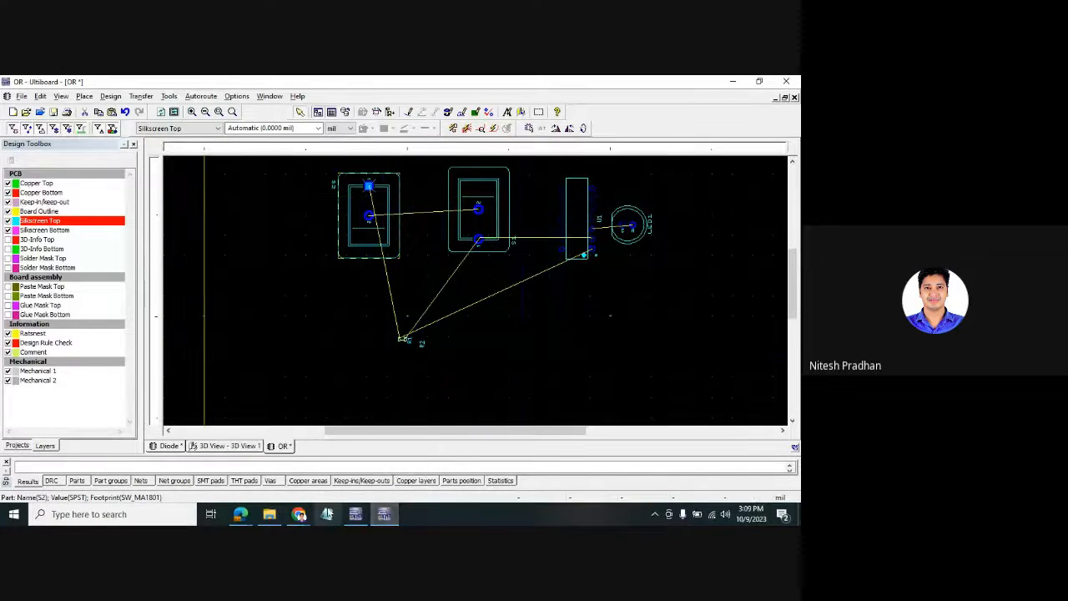
click(474, 190)
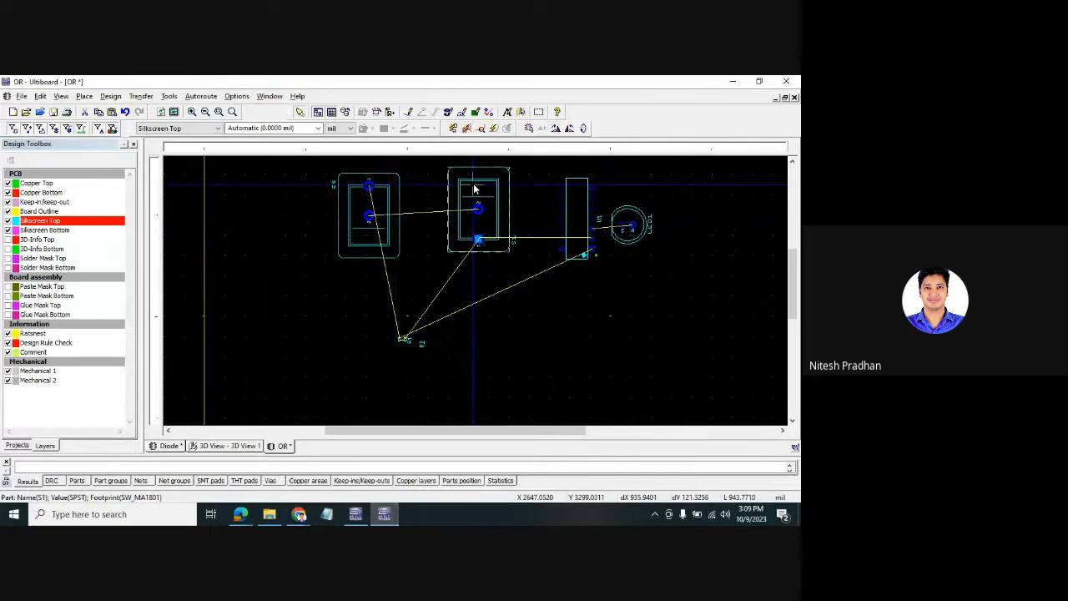
key(ctrl+r)
key(ctrl+r)
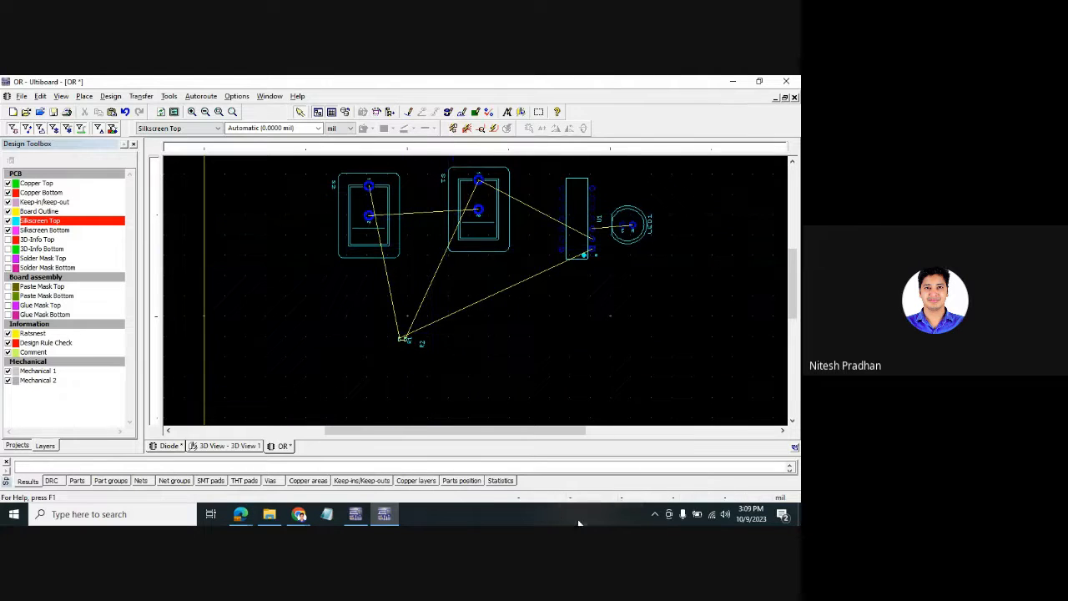
- Rotate the small resistor 180° and turn switches S1 and S2 back by 180°
drag(371, 316, 434, 350)
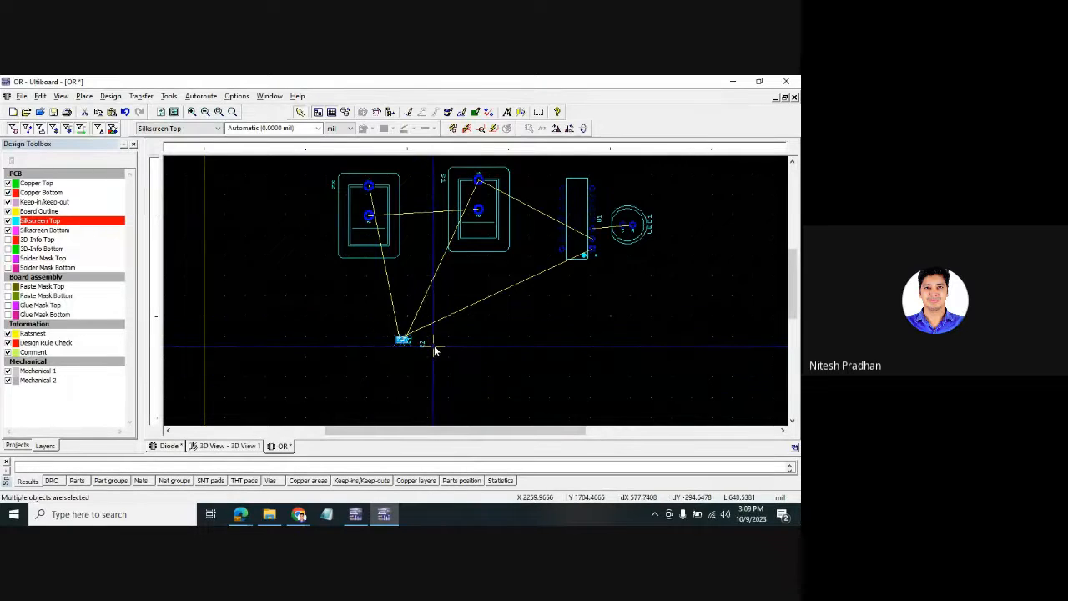
key(ctrl+r)
key(ctrl+r)
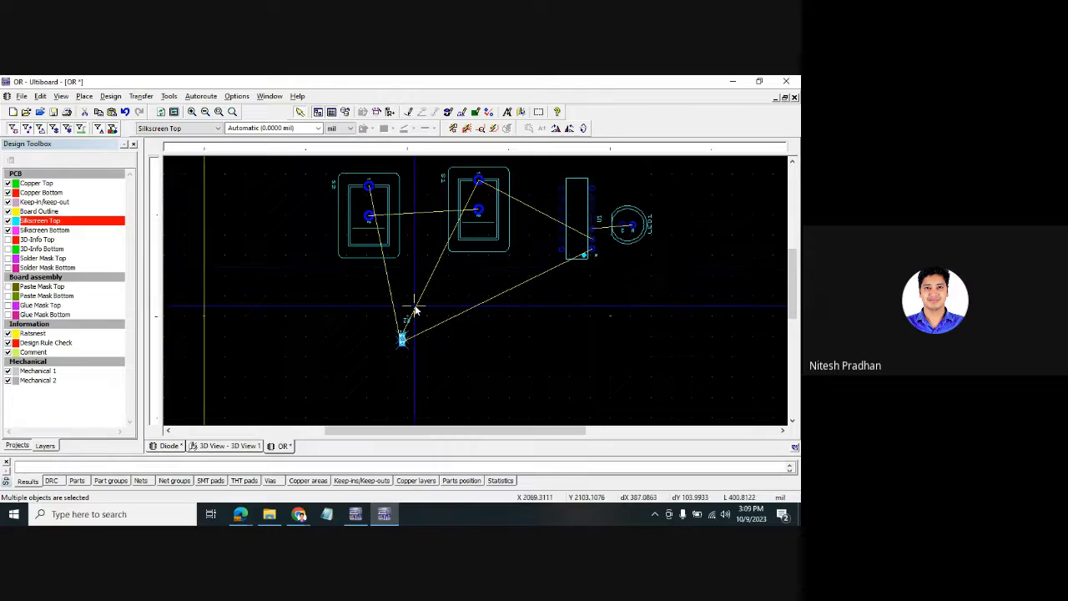
click(496, 177)
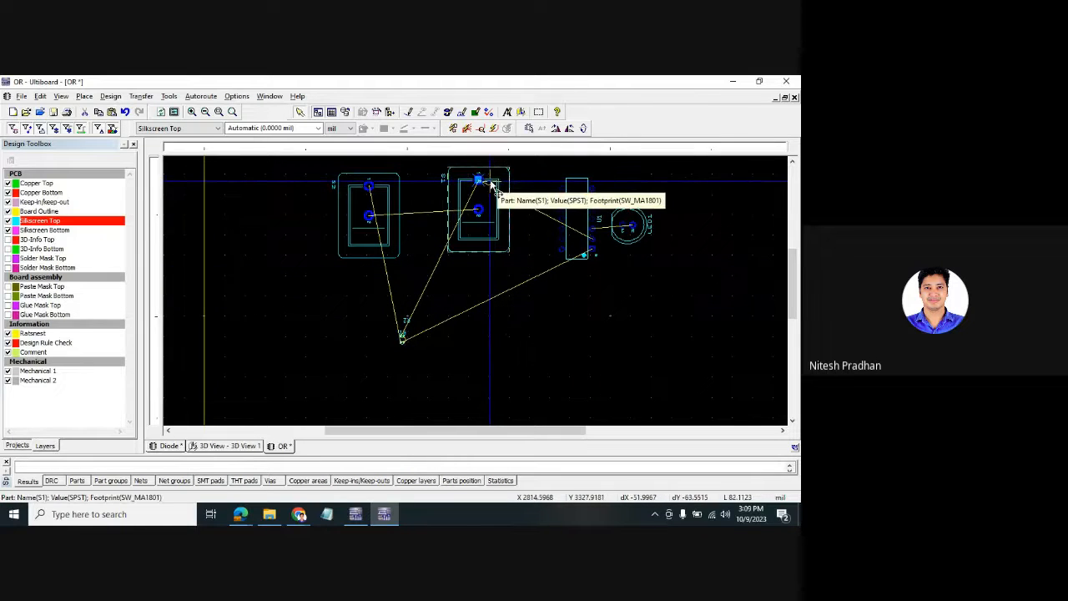
key(ctrl+r)
key(ctrl+r)
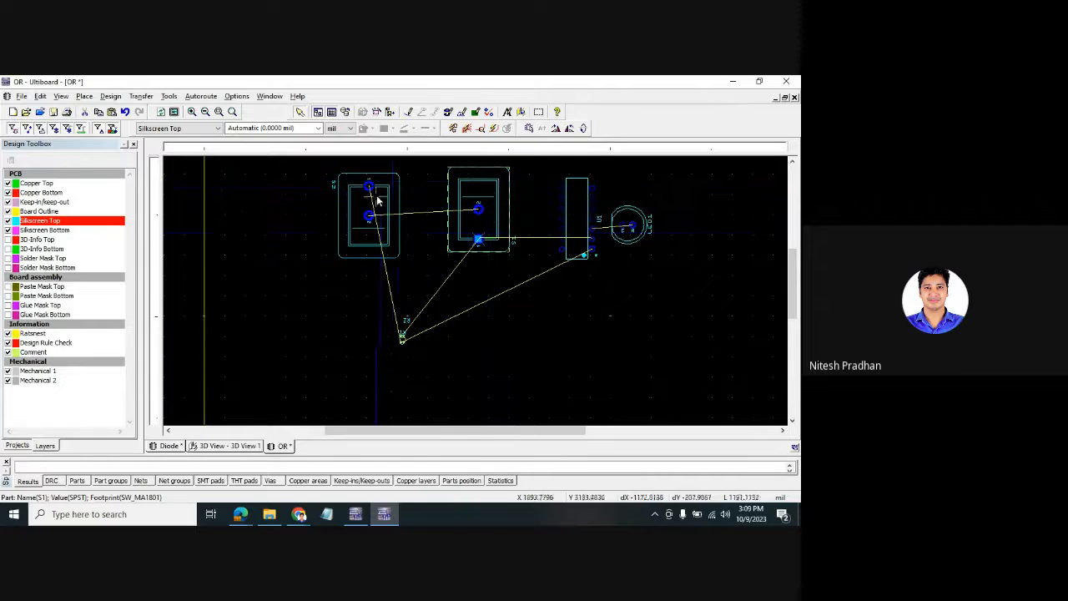
click(384, 186)
key(ctrl+r)
key(ctrl+r)
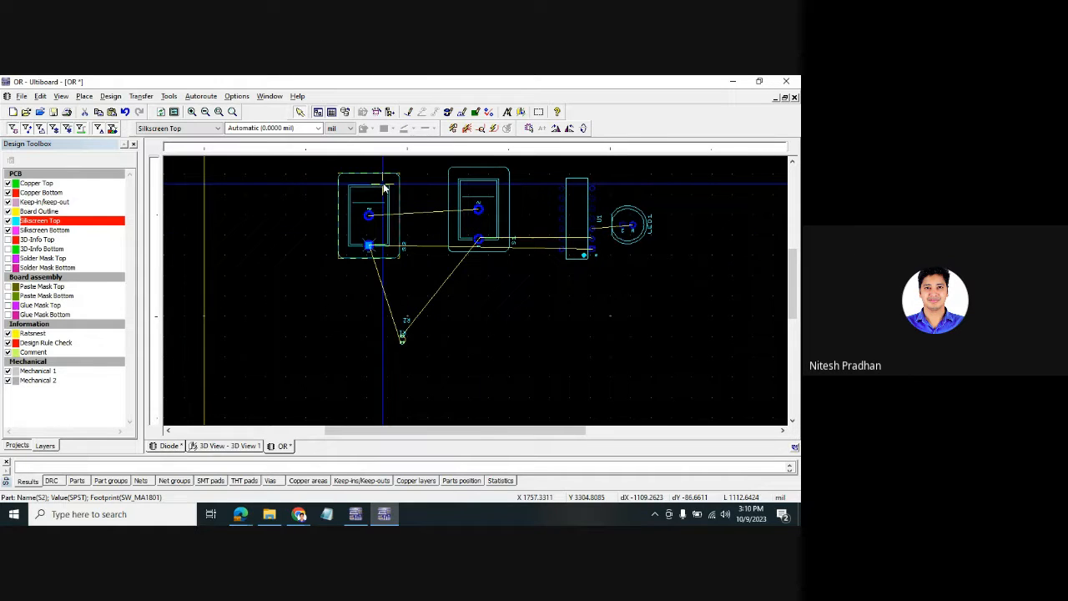
- Shift chip U1 slightly left, rotate it 180°, and leave nothing selected
drag(446, 340, 366, 327)
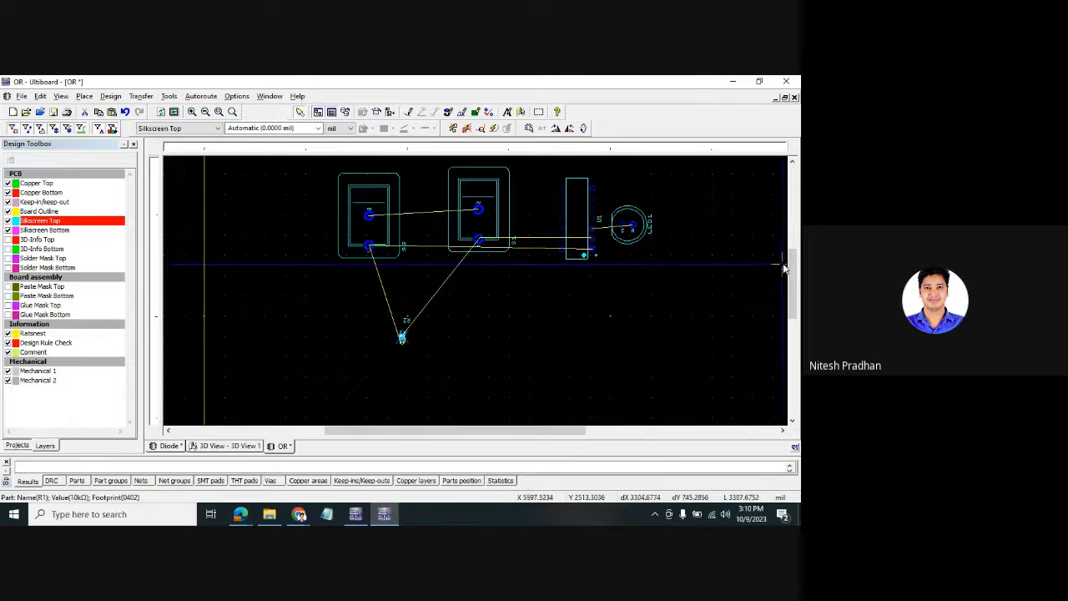
scroll(791, 257, up, 2)
drag(573, 272, 564, 273)
key(ctrl+r)
key(ctrl+r)
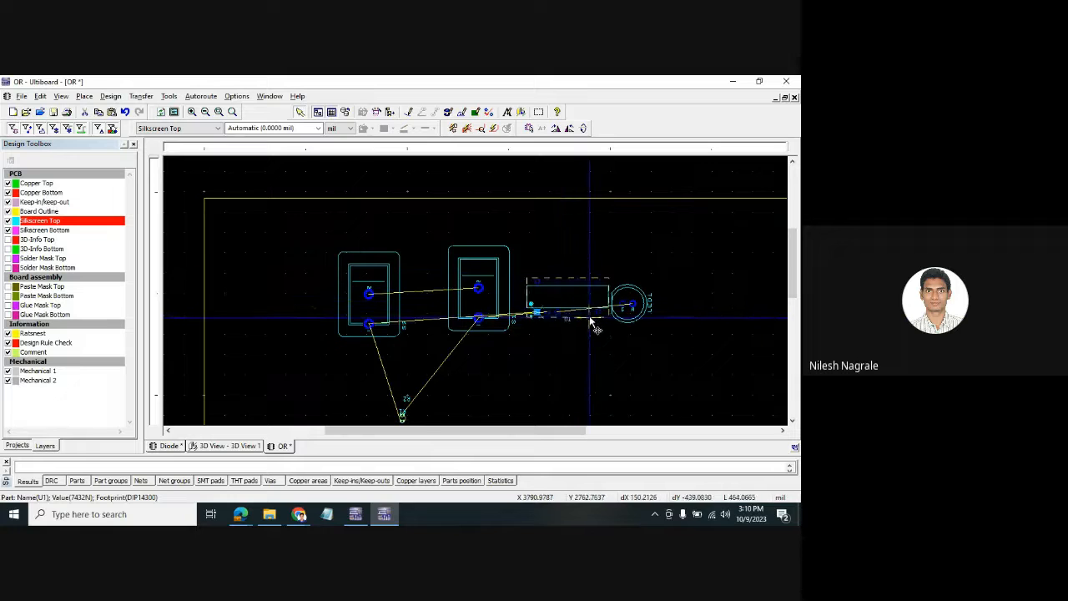
click(363, 311)
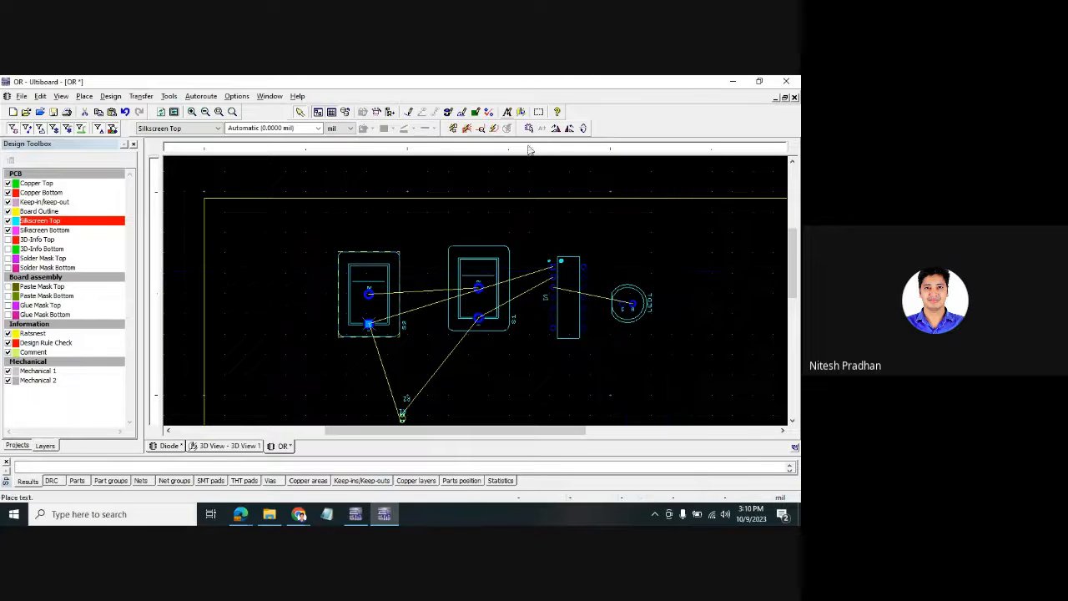
click(667, 251)
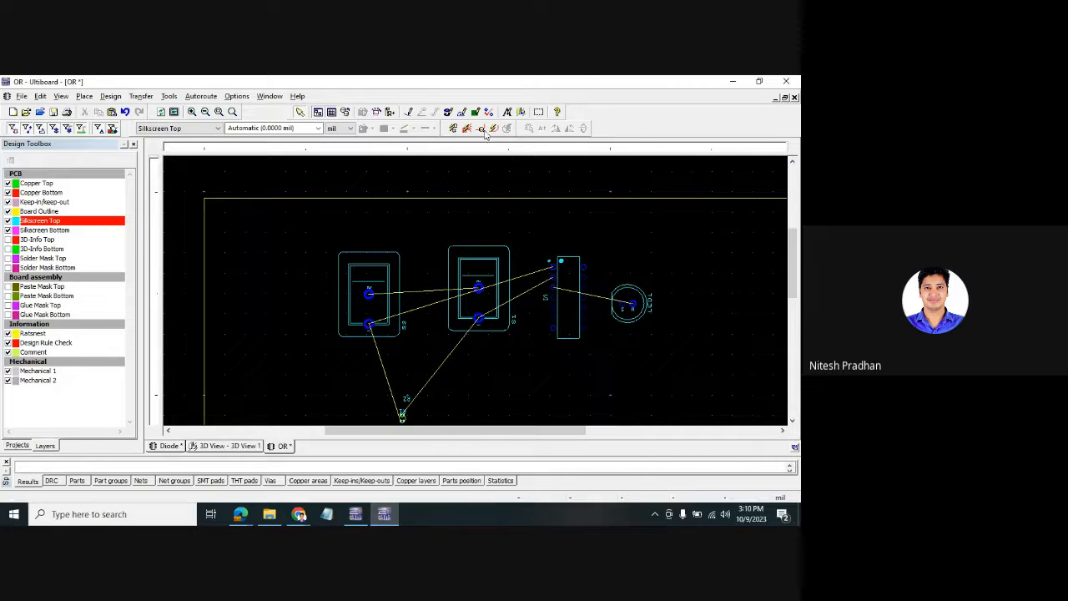
- Show the OR board in 3D, tilt it to inspect the parts, and maximize the window
click(520, 112)
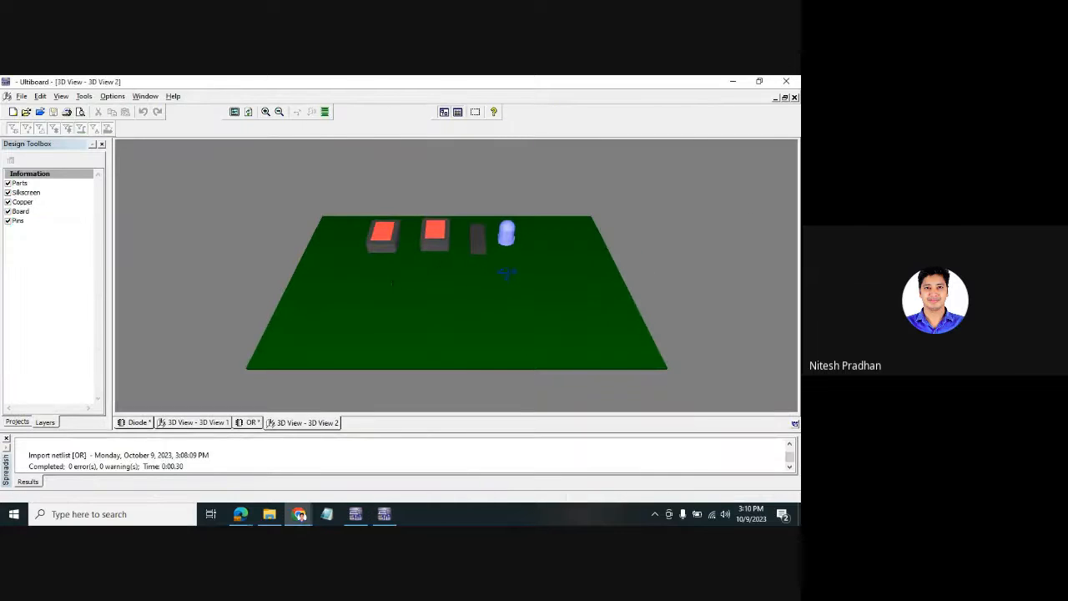
drag(507, 273, 588, 284)
drag(511, 238, 533, 285)
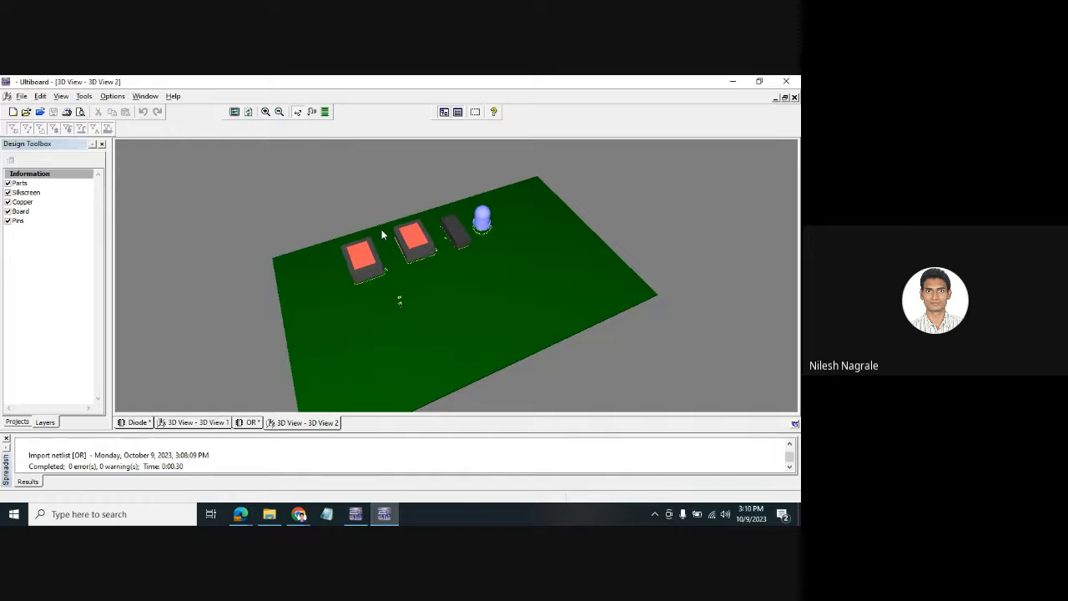
click(761, 81)
- Return to Multisim and create a new blank design, Design1
click(356, 514)
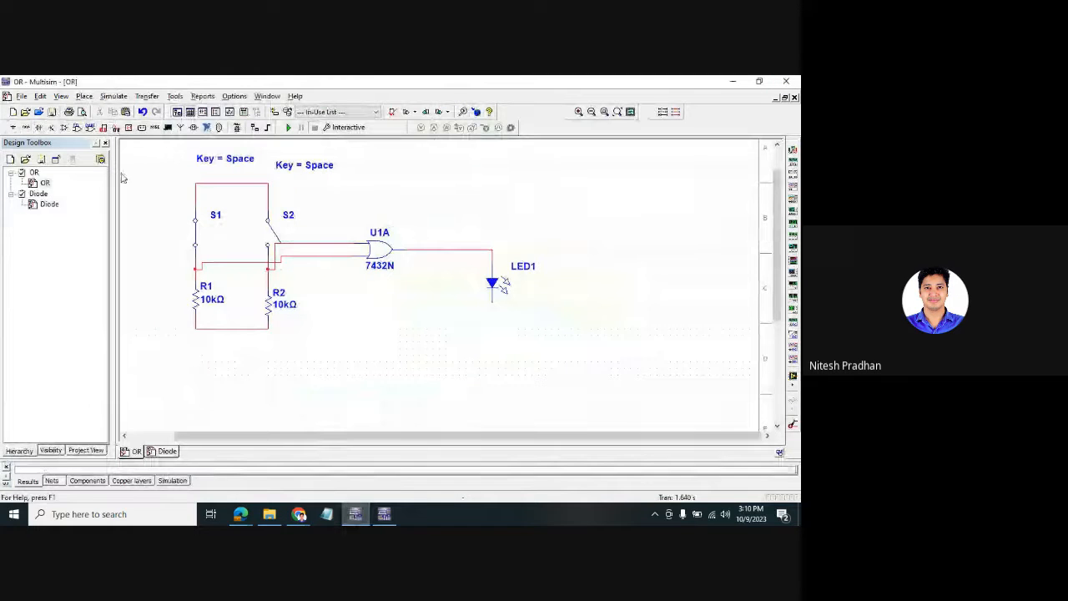
click(13, 112)
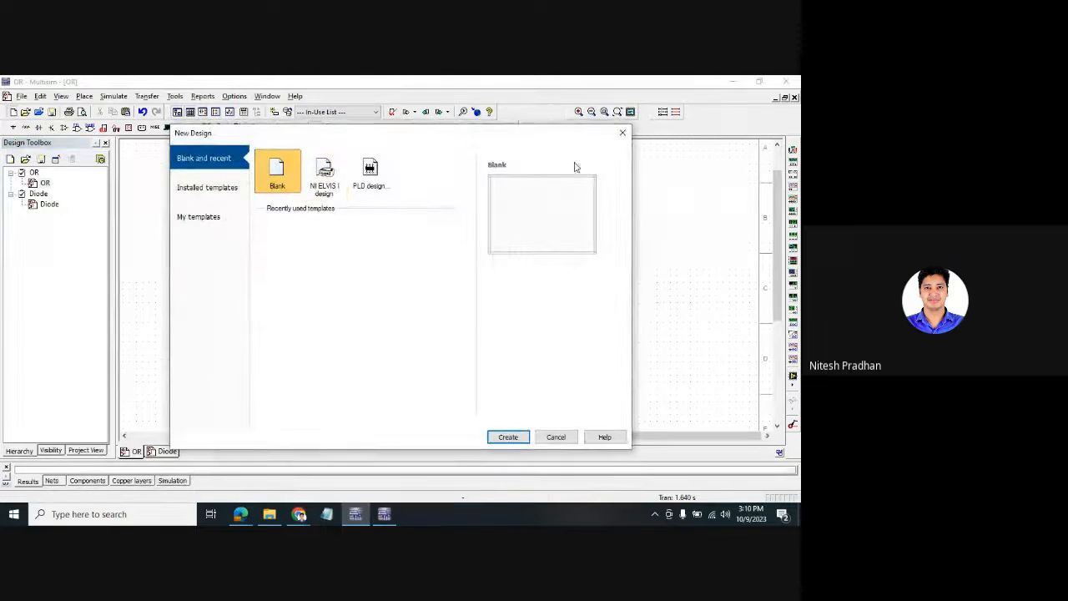
click(621, 135)
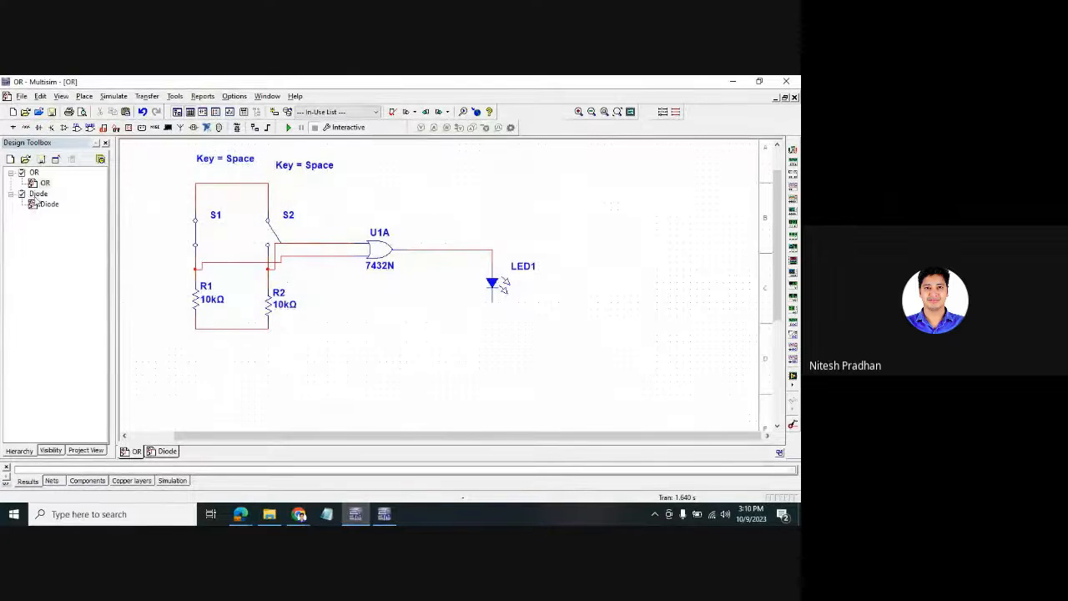
click(23, 96)
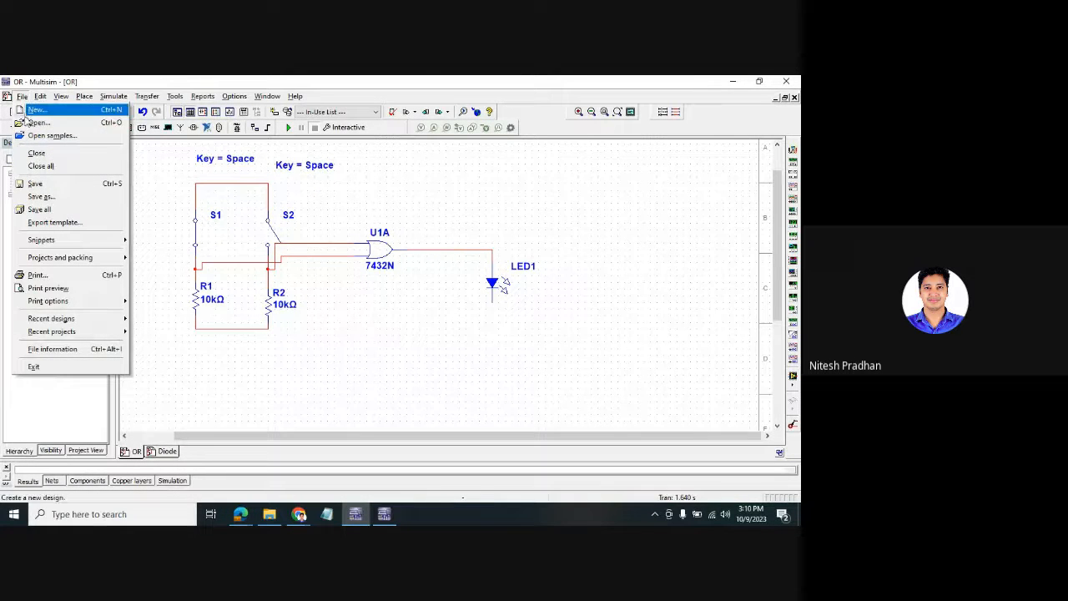
click(34, 109)
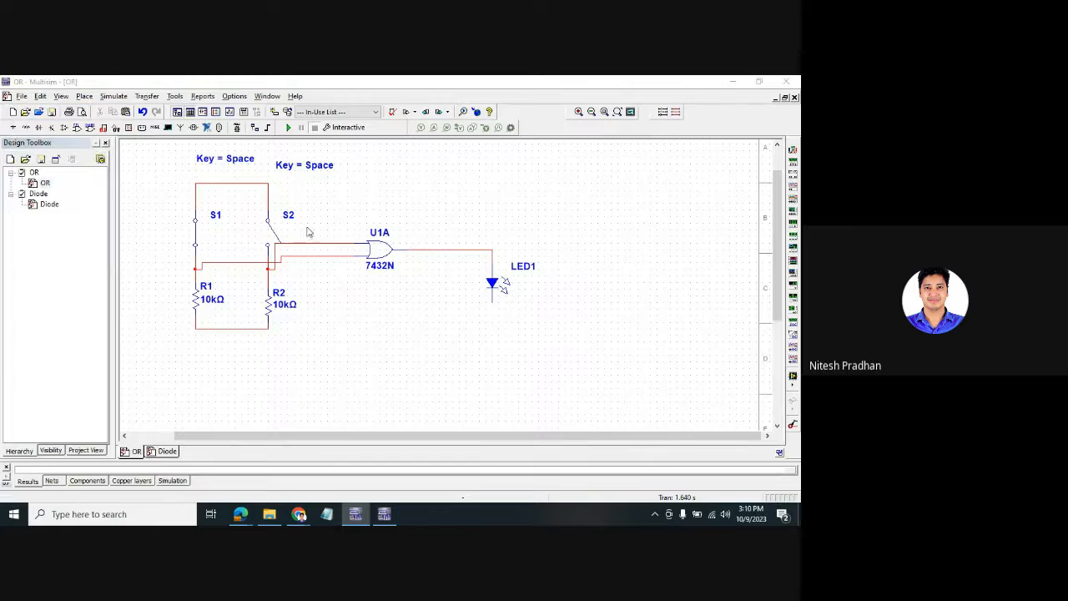
click(494, 435)
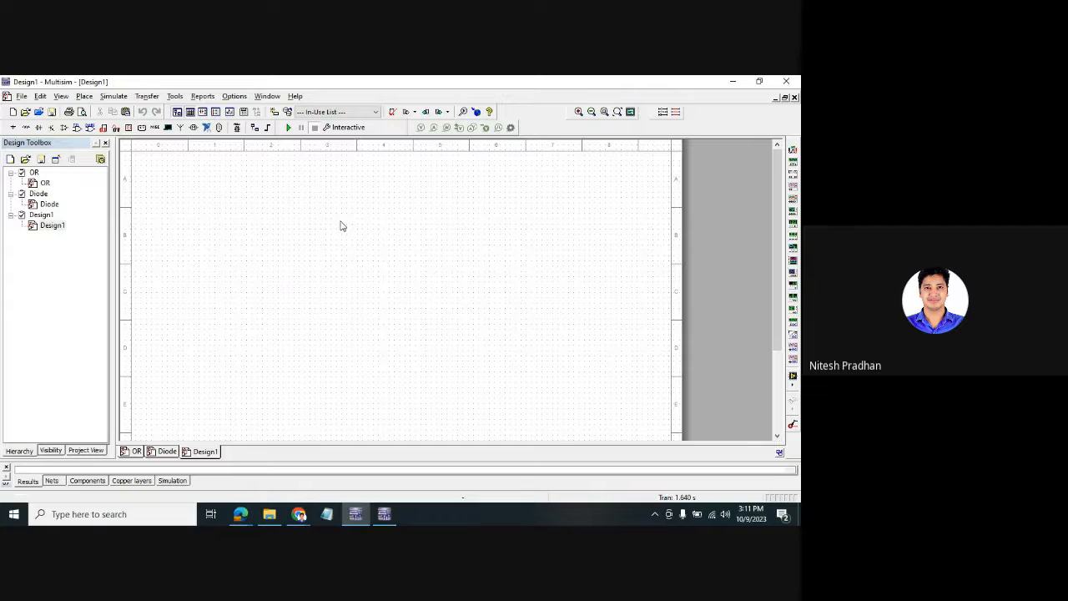
- Place a 741 op-amp on Design1, then select and delete it
key(ctrl+w)
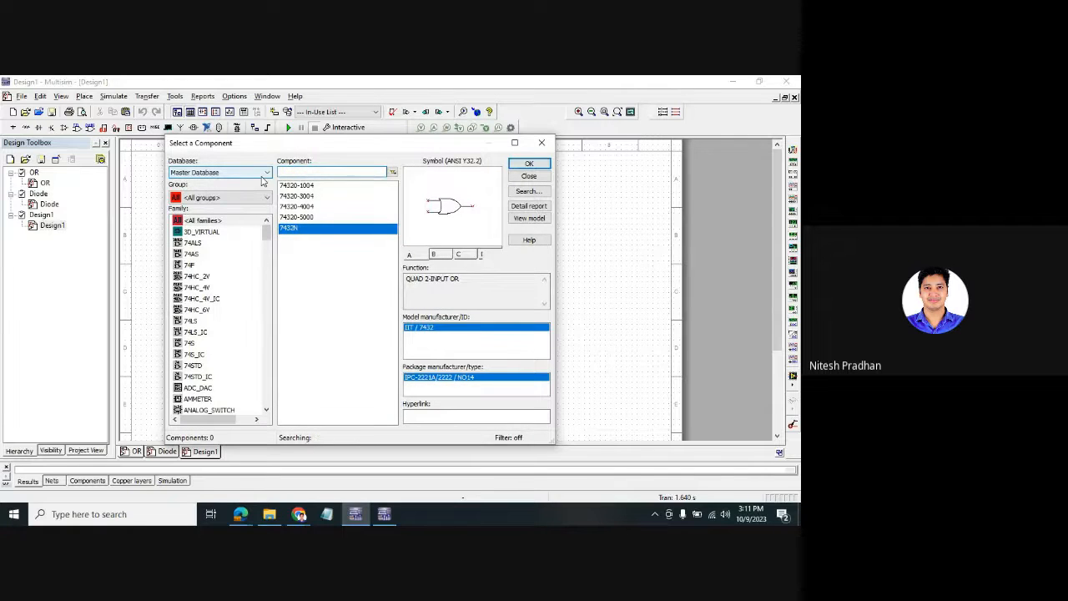
text(741)
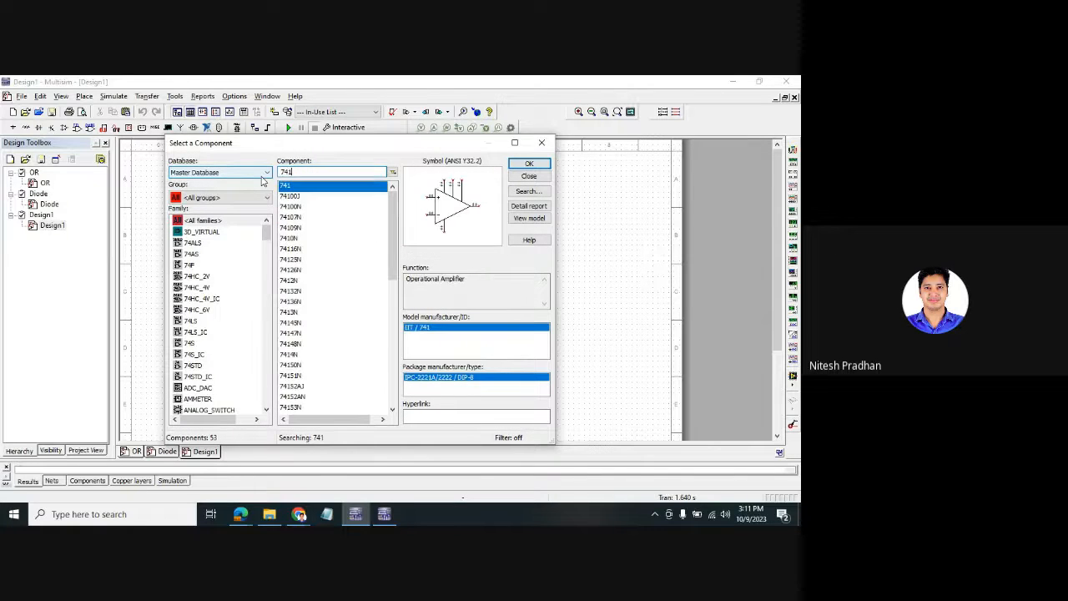
key(Return)
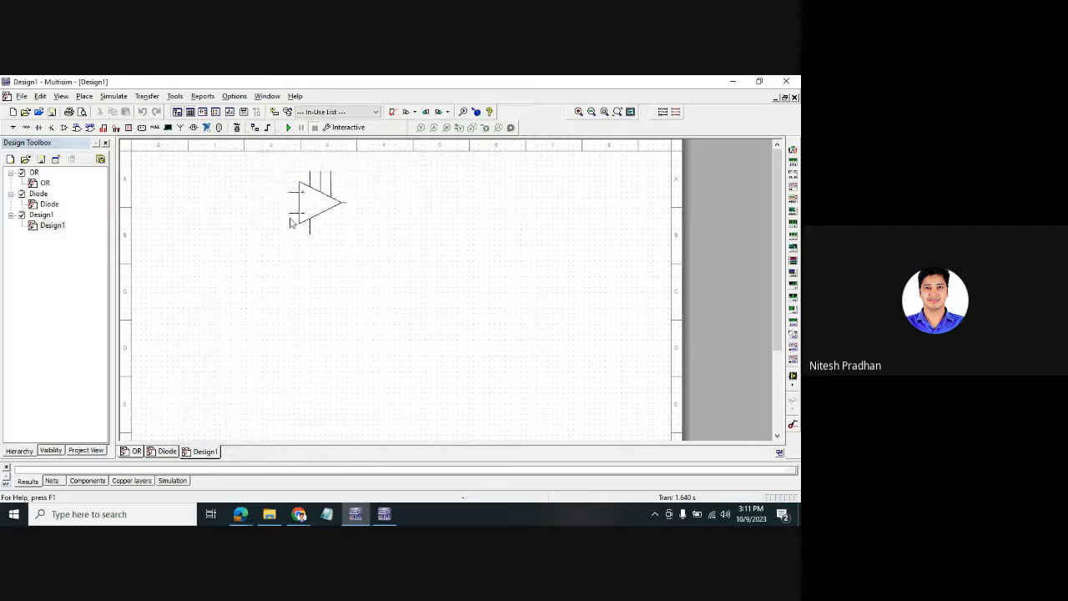
click(302, 244)
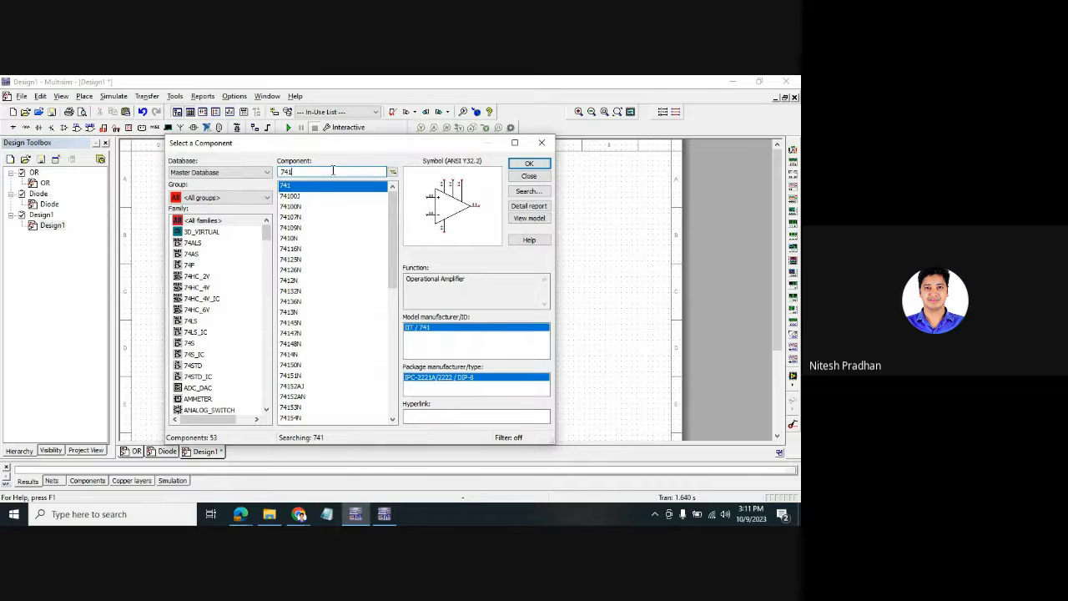
text(1k)
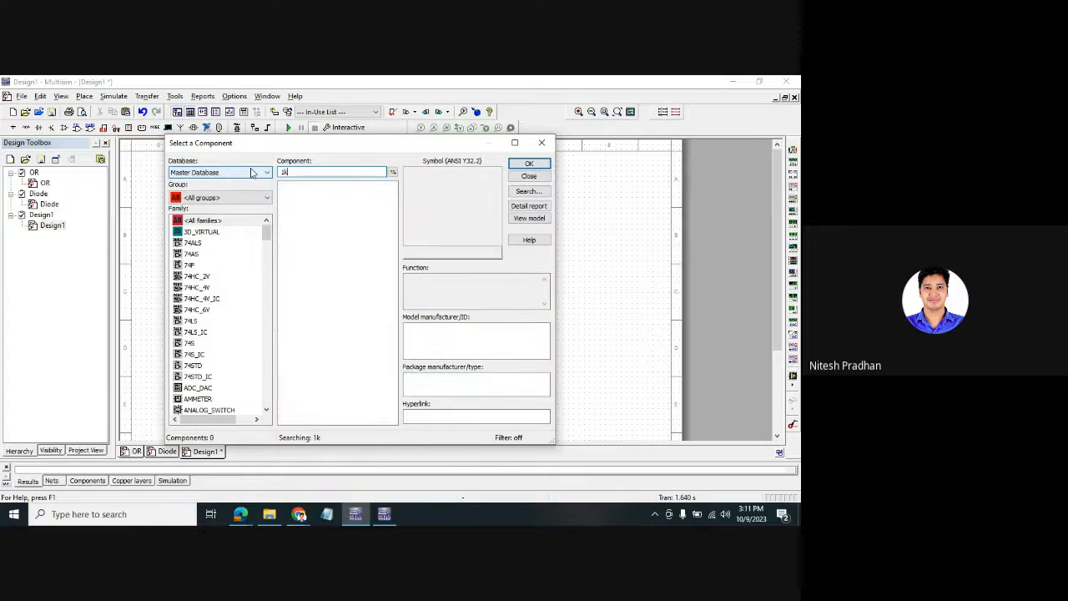
key(BackSpace)
key(BackSpace)
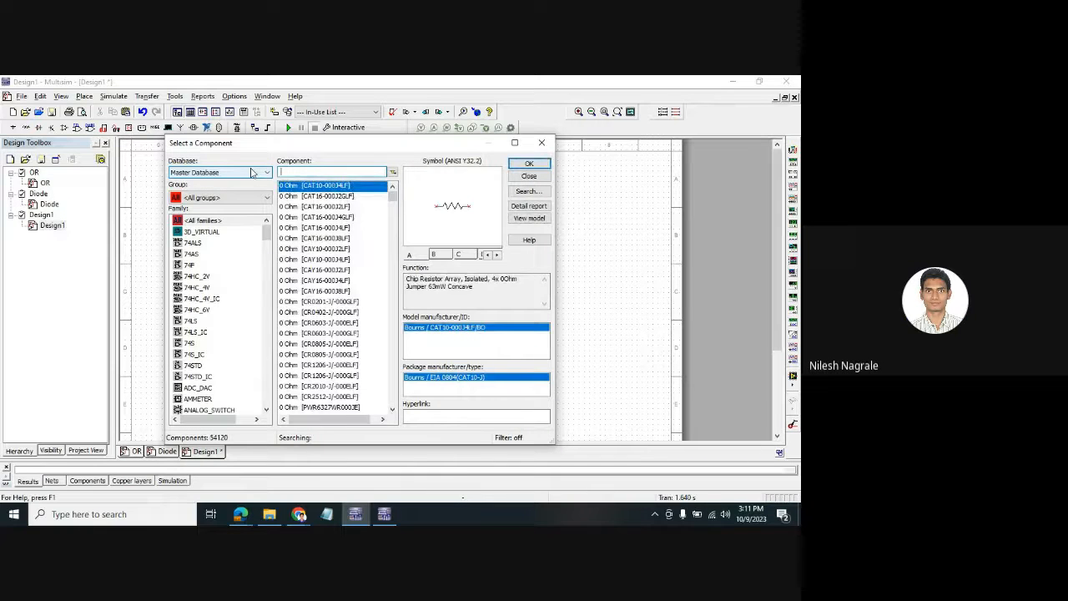
click(551, 144)
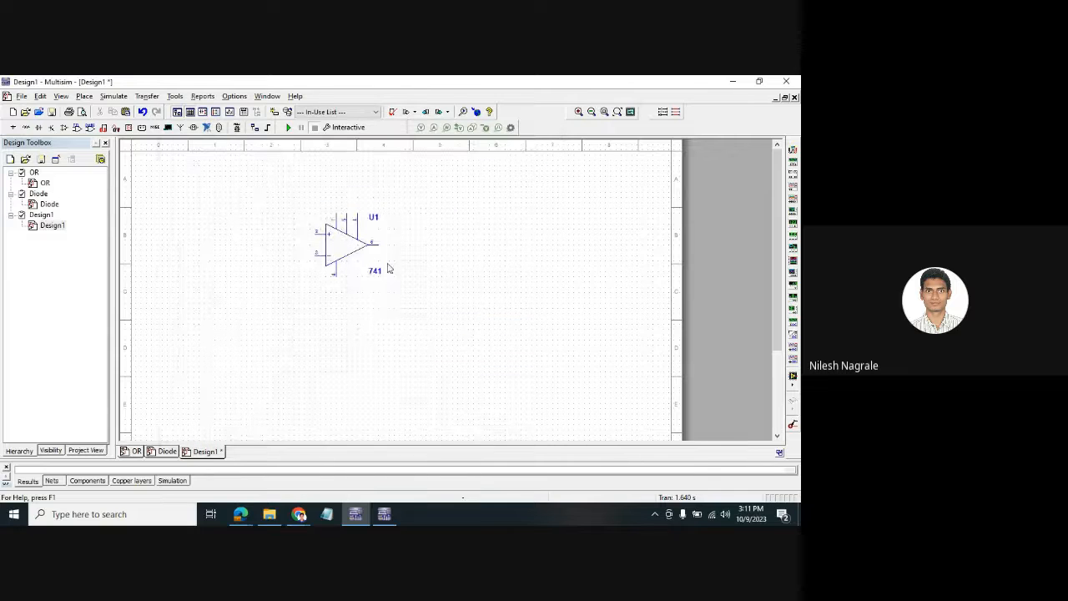
drag(260, 183, 397, 313)
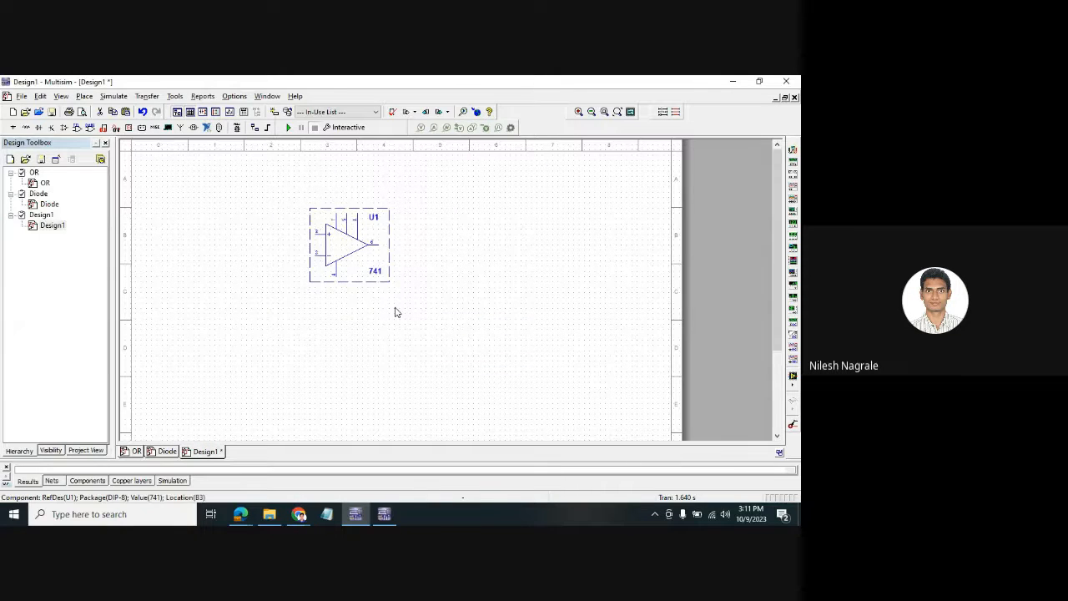
key(Delete)
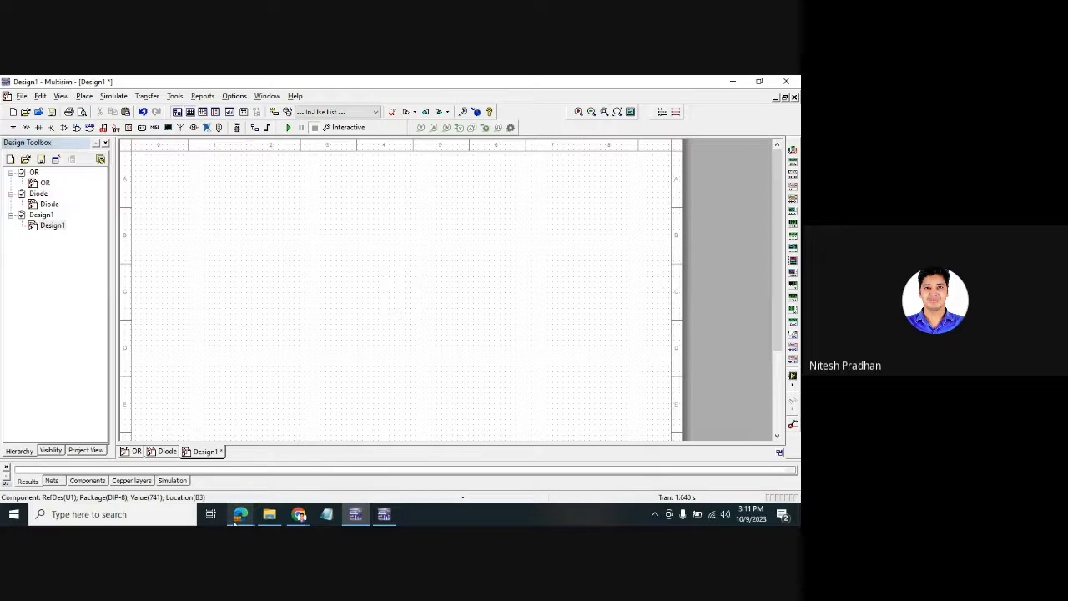
mouse_move(234, 521)
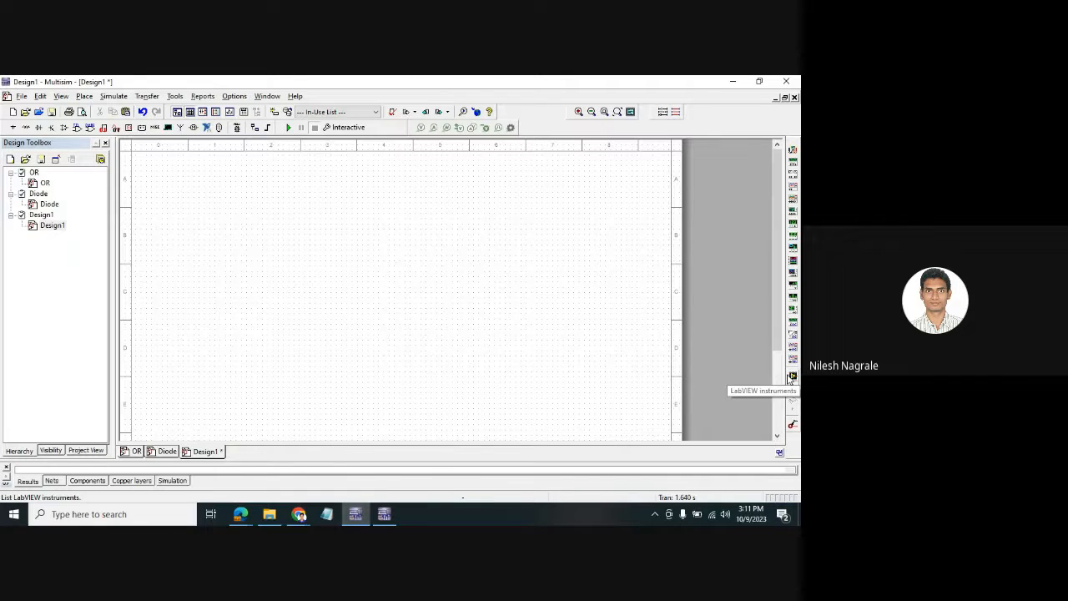
click(725, 509)
drag(751, 490, 680, 489)
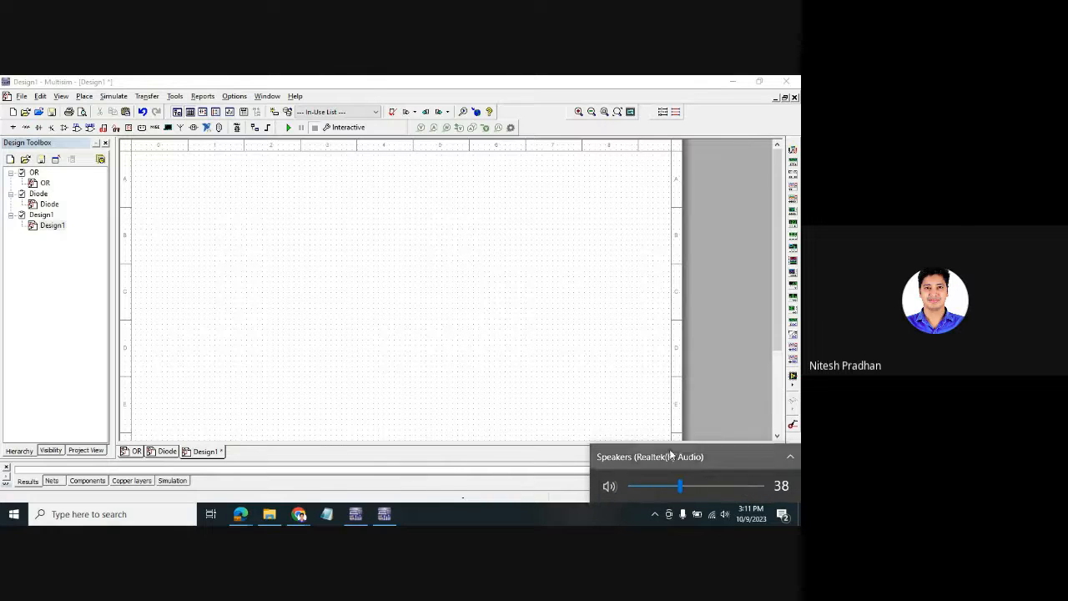
click(601, 305)
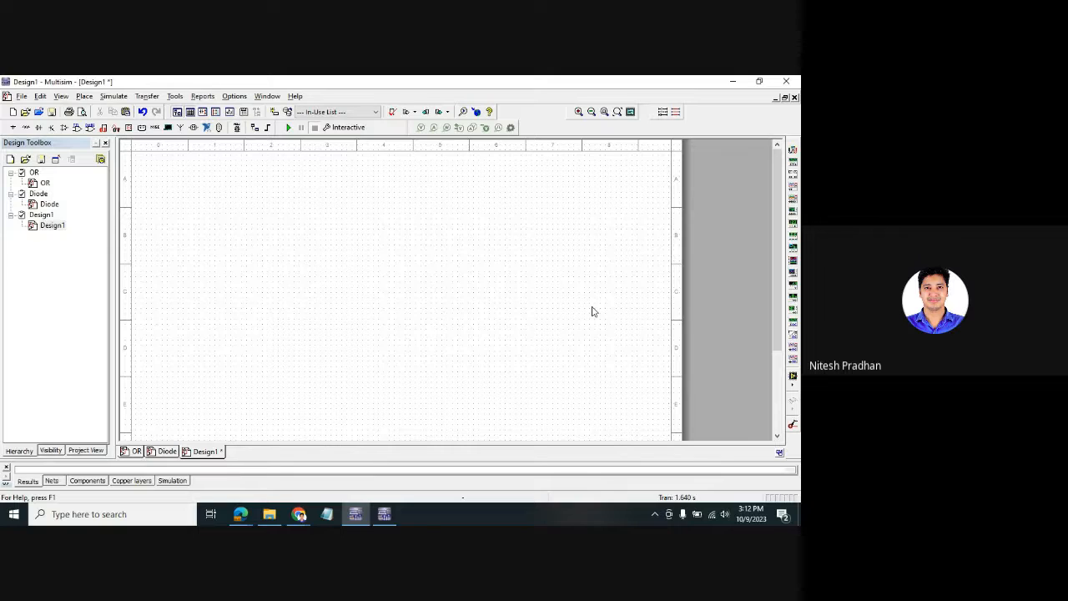
click(25, 97)
- Create Design2 from the NI ELVIS I template and bring the Chrome image search onto this screen
click(27, 108)
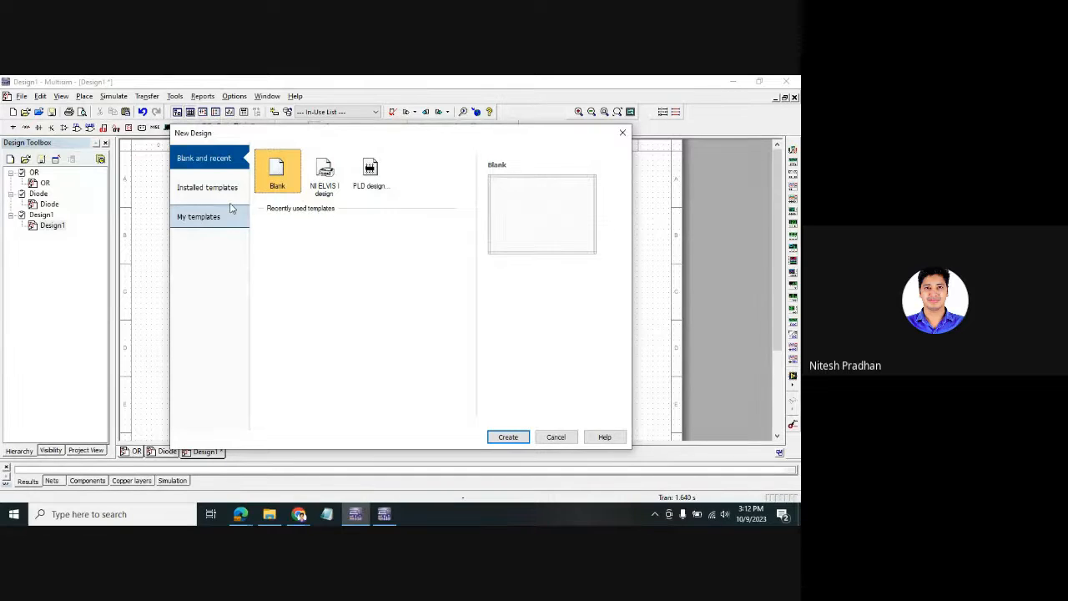
click(325, 172)
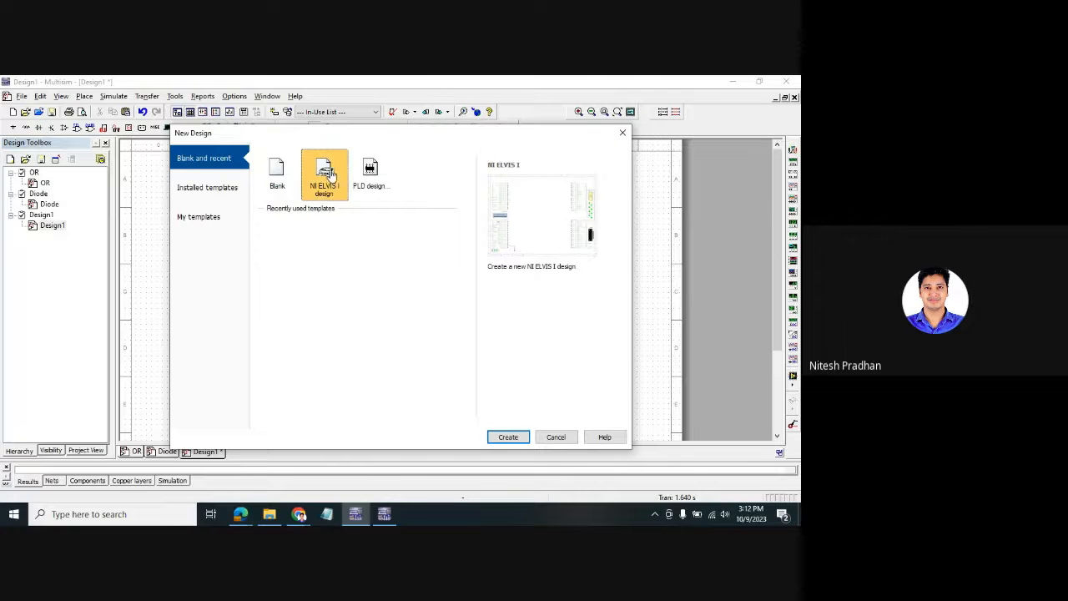
click(508, 437)
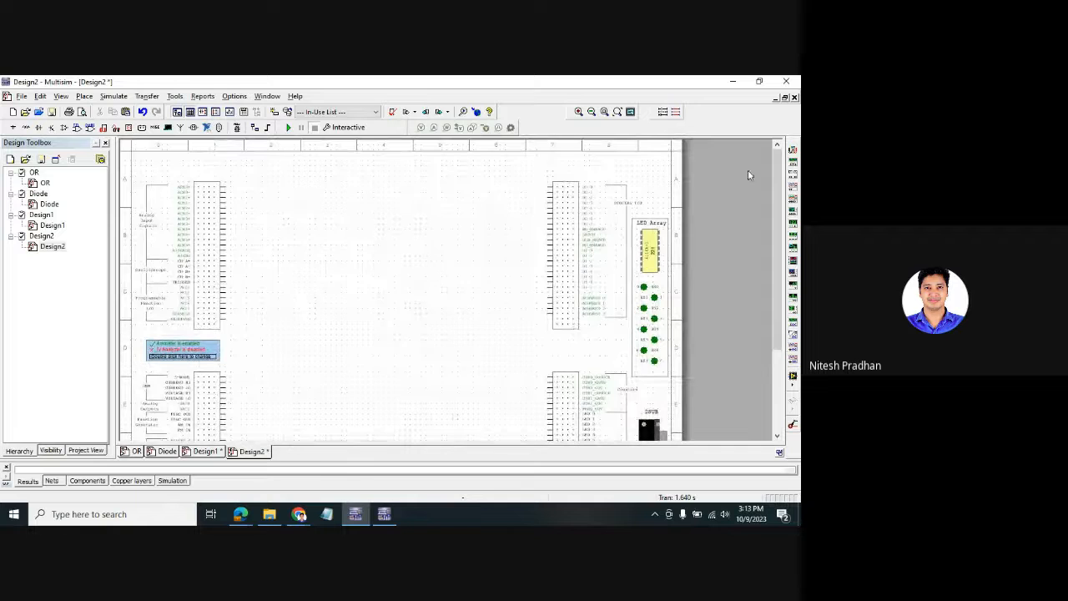
drag(774, 179, 775, 218)
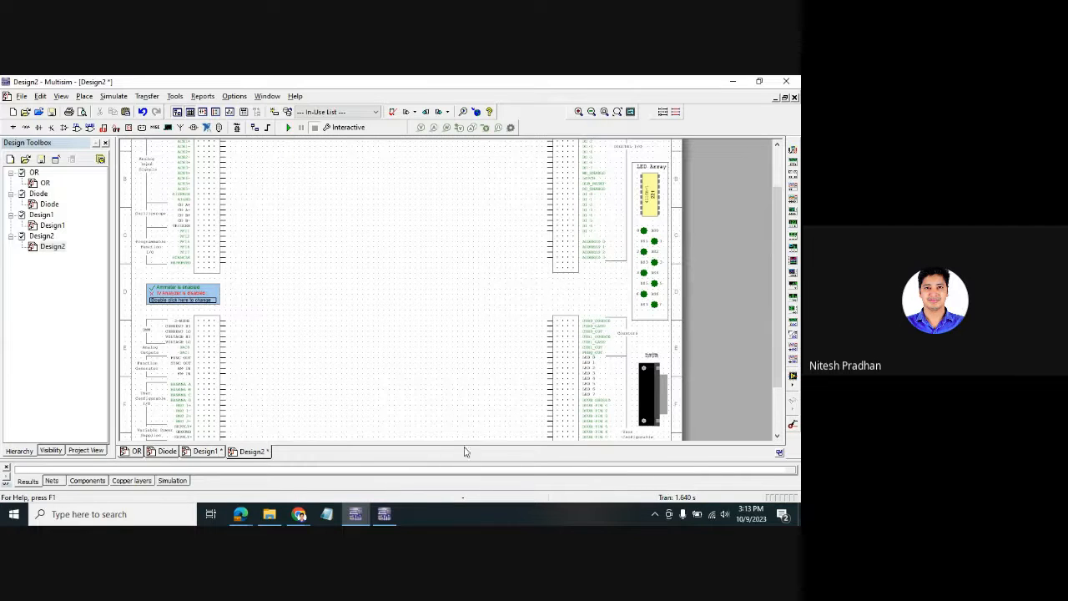
click(299, 514)
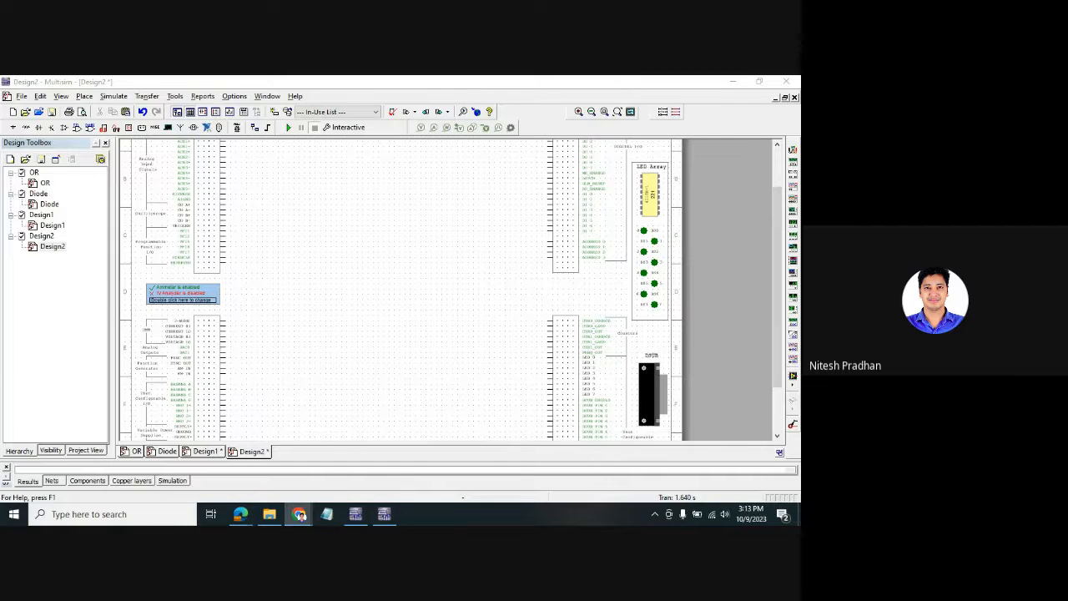
drag(776, 501, 343, 94)
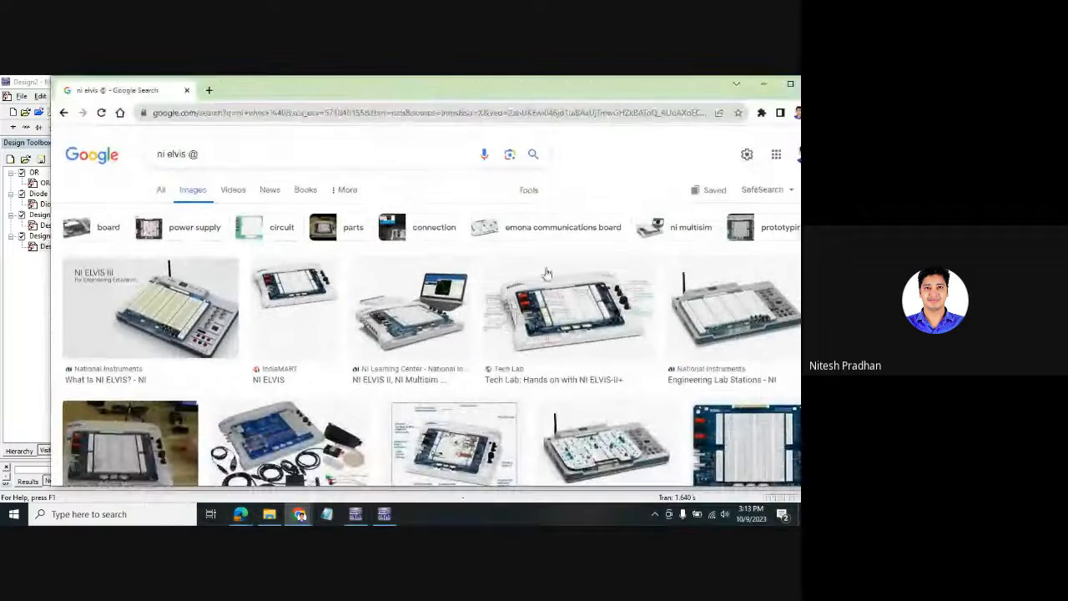
- Maximize Chrome and preview NI Elvis board images, ending on the ESE205 Wiki one
double_click(680, 84)
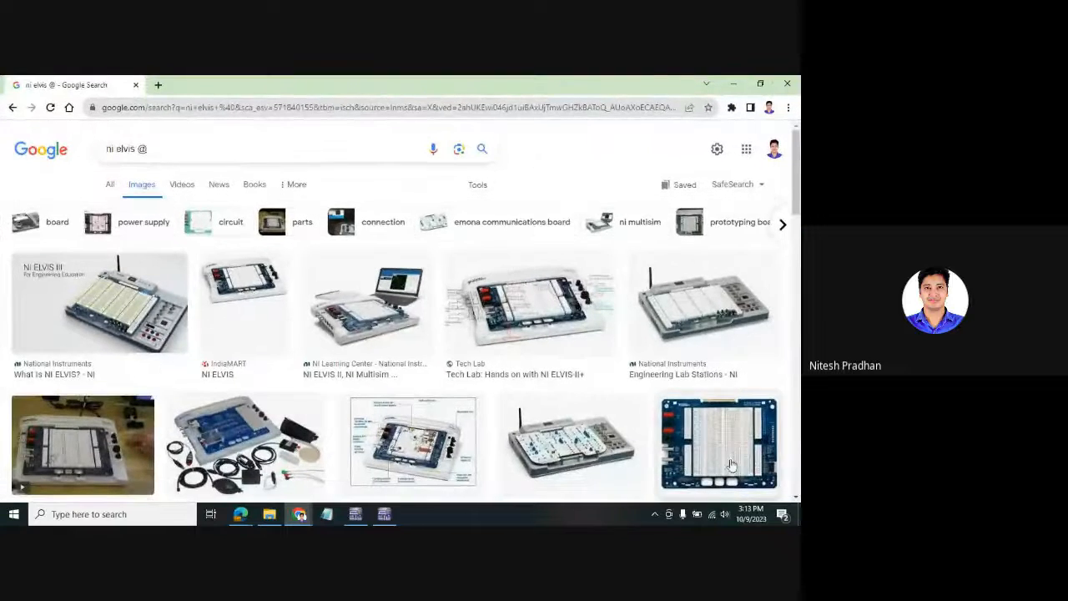
click(731, 464)
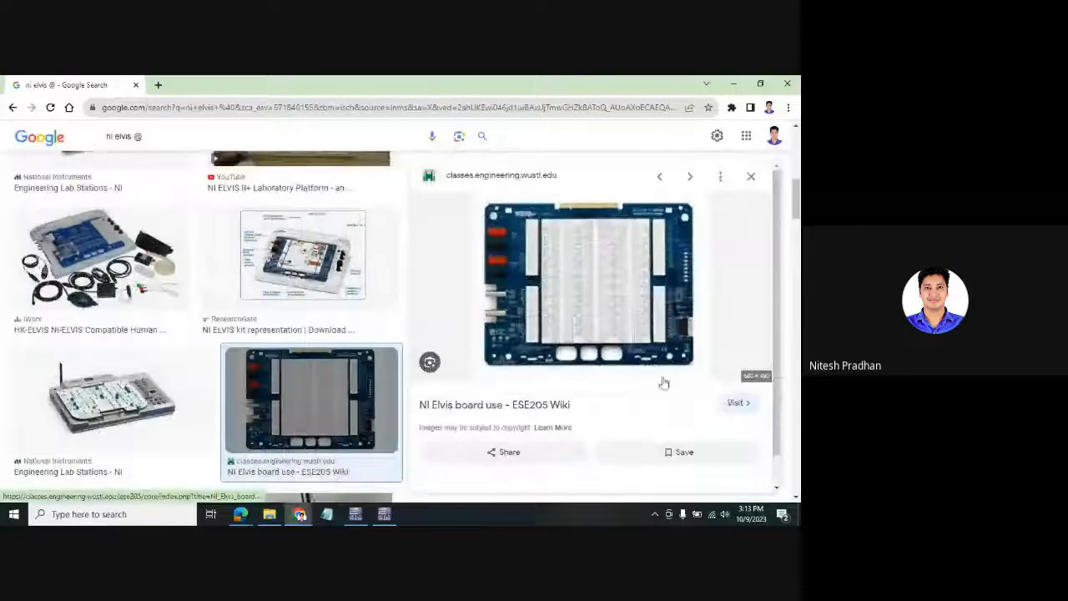
click(306, 250)
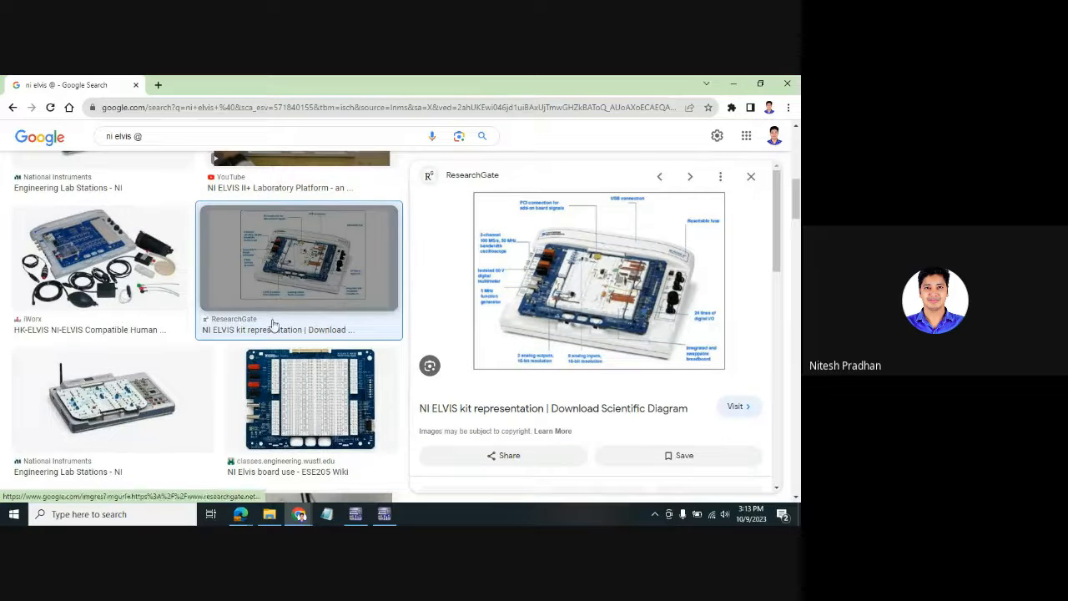
click(309, 385)
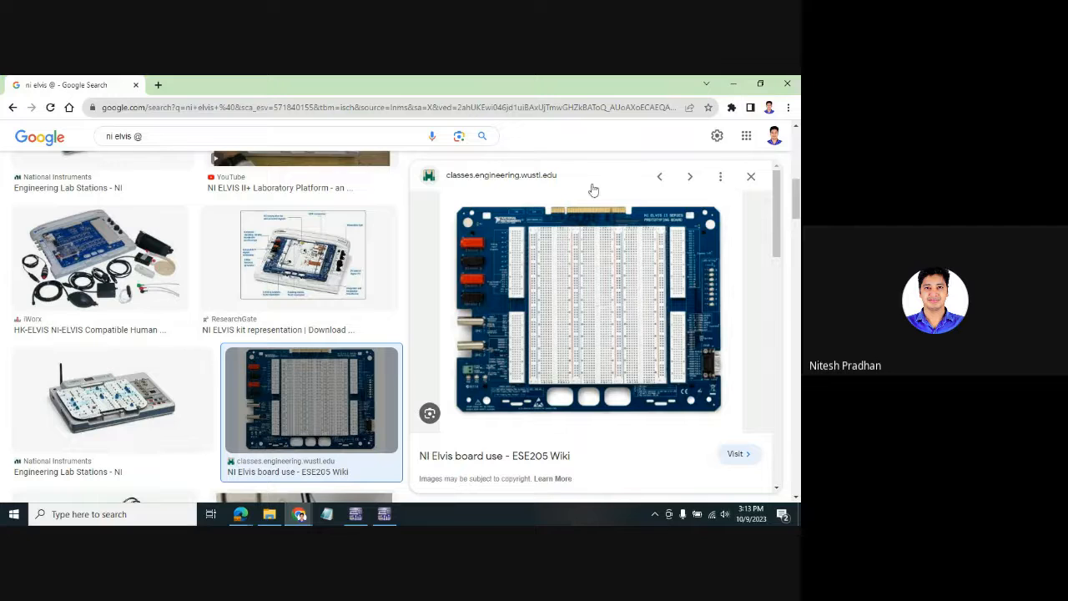
- Minimize Chrome to show the Multisim design, restoring and re-minimizing it twice along the way
click(731, 86)
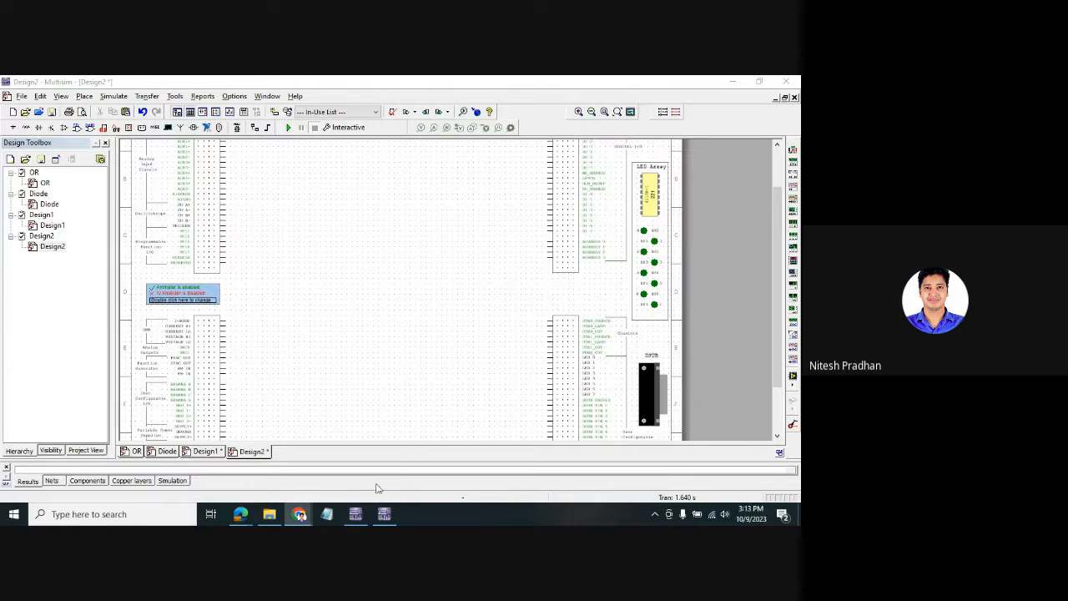
mouse_move(299, 514)
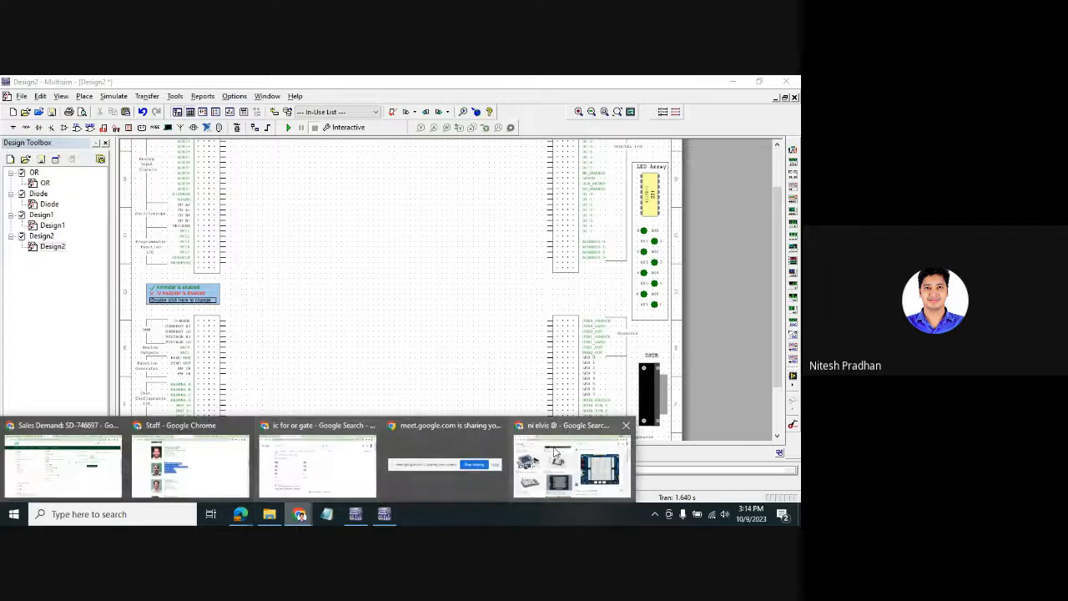
click(563, 457)
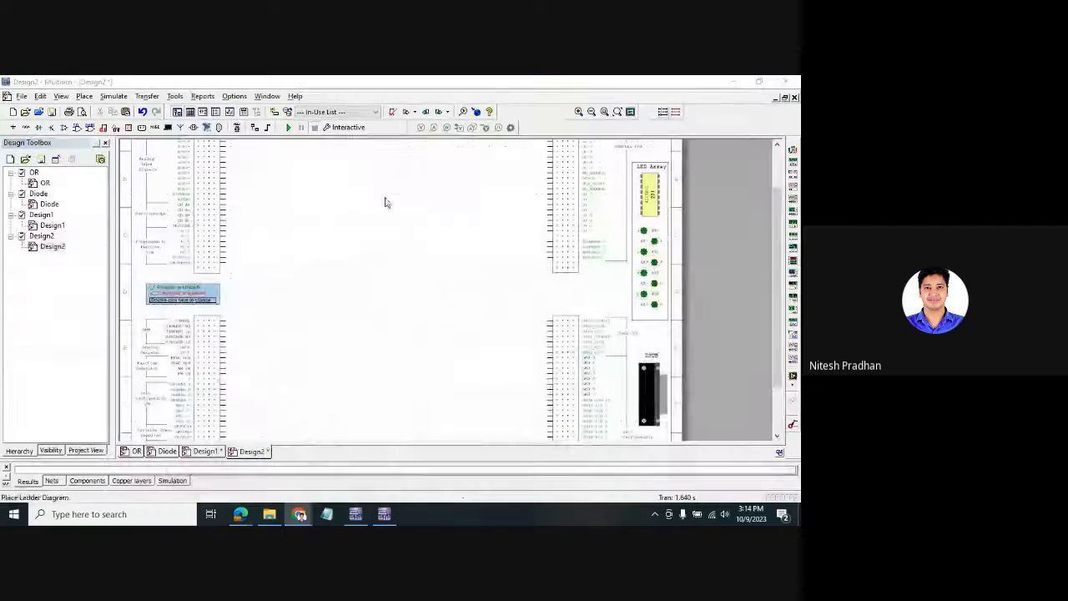
click(737, 85)
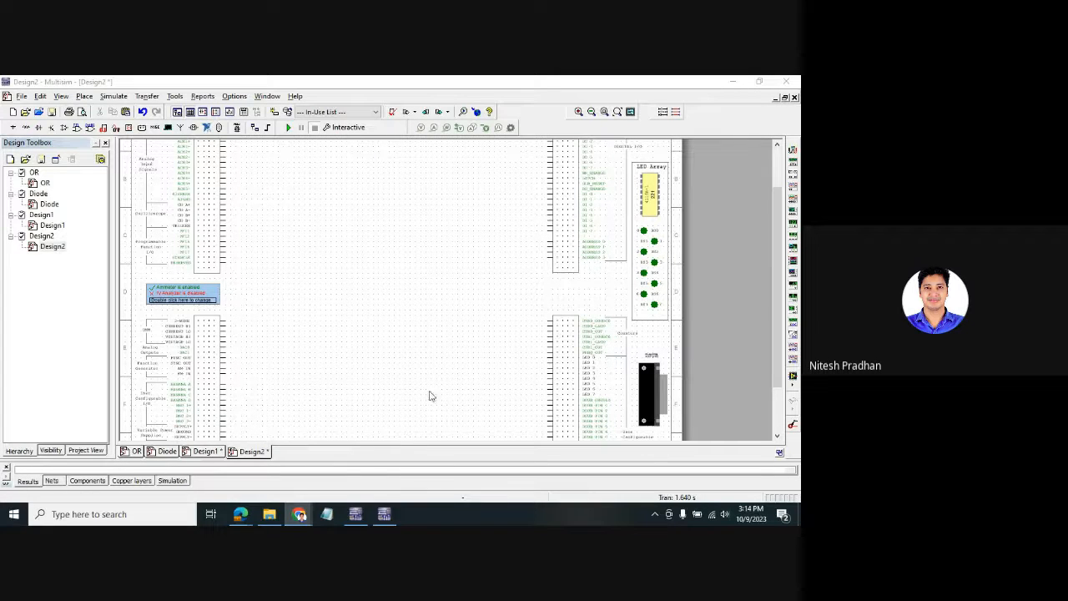
mouse_move(308, 515)
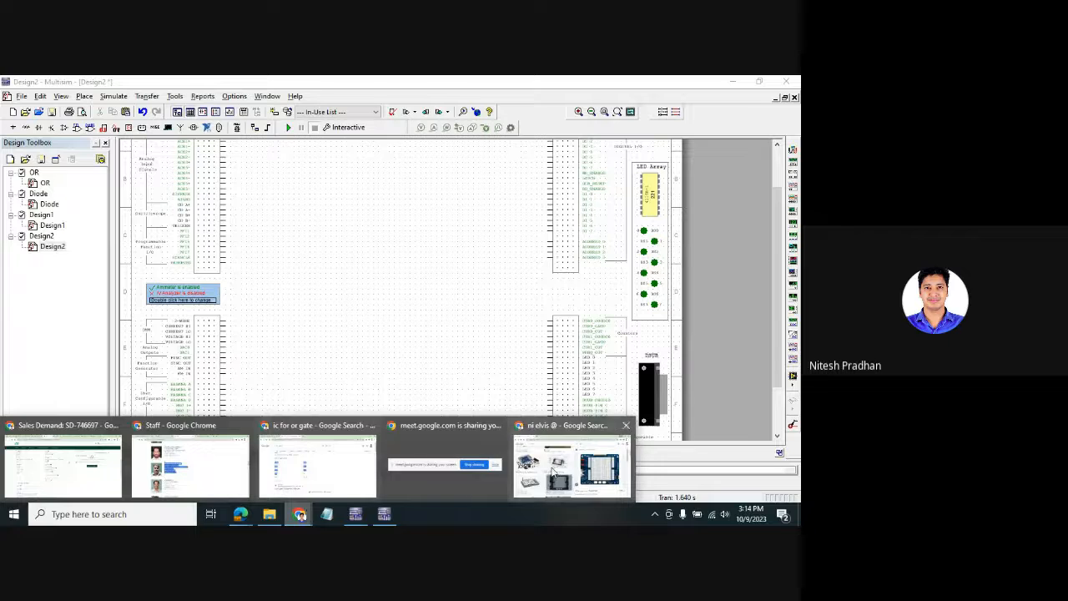
click(557, 474)
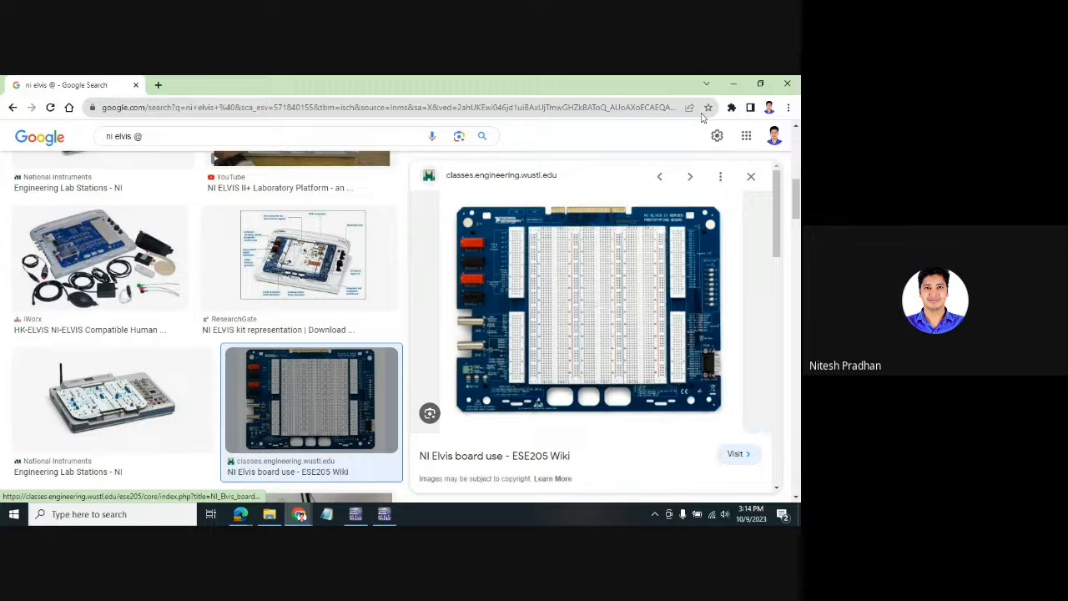
click(742, 82)
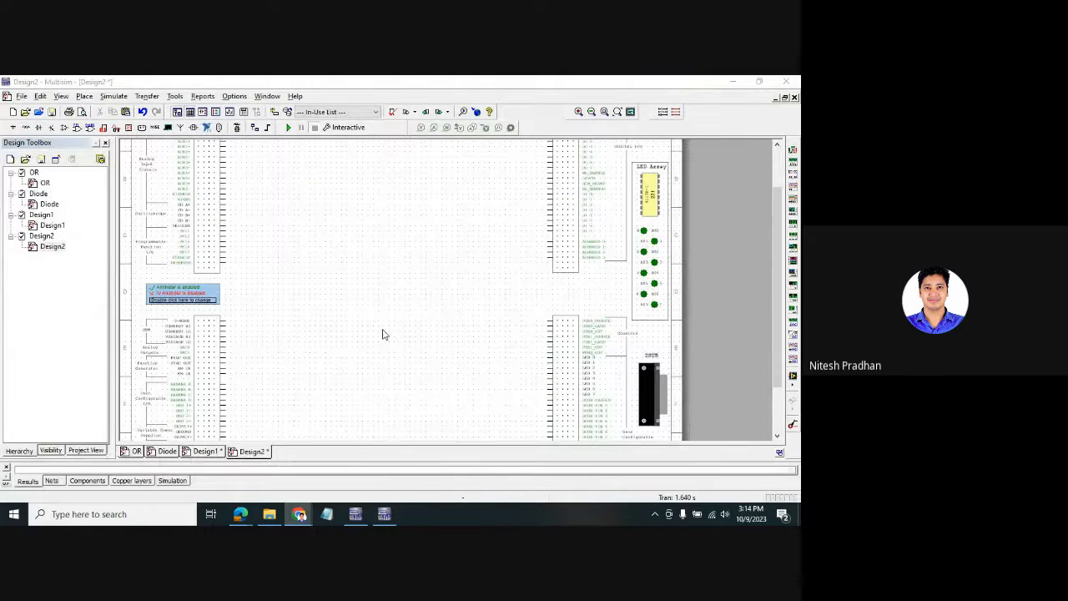
- Place BJT Analyzer XLV1 on the sheet, keep its device type NPN, and select it
click(794, 384)
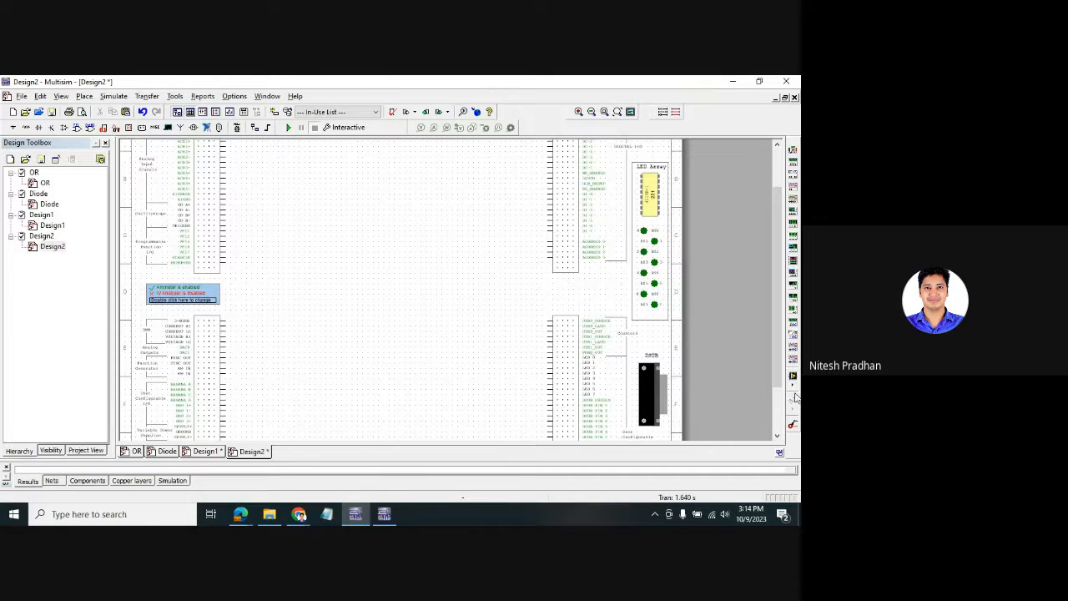
click(794, 385)
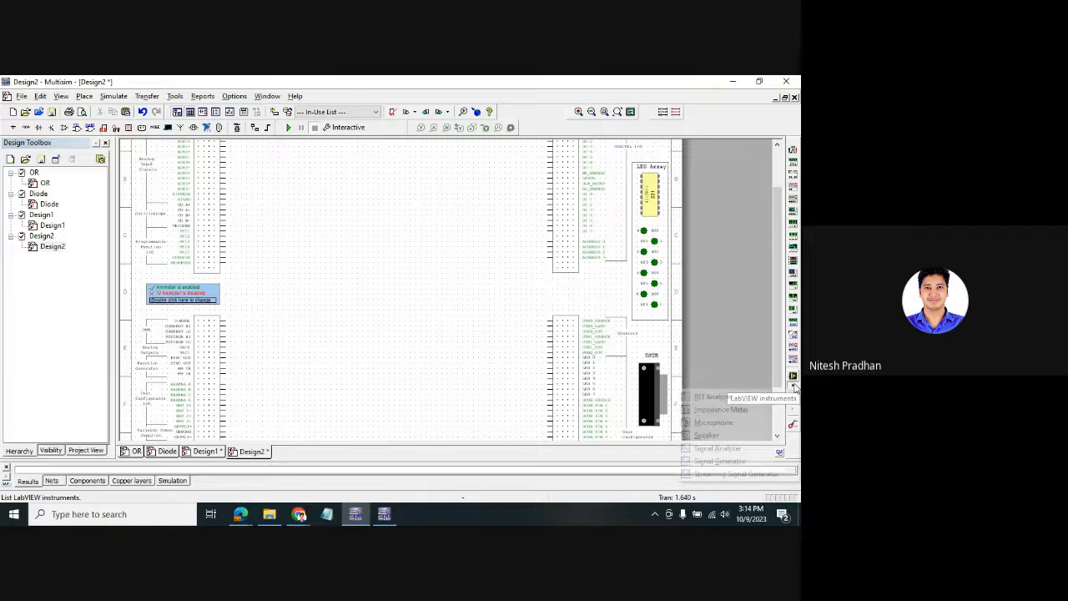
click(710, 397)
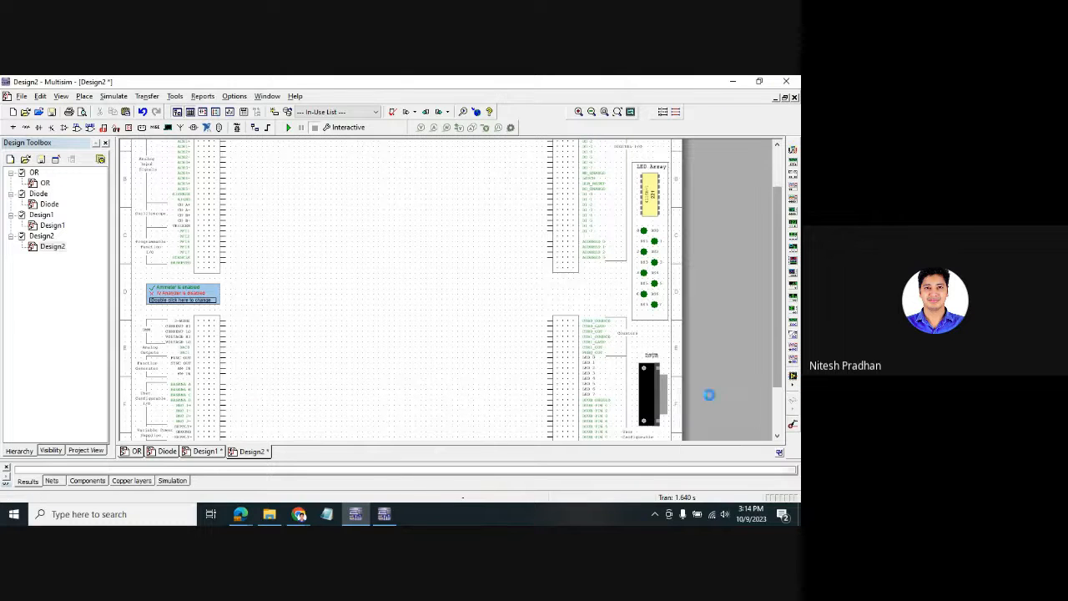
click(420, 263)
double_click(441, 259)
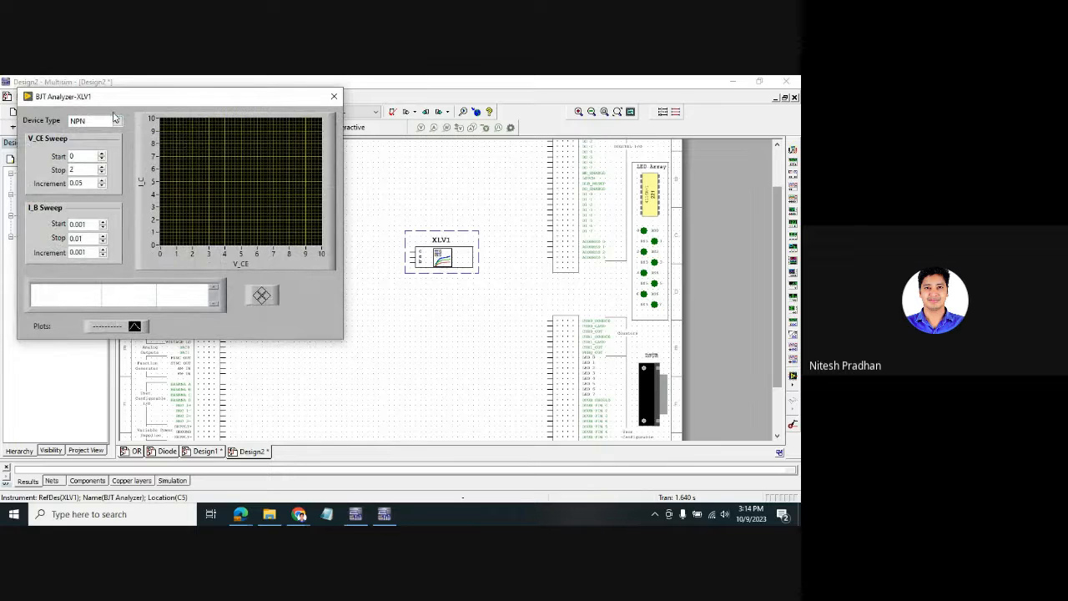
click(115, 119)
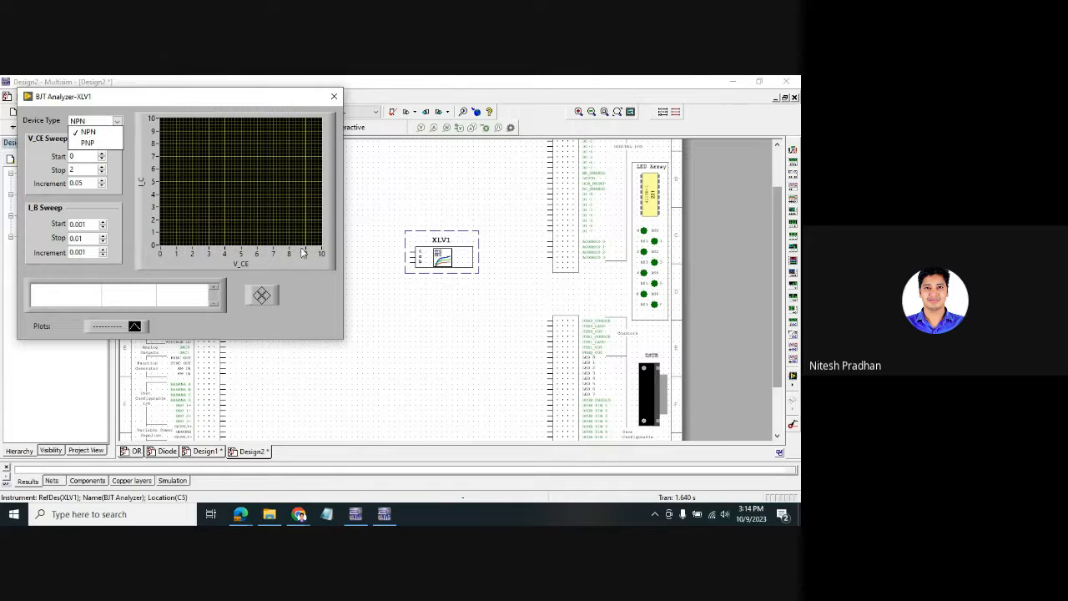
click(335, 98)
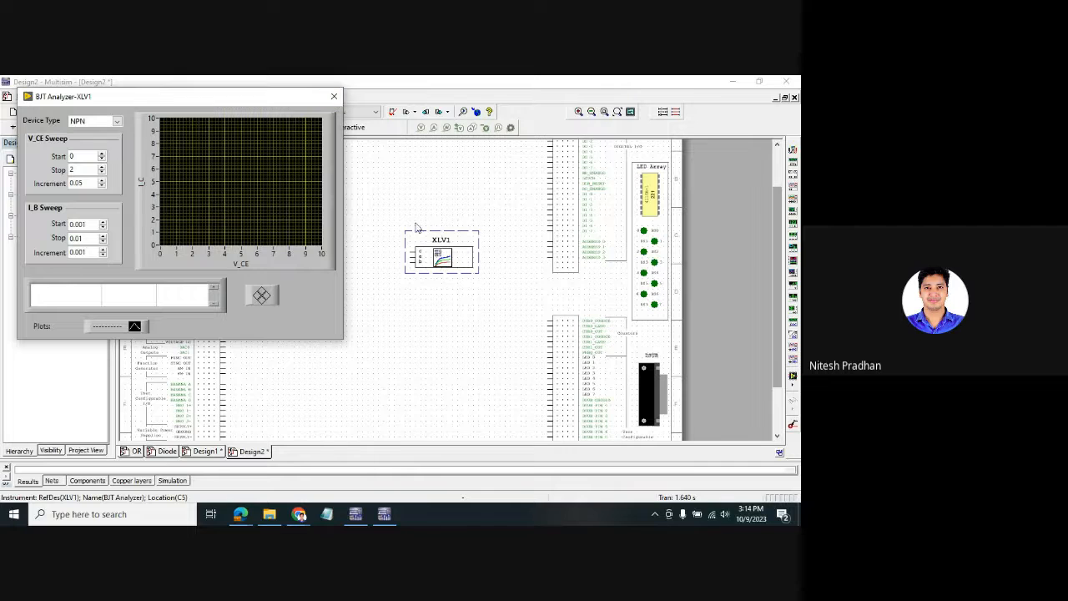
click(335, 97)
drag(370, 207, 499, 312)
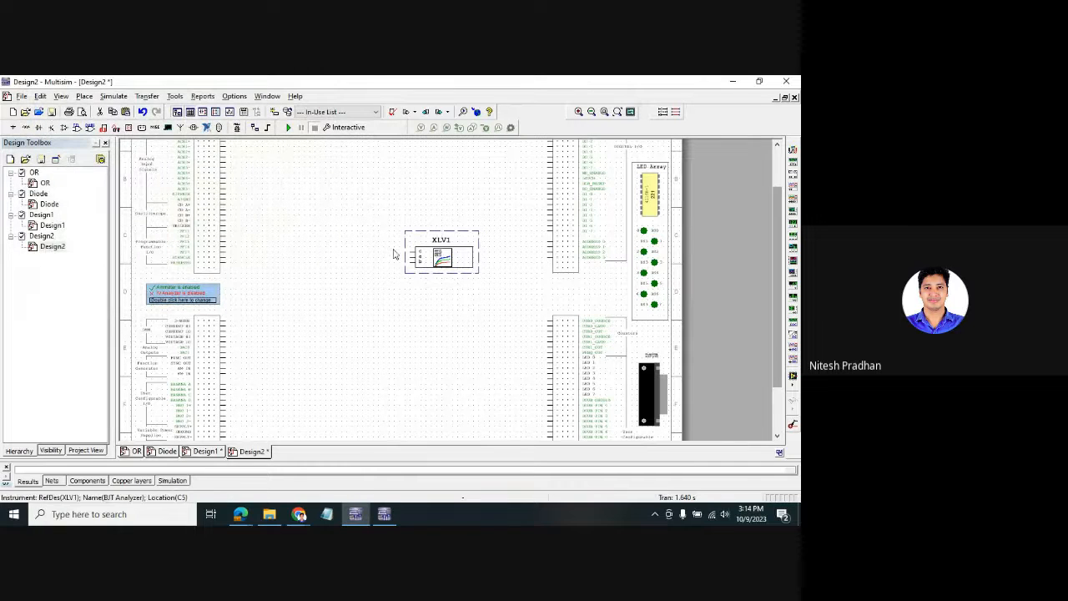
- Browse the Edit menu, then select every component on the Design2 sheet
click(47, 97)
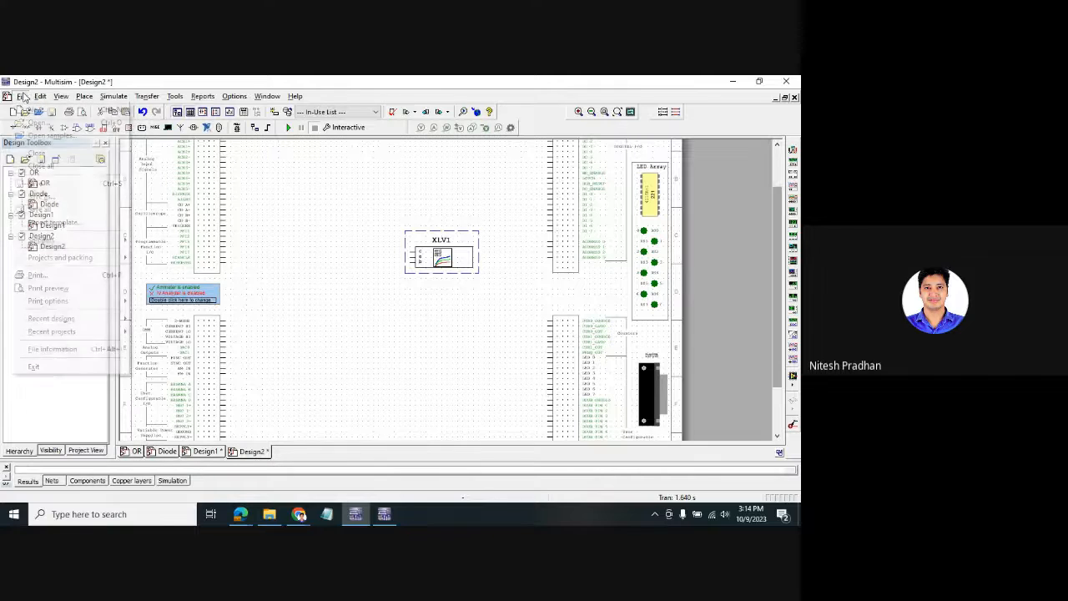
mouse_move(63, 97)
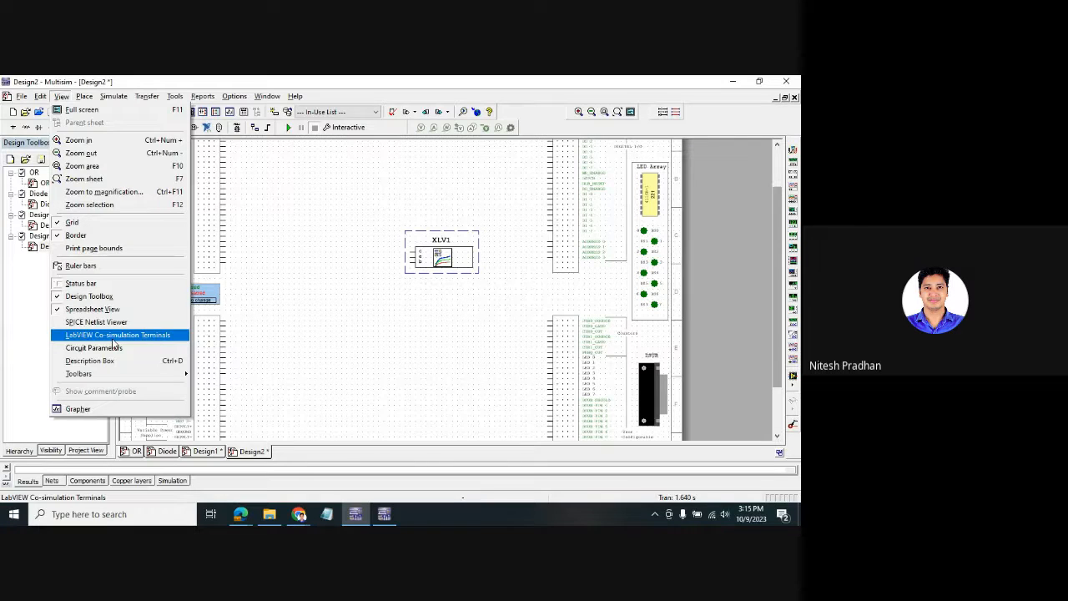
click(442, 303)
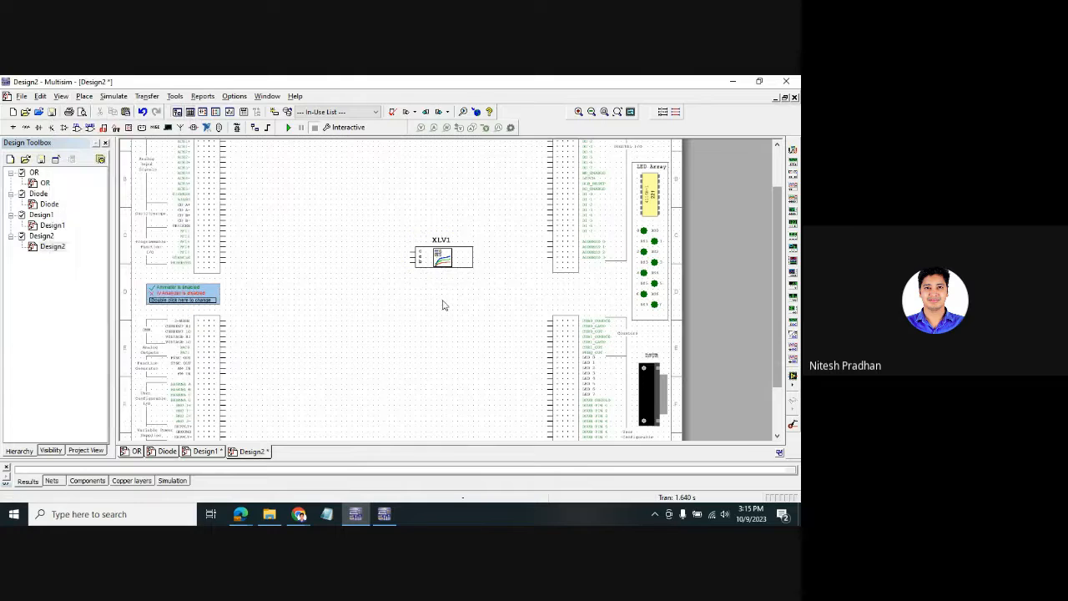
key(ctrl+a)
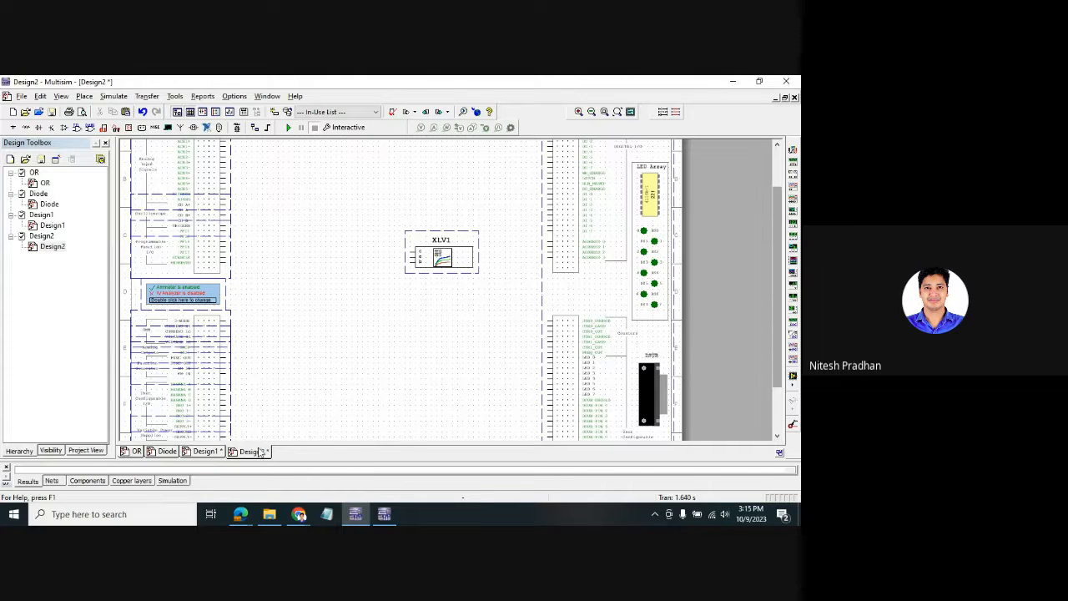
- Close Design2 from the Design Toolbox, saving it under its current name
right_click(41, 237)
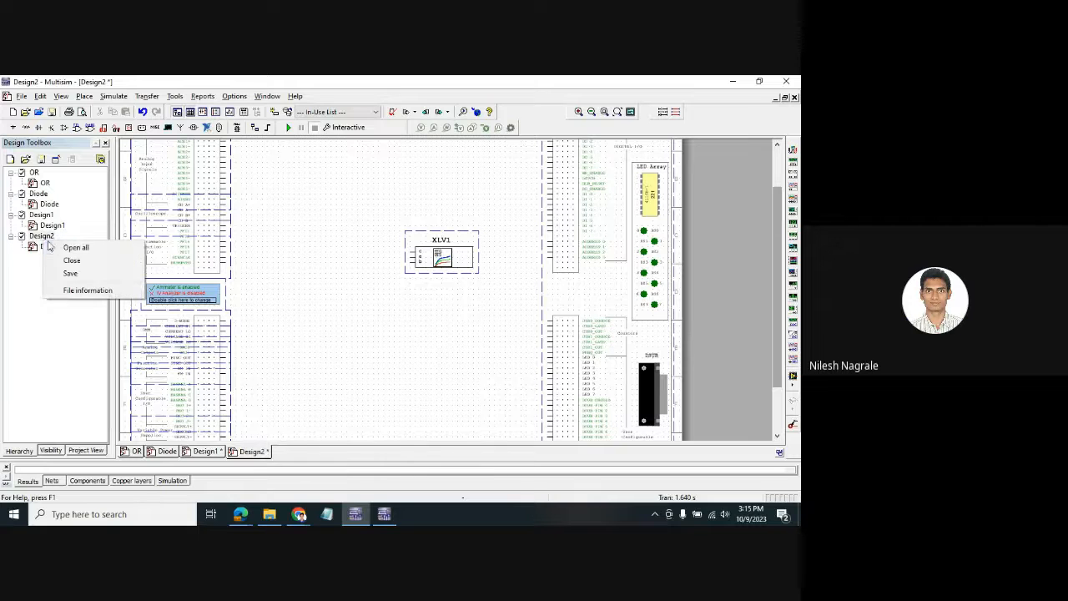
click(63, 260)
click(387, 312)
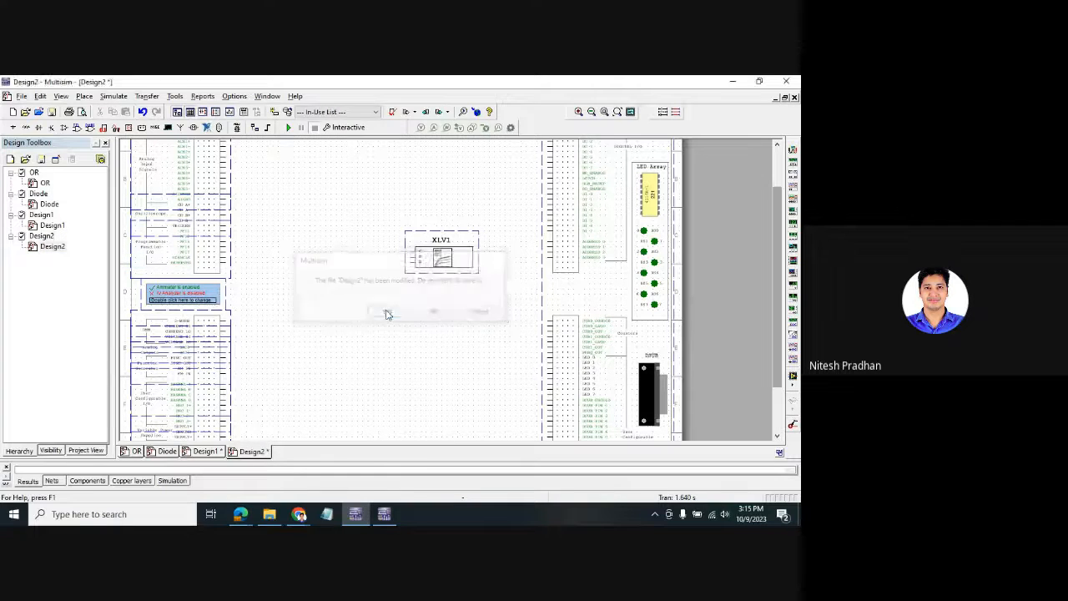
click(508, 362)
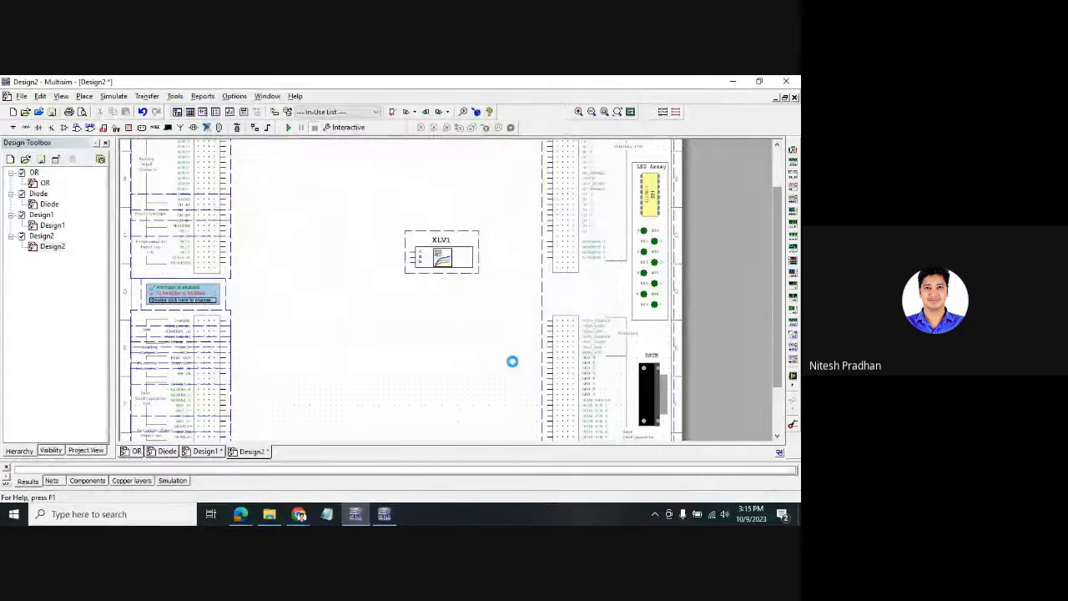
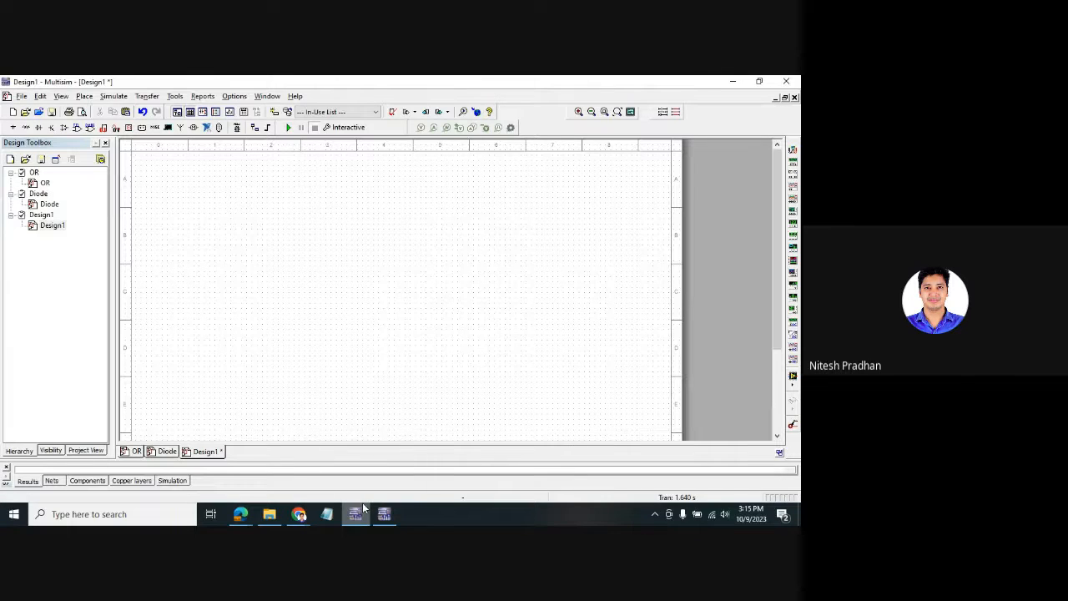
- Look through the canvas menu, search pane, report list and Diode sheet, then return to Design1
mouse_move(363, 506)
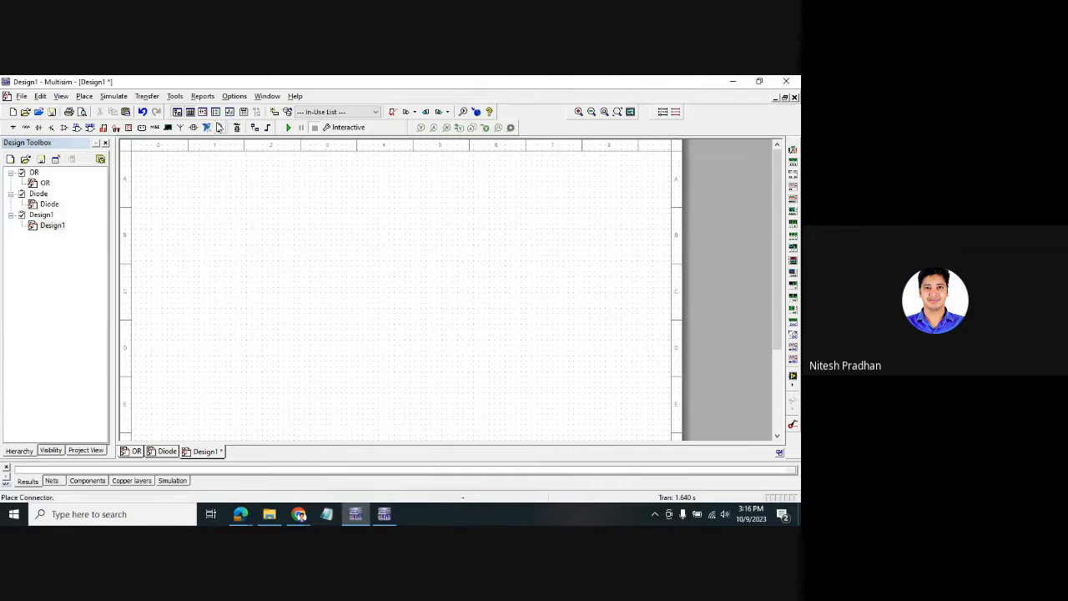
right_click(271, 255)
click(233, 225)
click(92, 514)
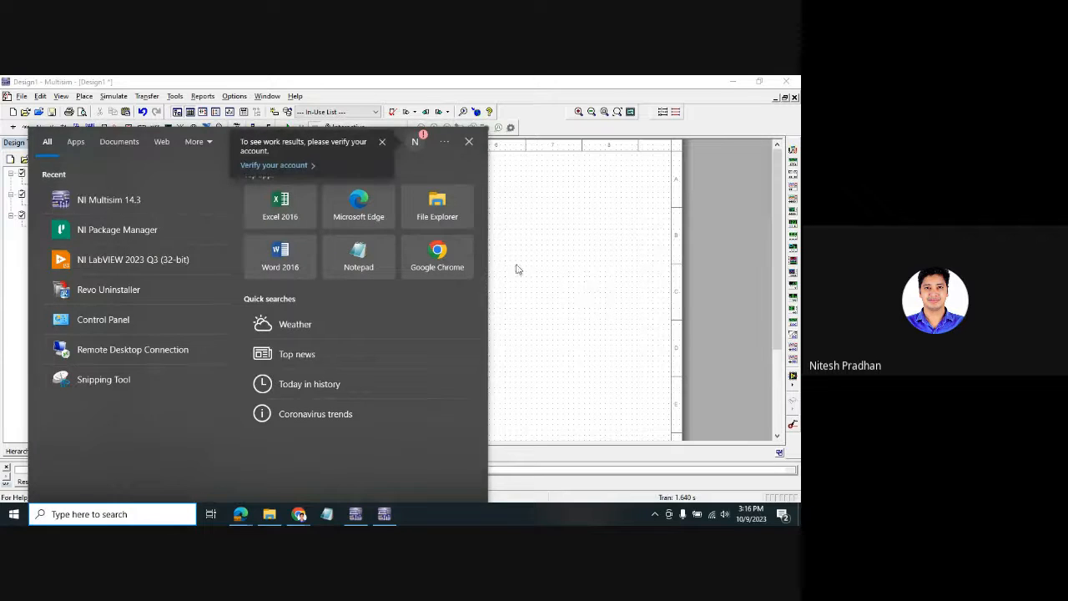
click(543, 263)
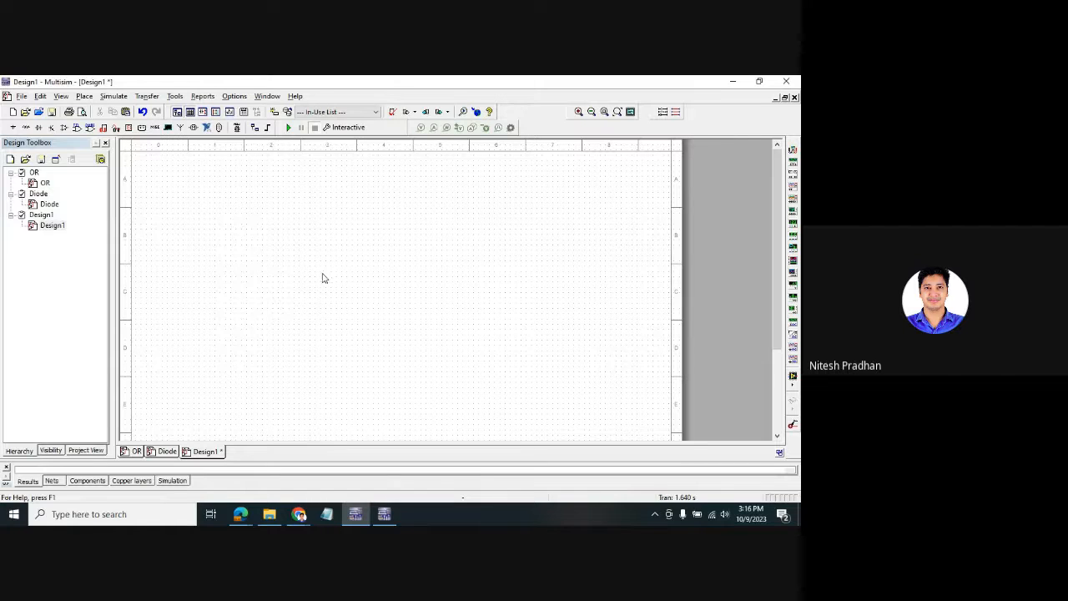
click(208, 98)
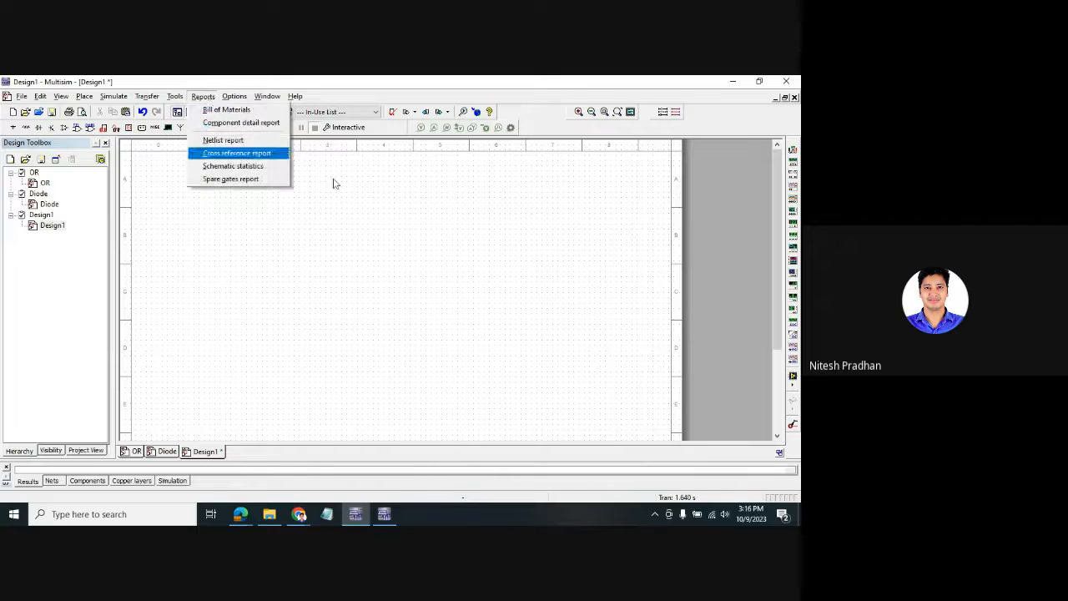
click(425, 207)
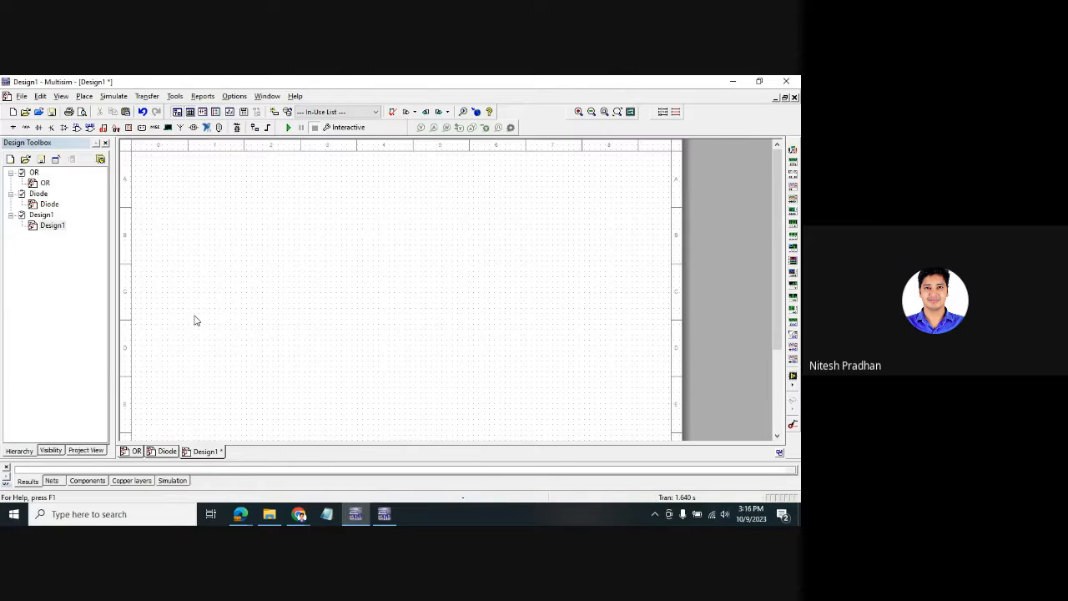
click(167, 452)
click(205, 451)
- Search the parts library for 741 and place op-amp U1 on the sheet
key(ctrl+w)
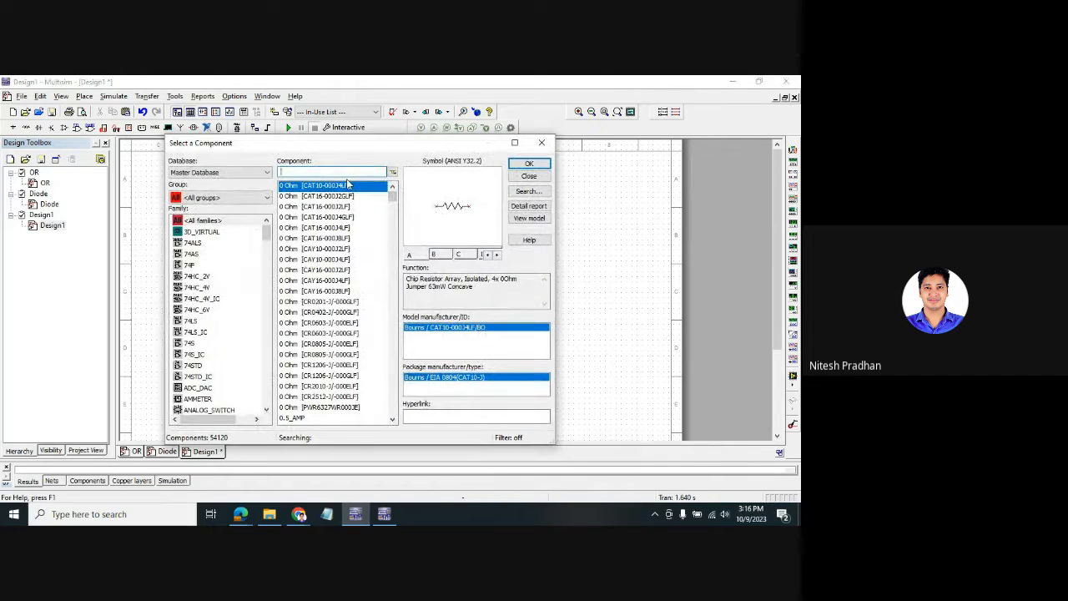
text(741)
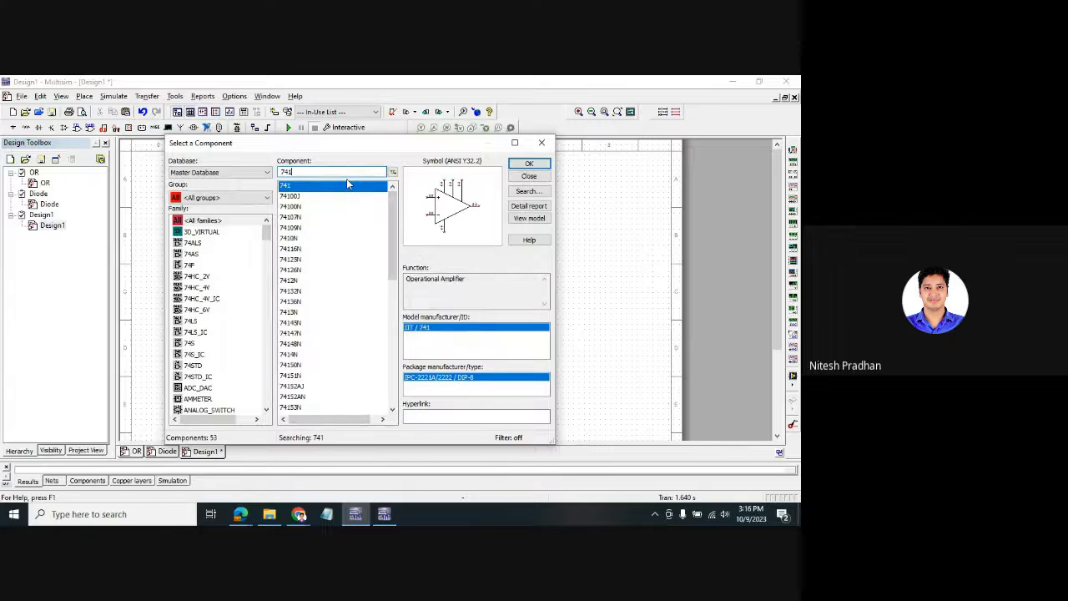
click(530, 164)
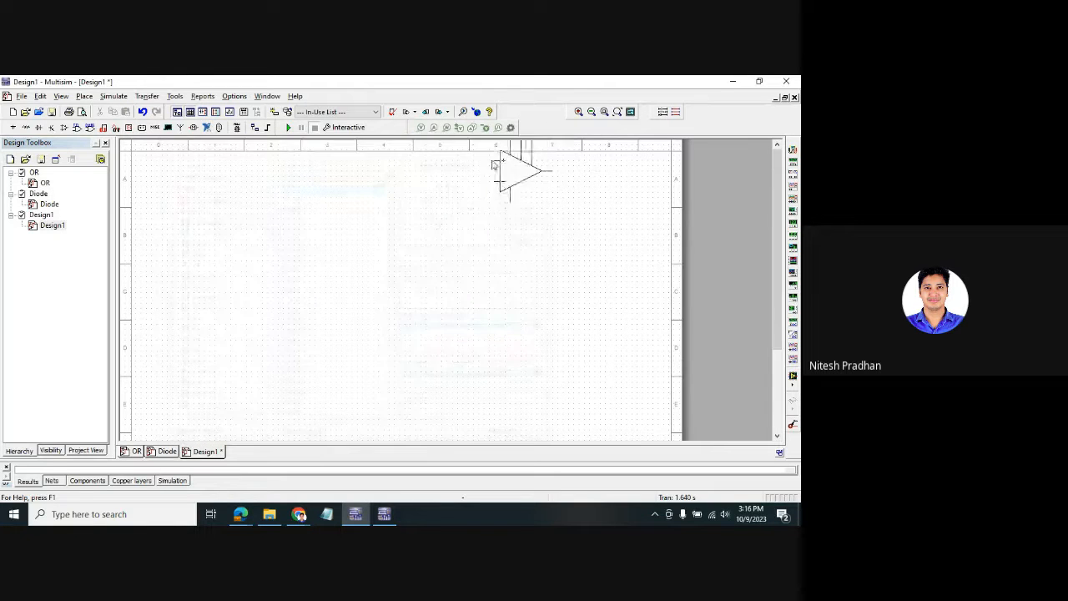
click(267, 224)
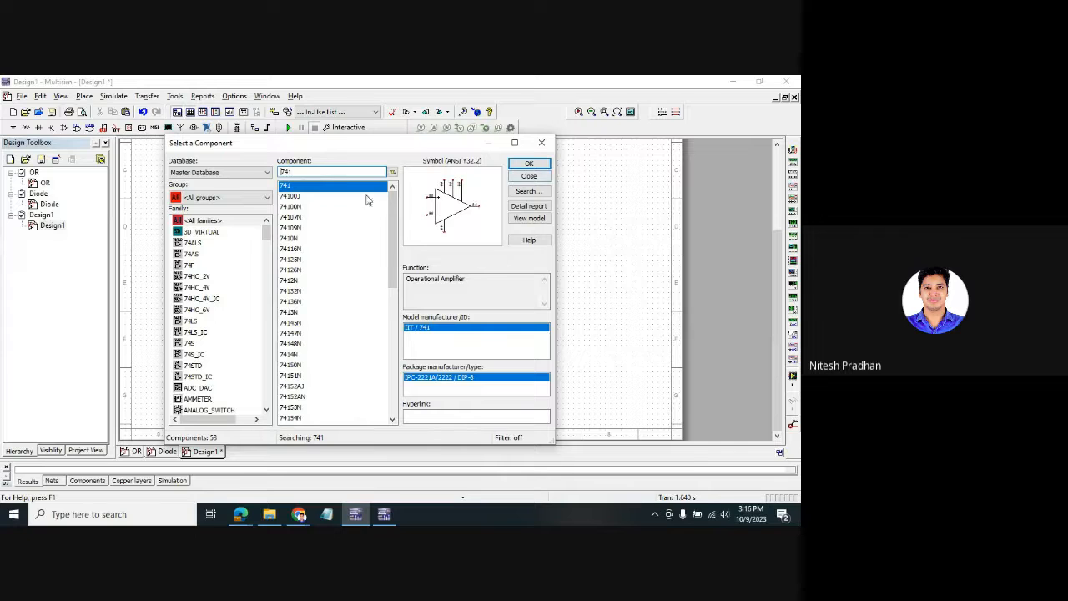
- Place two 1kΩ Basic resistors, with R1 beside the op-amp input and R2 below it
click(241, 197)
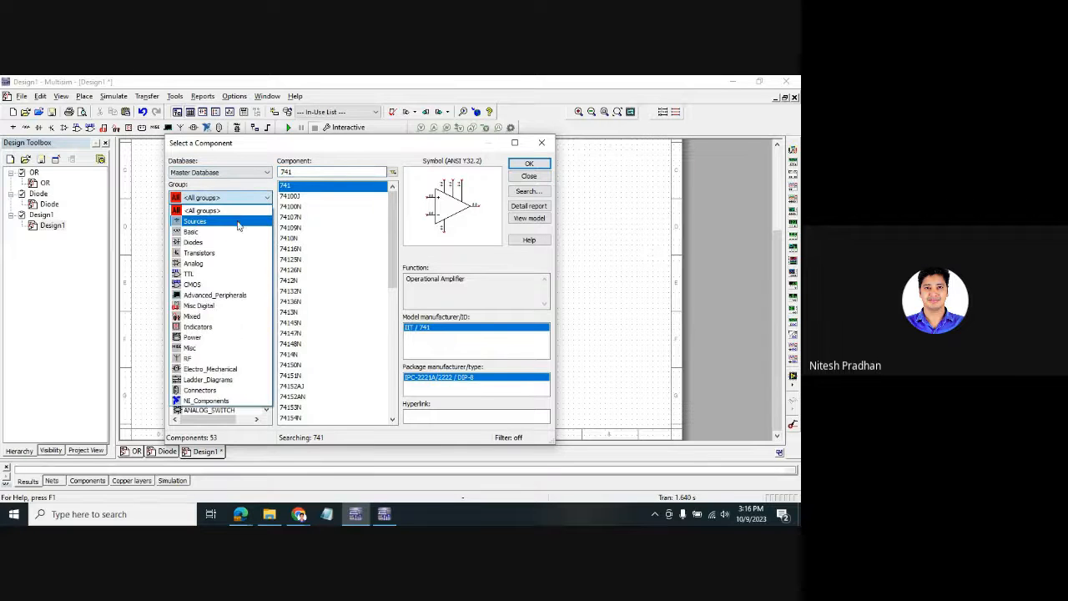
click(237, 232)
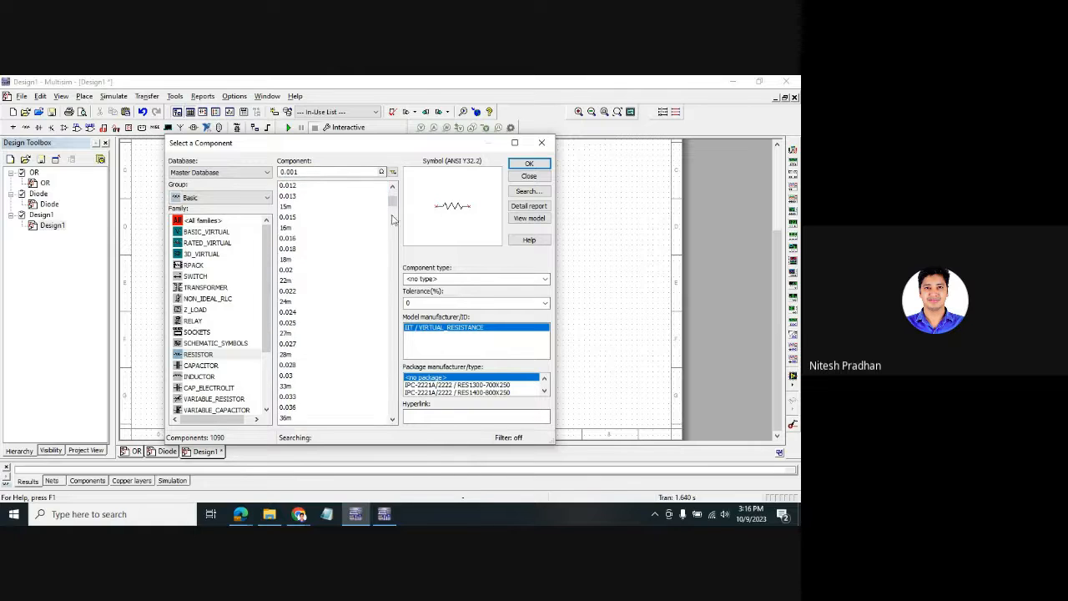
drag(392, 192, 392, 206)
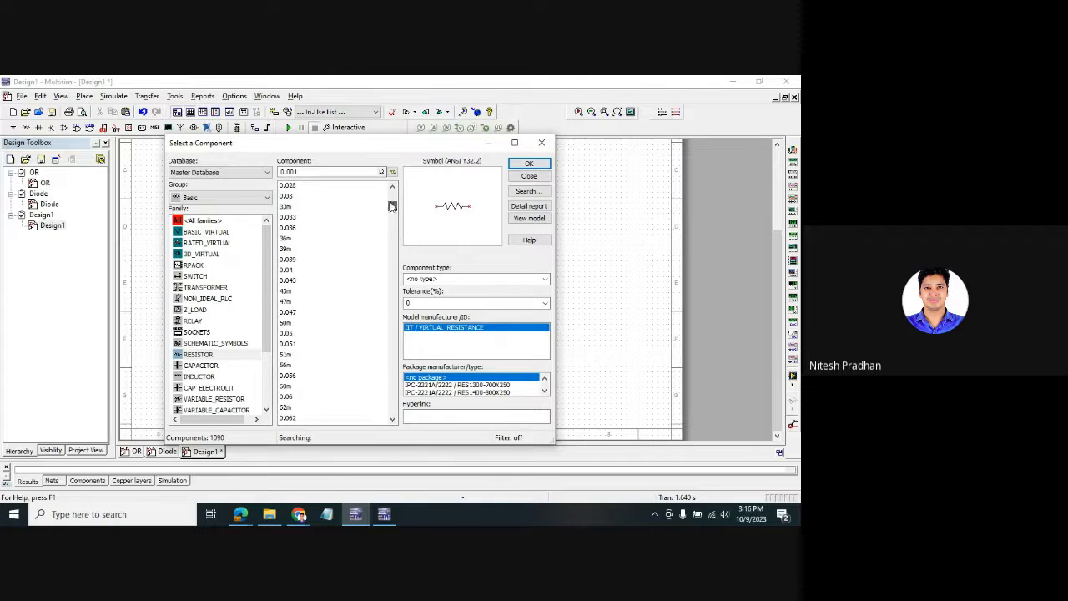
click(199, 355)
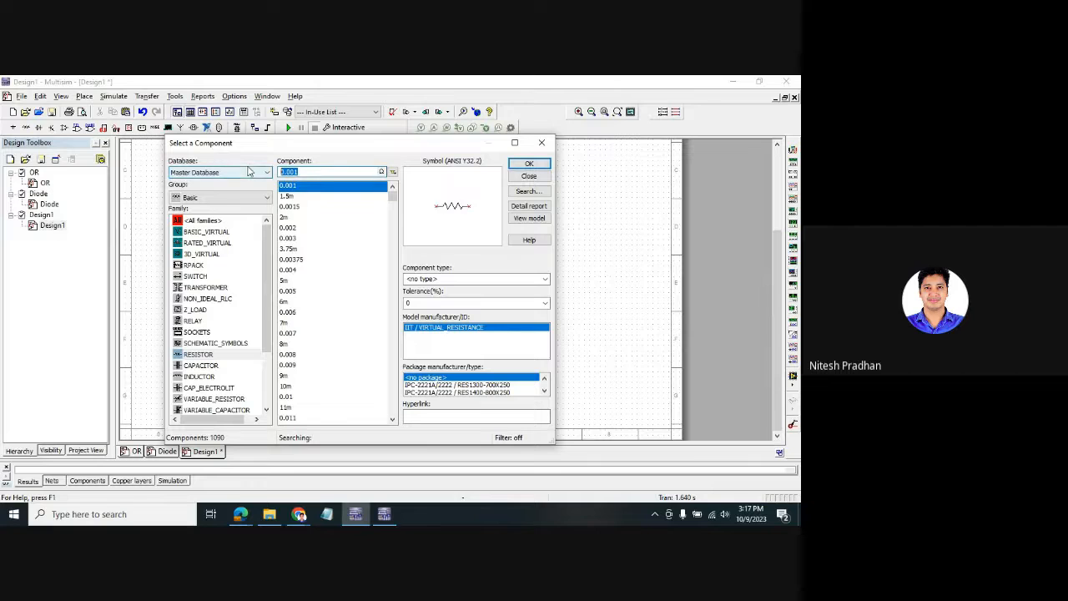
text(1k)
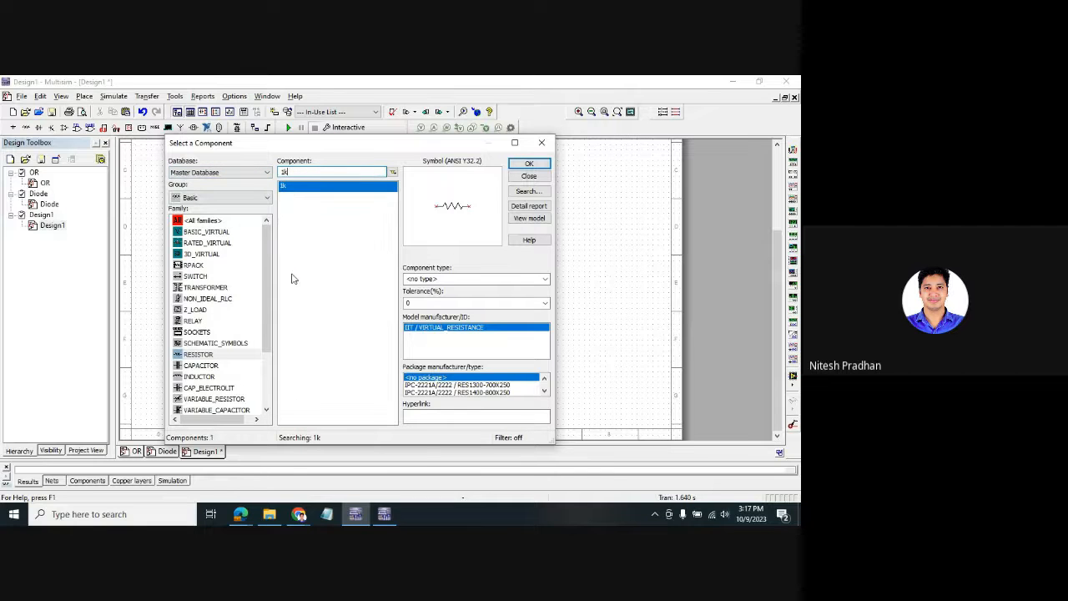
click(529, 164)
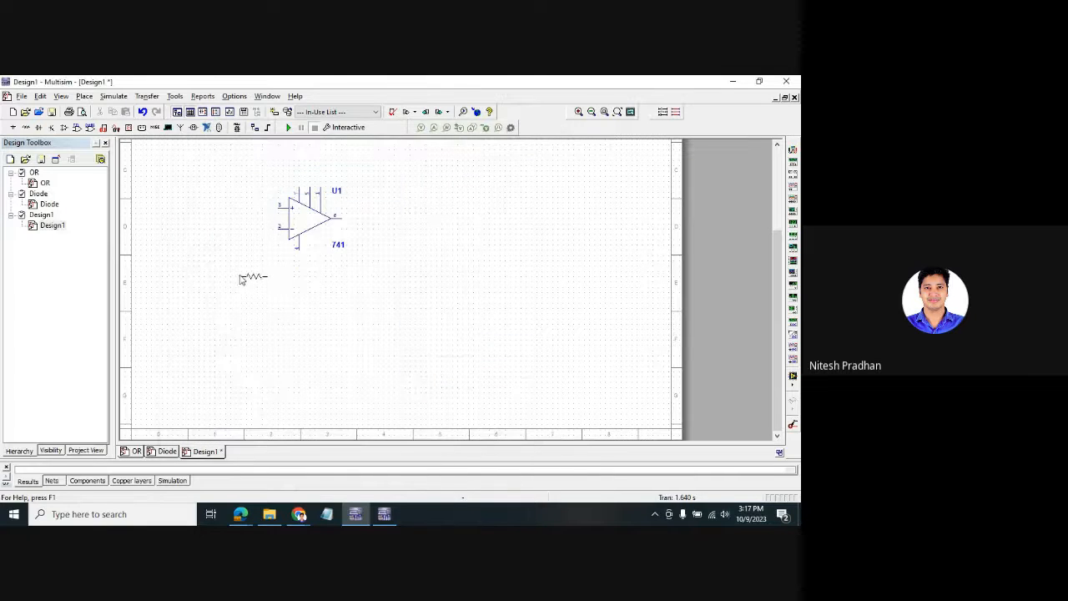
click(251, 278)
click(529, 164)
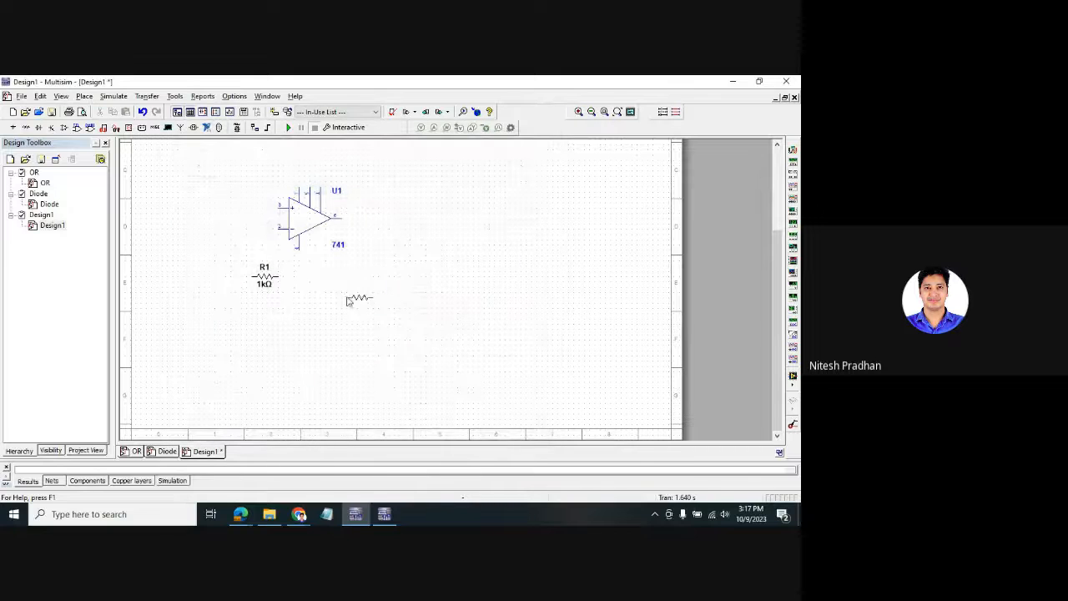
click(310, 283)
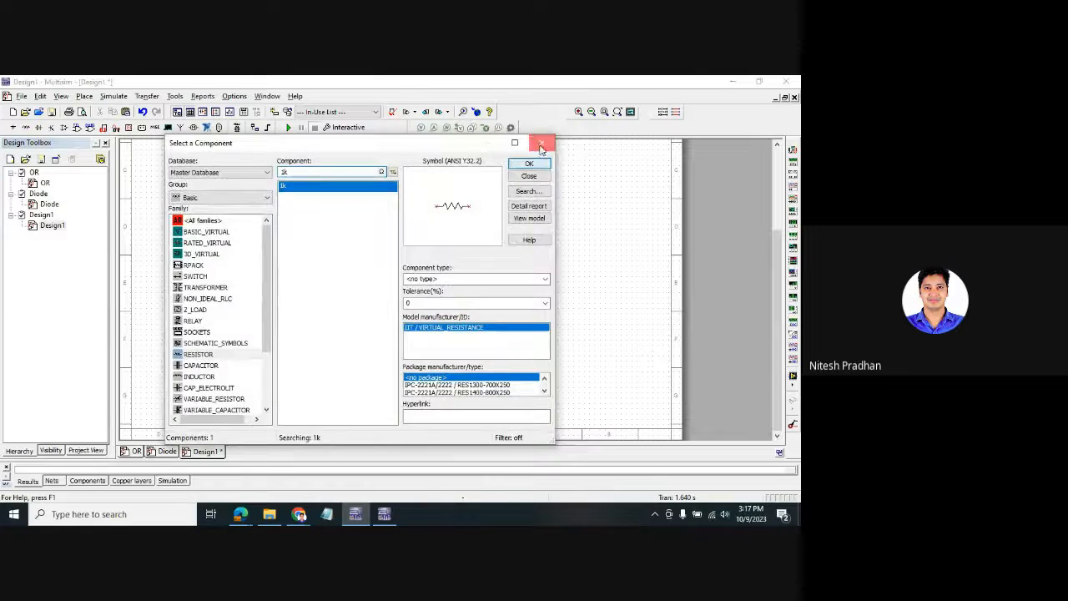
click(544, 143)
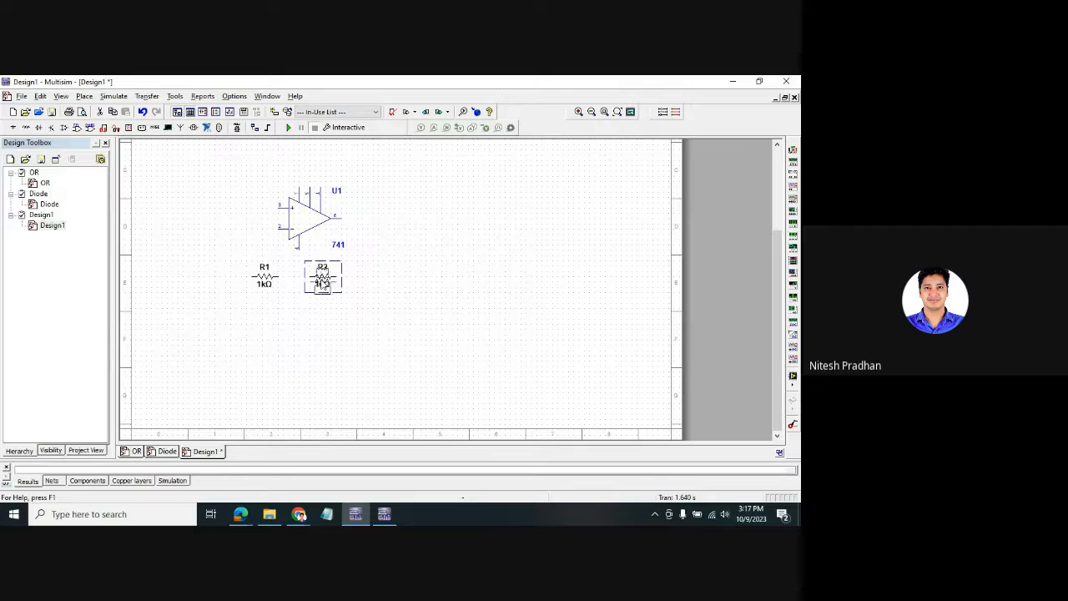
drag(322, 277, 296, 334)
drag(264, 277, 227, 232)
- Wire R1 to U1's inverting input and join R2's left end to that wire
click(242, 250)
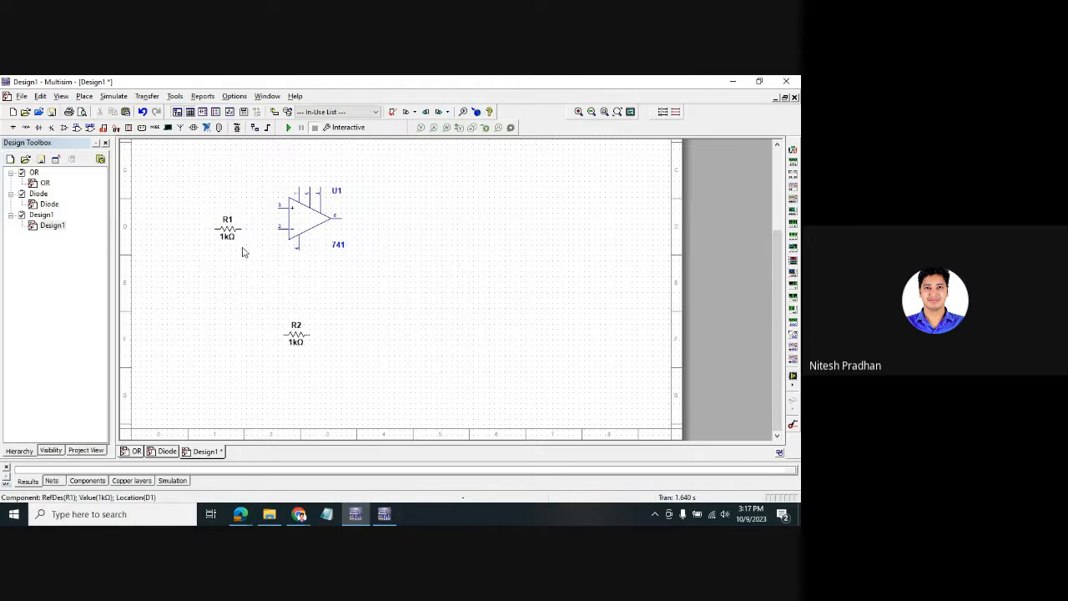
click(241, 229)
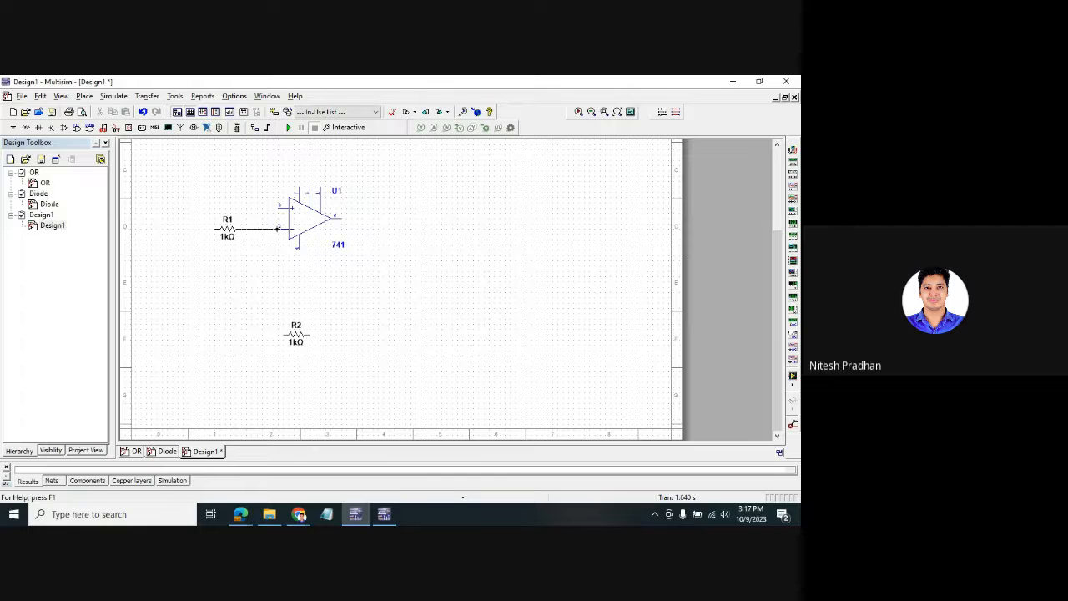
click(280, 228)
click(285, 334)
click(266, 234)
- Move R2 closer and wire its right end to U1's output to close the feedback loop
drag(296, 335, 301, 287)
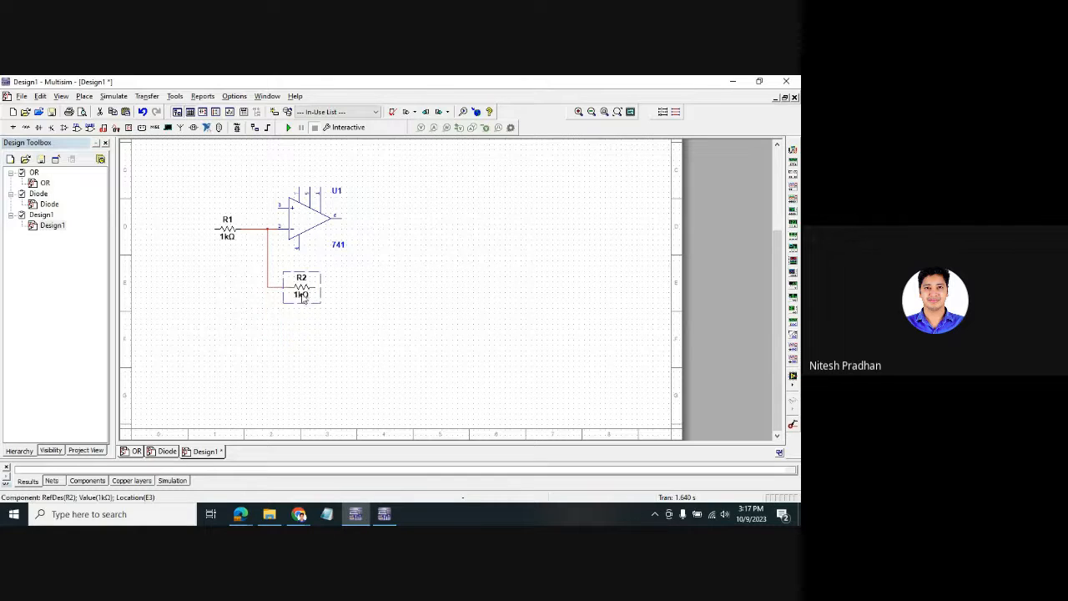
click(316, 303)
click(313, 287)
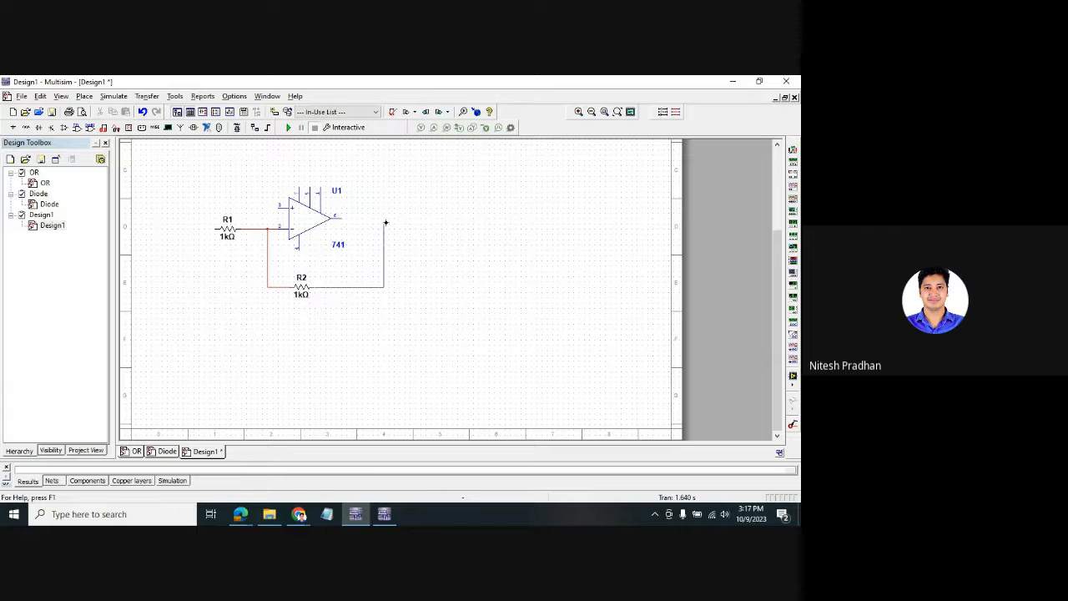
click(335, 218)
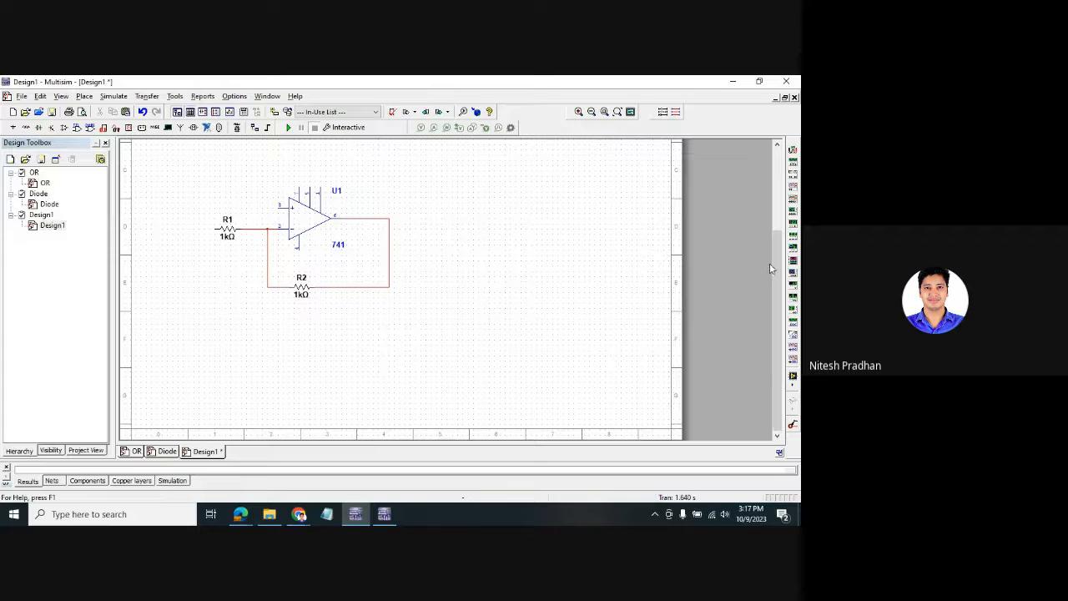
drag(770, 264, 768, 218)
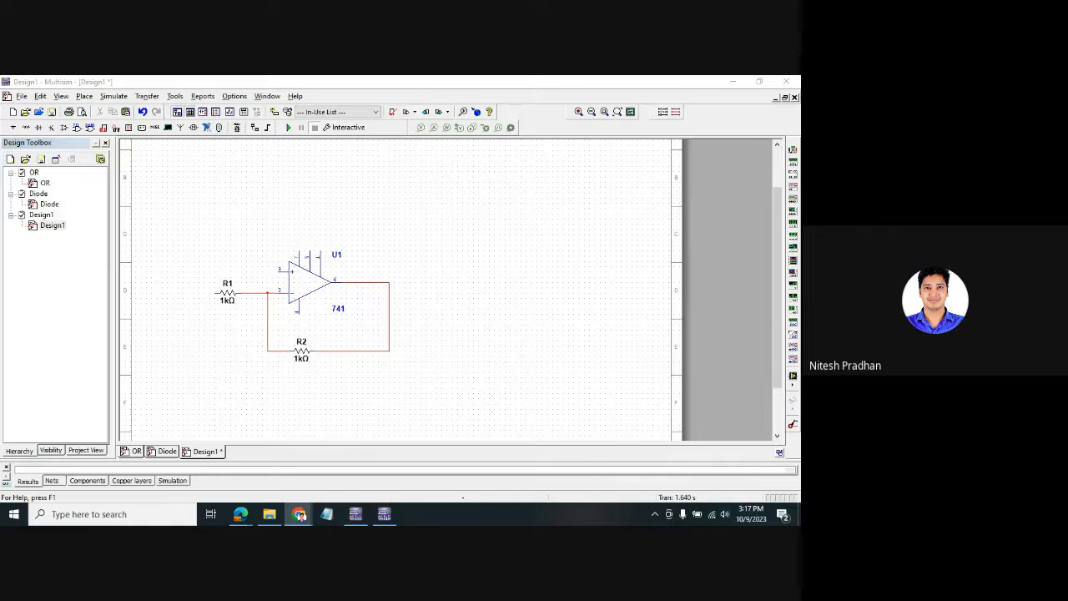
- Place a ground symbol from the Sources group to the left of R1
click(509, 259)
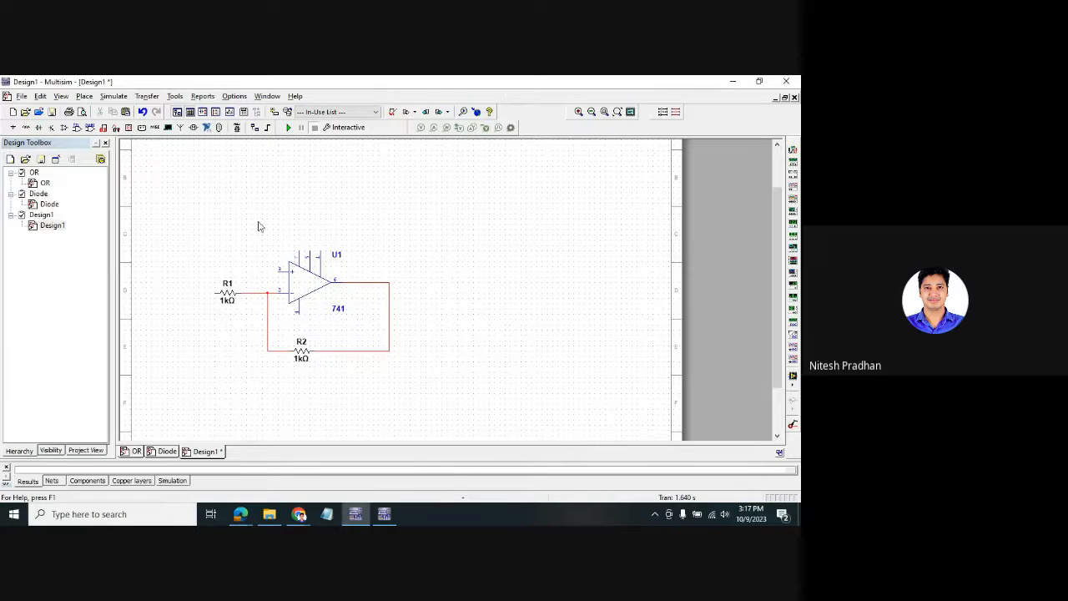
right_click(265, 215)
click(284, 219)
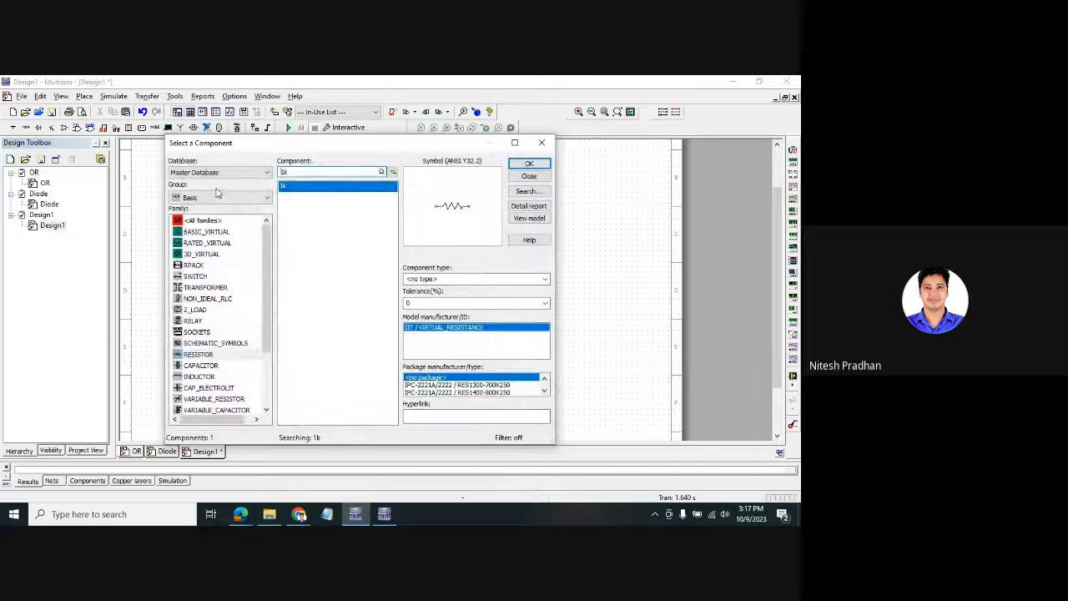
click(219, 197)
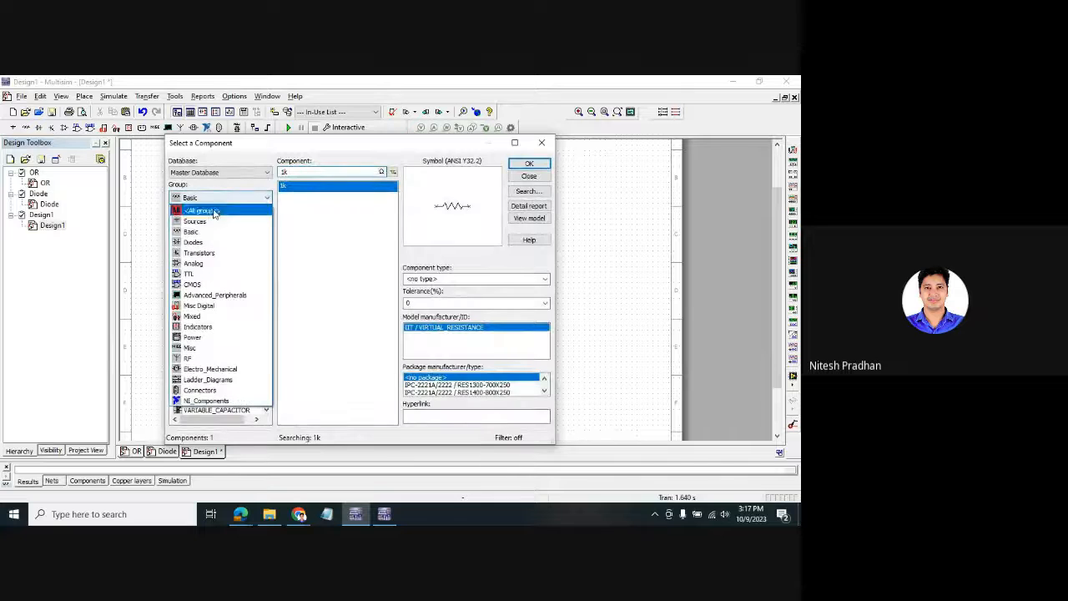
click(194, 220)
click(302, 218)
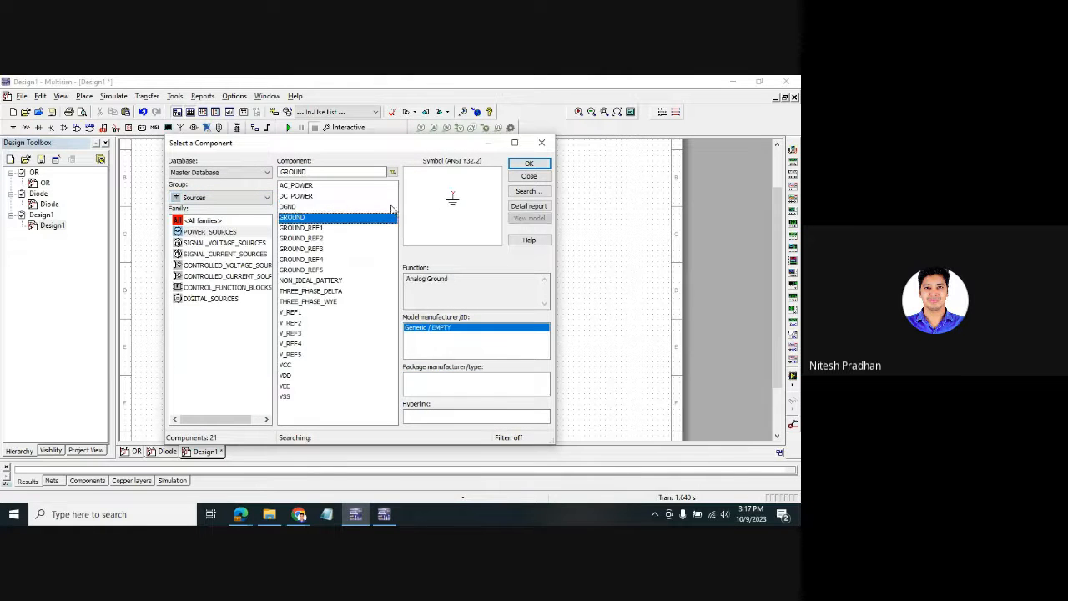
click(516, 165)
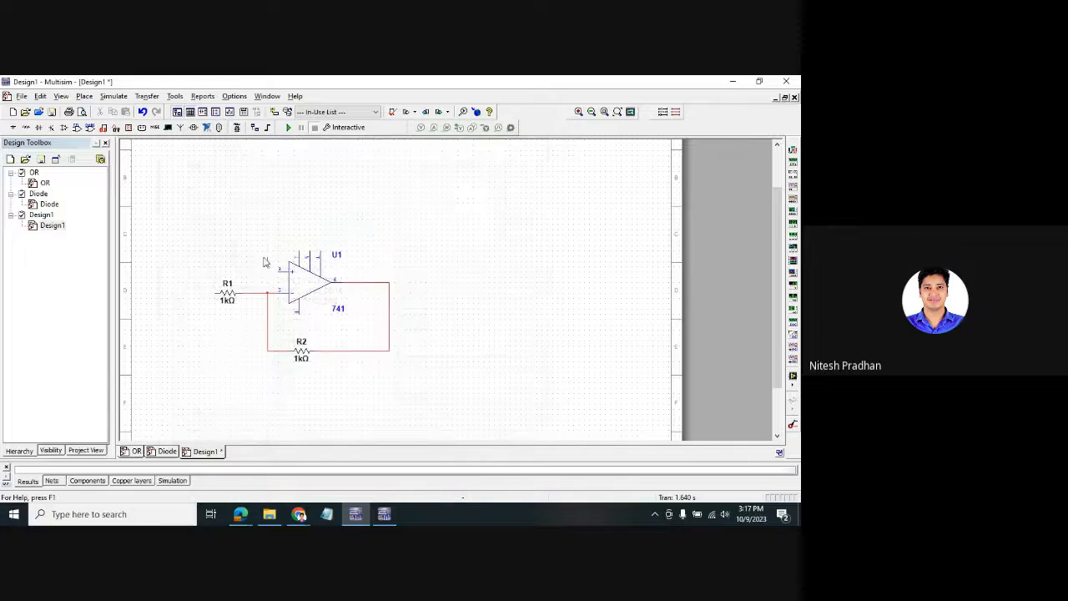
click(200, 268)
click(288, 185)
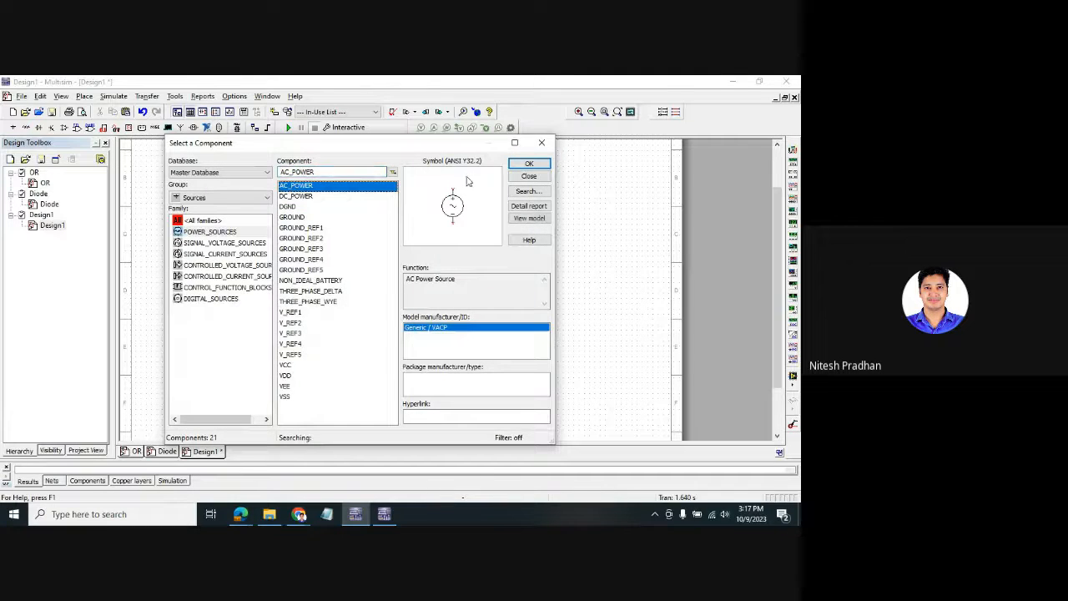
click(542, 143)
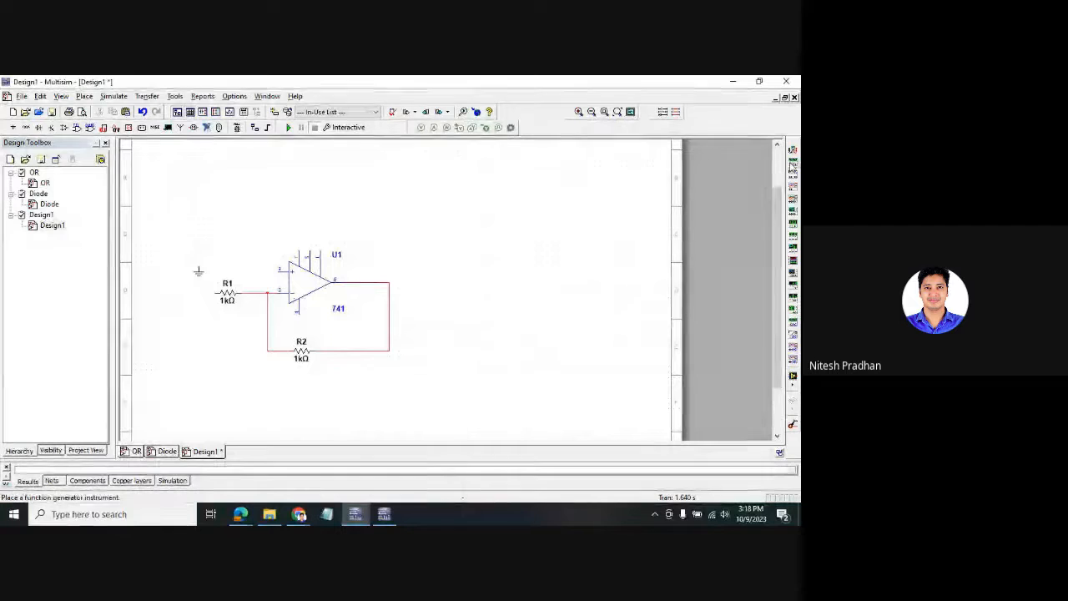
- Place function generator XFG1 and wire the ground to U1's non-inverting input
click(793, 162)
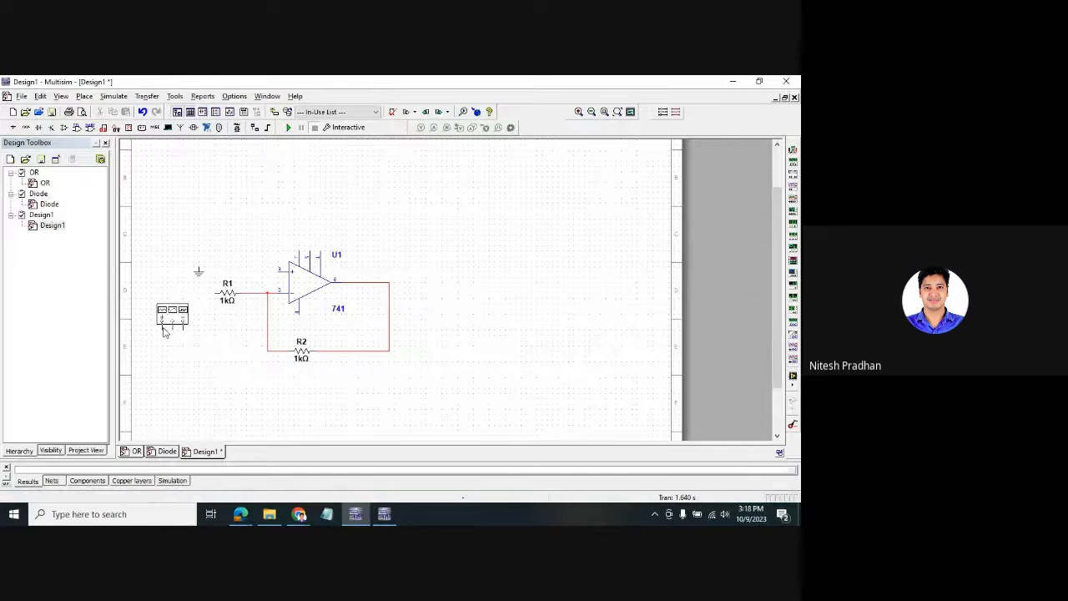
click(164, 331)
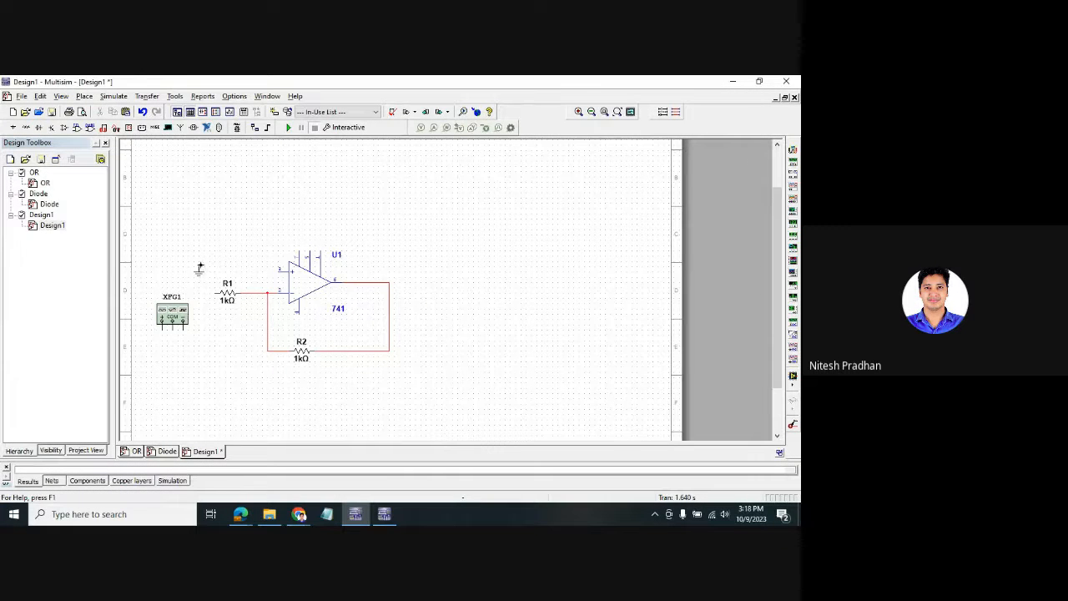
click(199, 268)
click(279, 268)
drag(201, 276, 199, 285)
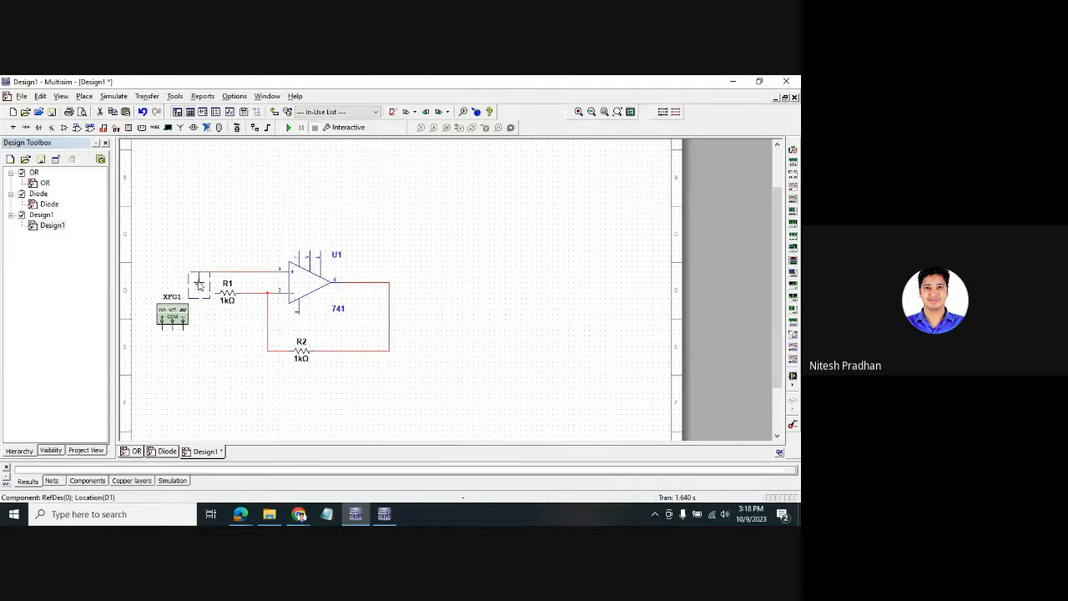
- Wire XFG1 to R1's left end and move the generator above-left of R1
click(199, 347)
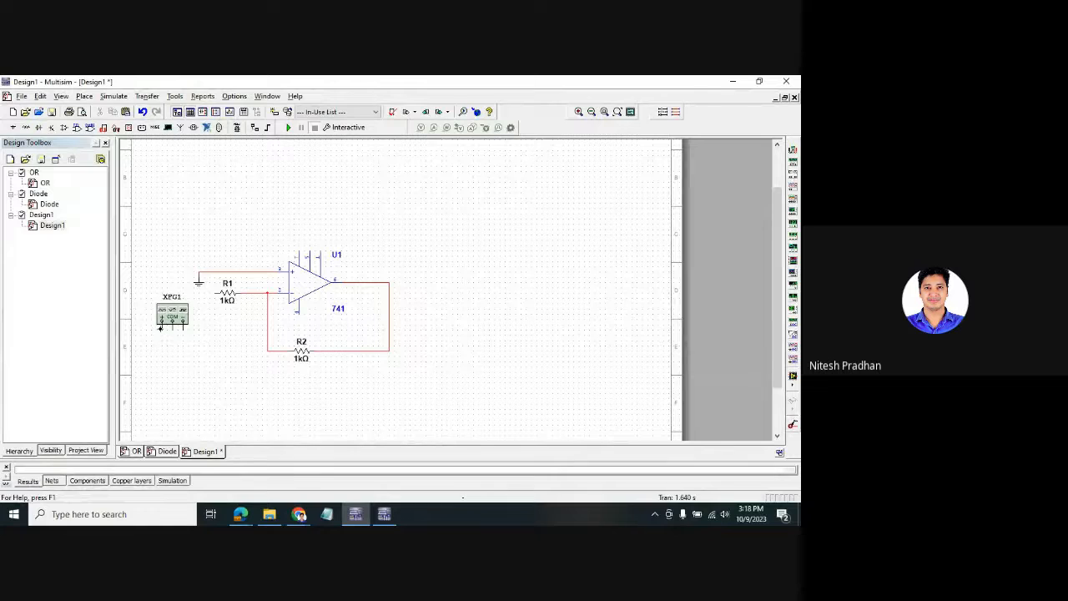
click(215, 293)
drag(173, 316, 167, 249)
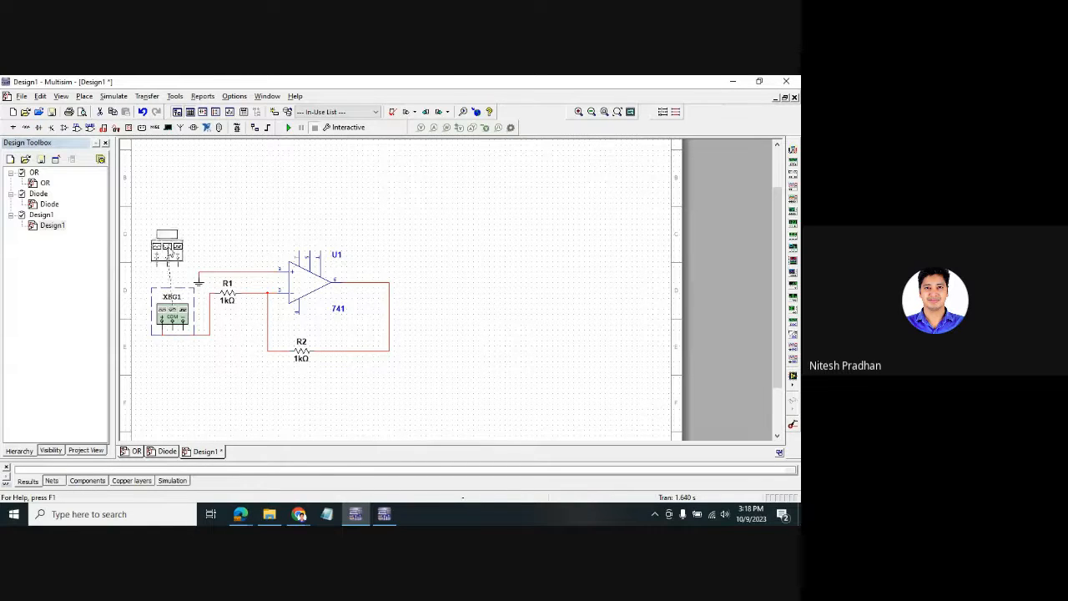
click(178, 288)
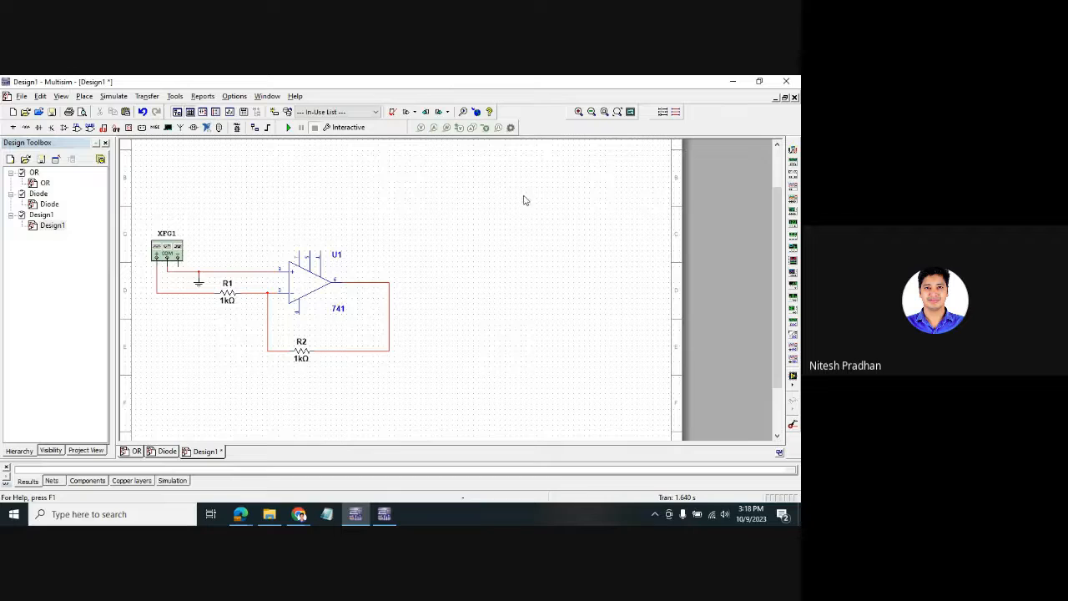
- Place a VCC supply on U1's top supply pin
key(ctrl+w)
click(285, 366)
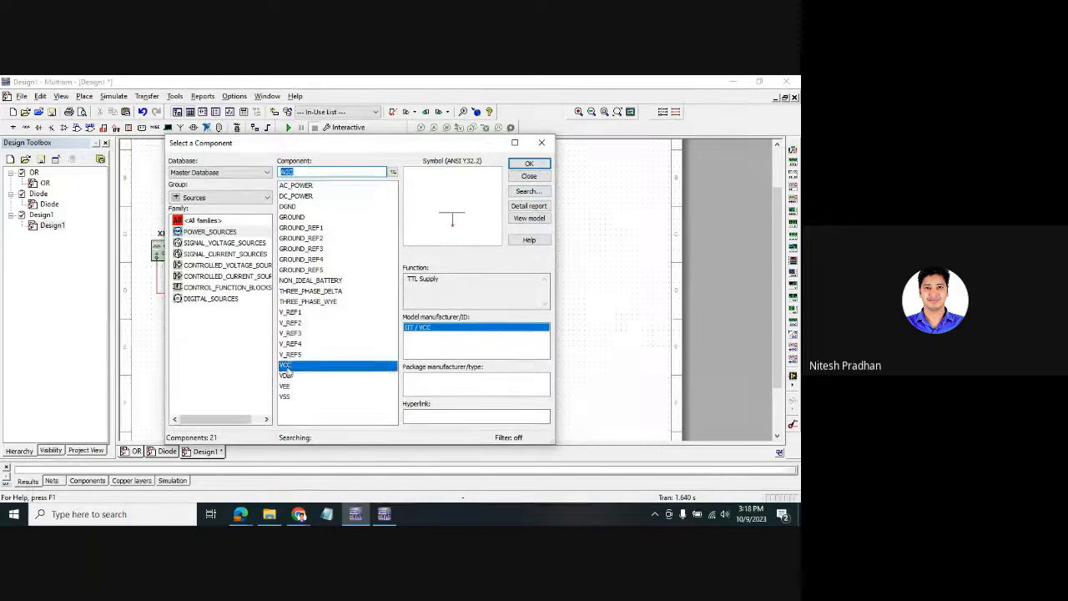
click(529, 163)
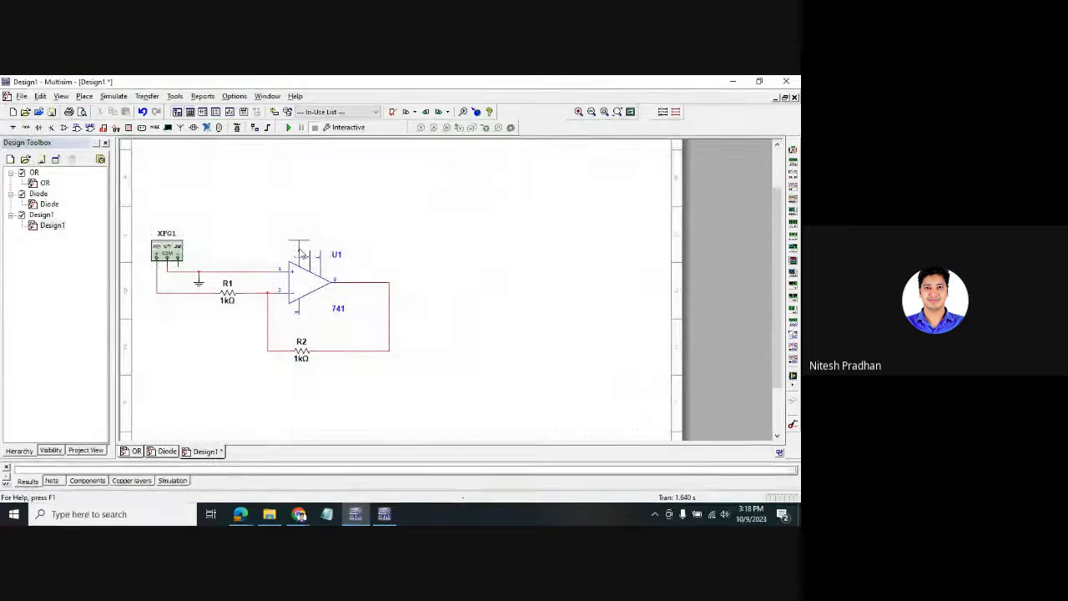
click(302, 254)
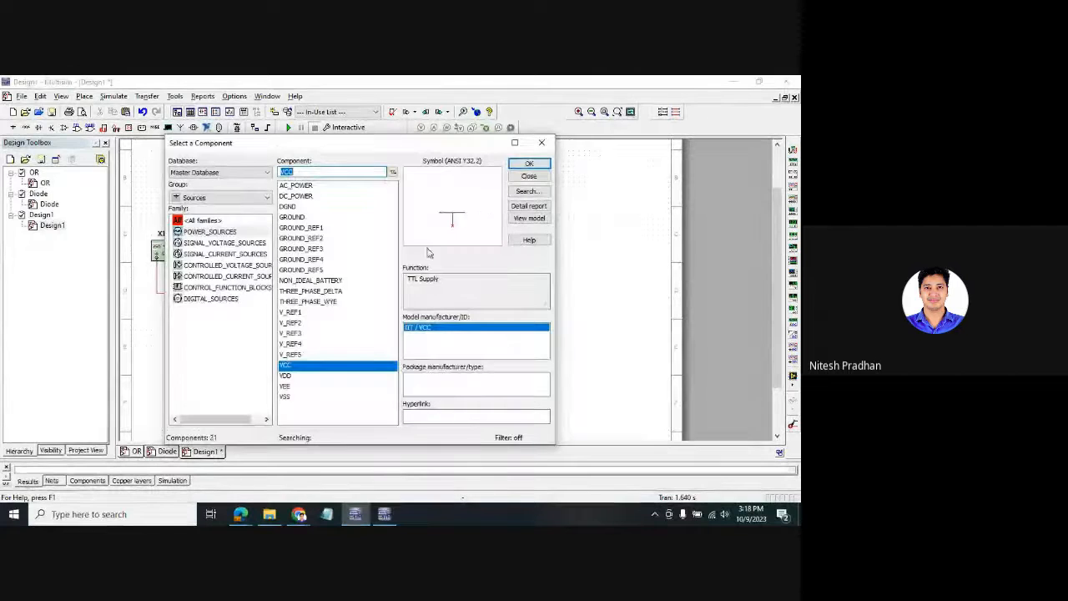
- Try placing a VSS supply part, then undo it
click(288, 386)
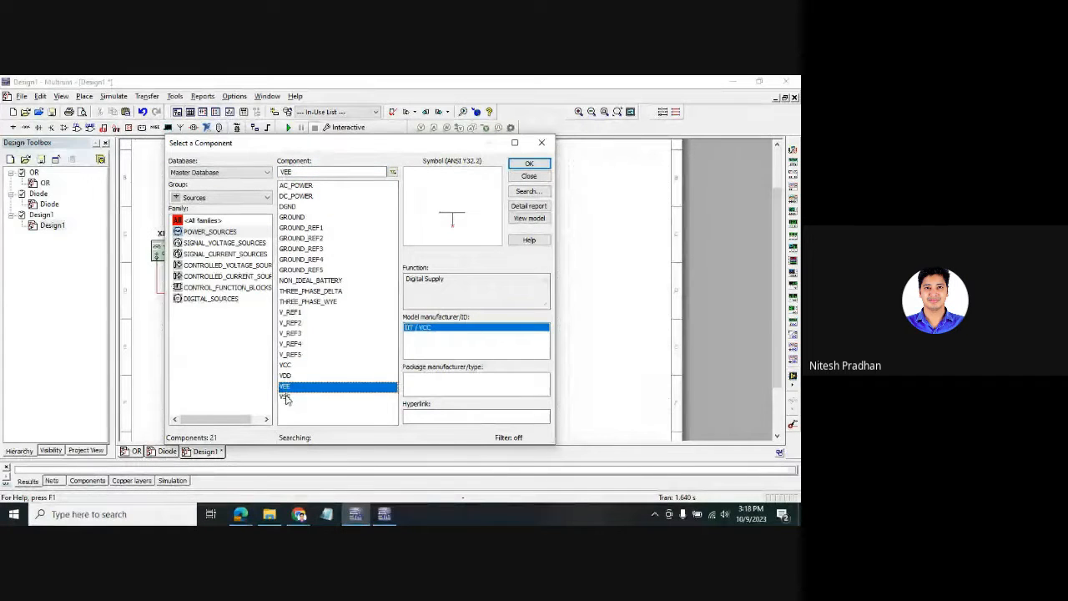
click(302, 376)
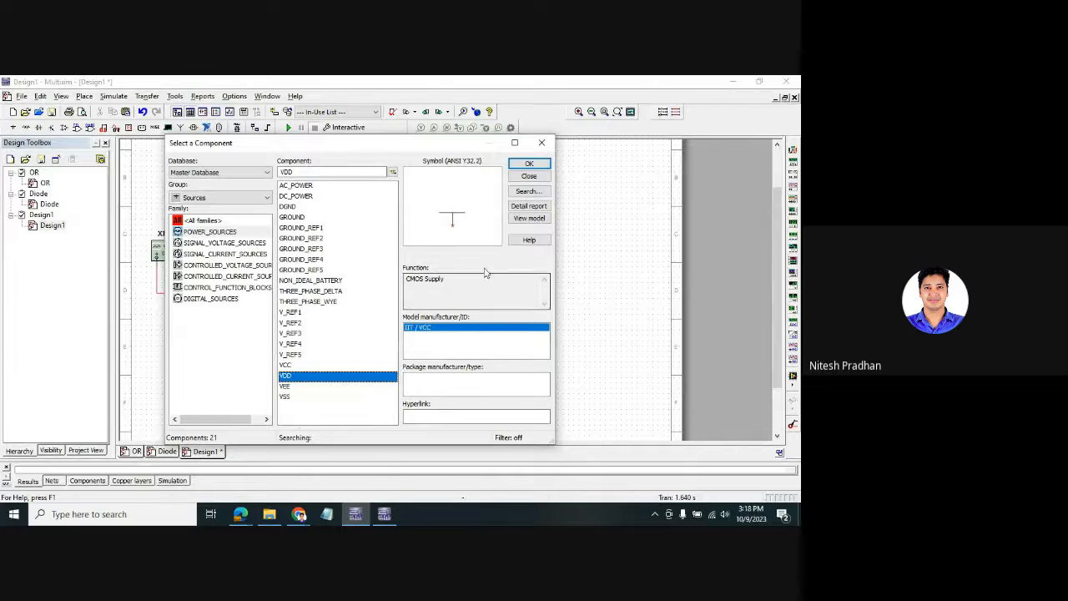
click(289, 398)
click(526, 163)
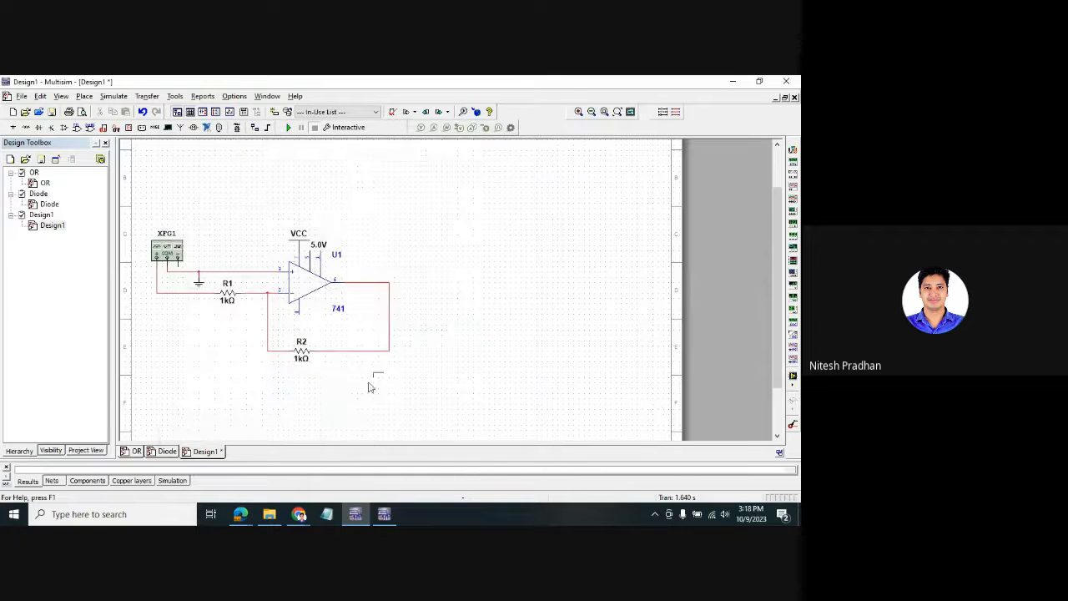
click(295, 404)
click(534, 156)
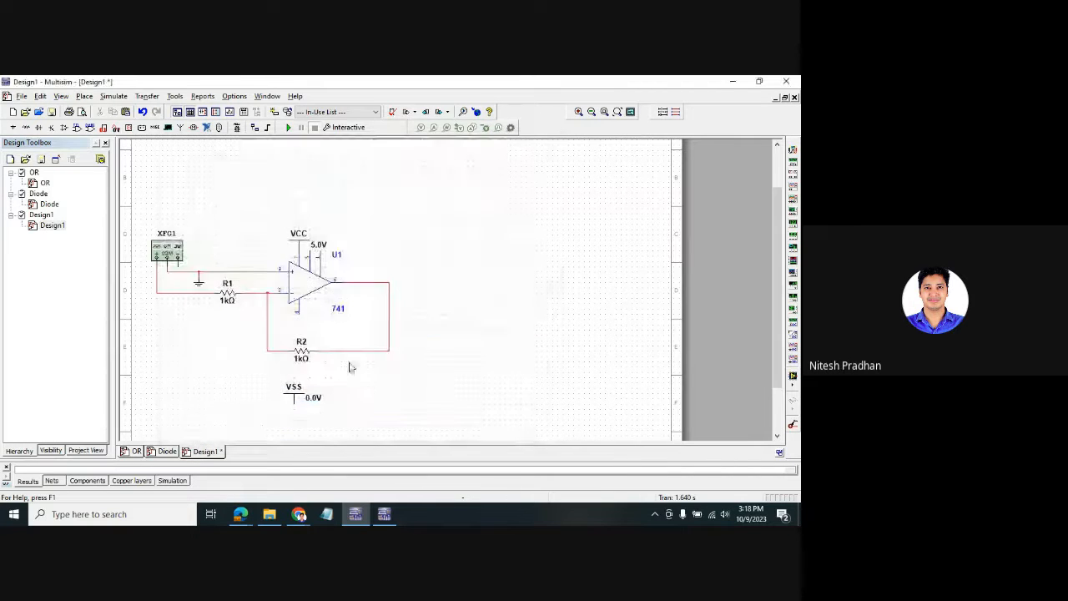
key(ctrl+z)
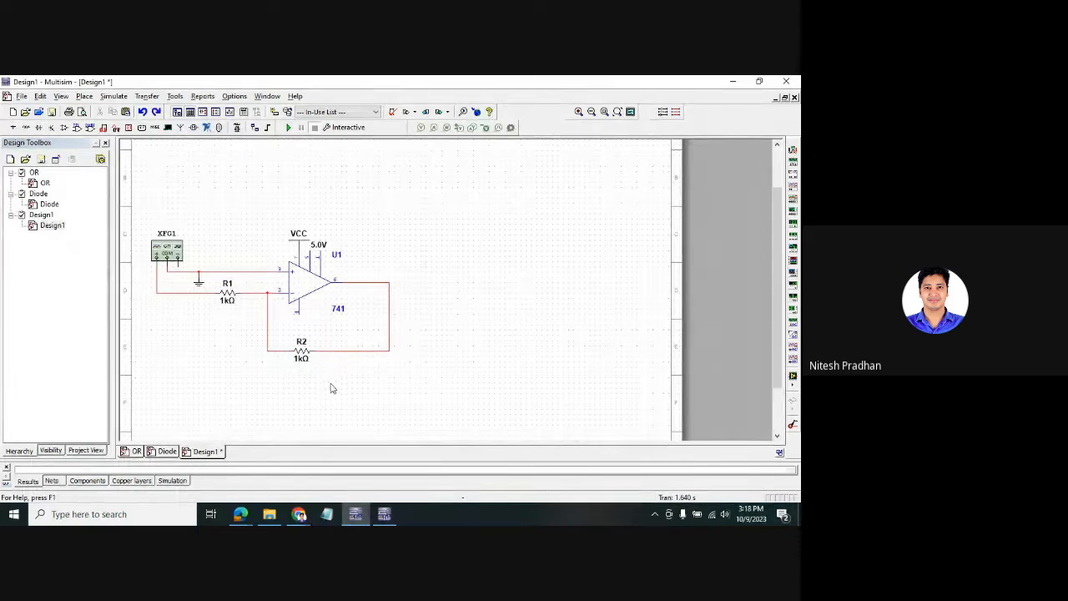
- Add VDD 5.0V and VEE -5.0V supply symbols from the parts library
right_click(606, 269)
click(524, 262)
key(ctrl+w)
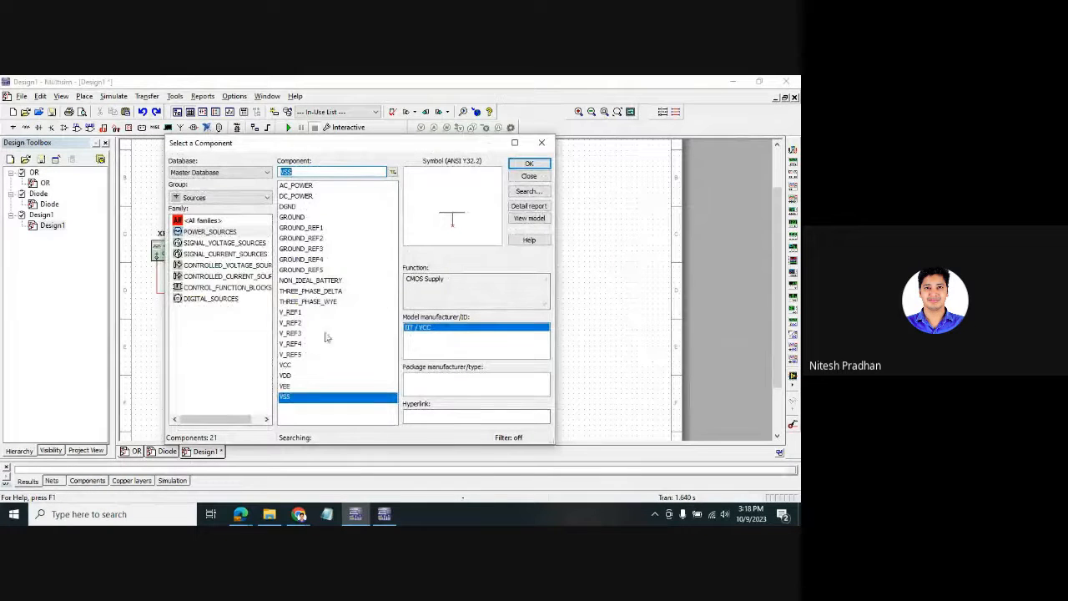
click(286, 376)
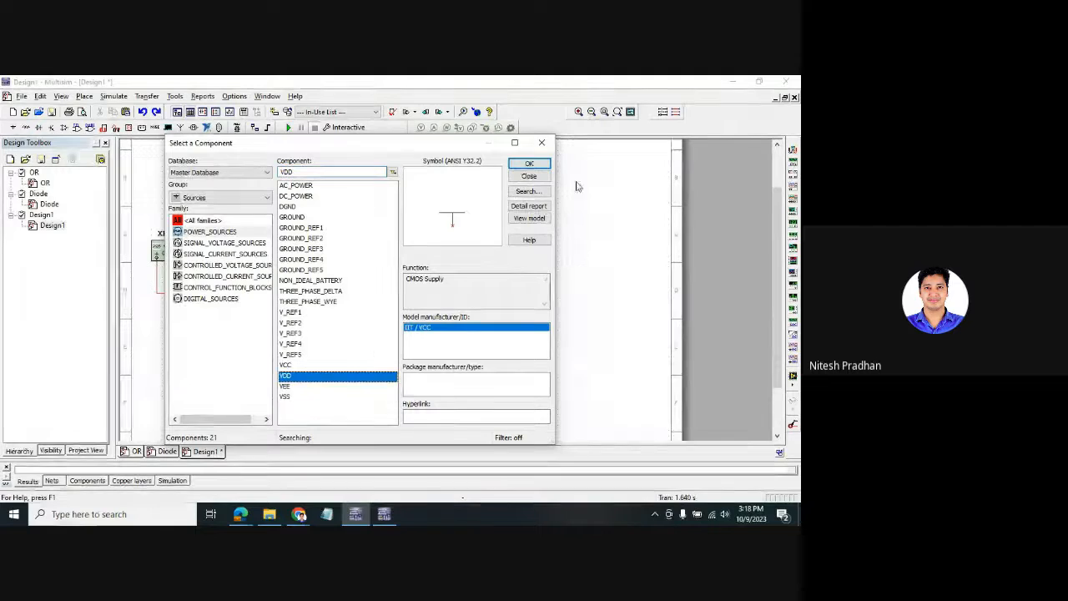
click(529, 164)
click(569, 184)
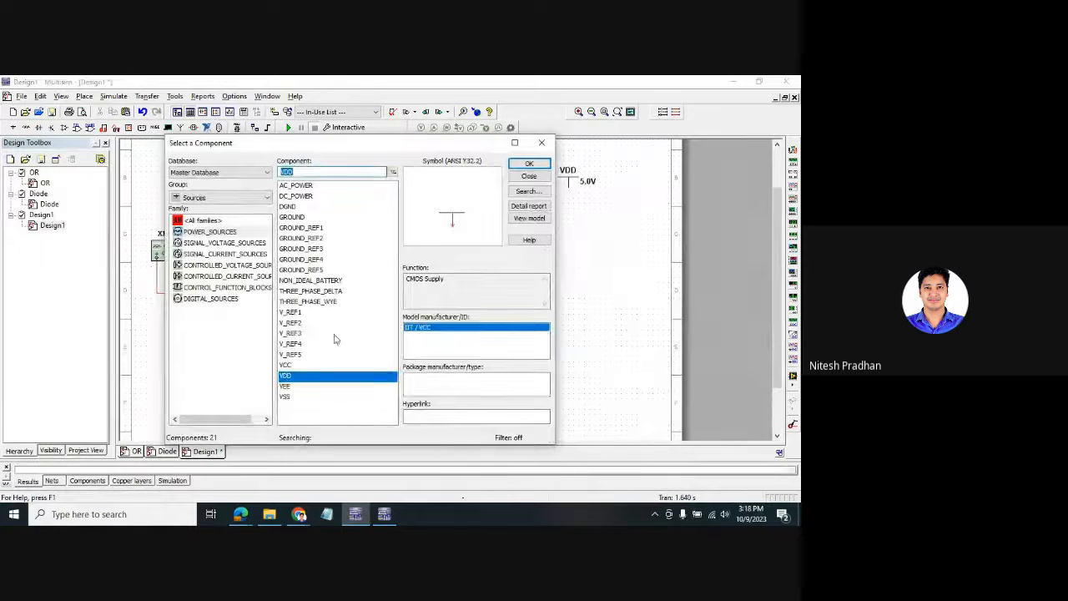
click(284, 386)
click(529, 164)
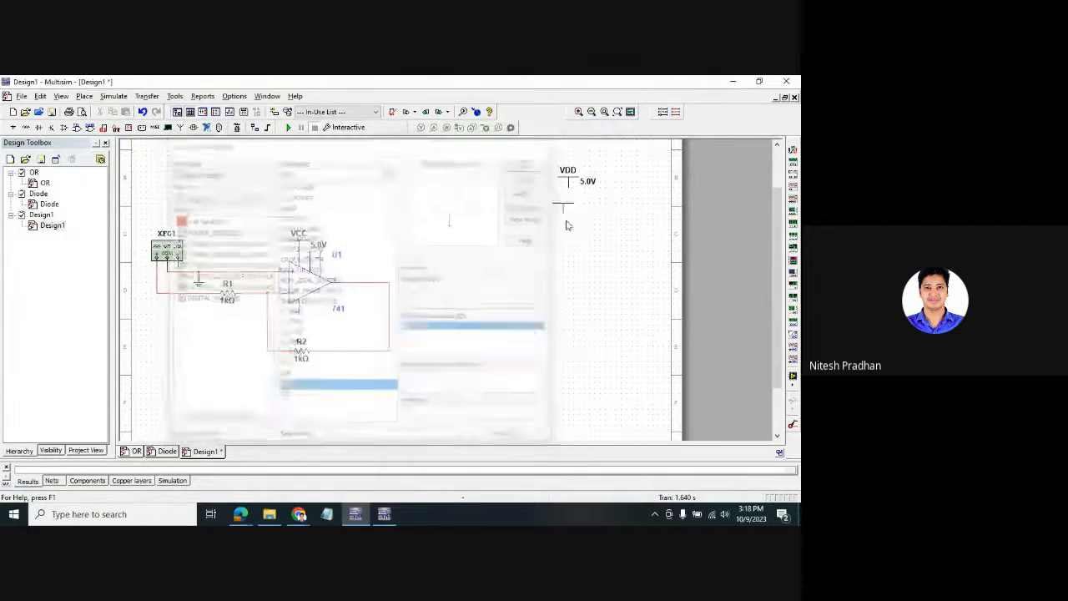
click(574, 224)
click(541, 143)
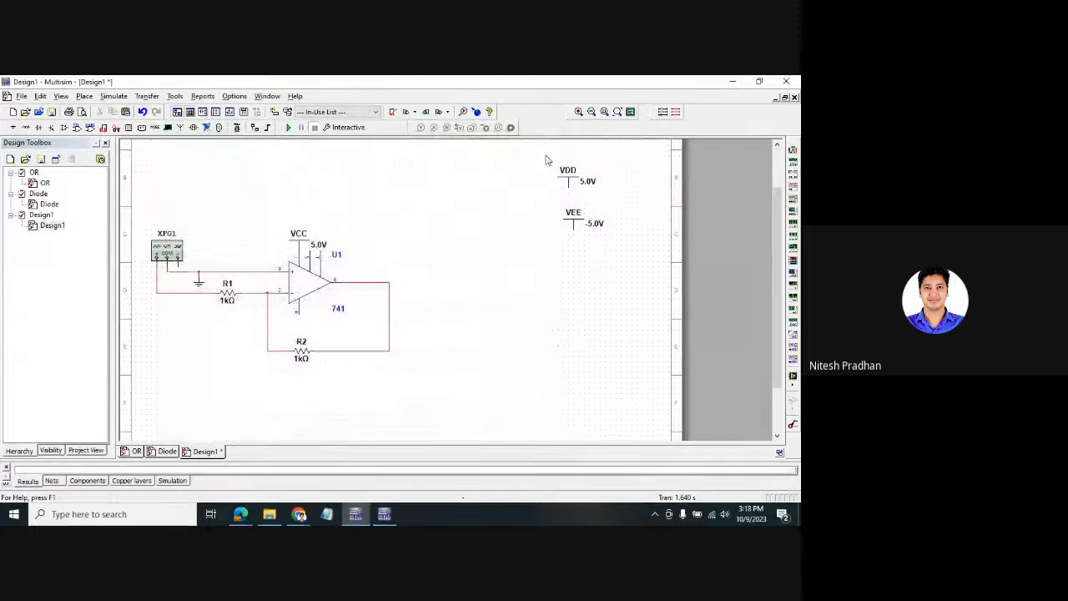
- Delete the VDD symbol, then rotate VEE and move it toward U1's lower supply pin
click(596, 185)
key(Delete)
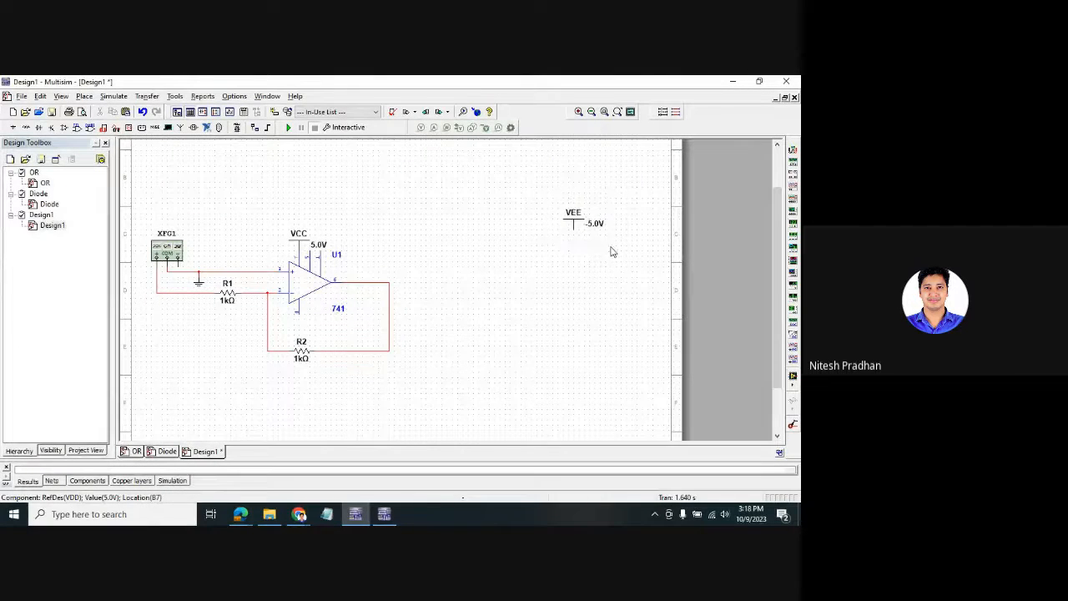
click(576, 225)
key(ctrl+r)
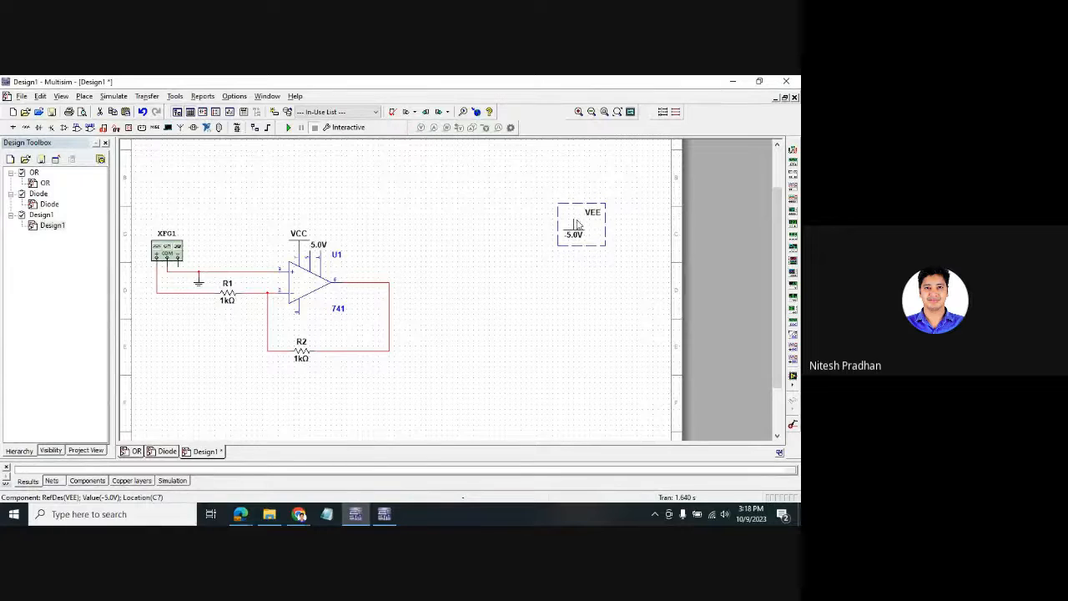
drag(576, 224, 306, 324)
- Attach VEE to U1, place oscilloscope XSC1, and wire channel A to U1's output
click(634, 226)
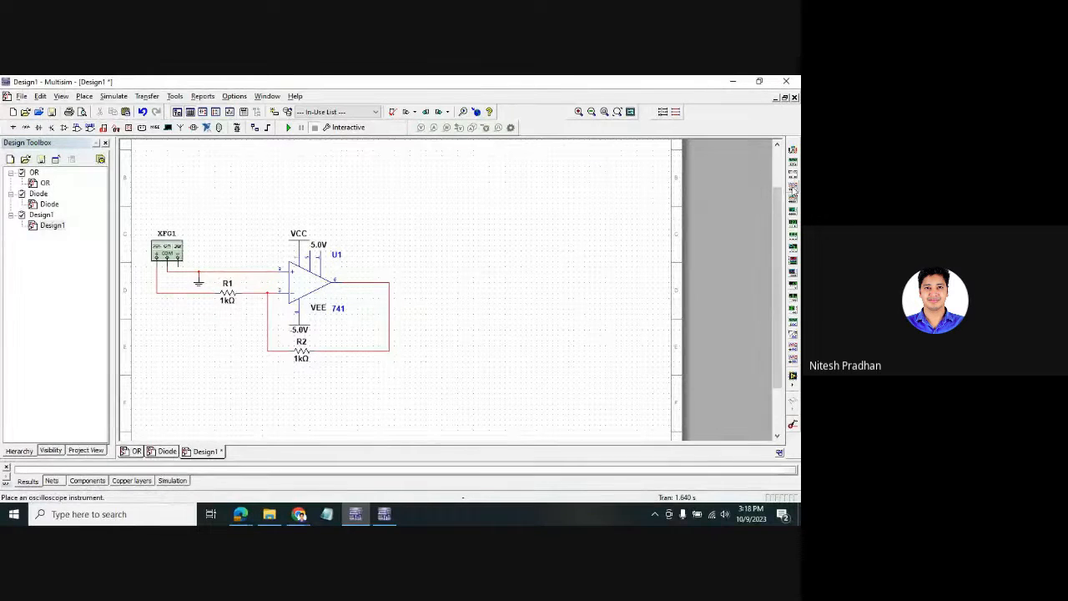
click(793, 186)
click(463, 271)
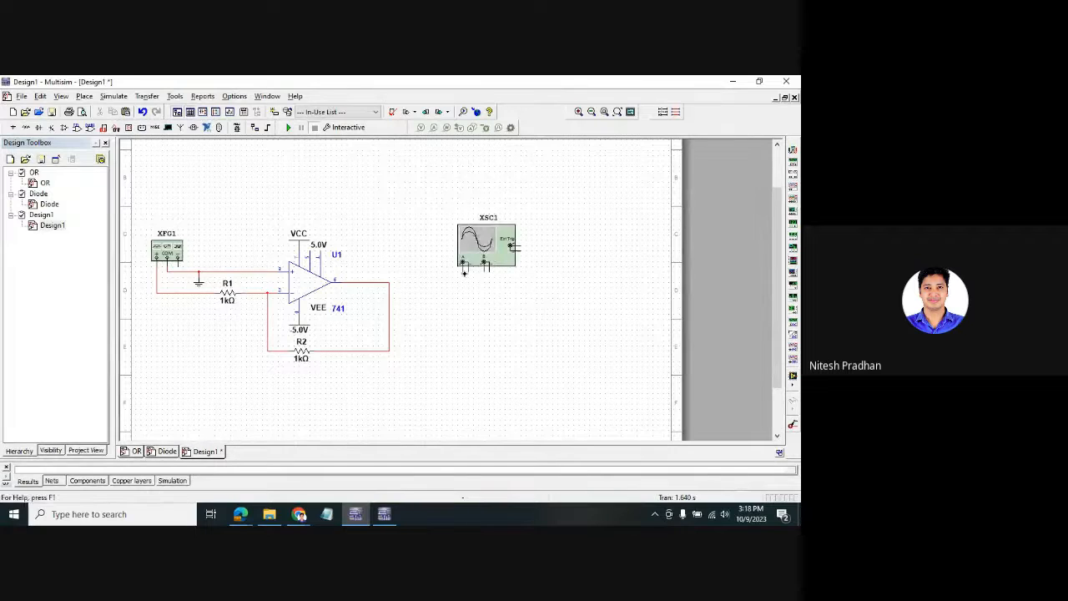
click(463, 266)
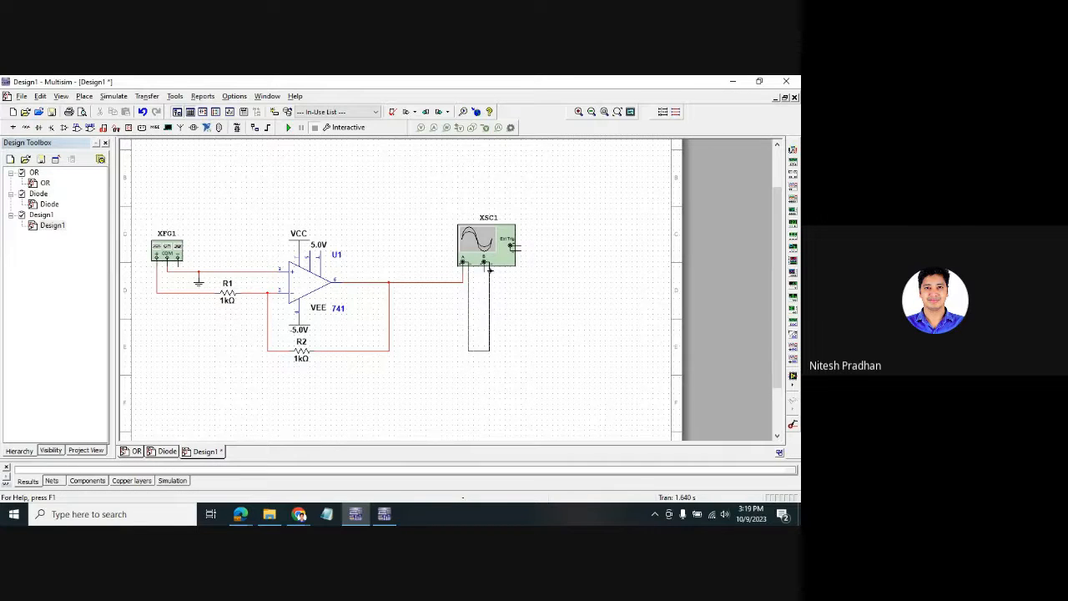
click(489, 268)
- Place a ground at the bottom of the scope's return wires
key(ctrl+w)
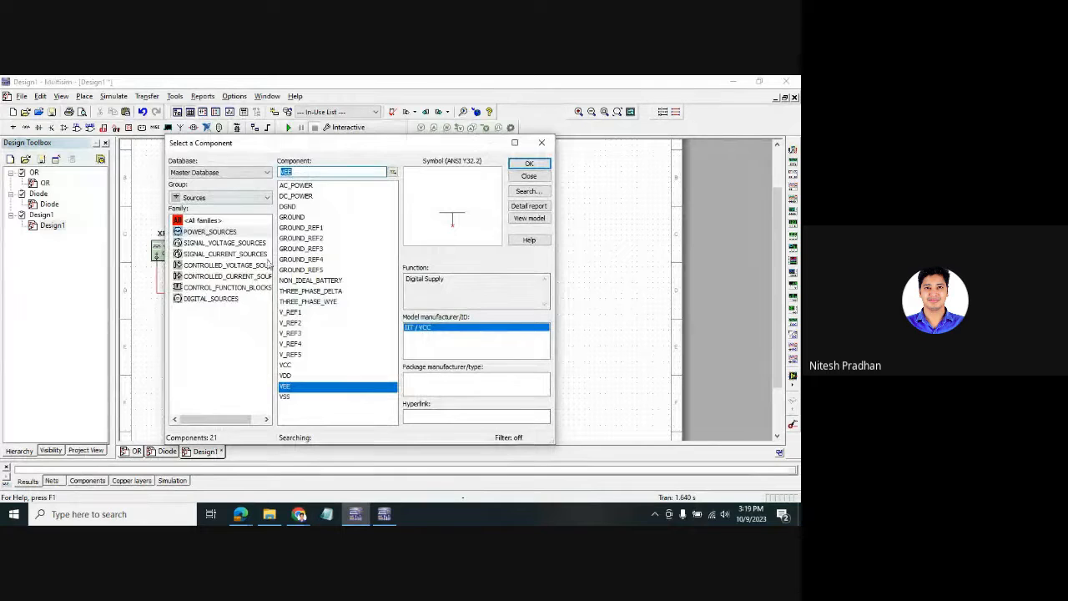
click(296, 218)
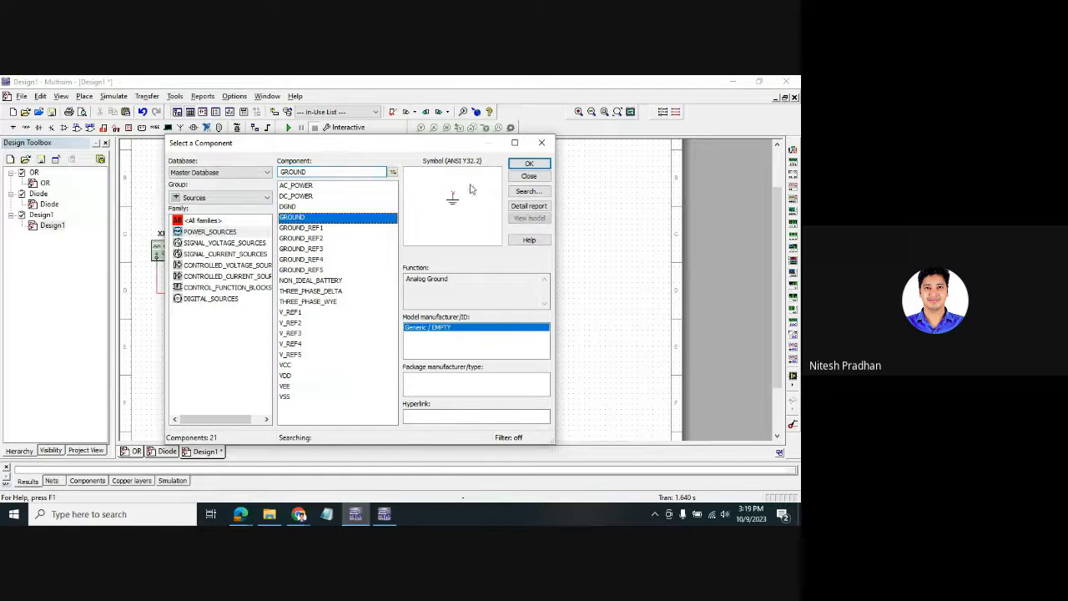
click(530, 163)
click(483, 357)
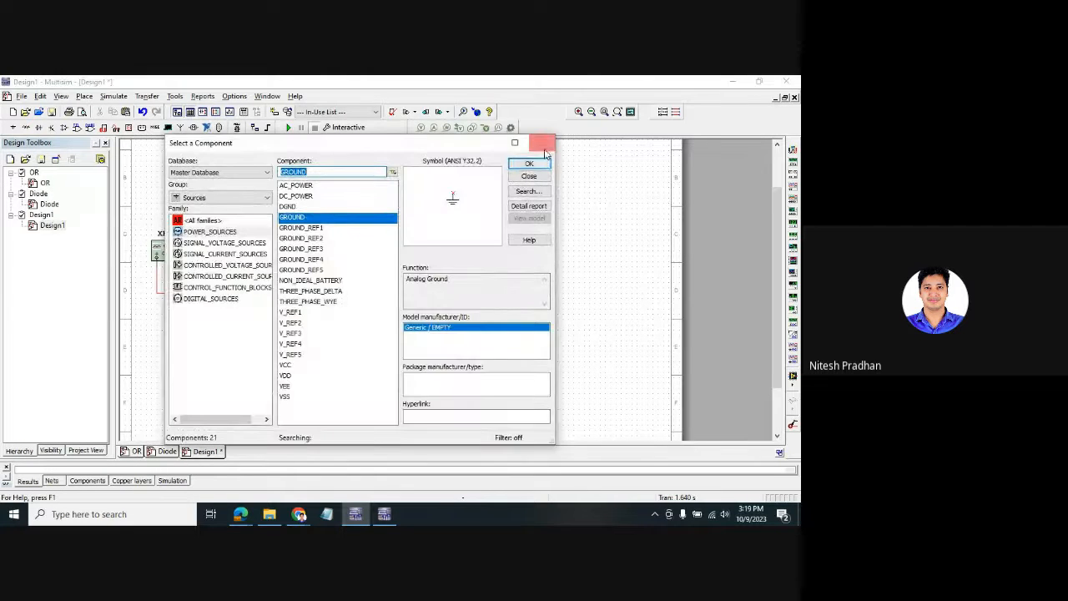
click(534, 176)
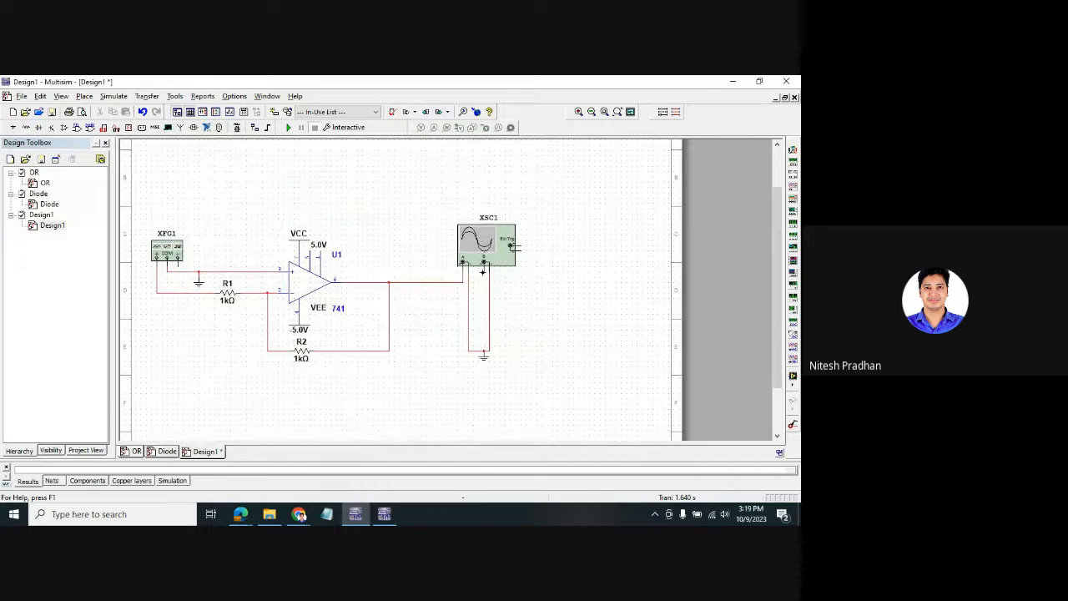
- Route scope channel B below the circuit to the input junction left of R1
click(483, 269)
click(162, 393)
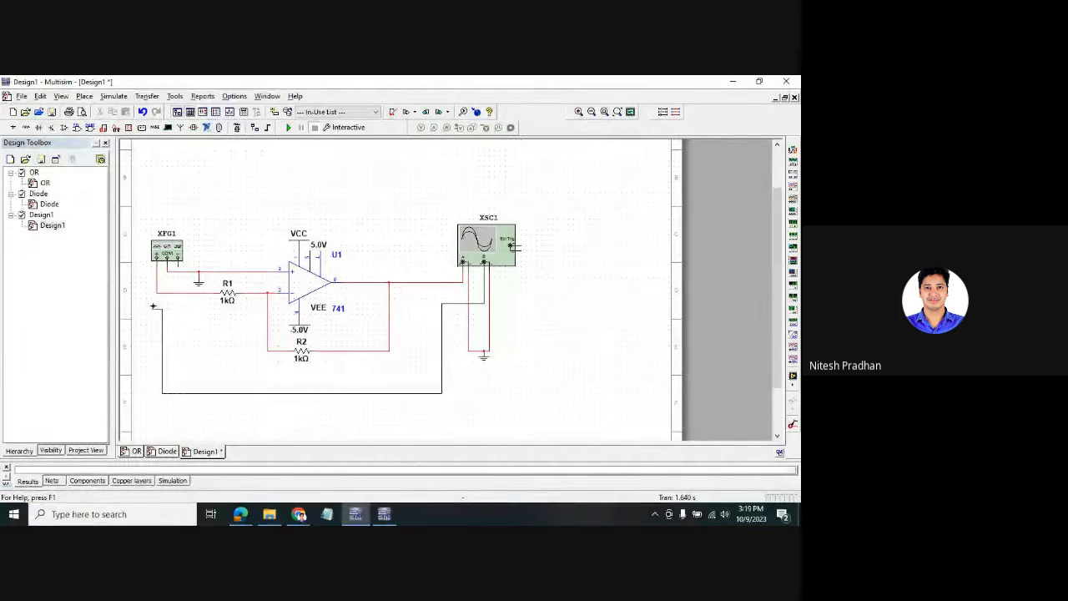
click(157, 294)
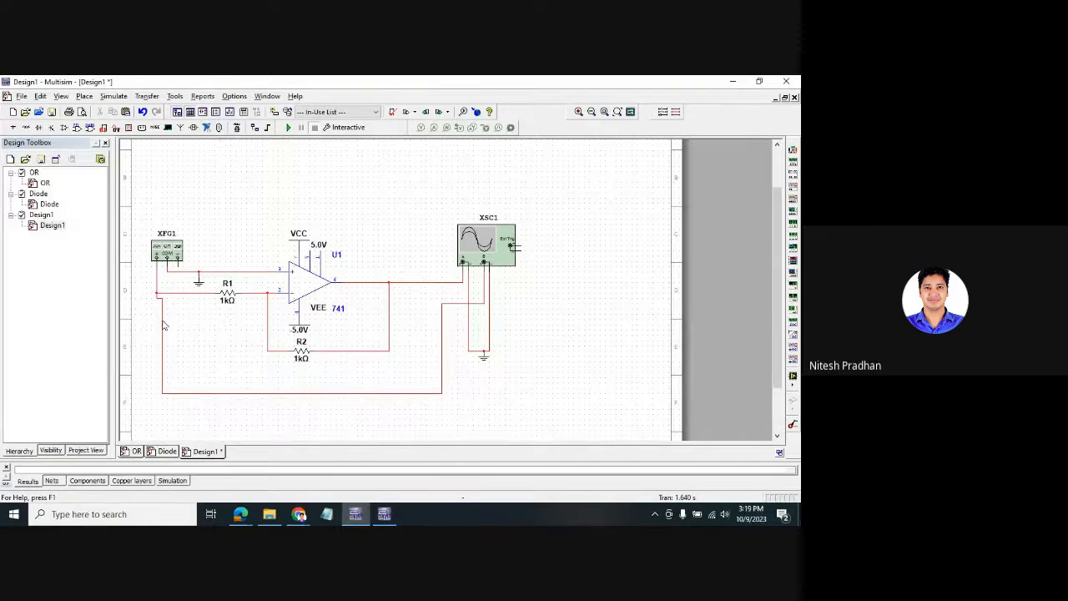
click(163, 326)
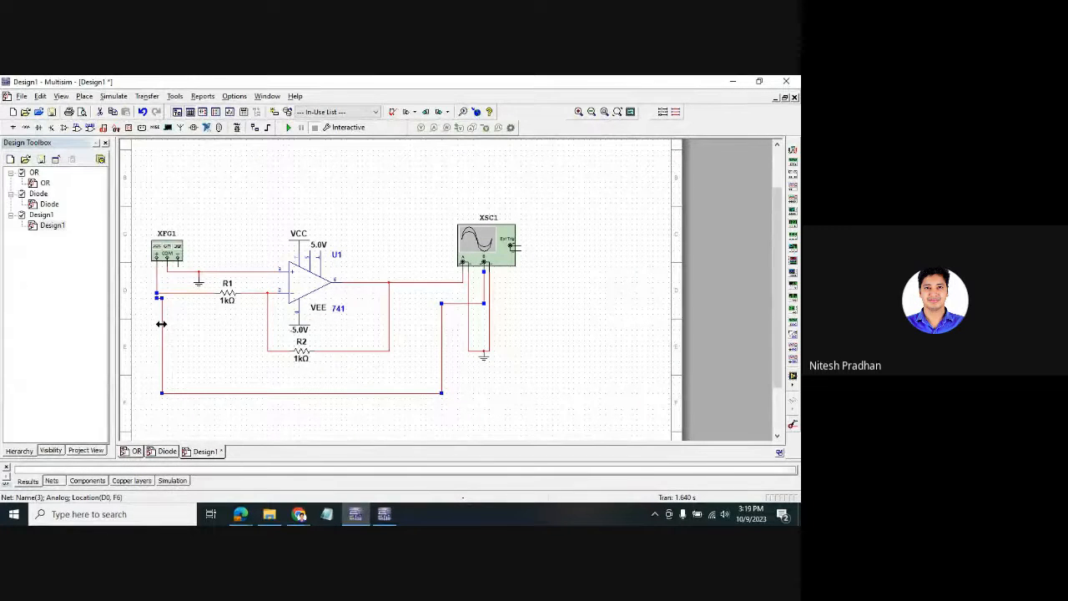
drag(161, 324, 152, 325)
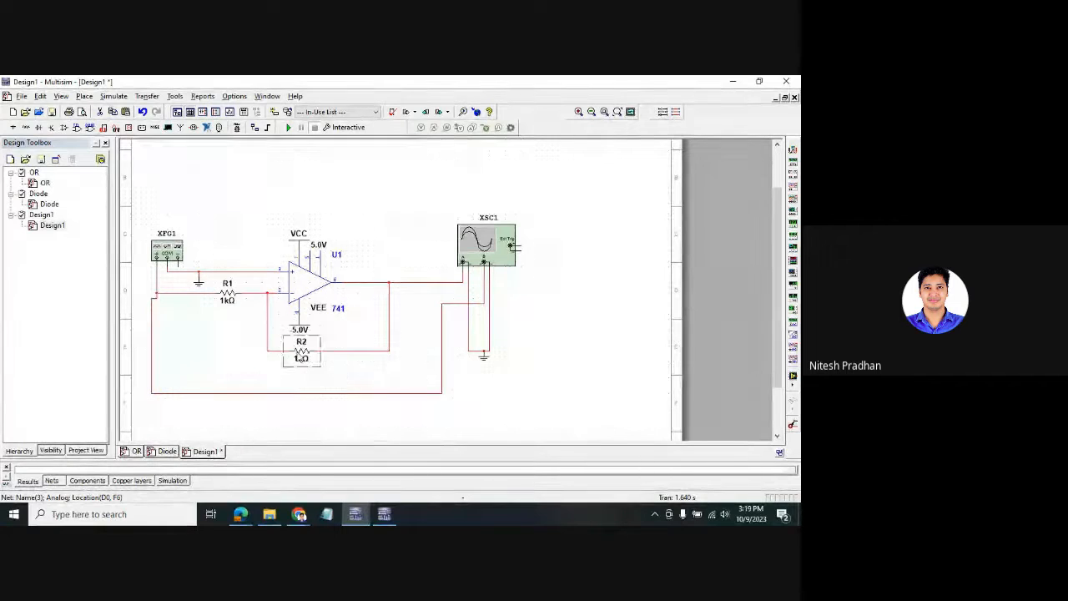
- Change R2's resistance from 1k to 5k
double_click(300, 356)
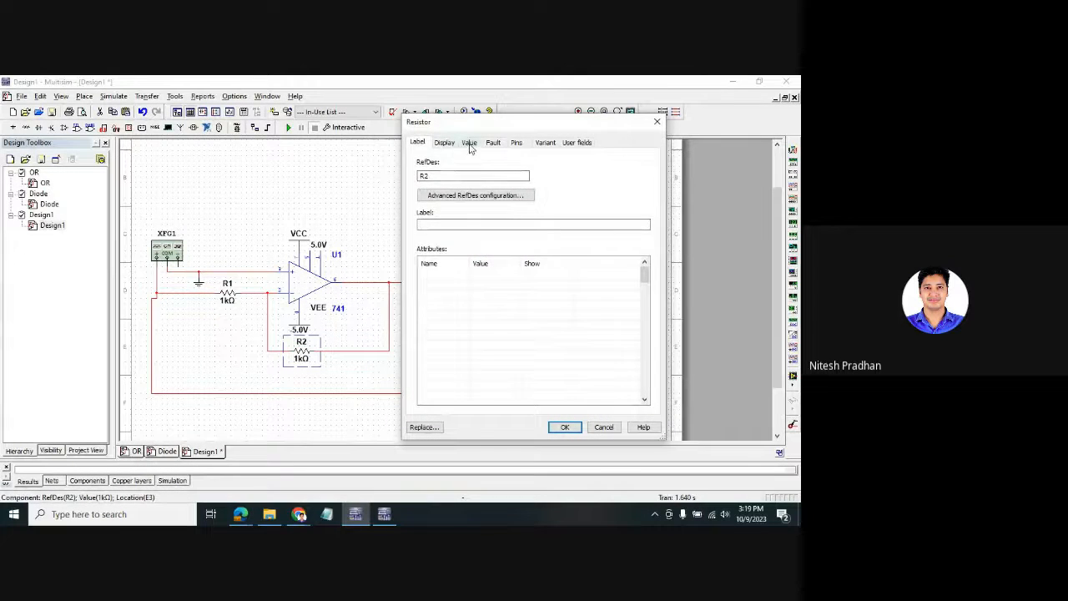
click(470, 143)
double_click(501, 165)
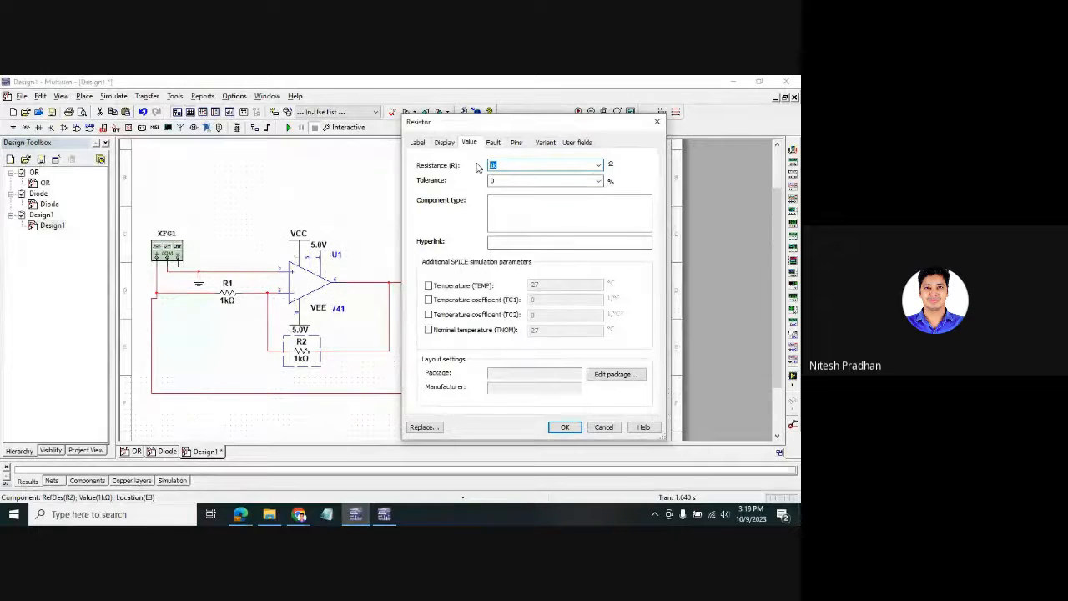
text(5)
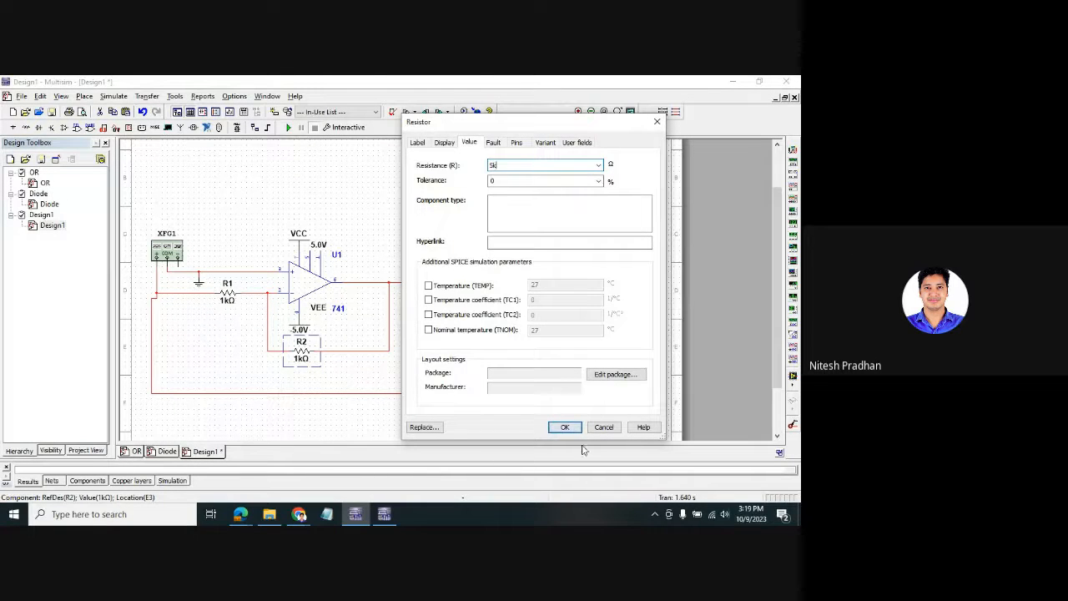
click(565, 427)
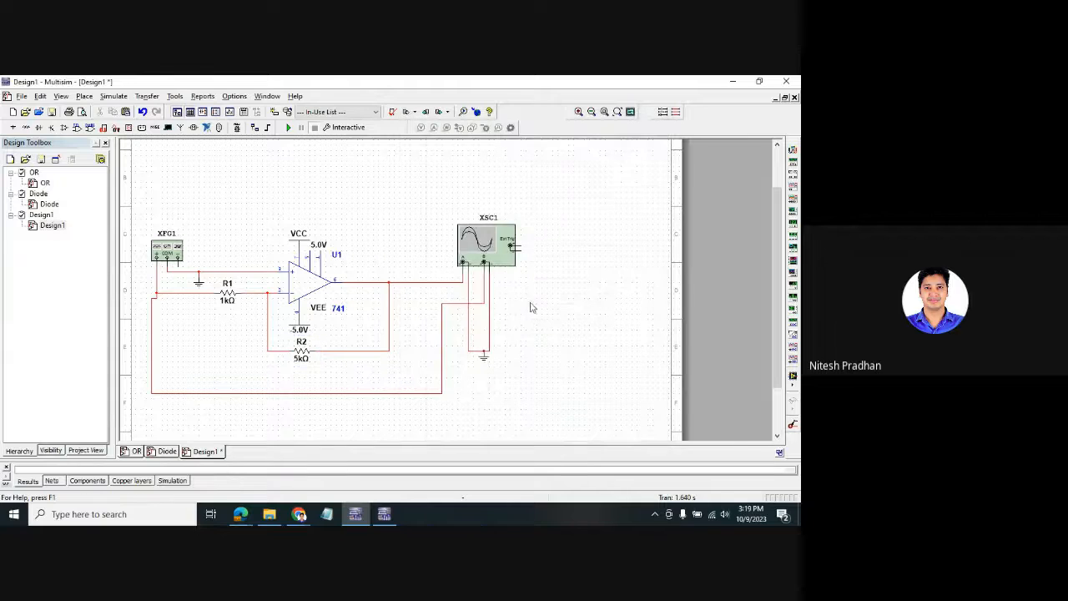
- Recolour the wire segment leading to the scope input dark blue
right_click(480, 305)
click(478, 303)
right_click(478, 303)
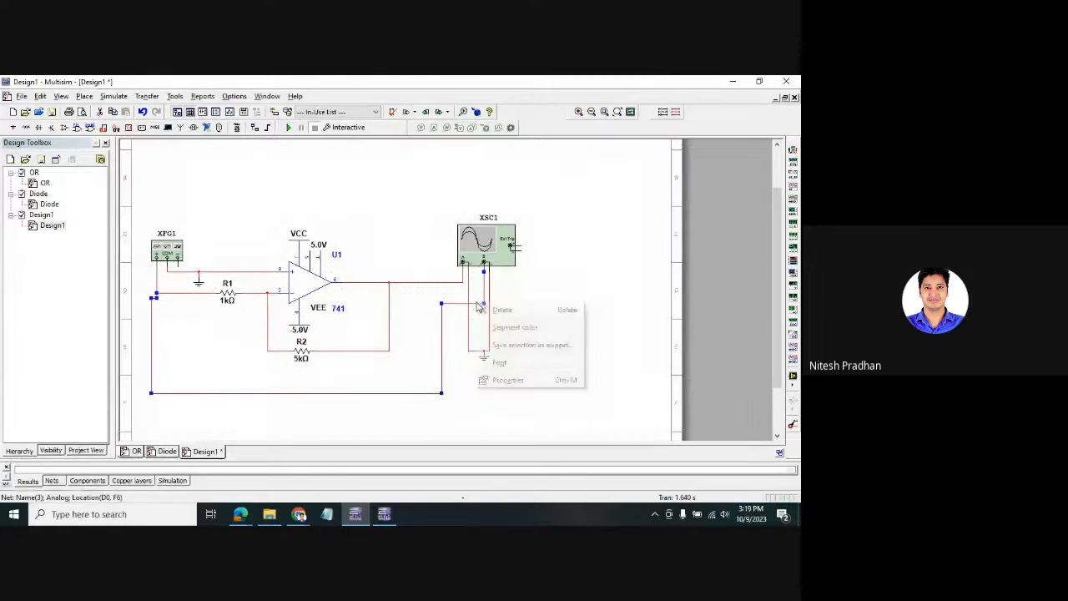
click(517, 329)
click(349, 248)
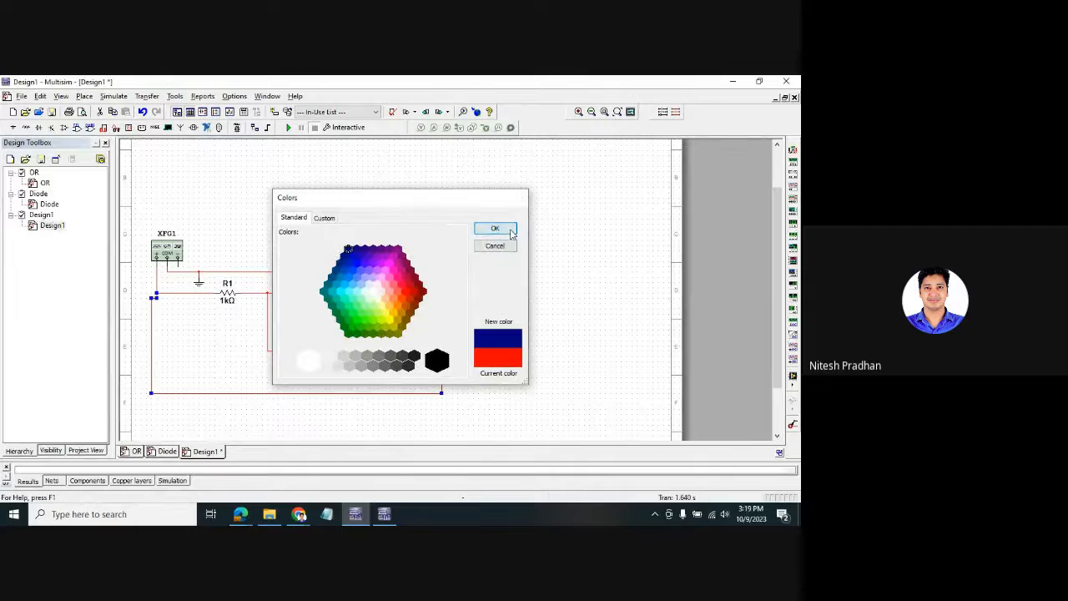
click(494, 229)
- Open the XSC1 oscilloscope display, move it right, and nudge VCC slightly up
double_click(482, 242)
drag(453, 170, 646, 143)
drag(301, 241, 300, 234)
- Set function generator XFG1 to a 1 Vp amplitude and 100 Hz frequency
double_click(318, 243)
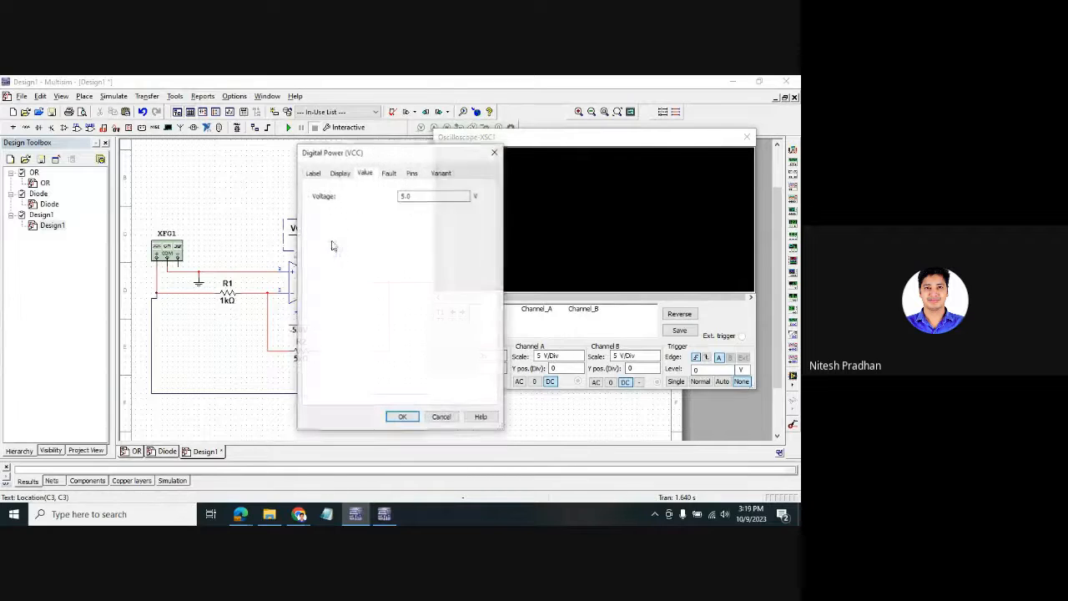
click(493, 152)
double_click(167, 250)
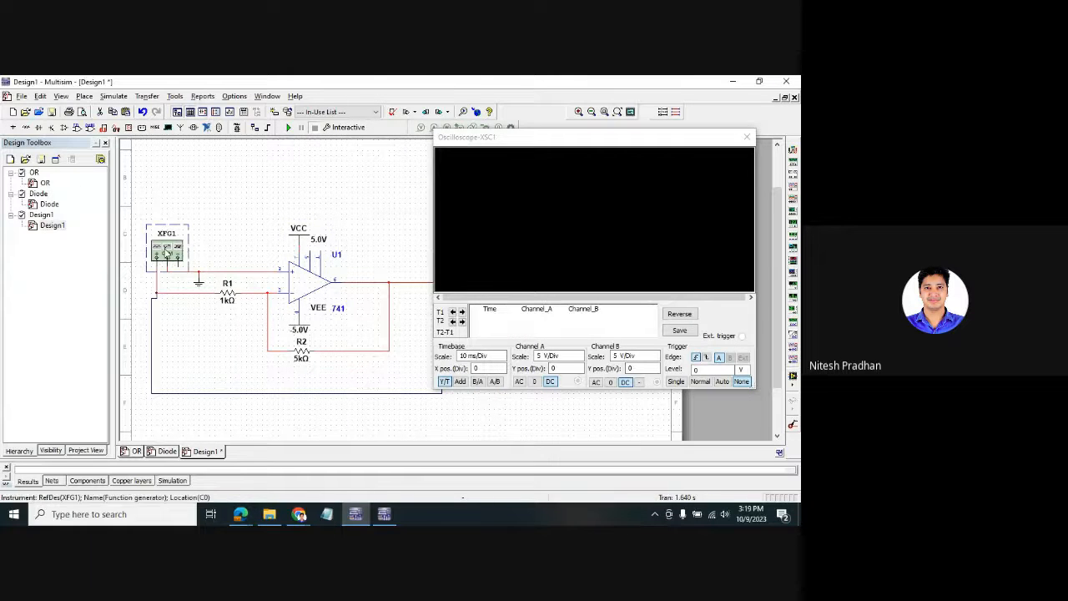
drag(403, 228, 178, 145)
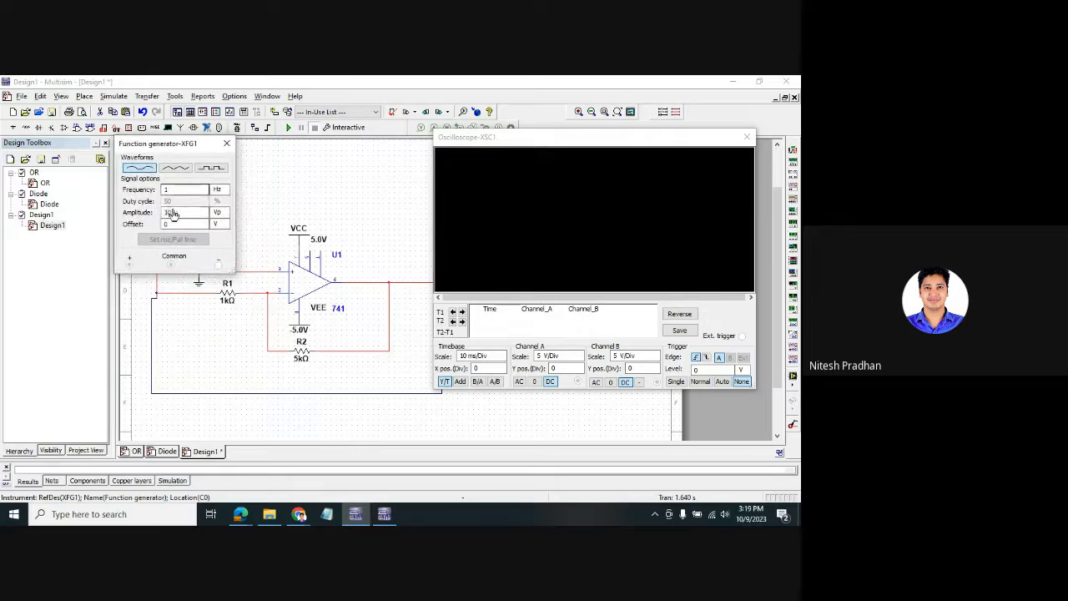
double_click(172, 213)
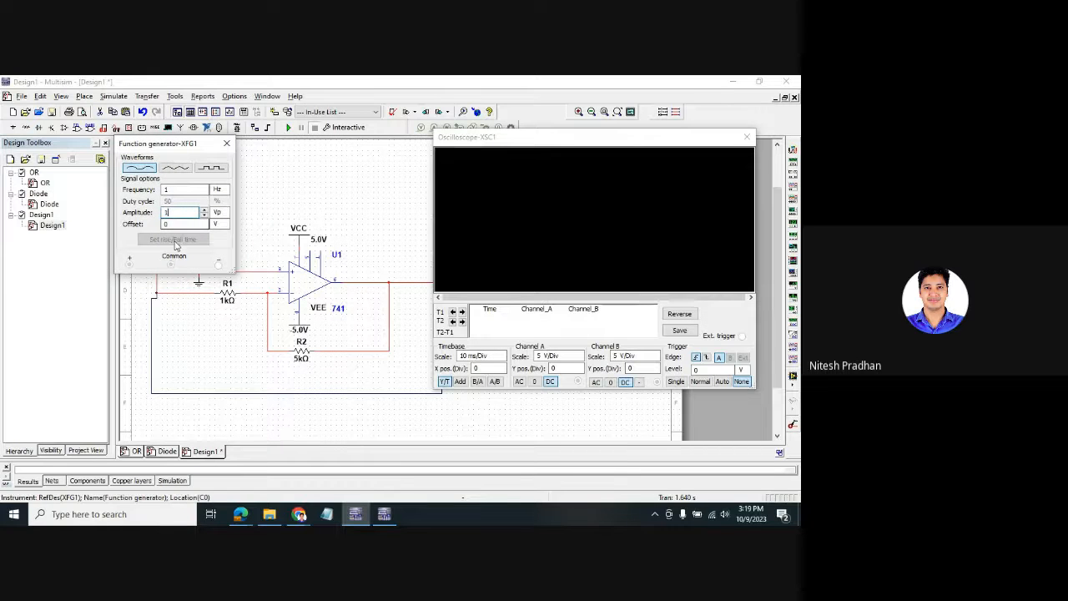
drag(171, 148, 100, 146)
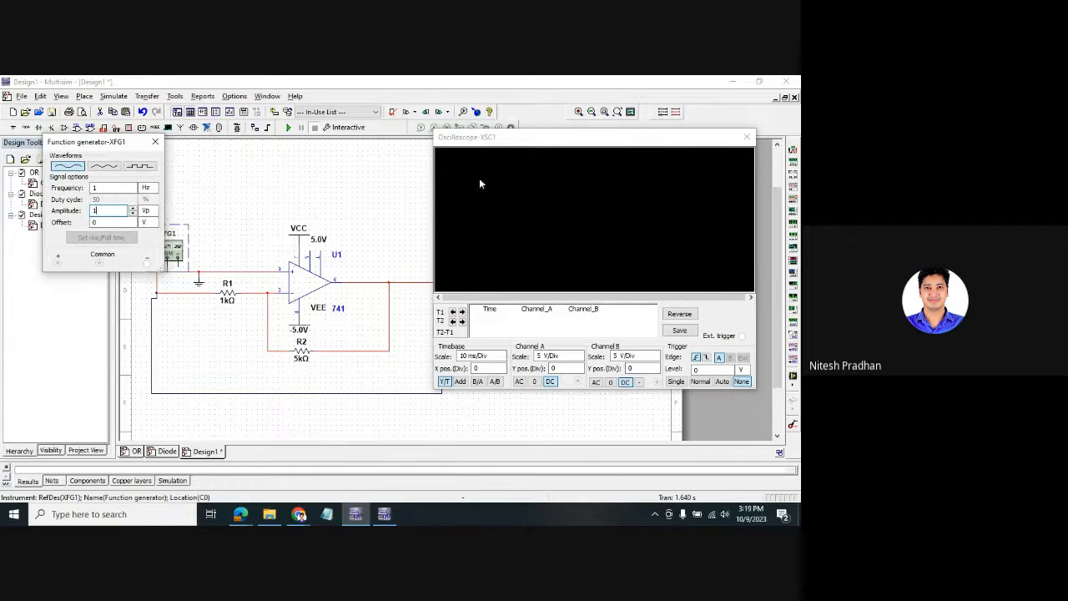
drag(556, 144, 543, 106)
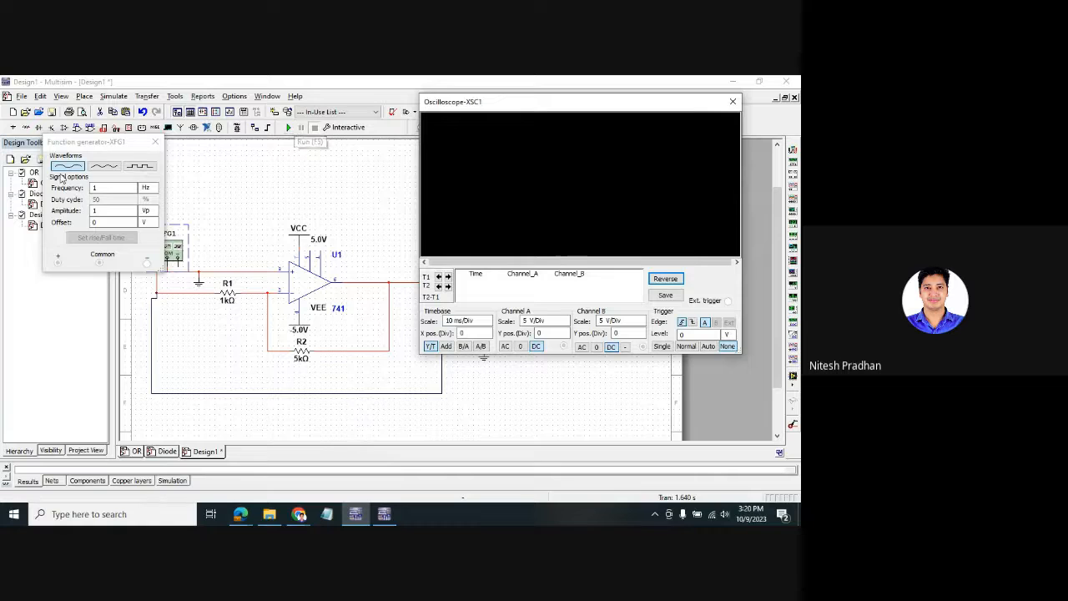
click(106, 189)
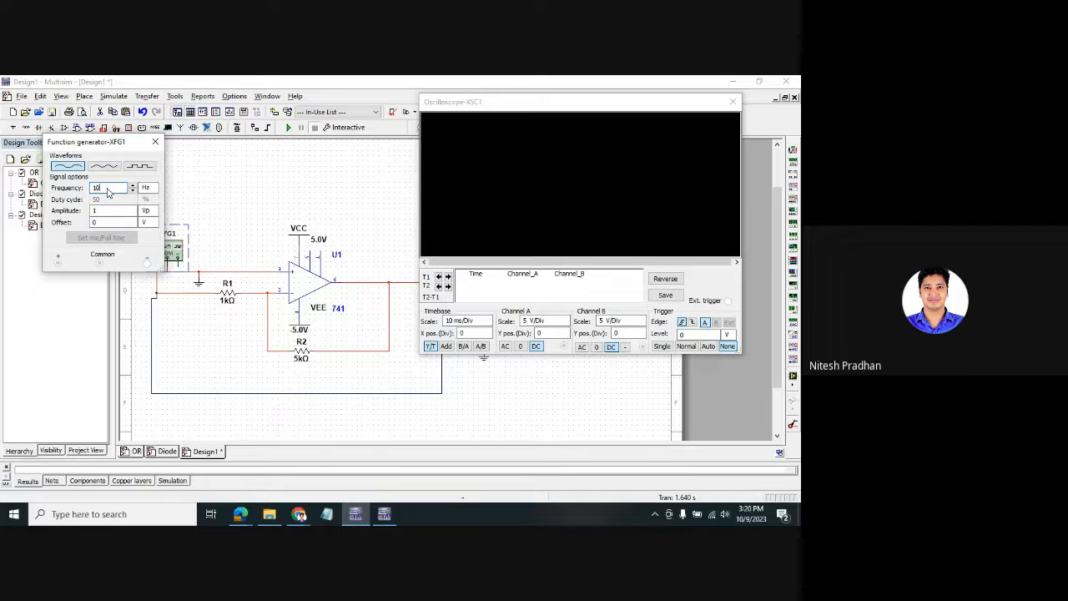
text(0)
- Run the simulation, switch the scope to a white background, then stop it
click(289, 126)
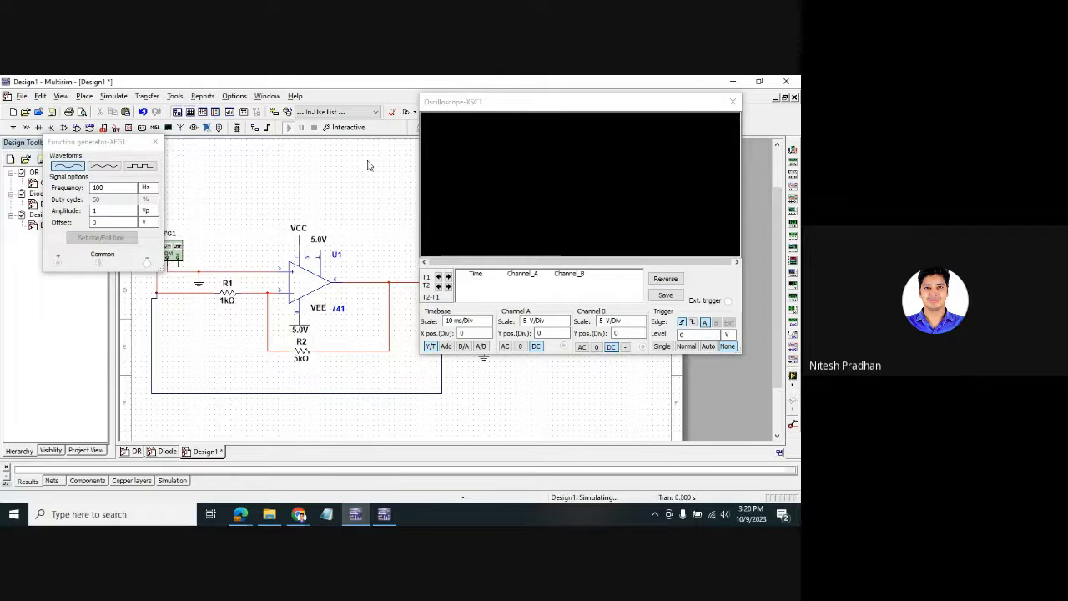
click(665, 280)
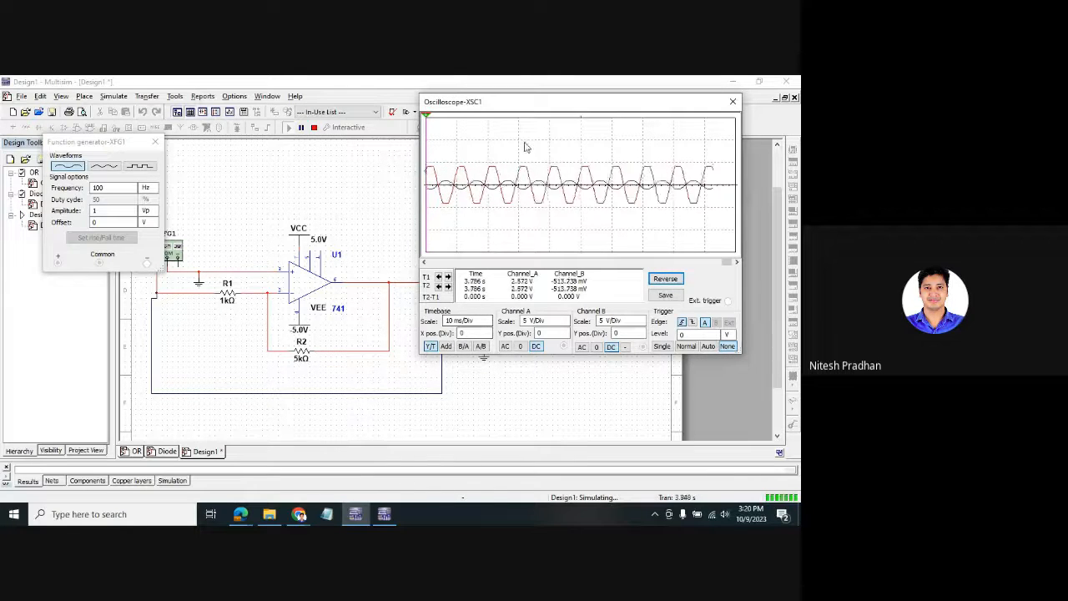
mouse_move(524, 103)
mouse_down()
mouse_move(174, 98)
mouse_move(120, 133)
mouse_up()
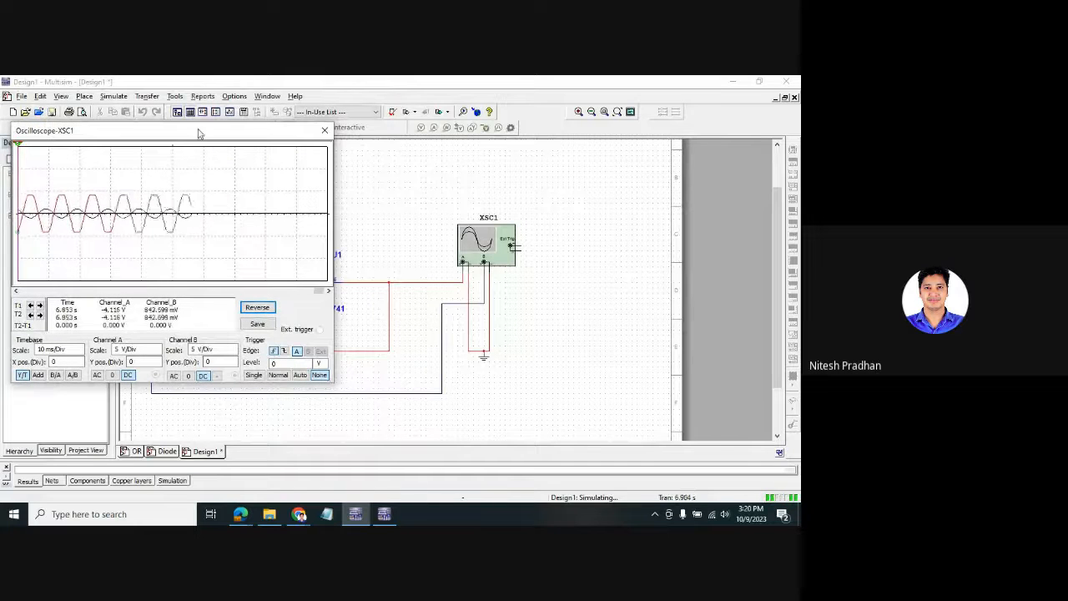
drag(198, 134, 623, 130)
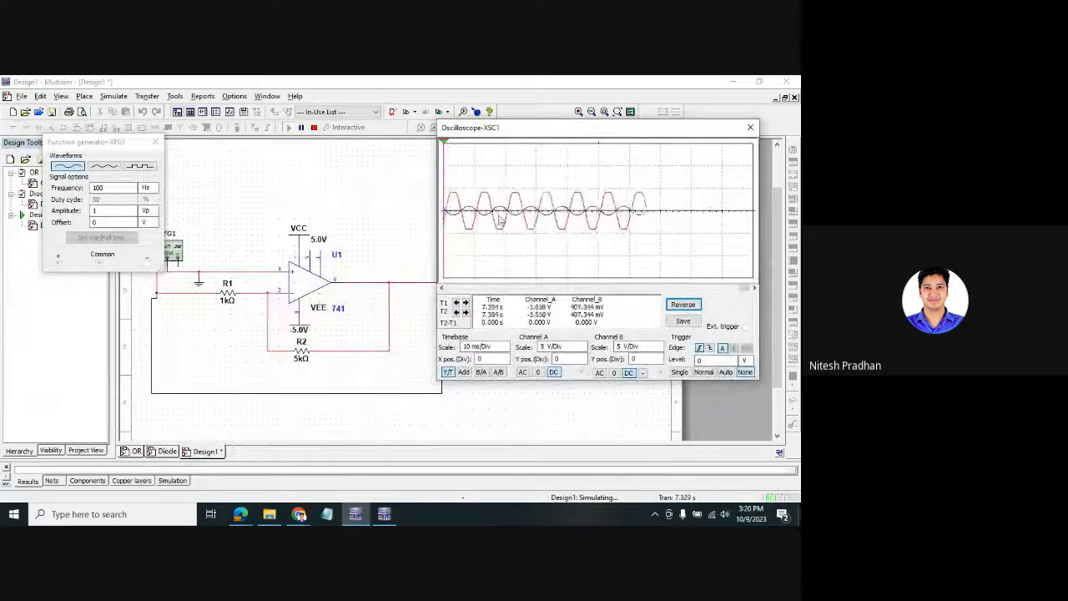
click(314, 127)
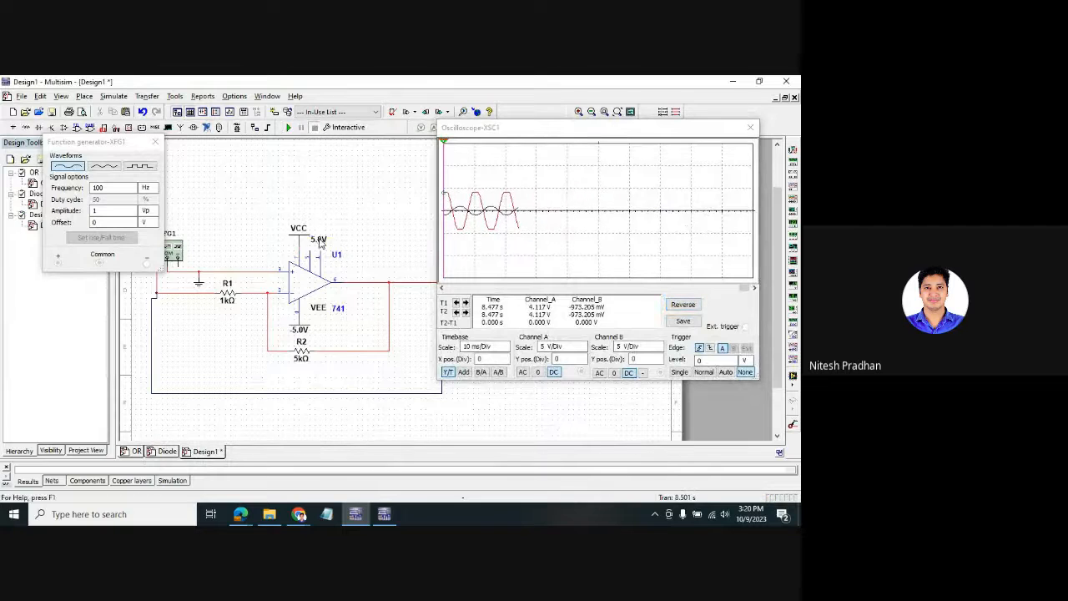
- Raise the VCC supply voltage from 5.0 V to 10 V
double_click(321, 242)
drag(417, 193, 394, 193)
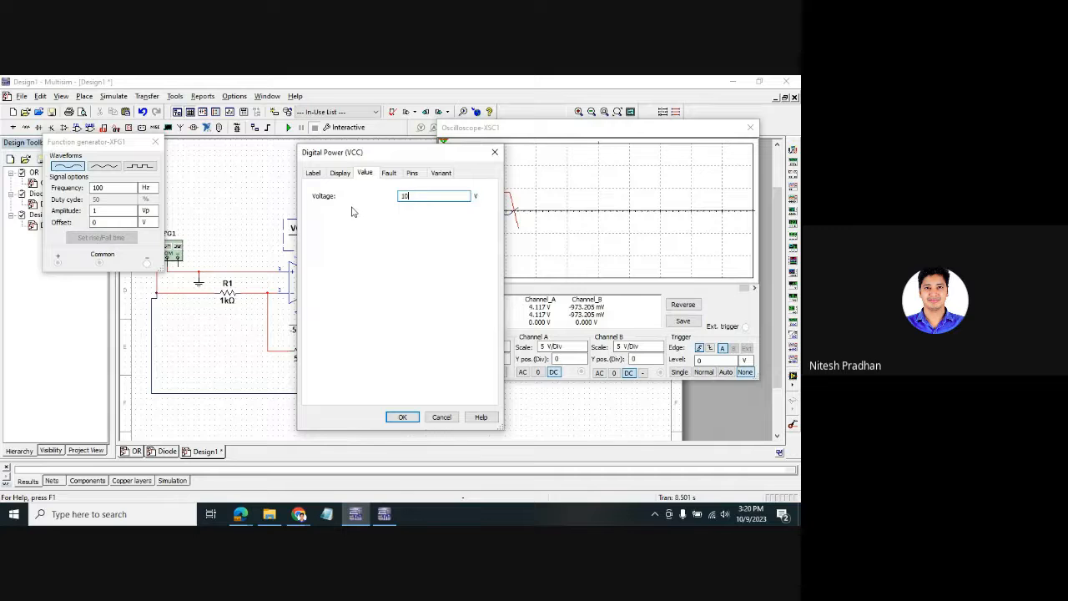
click(403, 417)
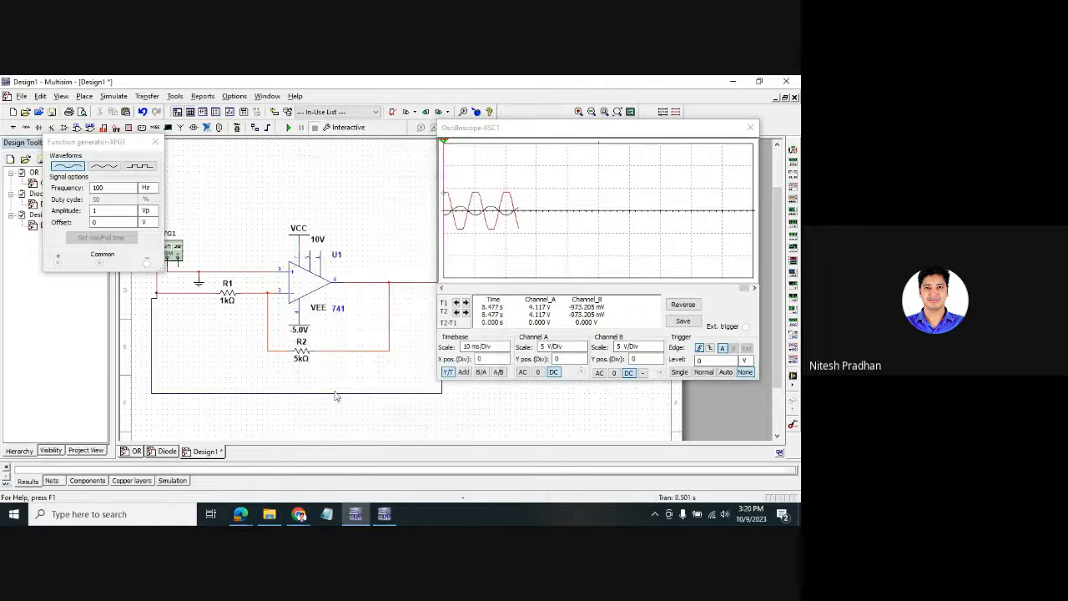
- Set the VEE supply voltage to -3.0 V
double_click(303, 359)
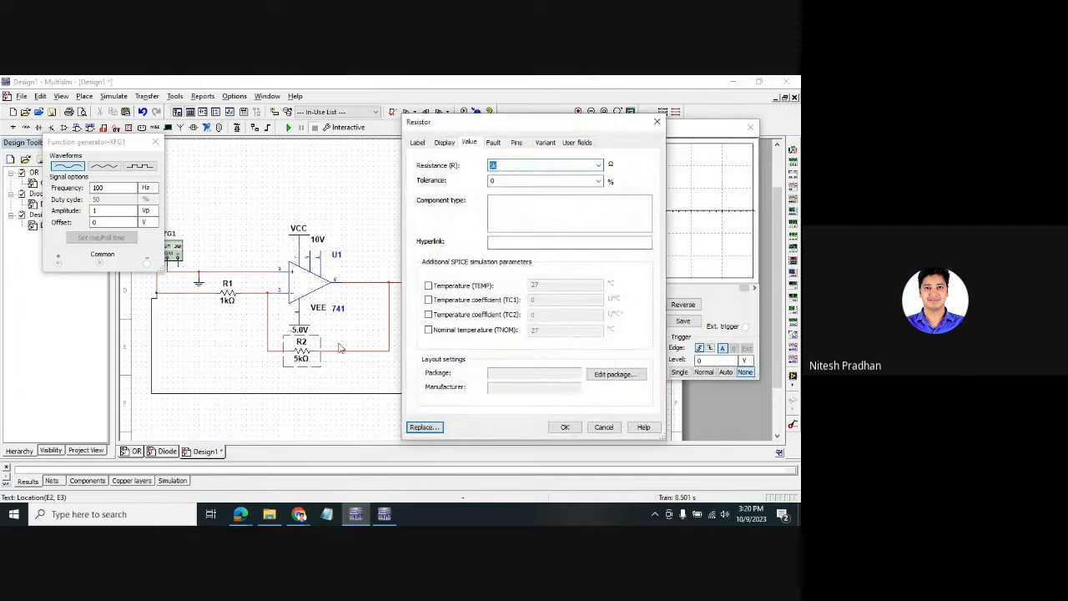
click(659, 124)
double_click(301, 322)
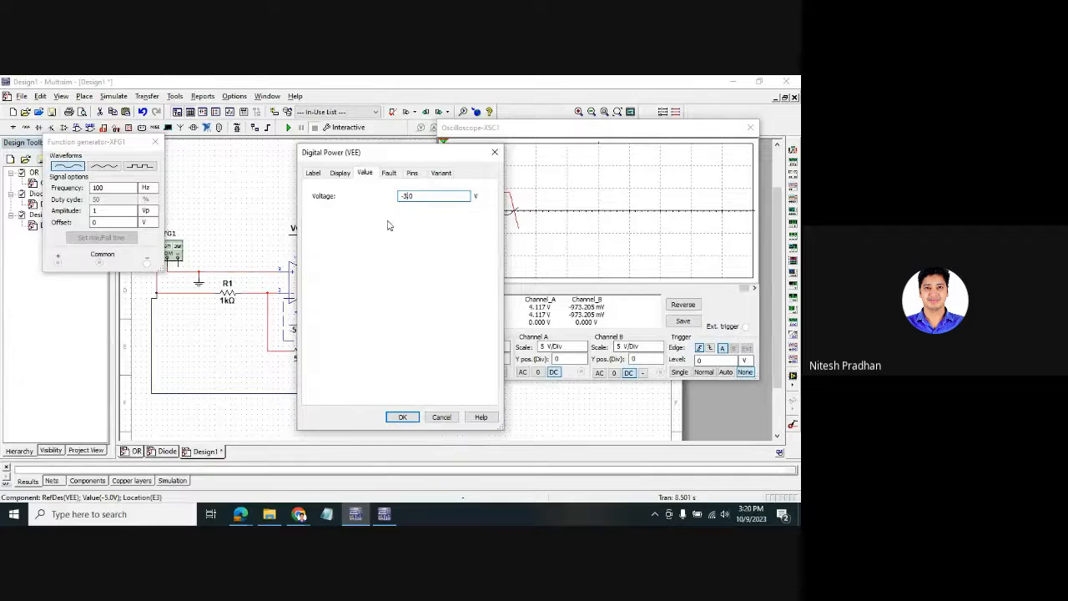
click(402, 418)
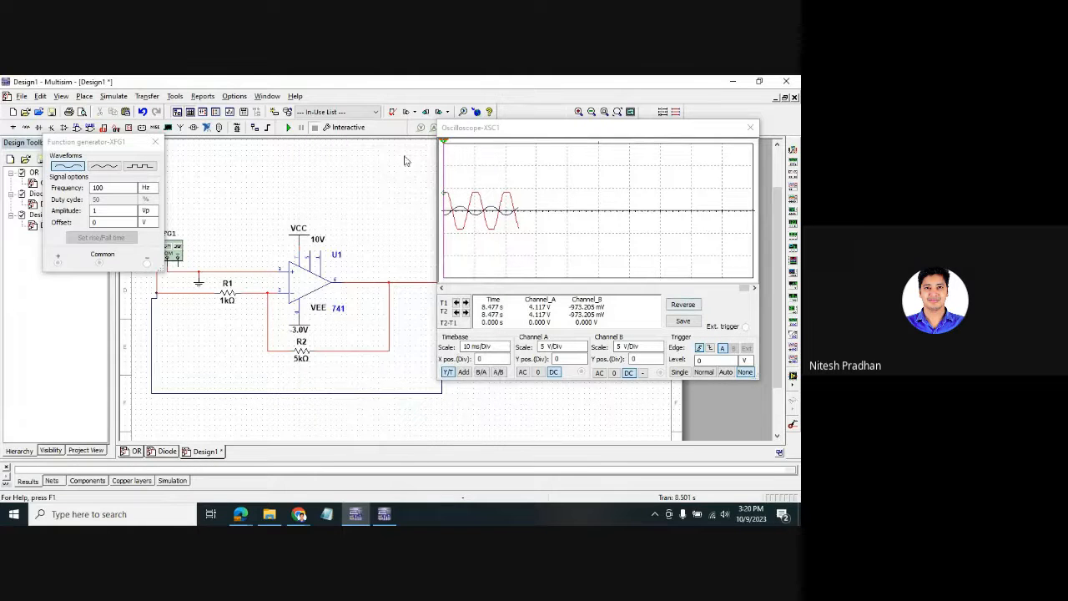
- Rerun the simulation to see the output clip against the 10 V / -3.0 V rails, then stop
click(286, 128)
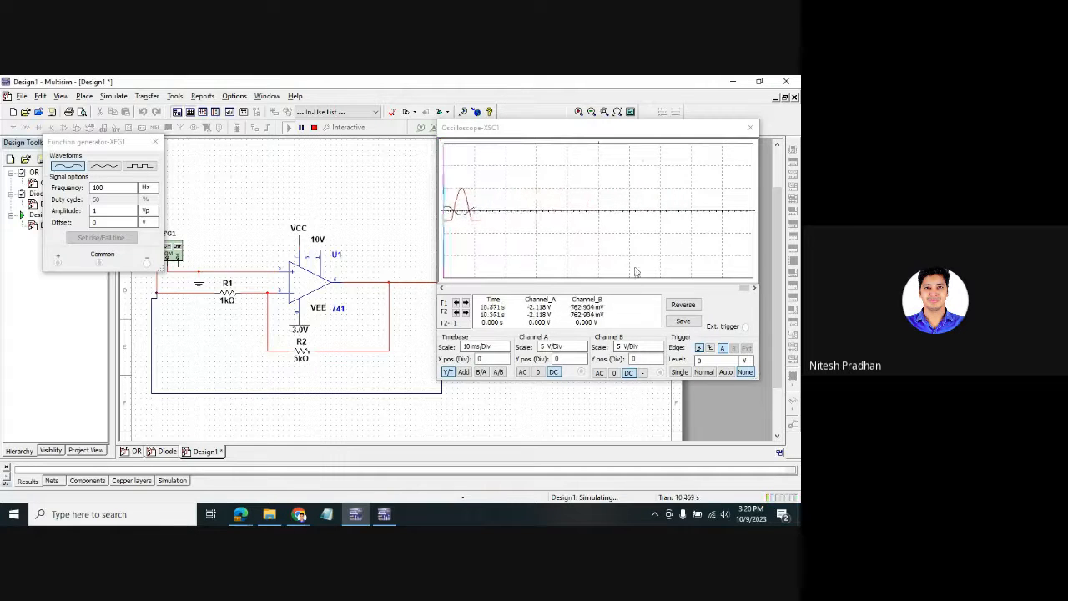
drag(626, 131, 683, 153)
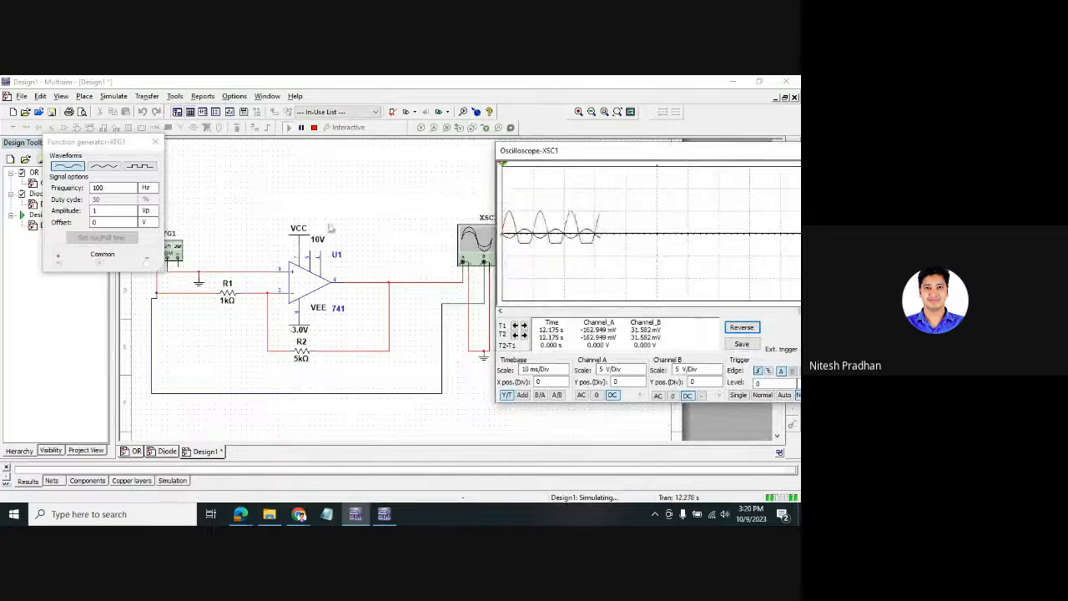
click(314, 127)
click(301, 354)
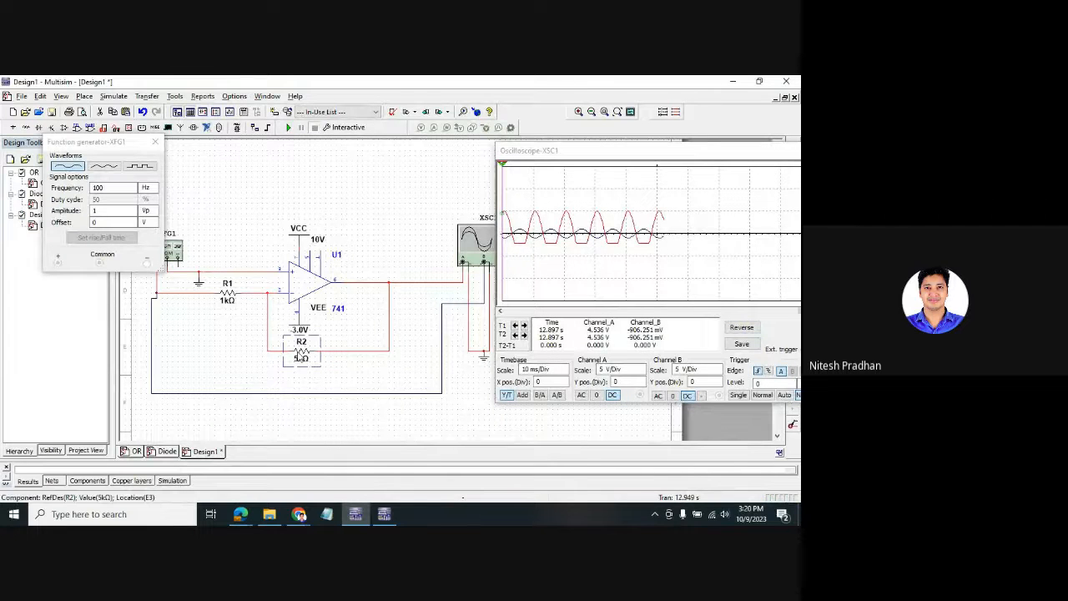
- Place a 10k potentiometer from the Basic group's POTENTIOMETER family below the op-amp
right_click(353, 214)
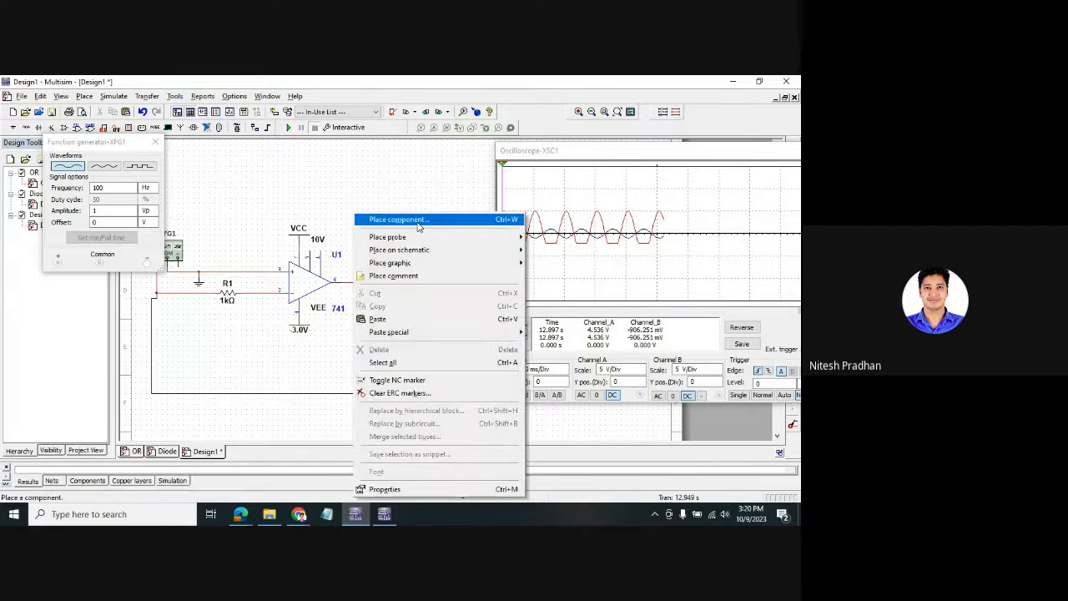
click(385, 218)
click(251, 198)
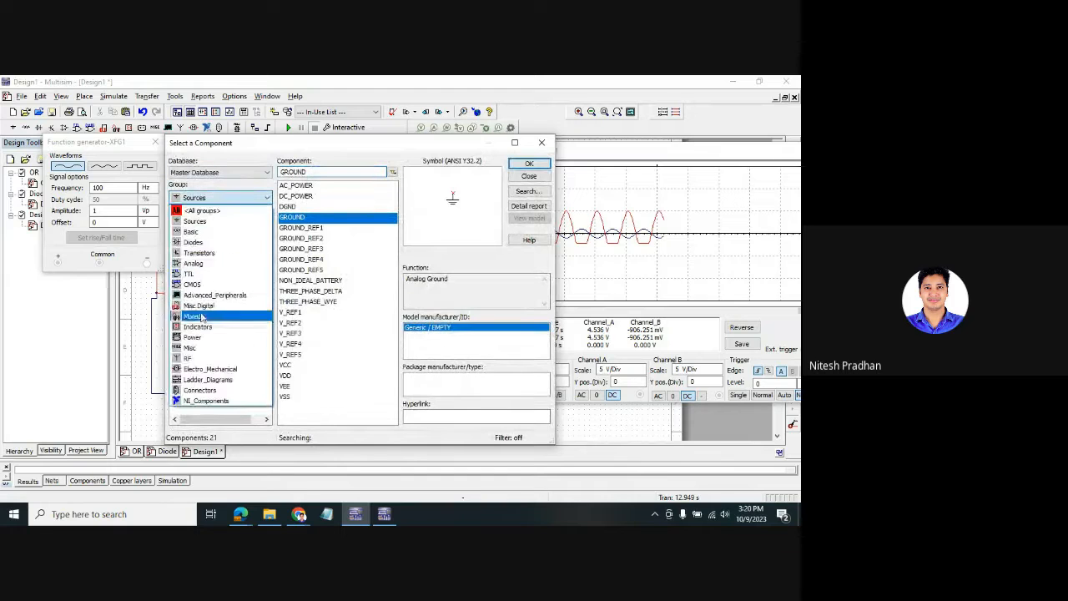
click(204, 243)
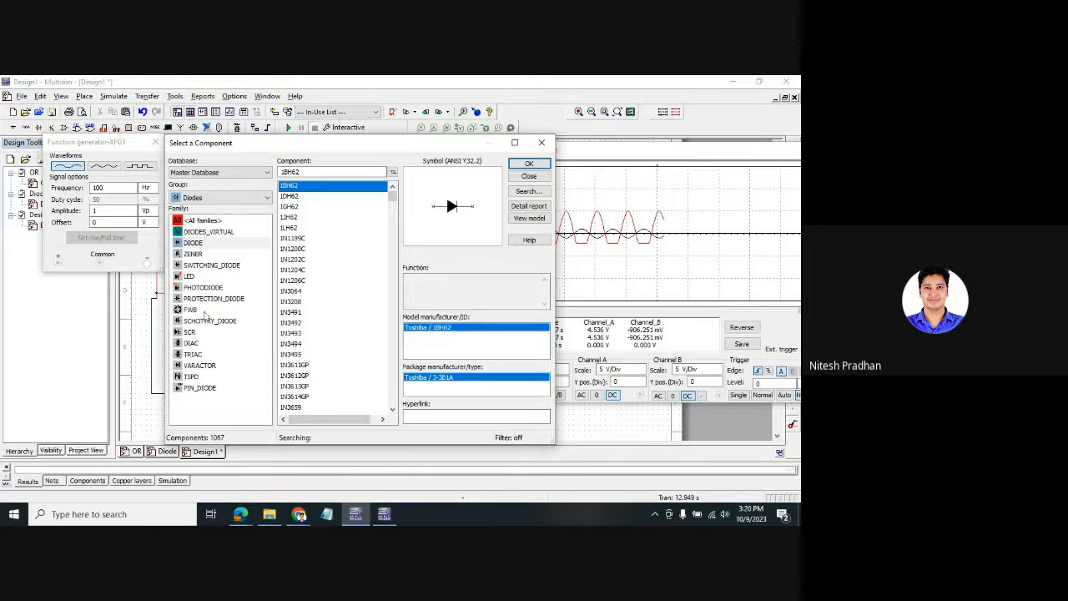
click(229, 198)
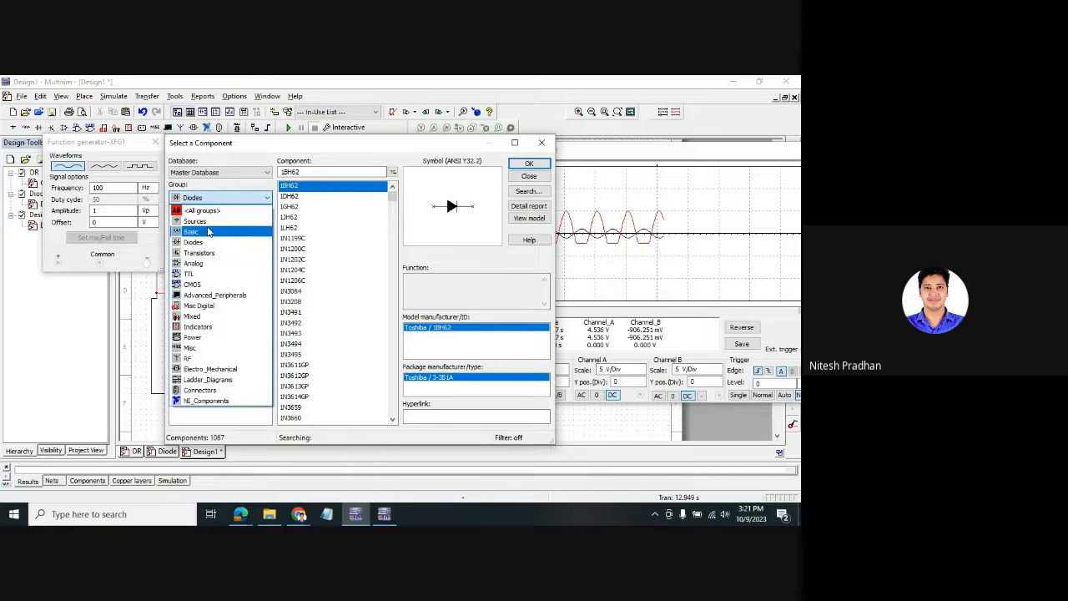
click(208, 232)
scroll(257, 333, down, 5)
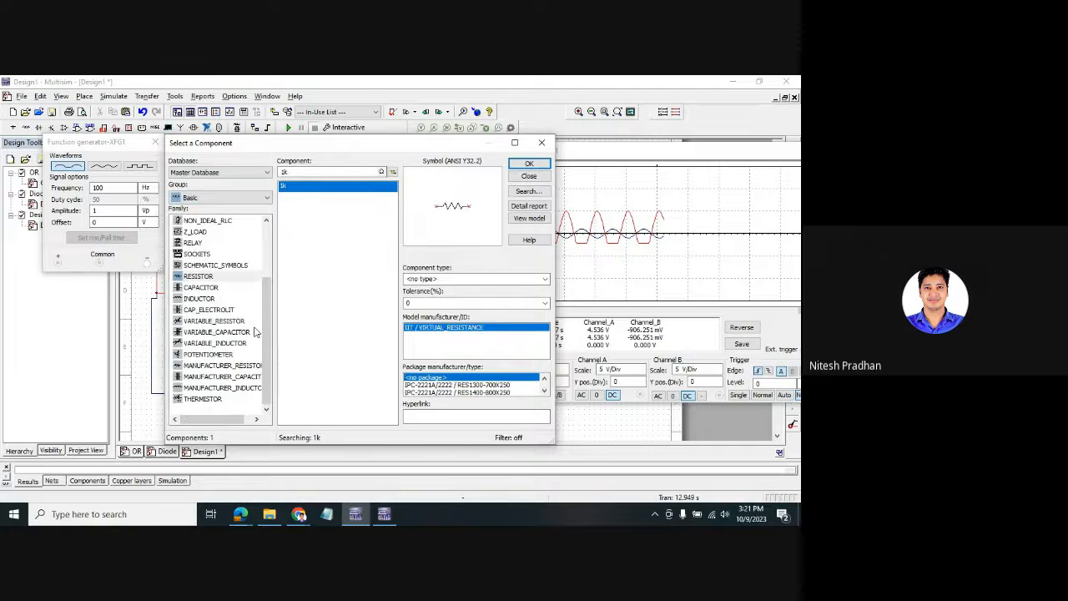
click(224, 355)
click(529, 163)
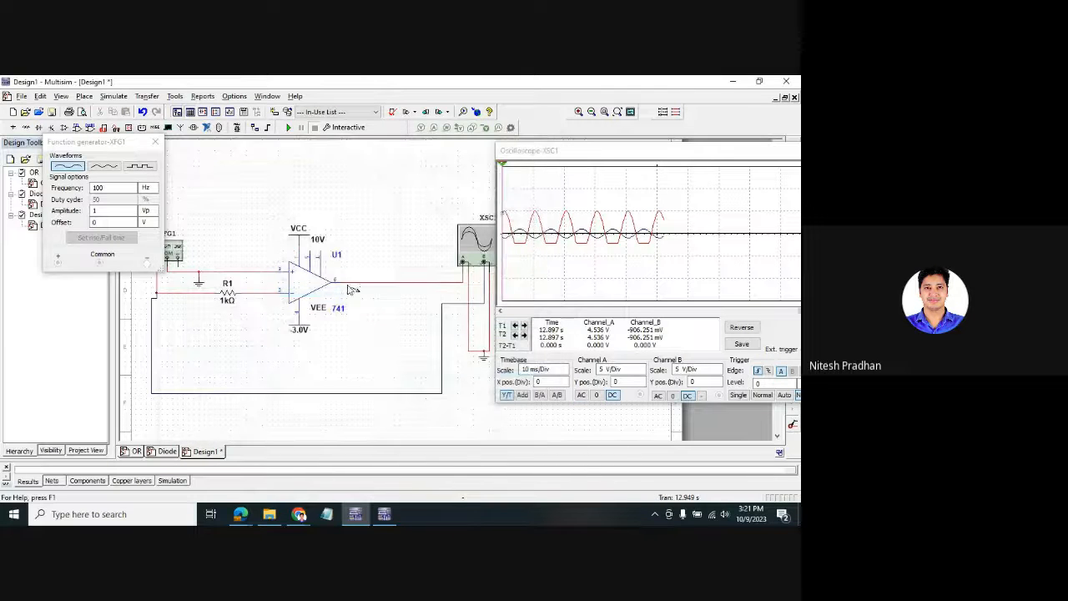
click(297, 351)
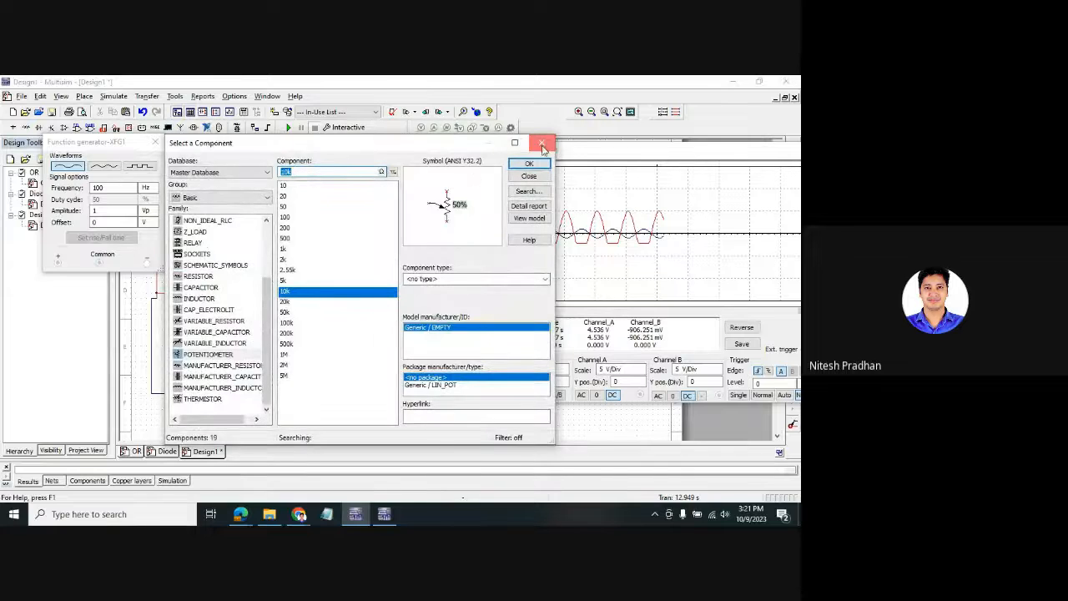
click(542, 142)
- Rotate R2 twice, move it below VEE, and wire its wiper to the op-amp output
click(309, 357)
key(ctrl+r)
key(ctrl+r)
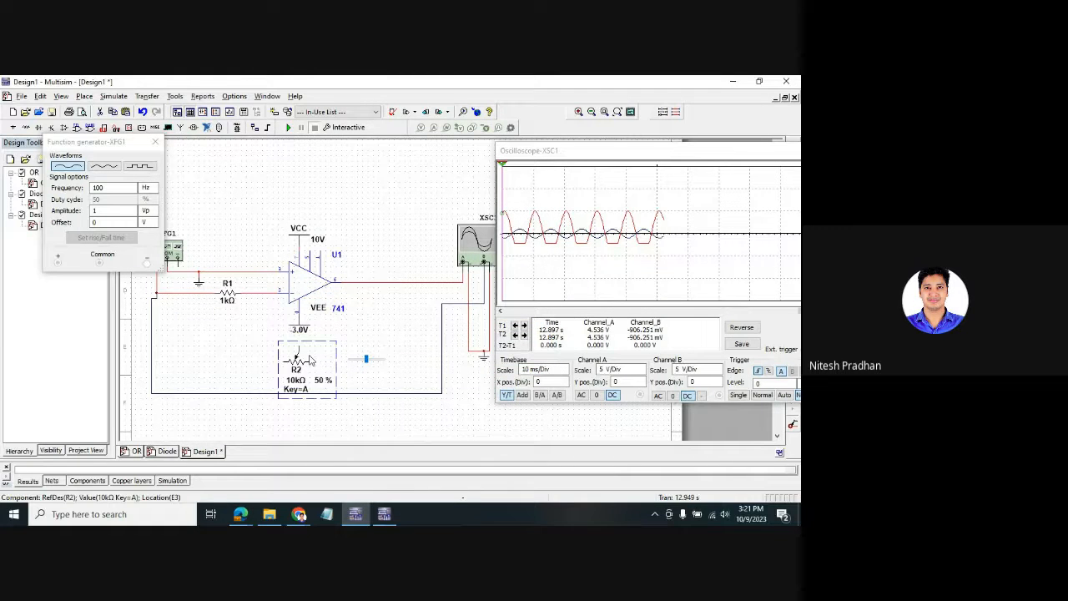
key(ctrl+r)
drag(307, 350, 293, 377)
click(351, 421)
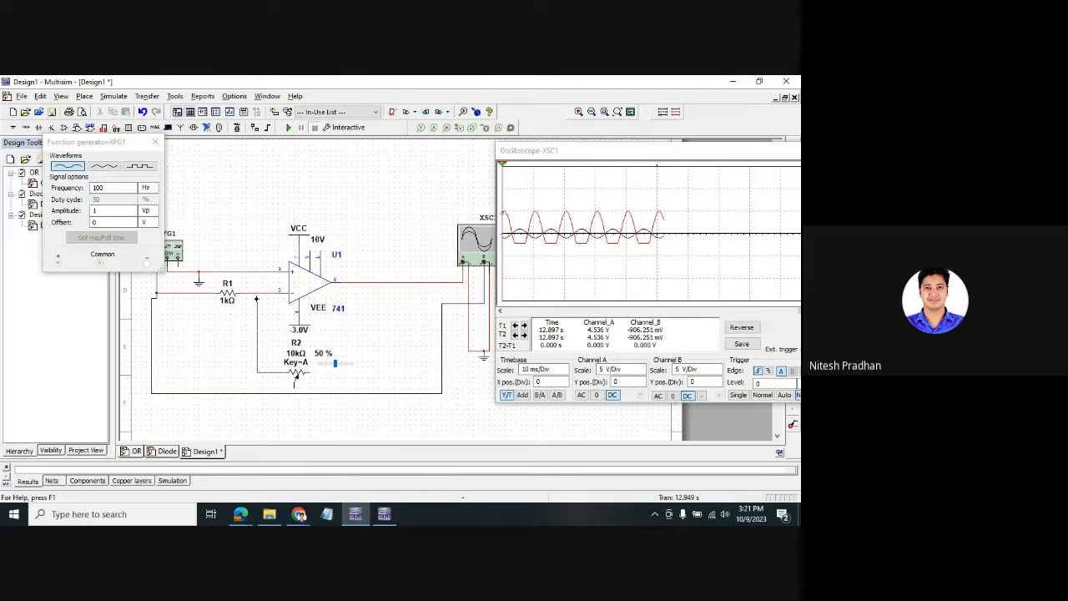
click(306, 376)
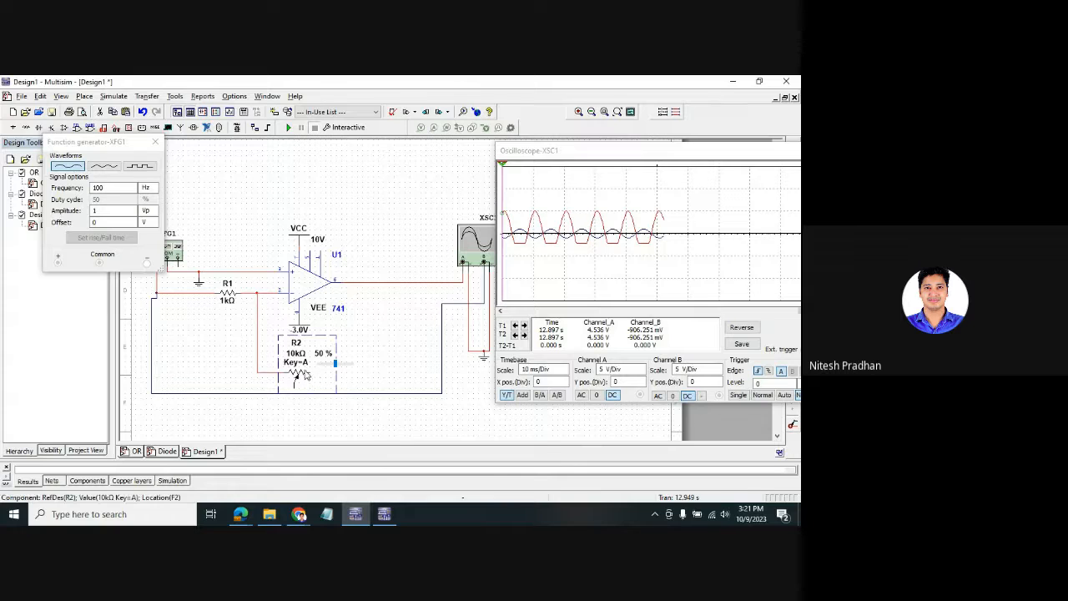
mouse_move(294, 382)
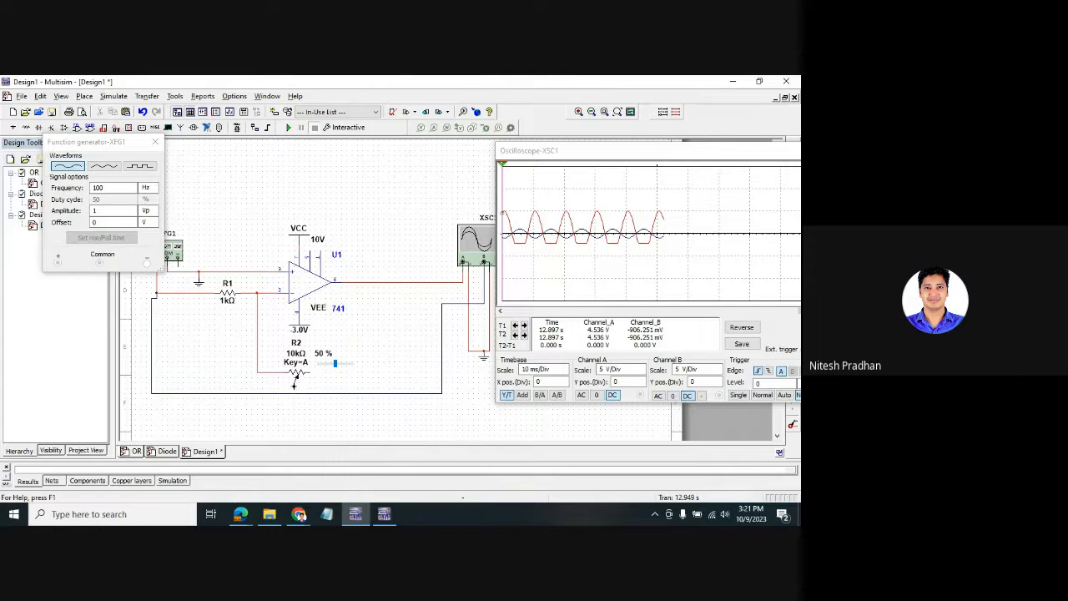
click(384, 287)
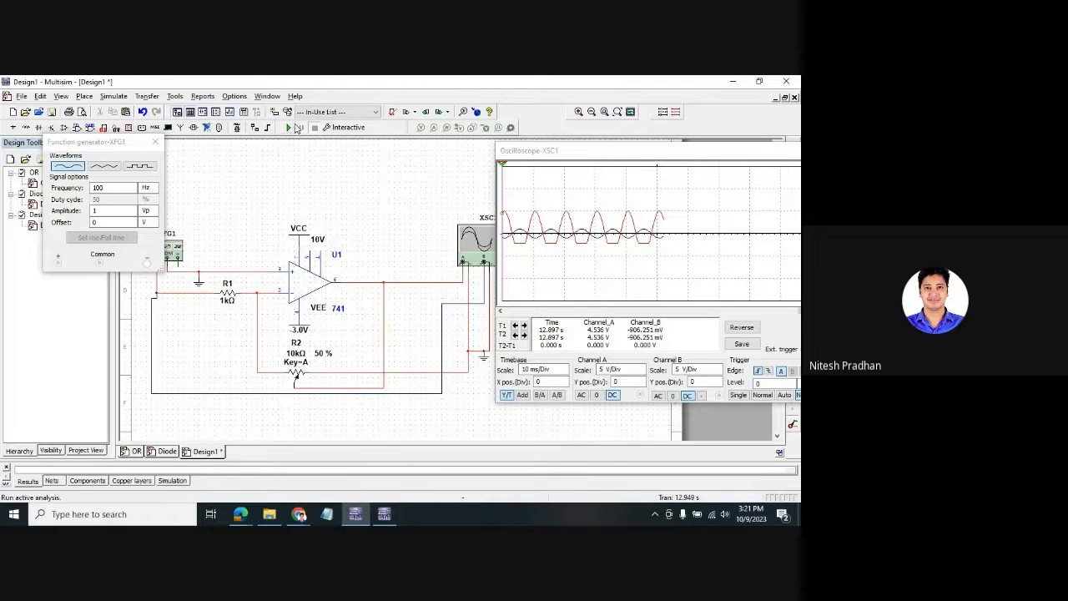
- Run the simulation and sweep R2 up and down, ending at 15%
click(289, 128)
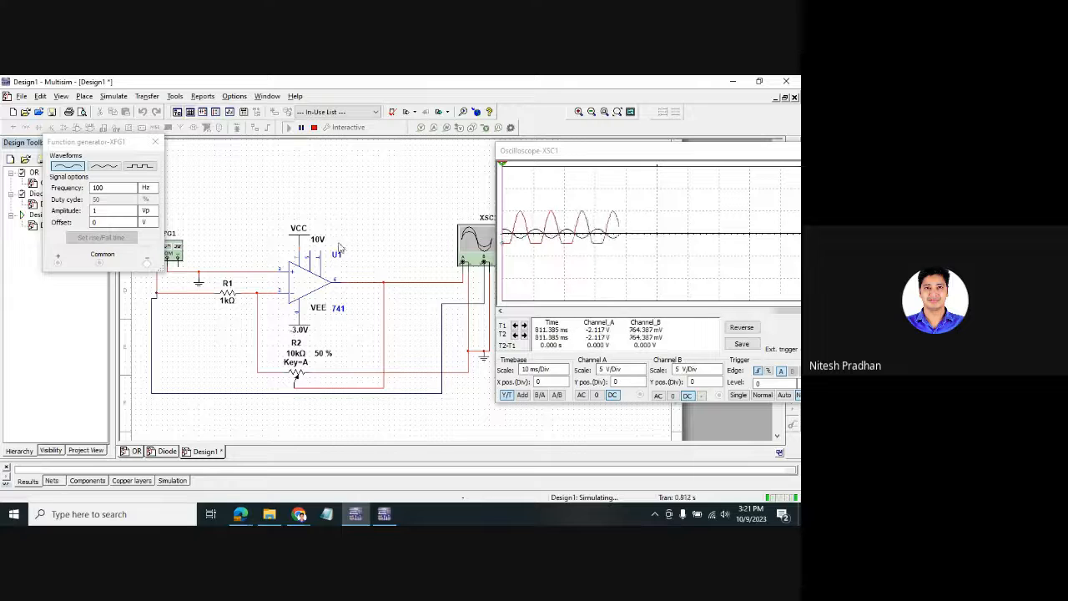
mouse_move(330, 365)
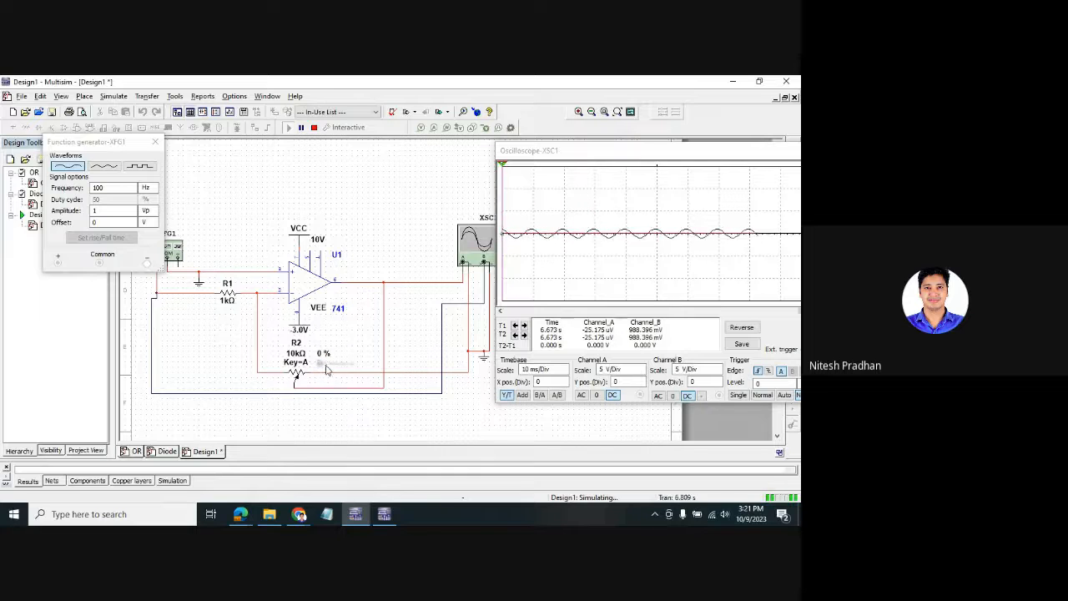
drag(327, 370, 337, 371)
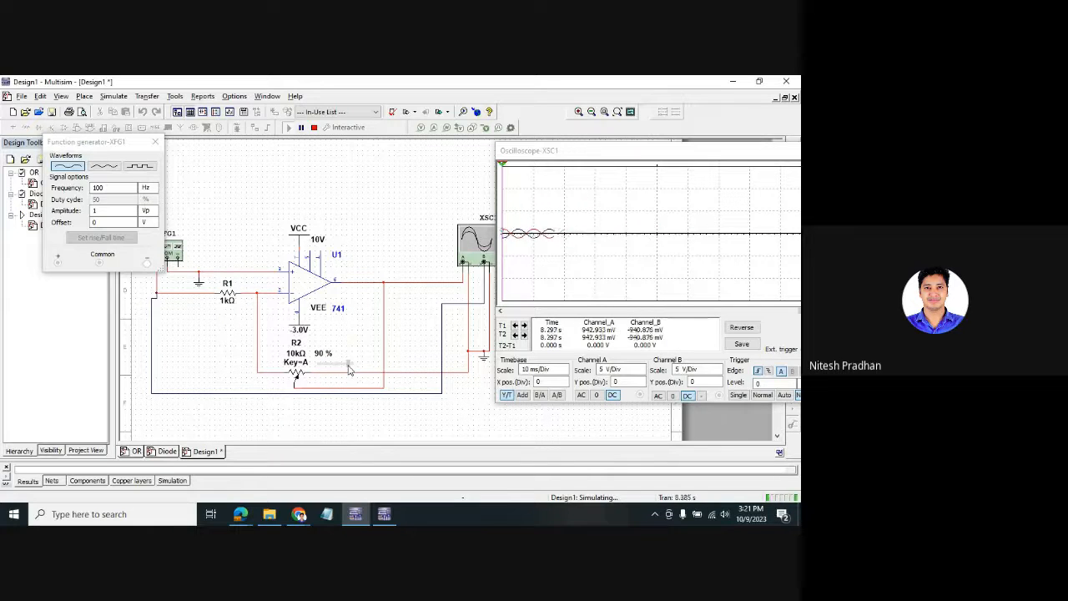
drag(334, 371, 318, 369)
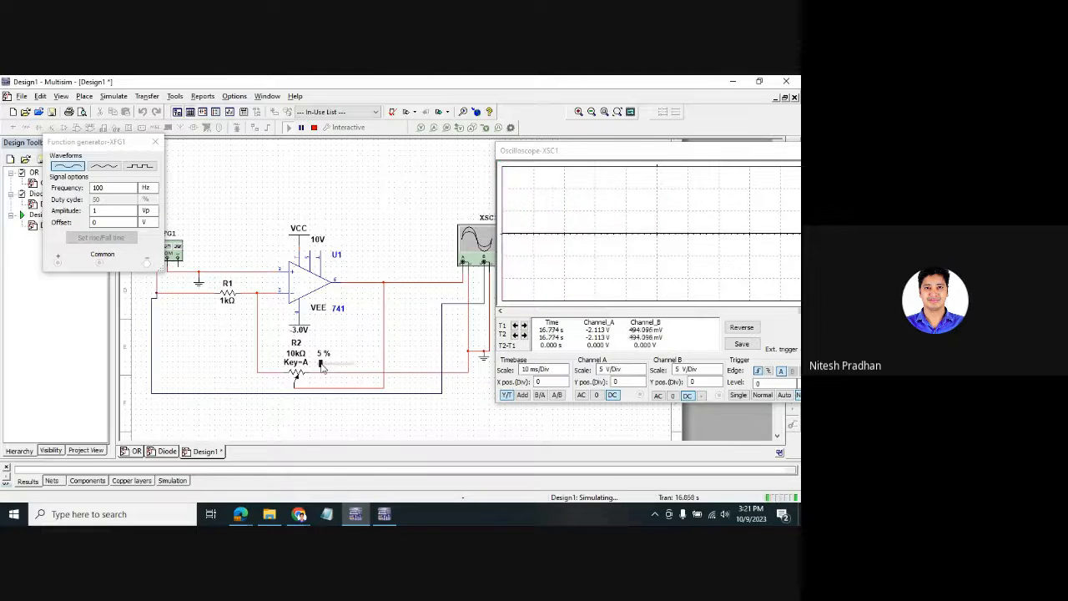
drag(321, 365, 337, 365)
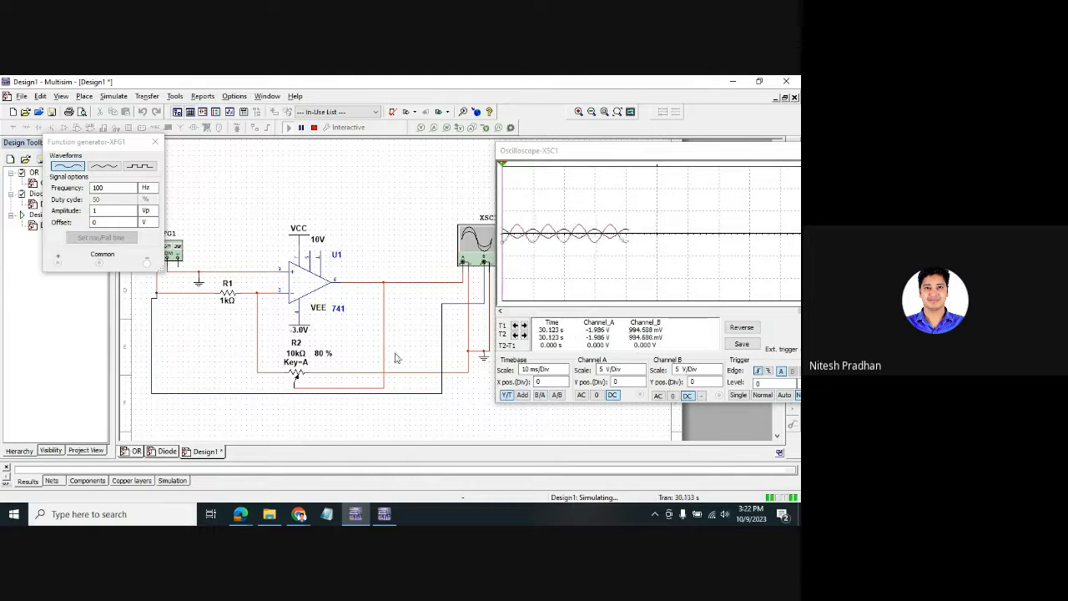
- Lower R2 from 80% to 40%, raise it to 65%, then close the oscilloscope
mouse_move(345, 366)
drag(345, 366, 330, 365)
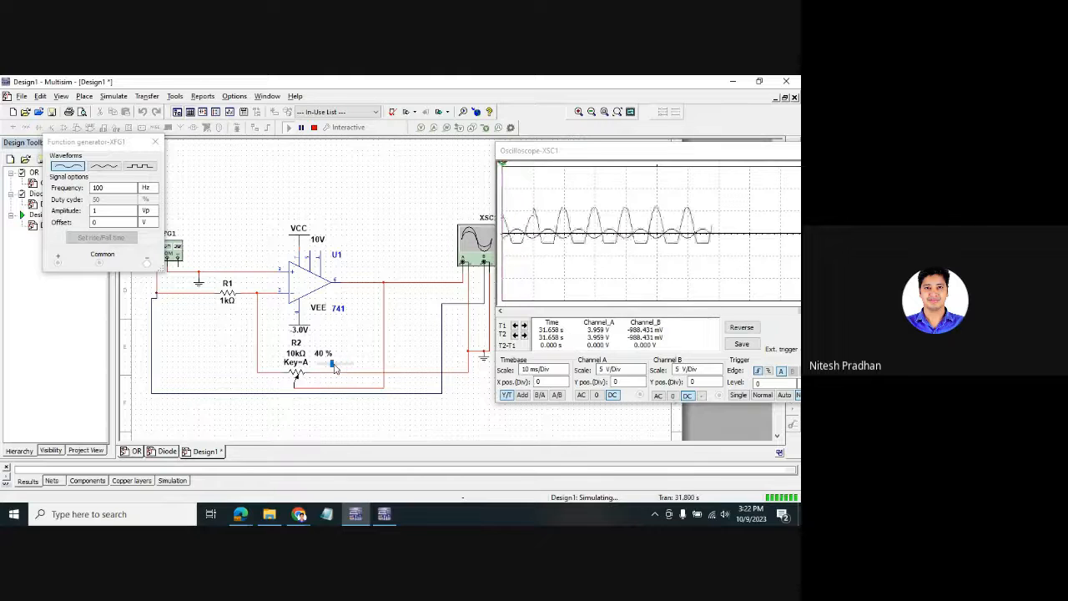
mouse_move(582, 154)
mouse_down()
mouse_move(489, 156)
mouse_move(580, 243)
mouse_move(596, 161)
mouse_up()
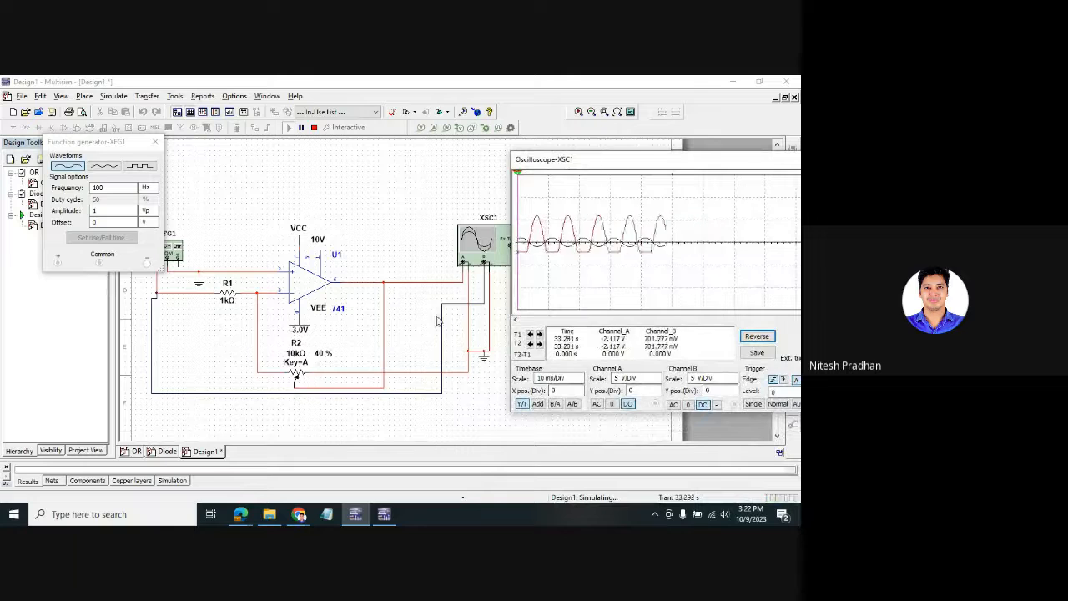
mouse_move(329, 362)
drag(331, 364, 340, 370)
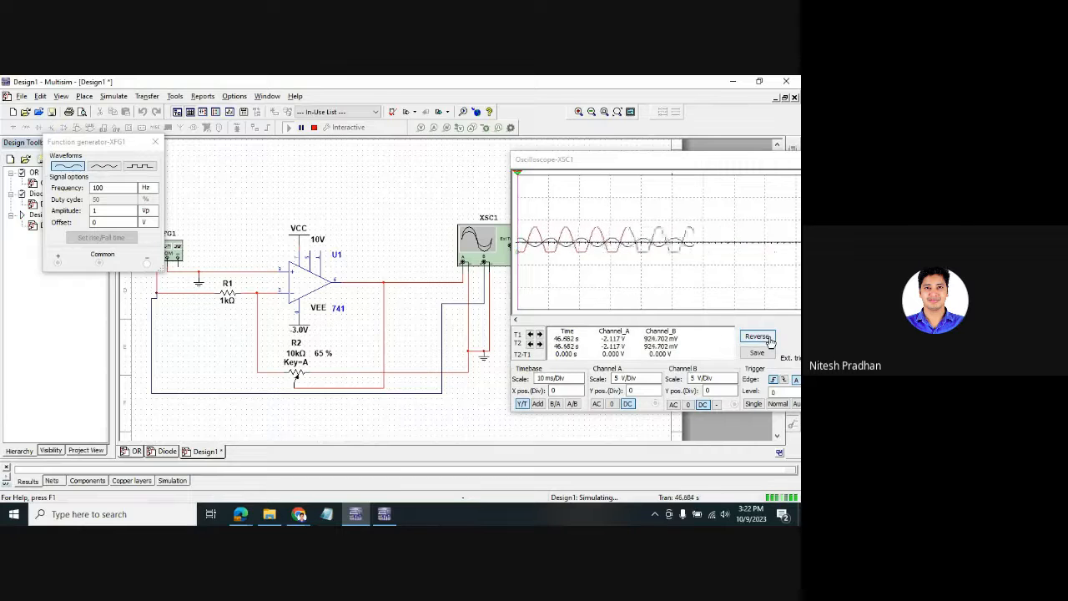
click(724, 161)
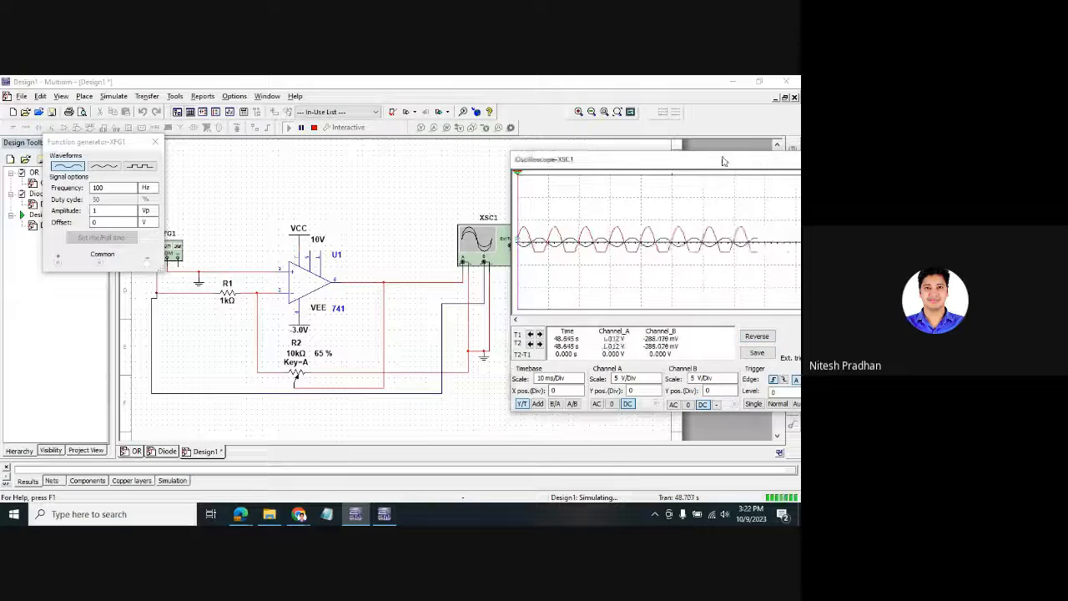
drag(725, 161, 595, 151)
click(708, 151)
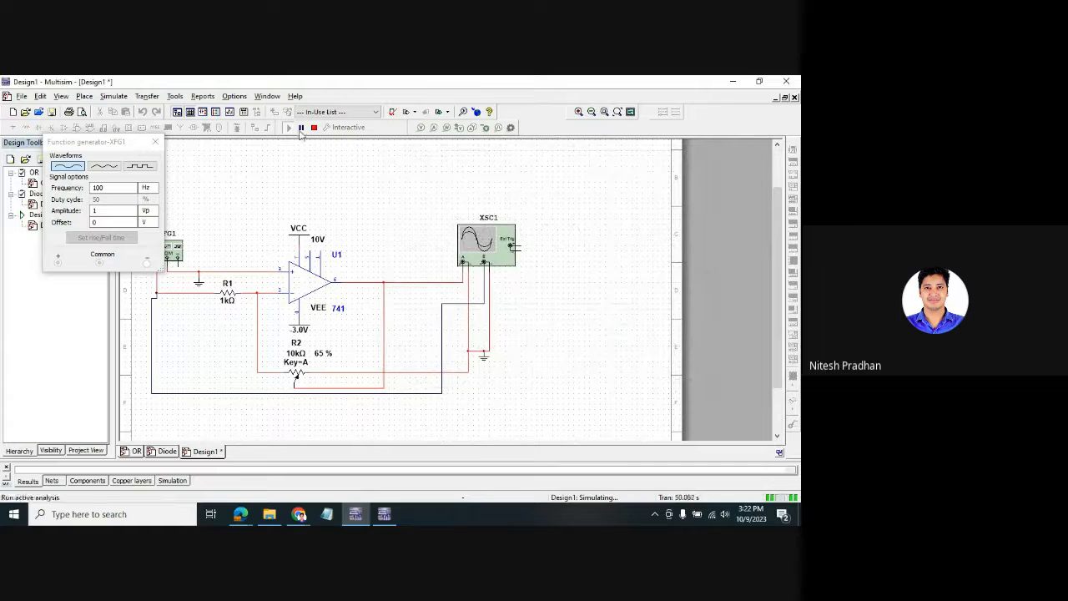
- Stop the simulation and set the VEE supply to -15 V
click(314, 127)
click(155, 142)
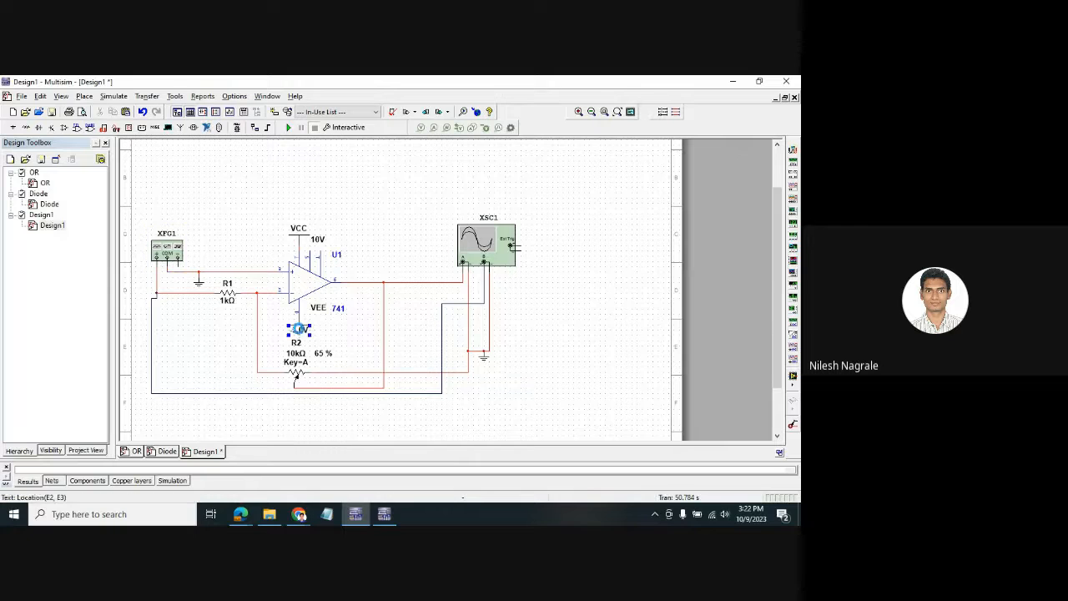
double_click(299, 328)
click(430, 196)
drag(430, 195, 371, 203)
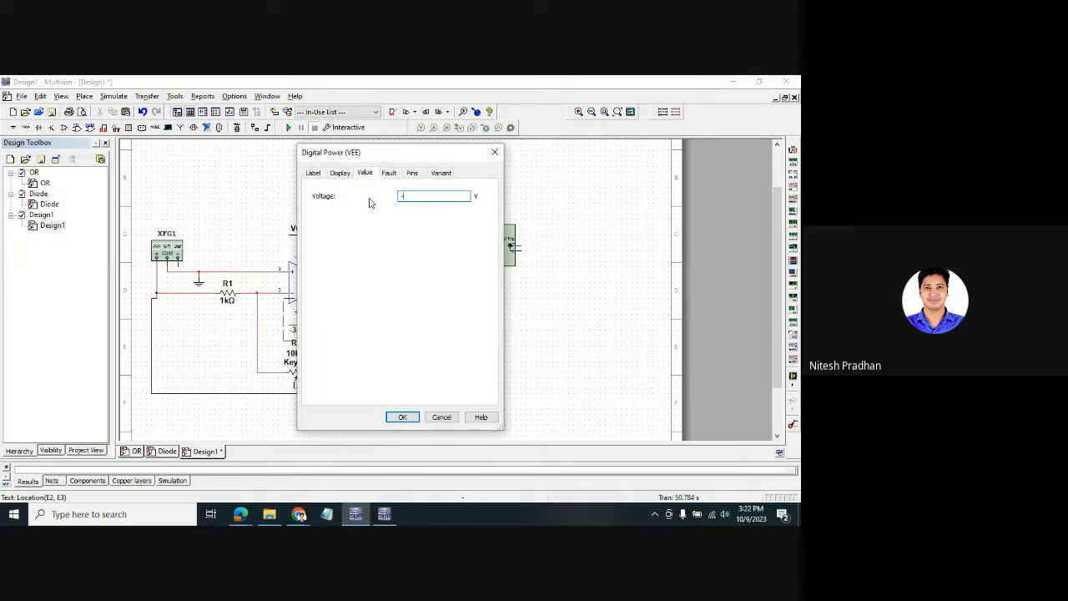
click(401, 416)
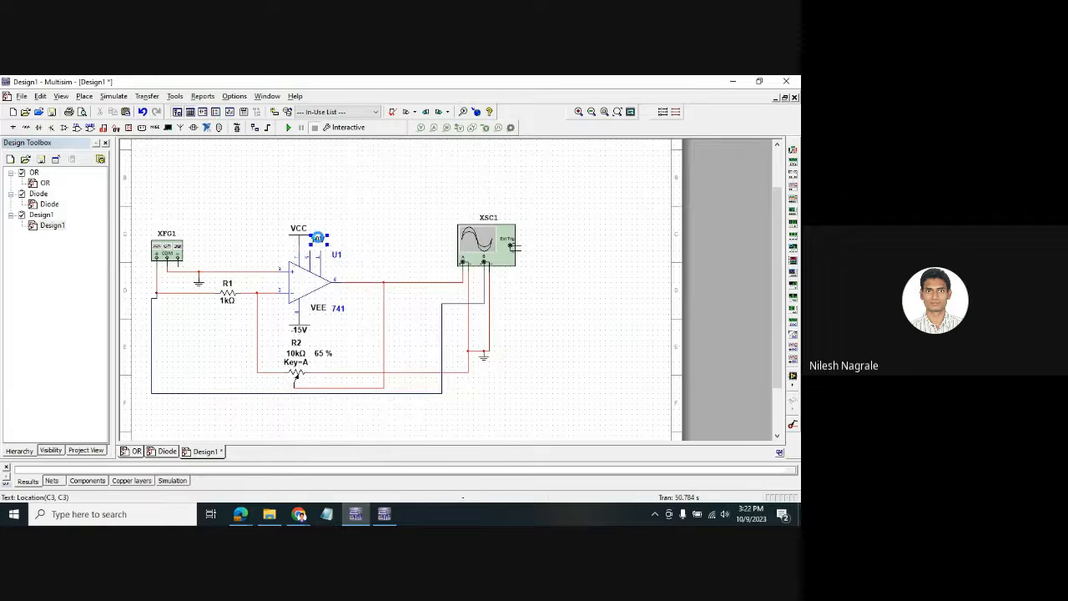
- Set the VCC supply to 15 V and reopen the XFG1 function generator panel
double_click(317, 240)
drag(411, 197, 386, 202)
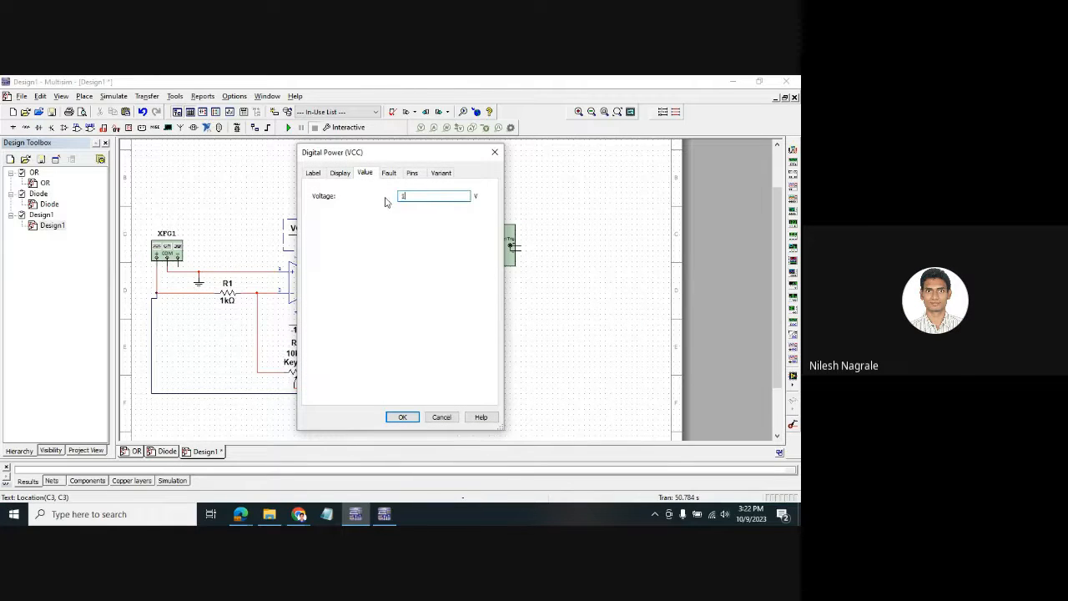
click(415, 413)
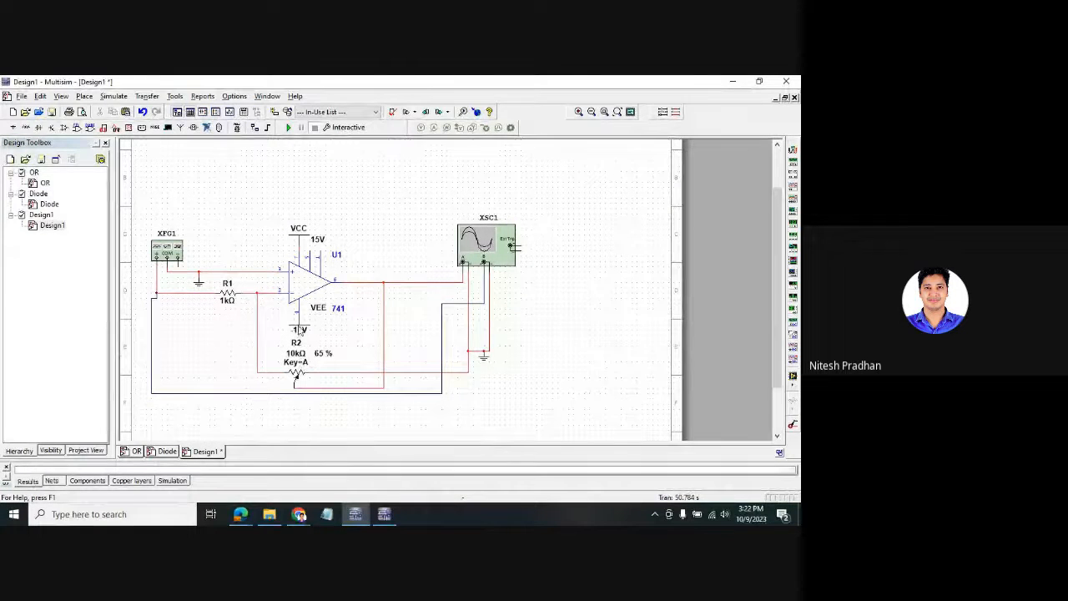
click(167, 256)
double_click(168, 256)
- Reopen XSC1, run the simulation on ±15 V rails, and lower R2 to 5%
double_click(512, 250)
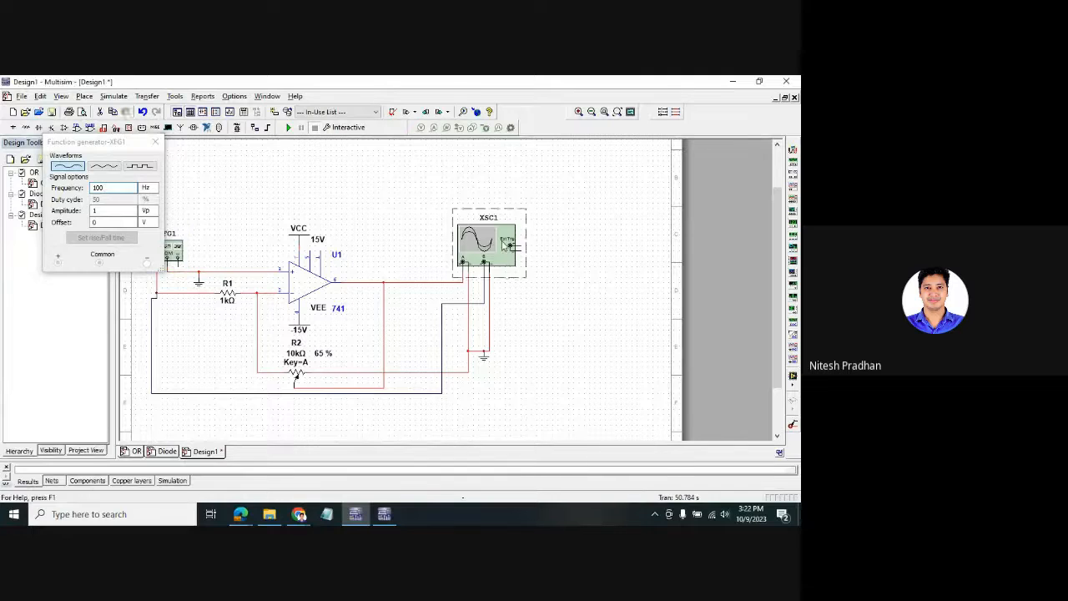
click(288, 127)
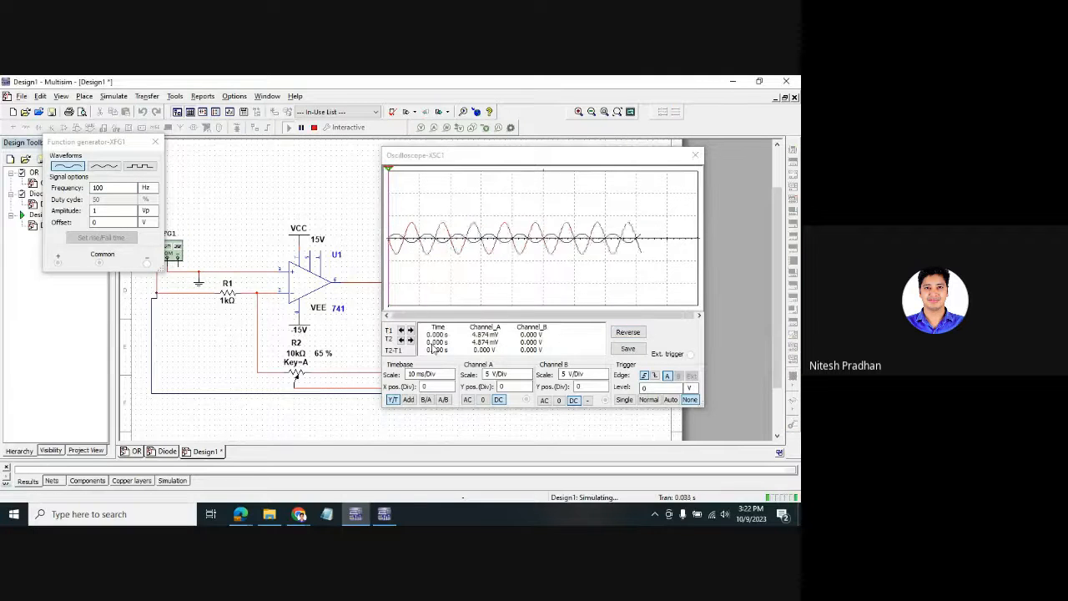
mouse_move(521, 155)
mouse_down()
mouse_move(625, 163)
mouse_move(602, 136)
mouse_up()
mouse_move(339, 362)
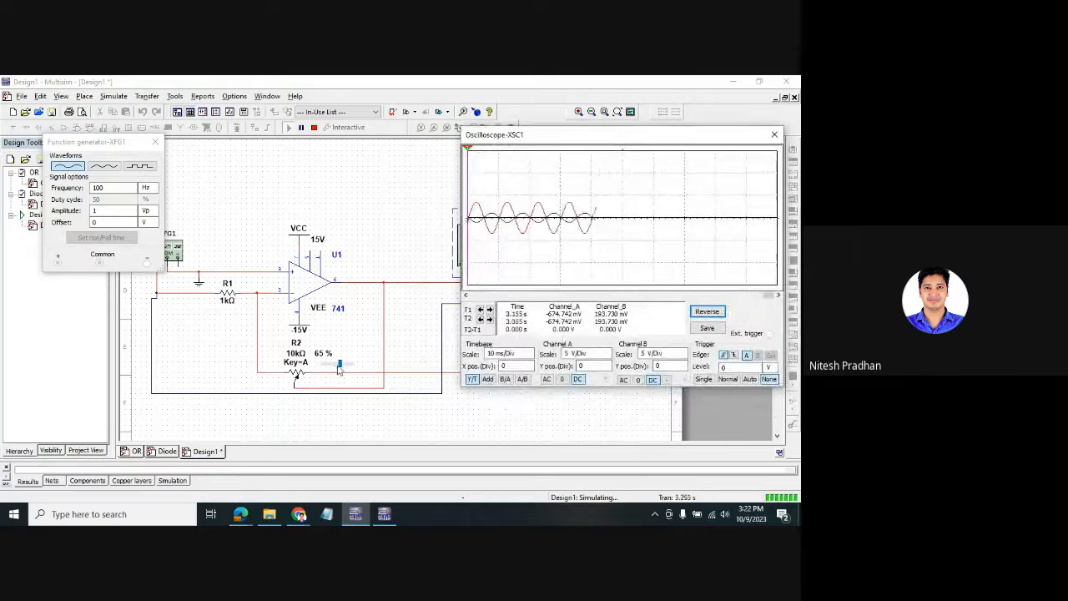
drag(339, 364, 321, 364)
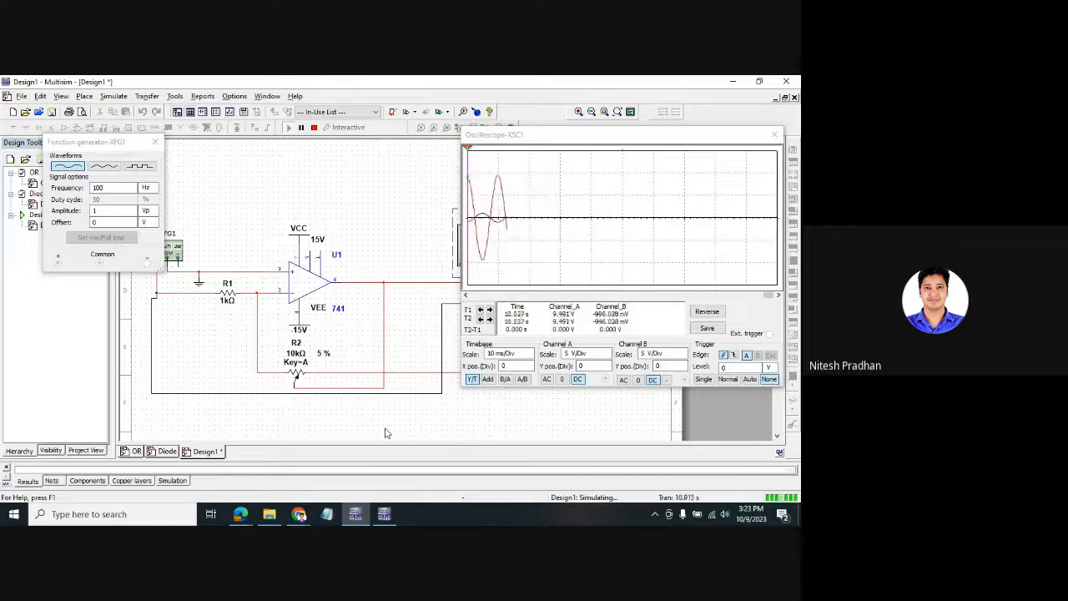
- Raise XFG1's amplitude to 2 Vp, check the clipped output, and close XSC1
click(105, 211)
click(132, 208)
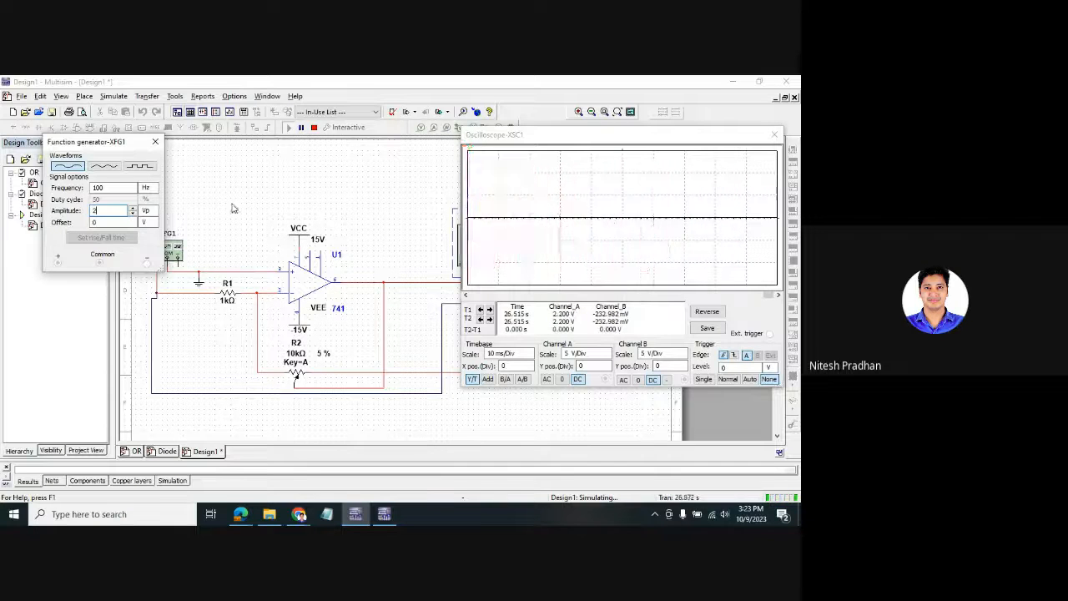
drag(129, 149, 127, 152)
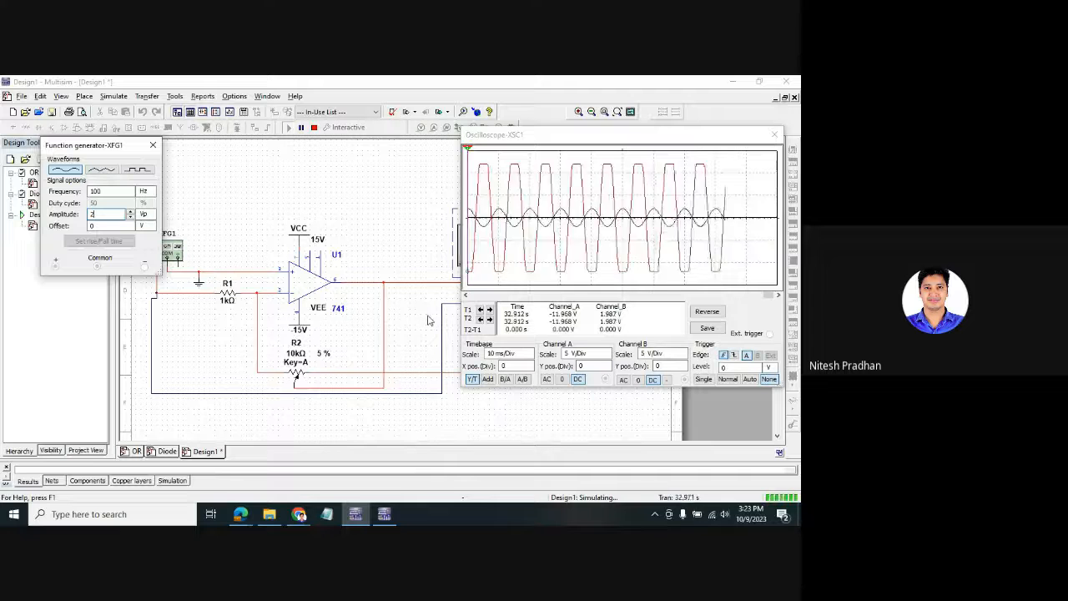
click(708, 312)
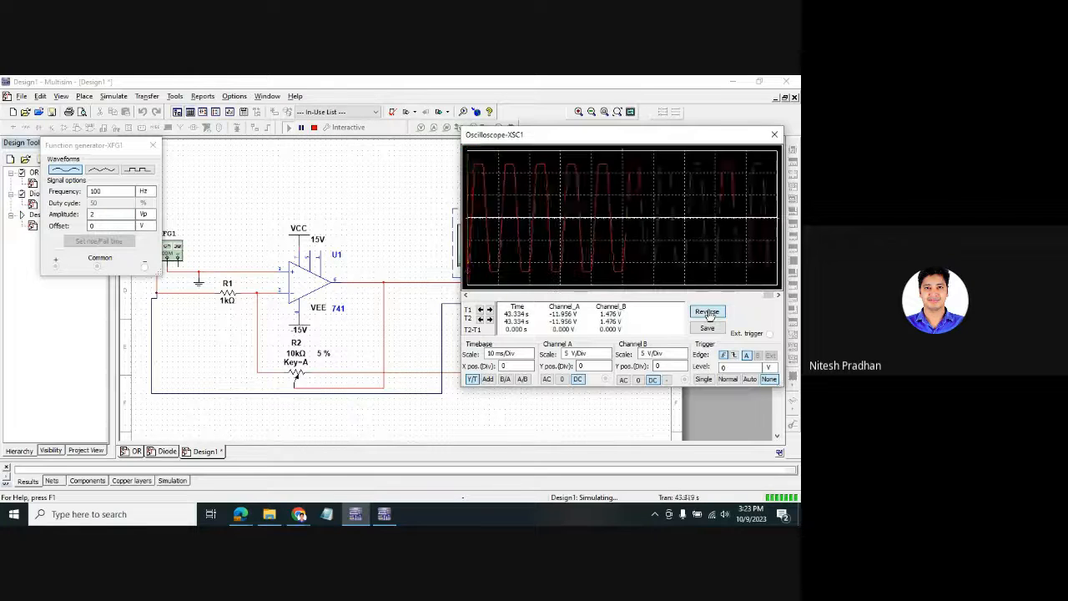
click(708, 311)
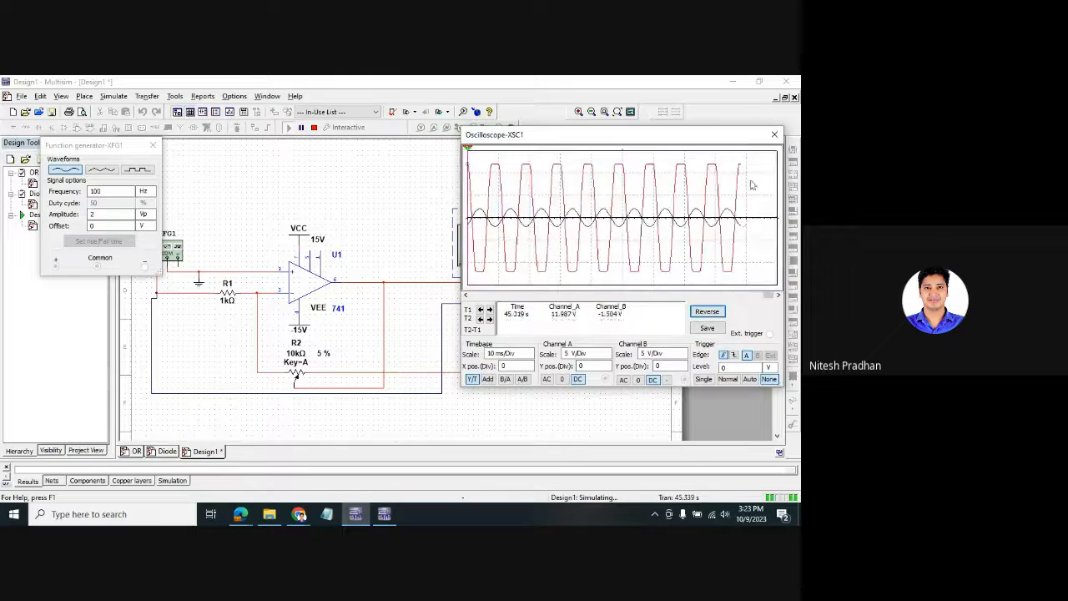
click(775, 134)
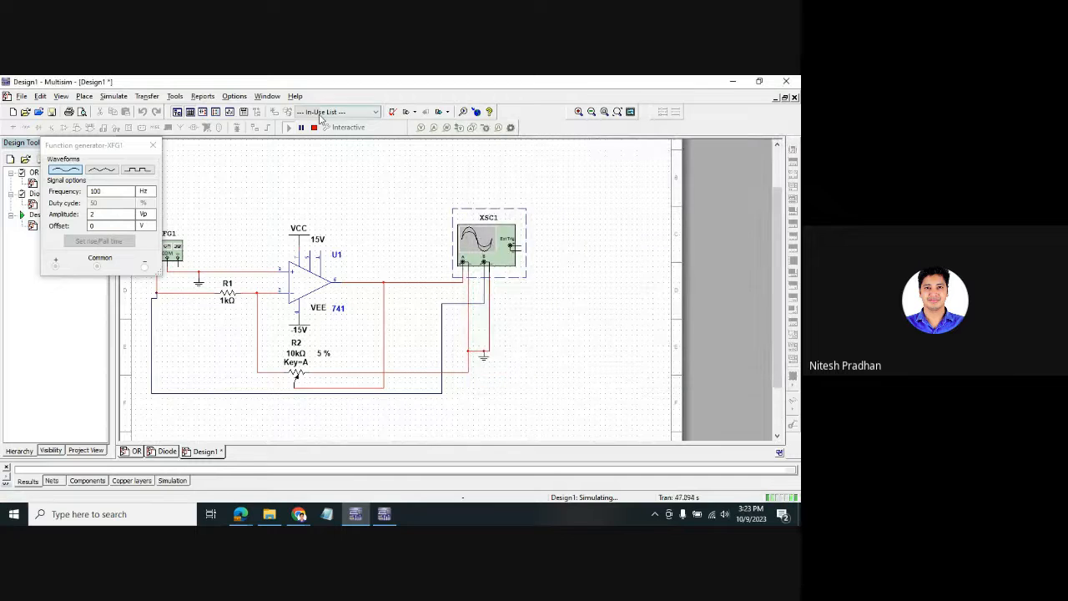
- Stop the simulation and delete XFG1, its wire, and the + input ground
click(313, 127)
click(153, 145)
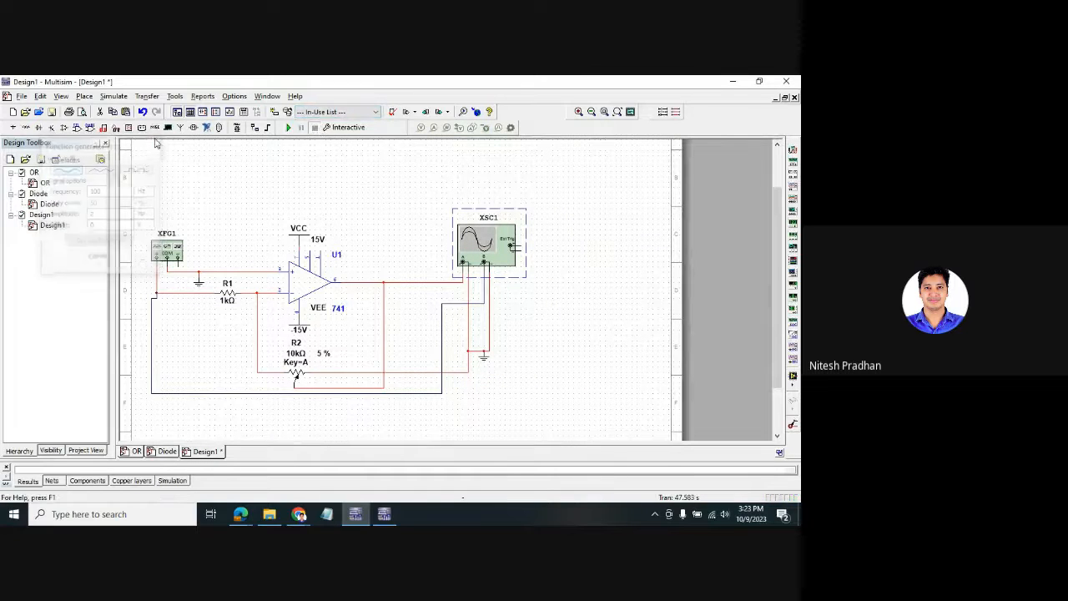
click(468, 335)
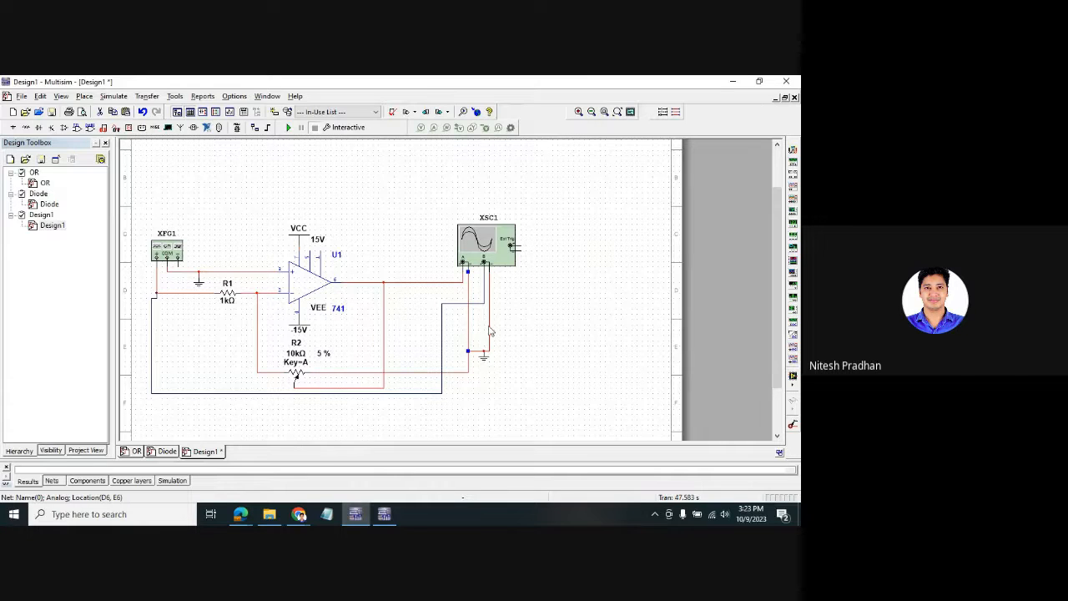
key(Delete)
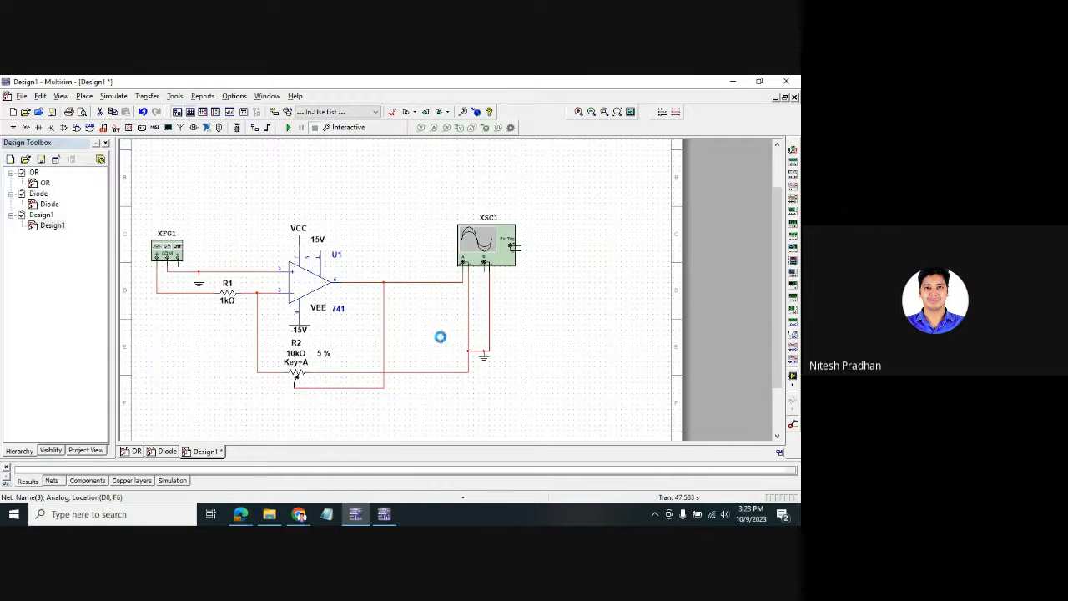
click(166, 252)
key(Delete)
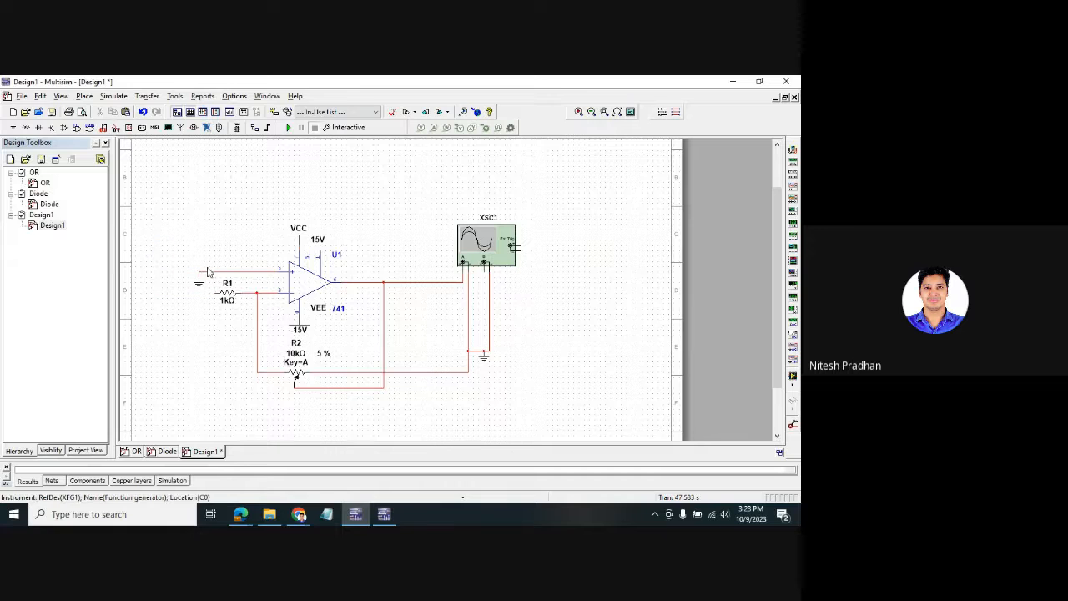
click(201, 290)
key(Delete)
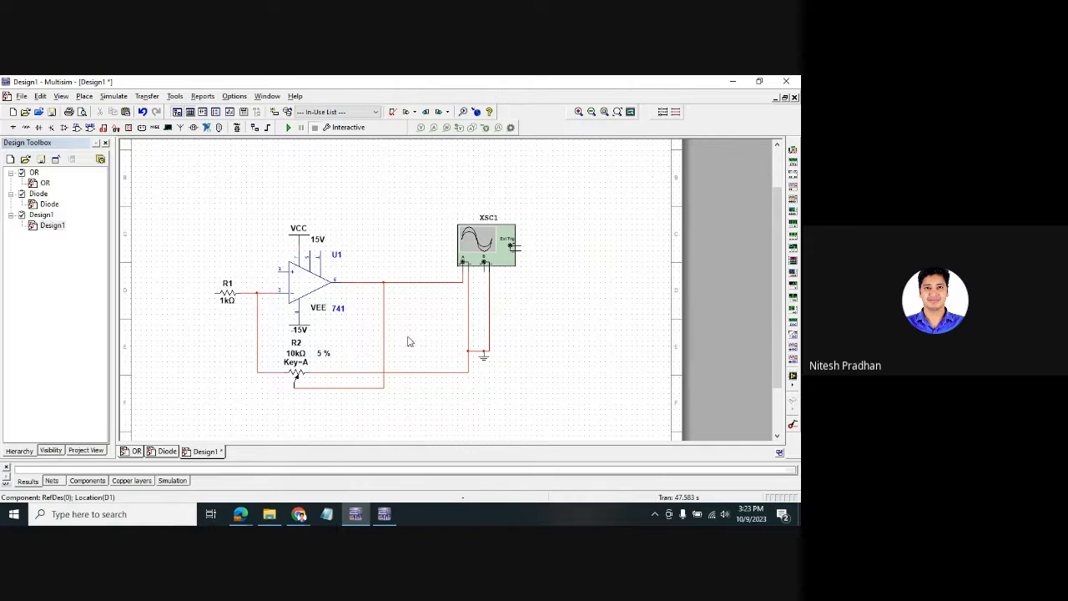
- Place a GROUND from the Sources group and wire it to R1's left end
key(ctrl+w)
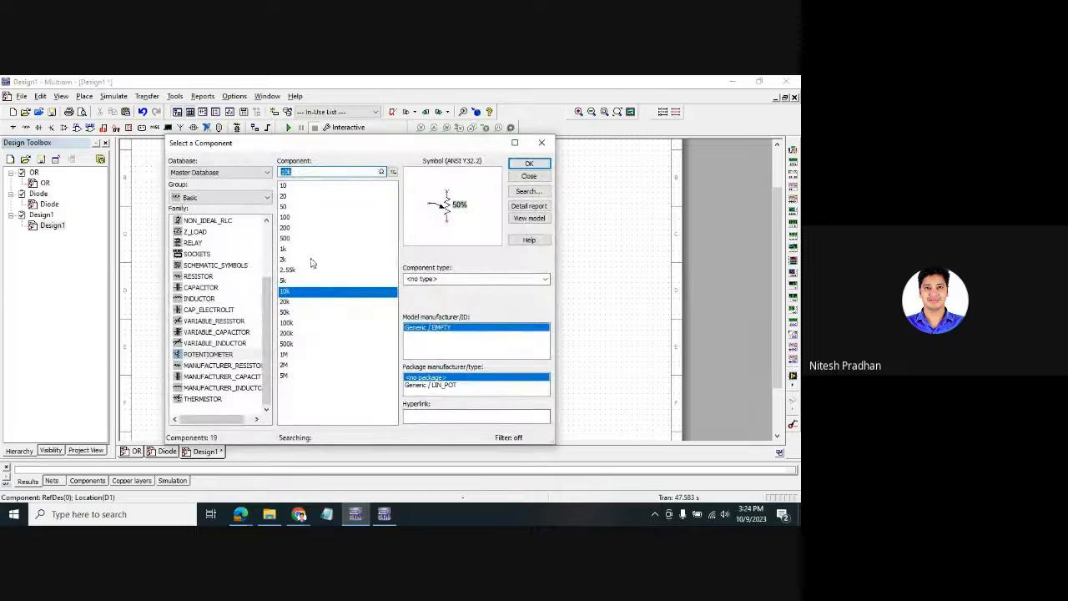
click(208, 197)
click(196, 221)
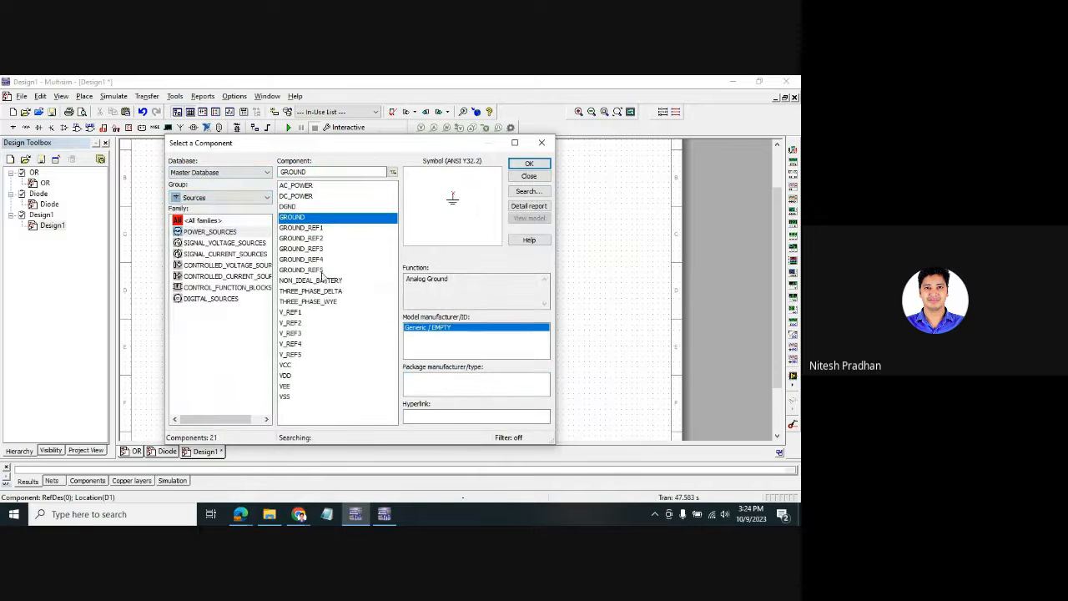
click(529, 163)
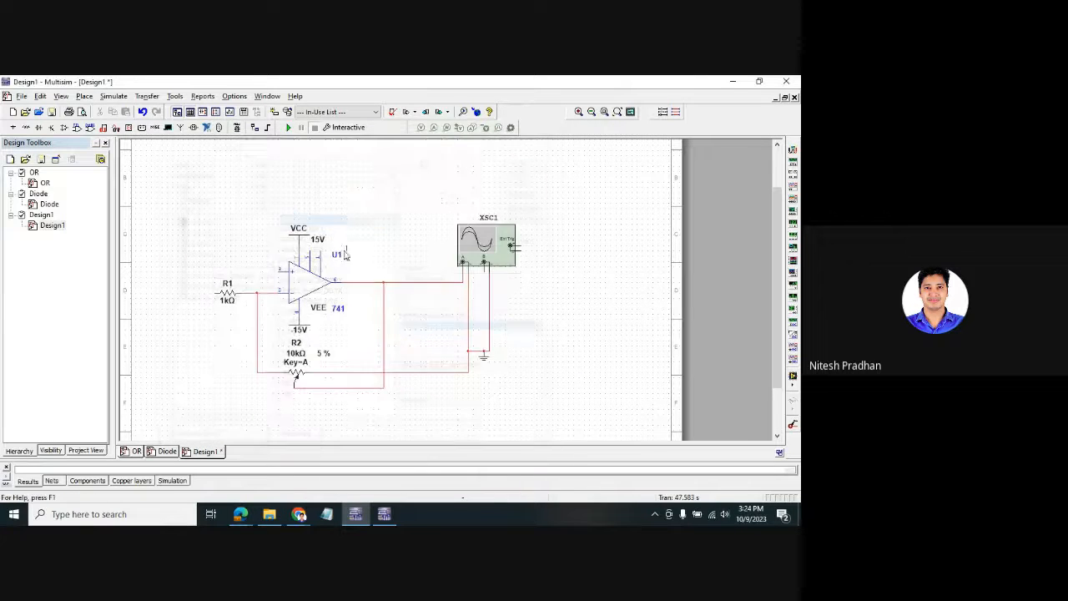
click(189, 307)
click(544, 141)
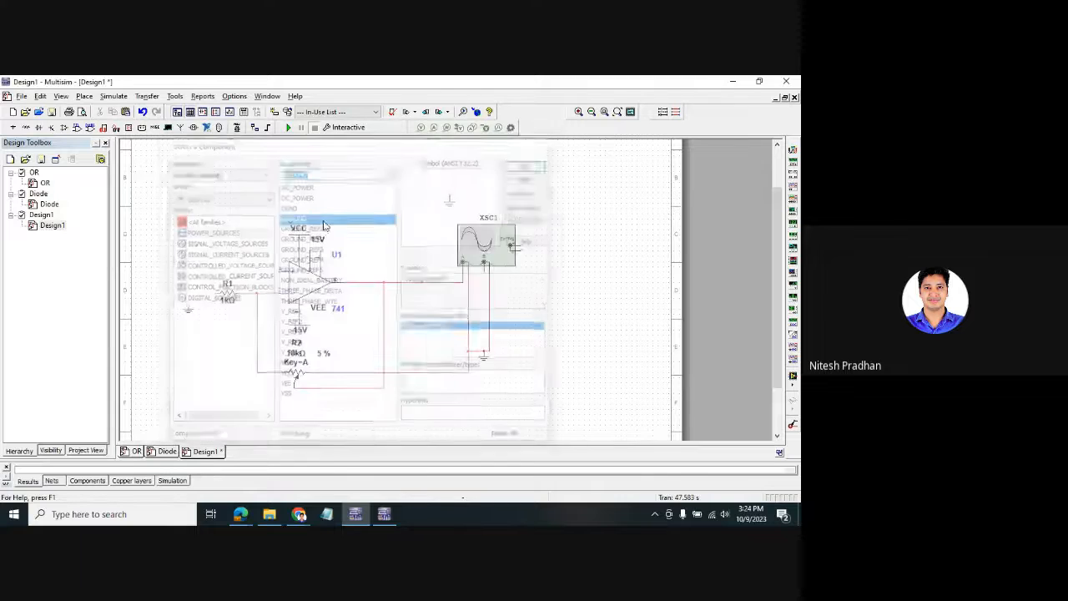
drag(188, 306, 215, 293)
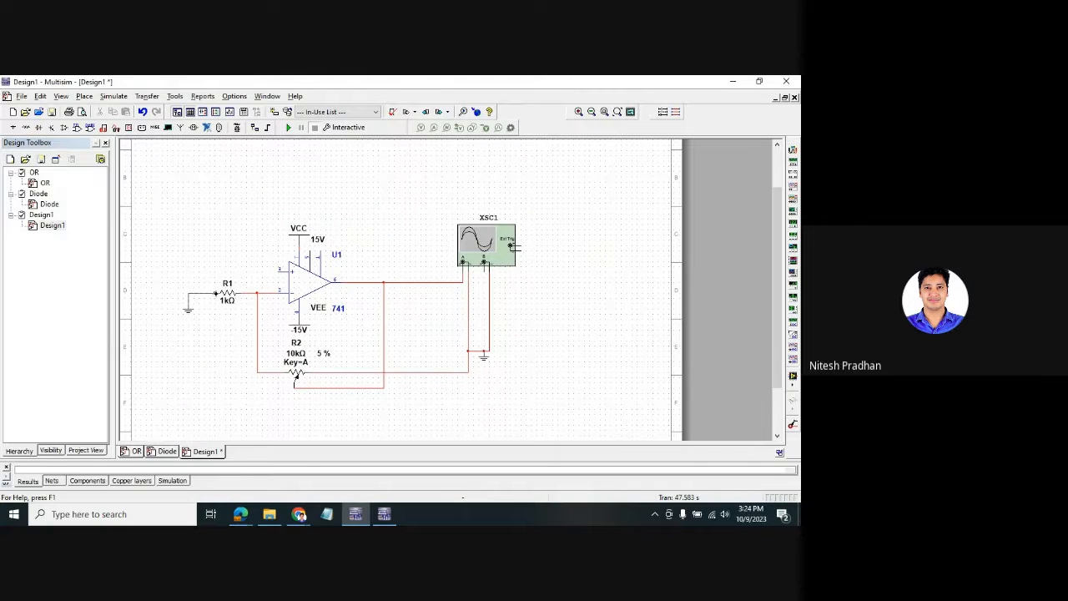
- Move oscilloscope XSC1 further to the right
right_click(200, 201)
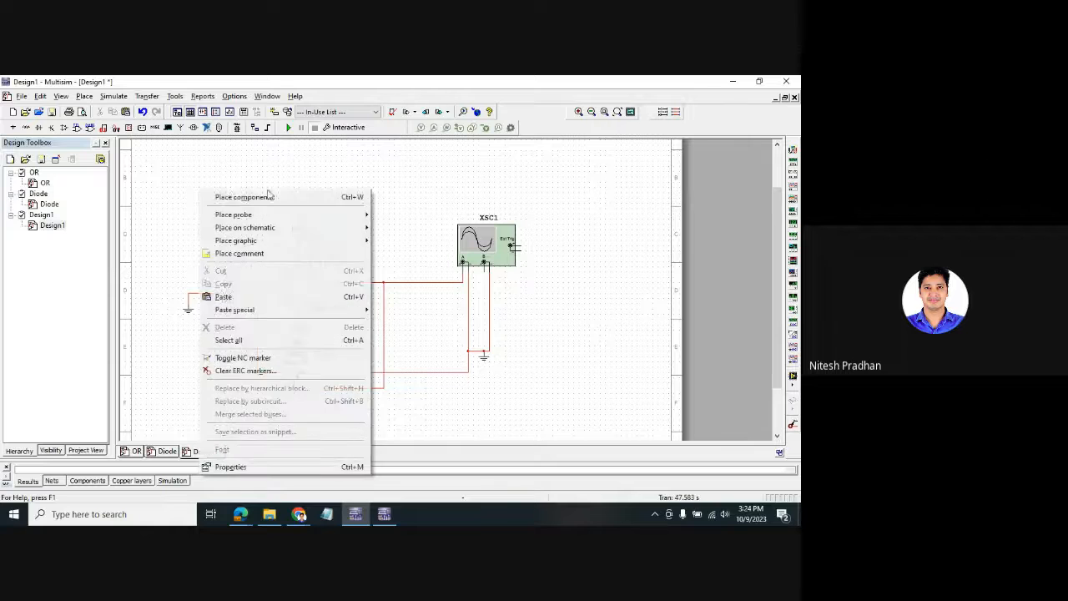
click(377, 167)
drag(498, 250, 562, 253)
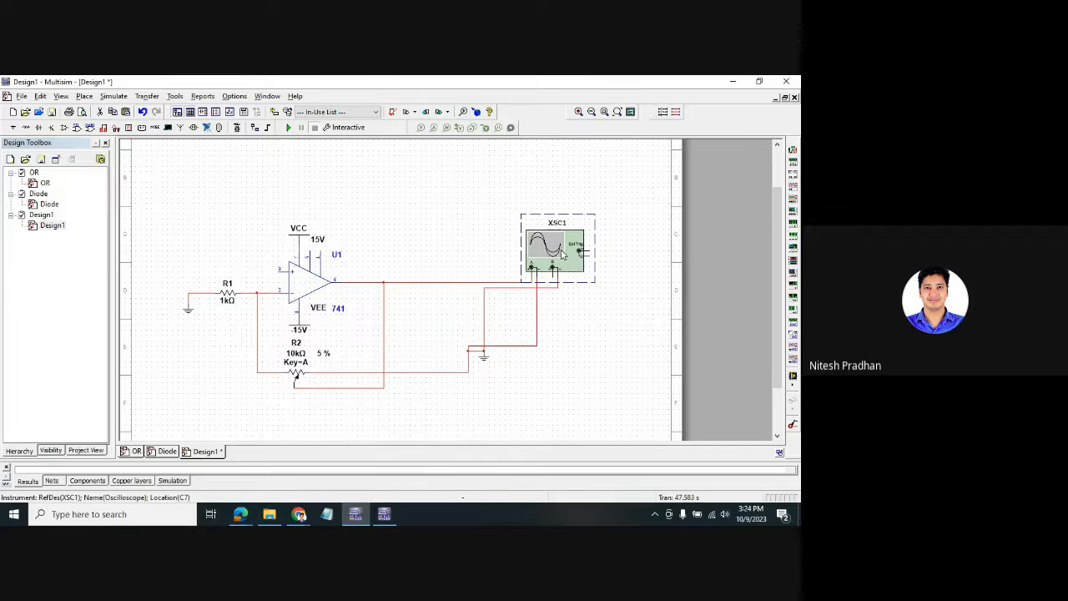
- Place three AC_POWER sources, V1, V2 and V3, stacked at the schematic's upper left
right_click(348, 210)
click(384, 214)
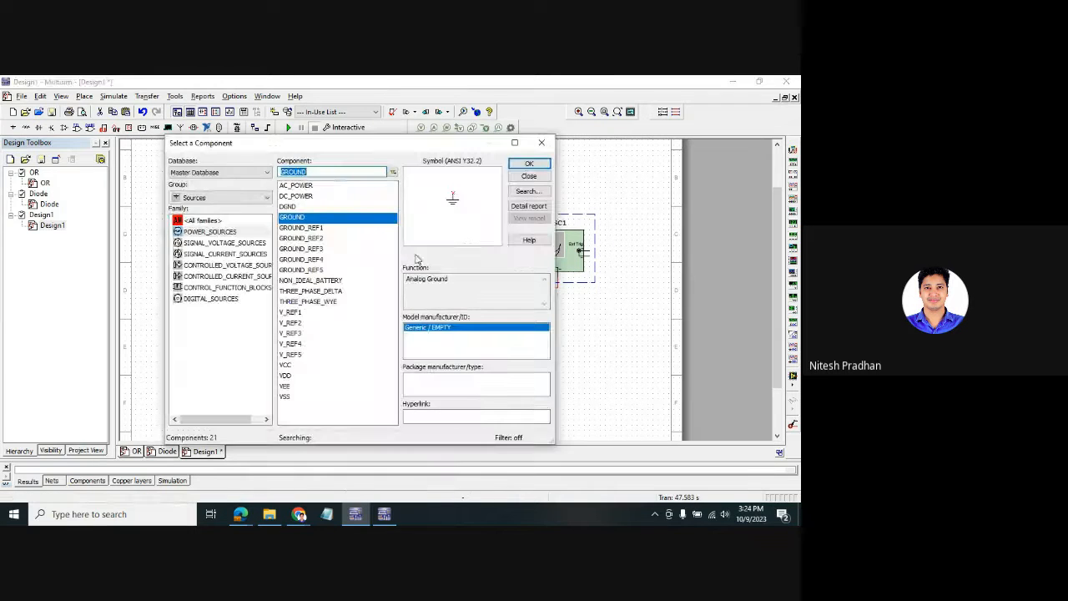
click(305, 186)
click(529, 163)
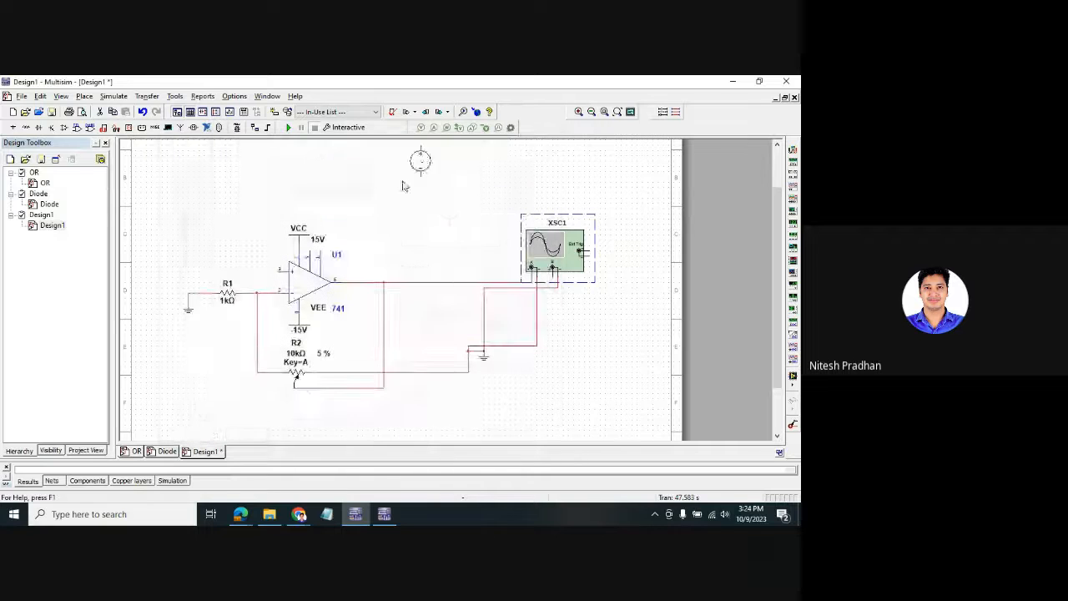
click(157, 175)
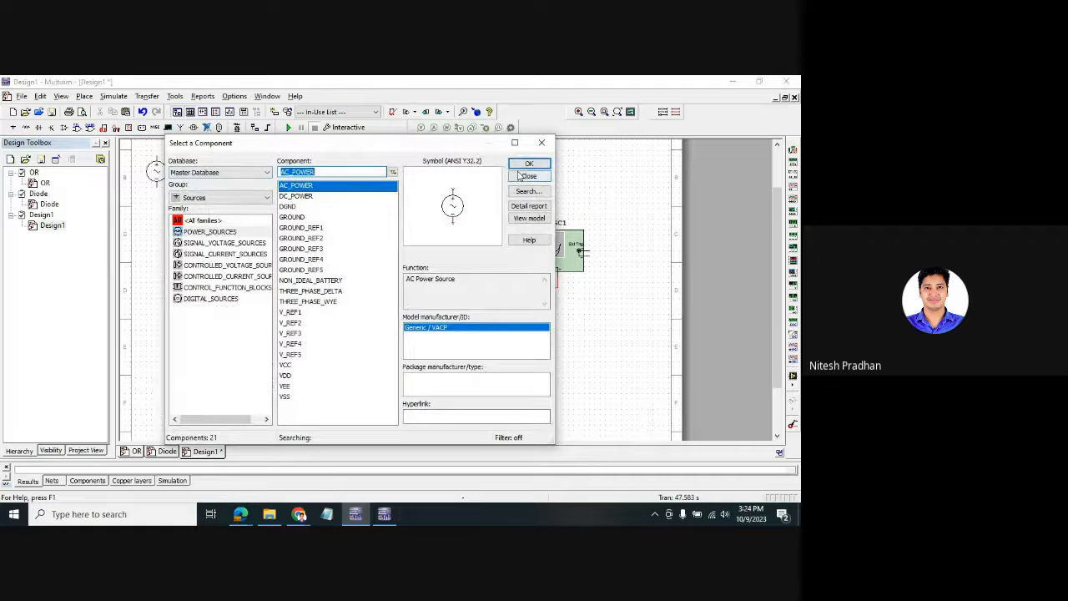
click(529, 175)
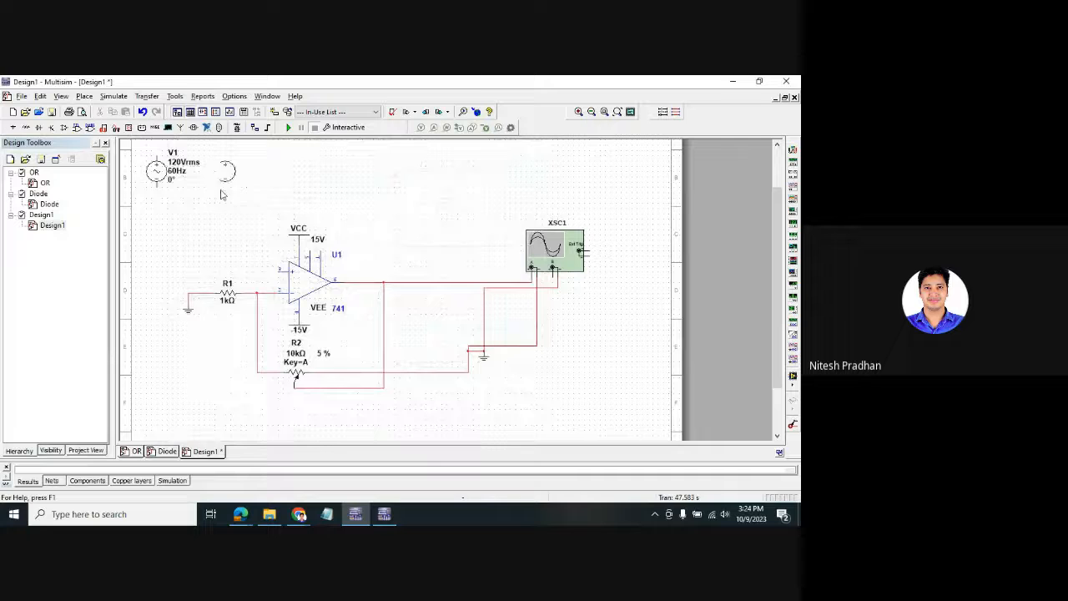
click(154, 225)
click(525, 164)
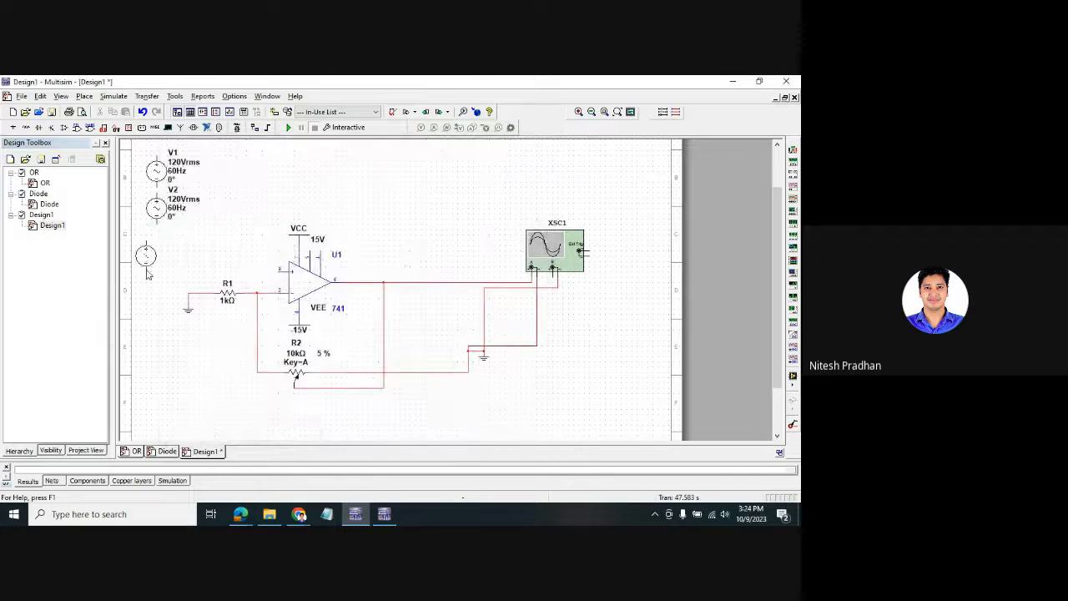
click(156, 263)
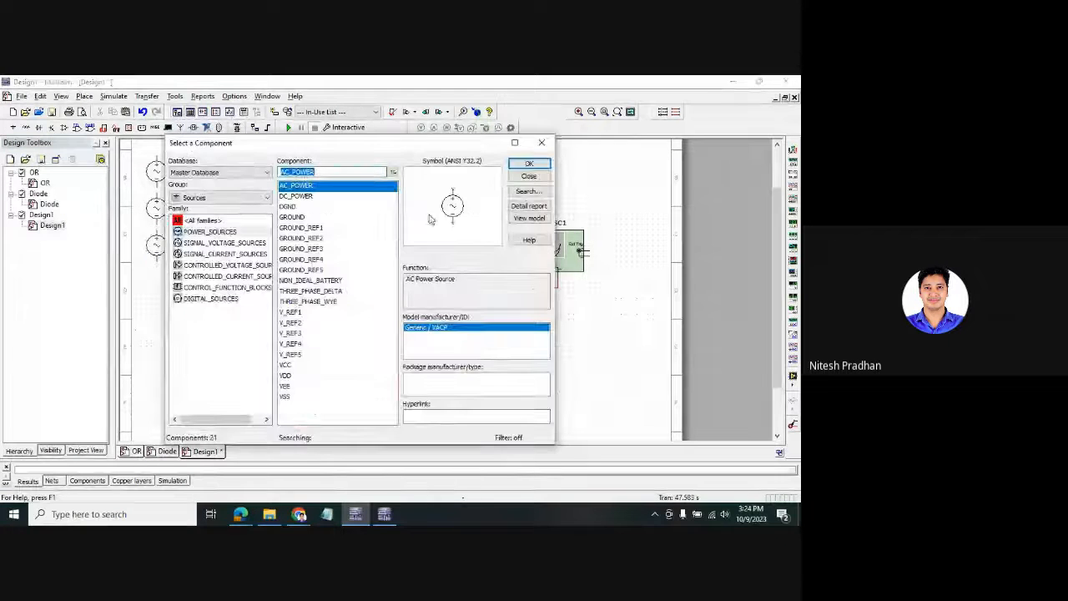
click(541, 143)
double_click(157, 173)
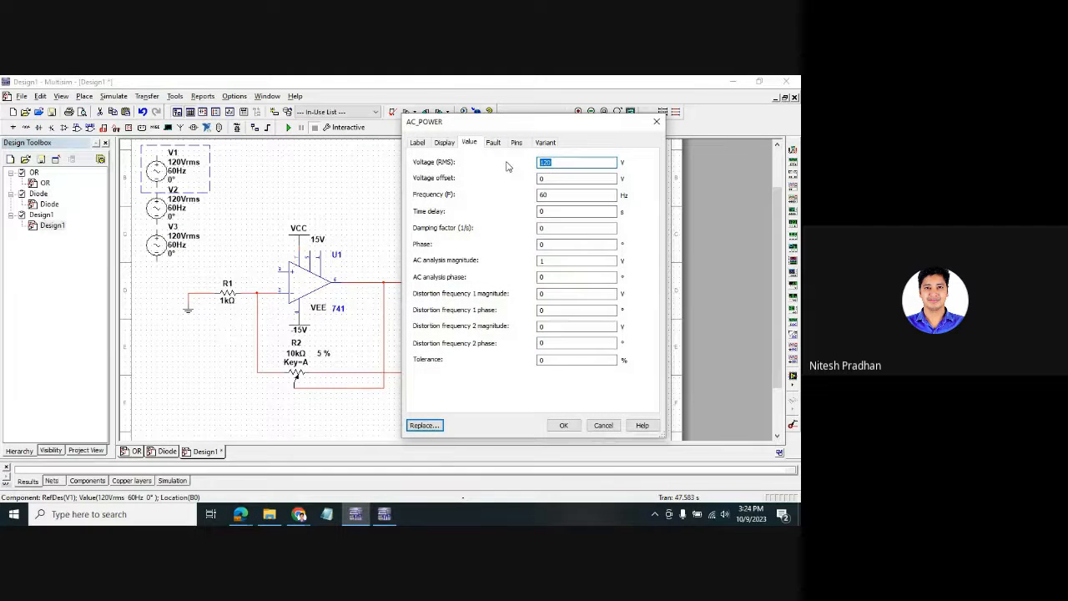
- Set V1 to 2 Vrms at 100 Hz
text(2)
click(553, 194)
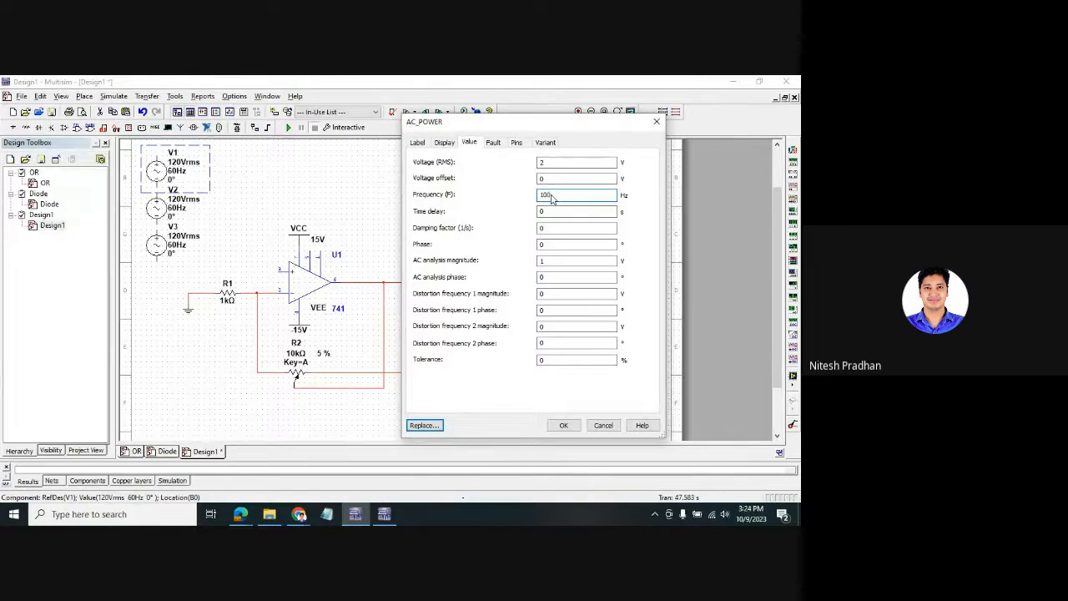
click(563, 425)
- Set V2 to 1 Vrms at 50 Hz
double_click(160, 211)
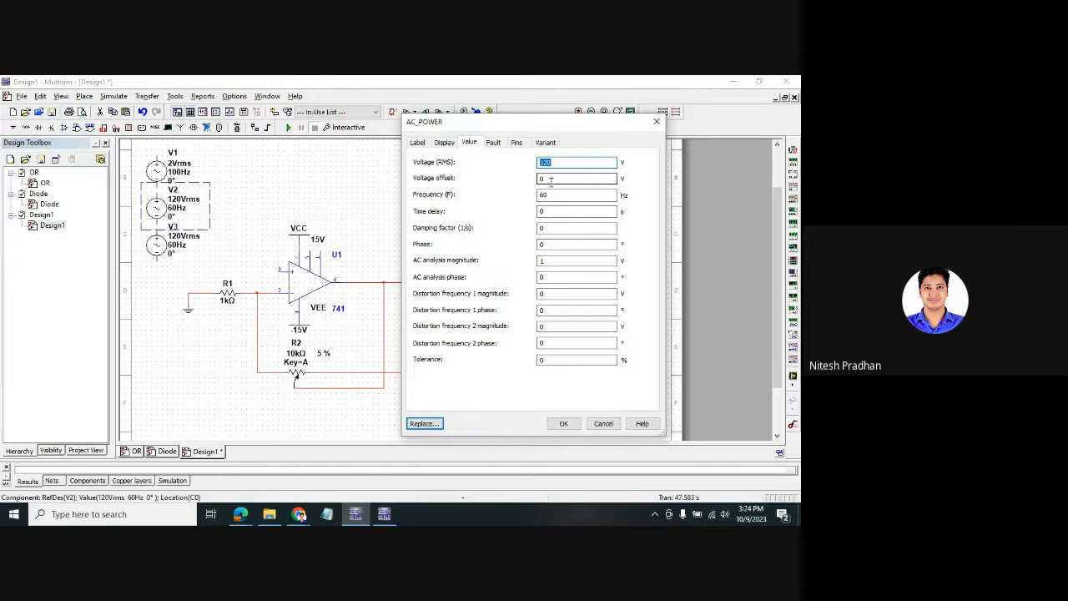
text(1)
double_click(557, 193)
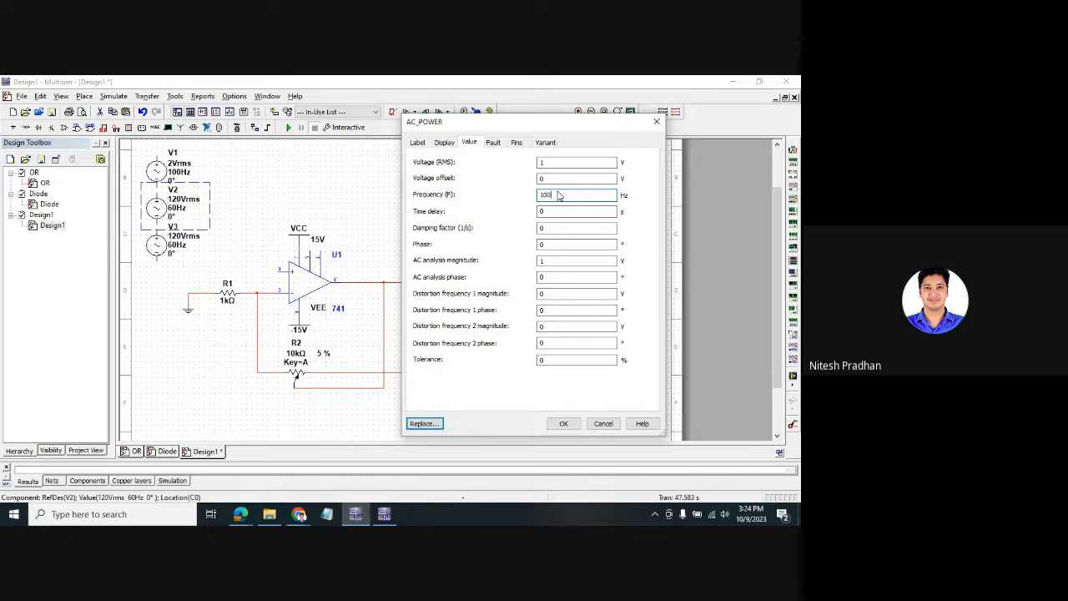
key(BackSpace)
click(555, 424)
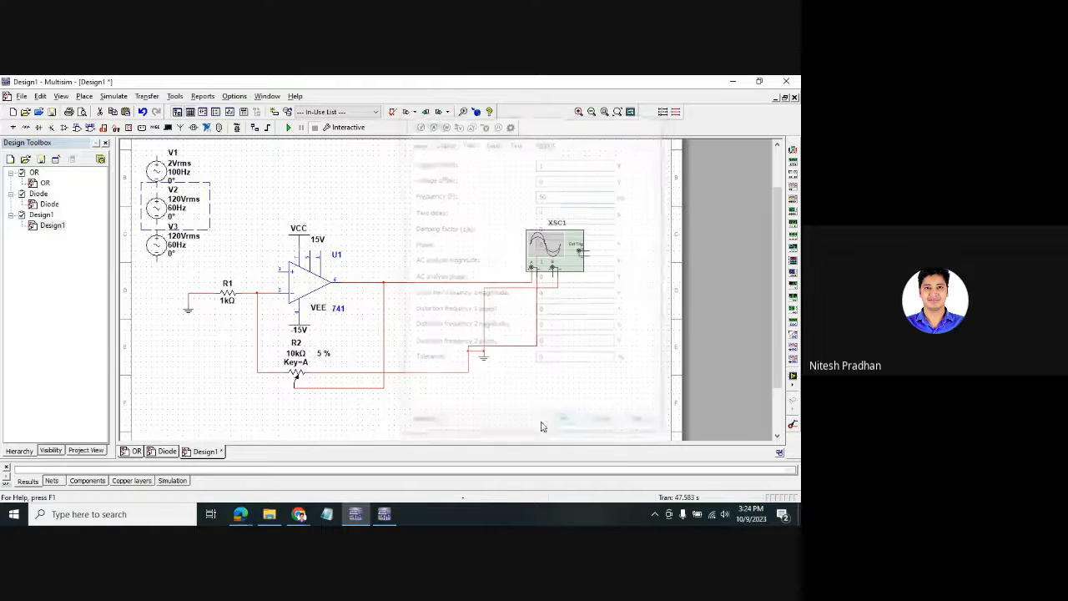
- Set V3 to 3 Vrms at 150 Hz
click(155, 248)
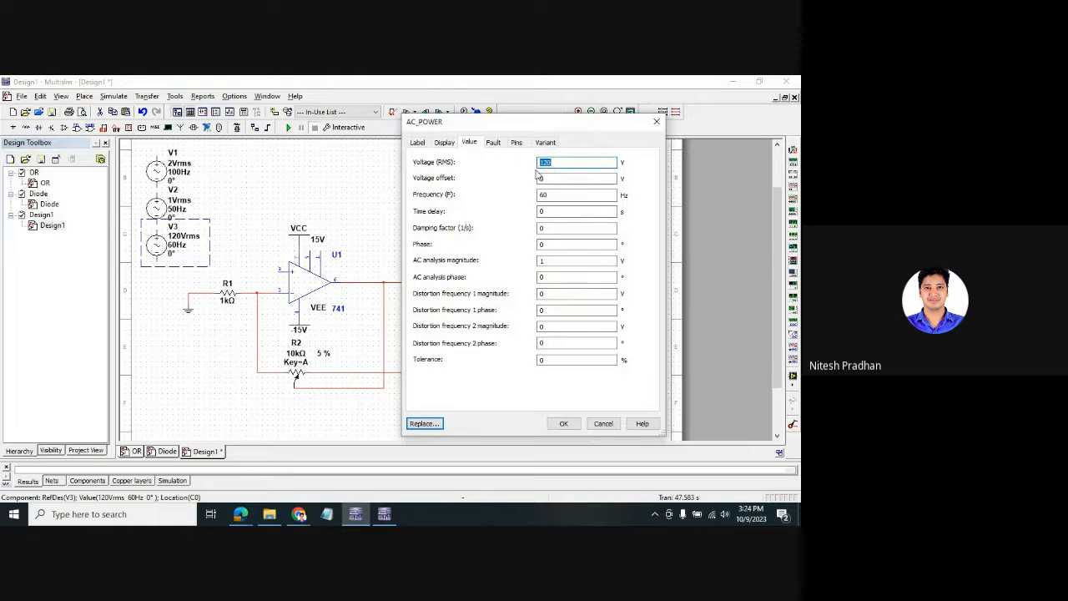
click(560, 193)
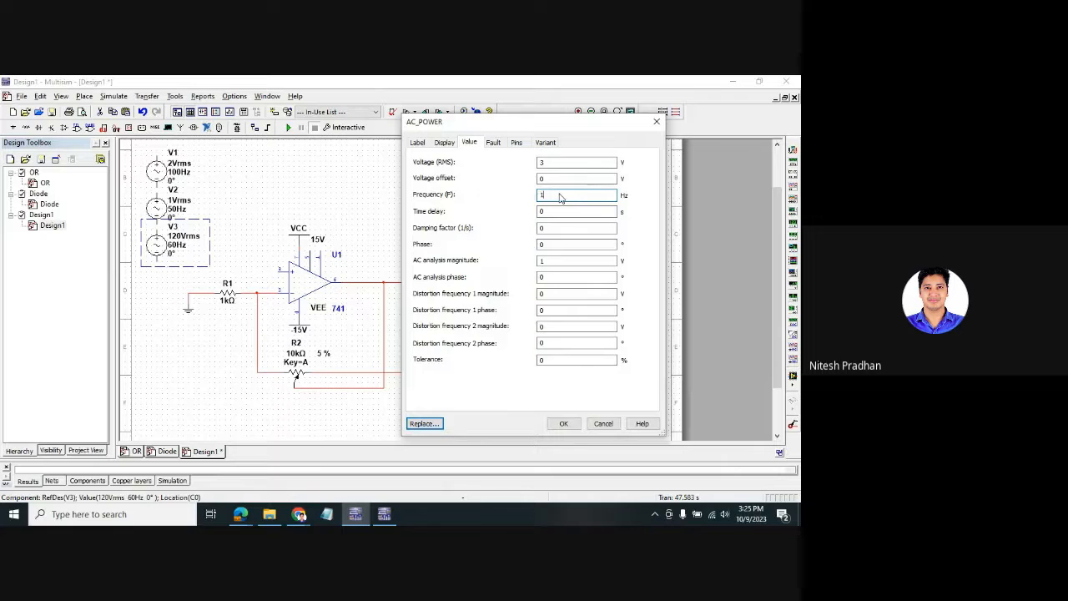
click(564, 423)
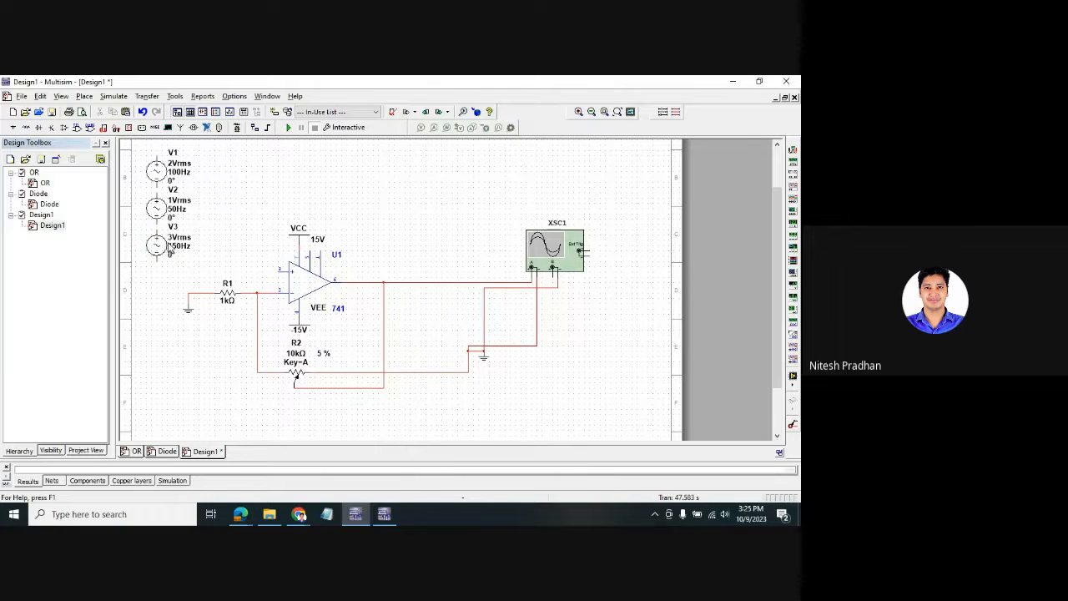
- Place 1k resistors R3, R4 and R5 beside V1–V3 and nudge V3 slightly lower
right_click(288, 199)
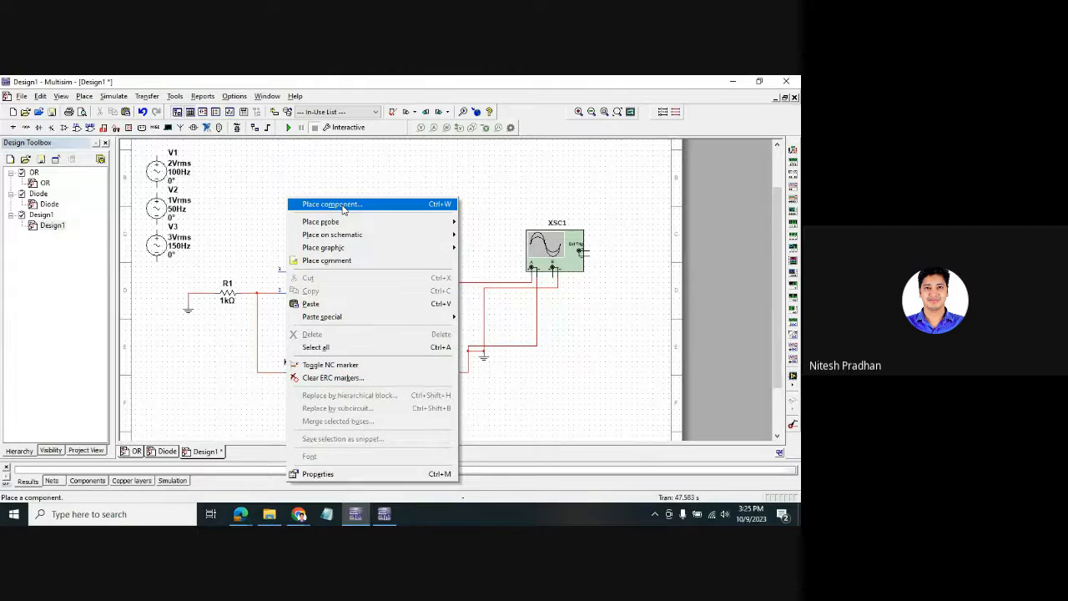
click(334, 204)
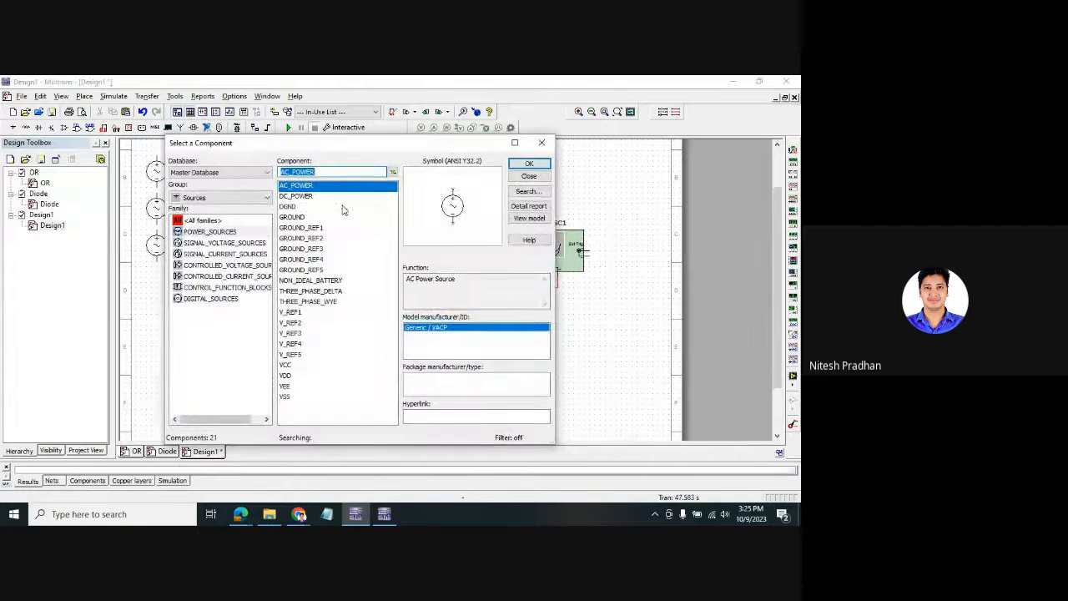
click(259, 198)
click(217, 221)
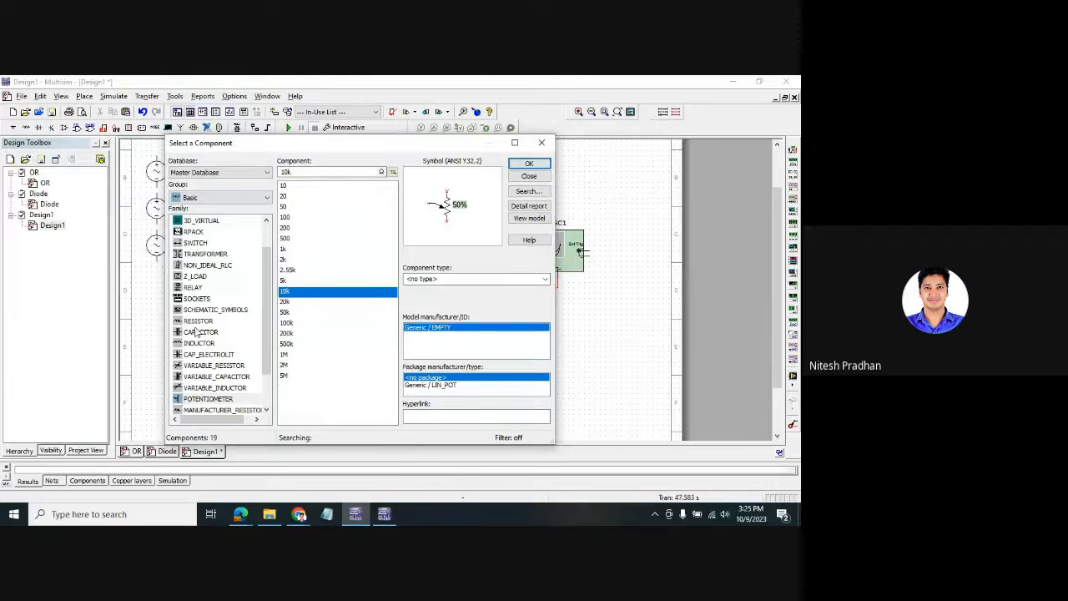
click(198, 321)
click(529, 164)
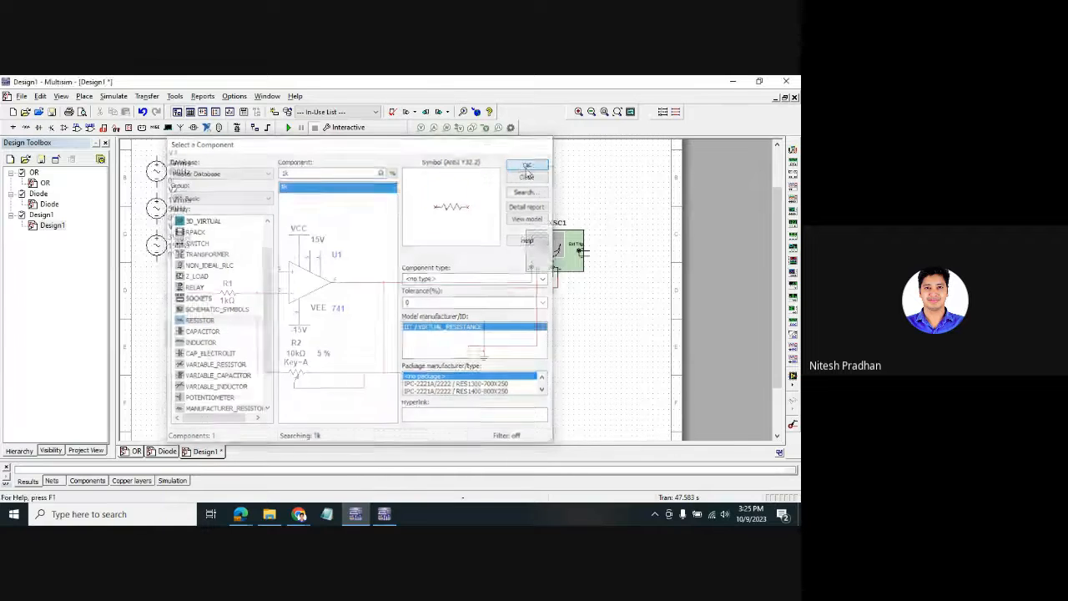
click(229, 170)
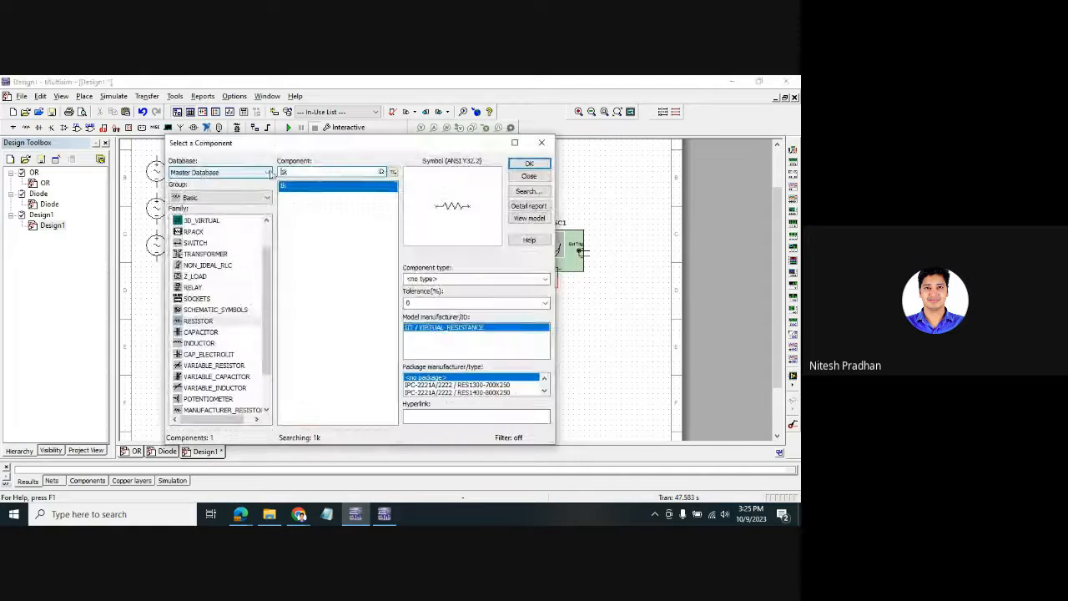
click(521, 144)
click(223, 210)
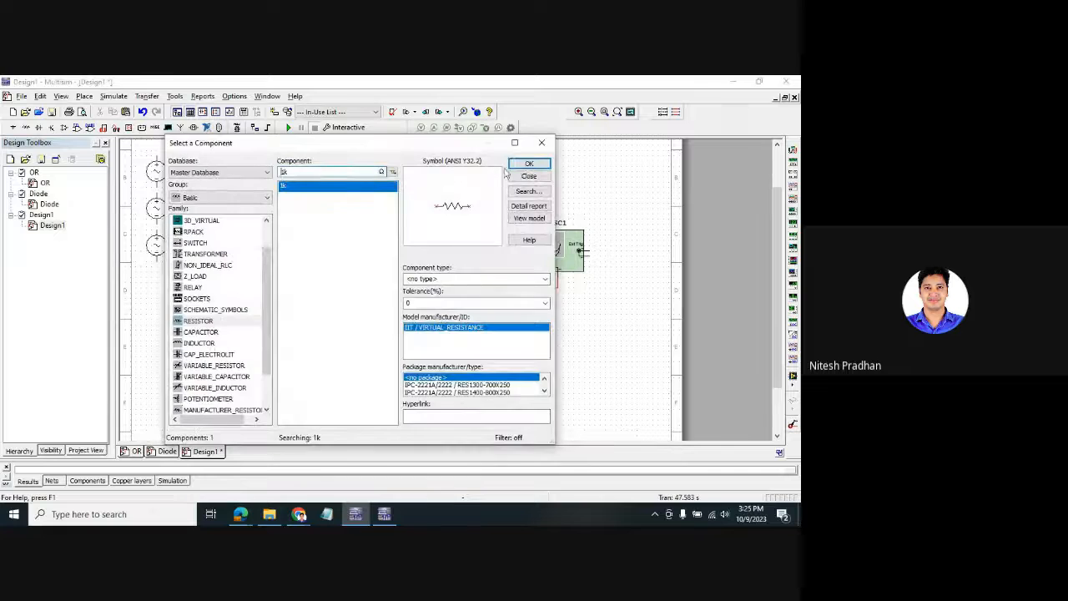
click(522, 165)
click(239, 241)
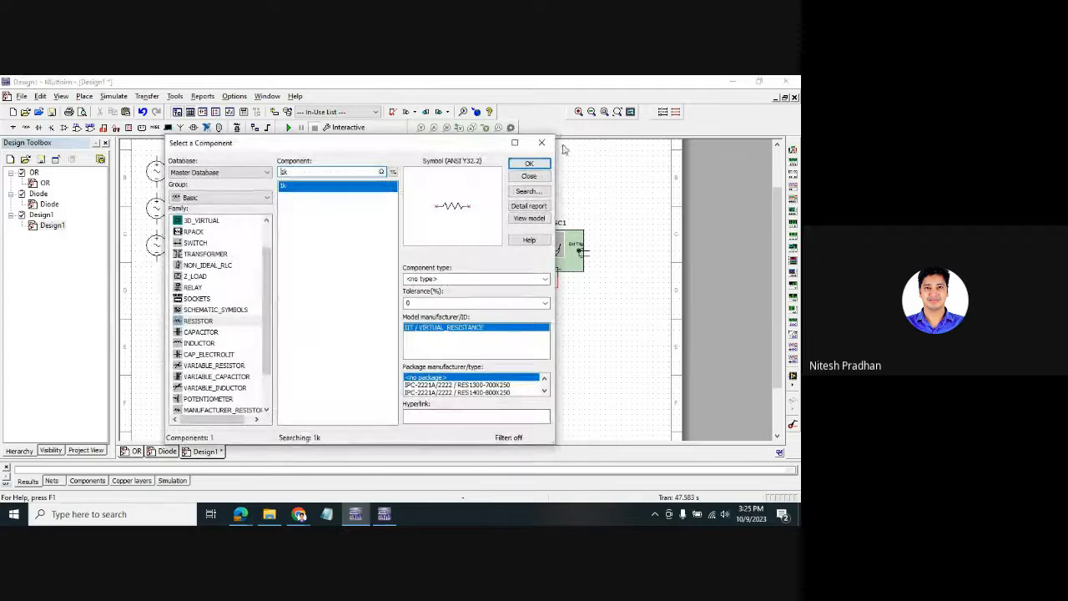
click(541, 143)
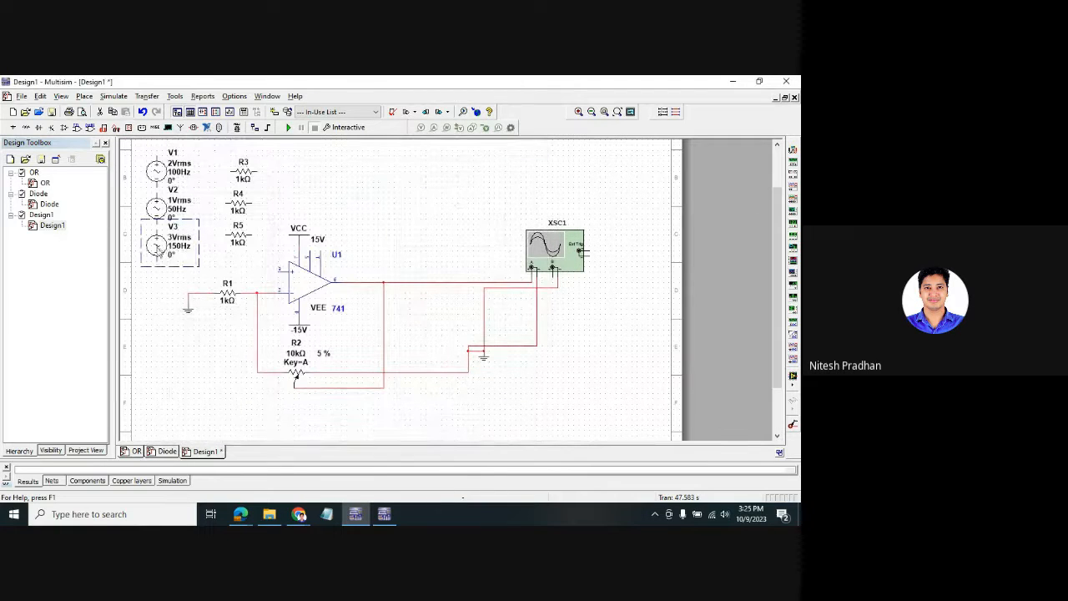
drag(155, 255, 155, 266)
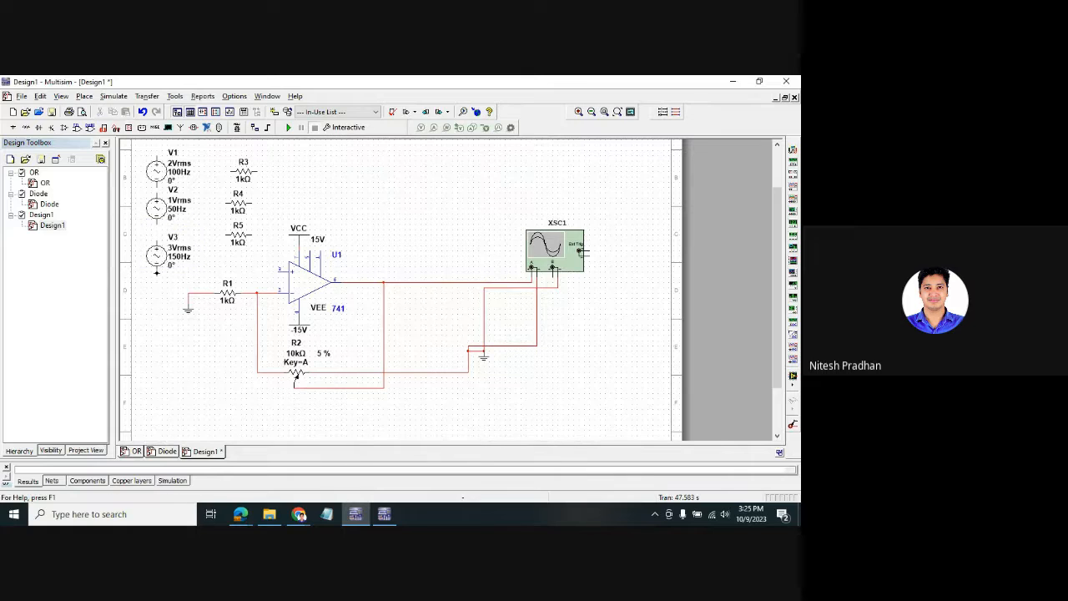
- Ground the sources' lower pins and wire V1–V3's top pins to R3–R5
click(156, 272)
click(192, 293)
click(156, 293)
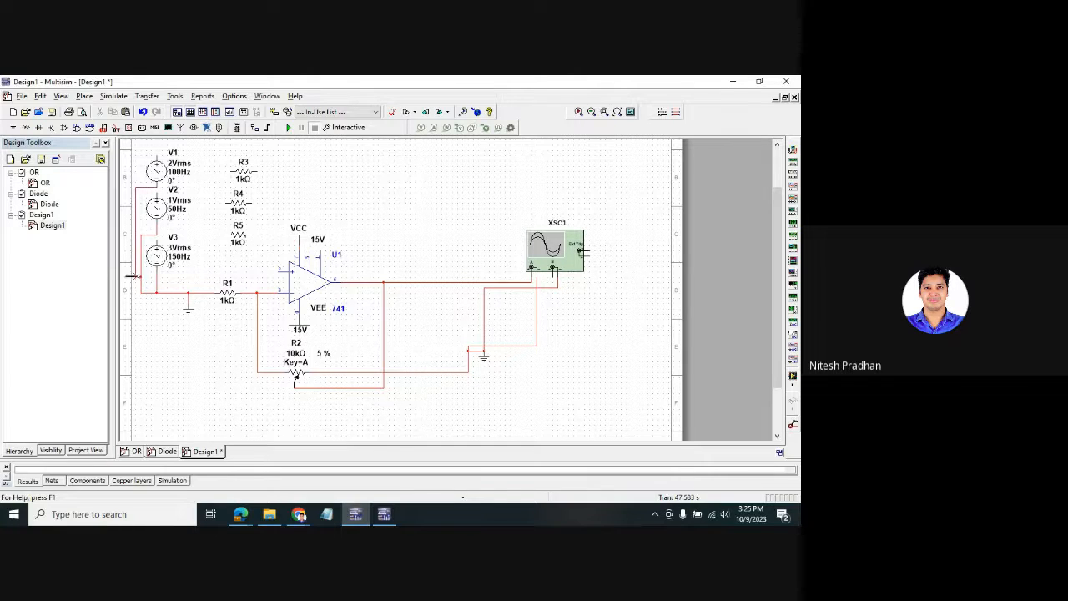
click(156, 157)
click(156, 191)
click(156, 237)
click(227, 235)
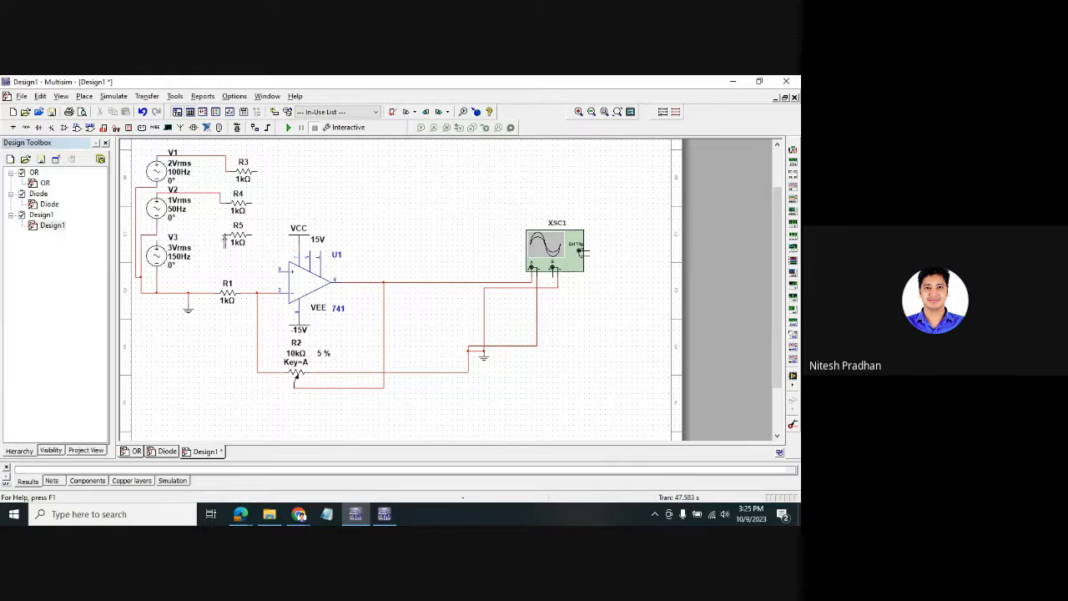
- Join R3, R4 and R5 to the op-amp's inverting input, then open XSC1 and run
click(258, 172)
click(279, 269)
click(272, 202)
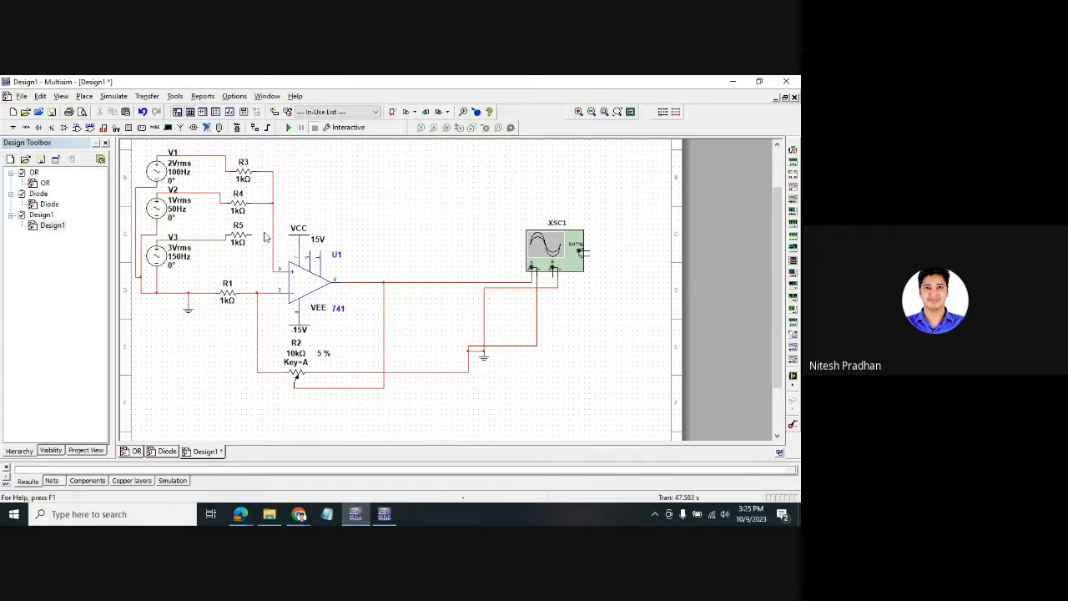
click(273, 236)
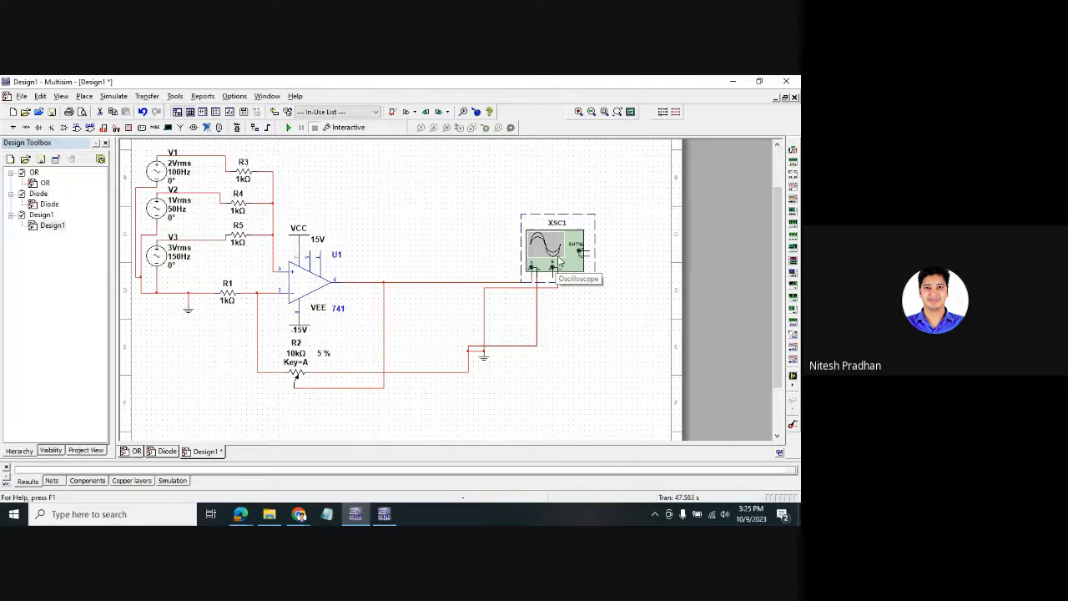
double_click(558, 261)
click(288, 127)
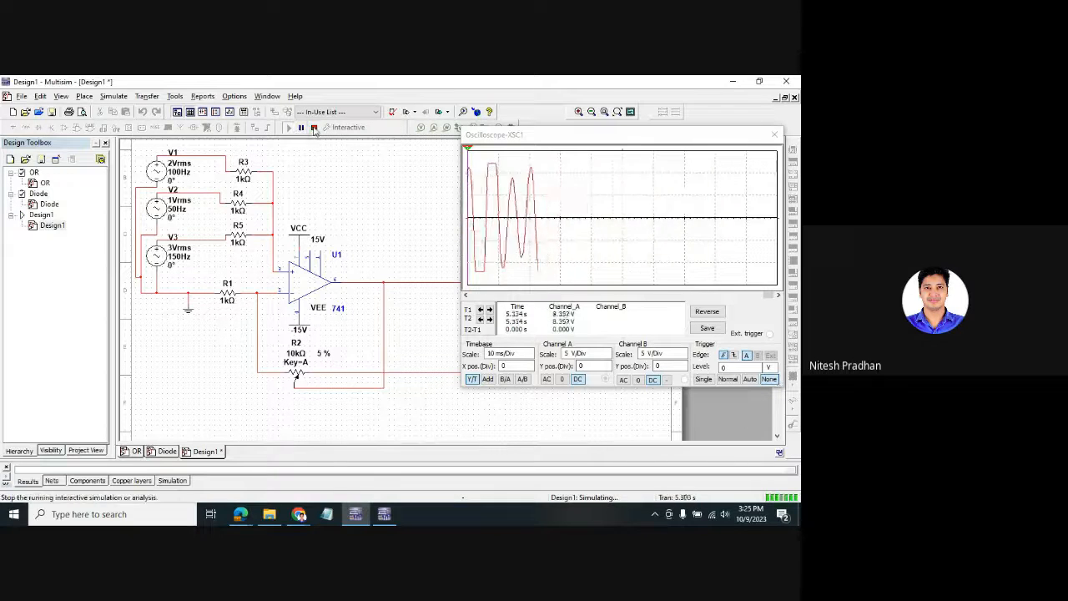
- Stop the simulation and set source V1's frequency to 1000 Hz
click(314, 128)
double_click(182, 172)
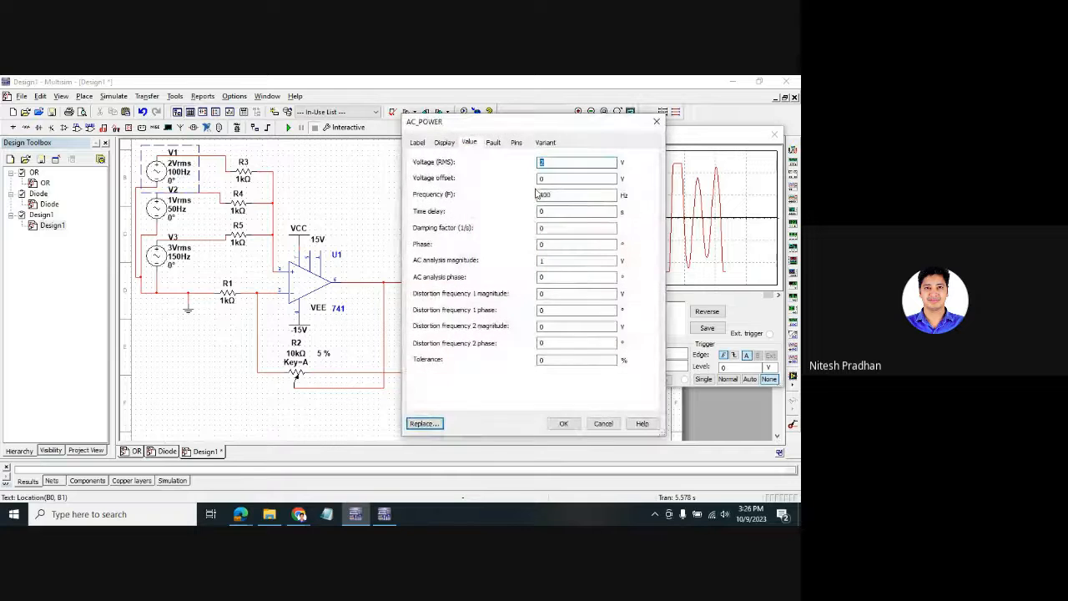
click(559, 195)
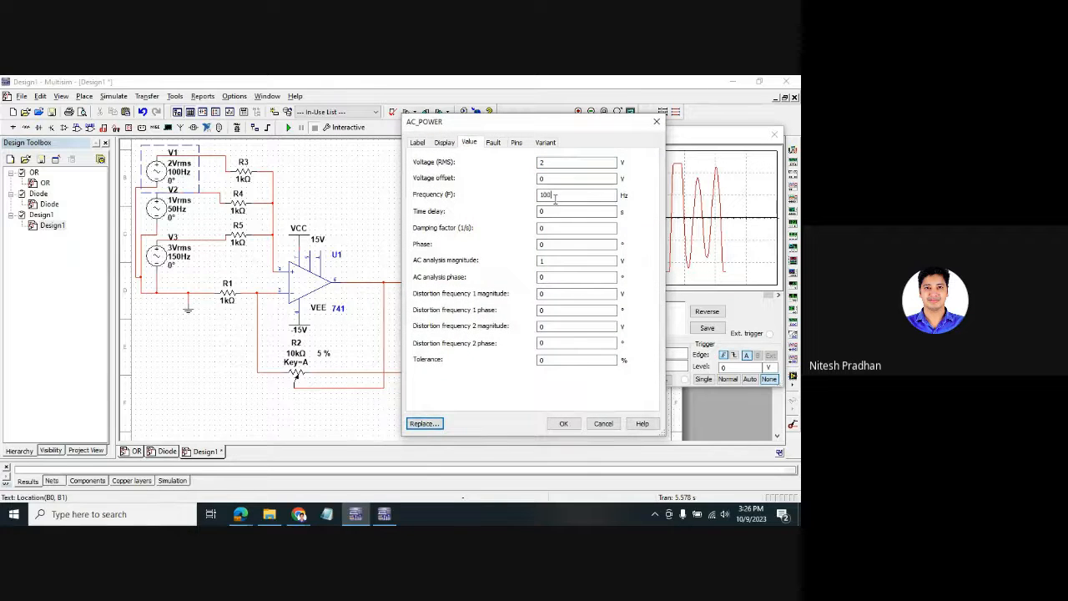
double_click(181, 216)
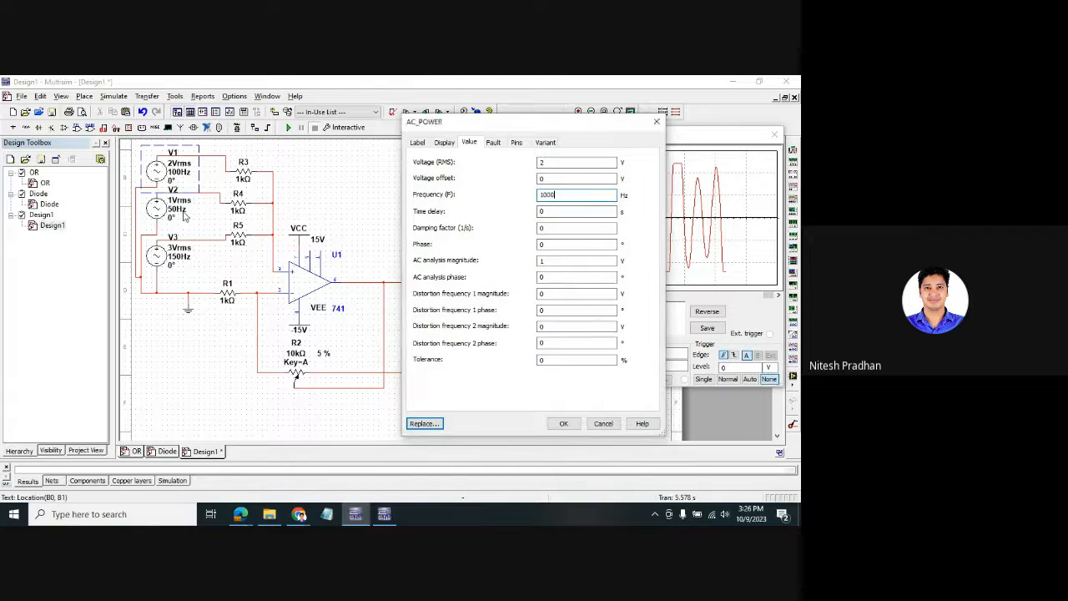
click(563, 423)
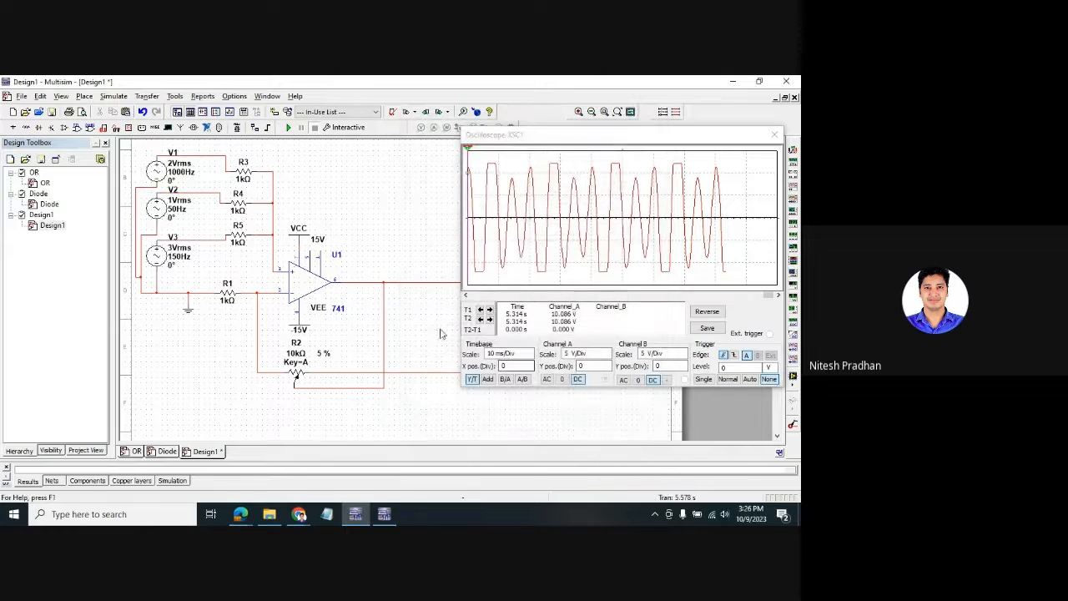
- Set source V2's frequency to 500 Hz and V3's to 100 Hz
double_click(171, 207)
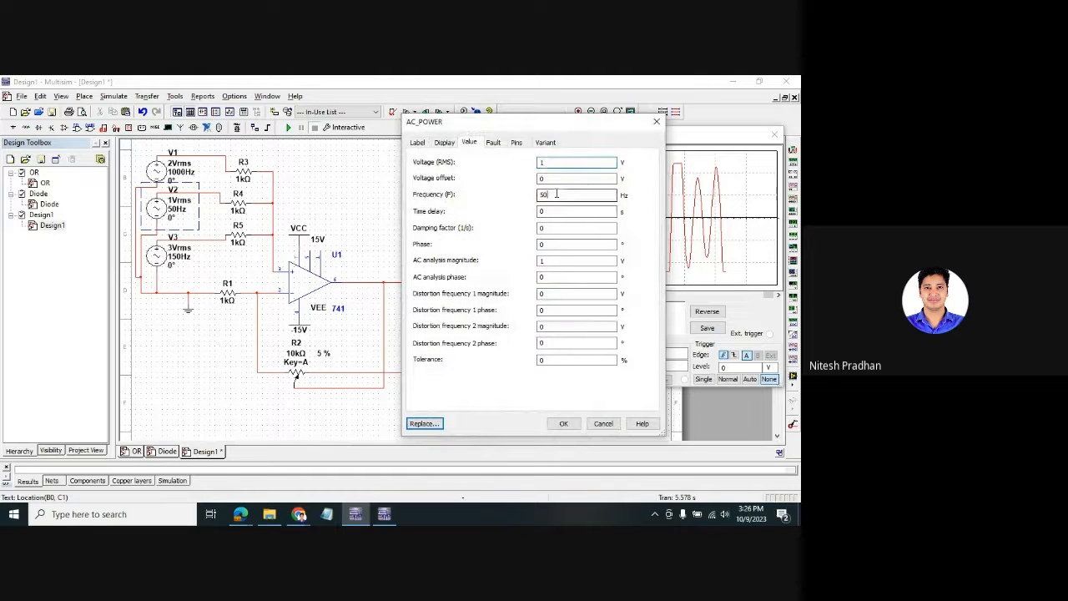
click(563, 423)
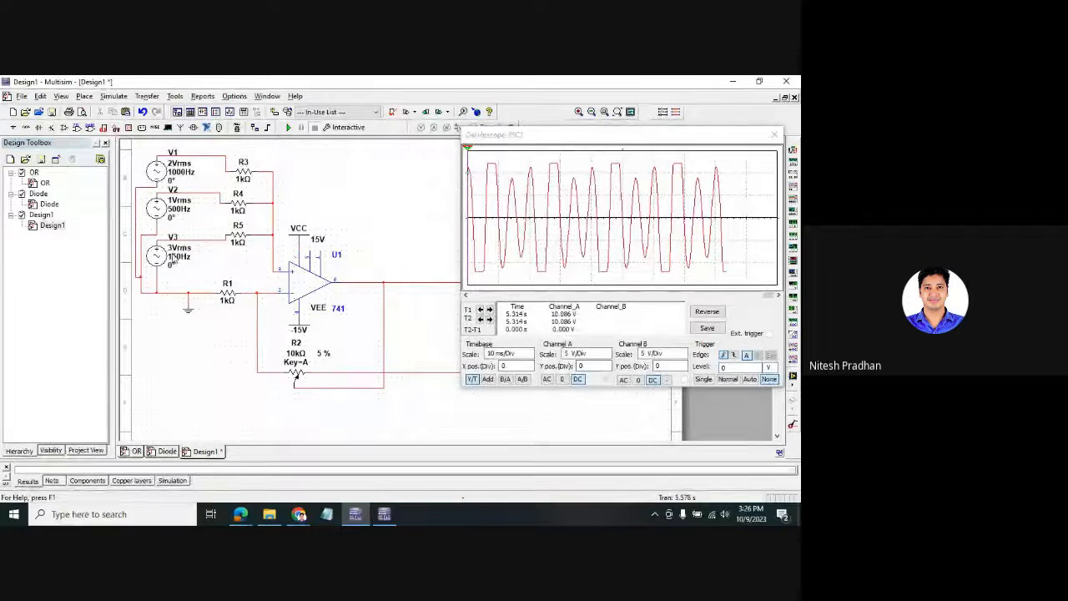
double_click(177, 249)
double_click(576, 195)
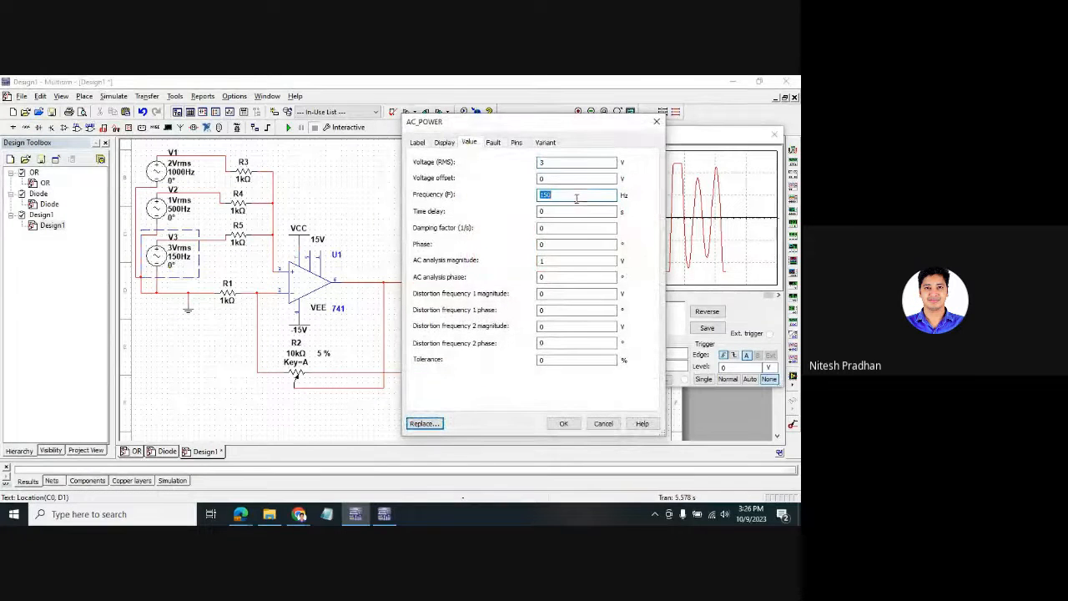
text(100)
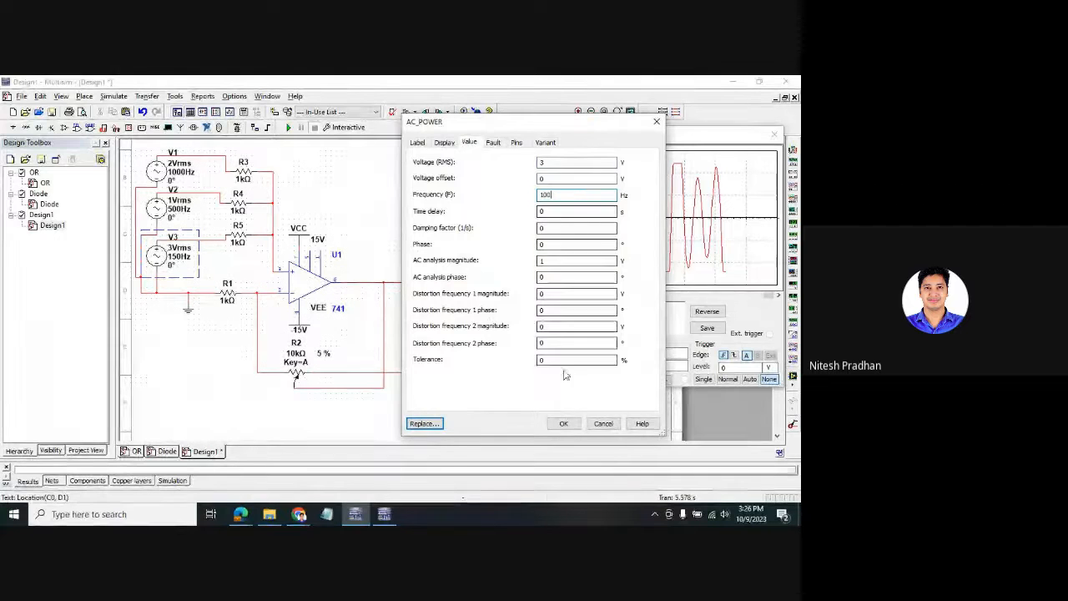
click(563, 423)
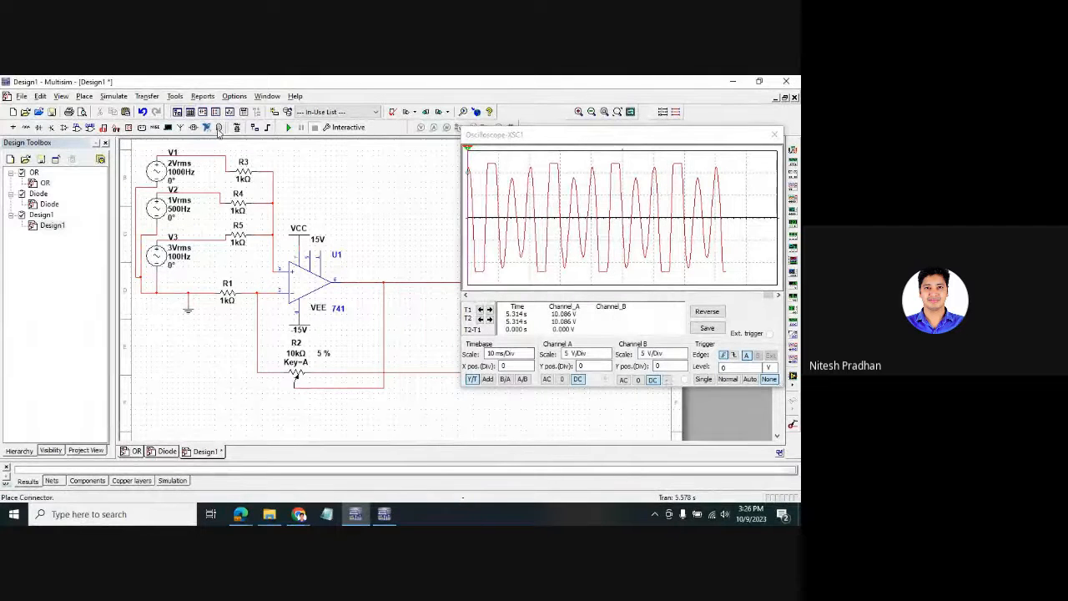
- Rerun the simulation and enlarge and reposition the oscilloscope window
click(288, 128)
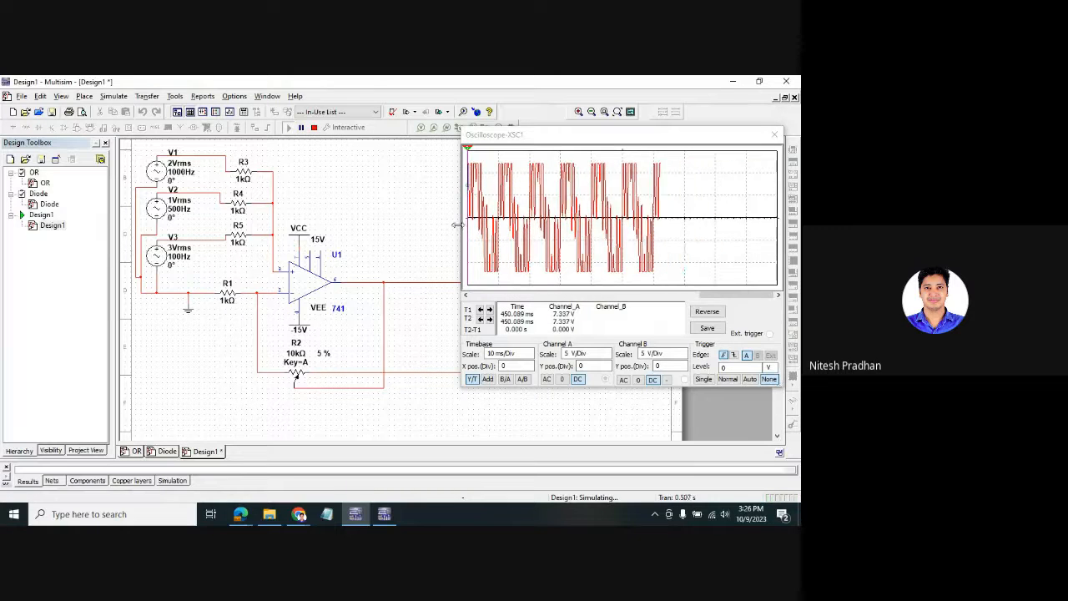
drag(462, 230, 257, 200)
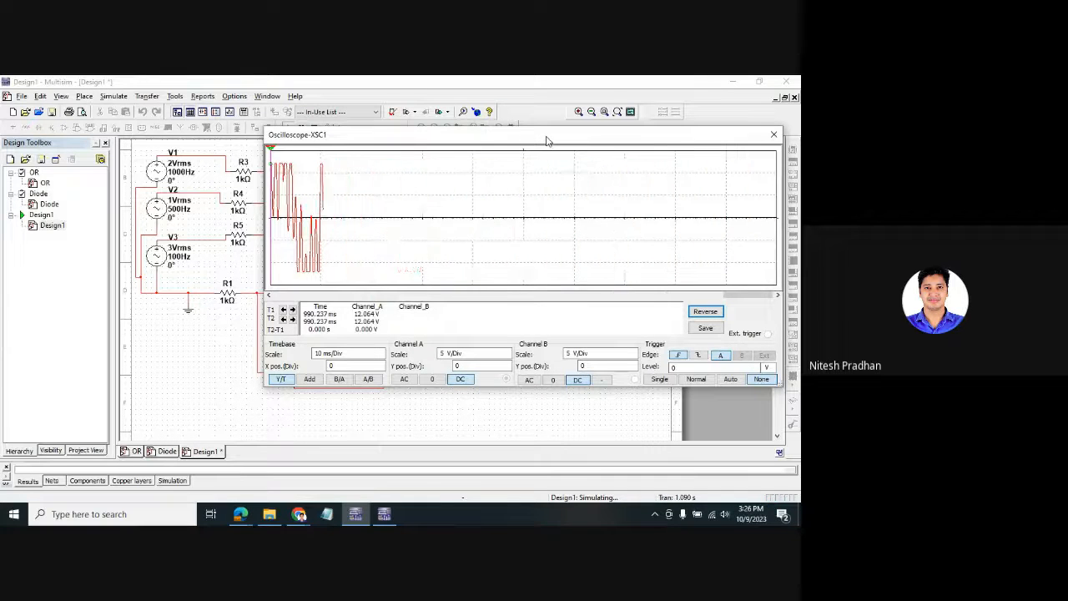
mouse_move(545, 140)
mouse_down()
mouse_move(529, 215)
mouse_move(444, 287)
mouse_move(587, 81)
mouse_move(607, 107)
mouse_up()
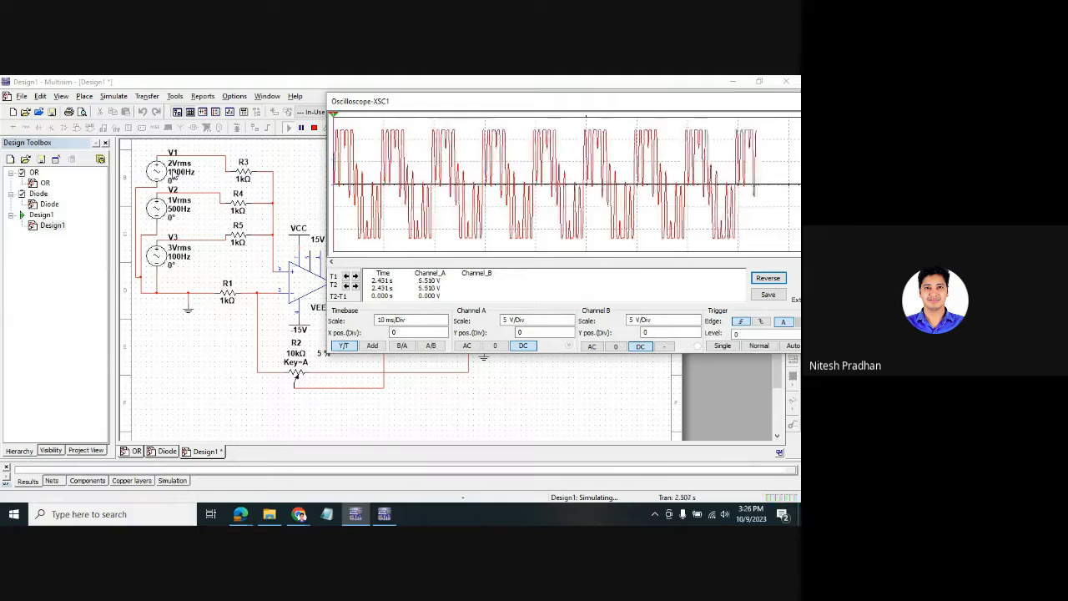
- Stop the simulation and set V1's voltage to 1 Vrms
click(314, 128)
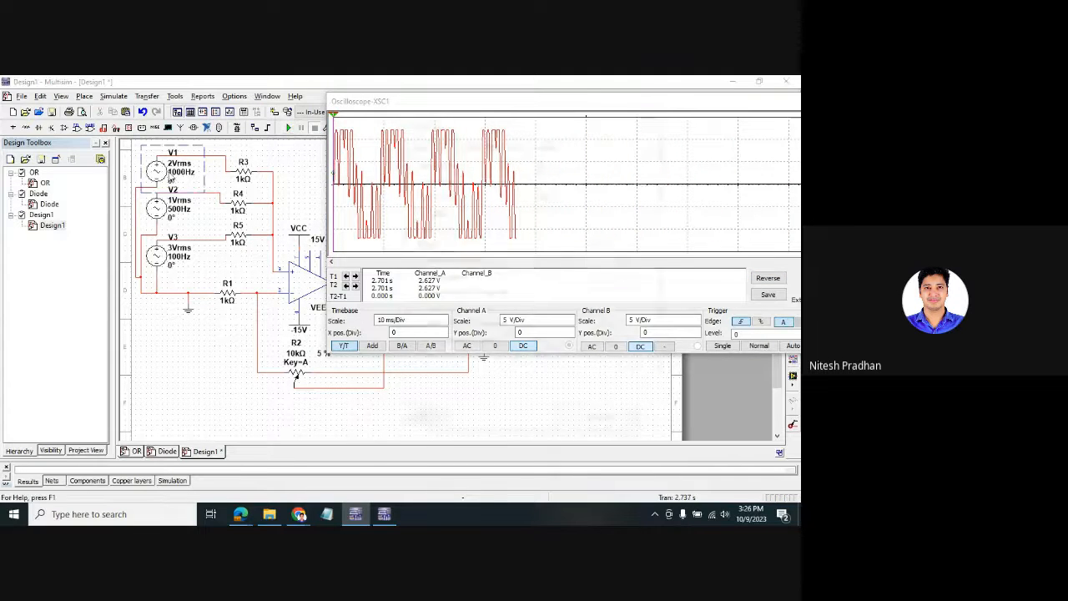
double_click(170, 176)
key(BackSpace)
text(1)
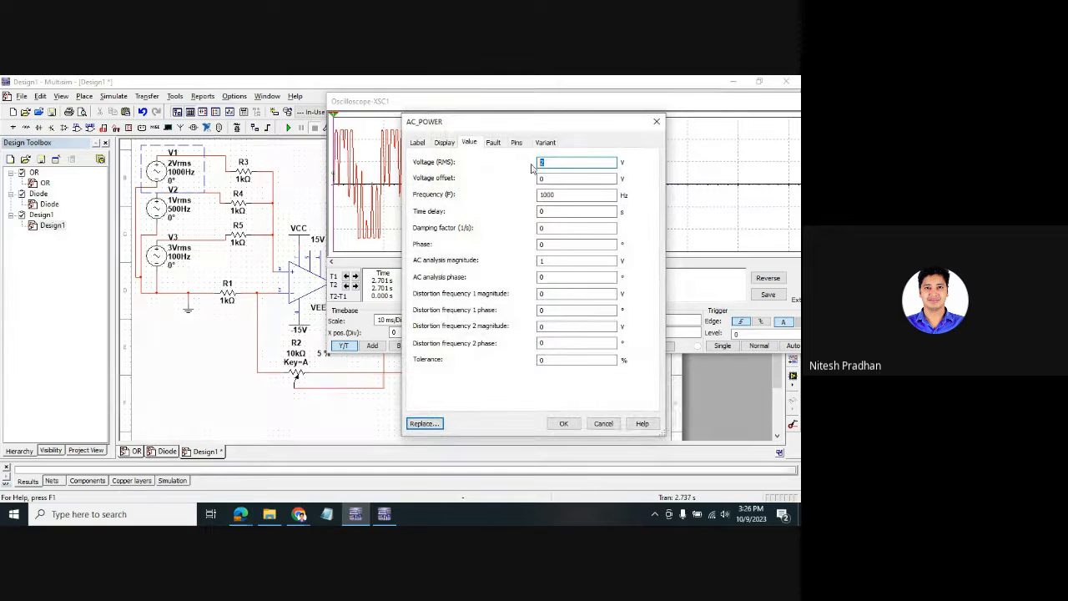
click(563, 423)
- Set V3's voltage to 1 Vrms and rerun the simulation
click(158, 259)
double_click(158, 258)
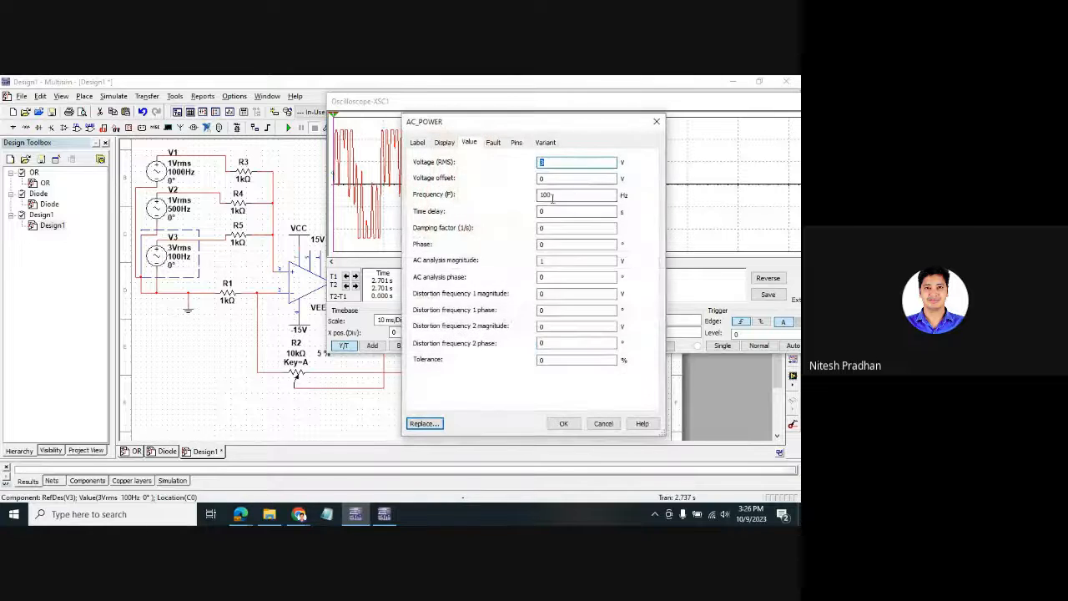
text(1)
click(564, 423)
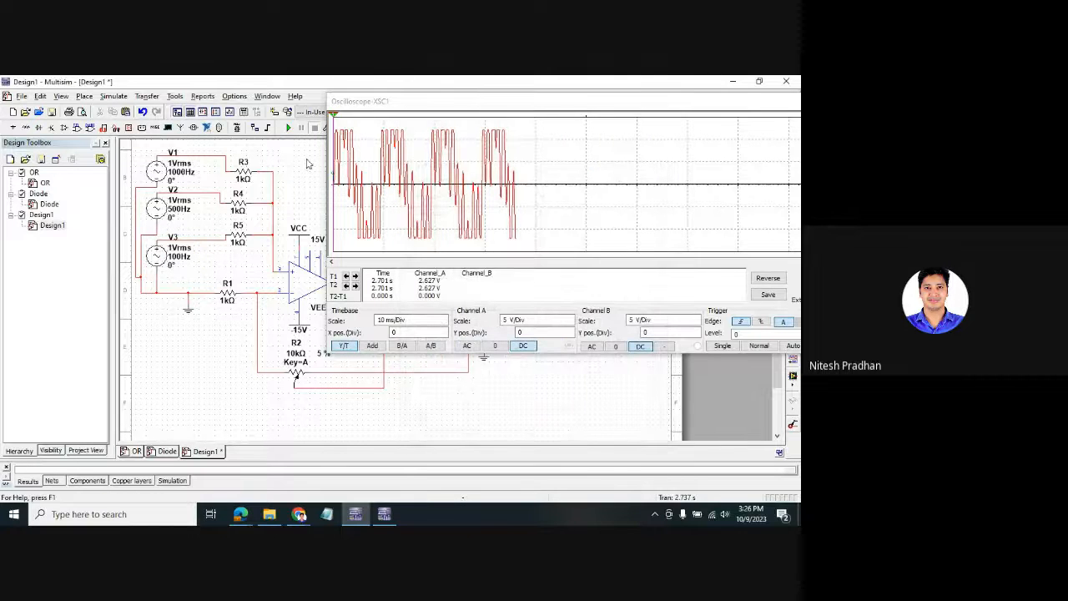
click(288, 127)
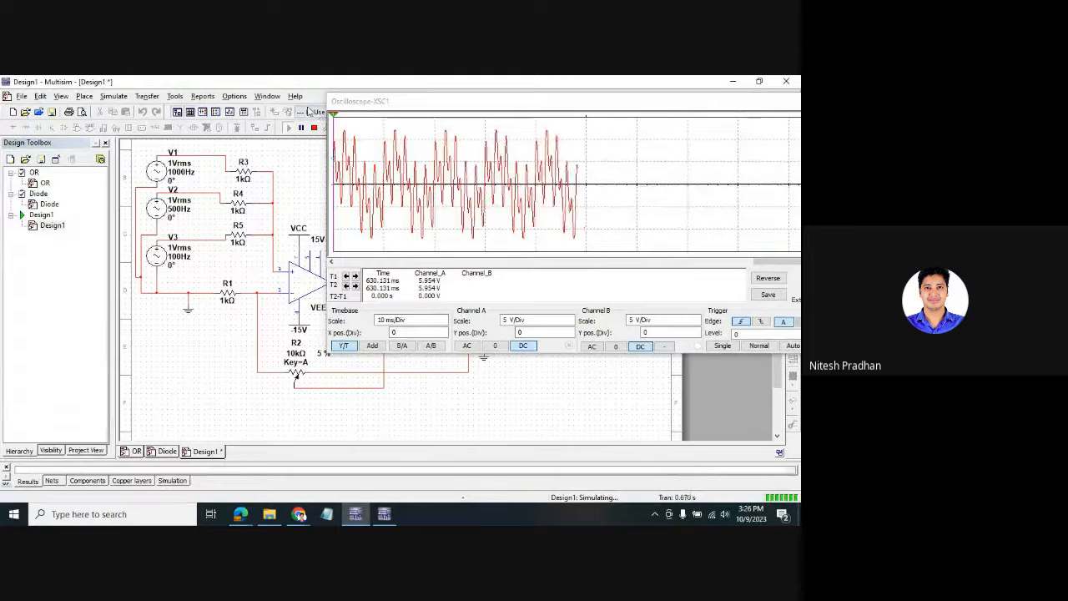
- Stop the simulation, reduce XSC1's timebase to 2 ms/Div, then close the scope window
click(420, 186)
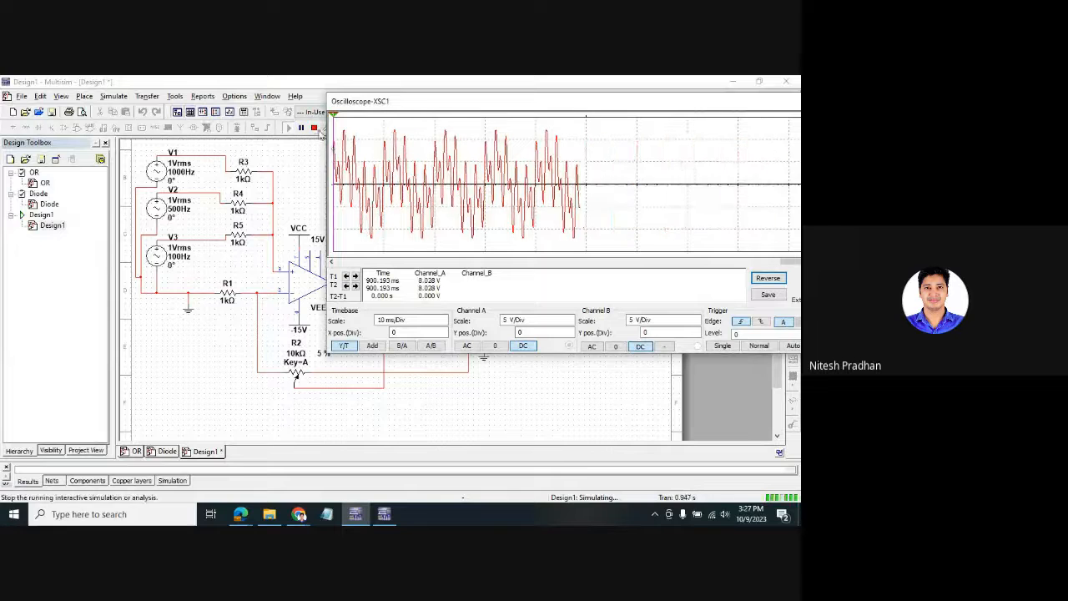
click(316, 127)
drag(731, 110, 527, 118)
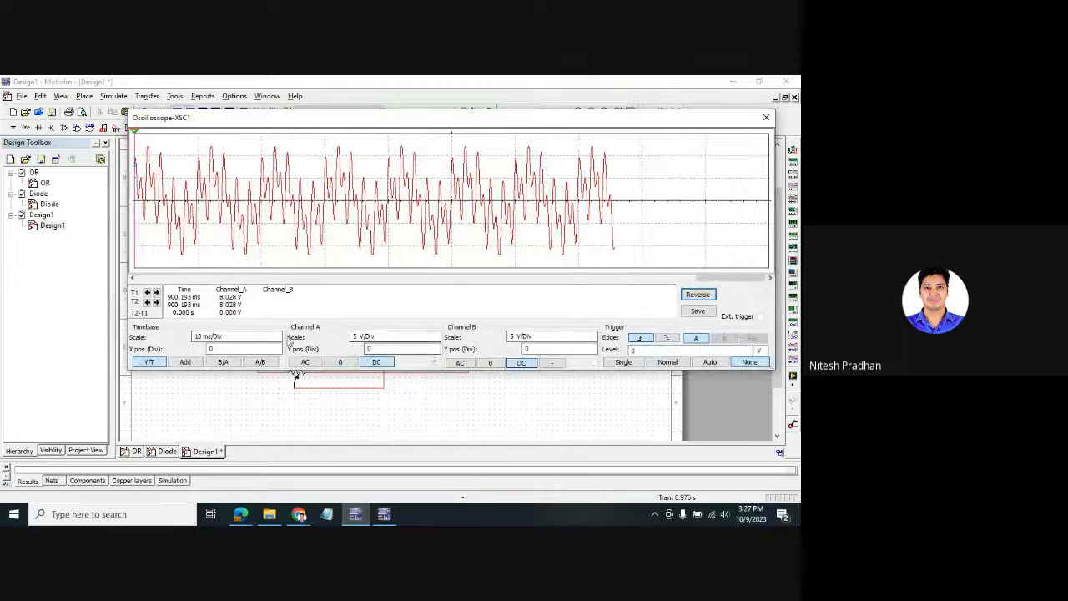
click(209, 338)
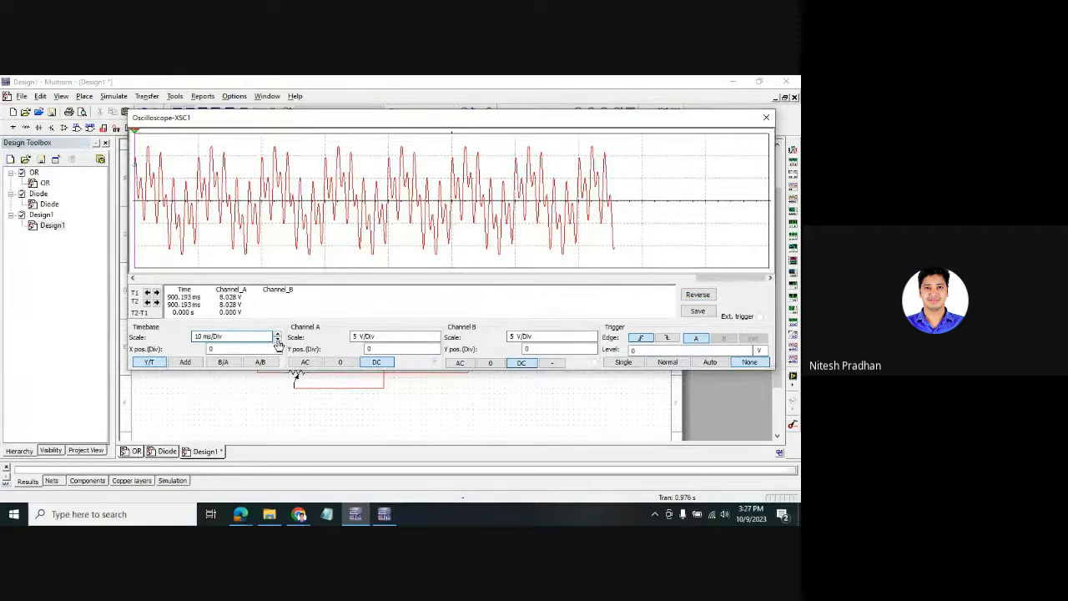
click(278, 340)
click(278, 340)
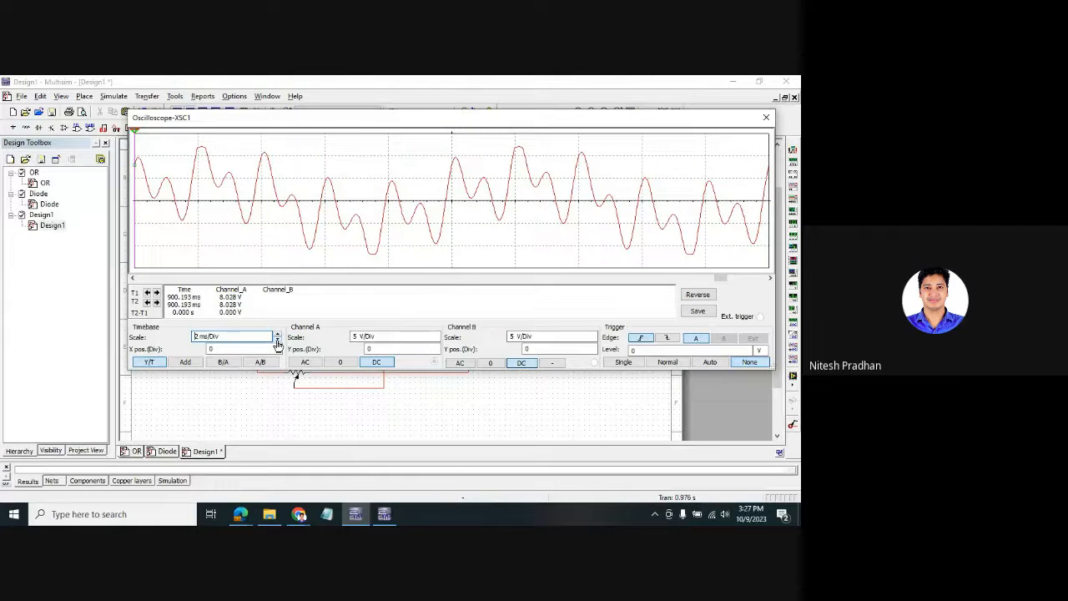
click(766, 117)
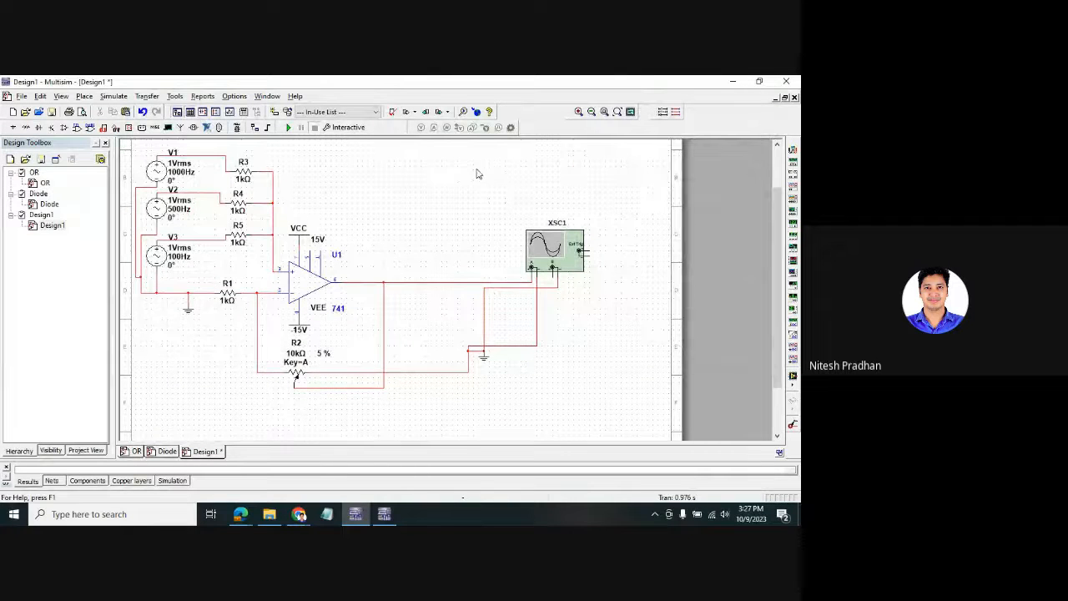
drag(477, 173, 592, 389)
scroll(601, 274, up, 2)
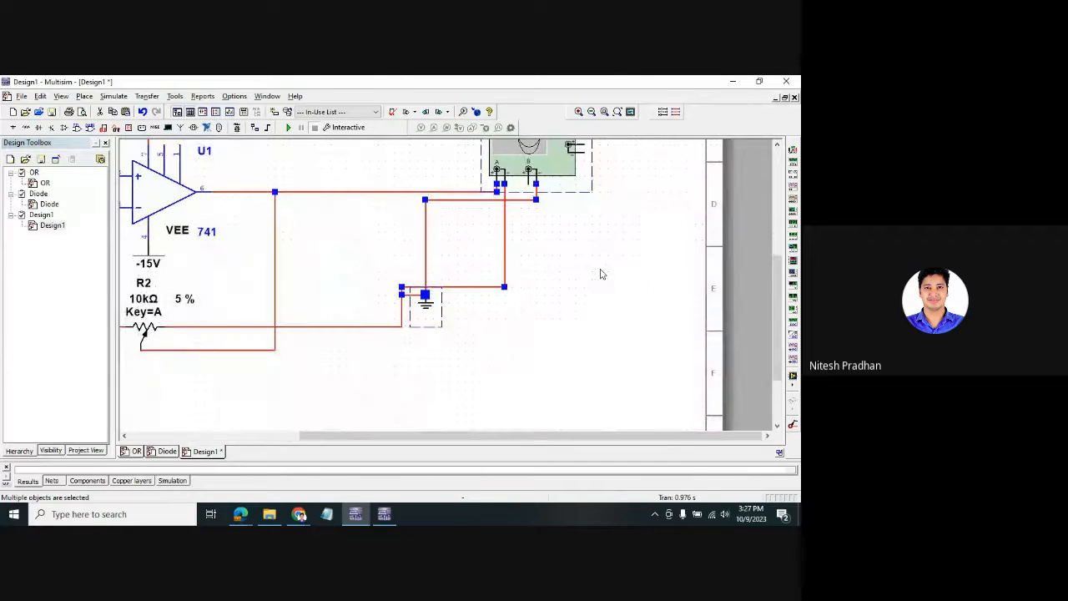
scroll(601, 274, down, 3)
drag(770, 284, 772, 196)
click(413, 182)
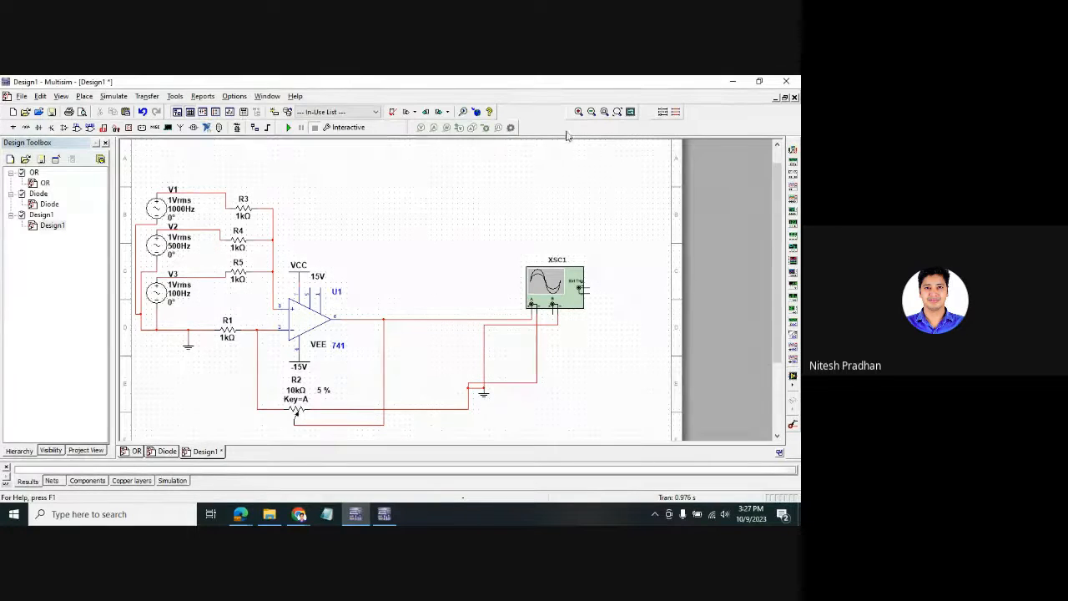
key(alt+Tab)
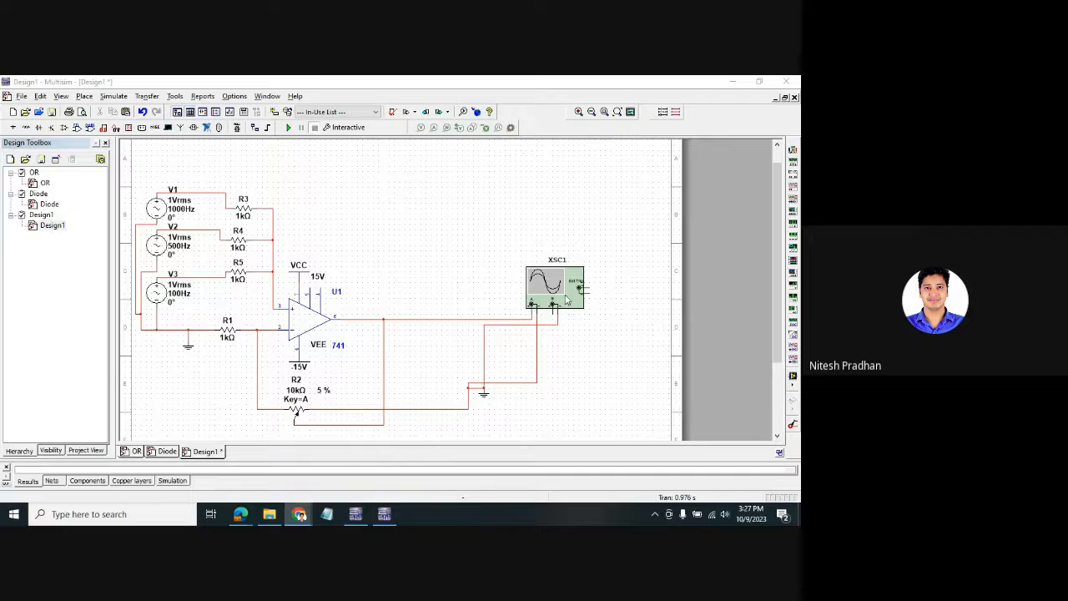
- Delete oscilloscope XSC1 and the old potentiometer R2 along with their wires
click(566, 298)
key(Delete)
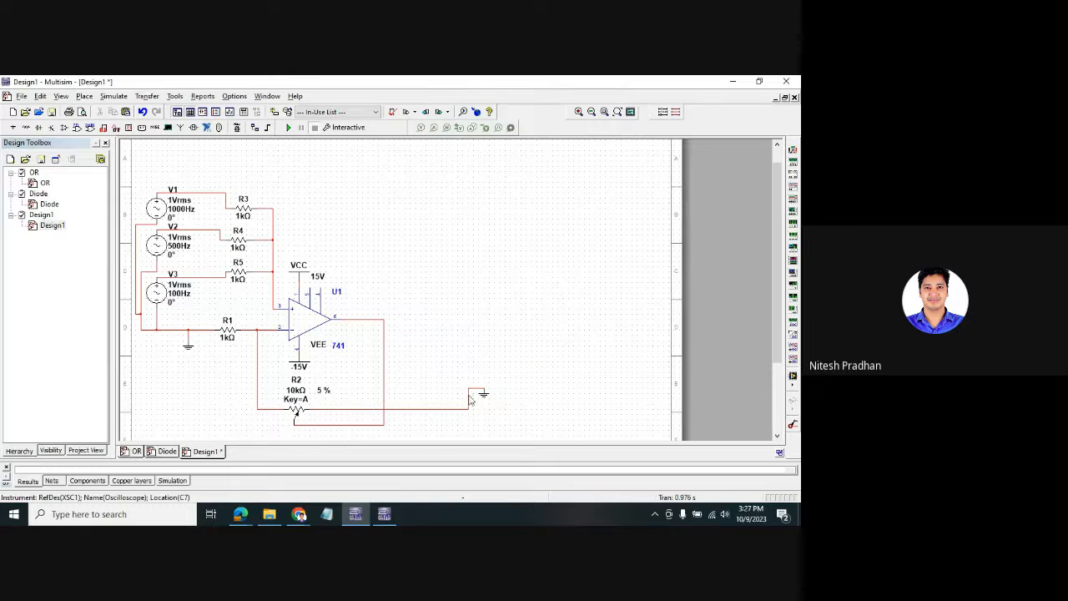
click(484, 397)
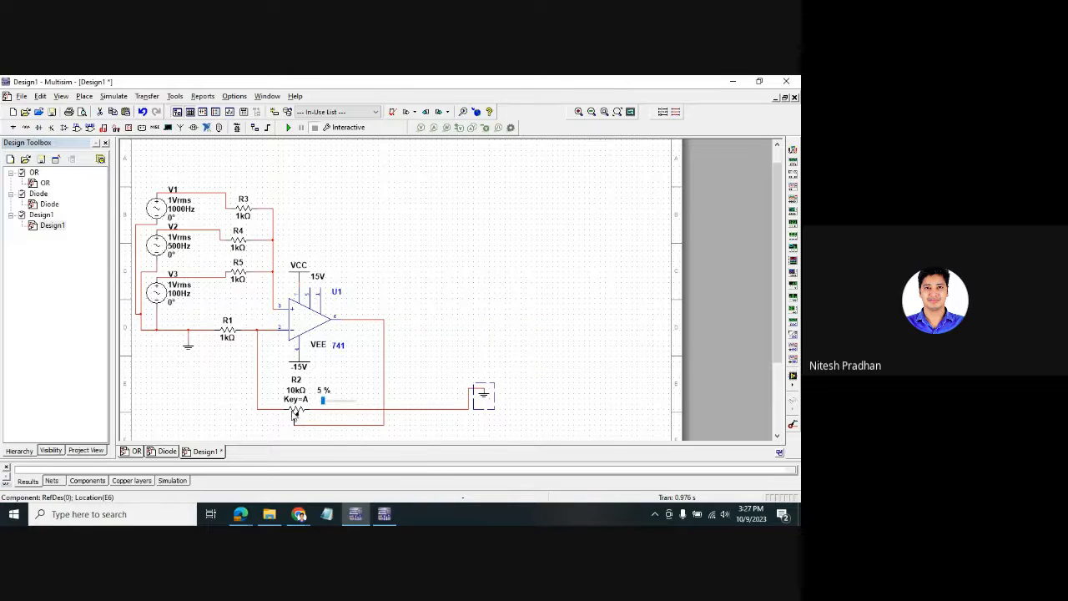
click(295, 413)
key(Delete)
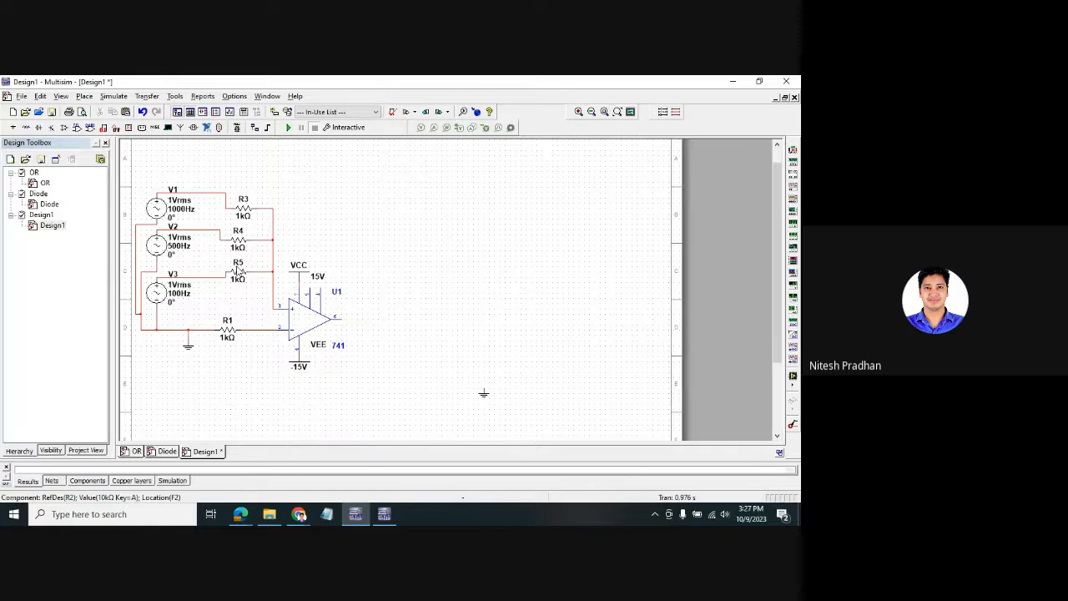
- Place a copy of 1kΩ R5 as new R2, wired from U1's inverting input to output
click(240, 280)
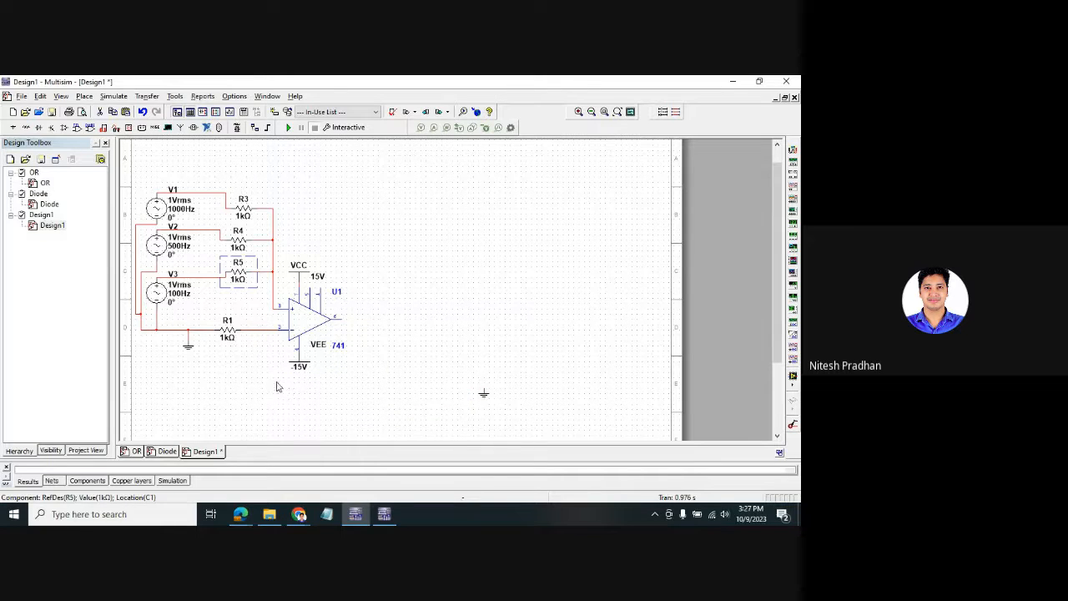
key(ctrl+c)
key(ctrl+v)
click(296, 397)
click(267, 328)
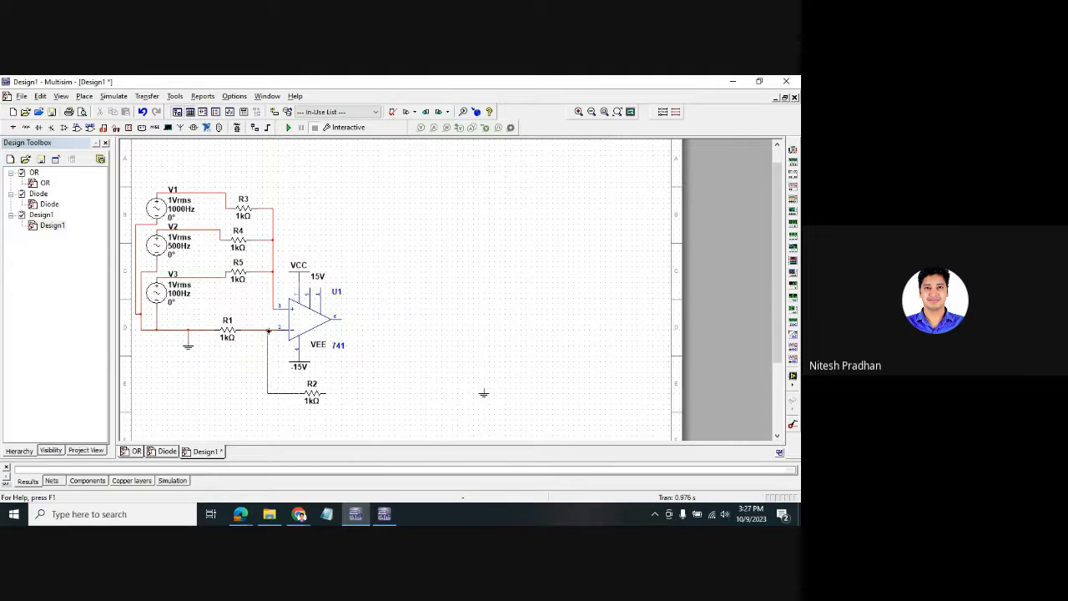
click(302, 393)
click(328, 393)
click(336, 319)
right_click(565, 306)
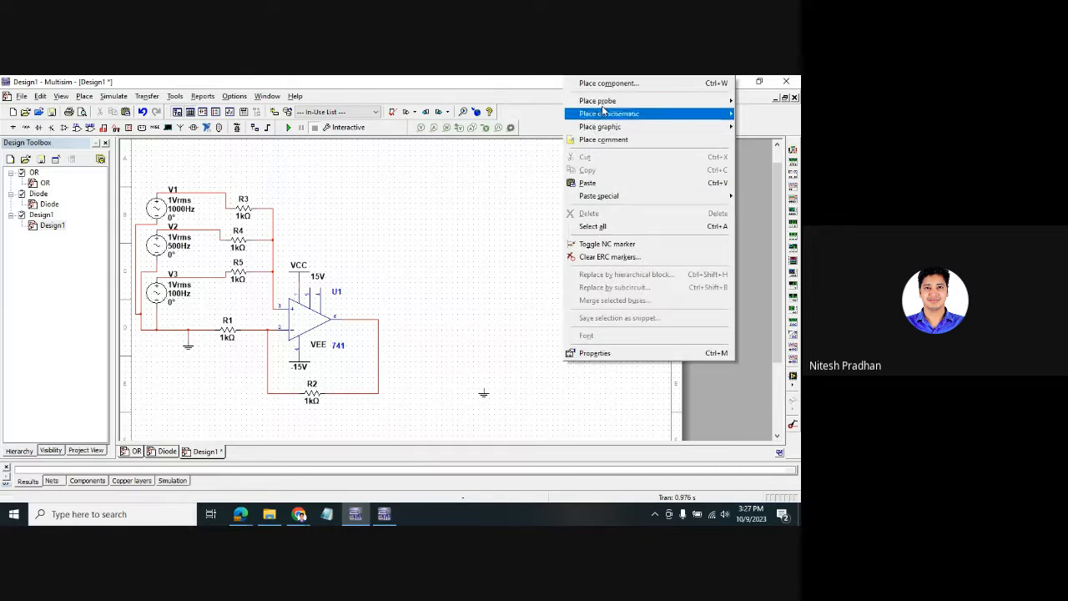
- Duplicate U1 as a second 741, U2, to the right and give it a VCC 15V supply
click(294, 326)
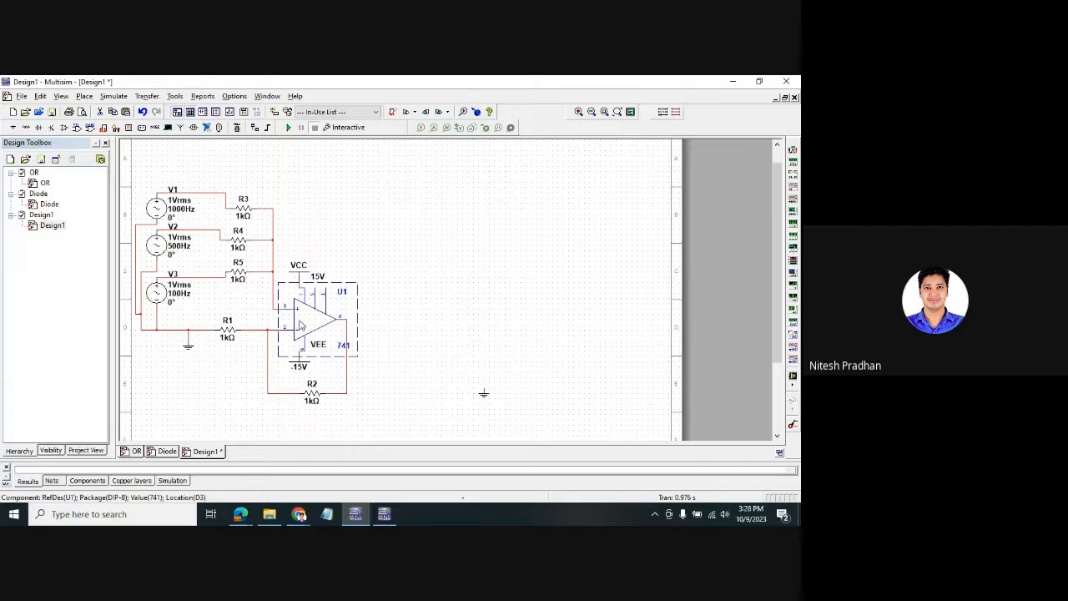
key(ctrl+c)
key(ctrl+v)
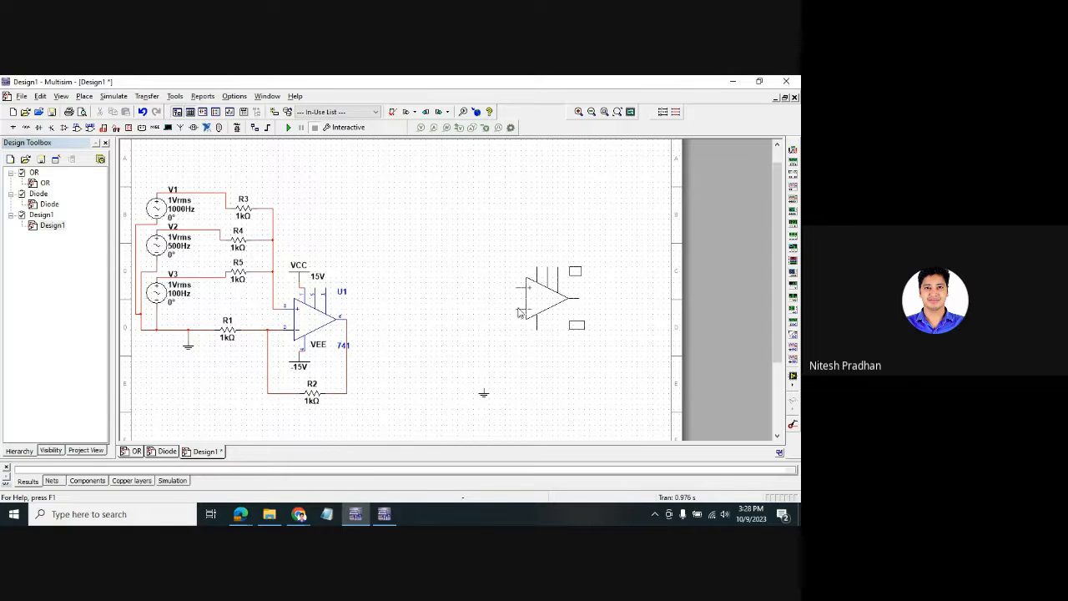
click(495, 325)
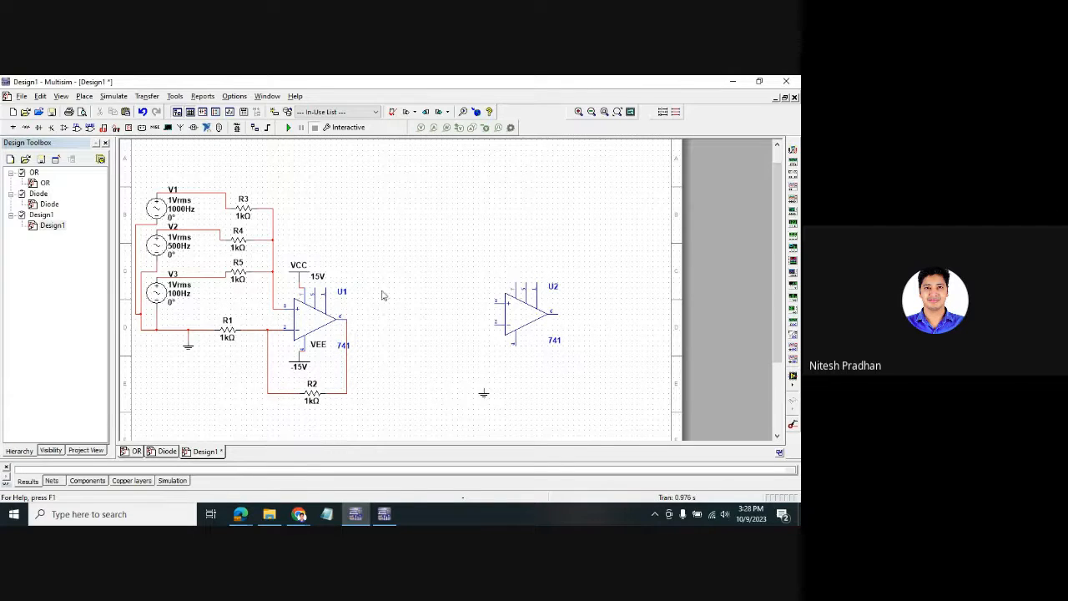
click(303, 280)
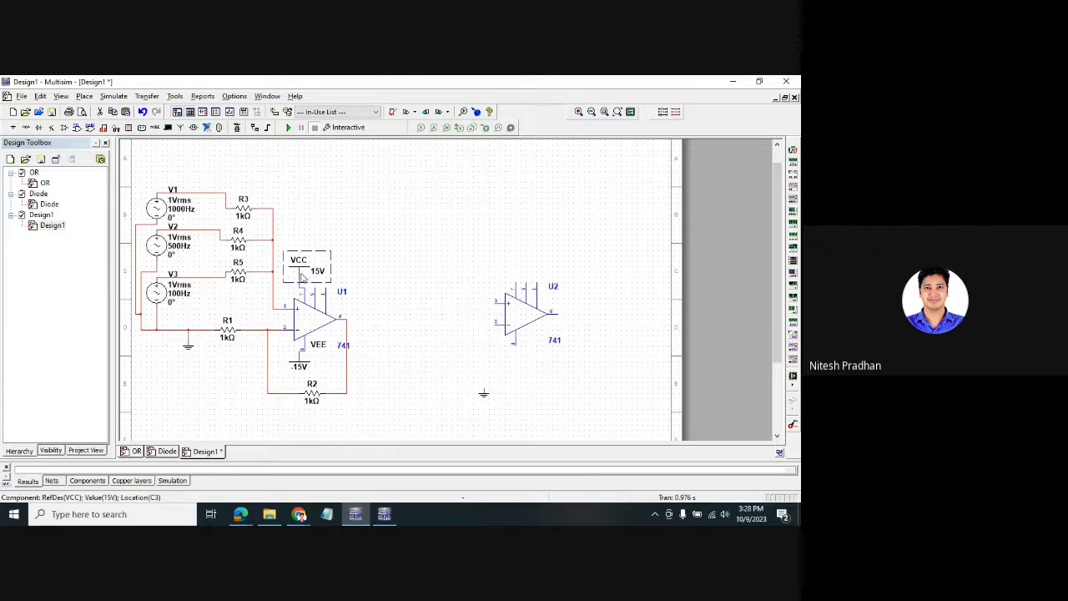
key(ctrl+c)
key(ctrl+v)
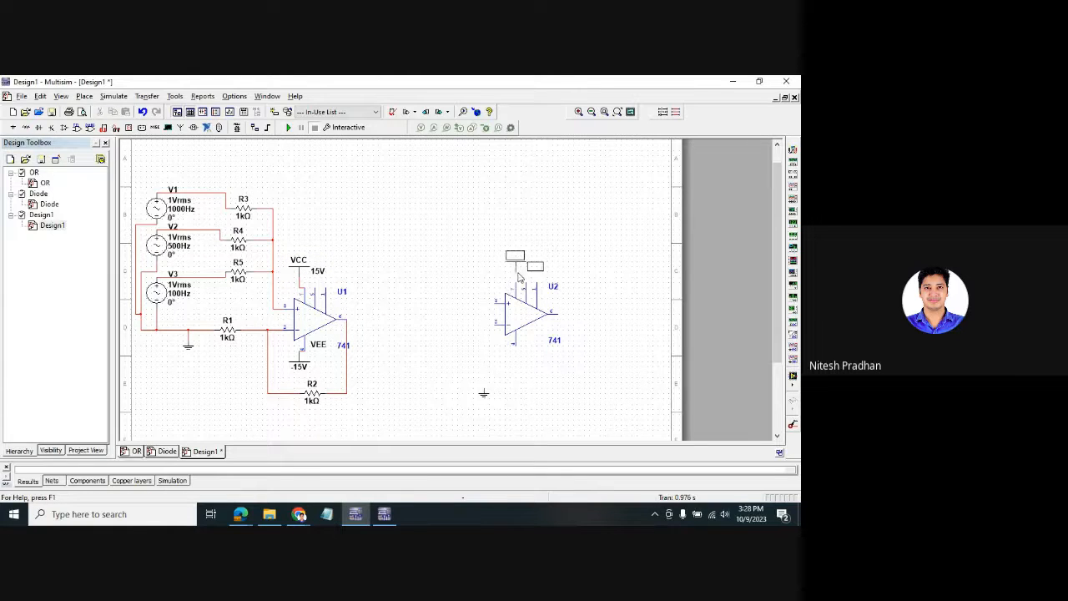
drag(518, 282, 517, 266)
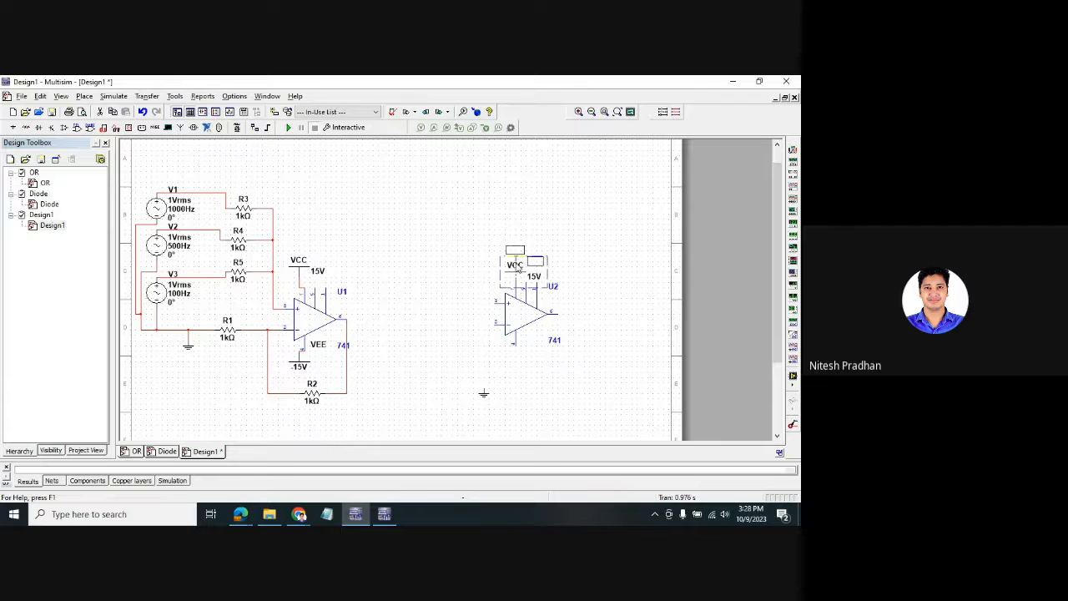
- Add a VEE -15V supply at U2's negative pin and tidy the nearby parts
click(300, 368)
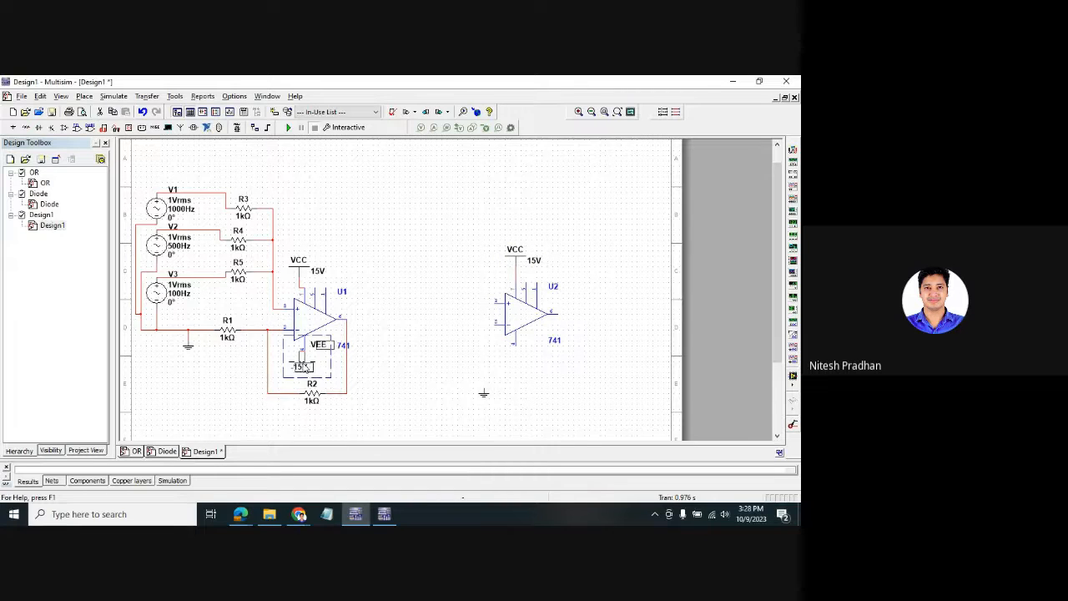
drag(306, 367, 307, 369)
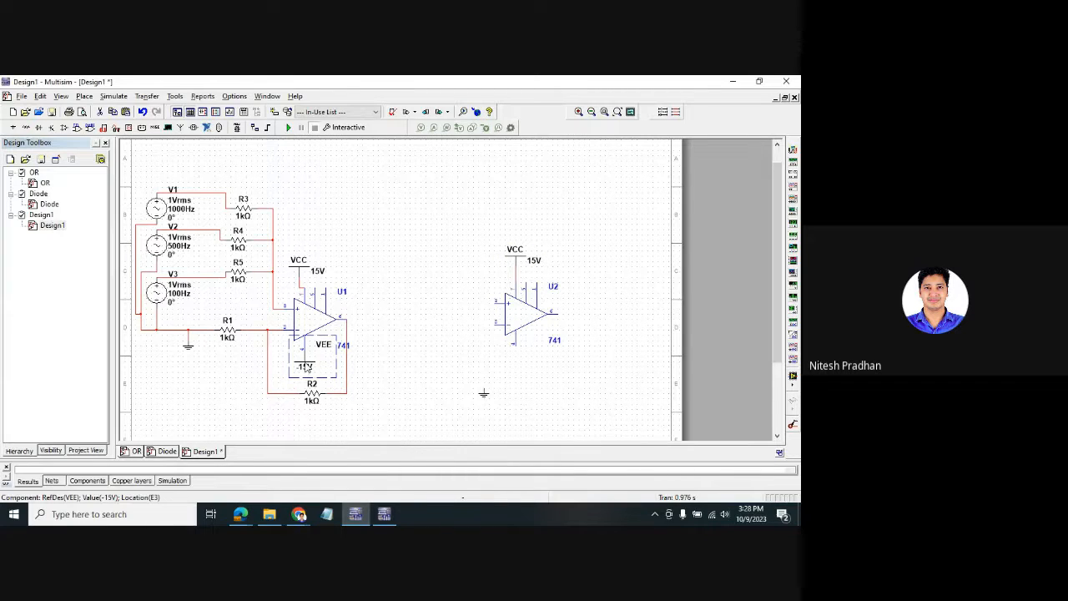
click(530, 386)
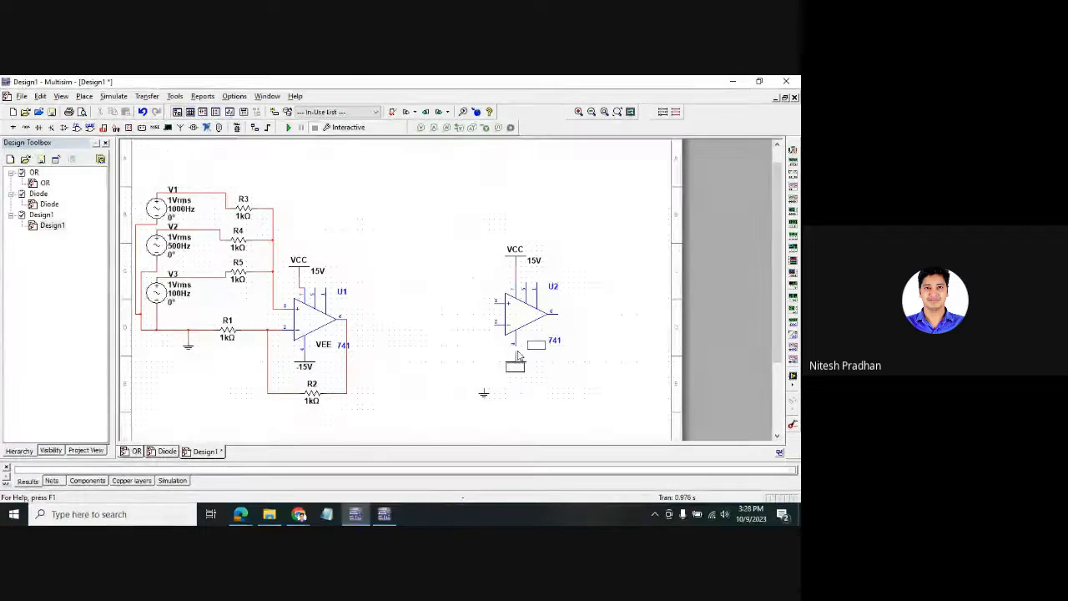
click(516, 347)
drag(516, 359, 498, 414)
click(522, 406)
click(521, 410)
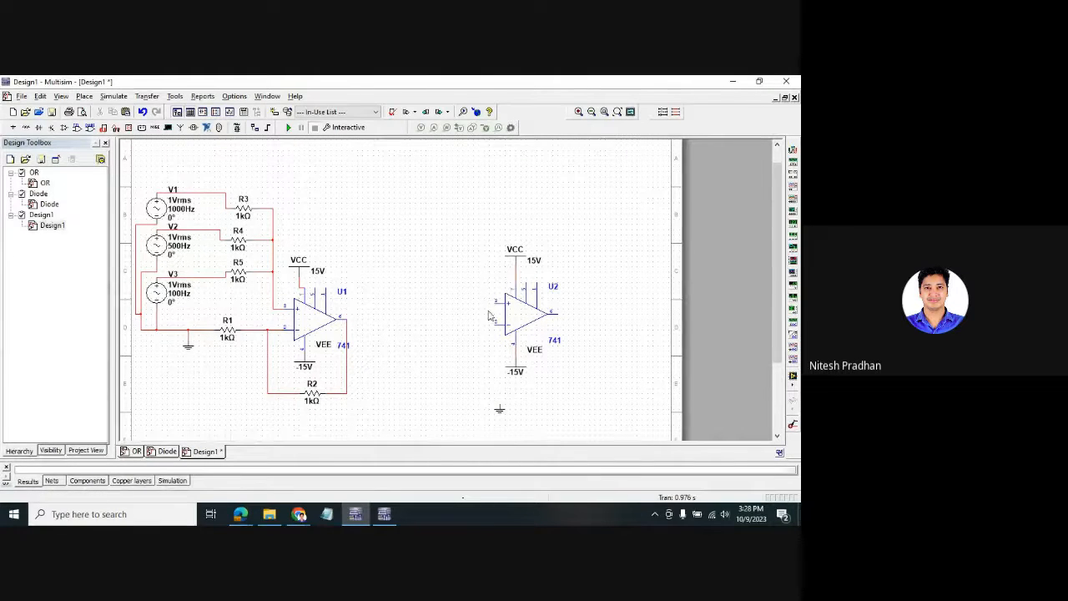
- Place a 1kΩ resistor R6 above U2
key(ctrl+w)
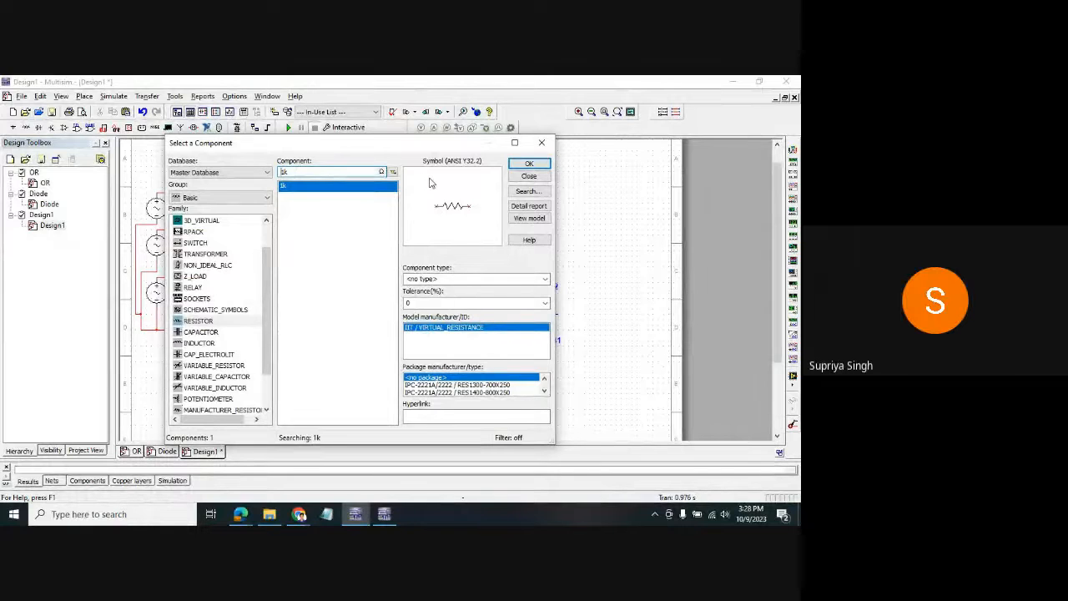
click(529, 162)
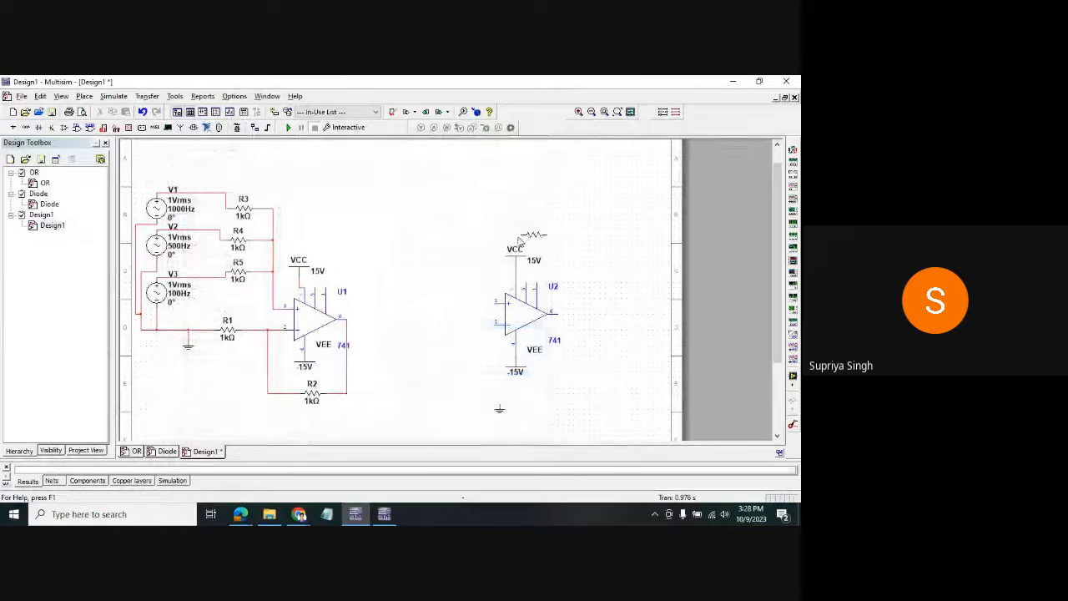
click(499, 208)
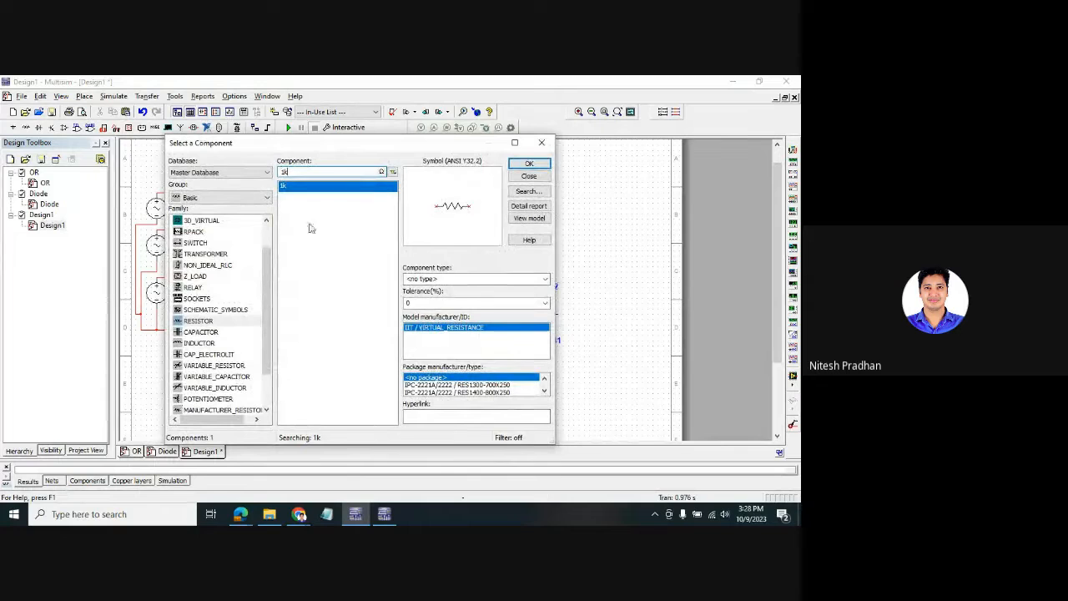
- Place a 1µF capacitor C1 above R6
click(200, 343)
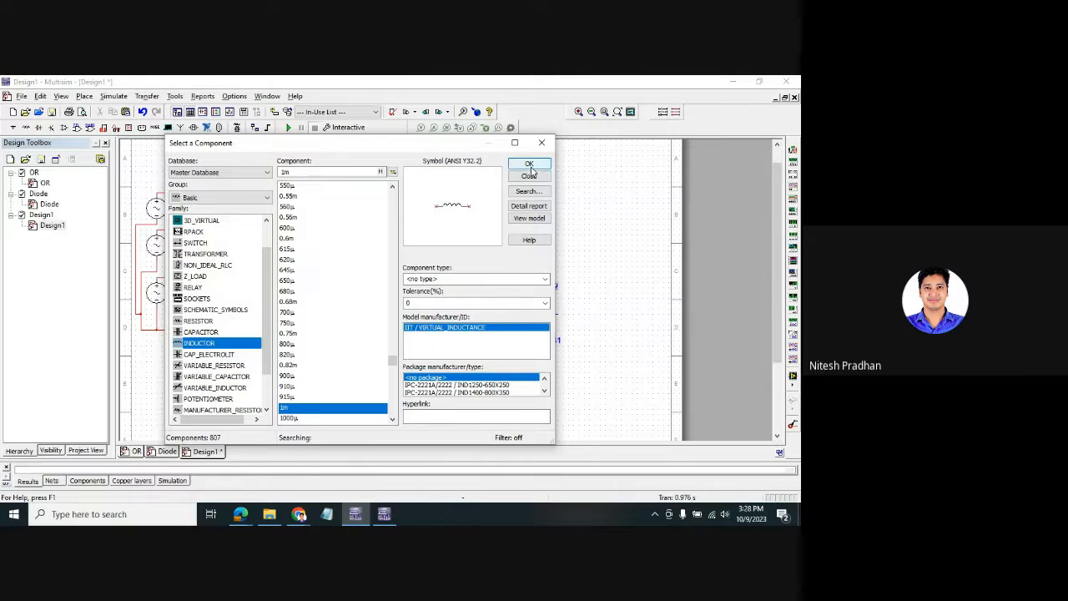
click(205, 355)
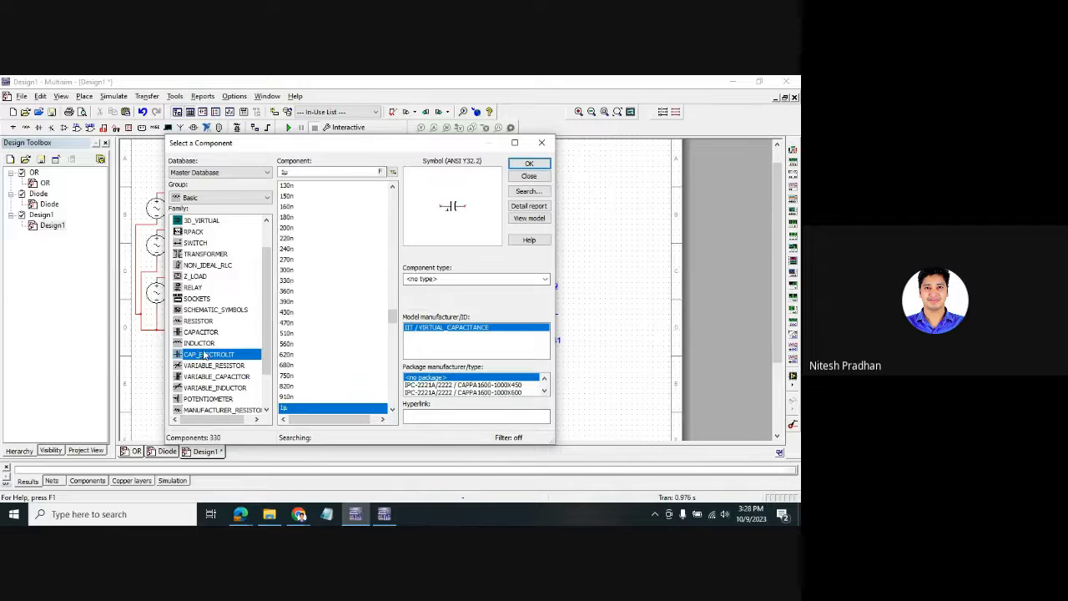
click(201, 332)
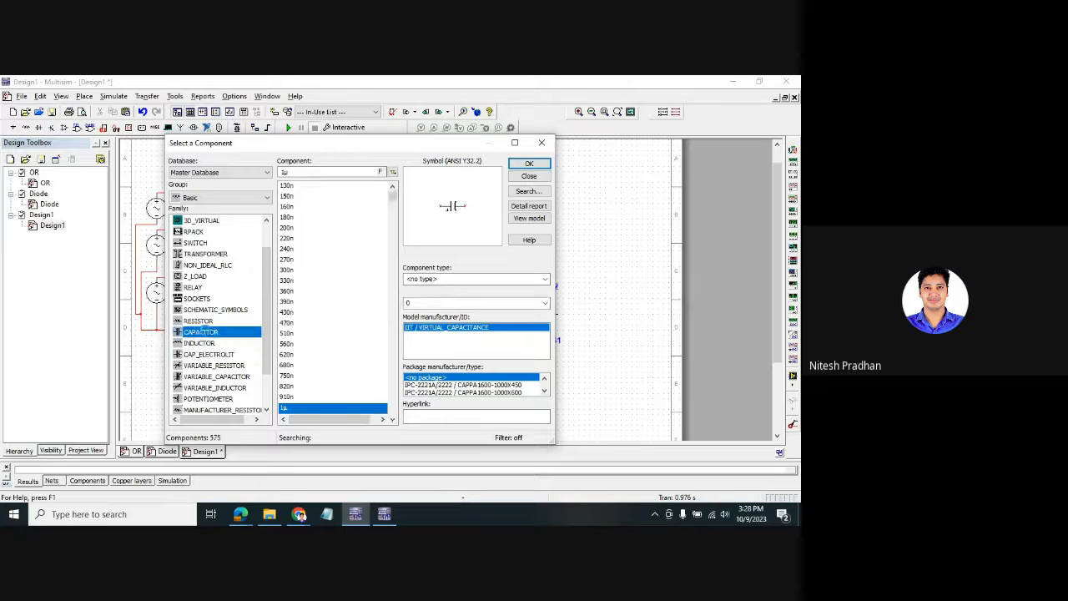
click(538, 163)
click(524, 190)
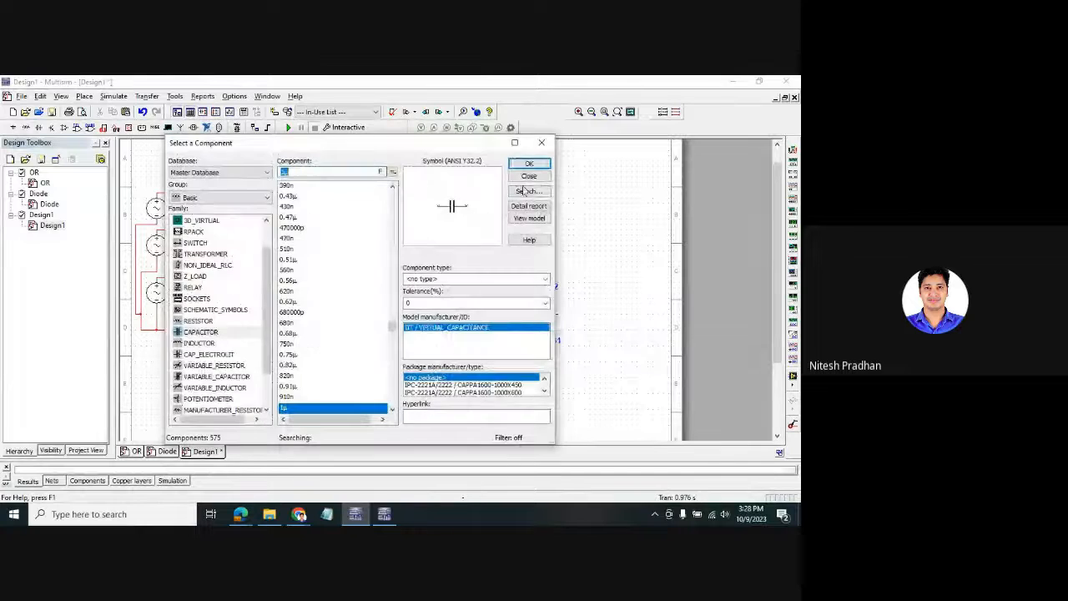
click(541, 143)
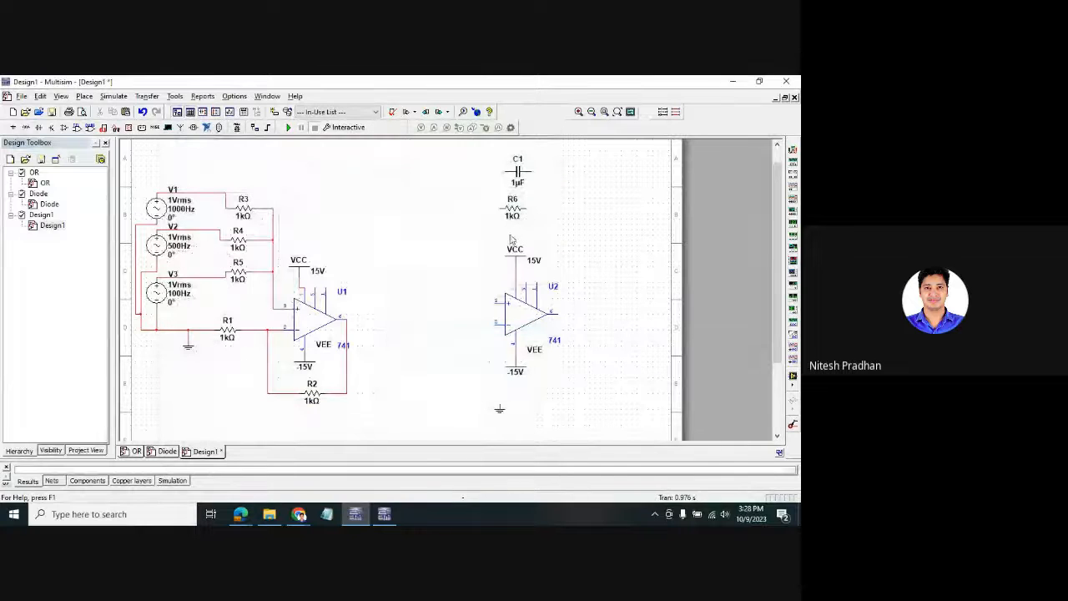
- Wire R6 and C1 in parallel between U2's inverting input and its output
click(495, 303)
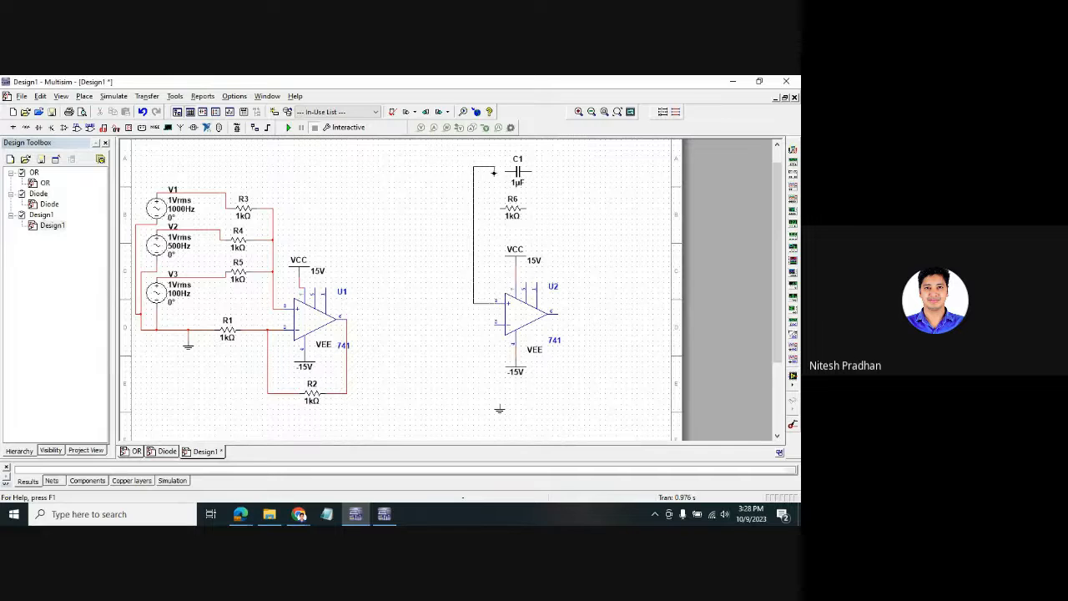
click(507, 171)
click(480, 303)
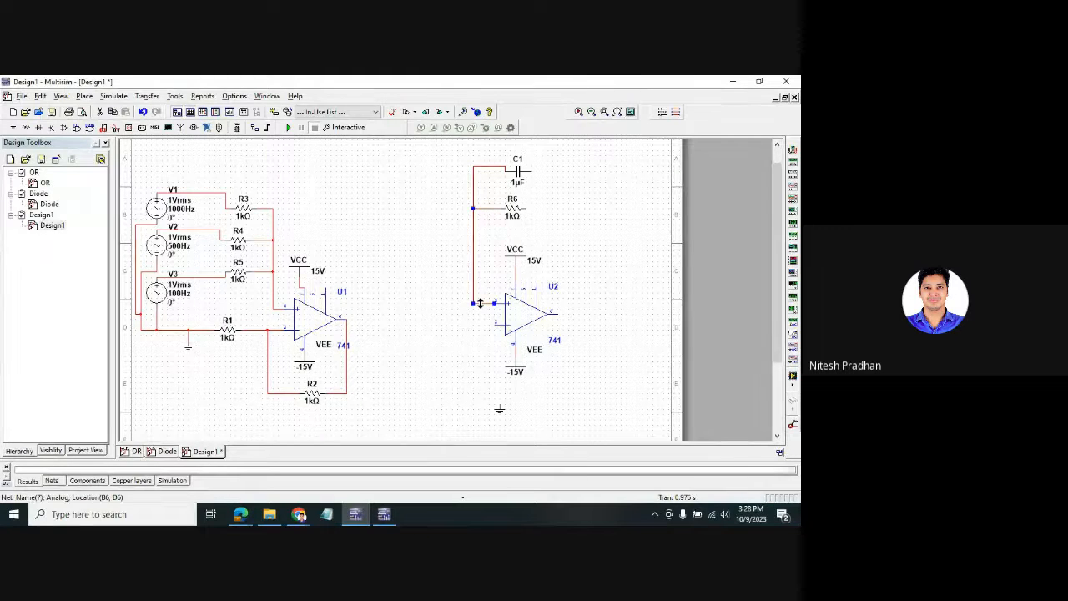
key(Delete)
click(493, 325)
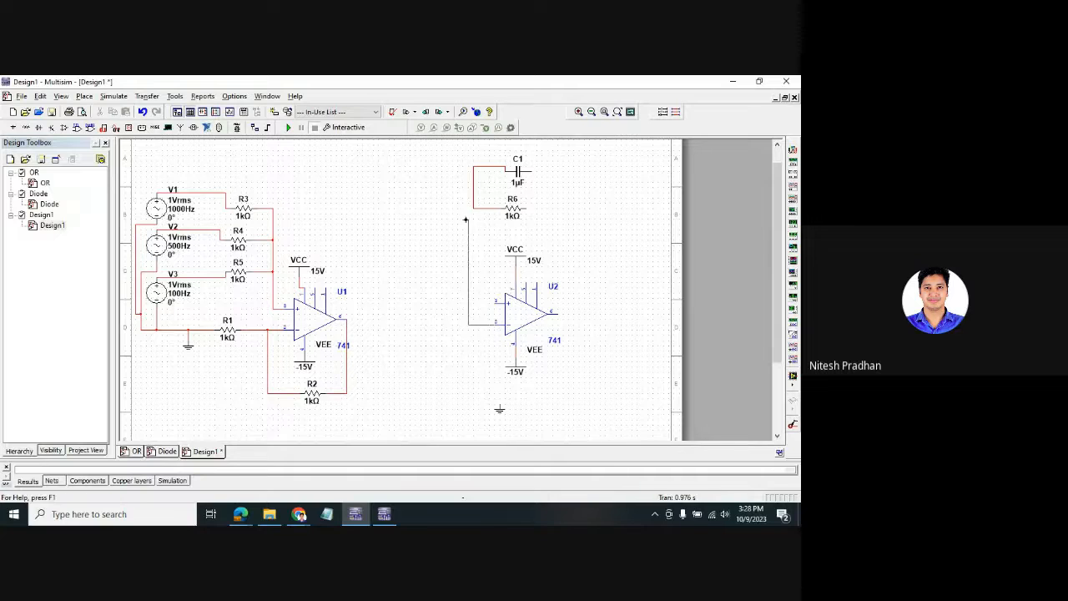
click(473, 208)
click(524, 207)
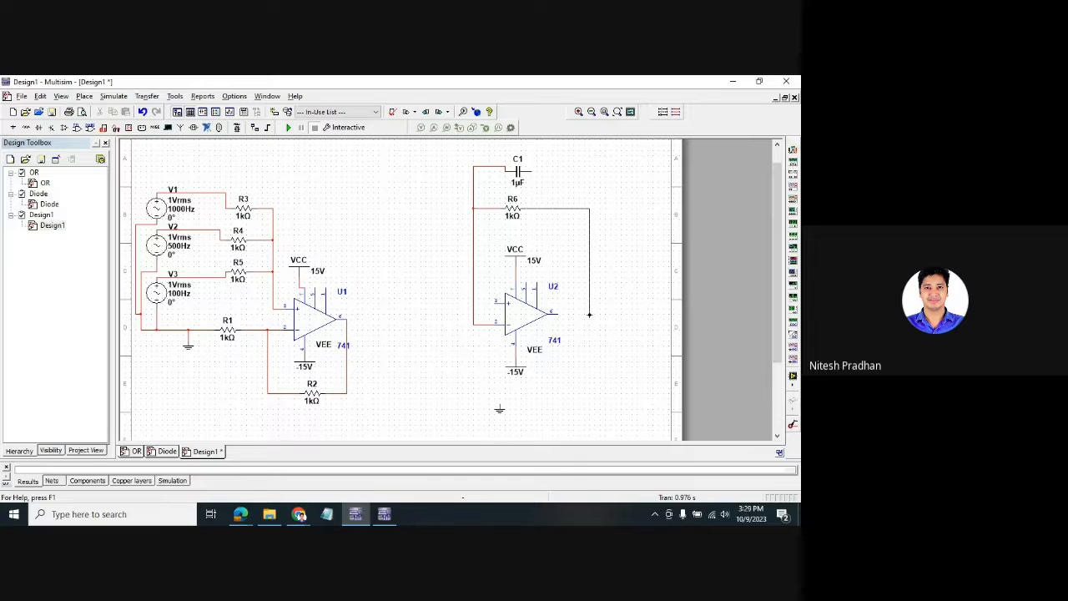
click(558, 312)
click(590, 209)
click(519, 169)
drag(520, 166, 520, 165)
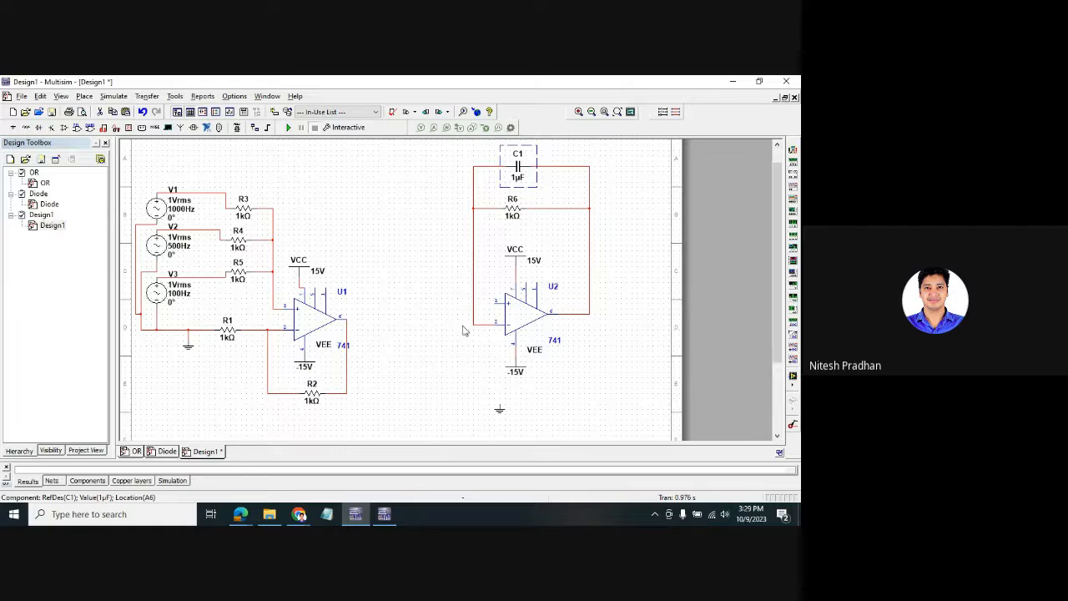
- Join U1's output to U2's inverting input and paste a ground symbol left of U2
right_click(417, 334)
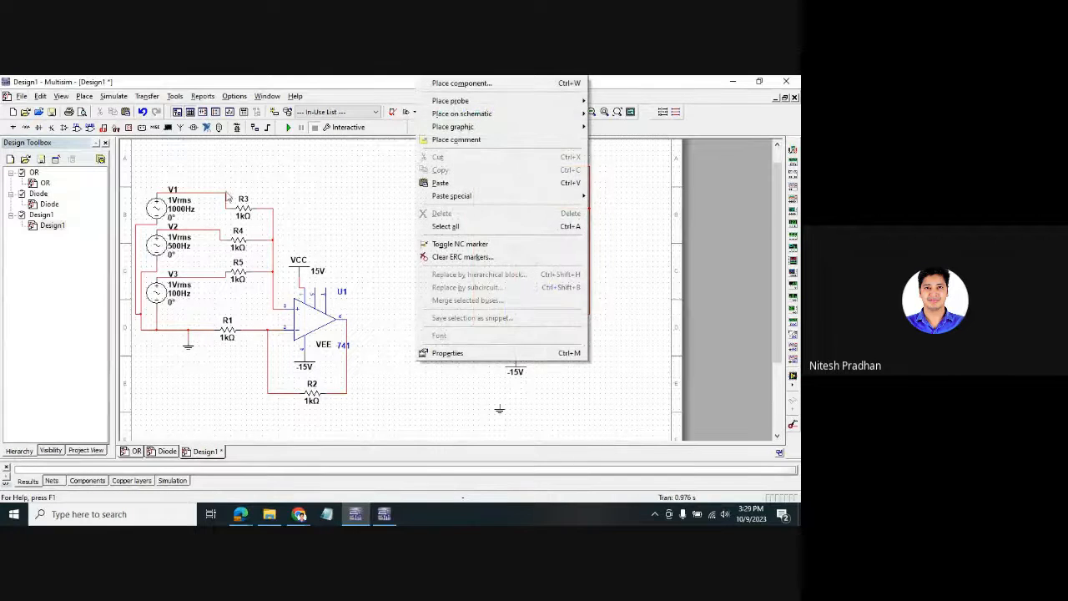
click(88, 98)
click(88, 97)
click(119, 140)
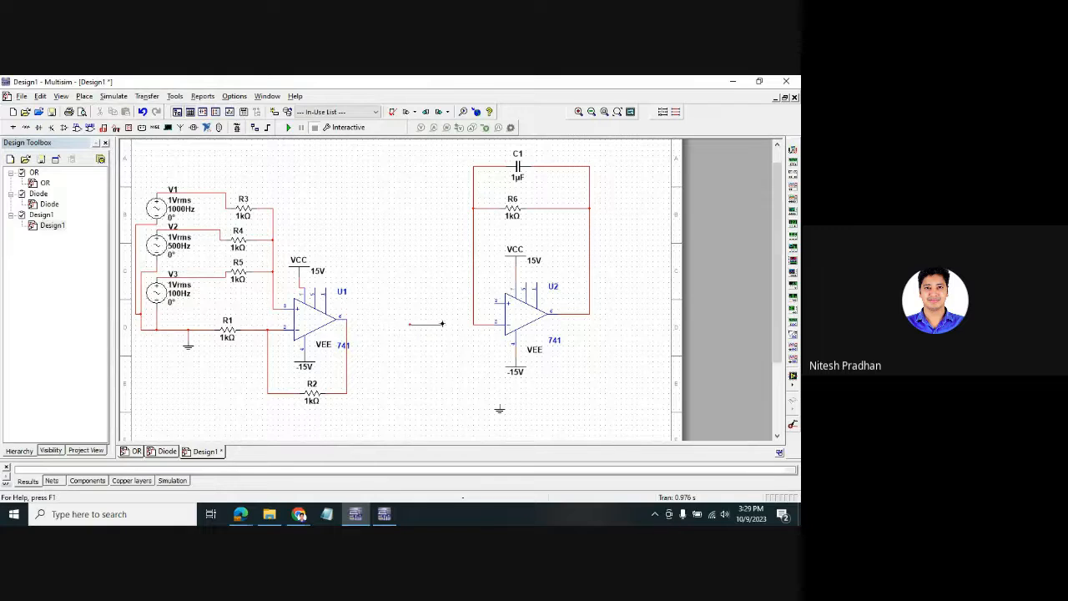
drag(480, 326, 411, 325)
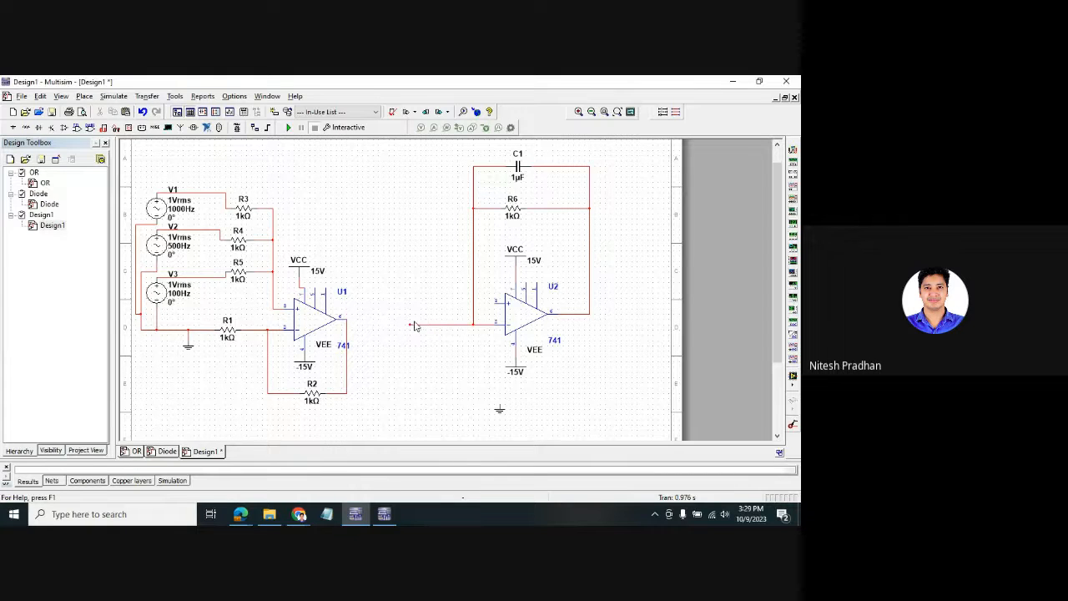
click(349, 332)
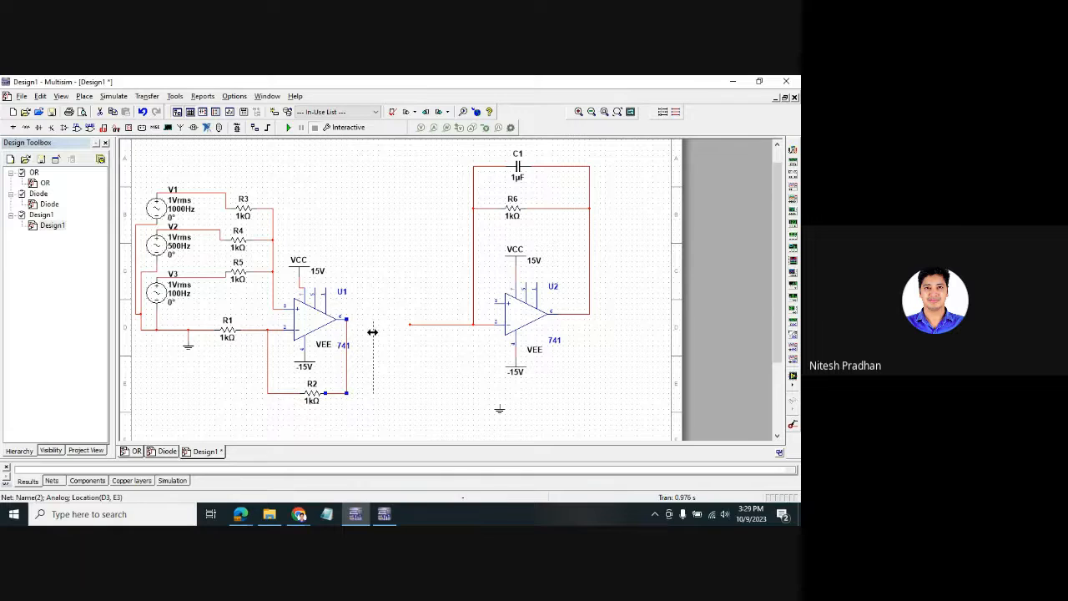
drag(372, 332, 373, 332)
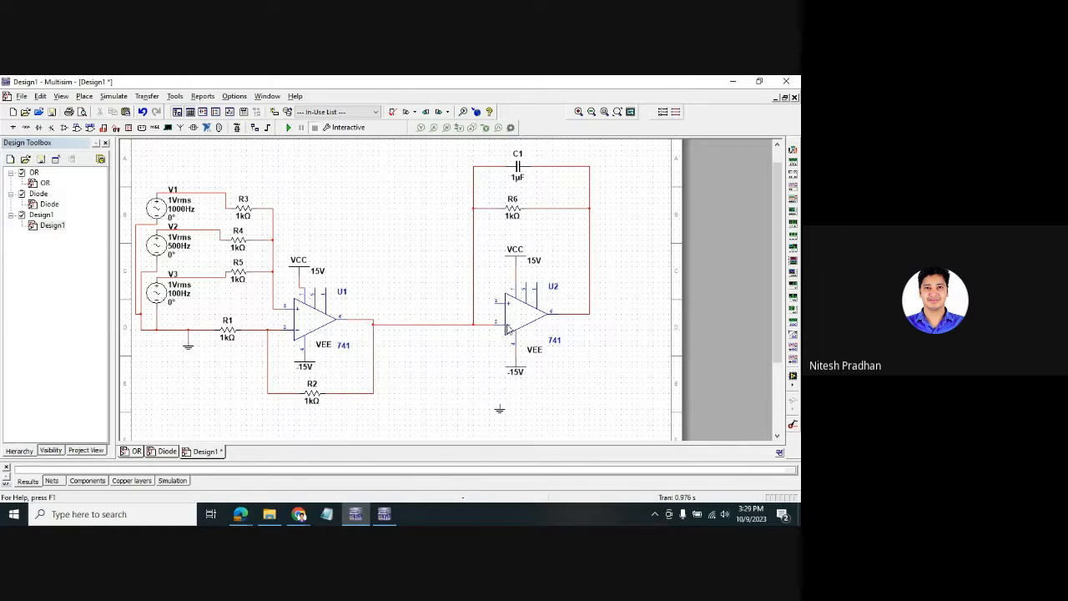
key(ctrl+v)
click(462, 372)
- Ground U2's non-inverting input and wire a new oscilloscope XSC1's channel A to U2's output
click(495, 302)
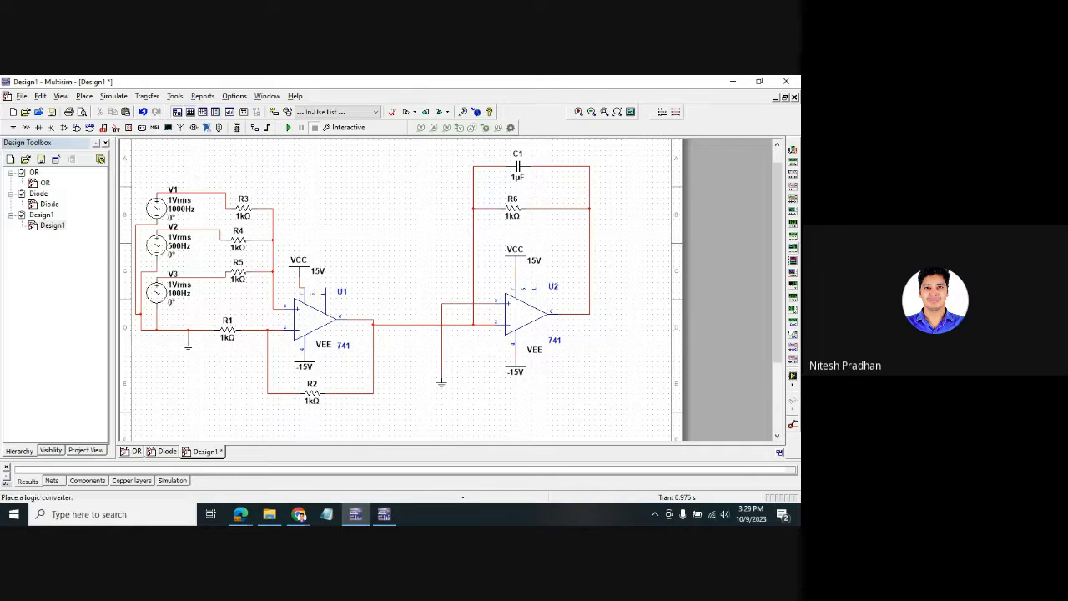
click(793, 186)
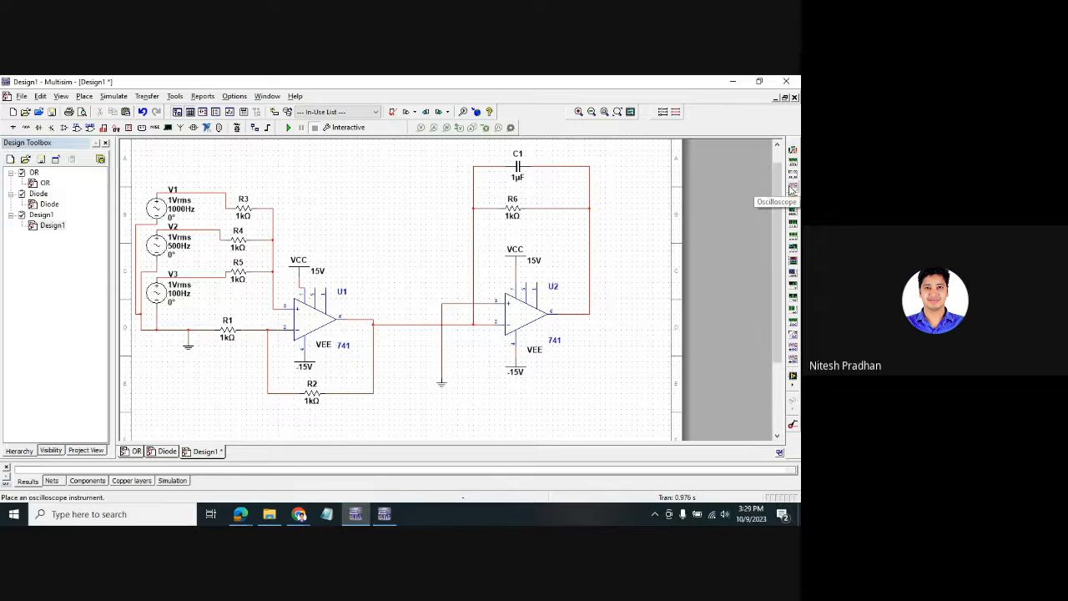
click(633, 224)
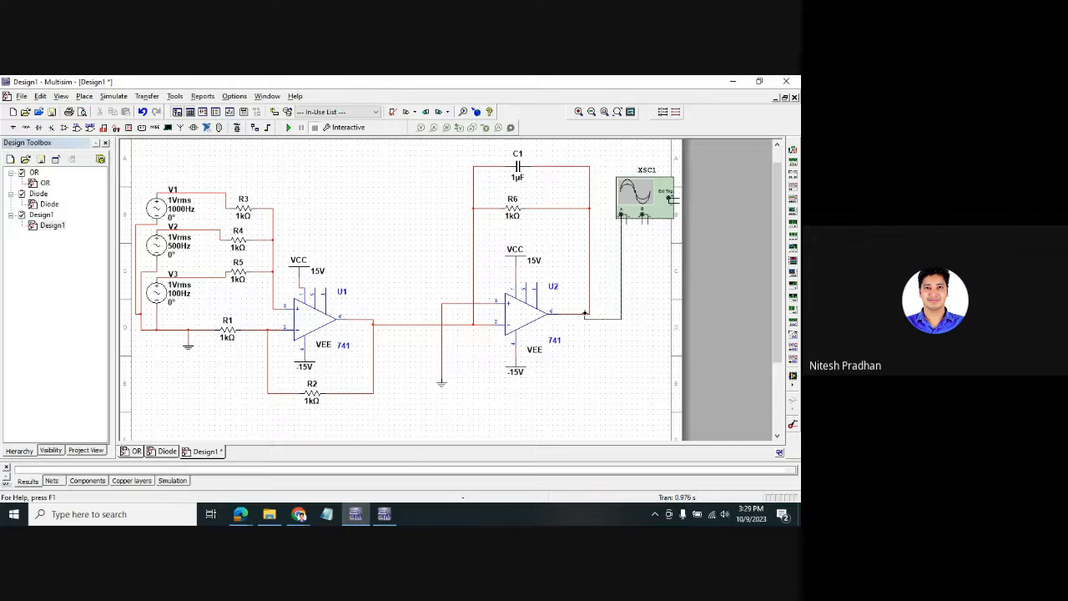
click(592, 313)
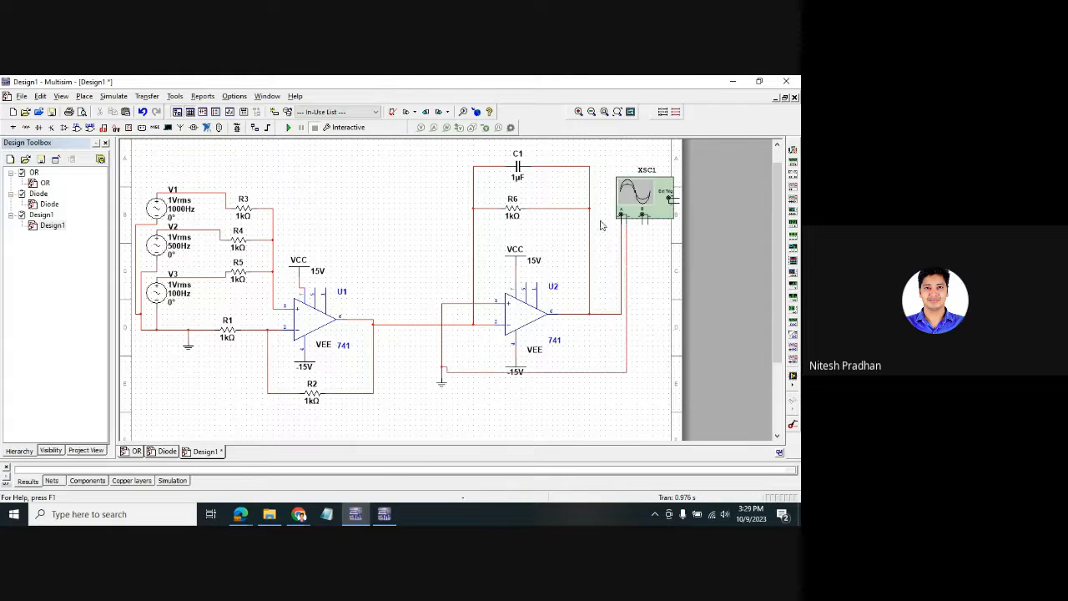
- Run the simulation, then move the scope lower and ground its lead
double_click(640, 210)
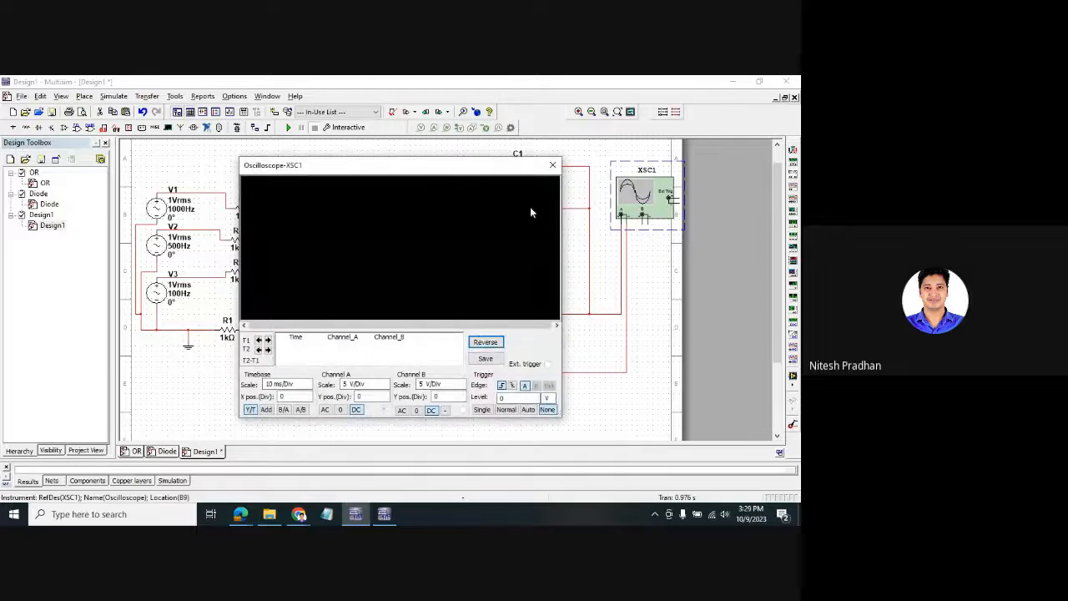
click(288, 128)
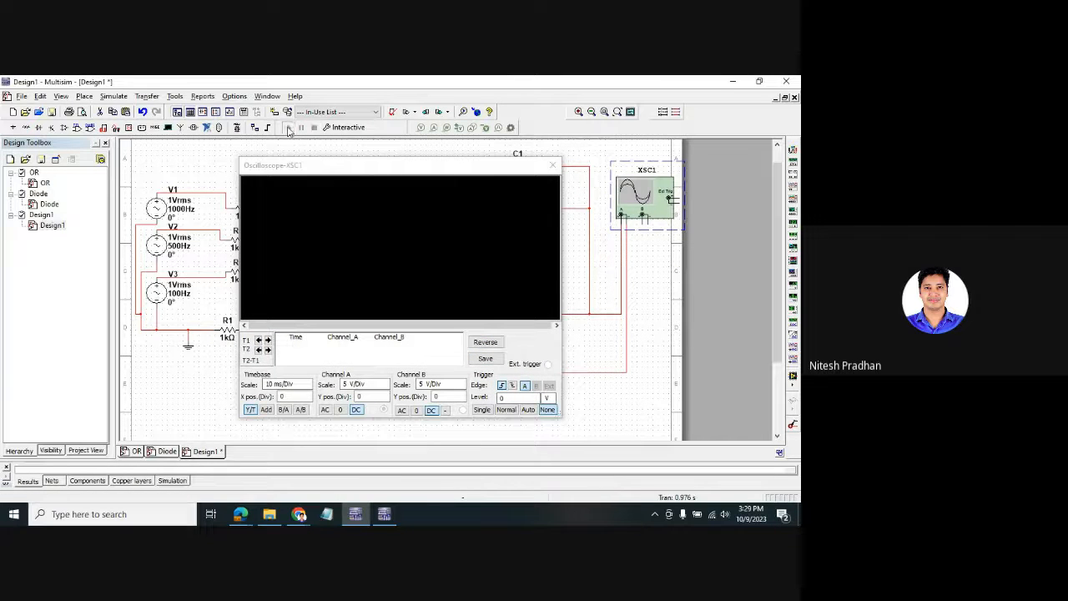
click(554, 166)
drag(642, 196, 643, 232)
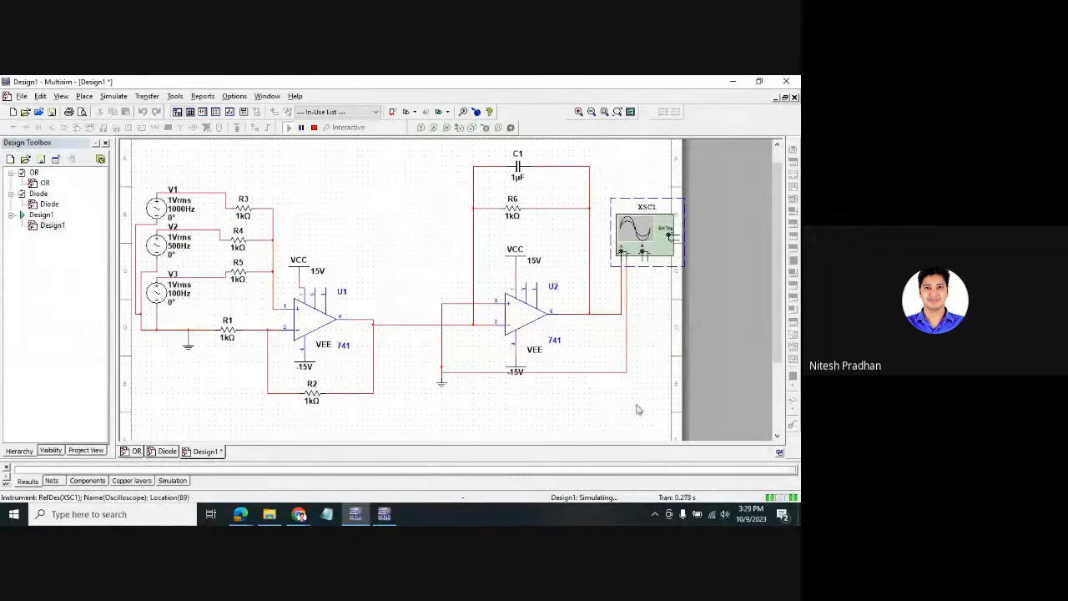
click(442, 386)
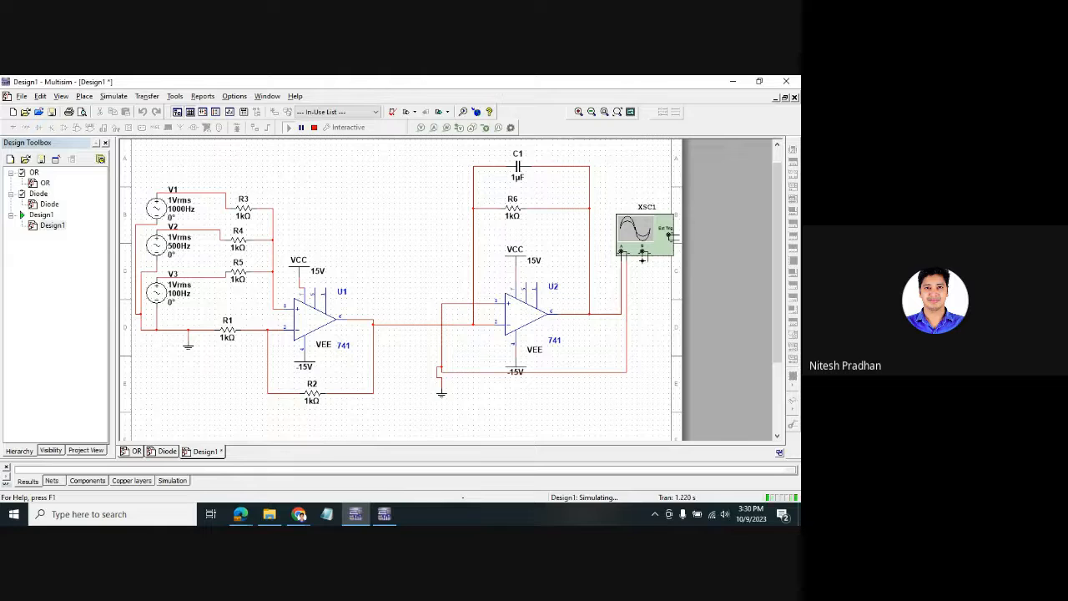
- Wire XSC1's channel B to U1's output
click(641, 252)
click(373, 323)
click(646, 259)
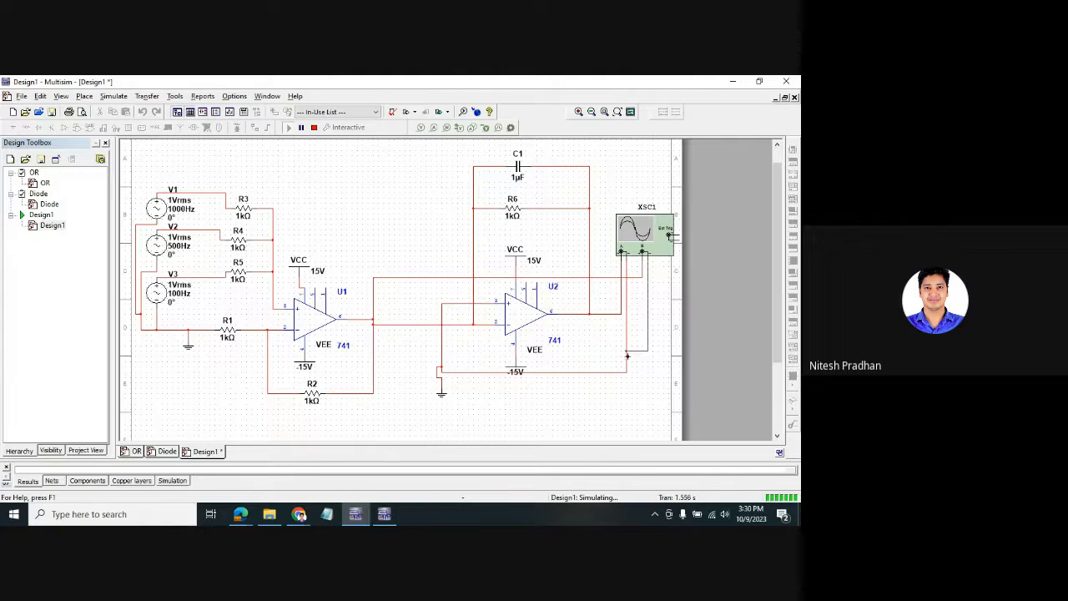
click(627, 366)
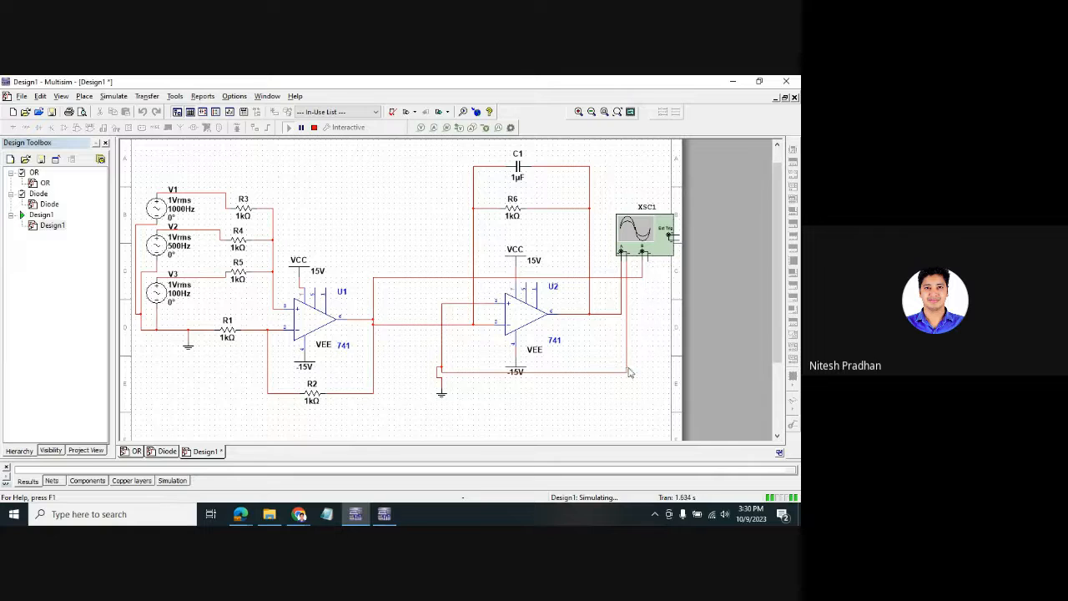
- Recolour U2's output net dark blue
double_click(622, 276)
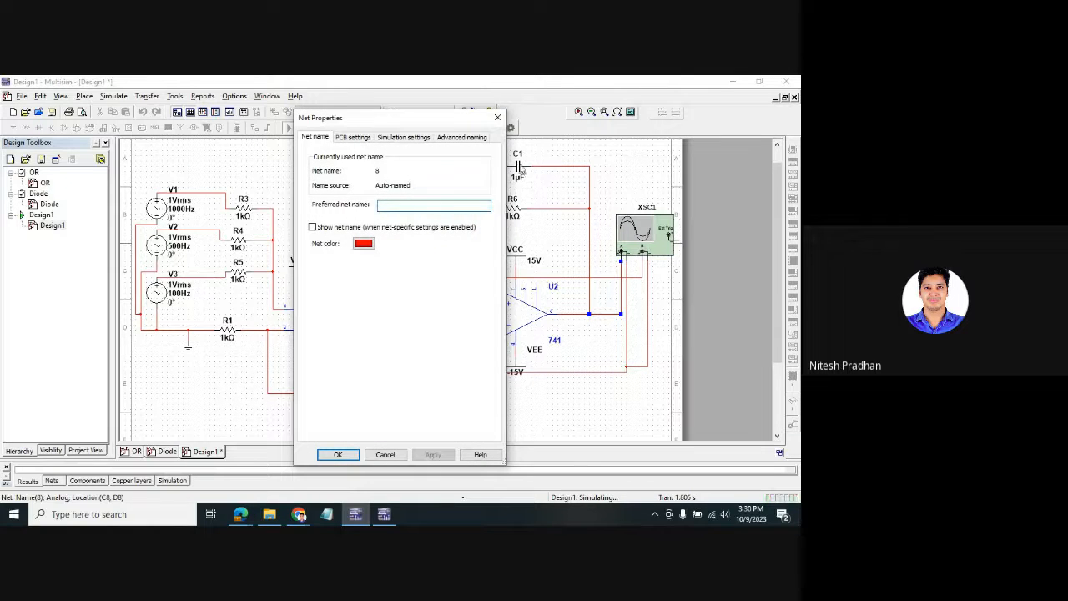
click(363, 242)
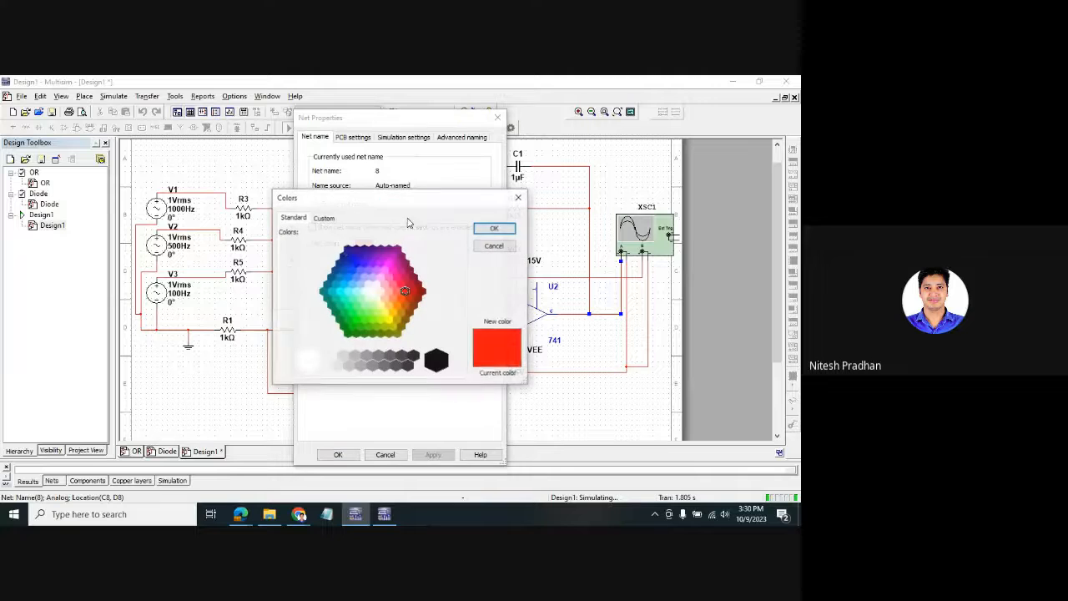
click(348, 251)
click(494, 228)
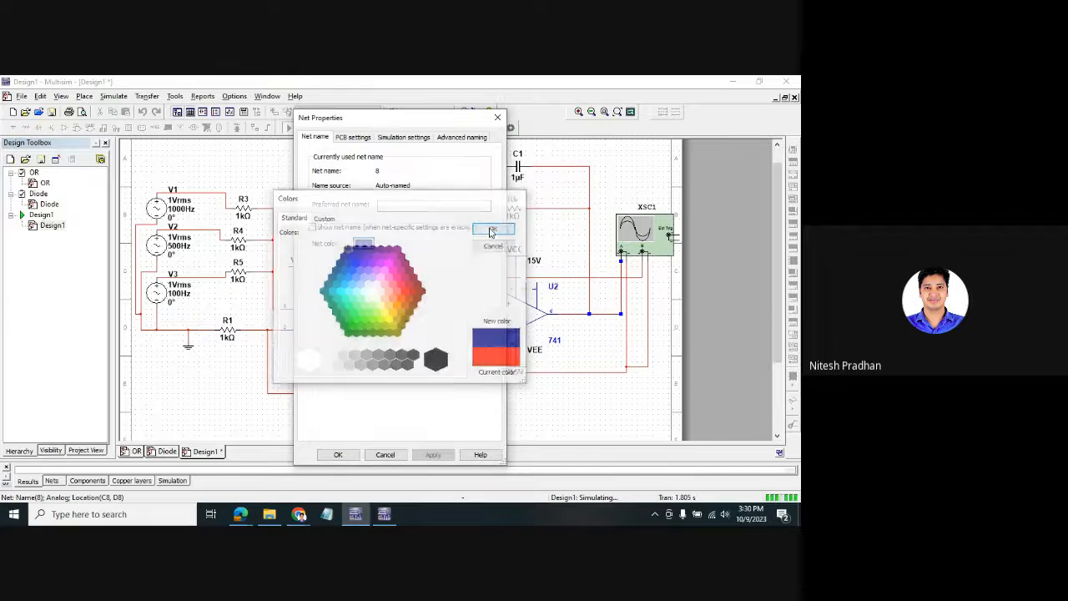
click(338, 454)
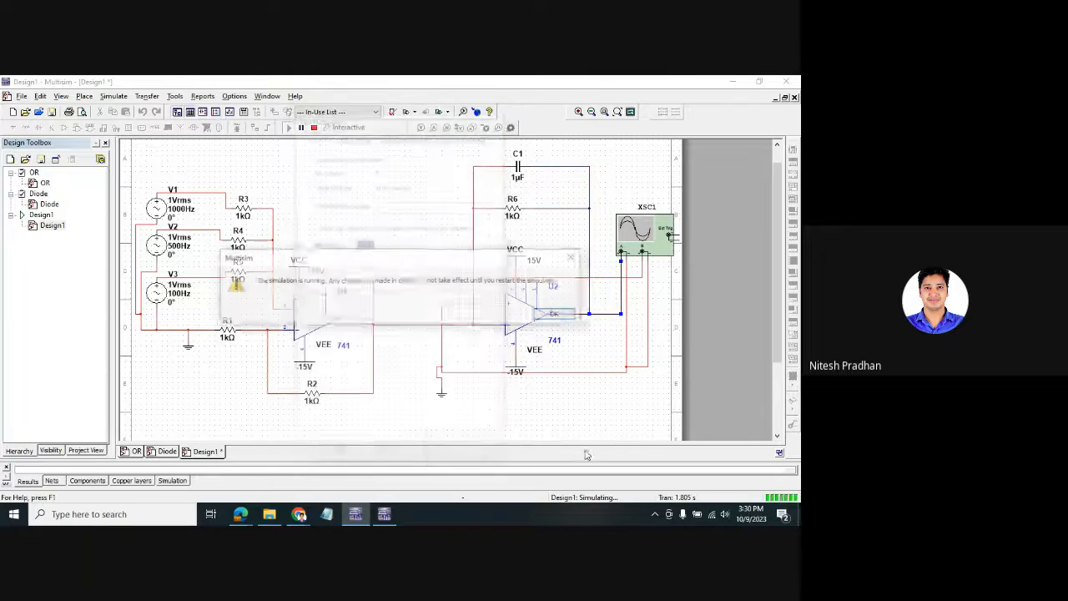
click(555, 315)
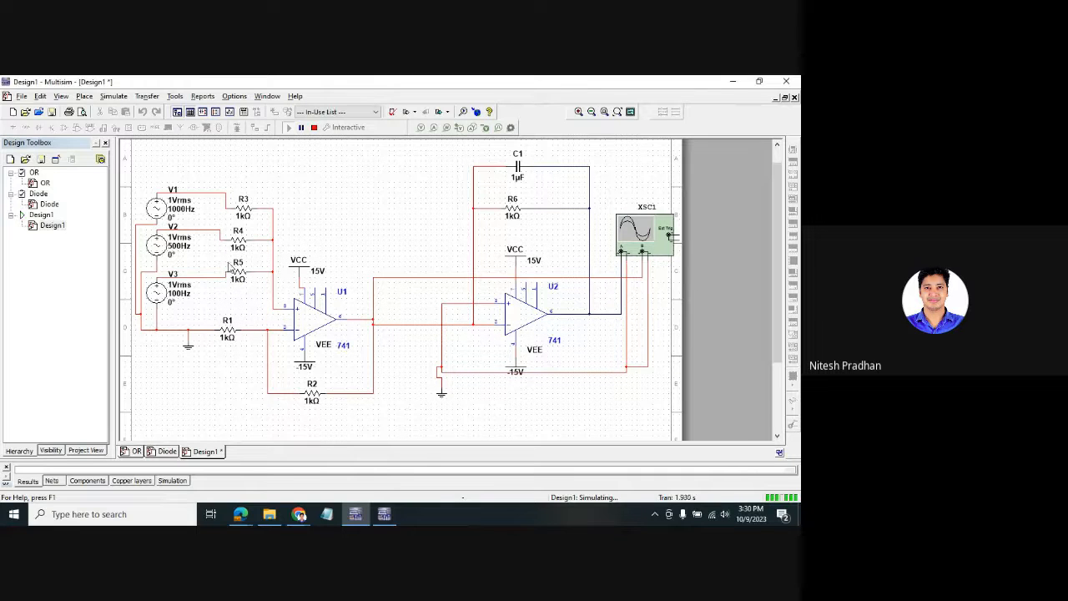
- Restart the simulation and view both traces on the repositioned XSC1 display
click(314, 127)
click(289, 127)
double_click(640, 240)
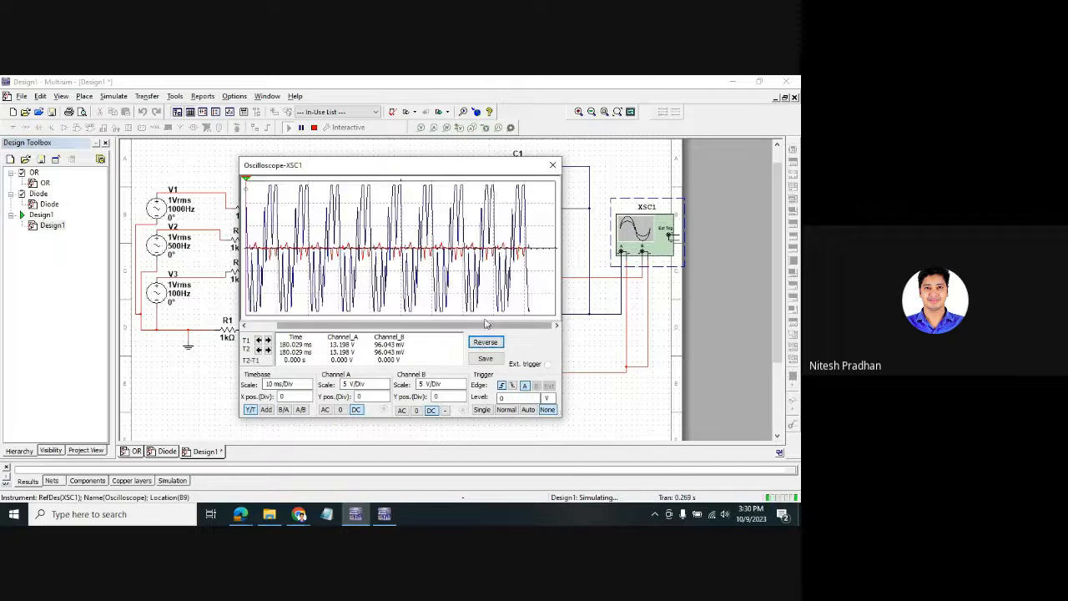
drag(448, 165, 292, 139)
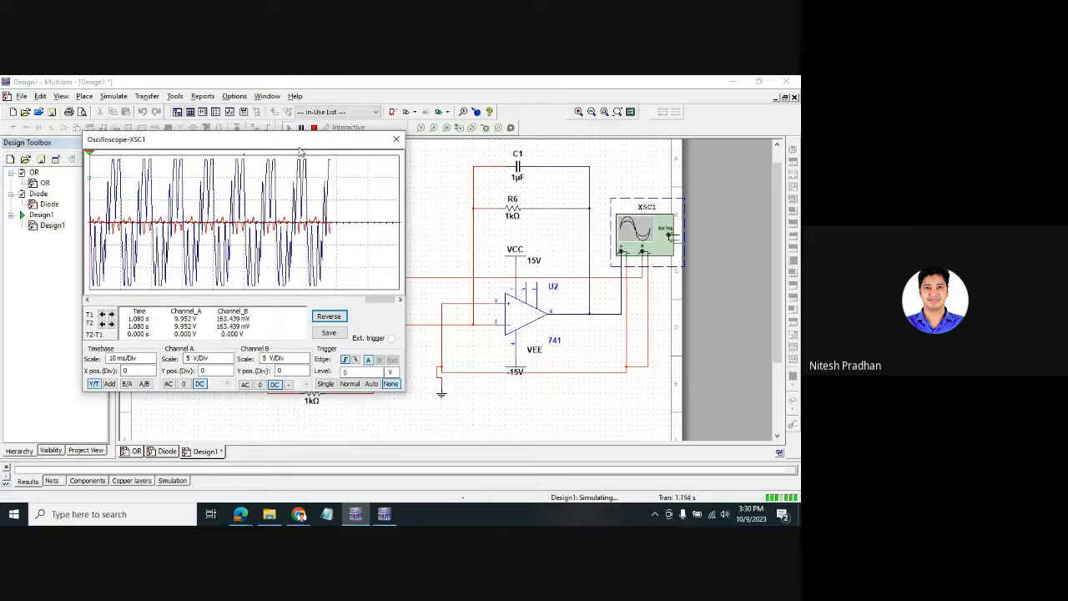
mouse_move(302, 141)
mouse_down()
mouse_move(328, 224)
mouse_move(336, 343)
mouse_up()
- Stop the simulation and delete the wire between U1's output and U2's input
click(434, 331)
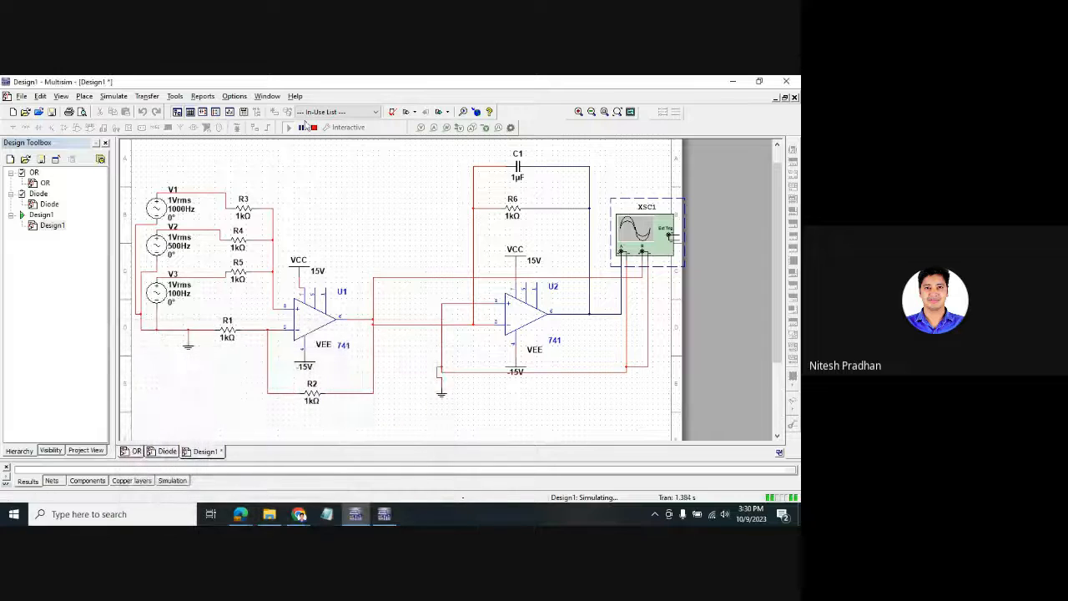
click(313, 127)
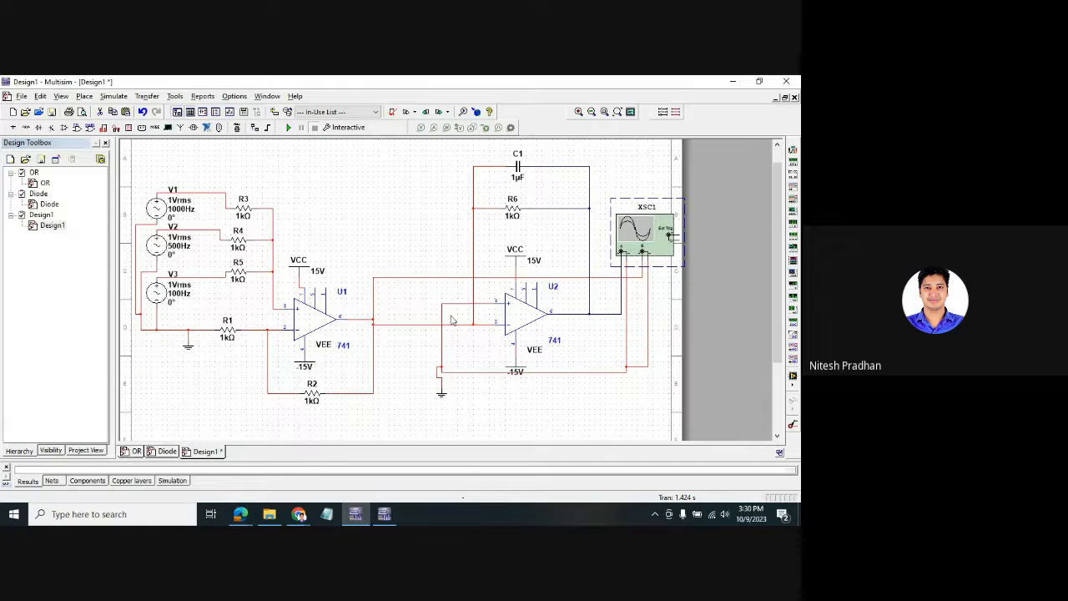
click(428, 327)
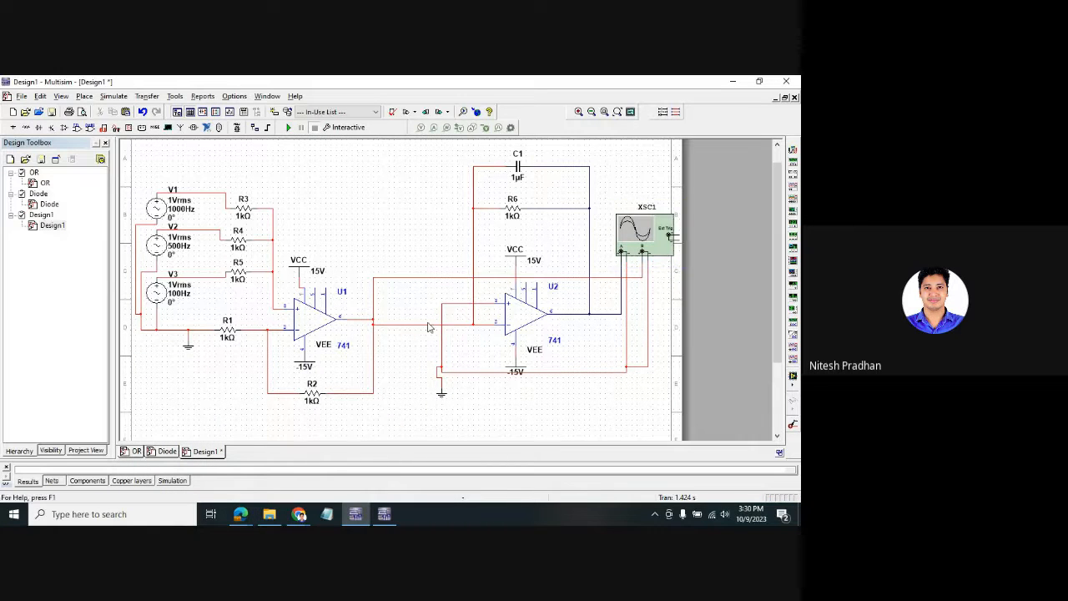
click(412, 324)
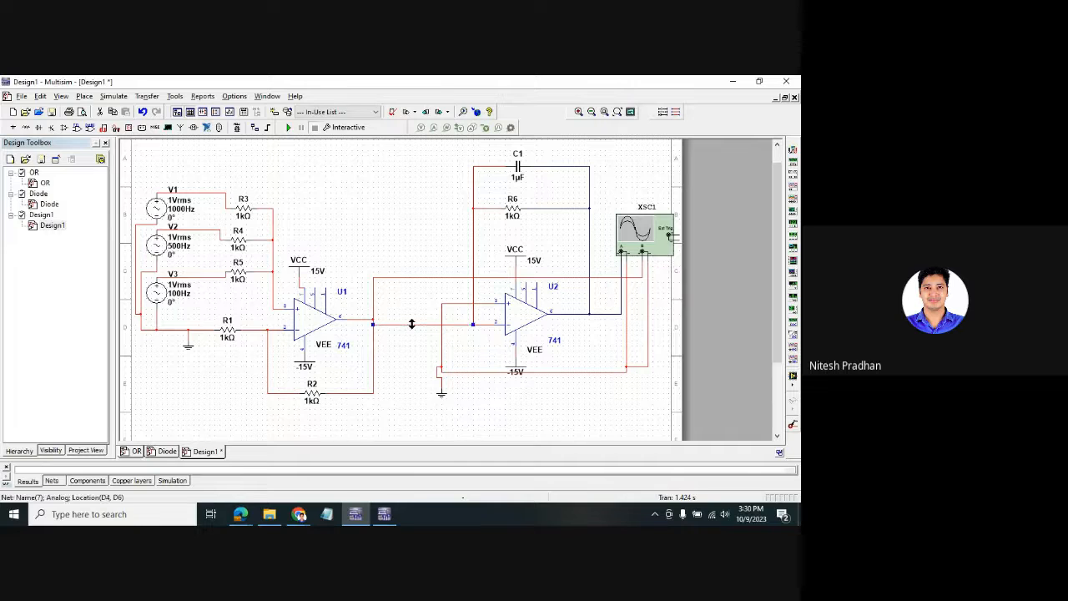
key(Delete)
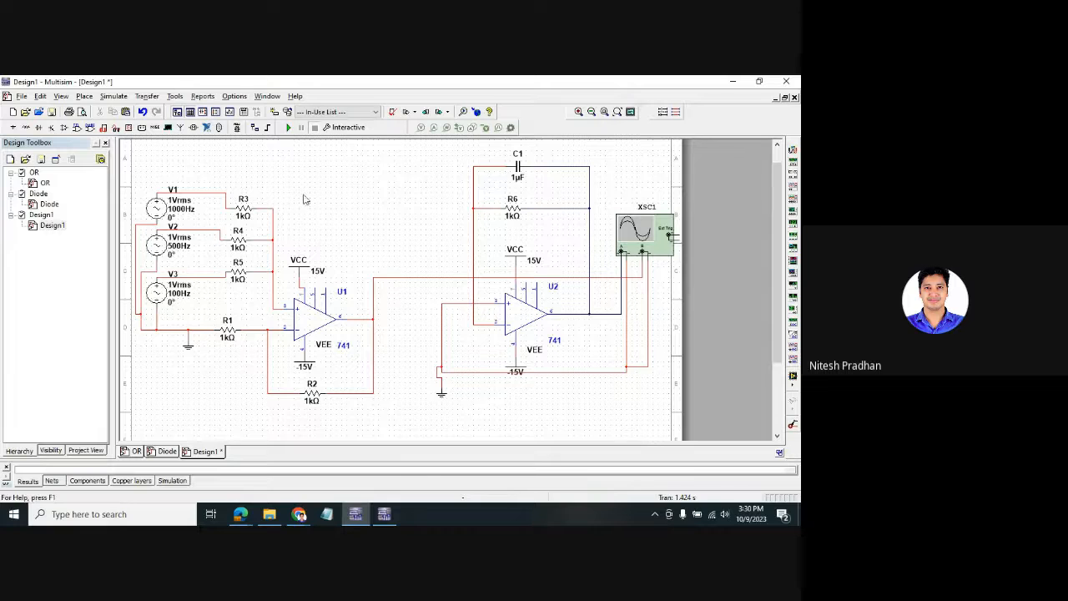
- Place a 1k resistor R7 at U1's output and wire it to U2's input
click(26, 127)
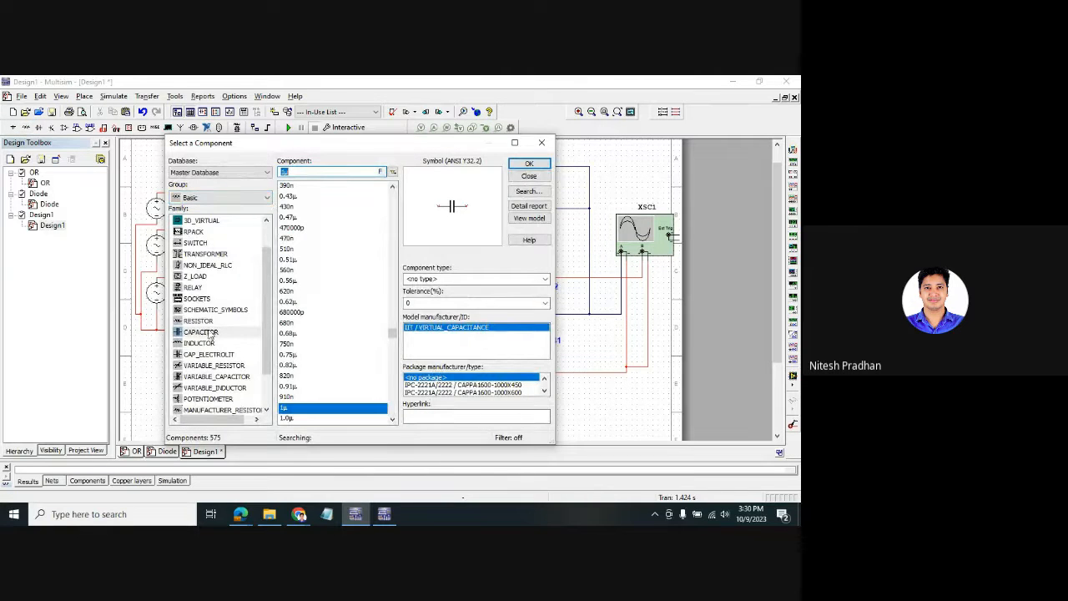
click(198, 320)
click(529, 163)
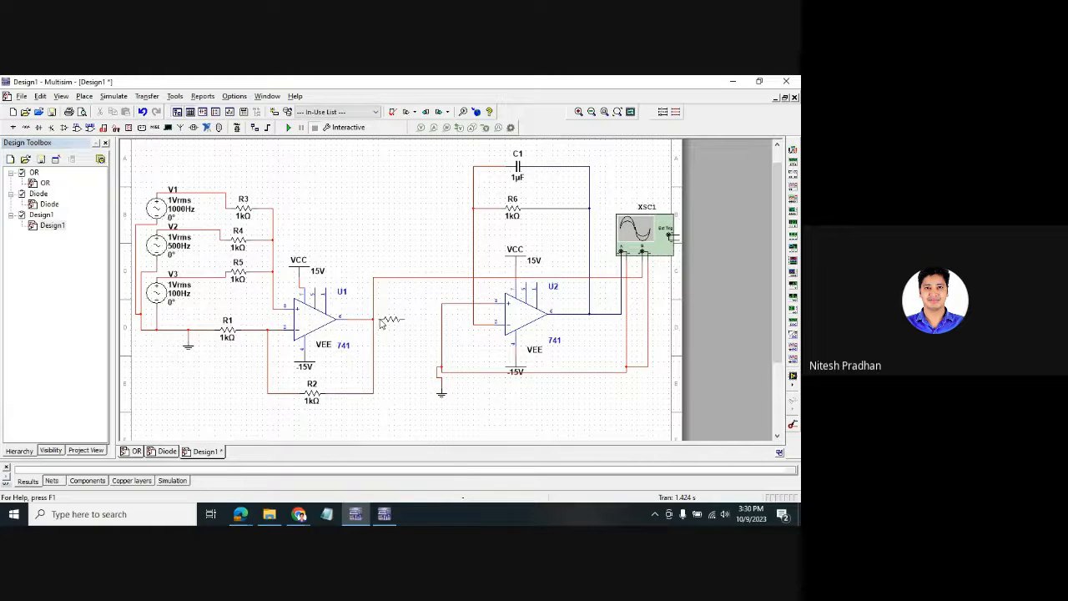
click(375, 323)
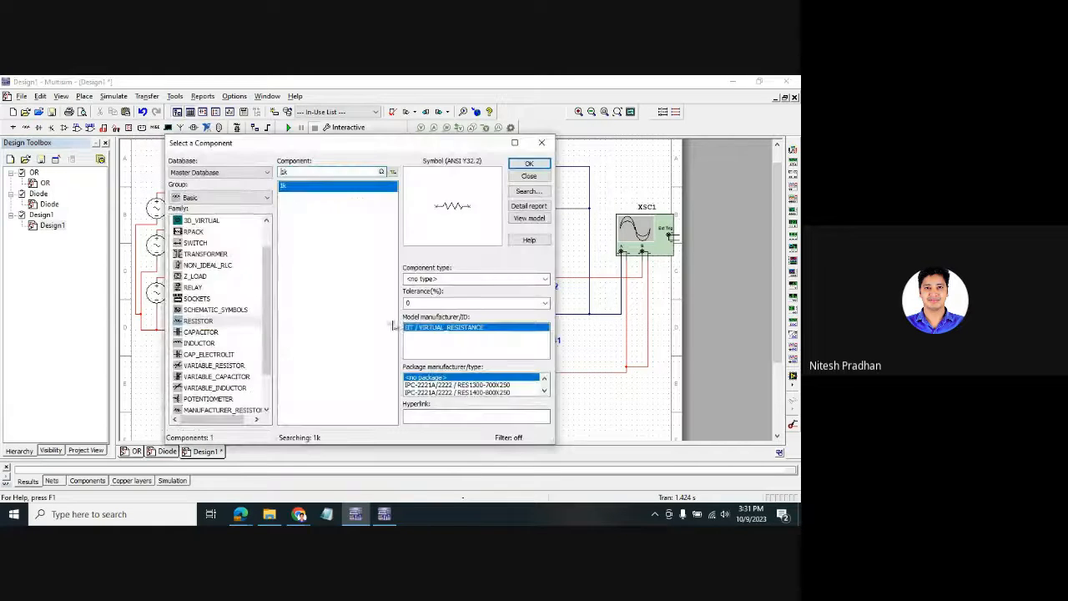
click(538, 141)
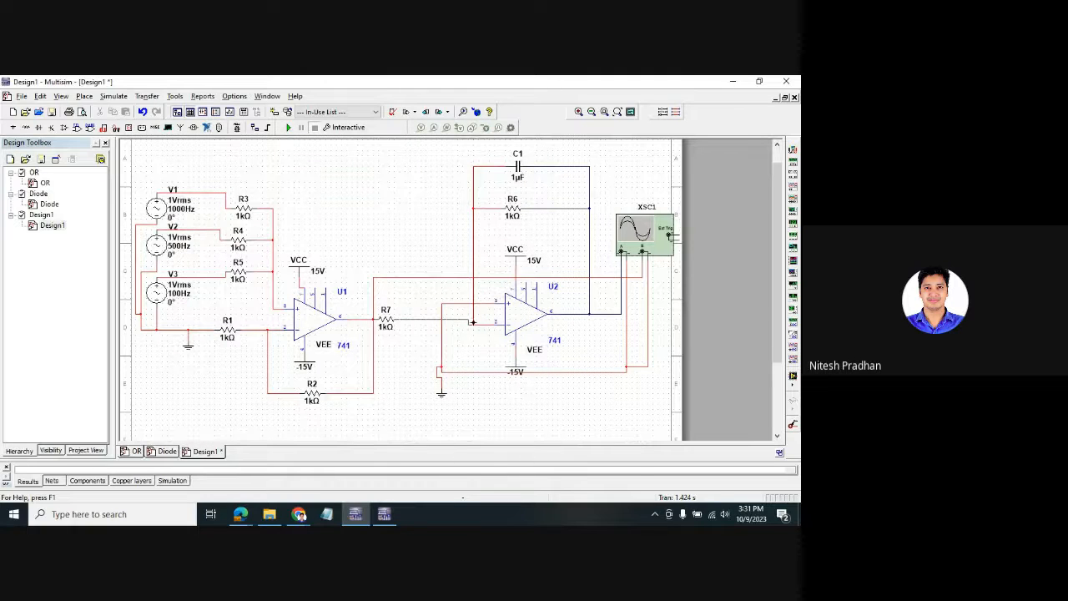
click(474, 322)
- Restart the simulation with the XSC1 oscilloscope display open and its channel settings visible
double_click(640, 251)
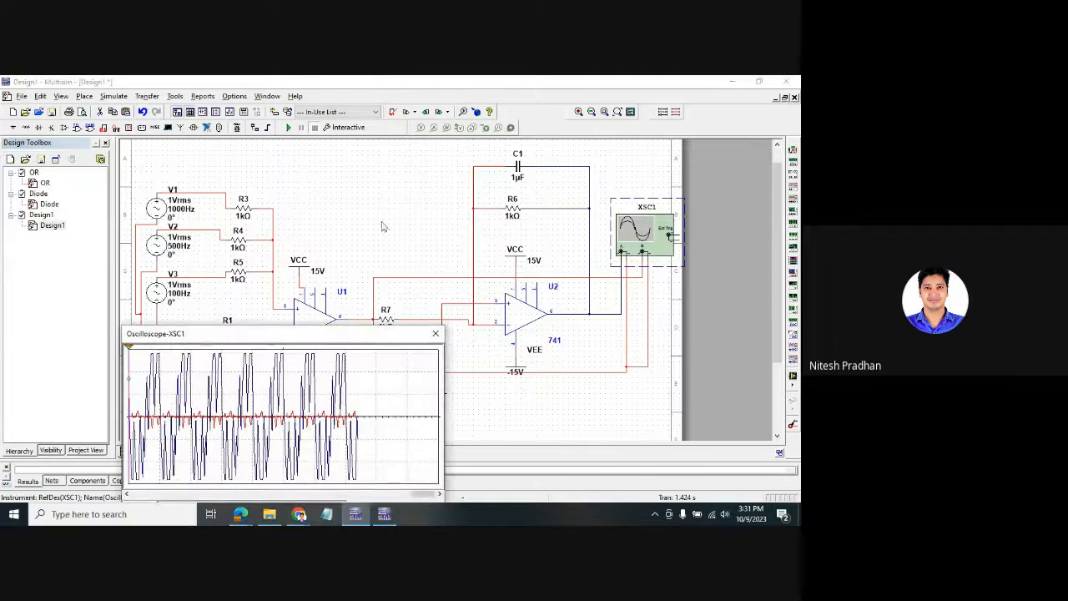
click(289, 128)
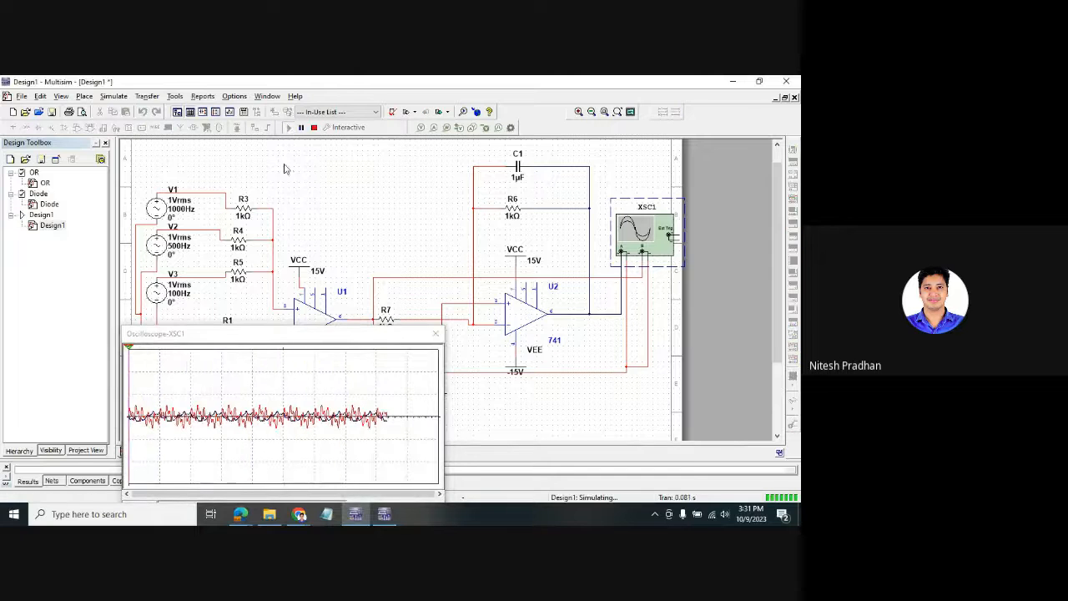
drag(299, 333, 409, 179)
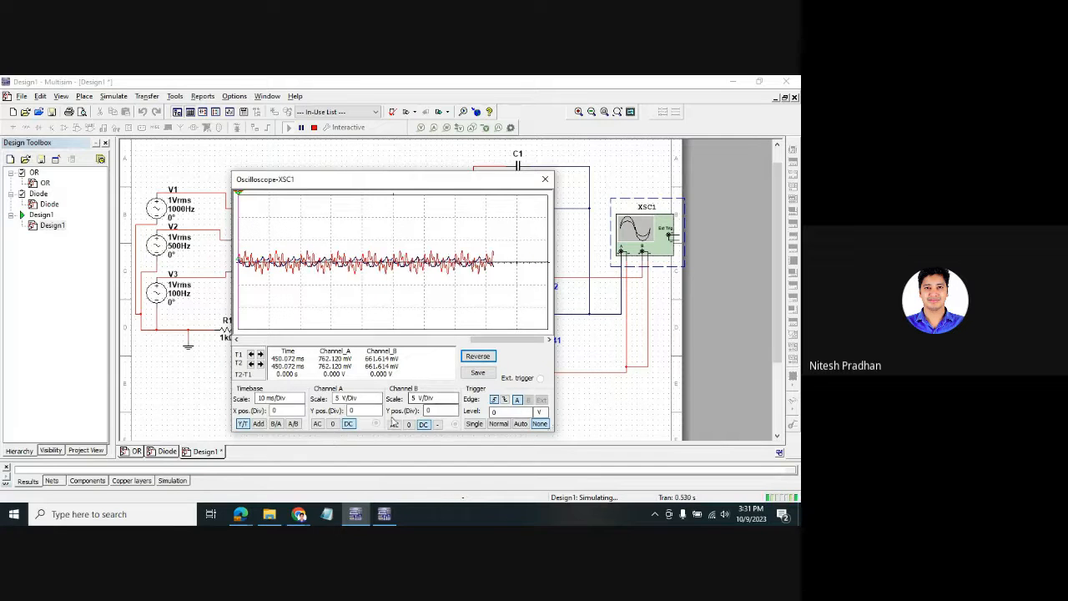
- Offset channel A to -0.8 and channel B to 1, keeping the U2 stage visible
click(360, 415)
click(377, 415)
click(377, 415)
click(377, 415)
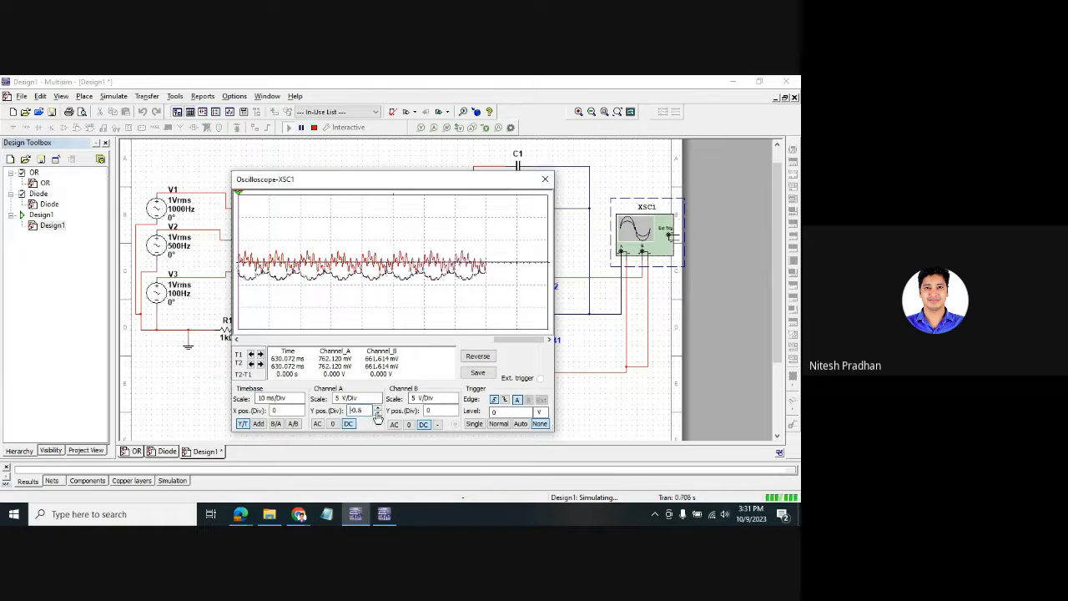
click(378, 416)
click(445, 412)
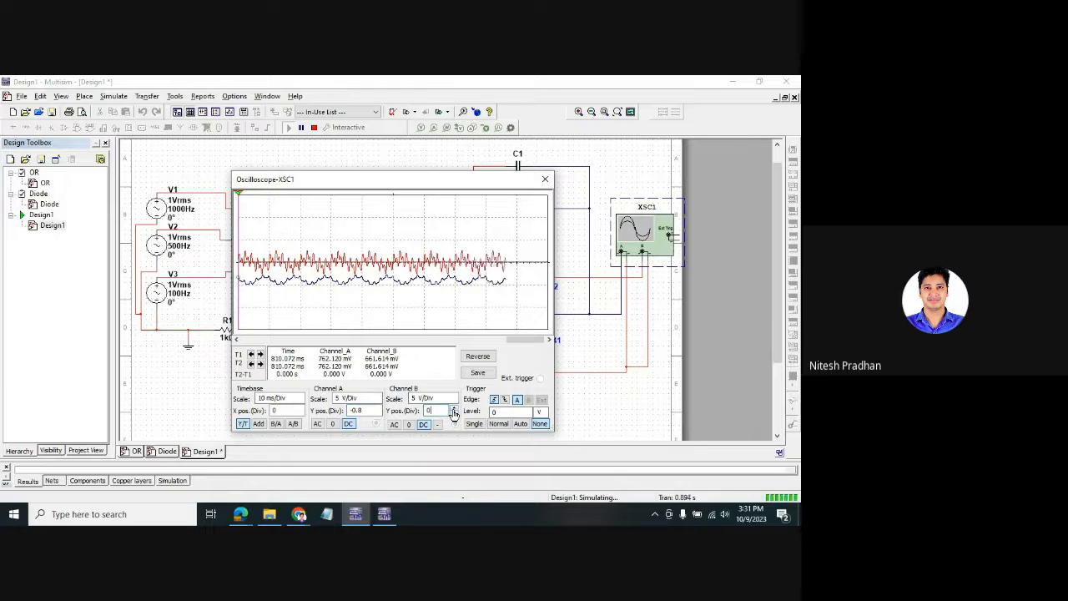
click(455, 409)
click(455, 409)
click(455, 410)
click(455, 410)
click(455, 410)
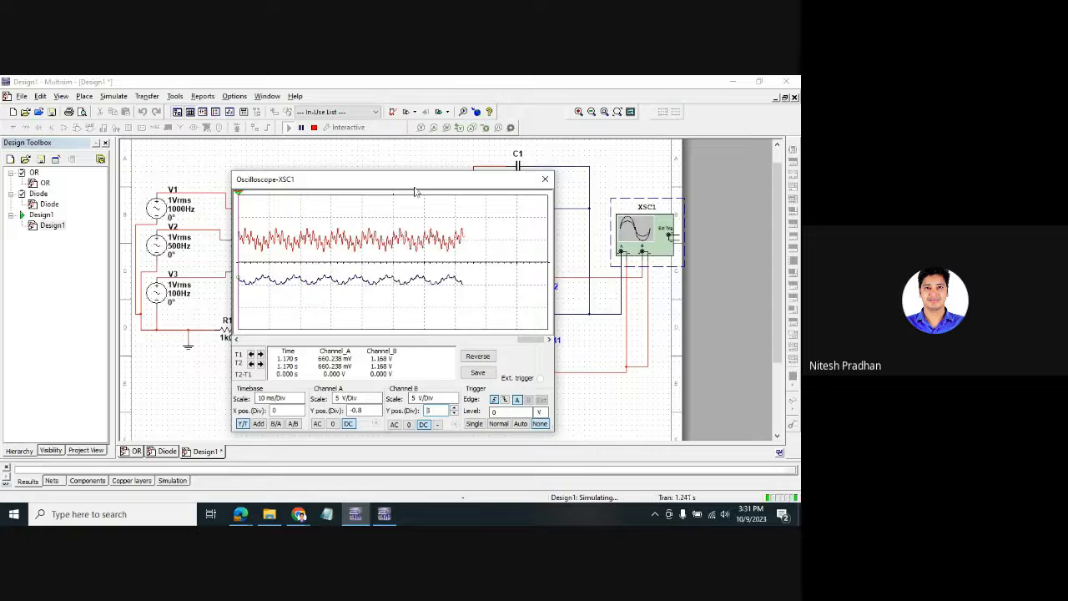
drag(412, 187, 279, 140)
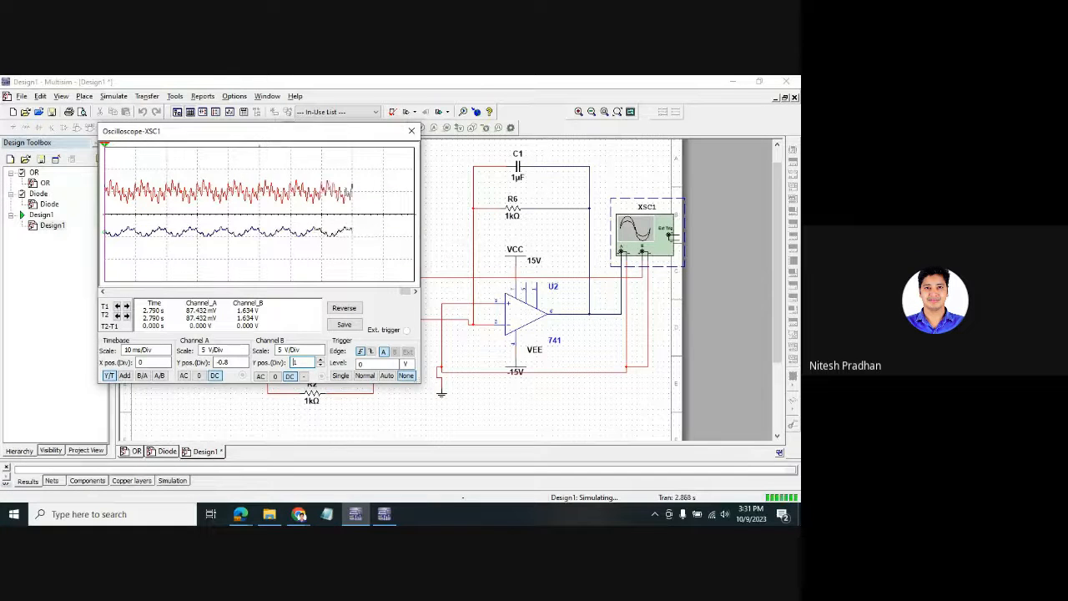
click(300, 515)
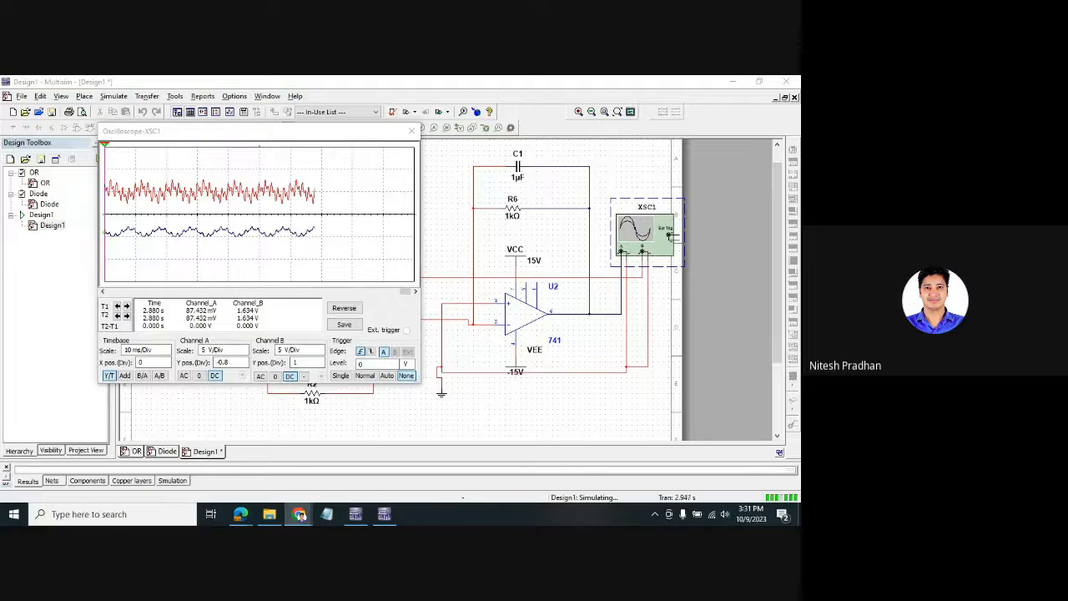